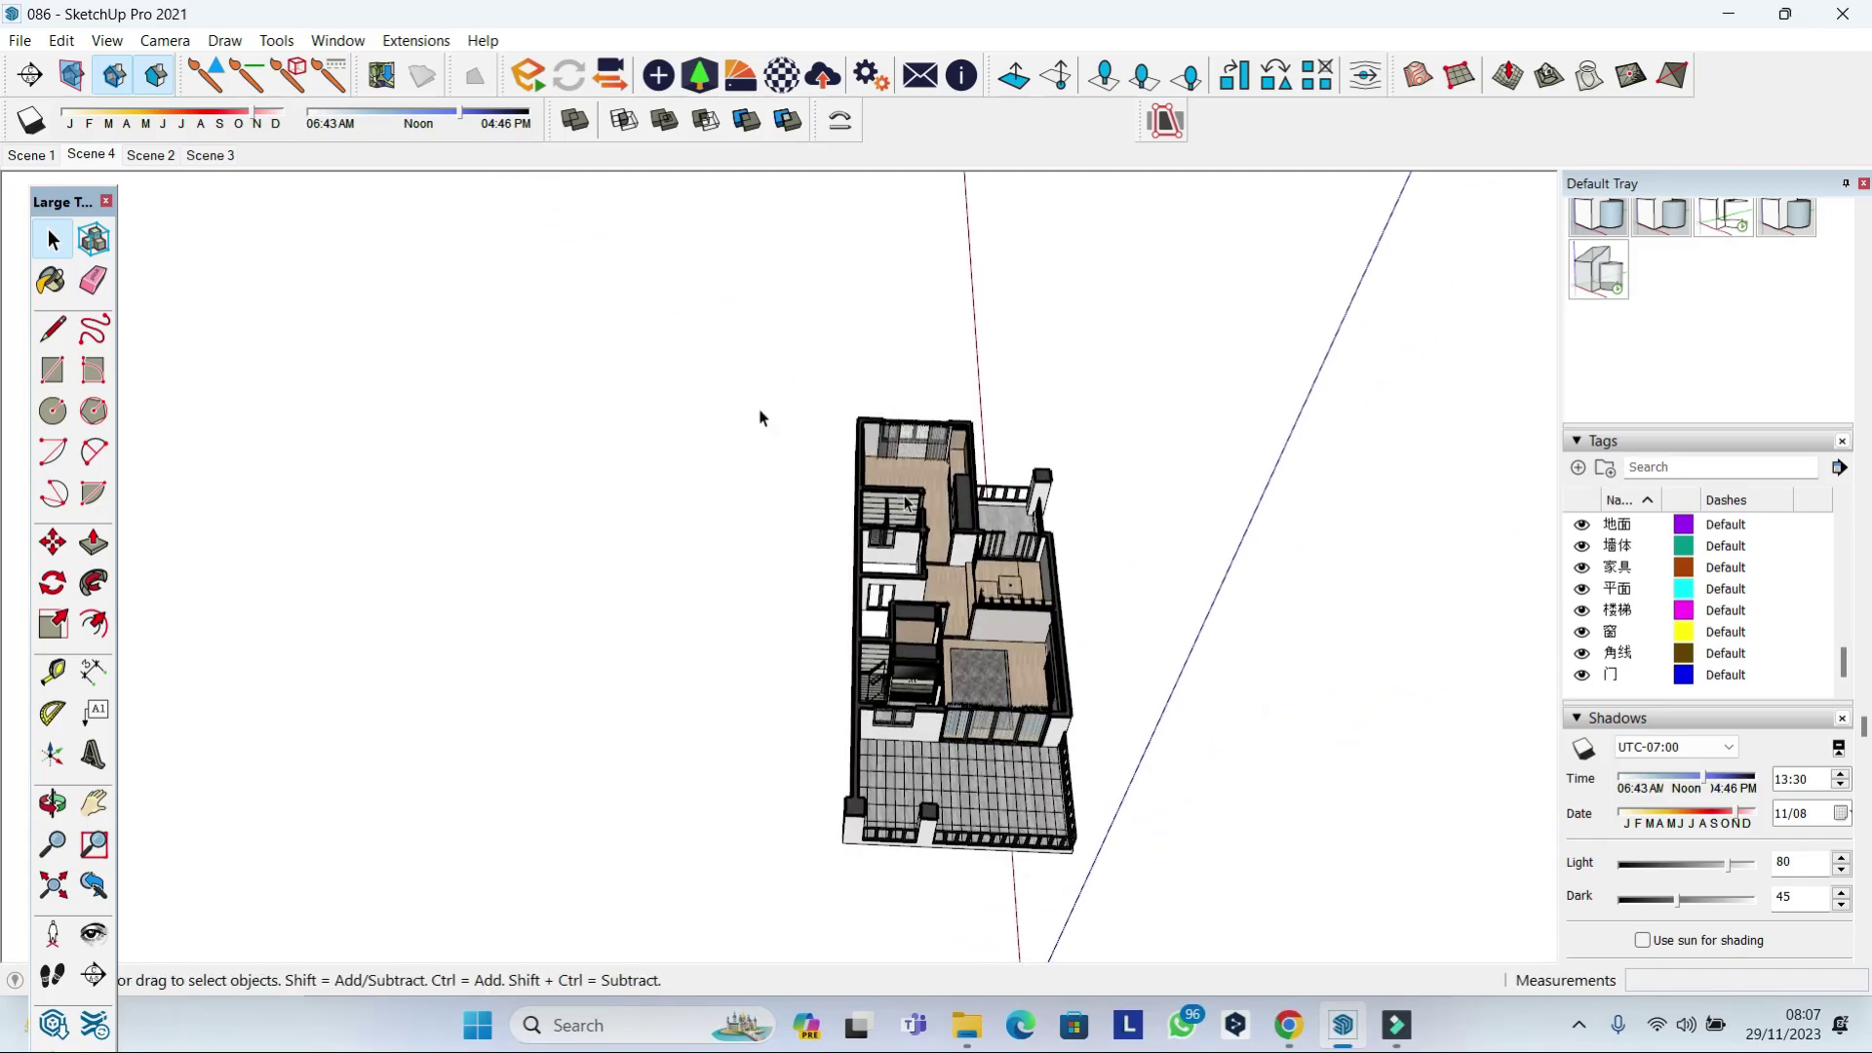
# Switch SketchUp to the Top standard view and frame the floorplan.
pyautogui.click(164, 40)
pyautogui.moveTo(225, 119)
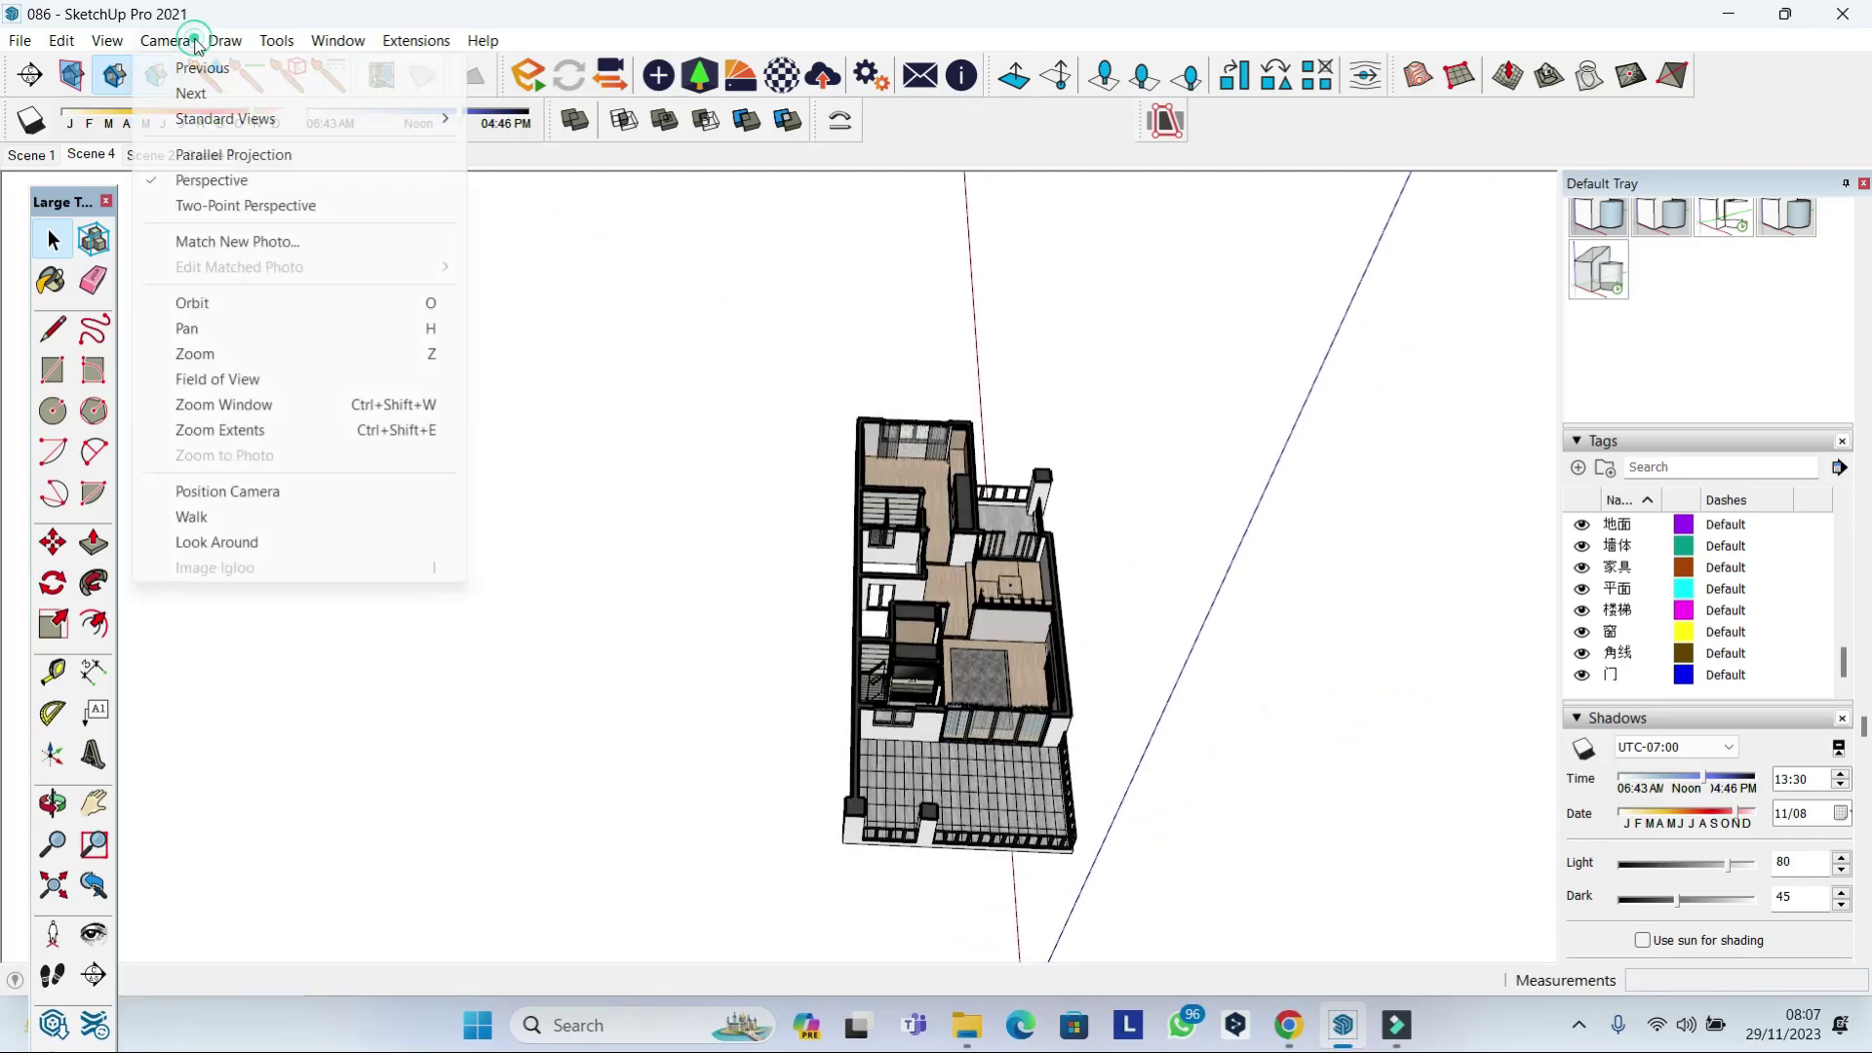
pyautogui.click(517, 118)
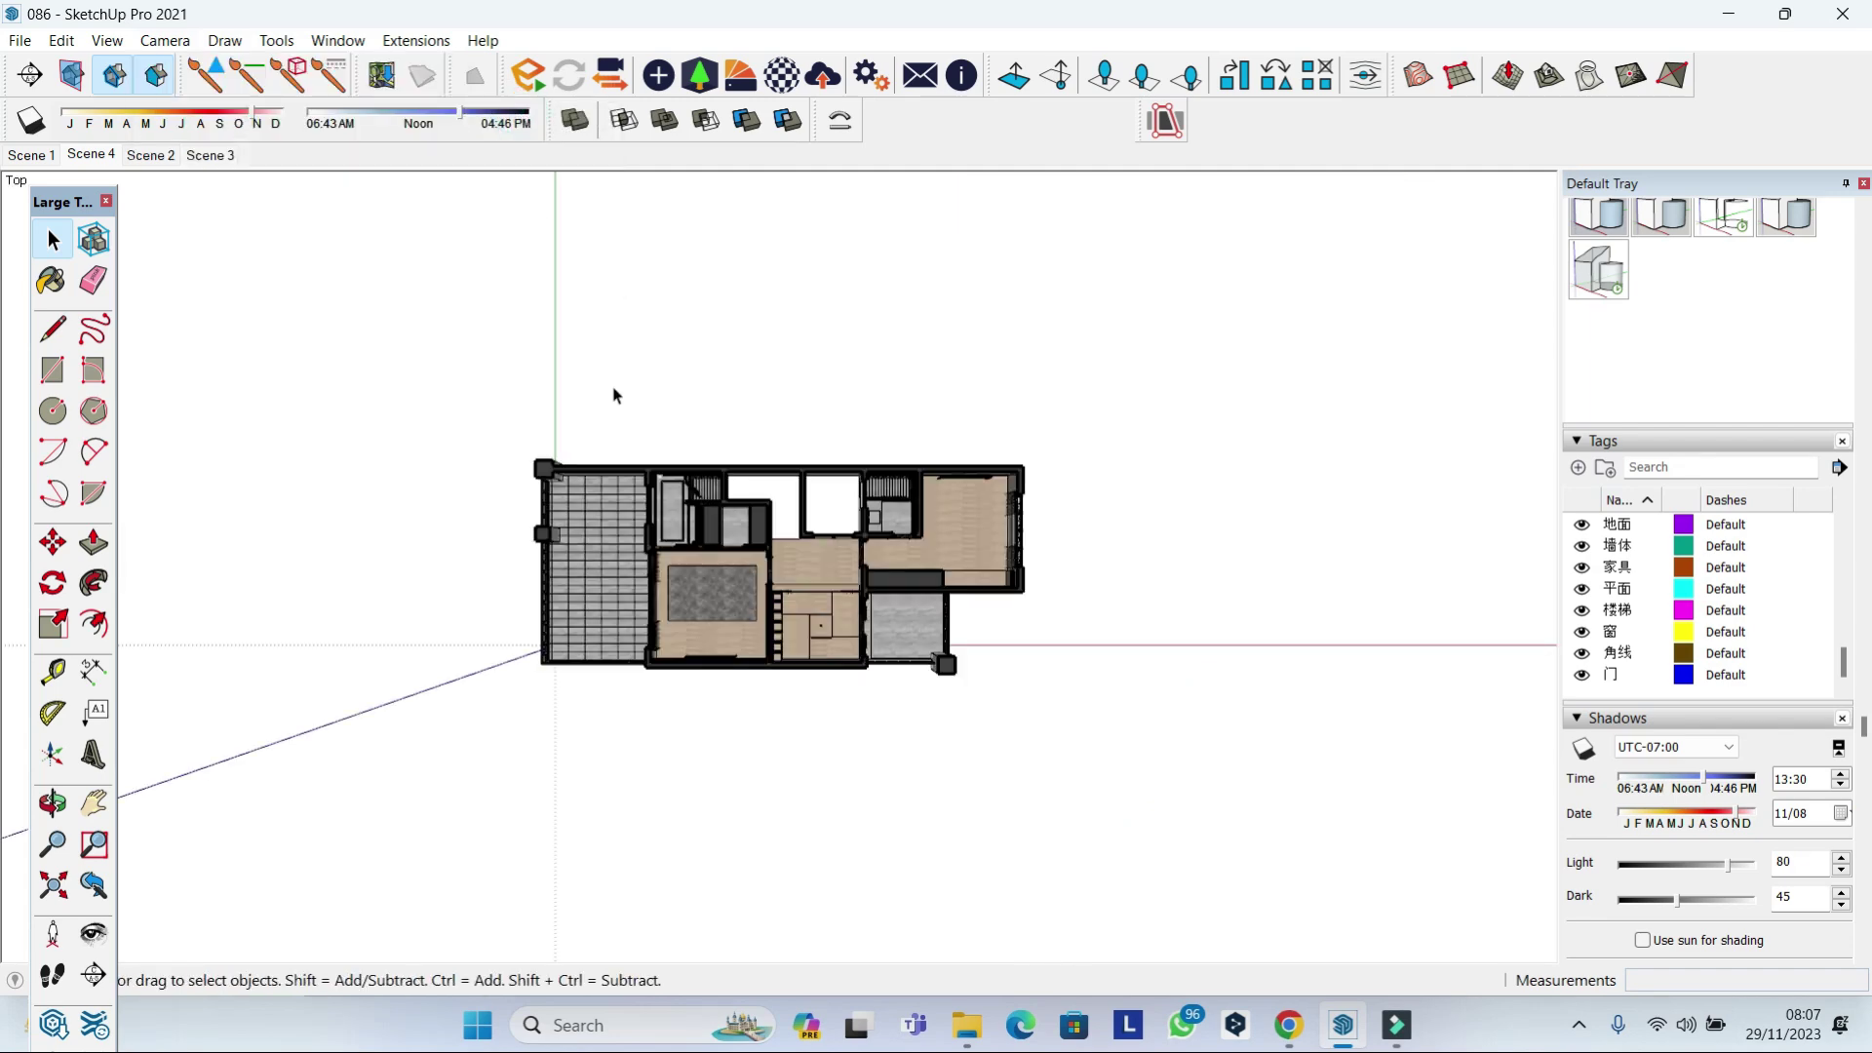
pyautogui.moveTo(615, 397); pyautogui.dragTo(765, 268)
pyautogui.scroll(2, 800, 312)
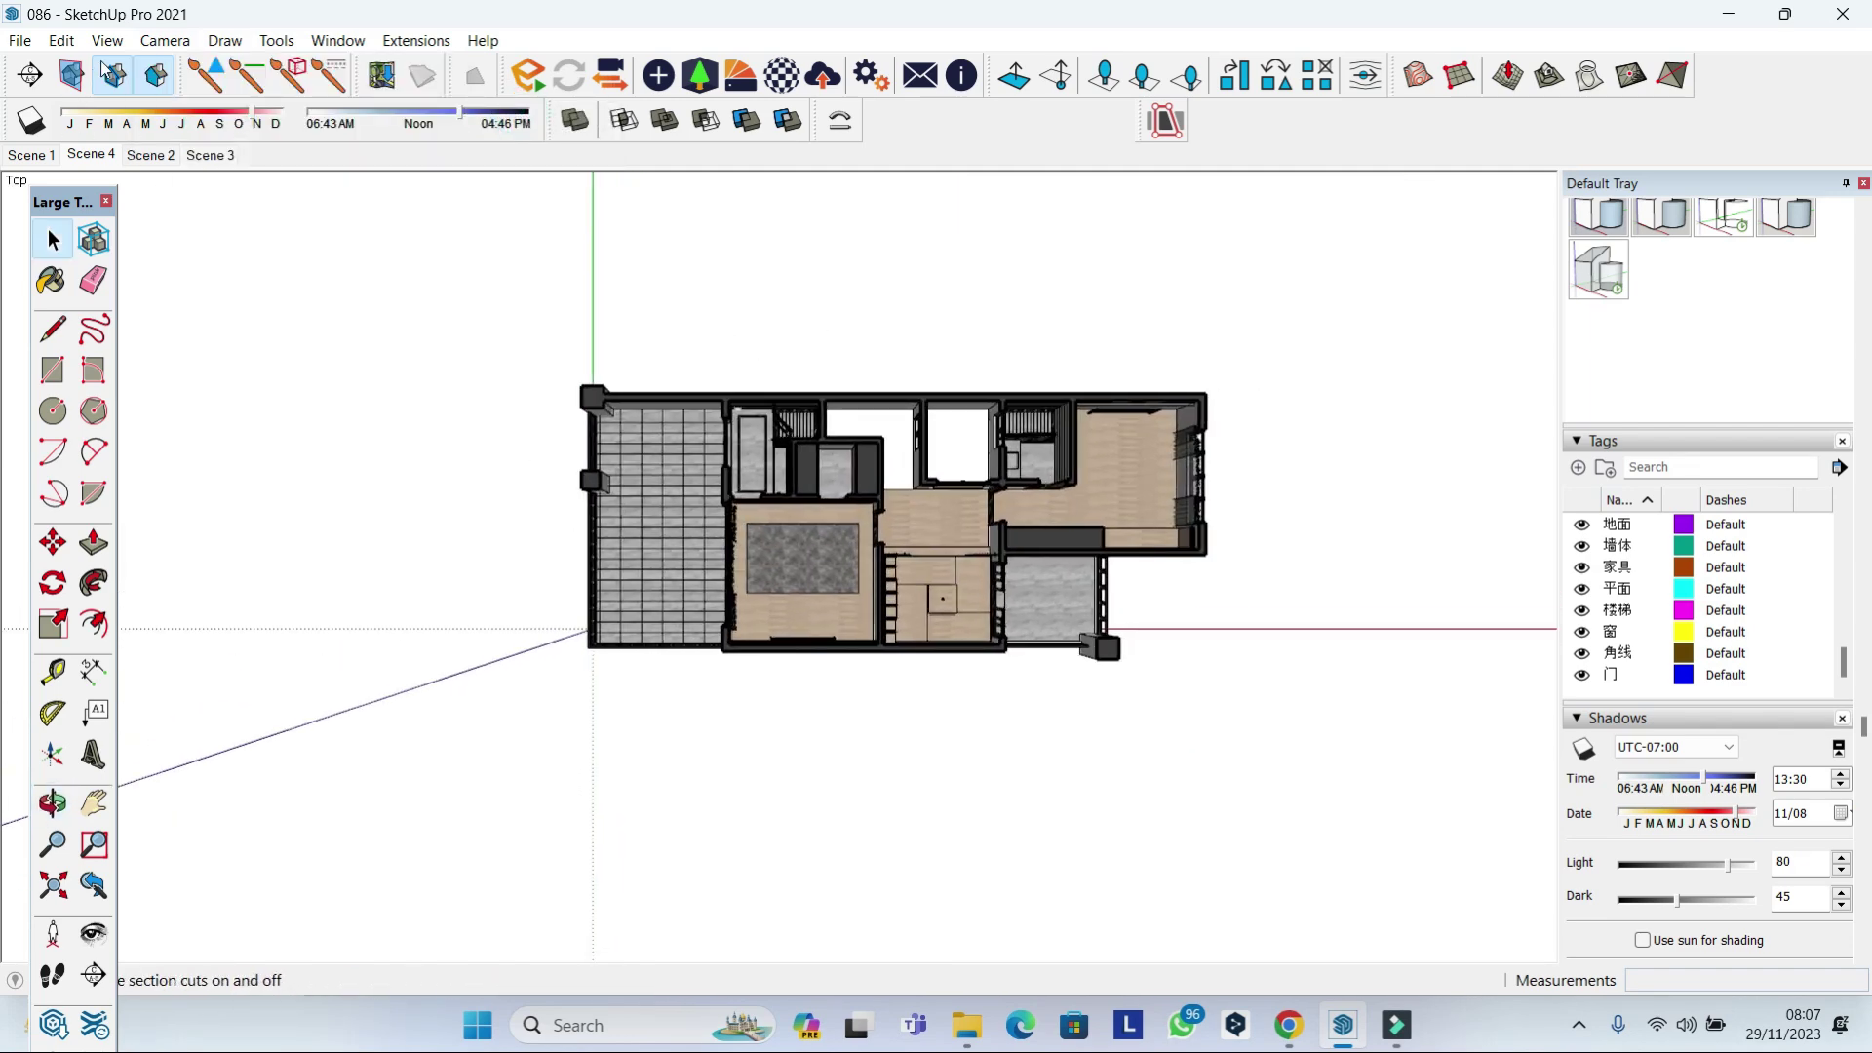
# Return to the Select tool, zoom in, and show the Styles Edit settings.
pyautogui.click(164, 40)
pyautogui.click(250, 430)
pyautogui.scroll(2, 1072, 509)
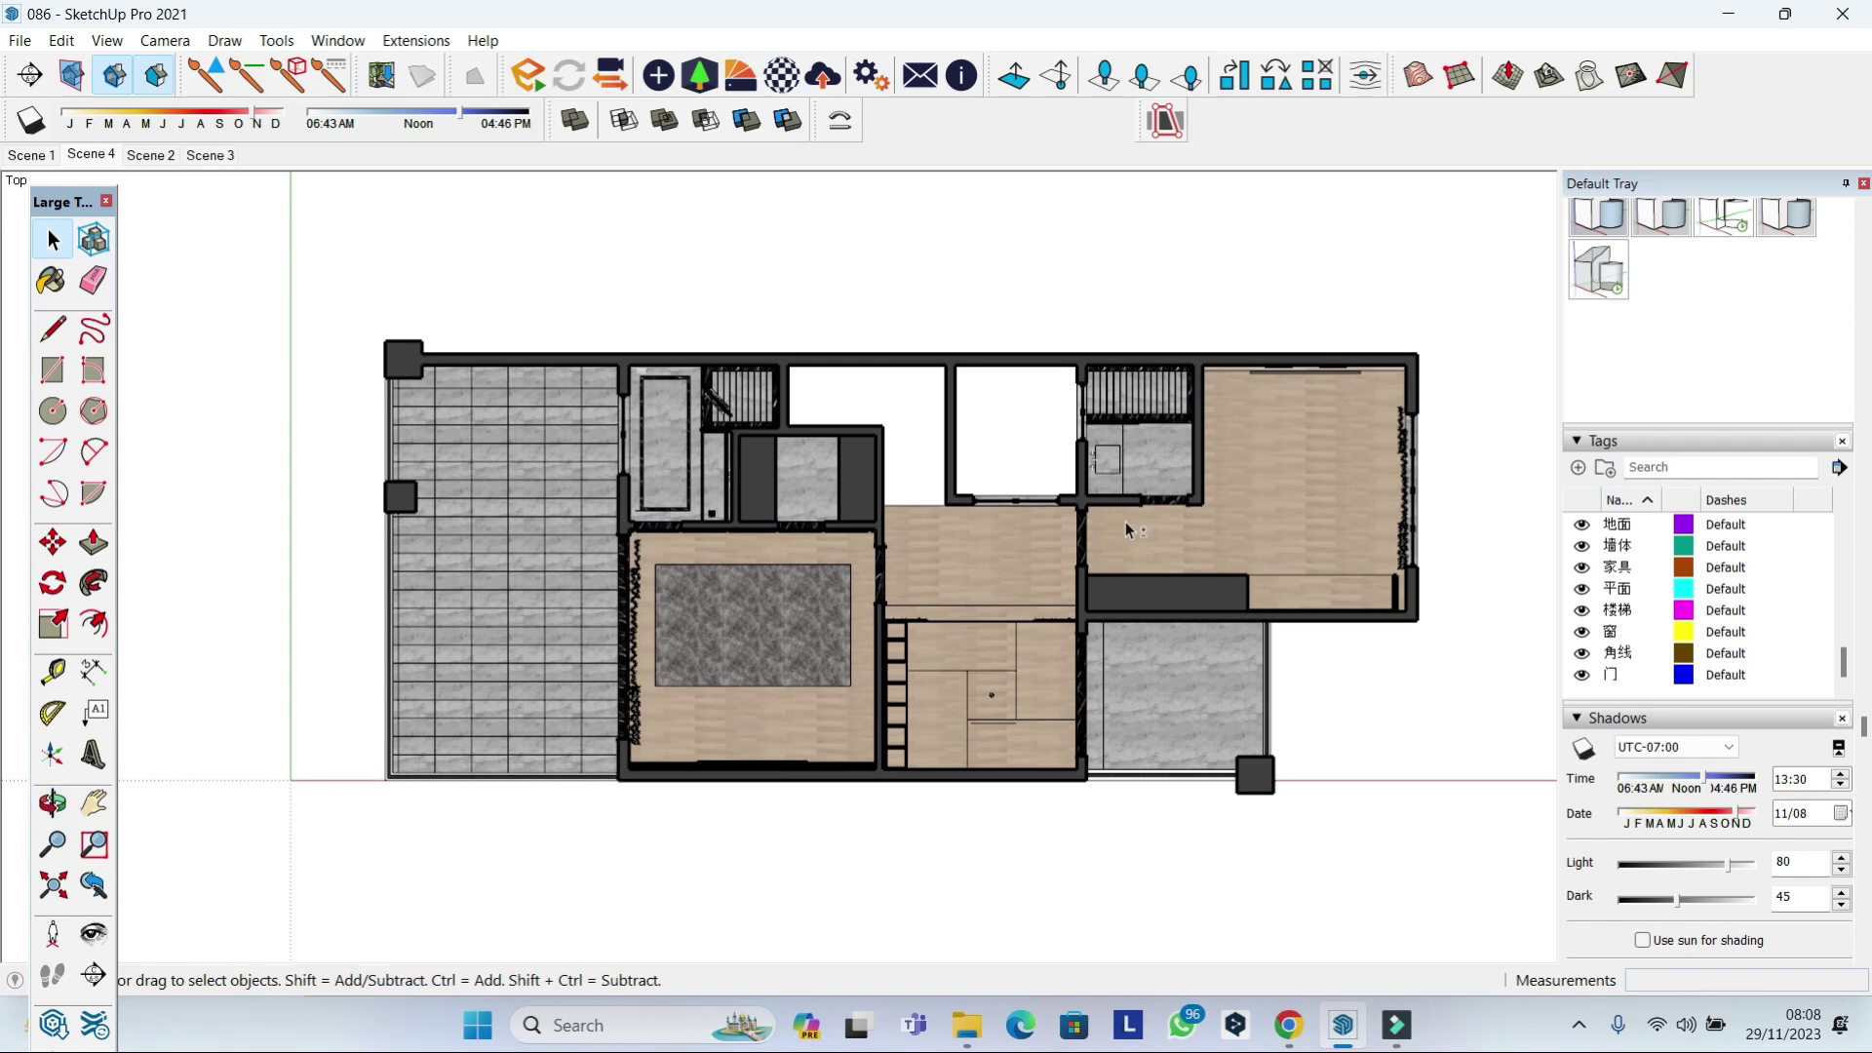
pyautogui.click(1861, 536)
pyautogui.click(1626, 472)
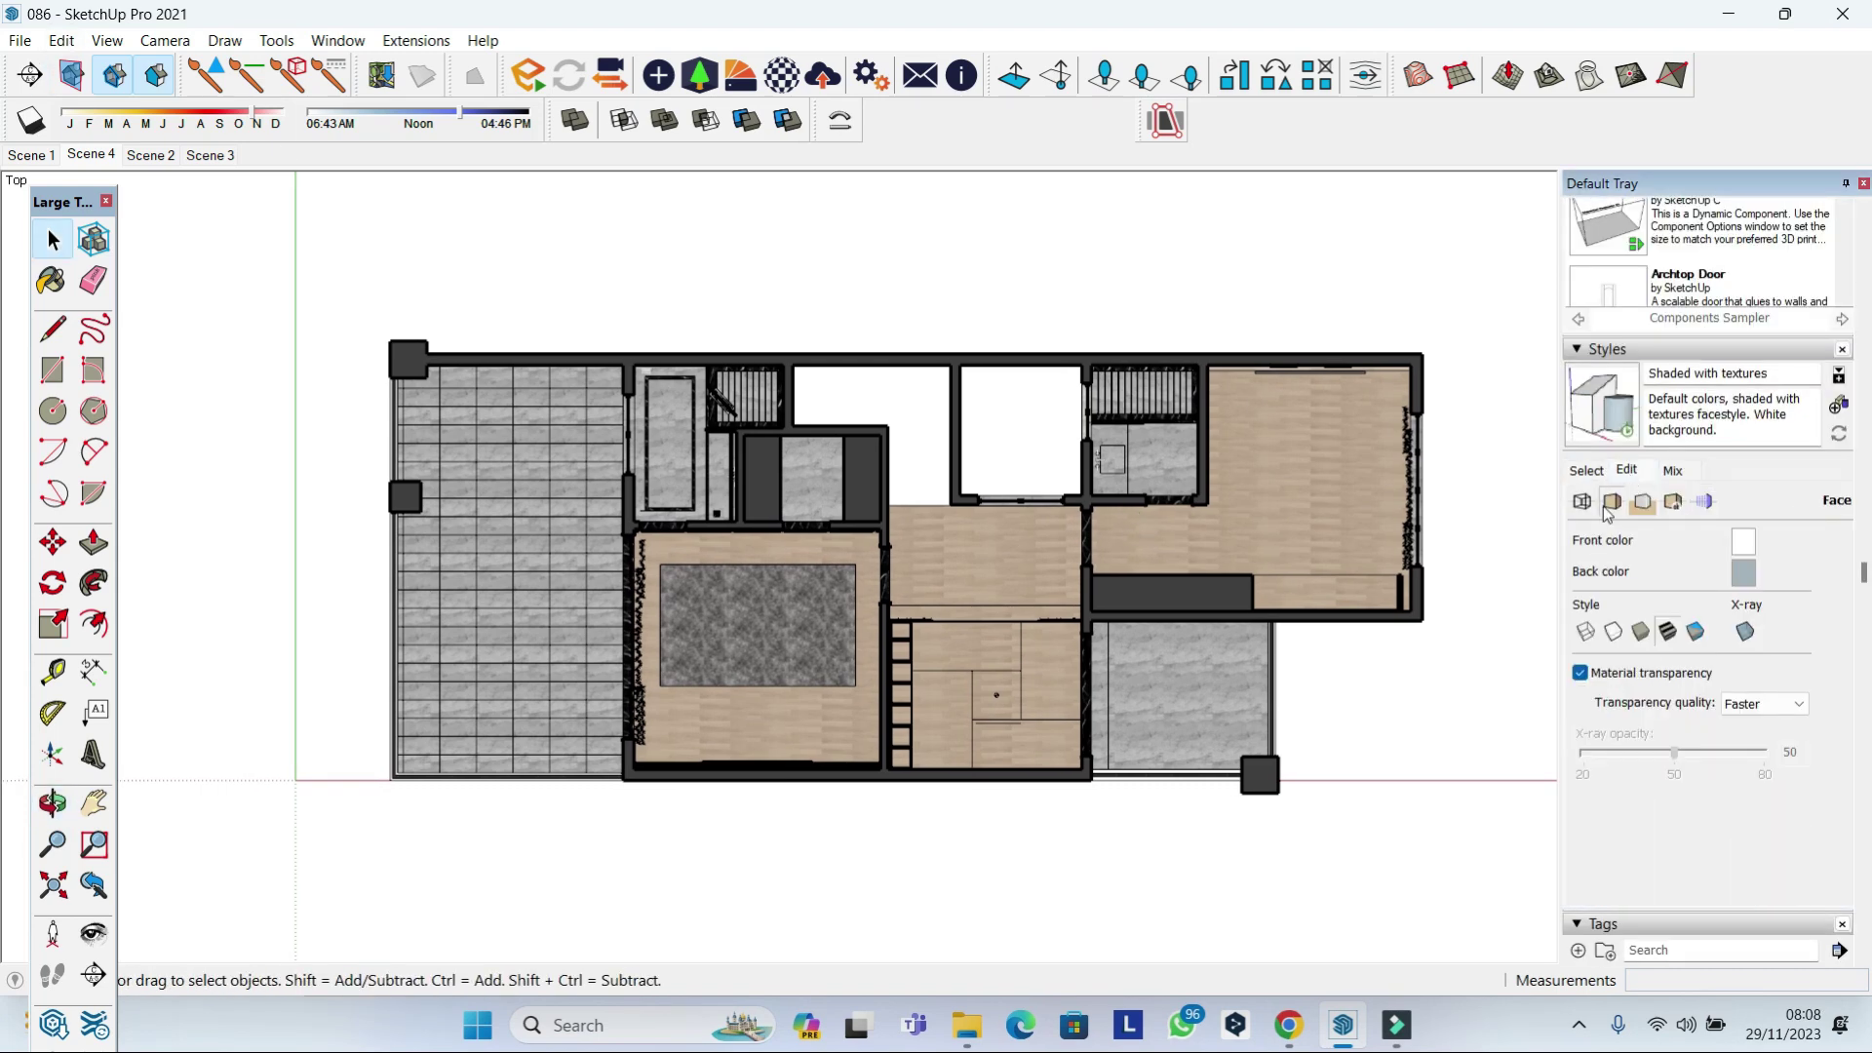
# Set the face style to Hidden Line and the profile thickness to 1.
pyautogui.click(1613, 632)
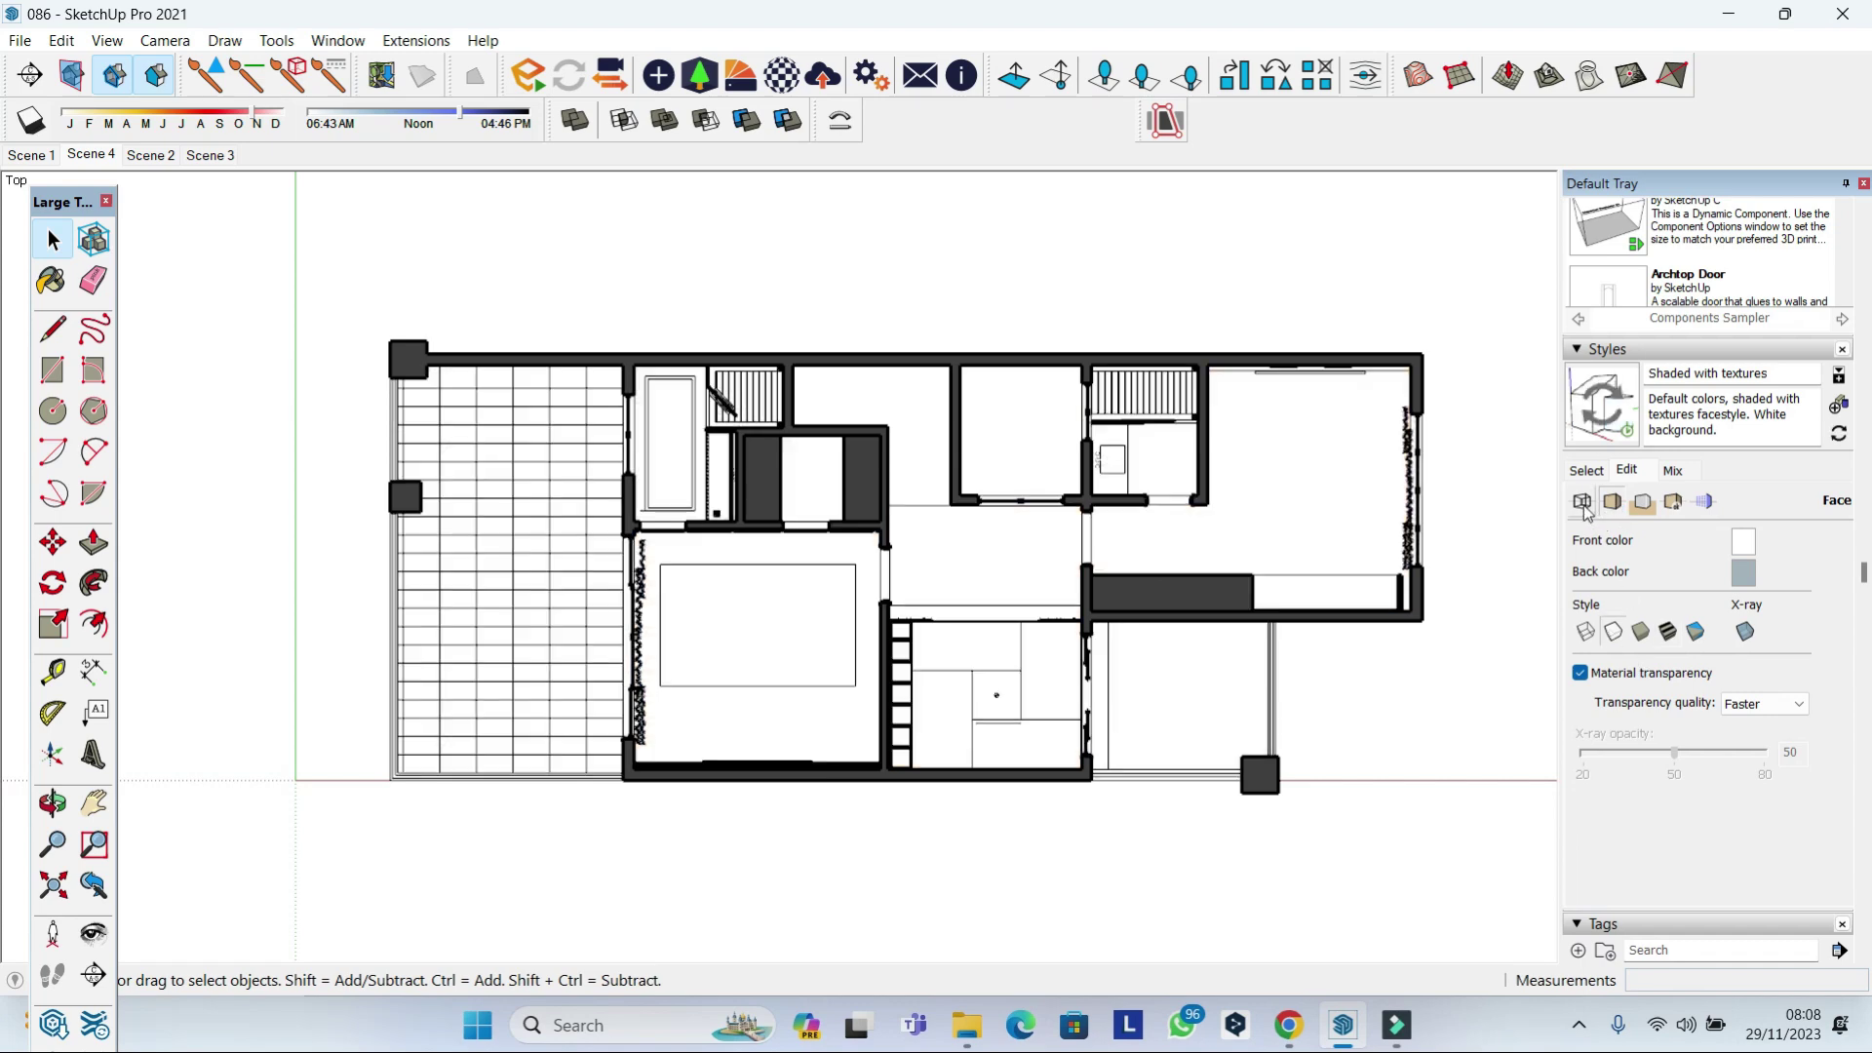
pyautogui.click(1581, 501)
pyautogui.press('Return')
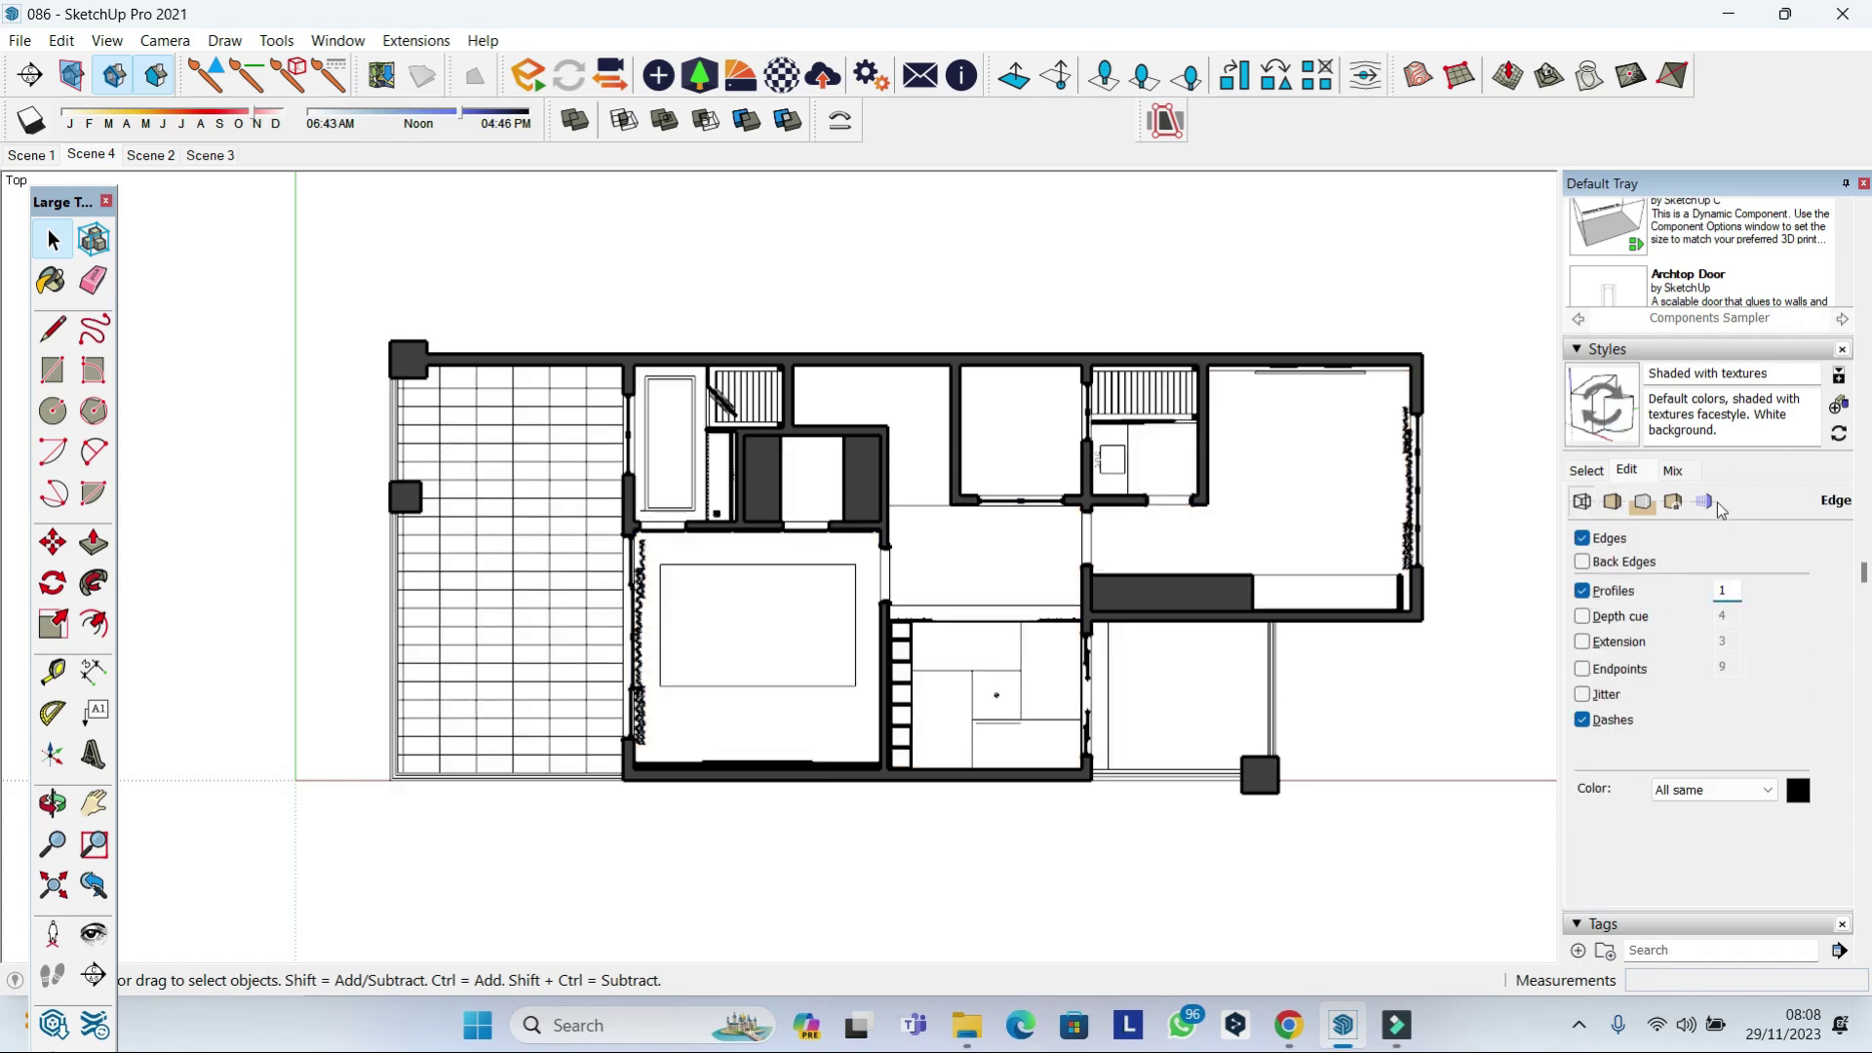
# Make the section fill colour black and begin a 2D Graphic export.
pyautogui.click(1704, 501)
pyautogui.click(1800, 606)
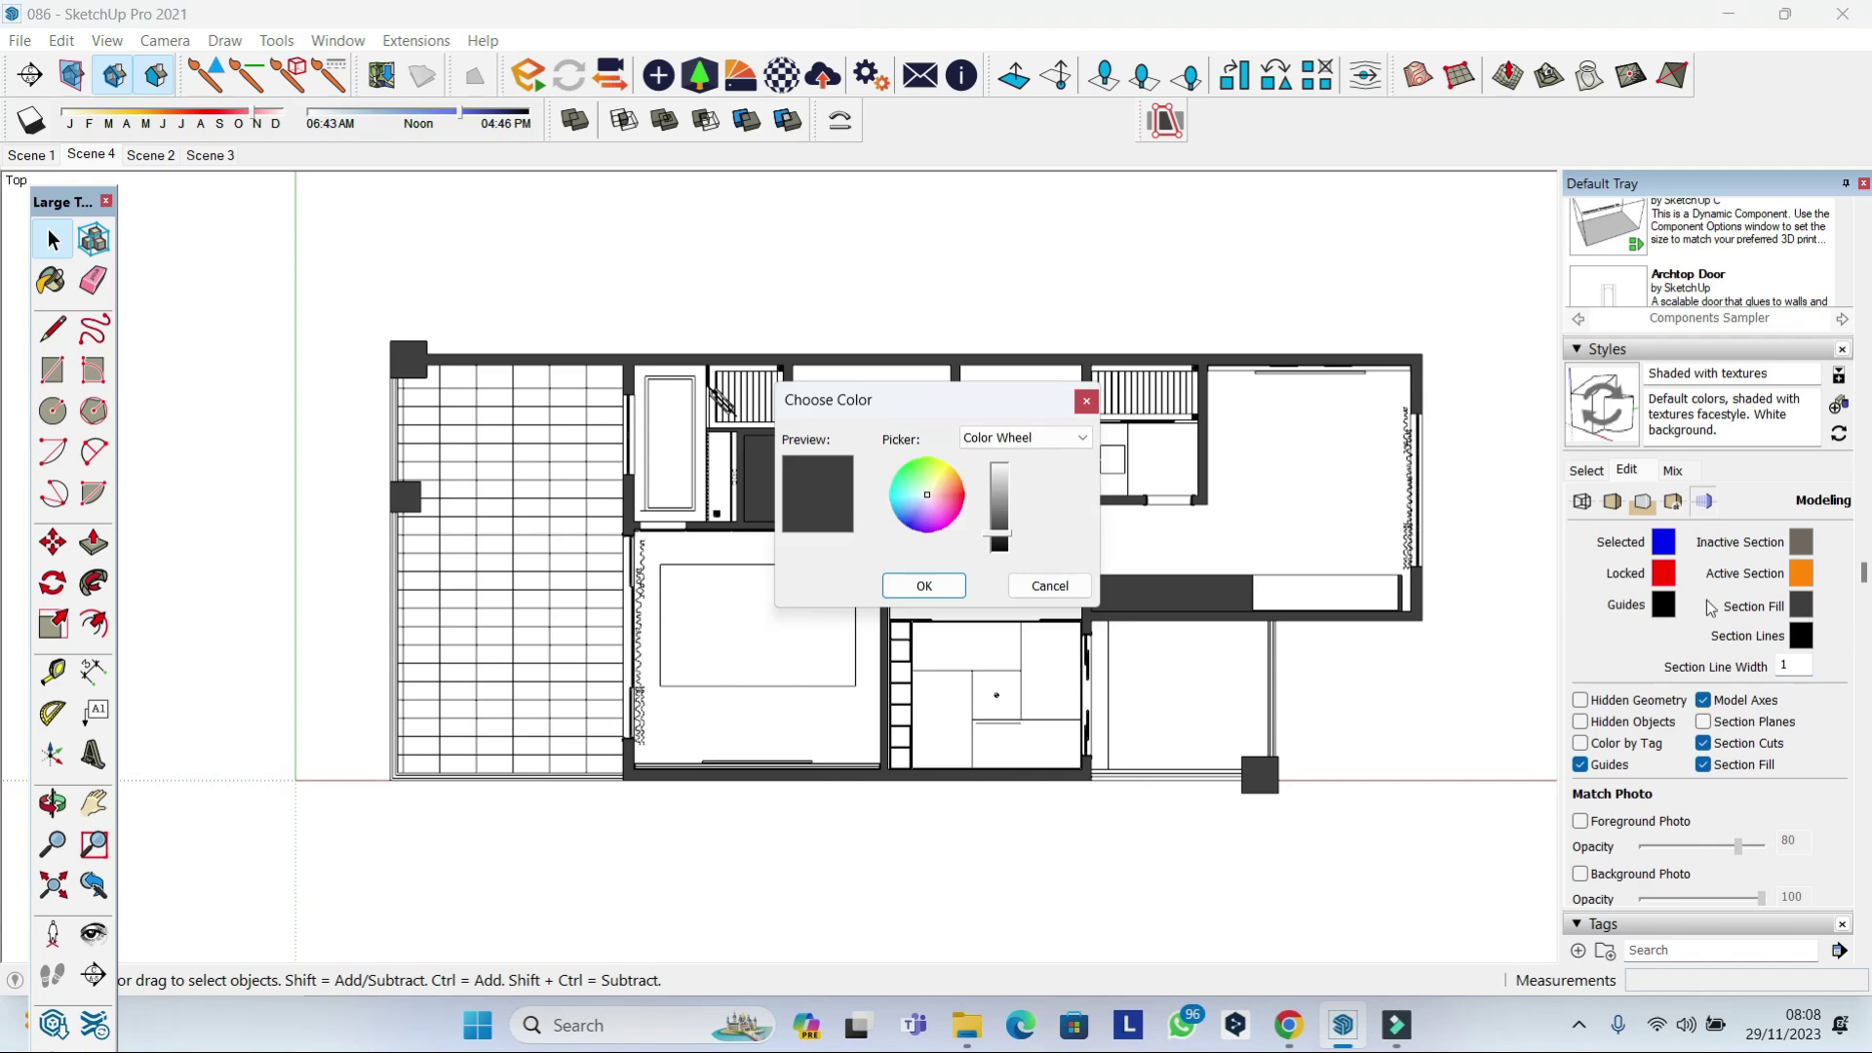
pyautogui.click(1001, 551)
pyautogui.click(946, 581)
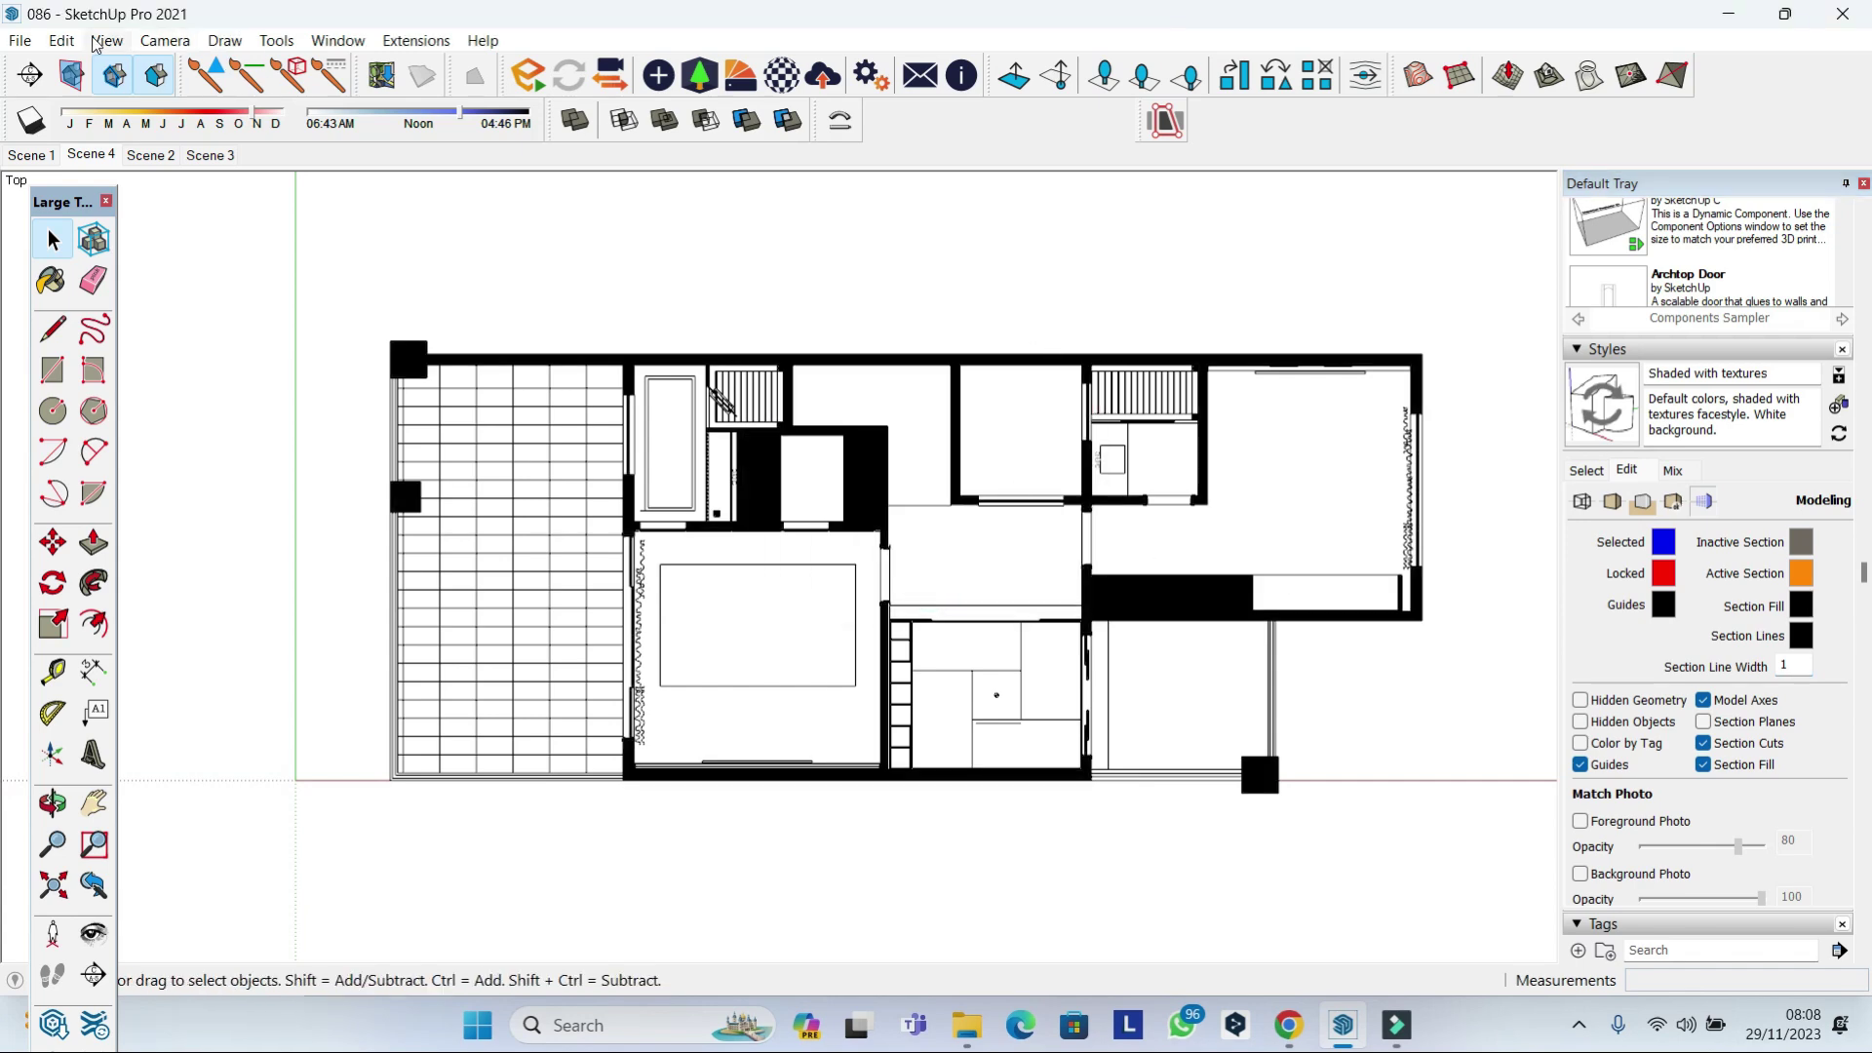
pyautogui.click(20, 40)
pyautogui.click(471, 502)
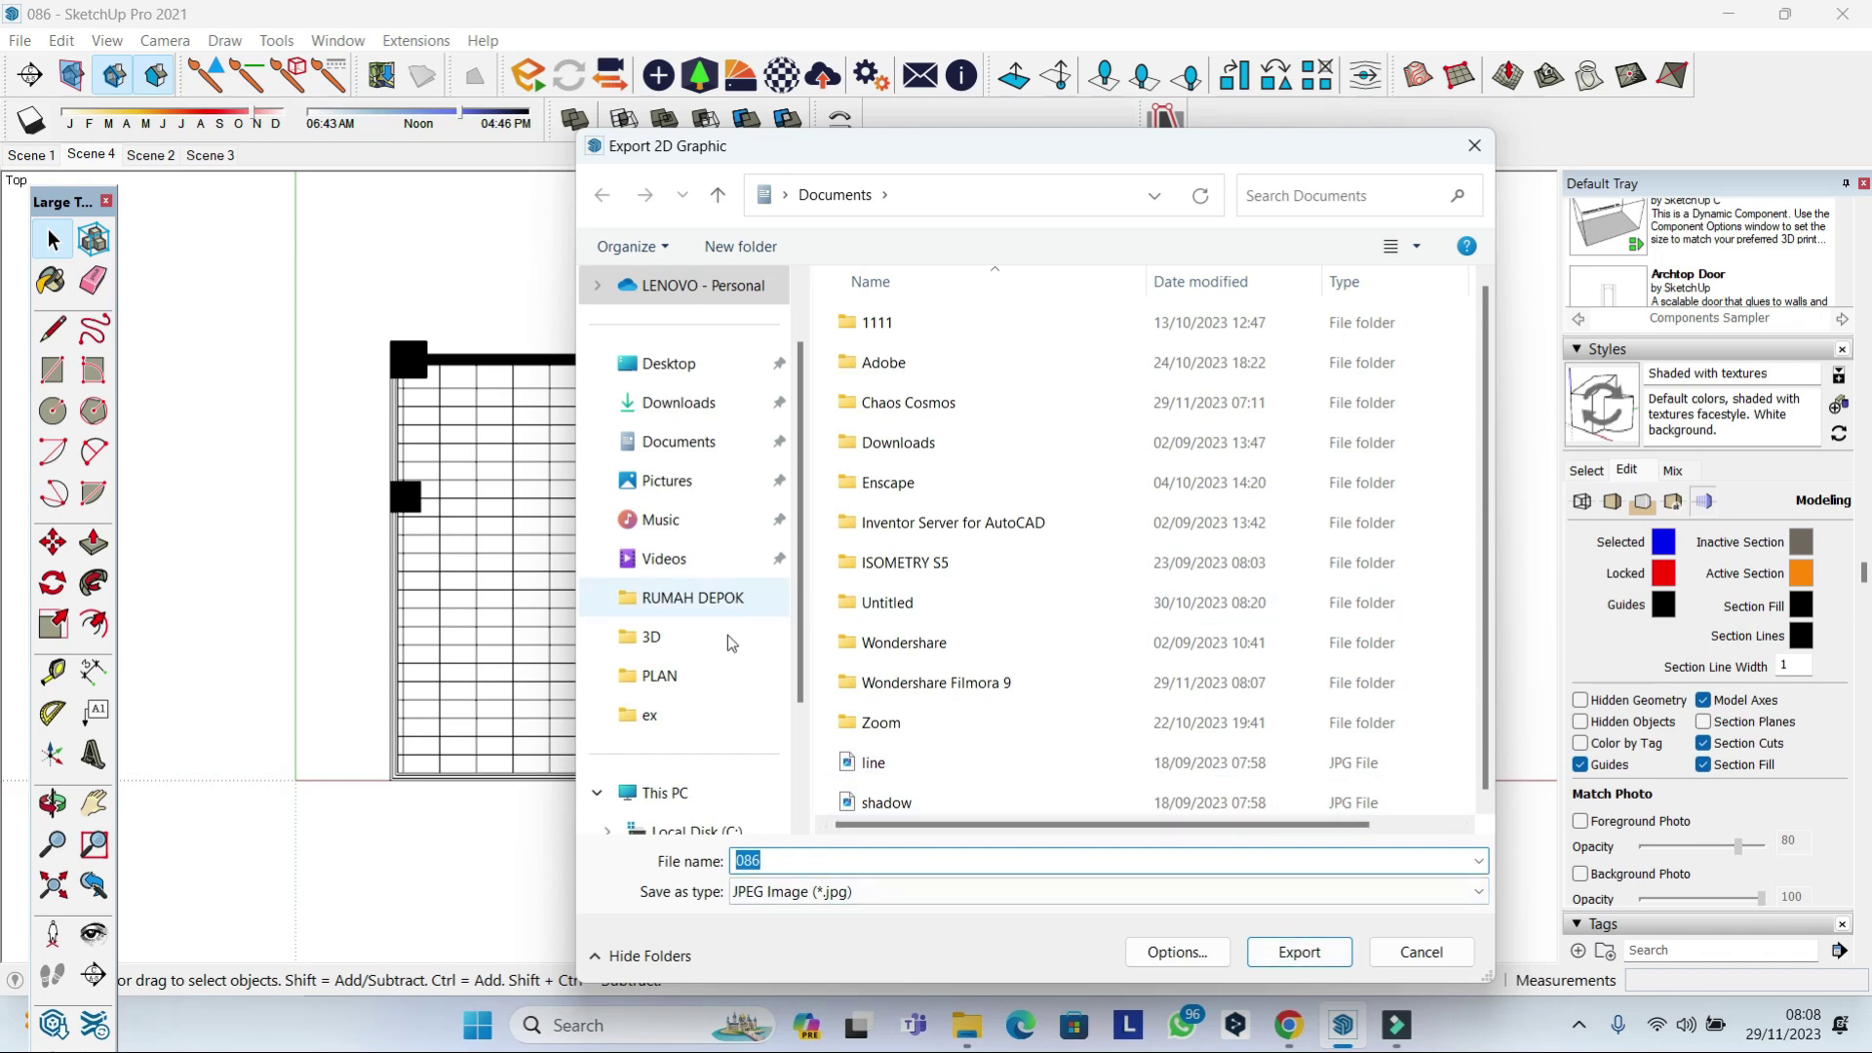
# Export the hidden-line plan as JPEG 'LINE' into Videos > FLOORPLAN TEXTURE, then select the plan.
pyautogui.click(663, 558)
pyautogui.doubleClick(1424, 356)
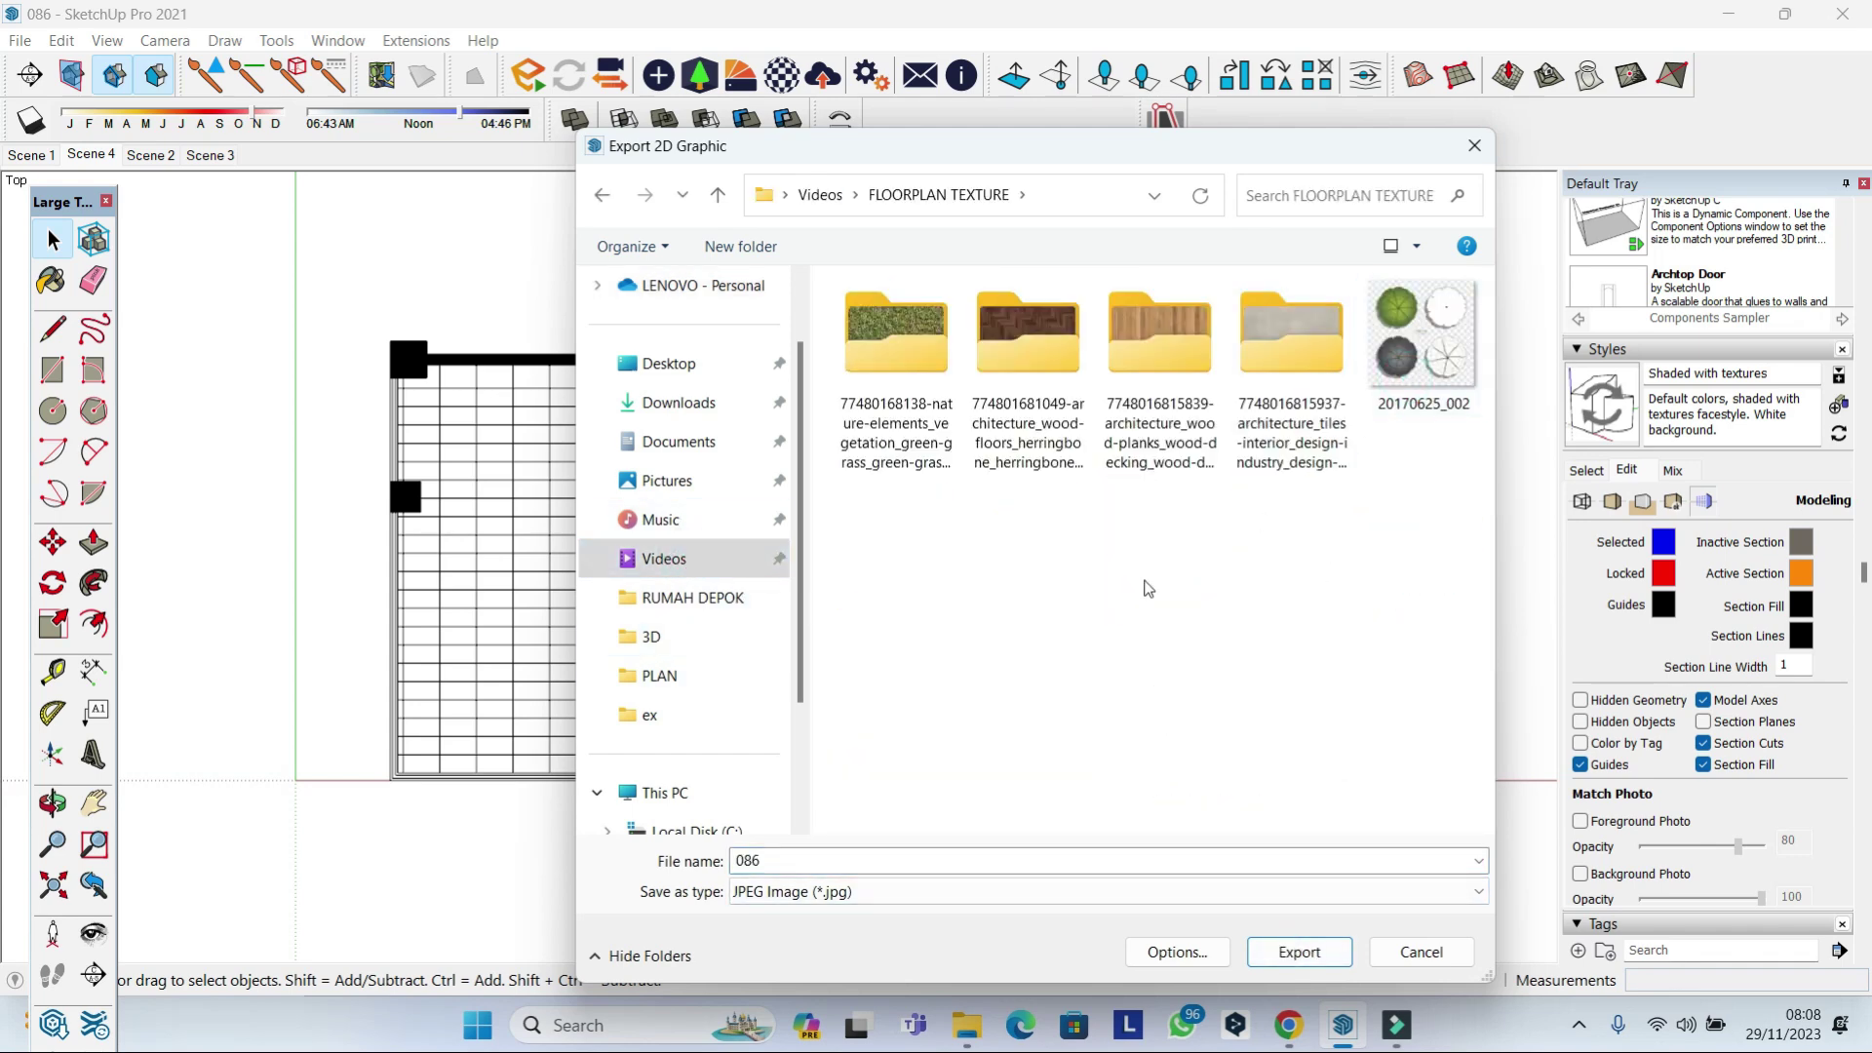
pyautogui.click(972, 864)
pyautogui.write('E')
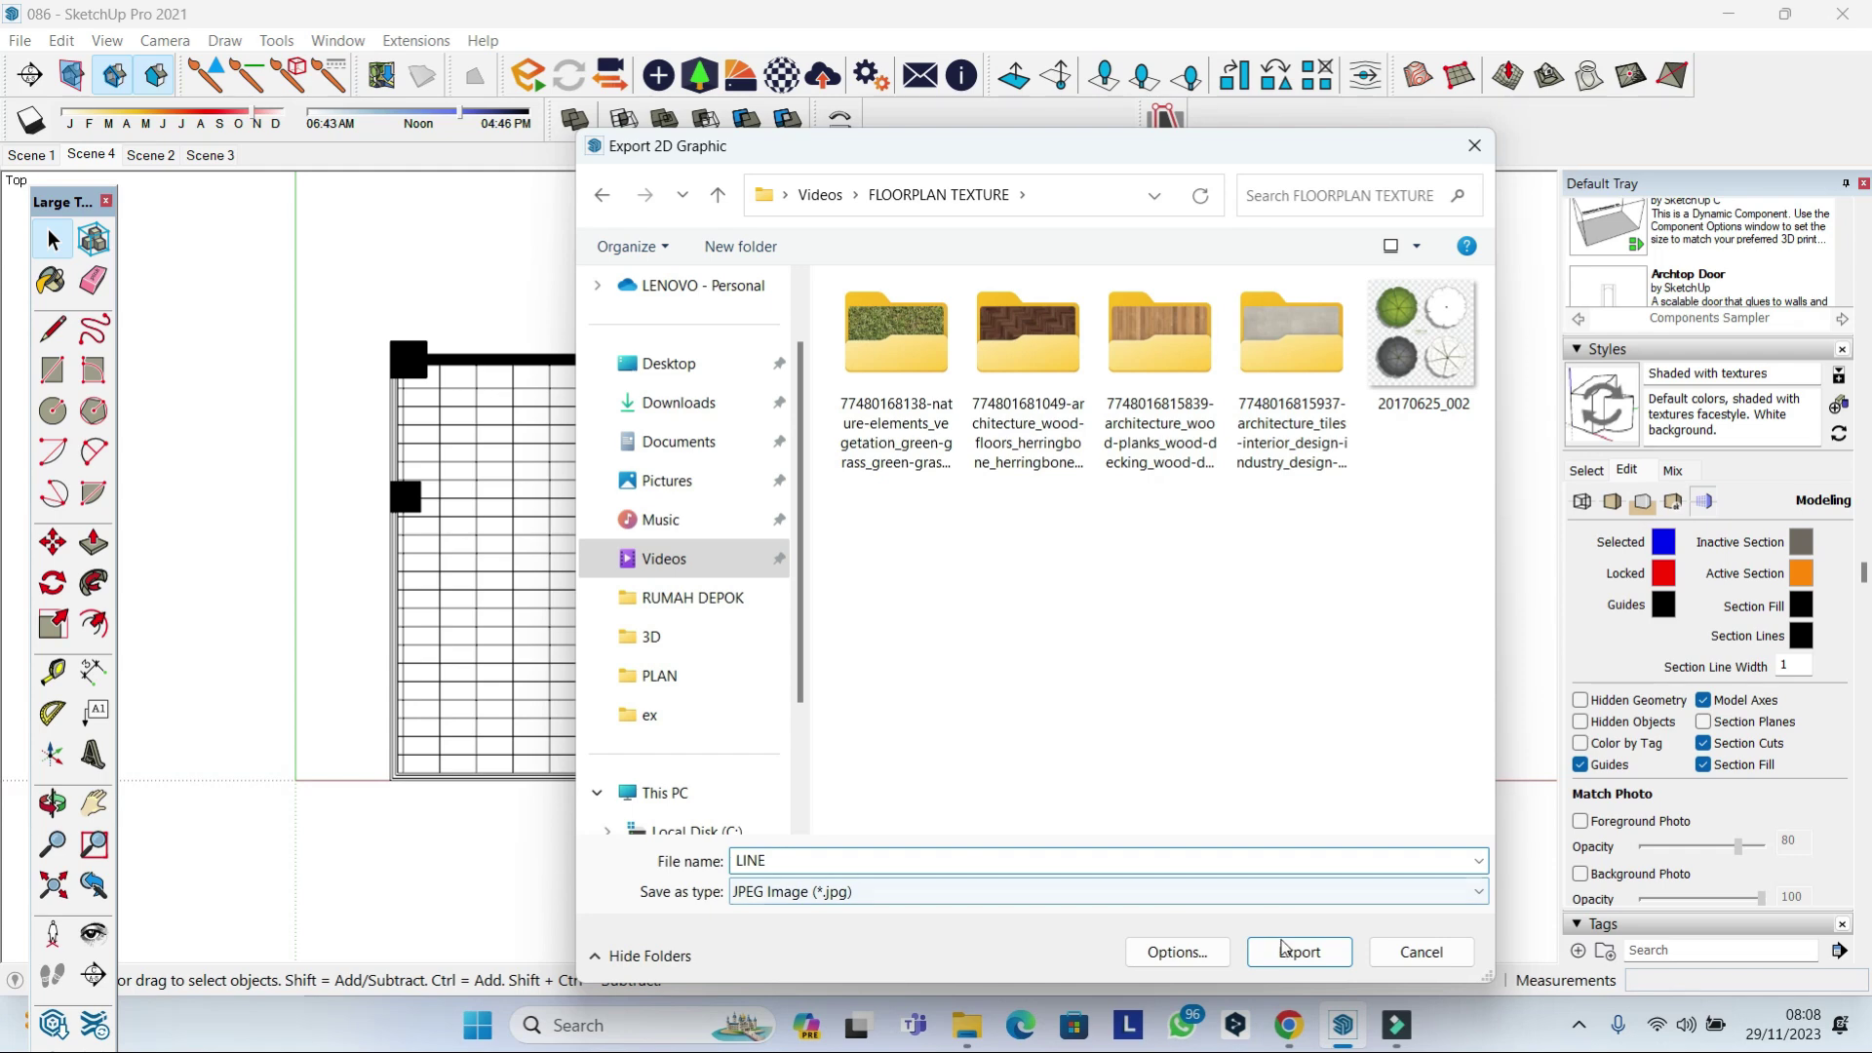
pyautogui.click(1298, 951)
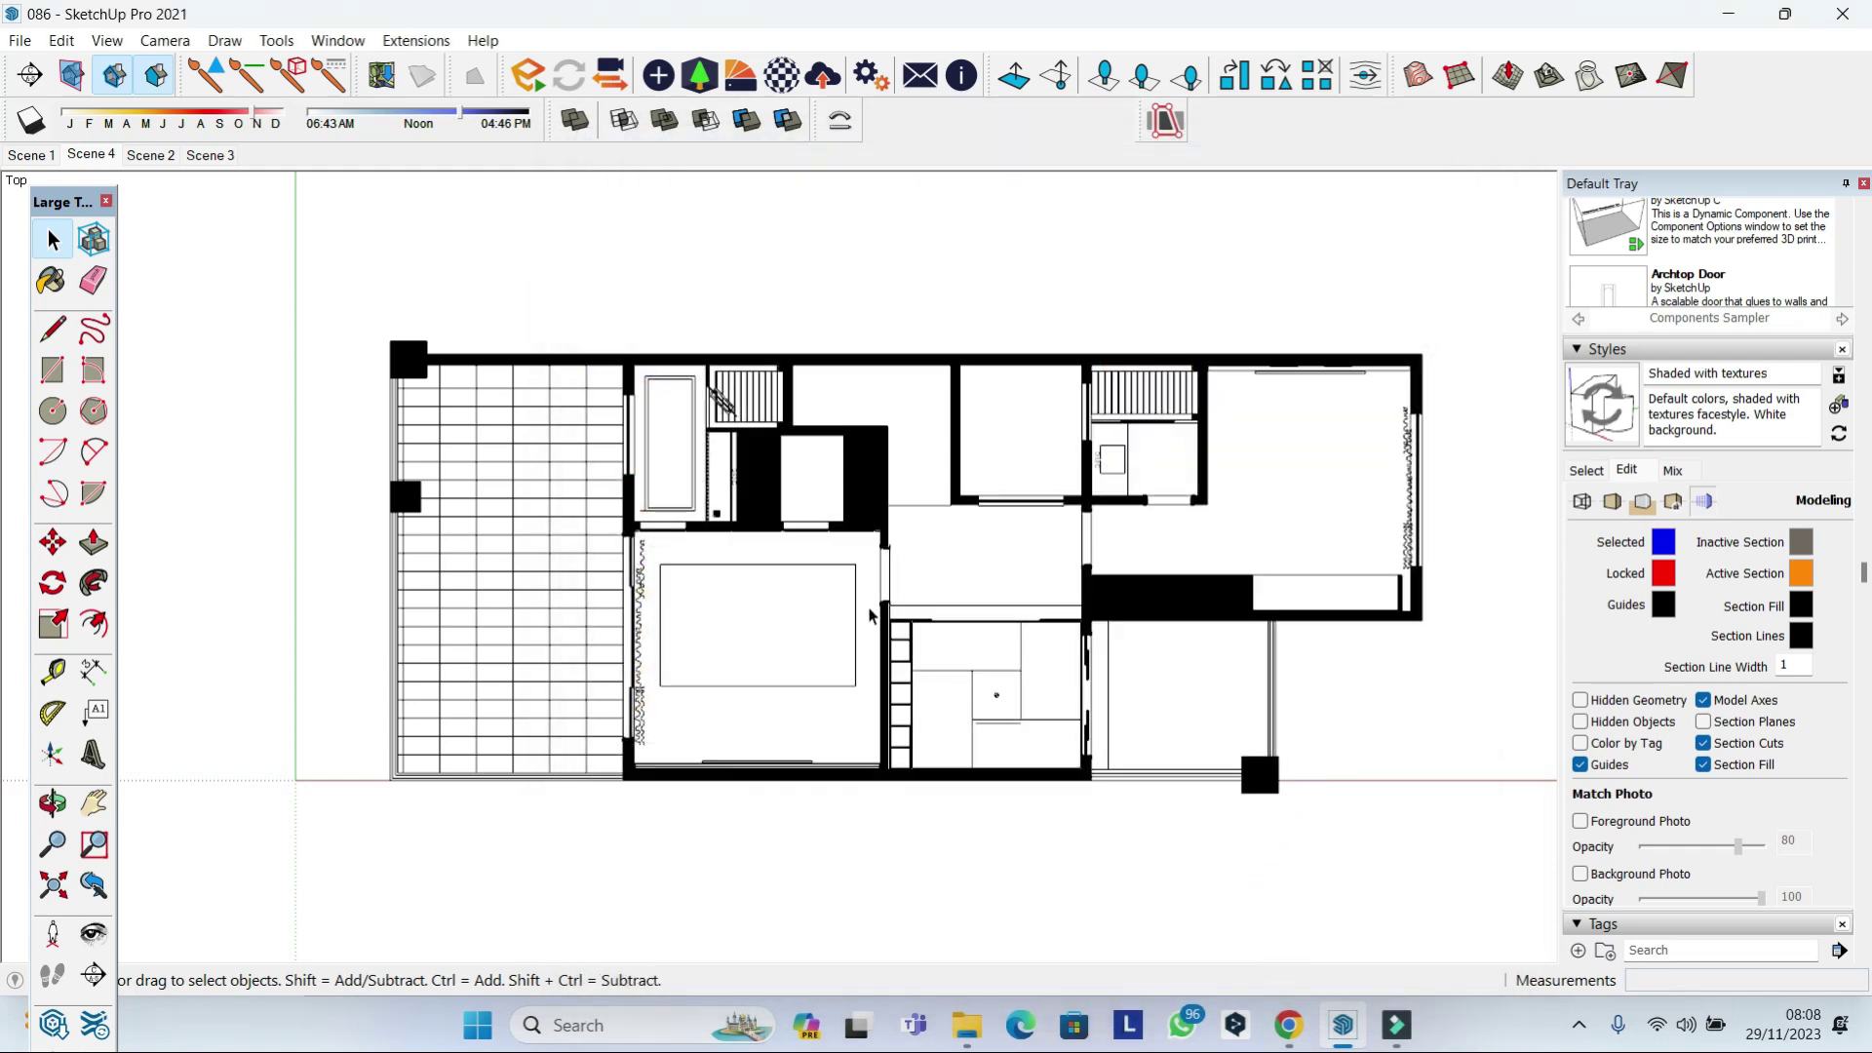
pyautogui.click(871, 614)
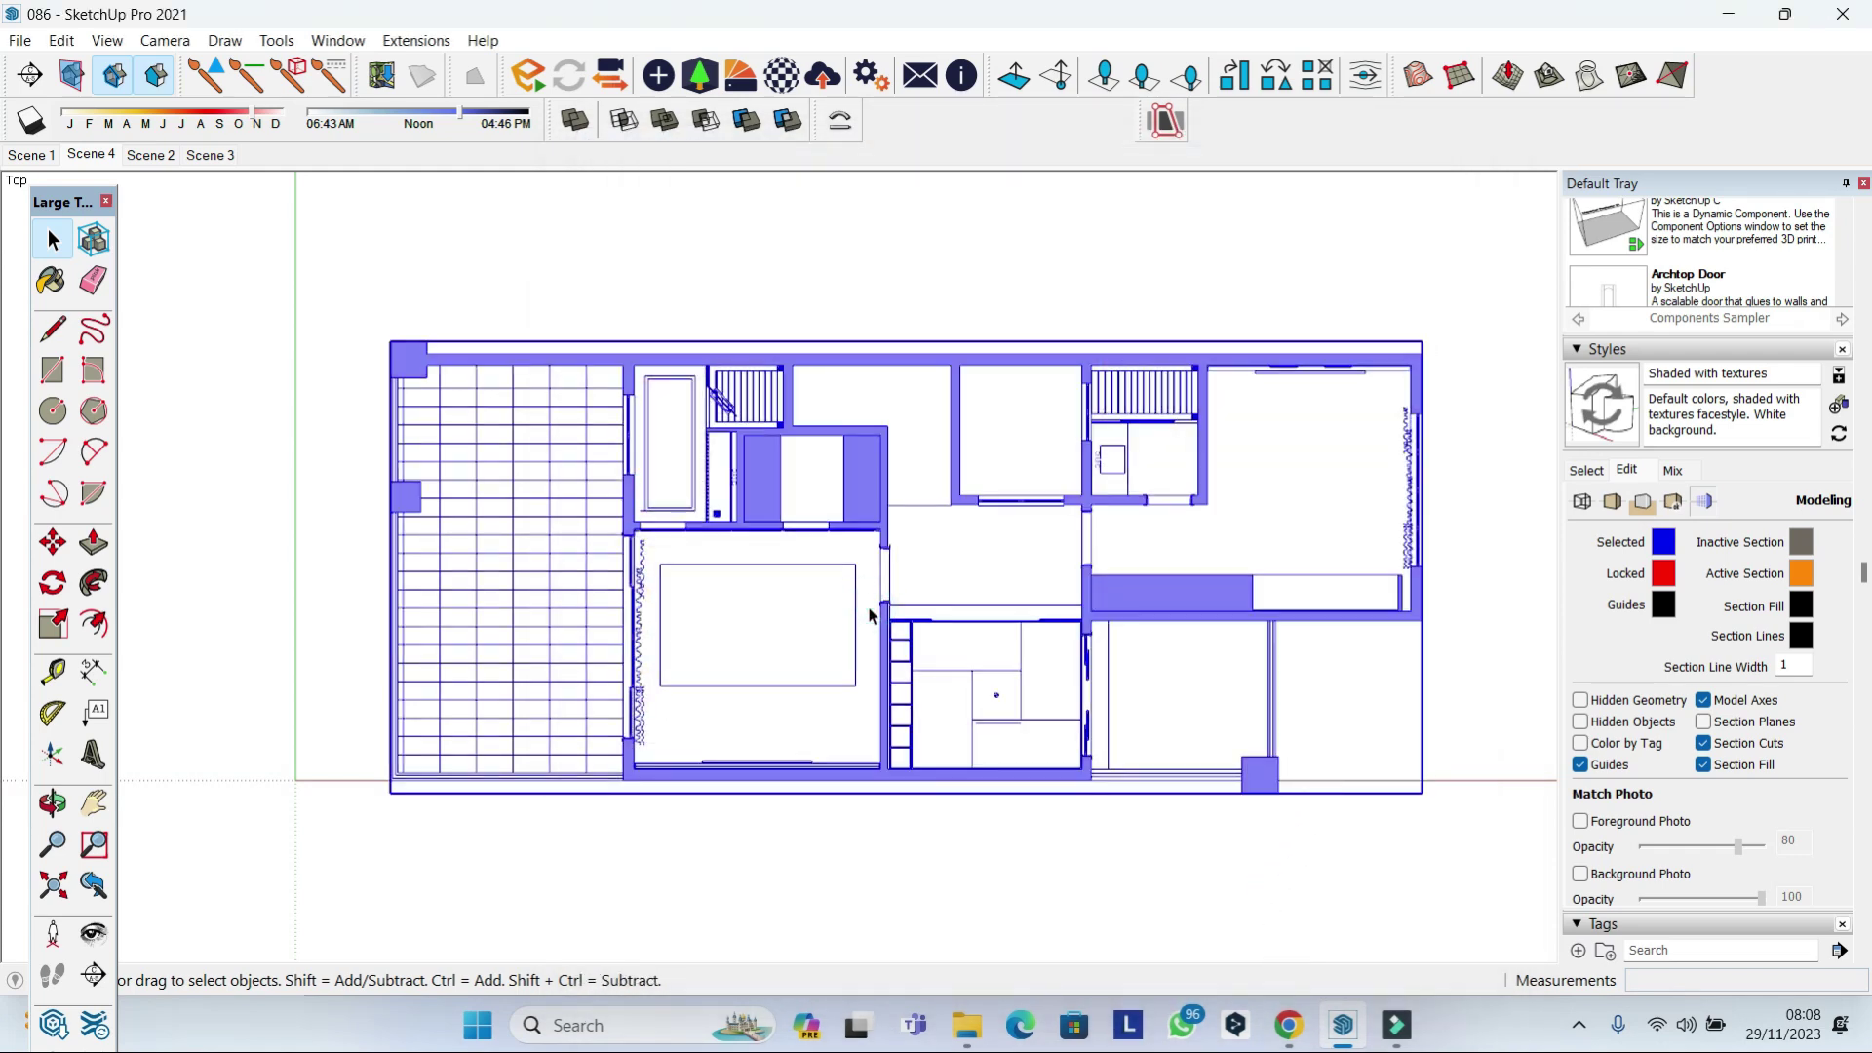
# Keep Hidden Line faces and cut away the walls and floors, leaving only furniture.
pyautogui.click(68, 43)
pyautogui.click(167, 201)
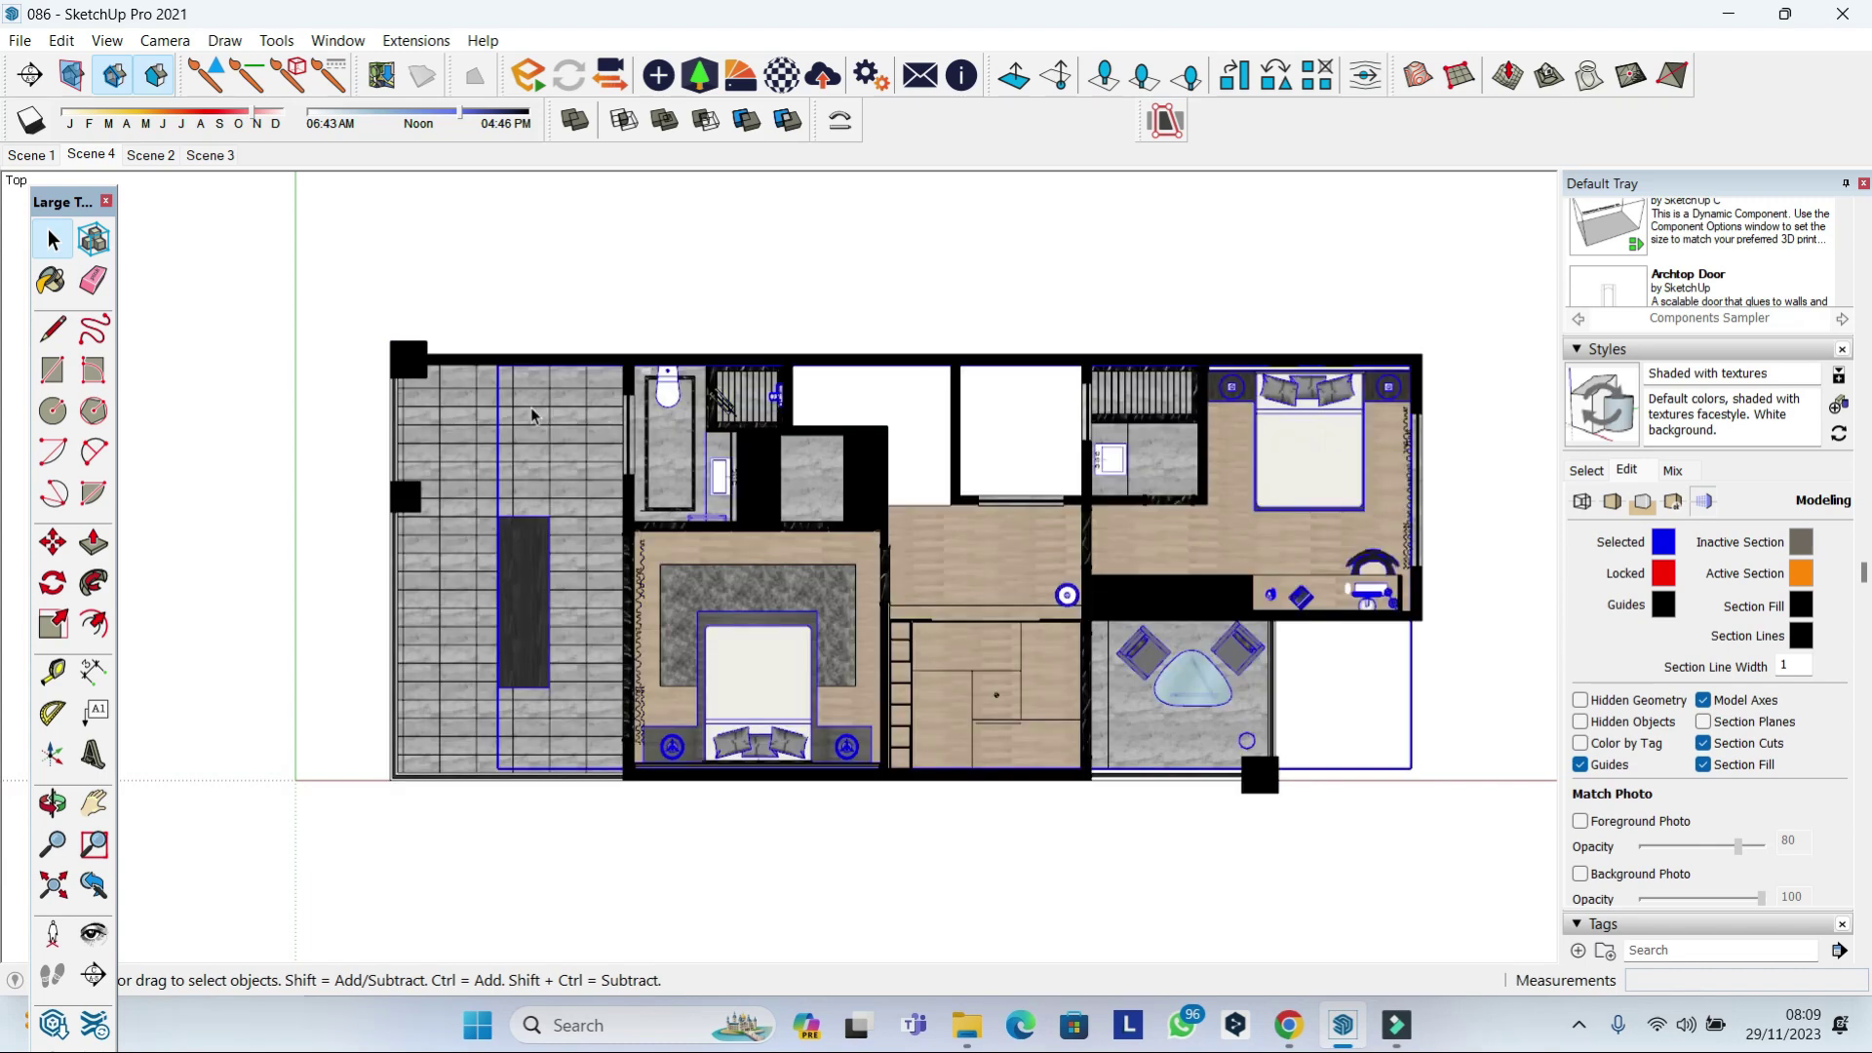
pyautogui.click(1612, 501)
pyautogui.click(1606, 632)
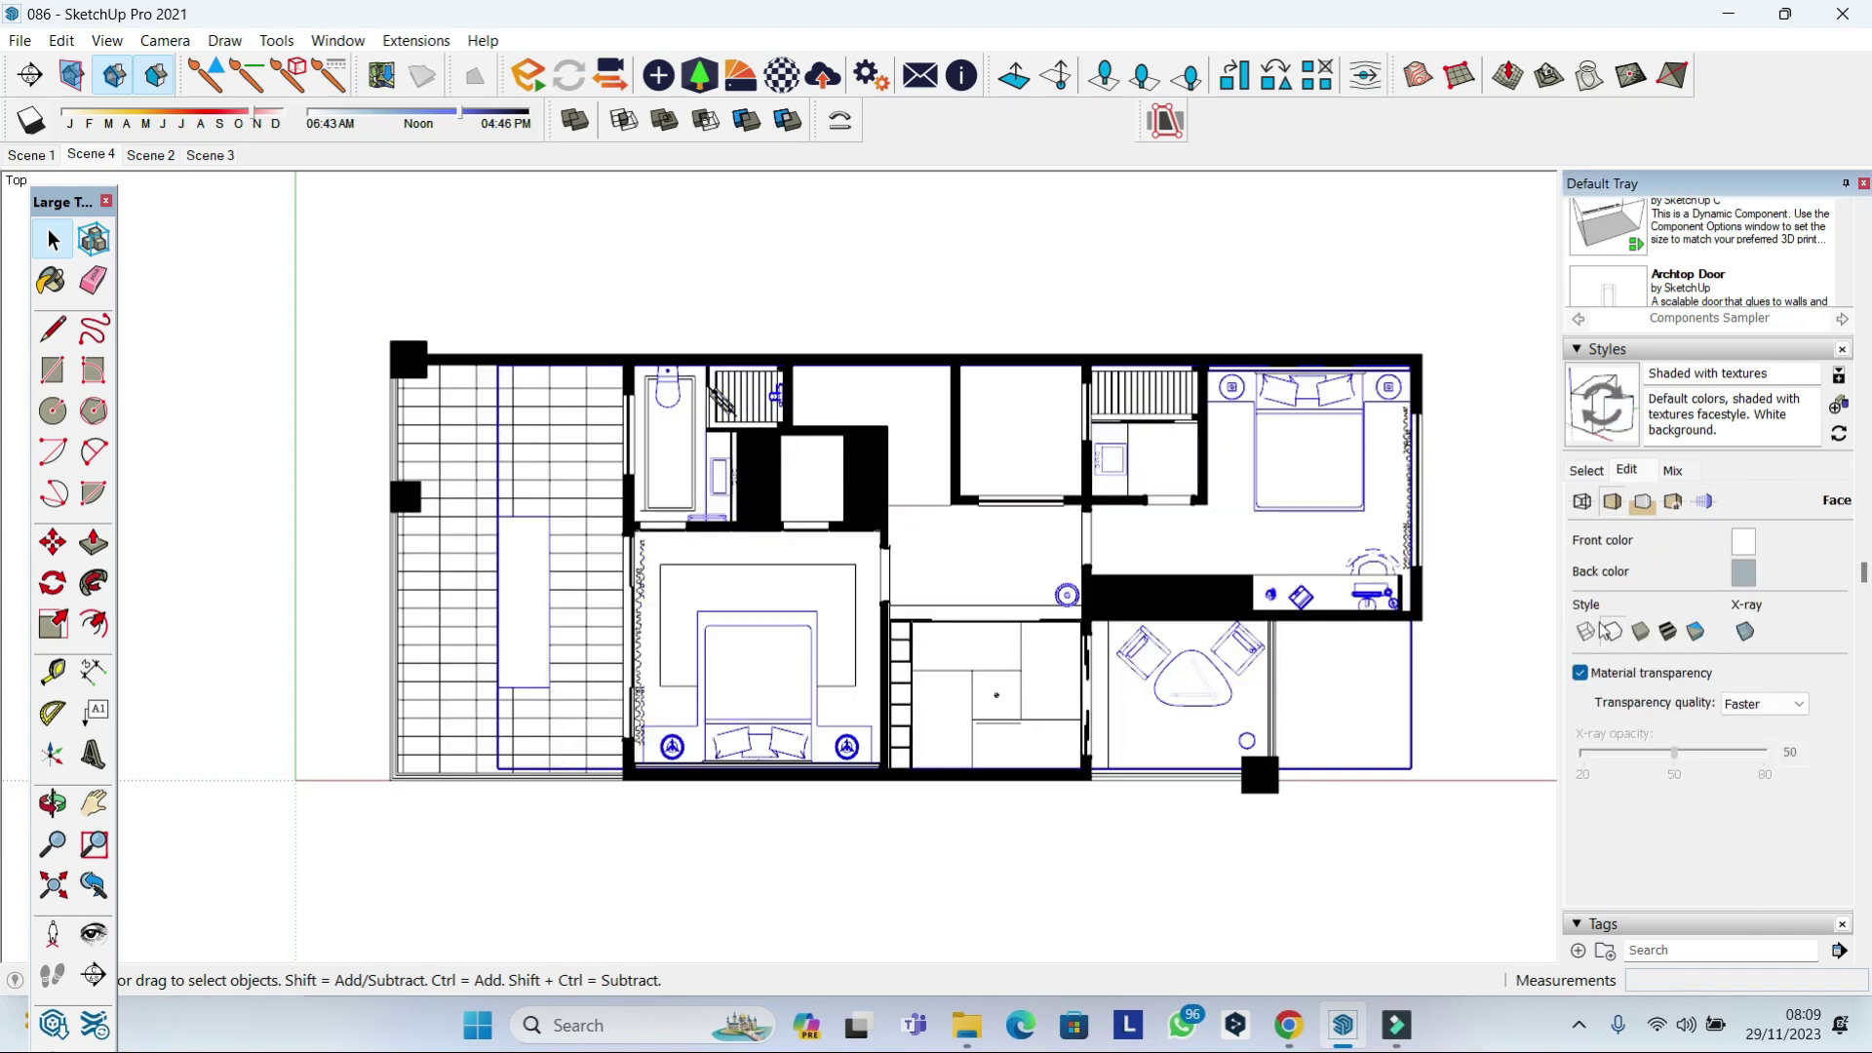
pyautogui.click(439, 380)
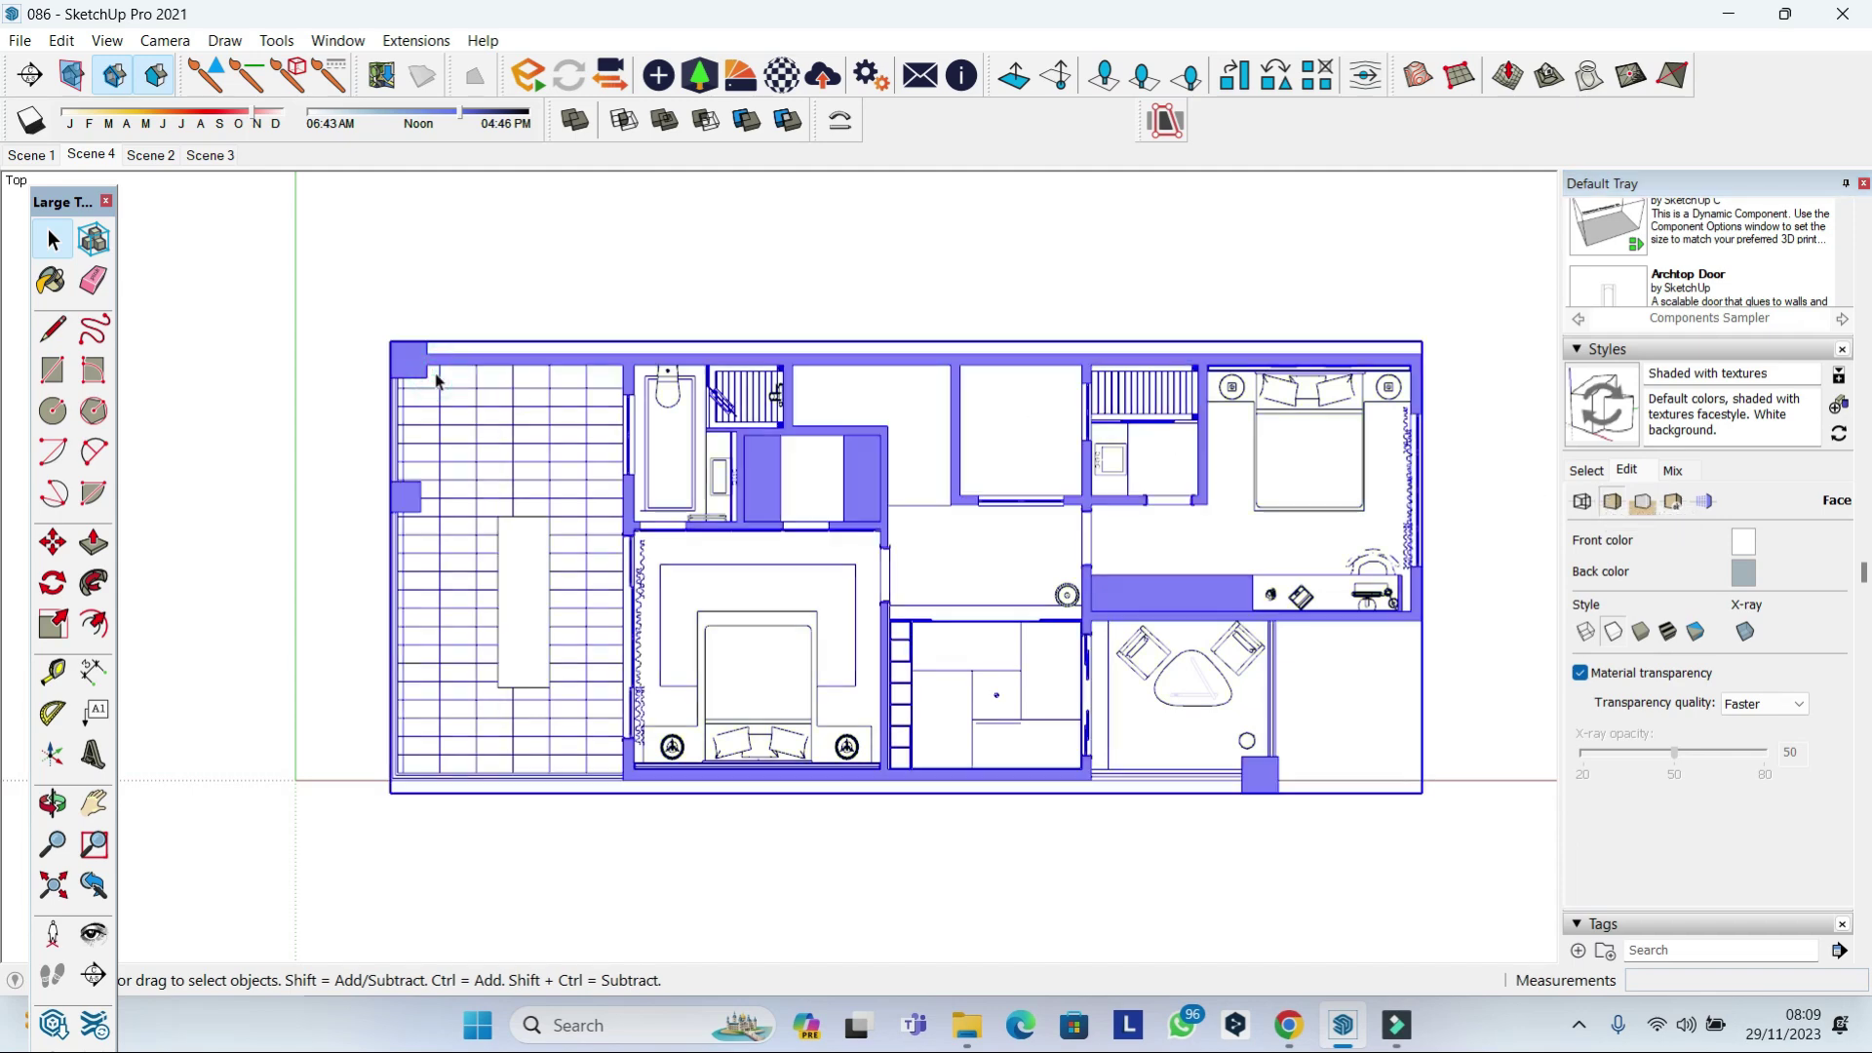
pyautogui.rightClick(480, 329)
pyautogui.click(62, 40)
pyautogui.click(655, 306)
pyautogui.press('Delete')
# Export the furniture-only view as the JPEG 'FURNITURE'.
pyautogui.click(1582, 501)
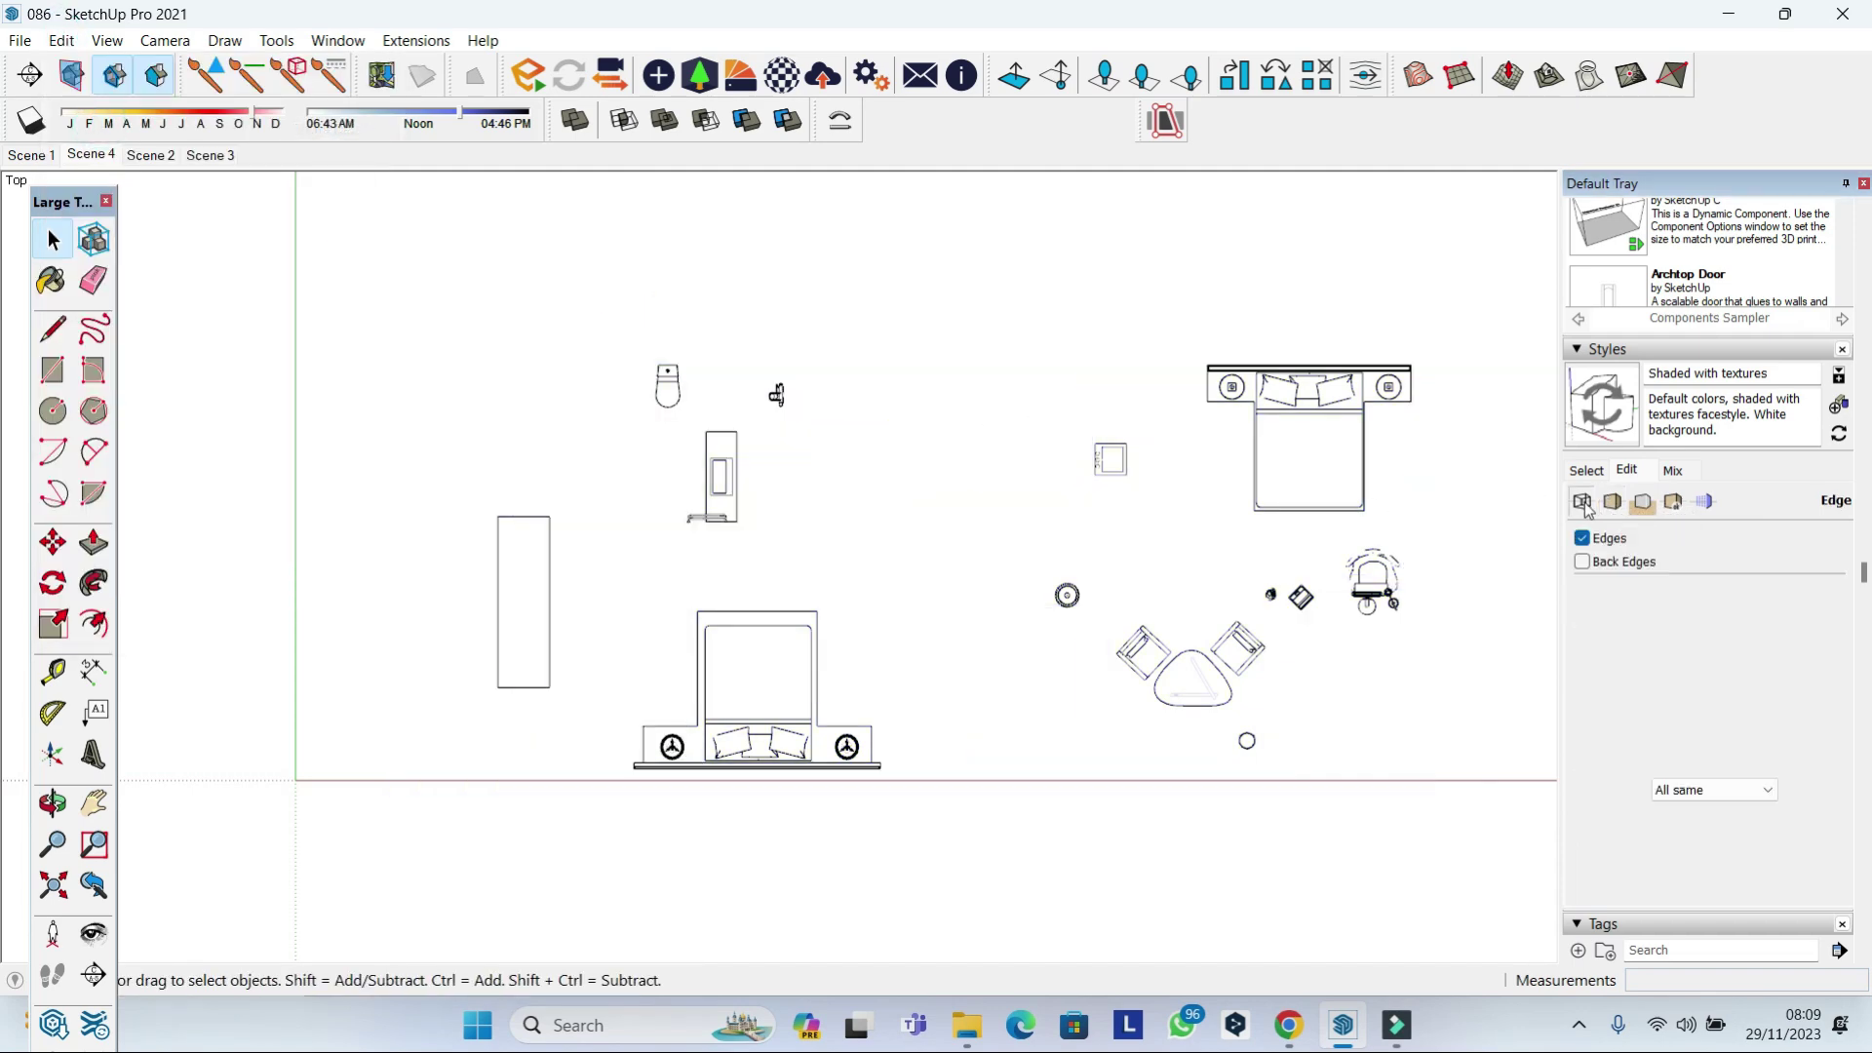
pyautogui.click(20, 40)
pyautogui.moveTo(64, 465)
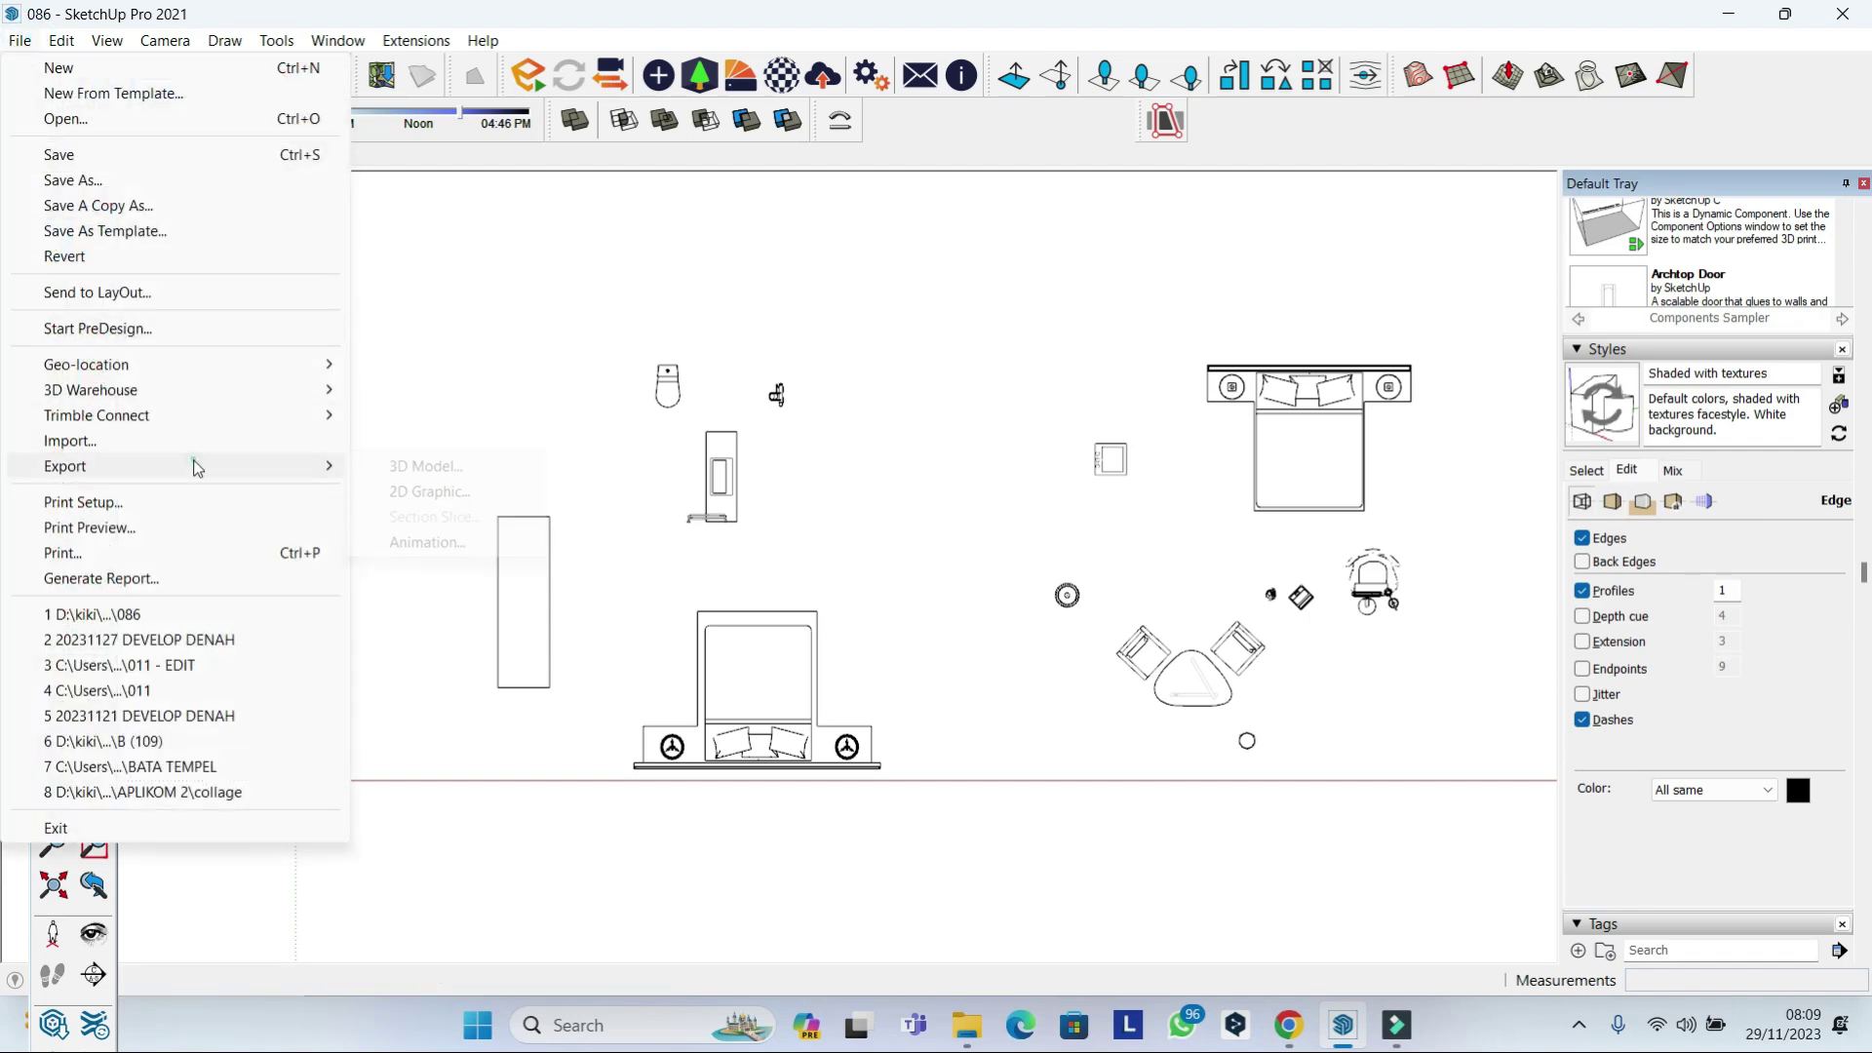
pyautogui.click(410, 489)
pyautogui.write('FURNOTURE')
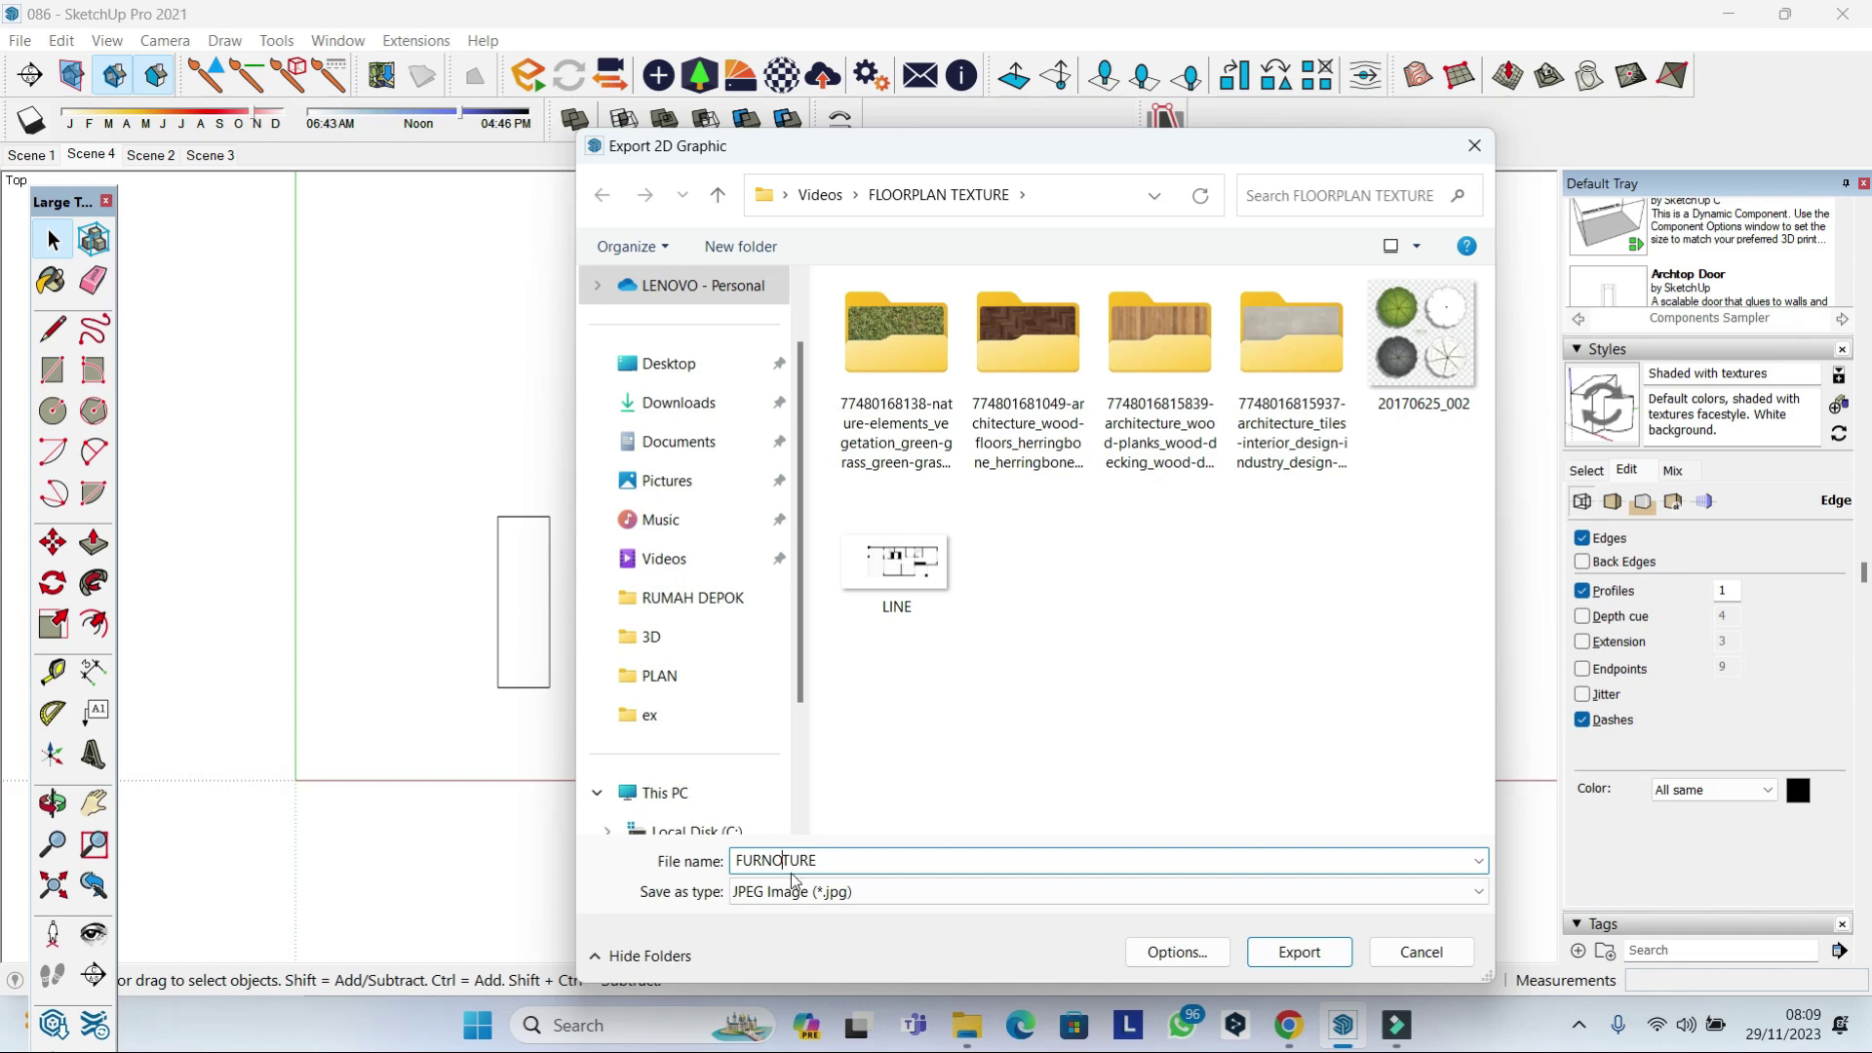
pyautogui.press('BackSpace')
pyautogui.write('ITURE')
pyautogui.click(1290, 952)
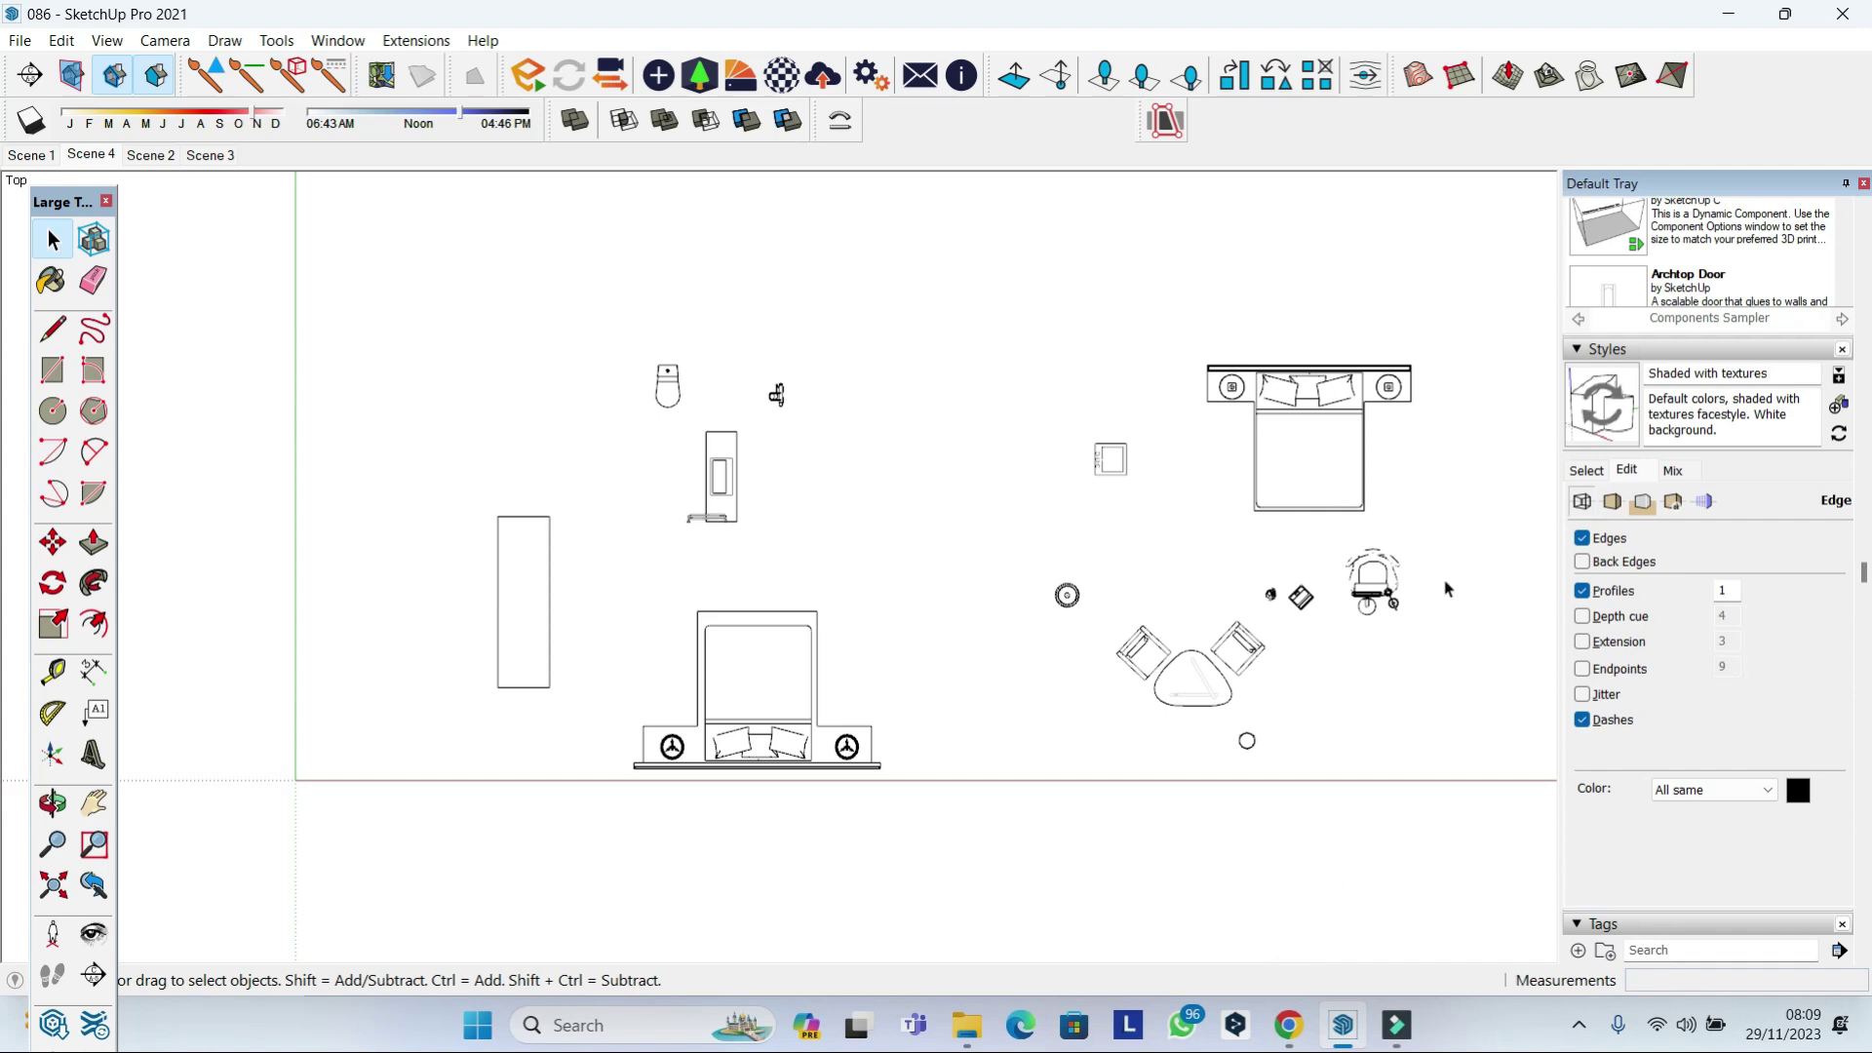
# Paste the plan back in place and cast shadows at 11:23, not on the ground.
pyautogui.click(61, 40)
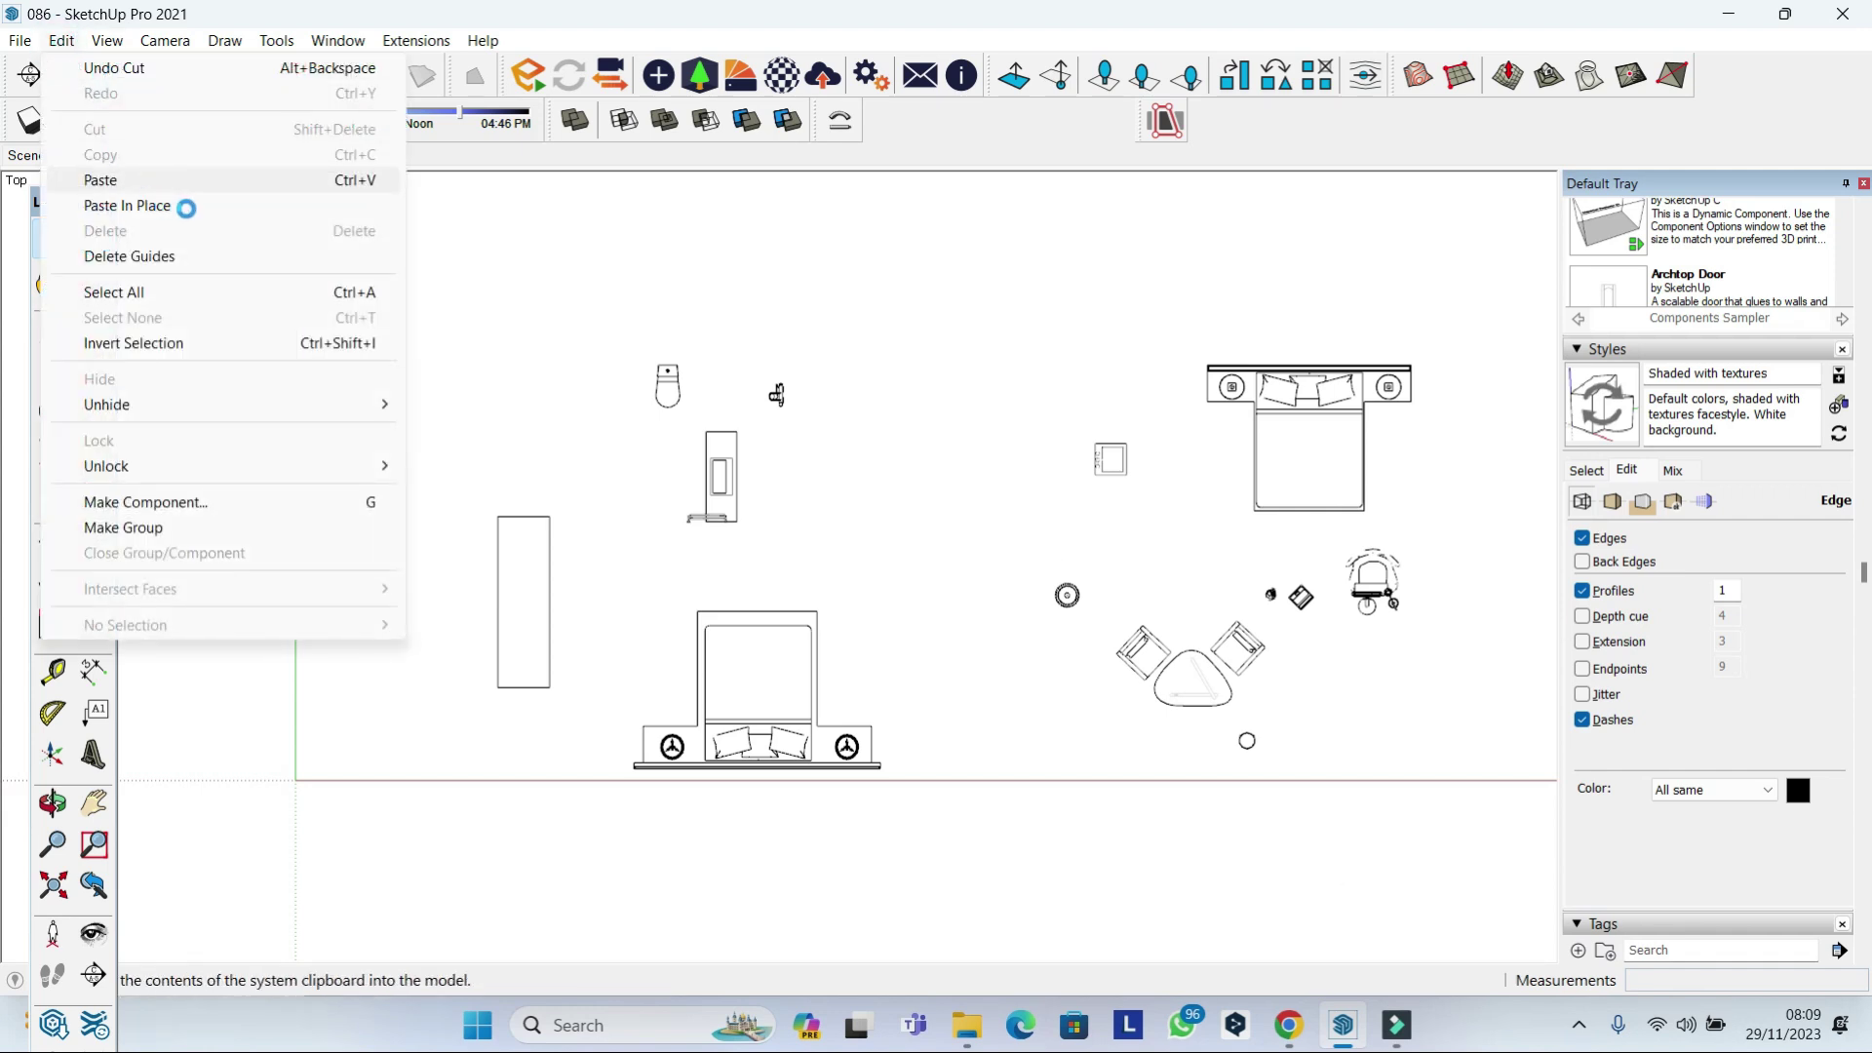
pyautogui.click(137, 206)
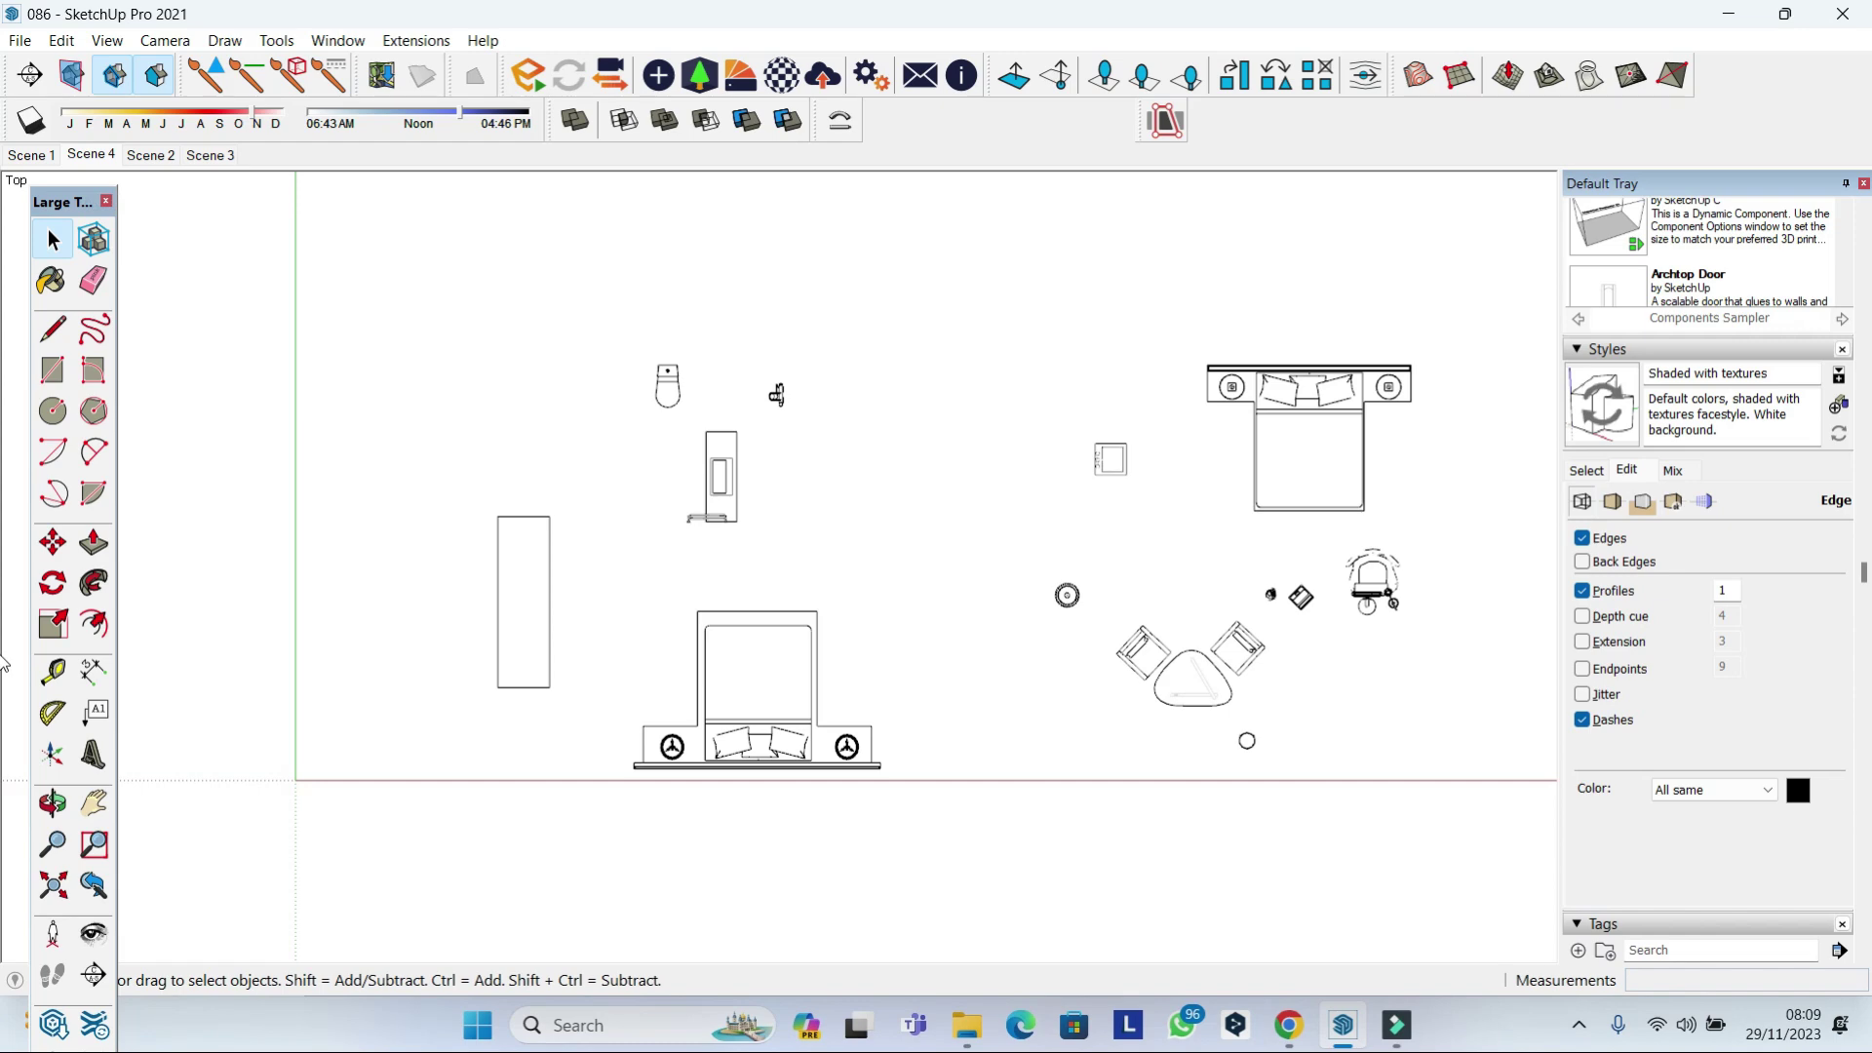
pyautogui.scroll(-3, 1706, 585)
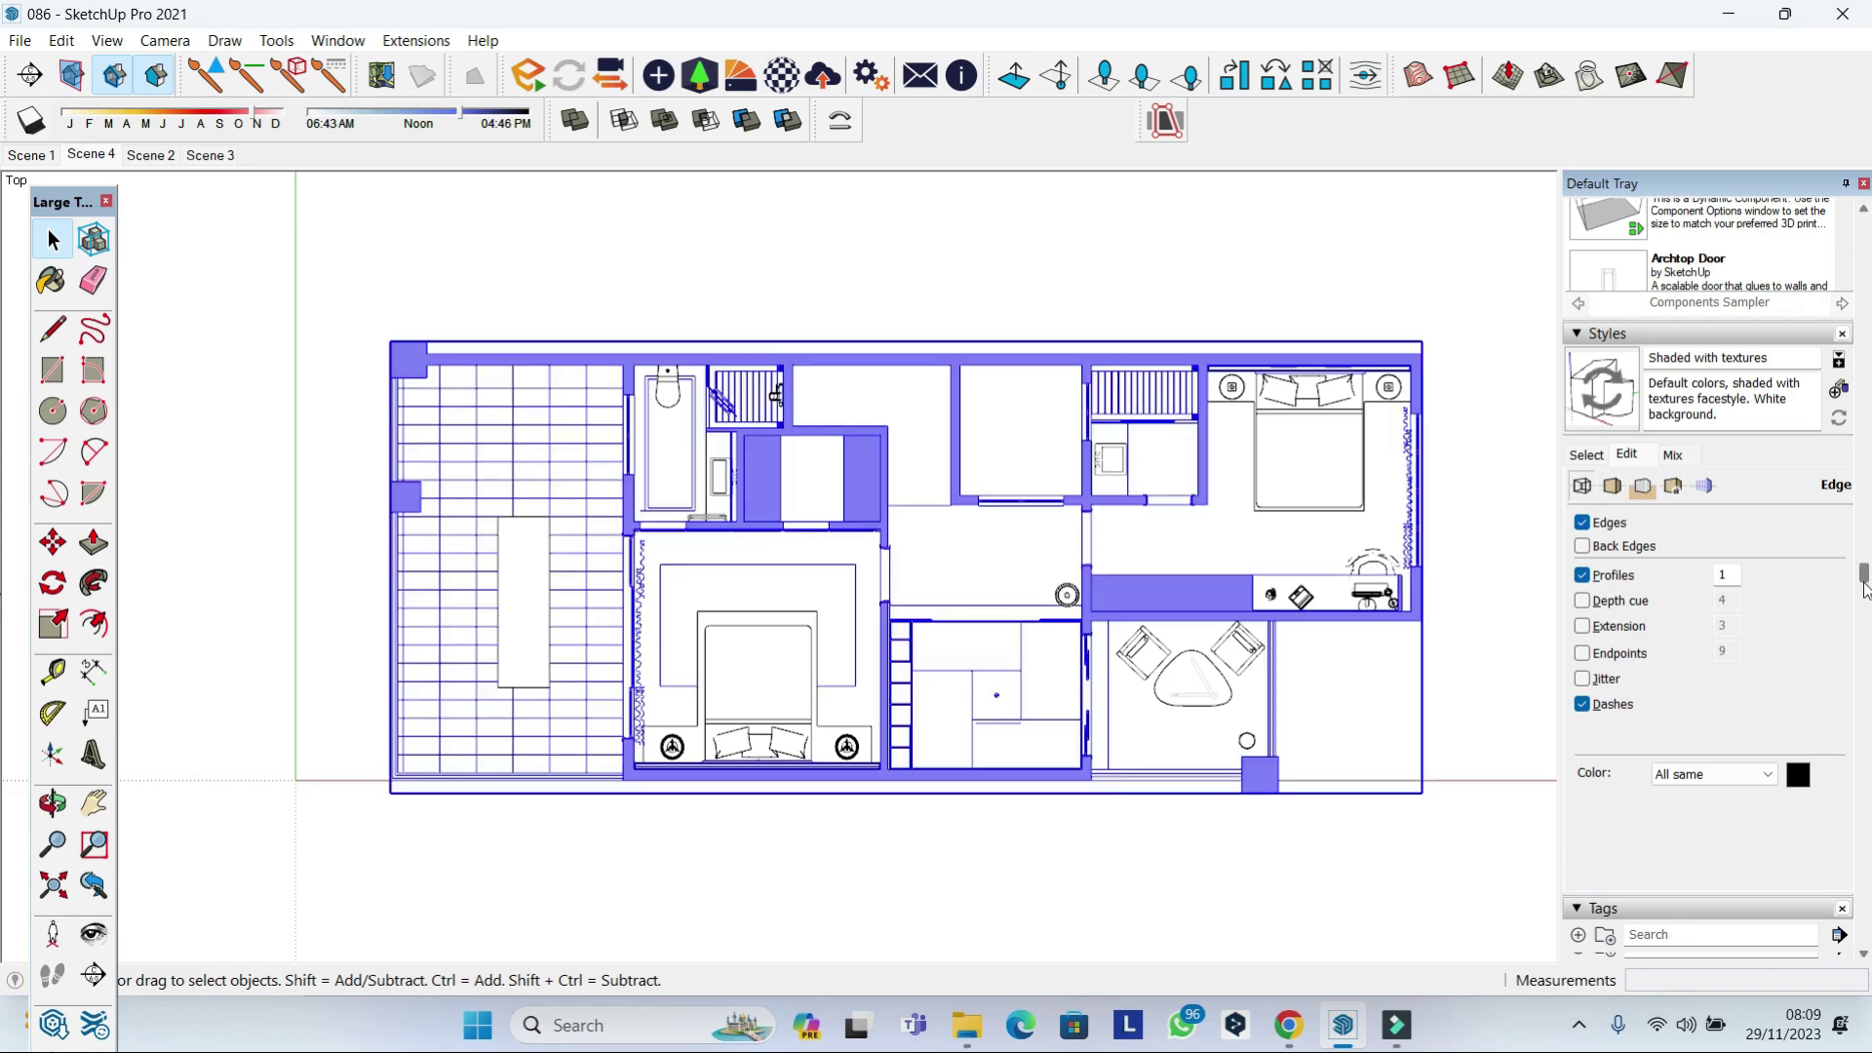
pyautogui.scroll(-2, 1706, 634)
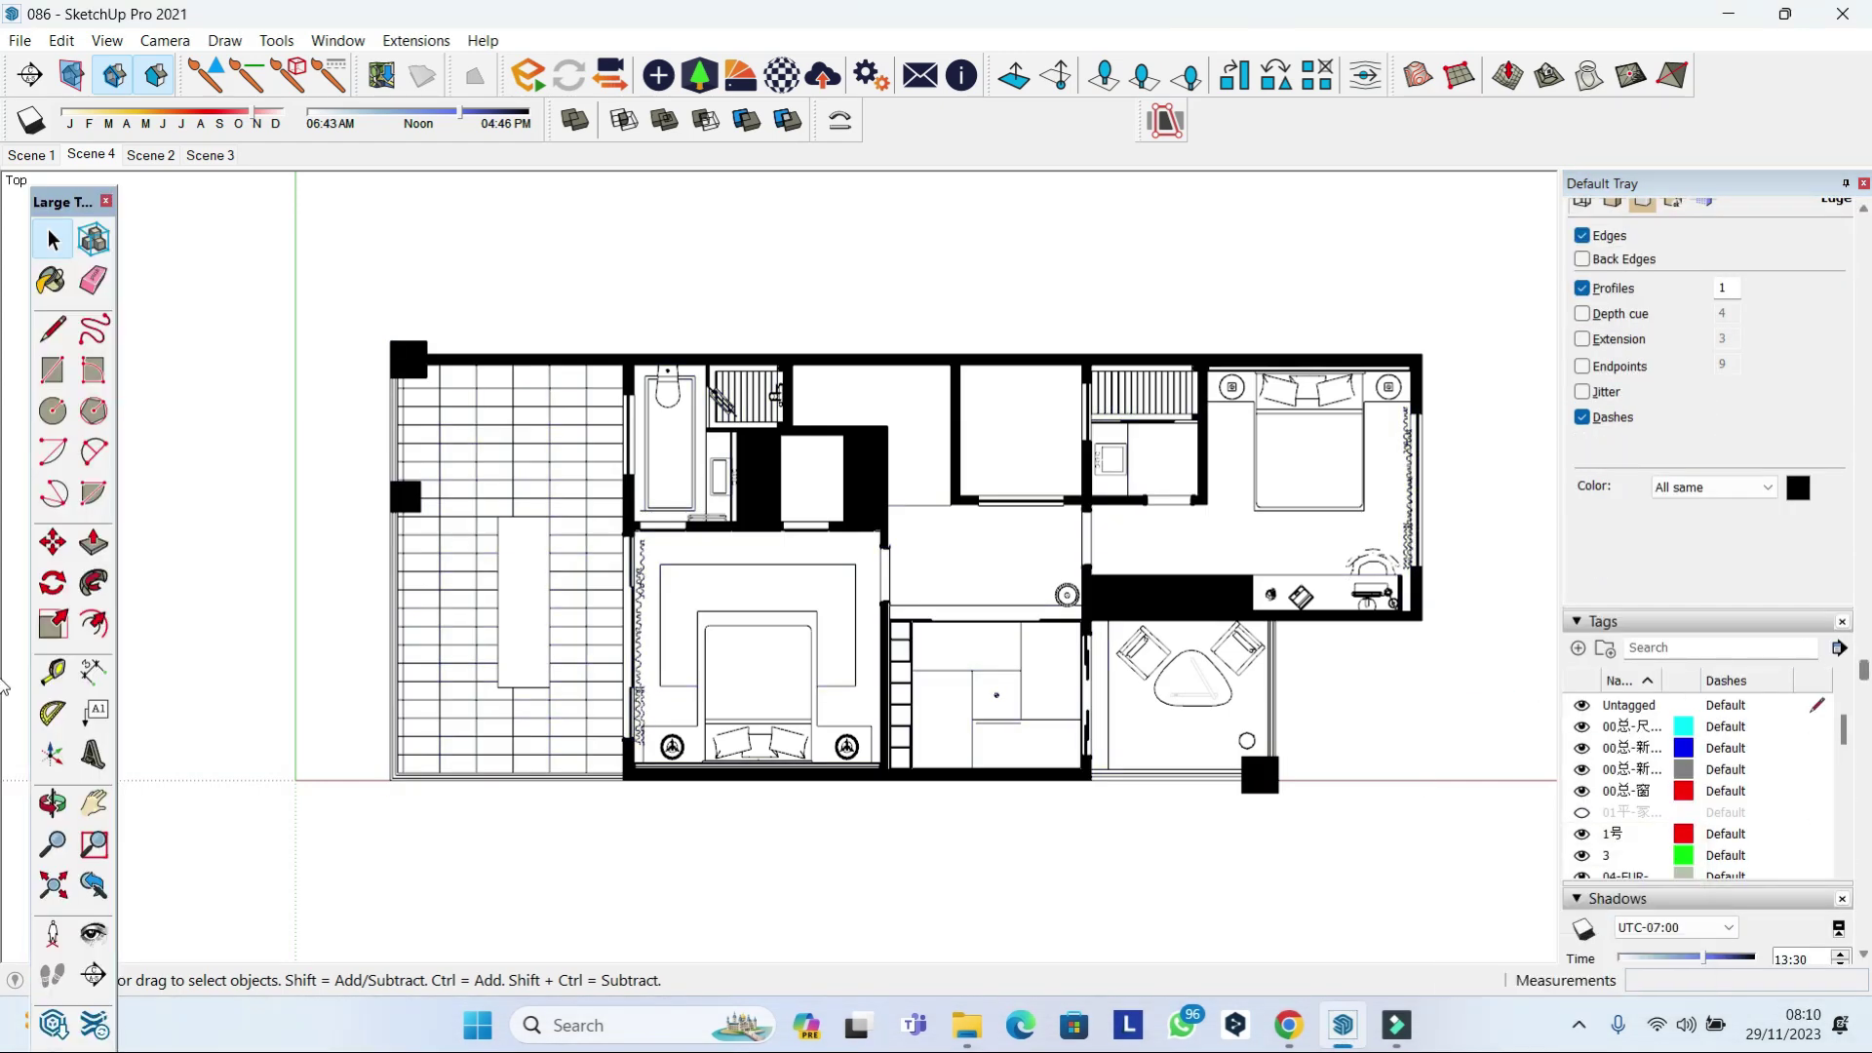
pyautogui.scroll(-5, 1679, 702)
pyautogui.click(1583, 495)
pyautogui.scroll(8, 1728, 749)
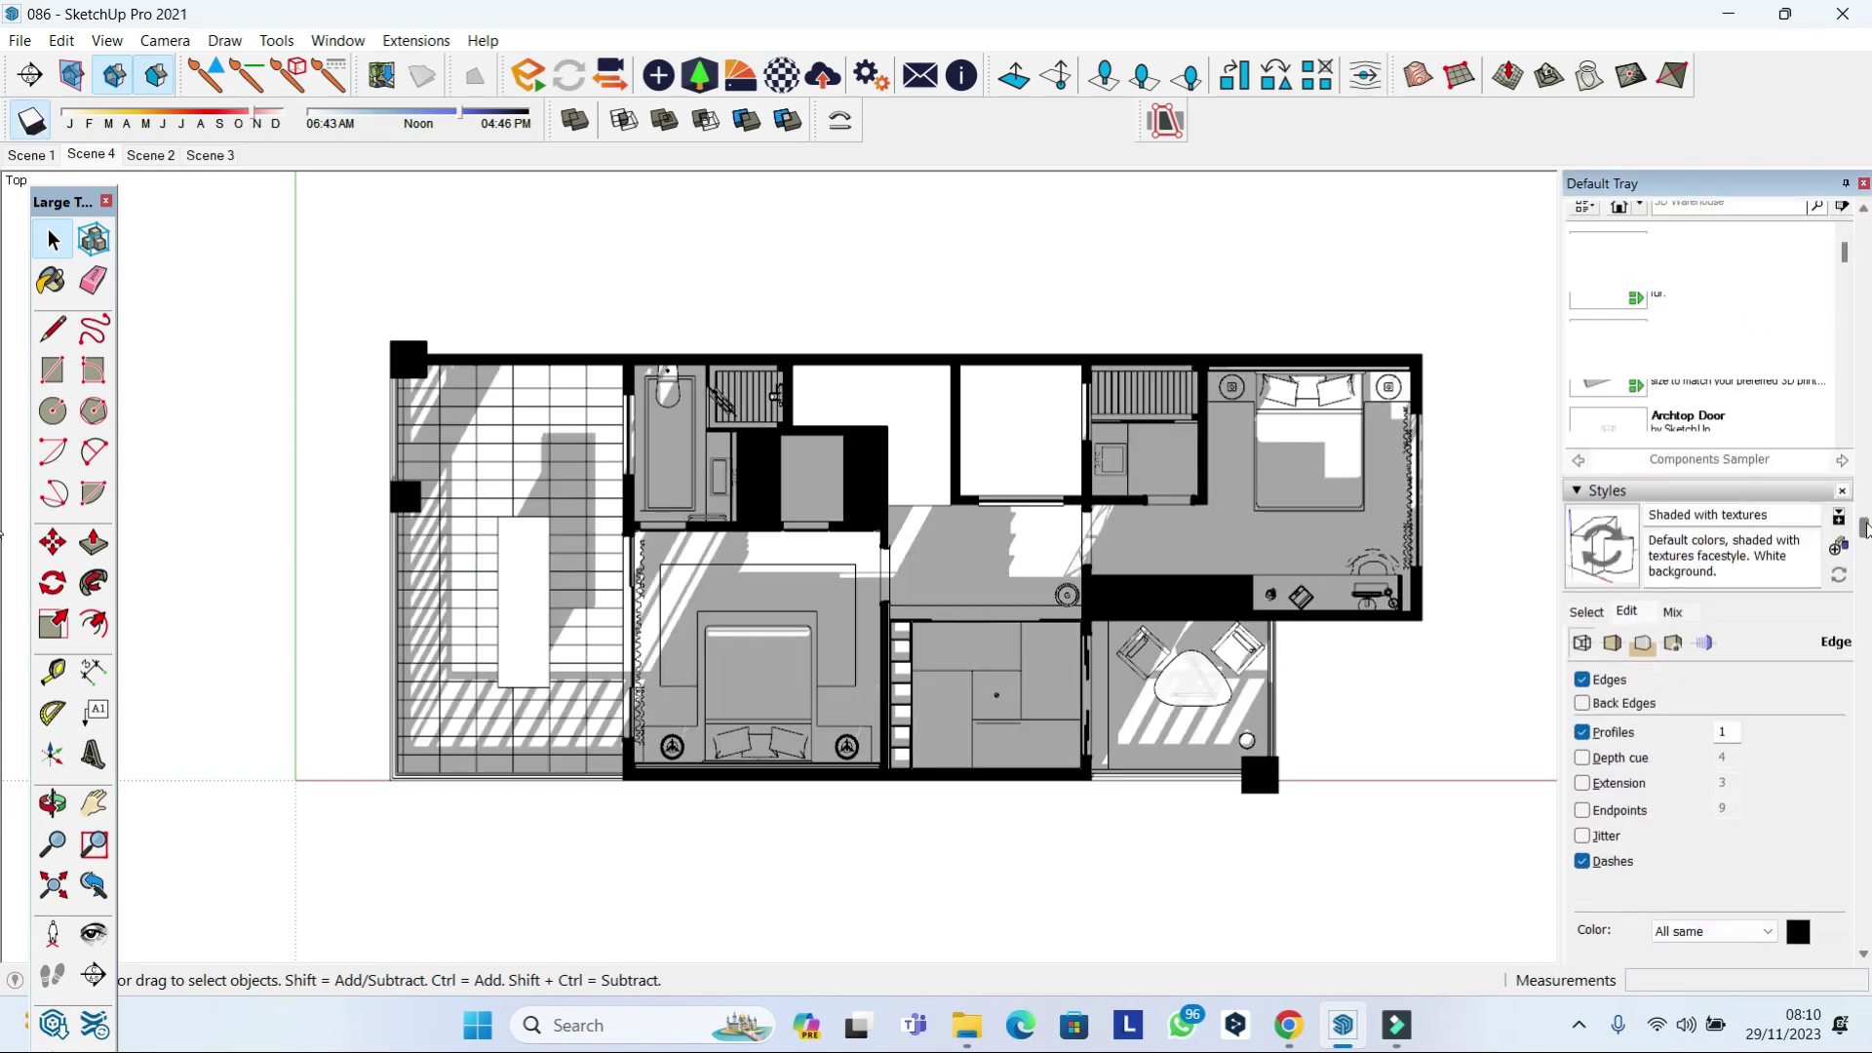
pyautogui.scroll(-6, 1728, 748)
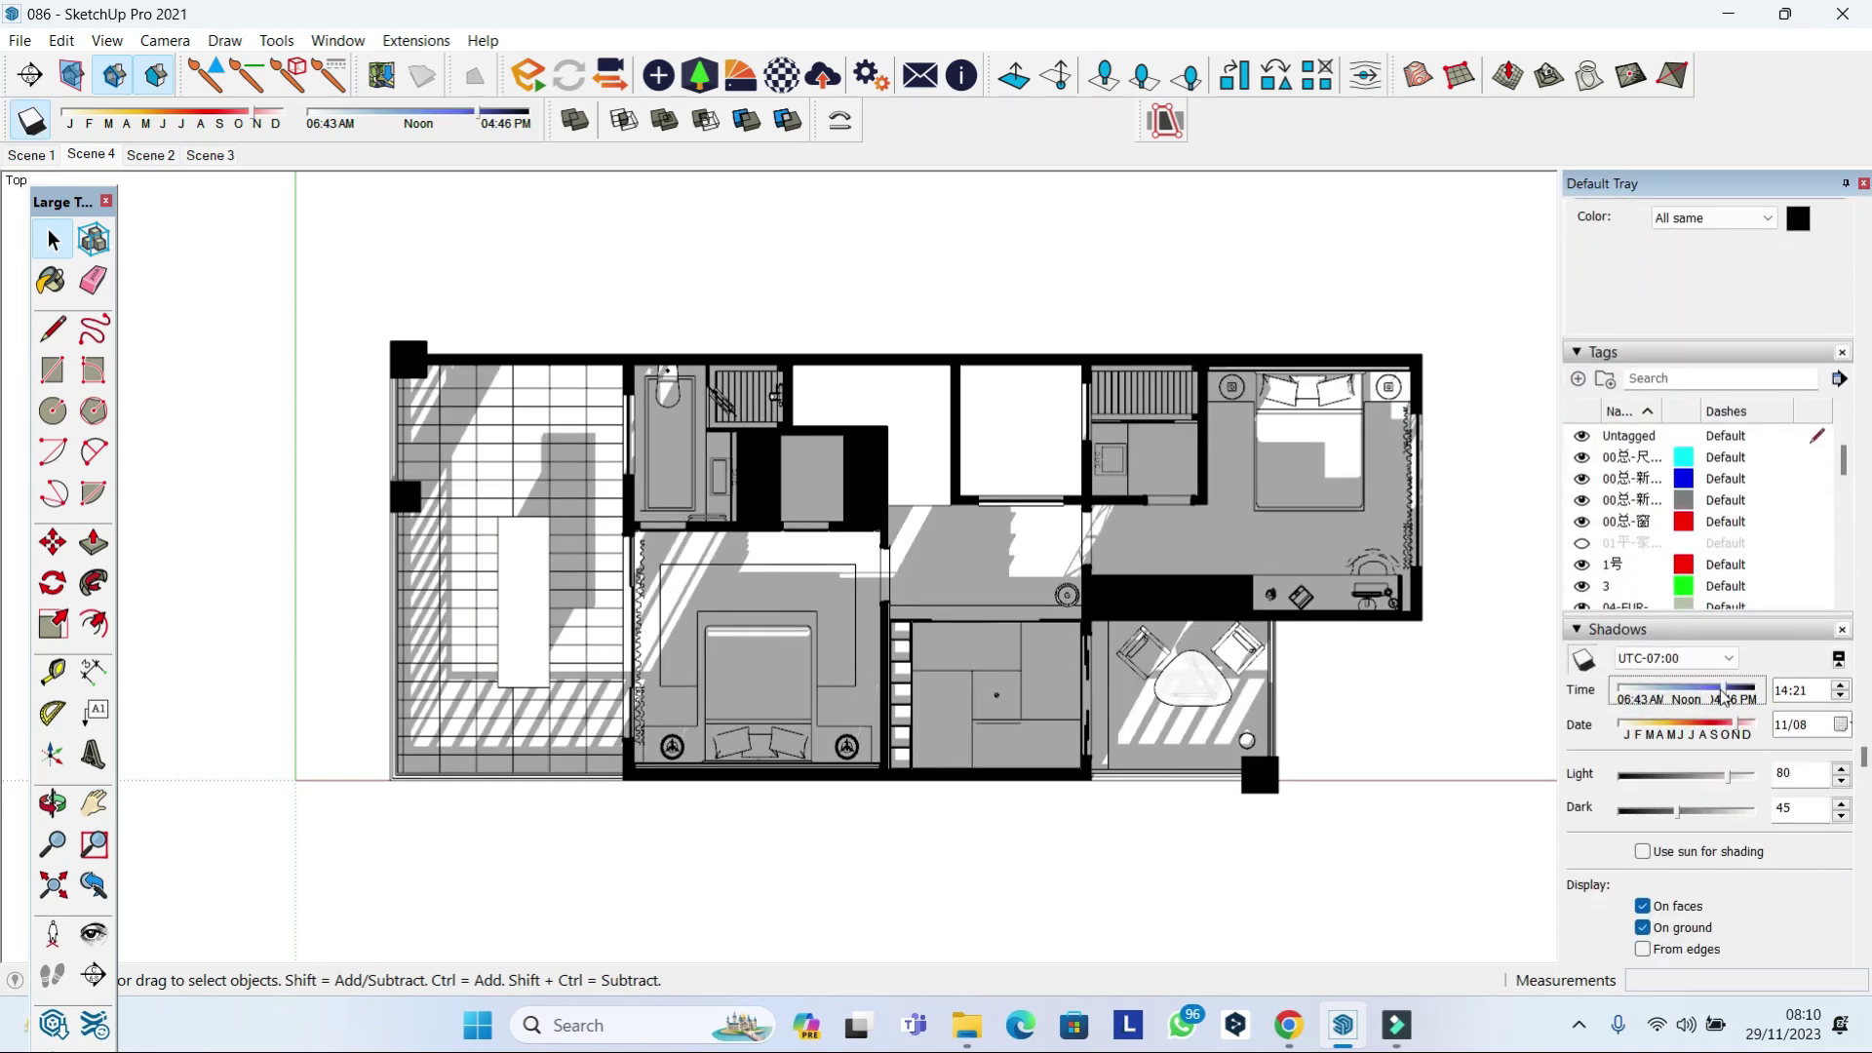
pyautogui.moveTo(1710, 689)
pyautogui.mouseDown()
pyautogui.moveTo(1686, 687)
pyautogui.moveTo(1714, 729)
pyautogui.mouseUp()
pyautogui.click(1643, 927)
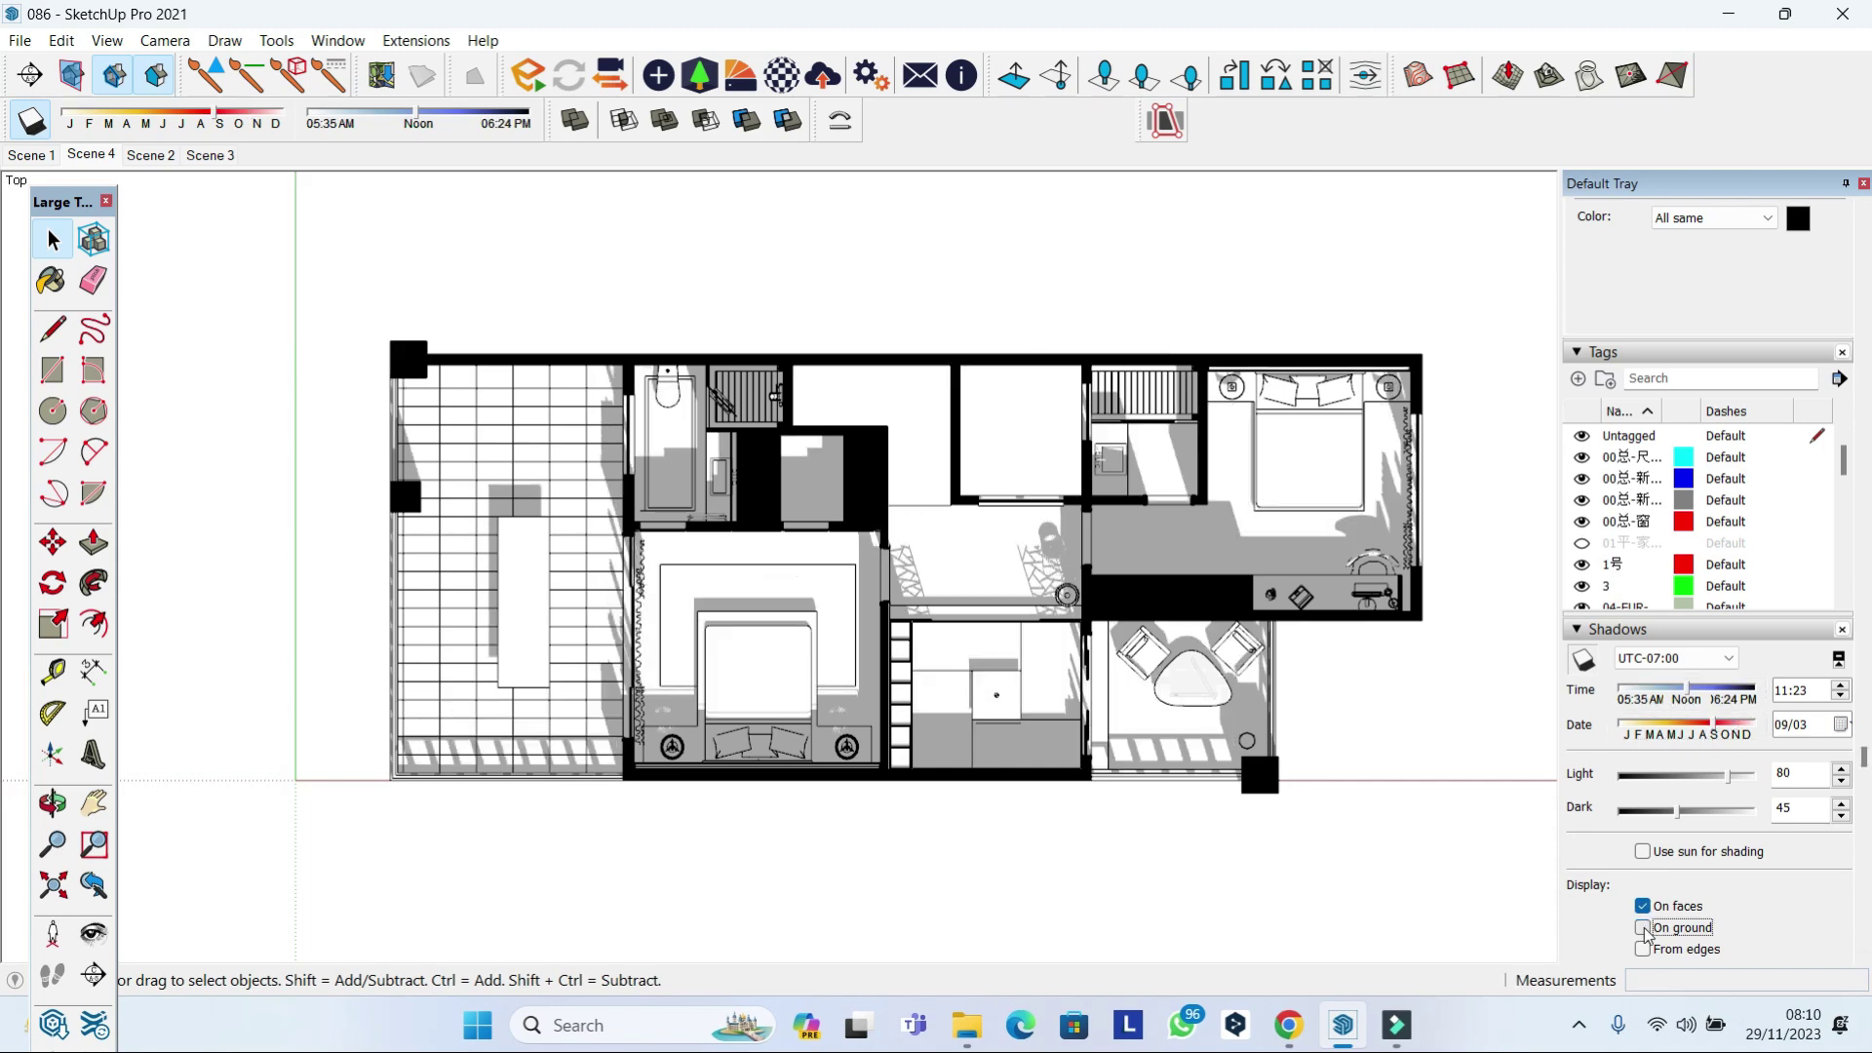
pyautogui.scroll(6, 1713, 584)
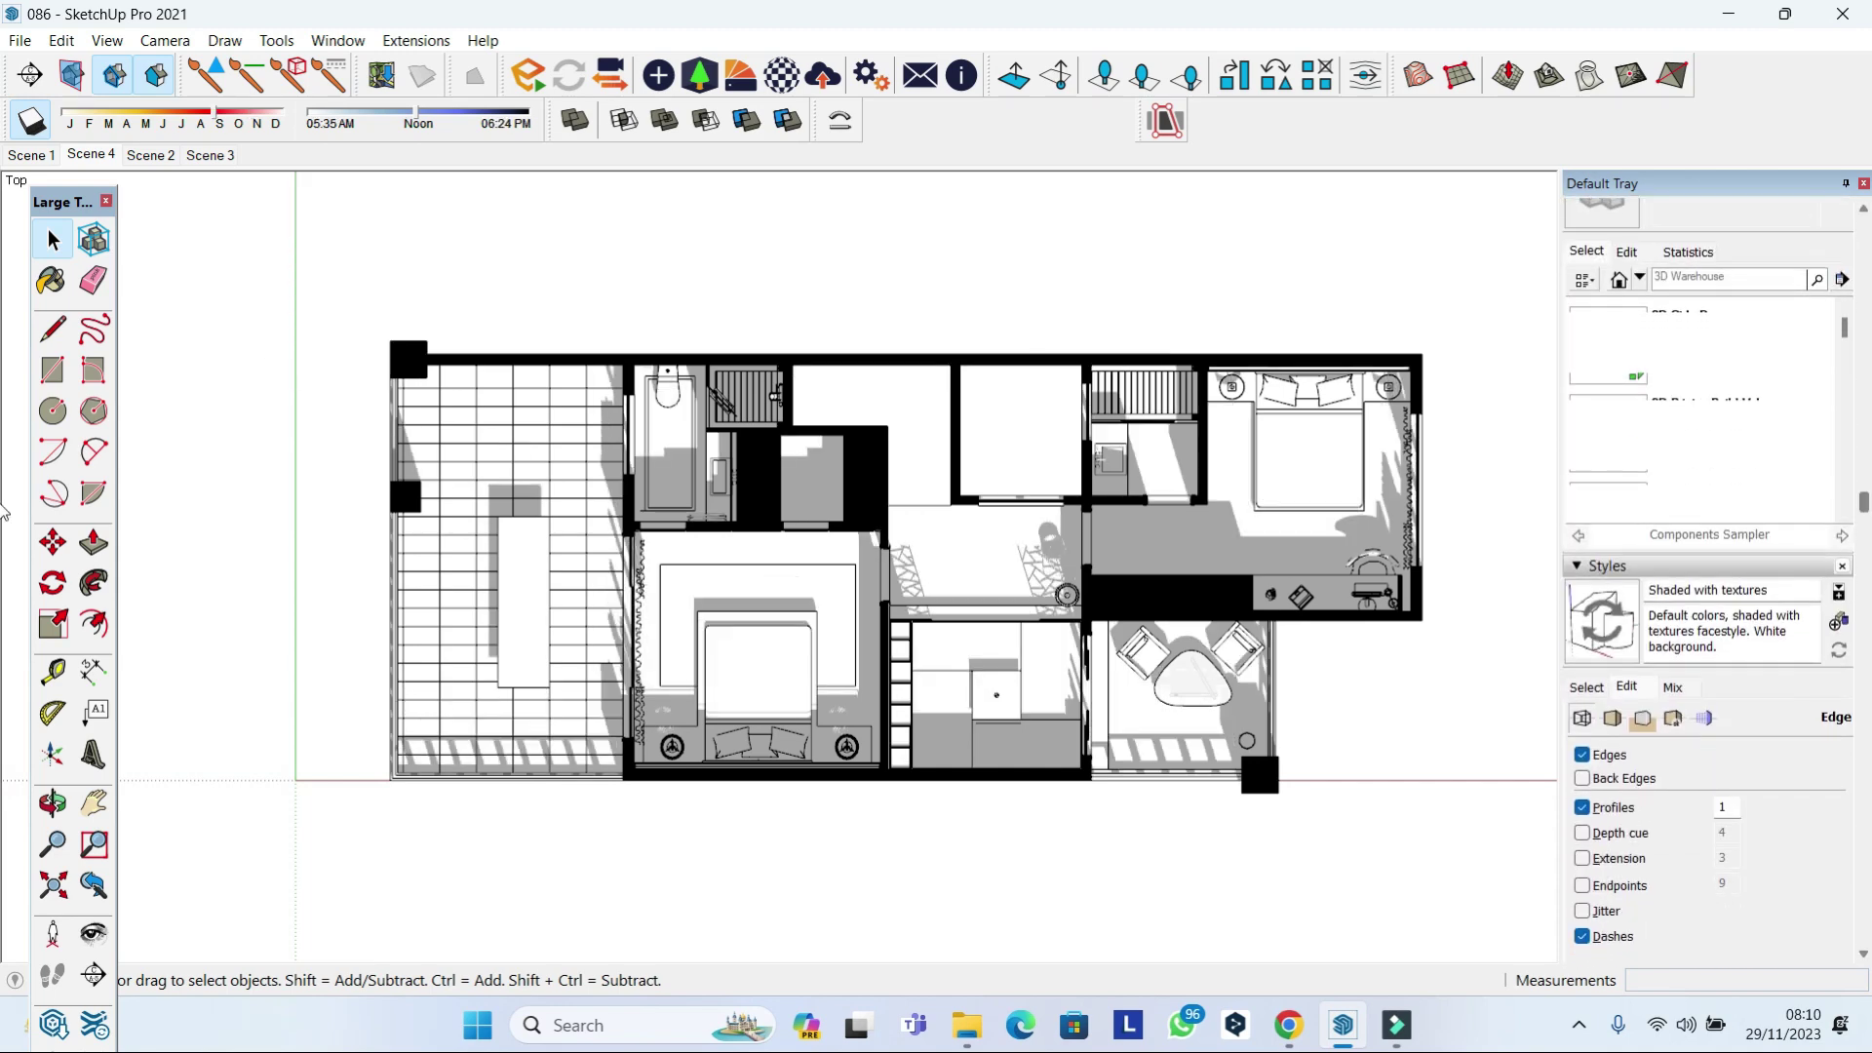
# Hide all edges and make the section lines and section fill white.
pyautogui.click(1581, 574)
pyautogui.click(1704, 537)
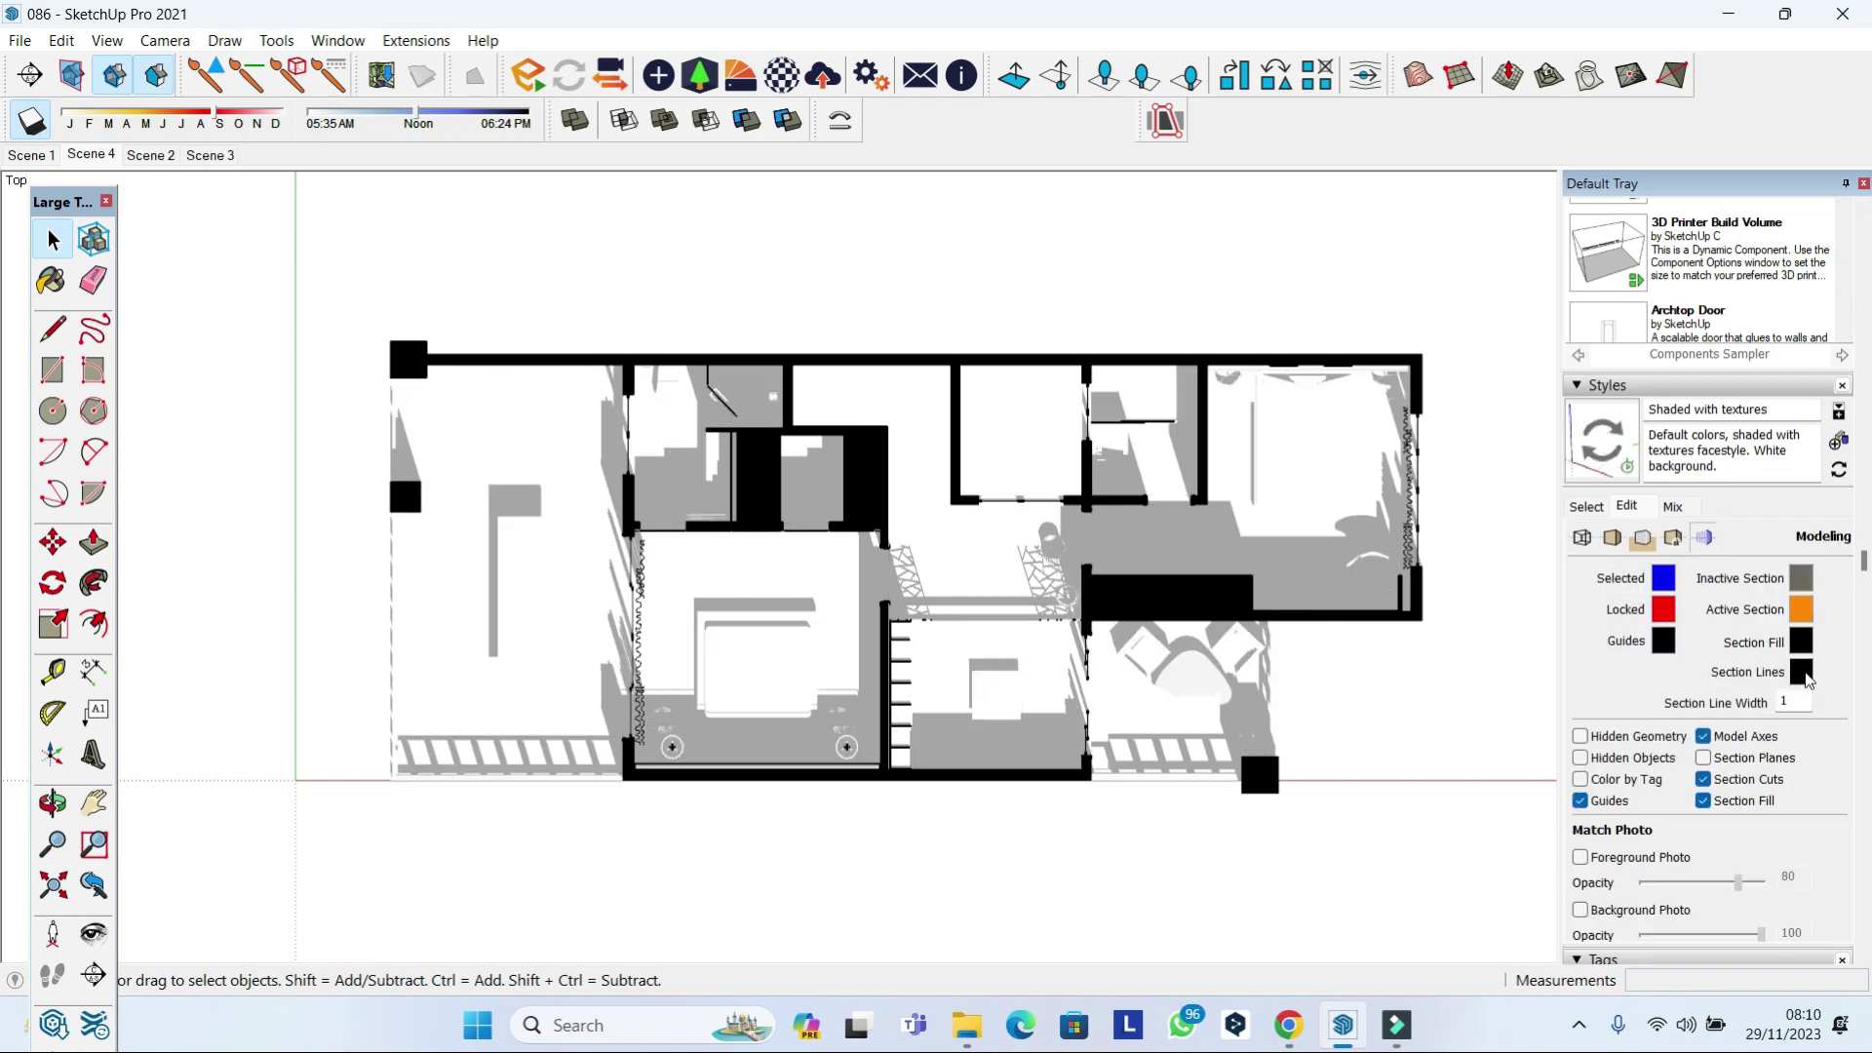
pyautogui.click(1800, 672)
pyautogui.moveTo(1000, 546); pyautogui.dragTo(999, 466)
pyautogui.click(952, 588)
pyautogui.click(1800, 641)
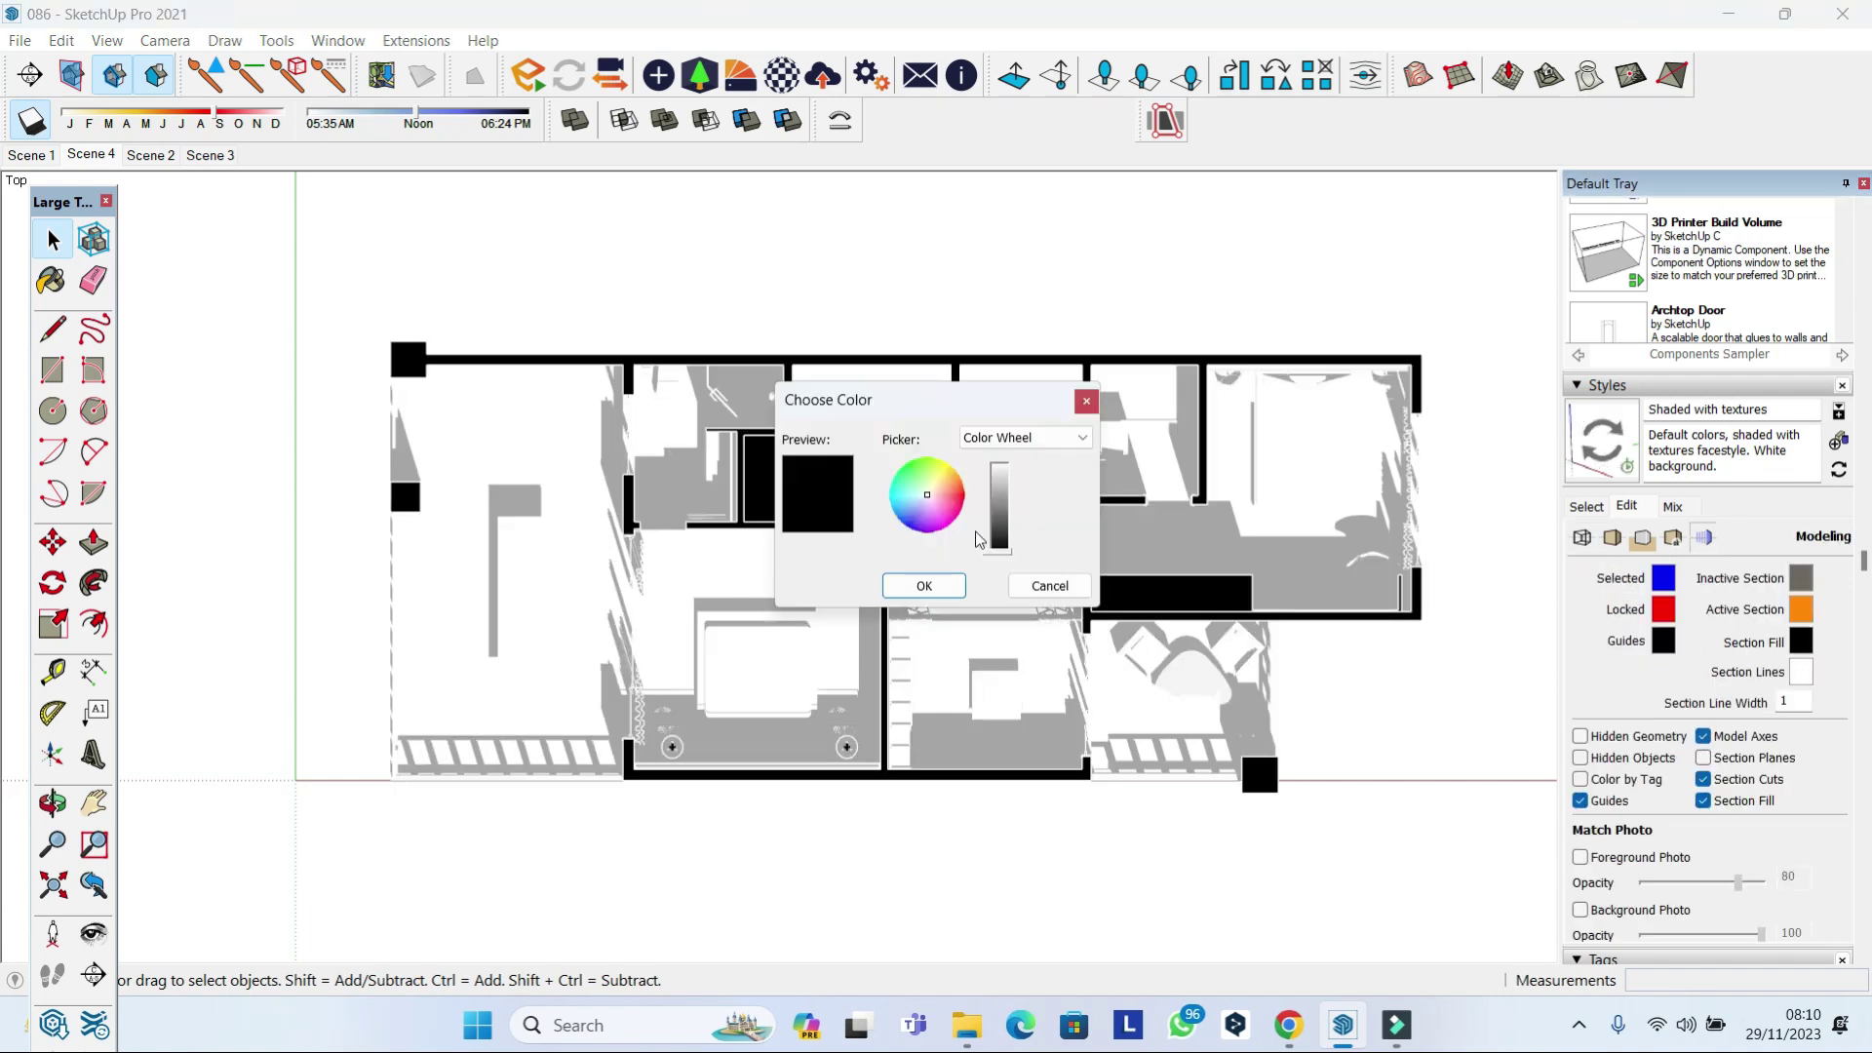
pyautogui.moveTo(999, 547); pyautogui.dragTo(999, 466)
pyautogui.click(951, 586)
# Export the shadow-only plan through File > Export > 2D Graphic as SHADOW.jpg.
pyautogui.click(19, 40)
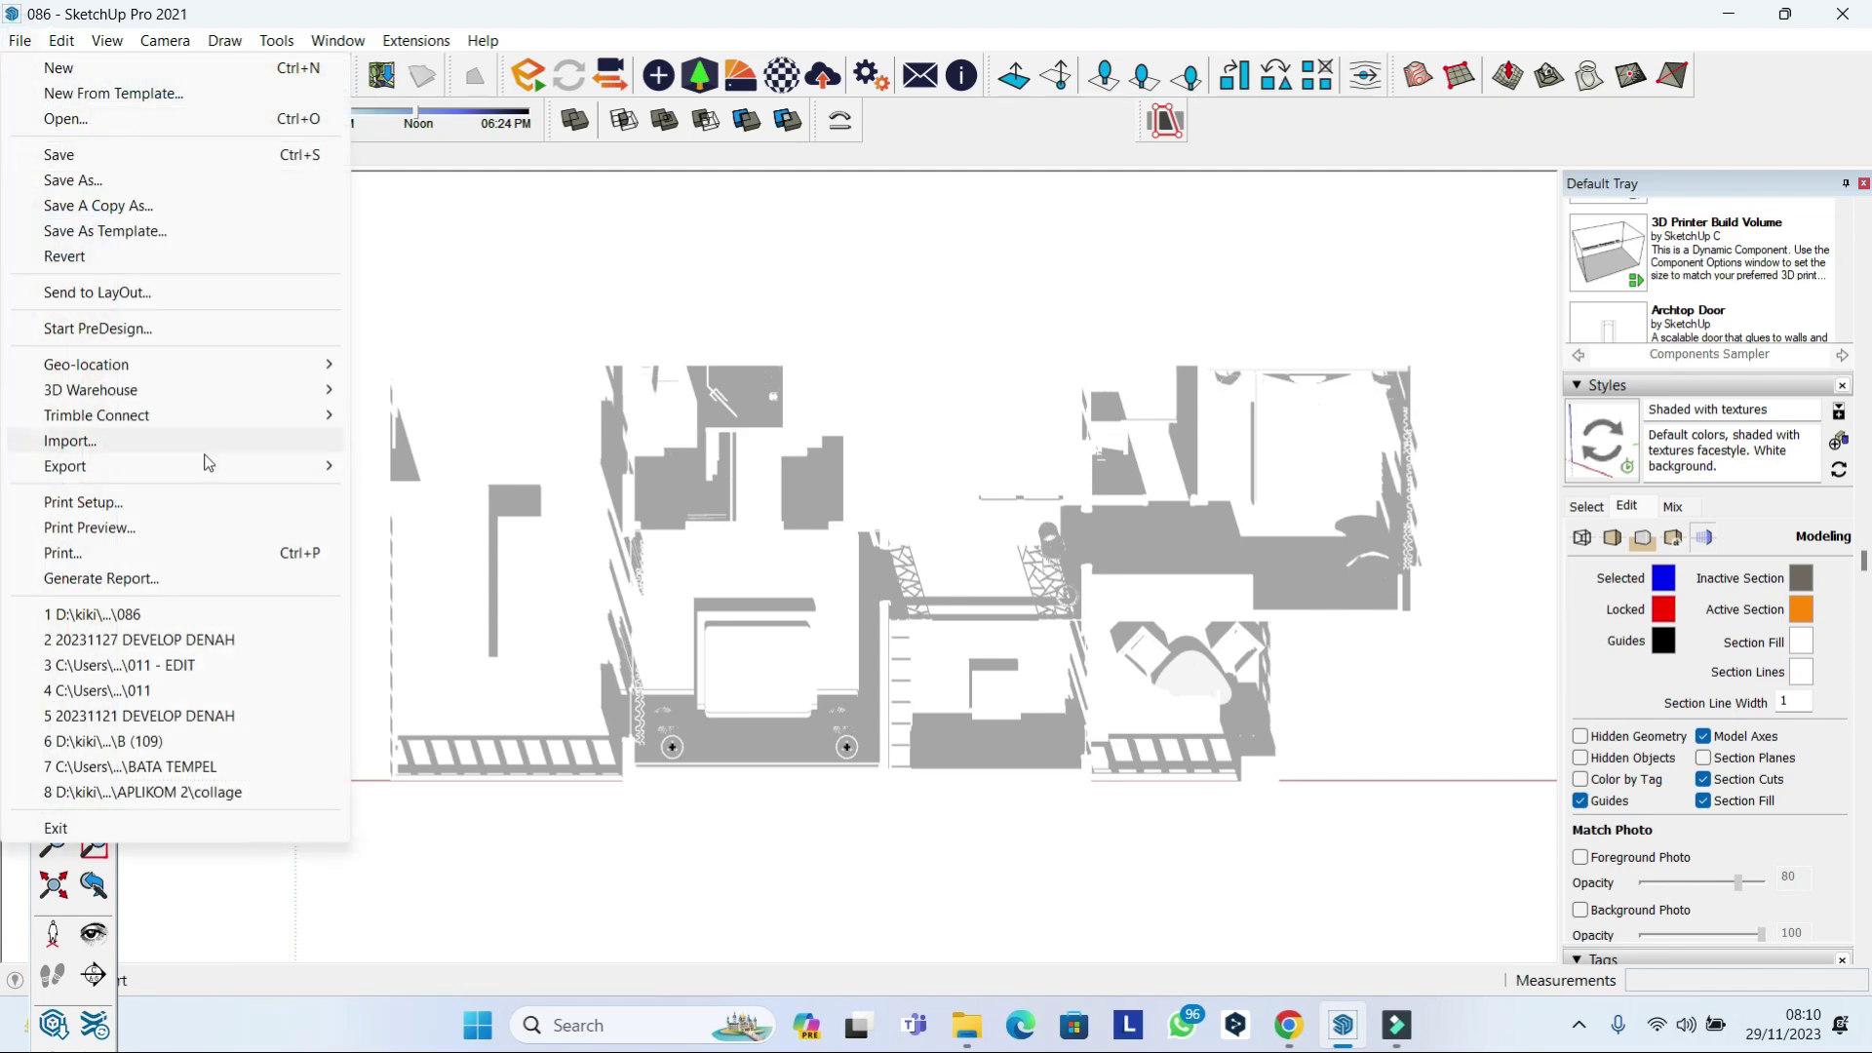
pyautogui.click(430, 488)
pyautogui.write('SHADOW')
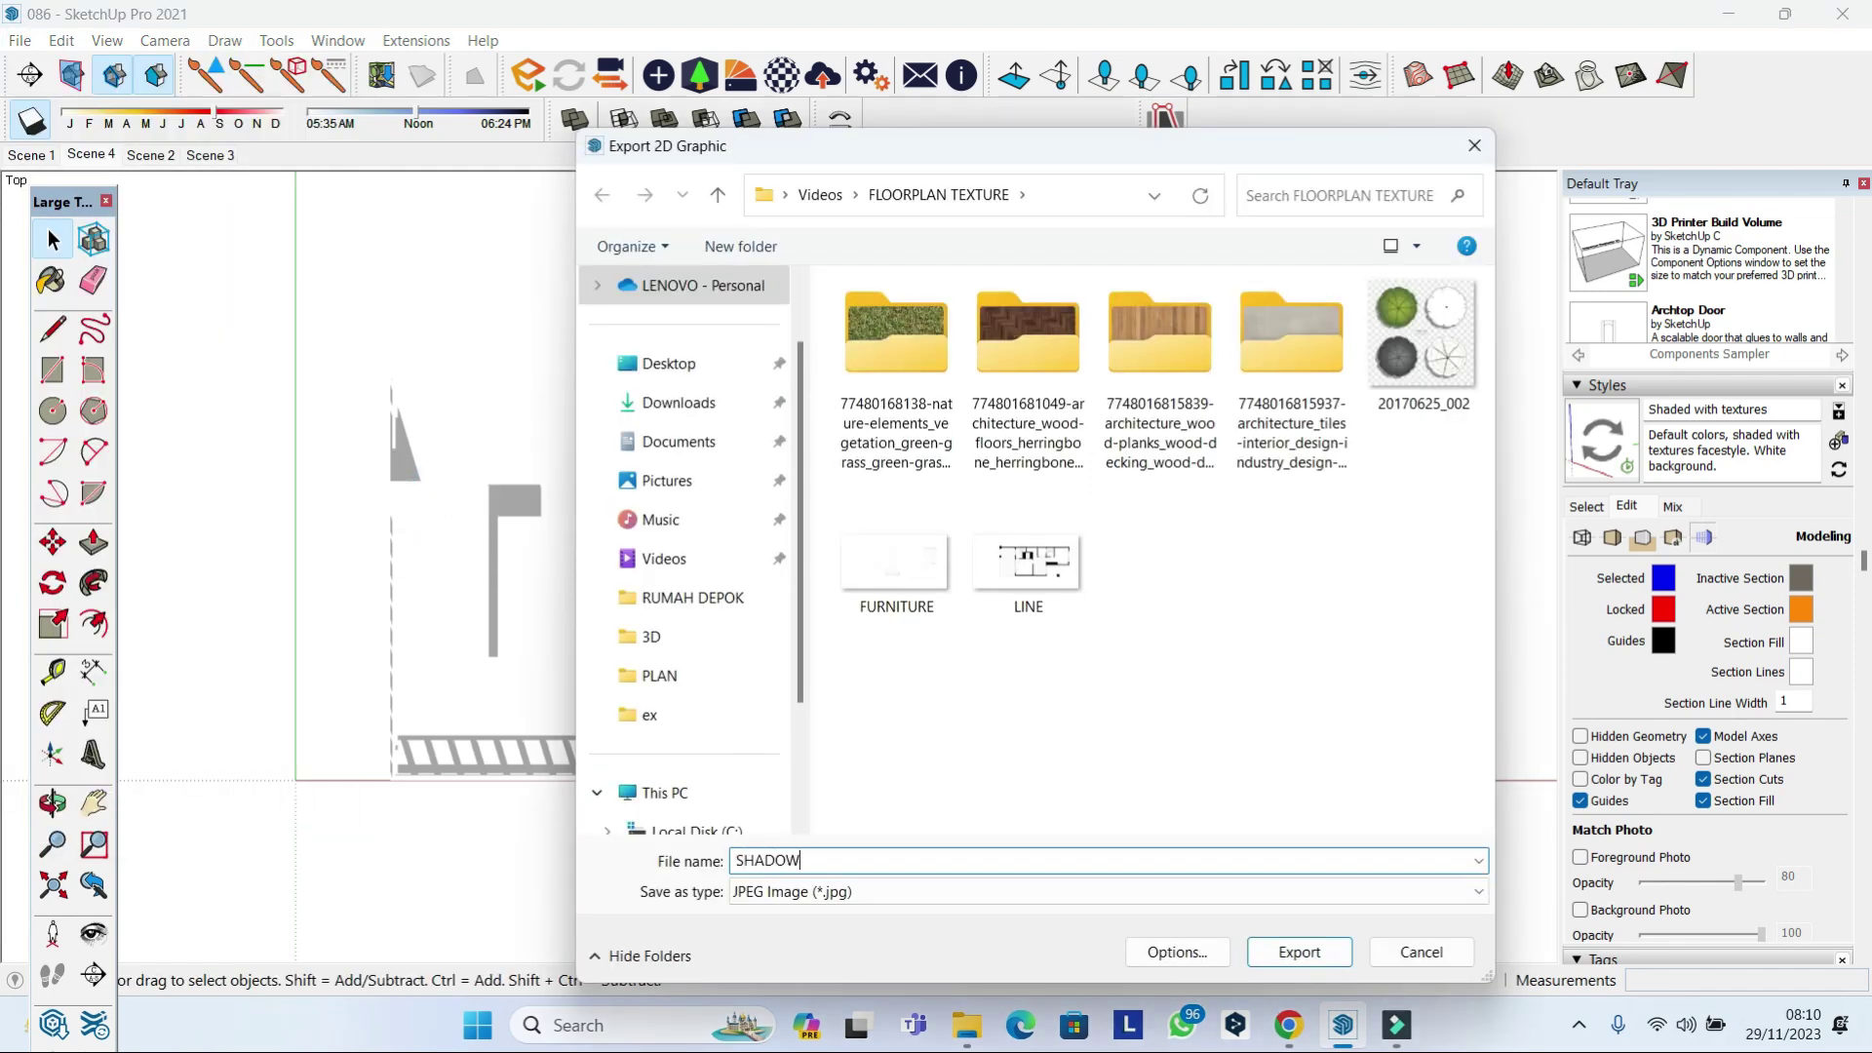
pyautogui.click(1318, 958)
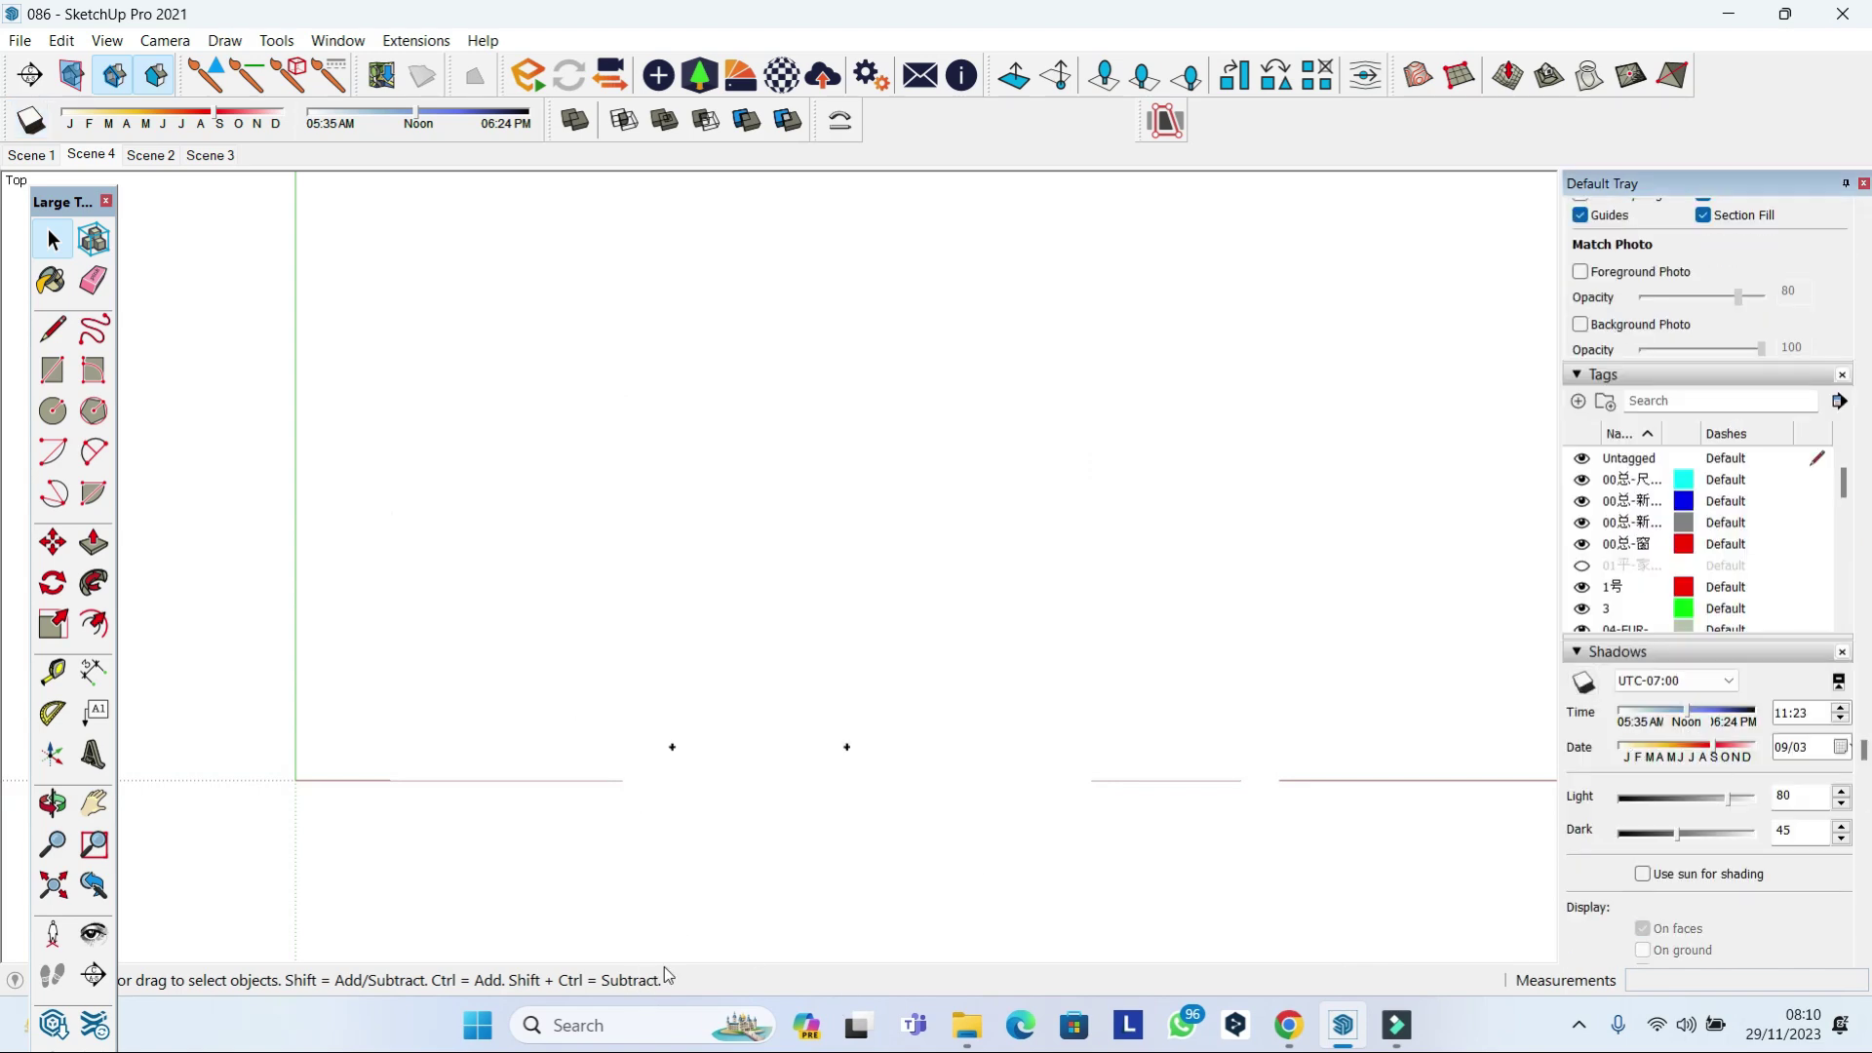
# Search 'PHO' in Start, launch Photoshop 2021 and dismiss the Creative Cloud error.
pyautogui.click(614, 1022)
pyautogui.write('PHO')
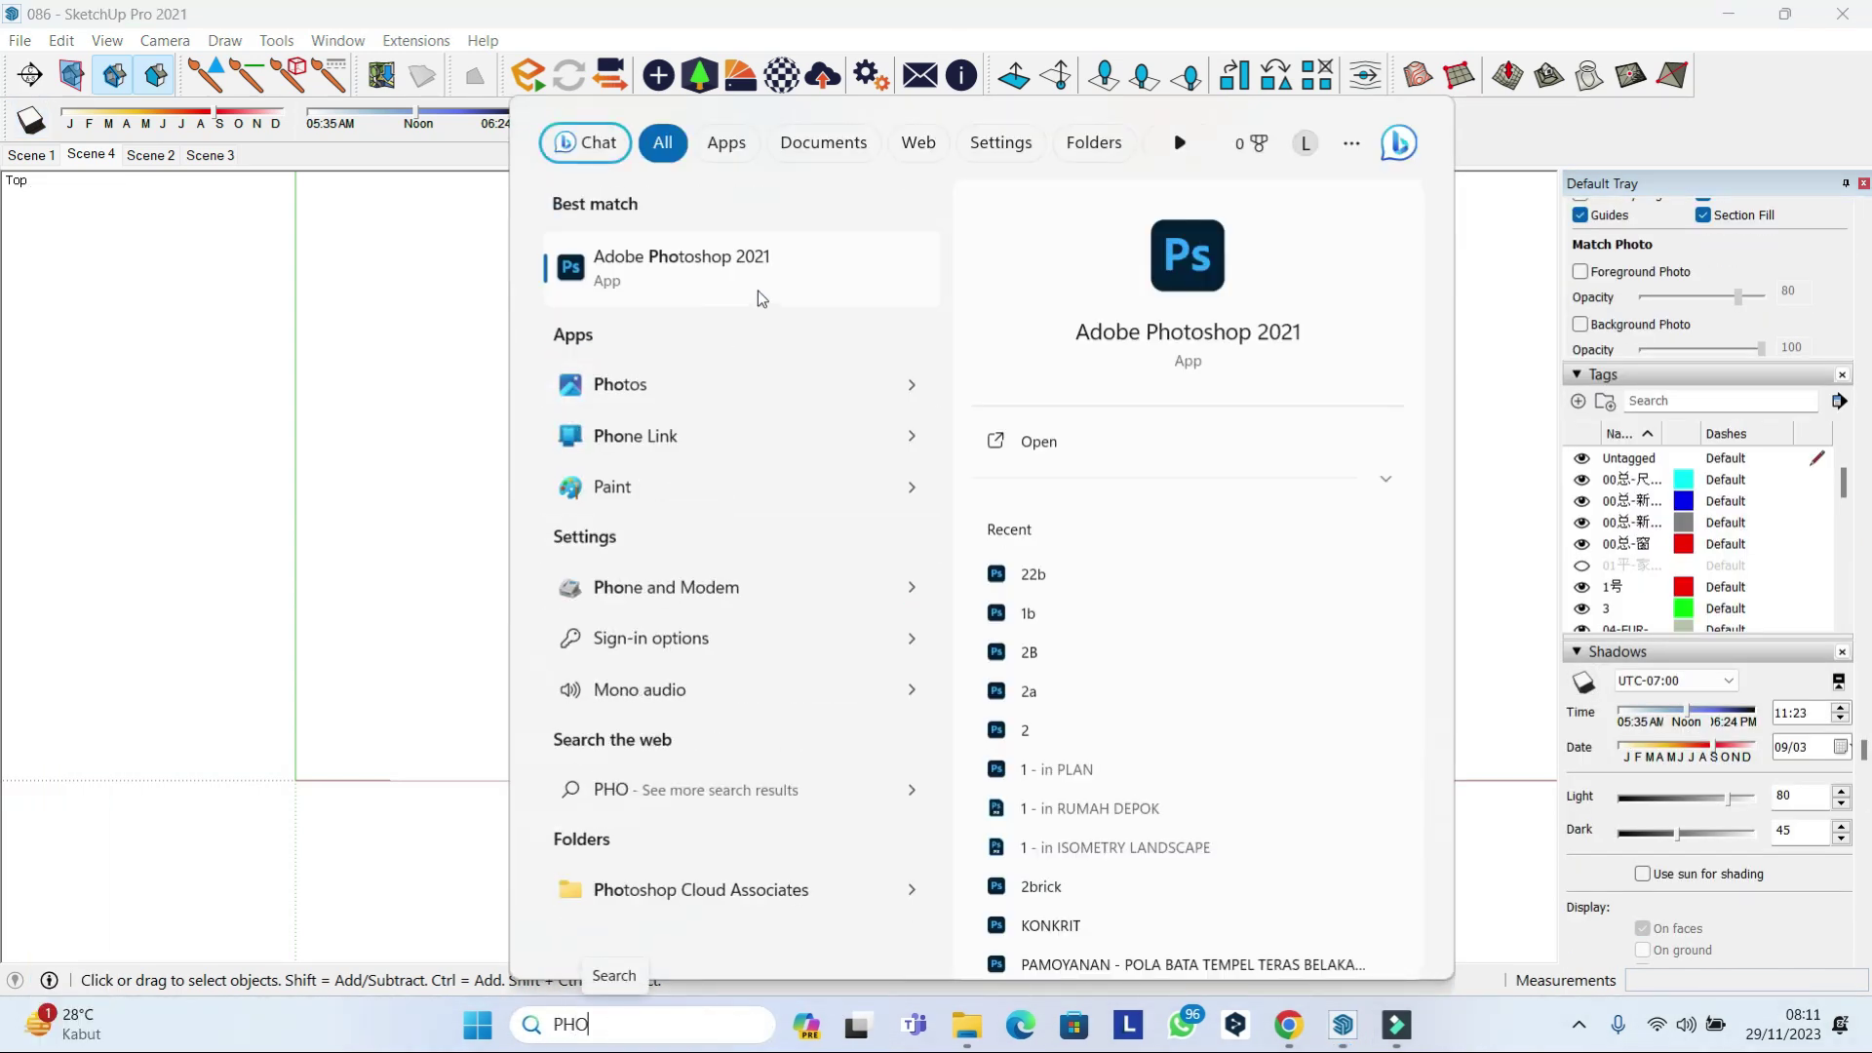
pyautogui.click(757, 292)
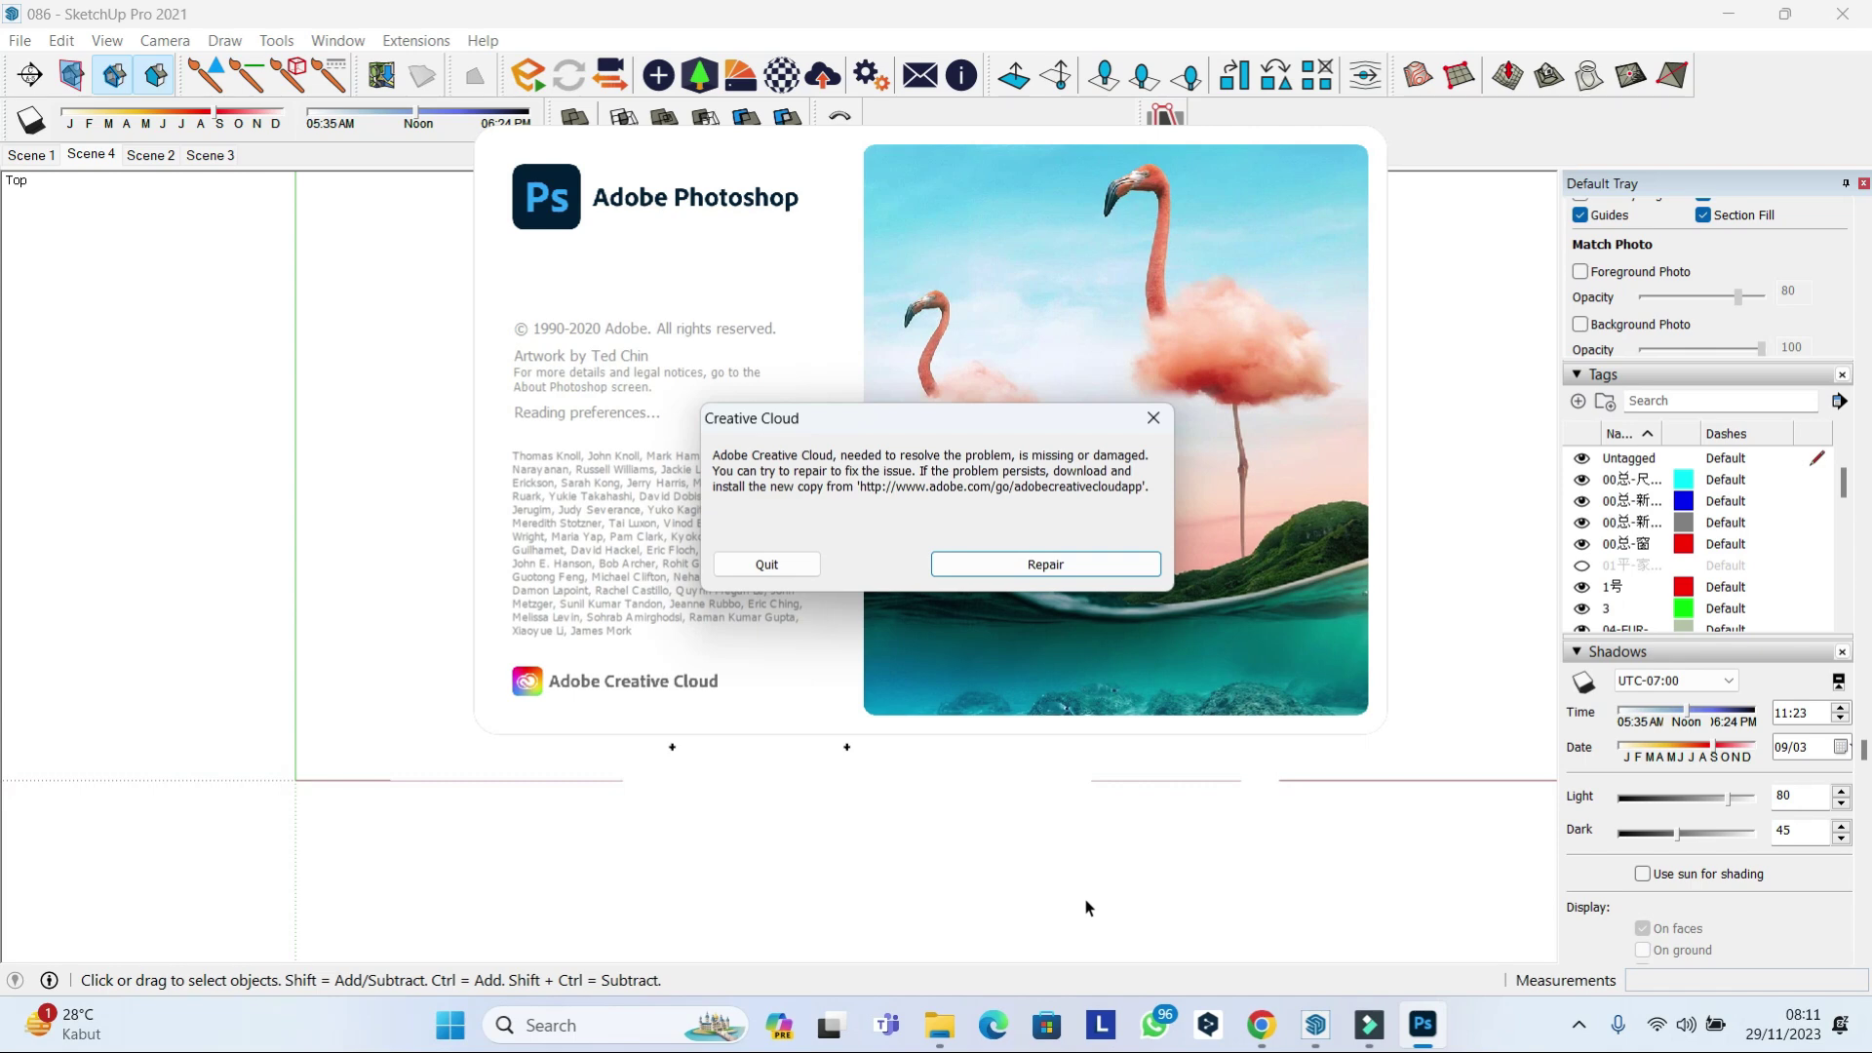
pyautogui.click(1153, 417)
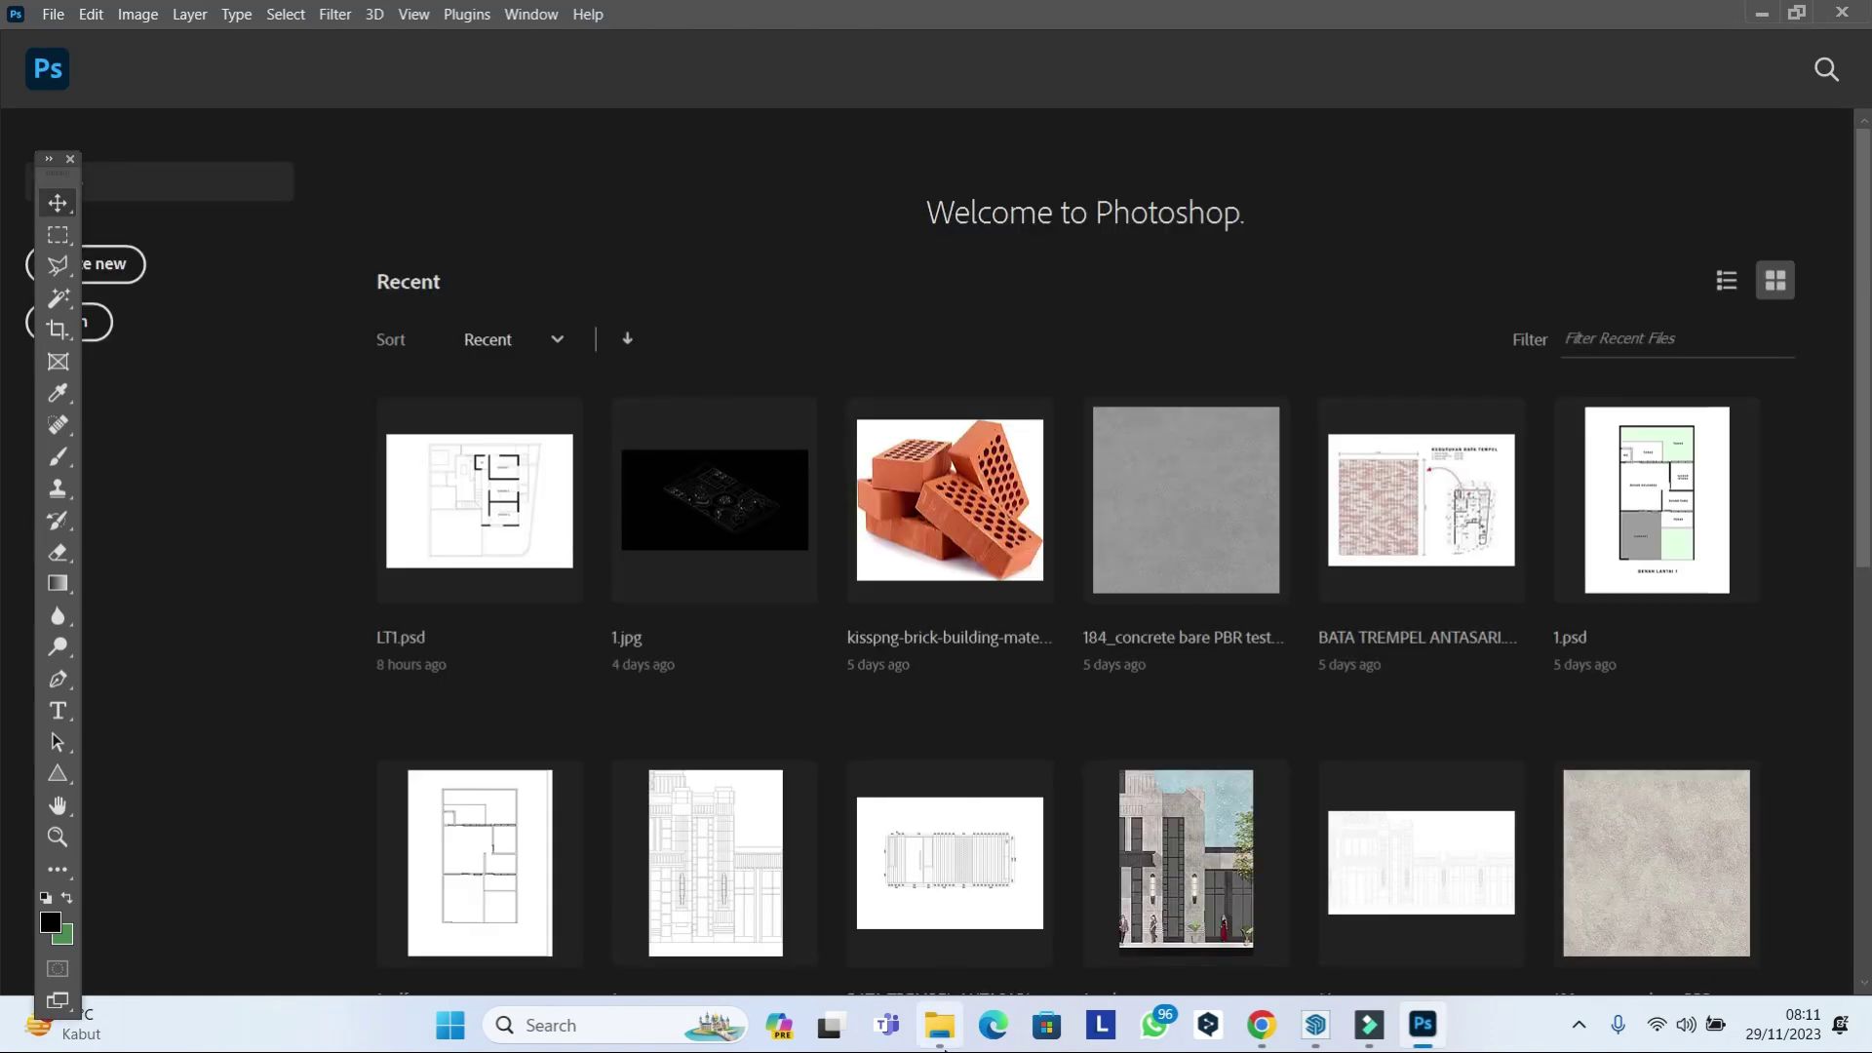
# Drag LINE.jpg into Photoshop, convert it to a smart object and rename the layer LINE.
pyautogui.click(836, 908)
pyautogui.moveTo(441, 436); pyautogui.dragTo(643, 256)
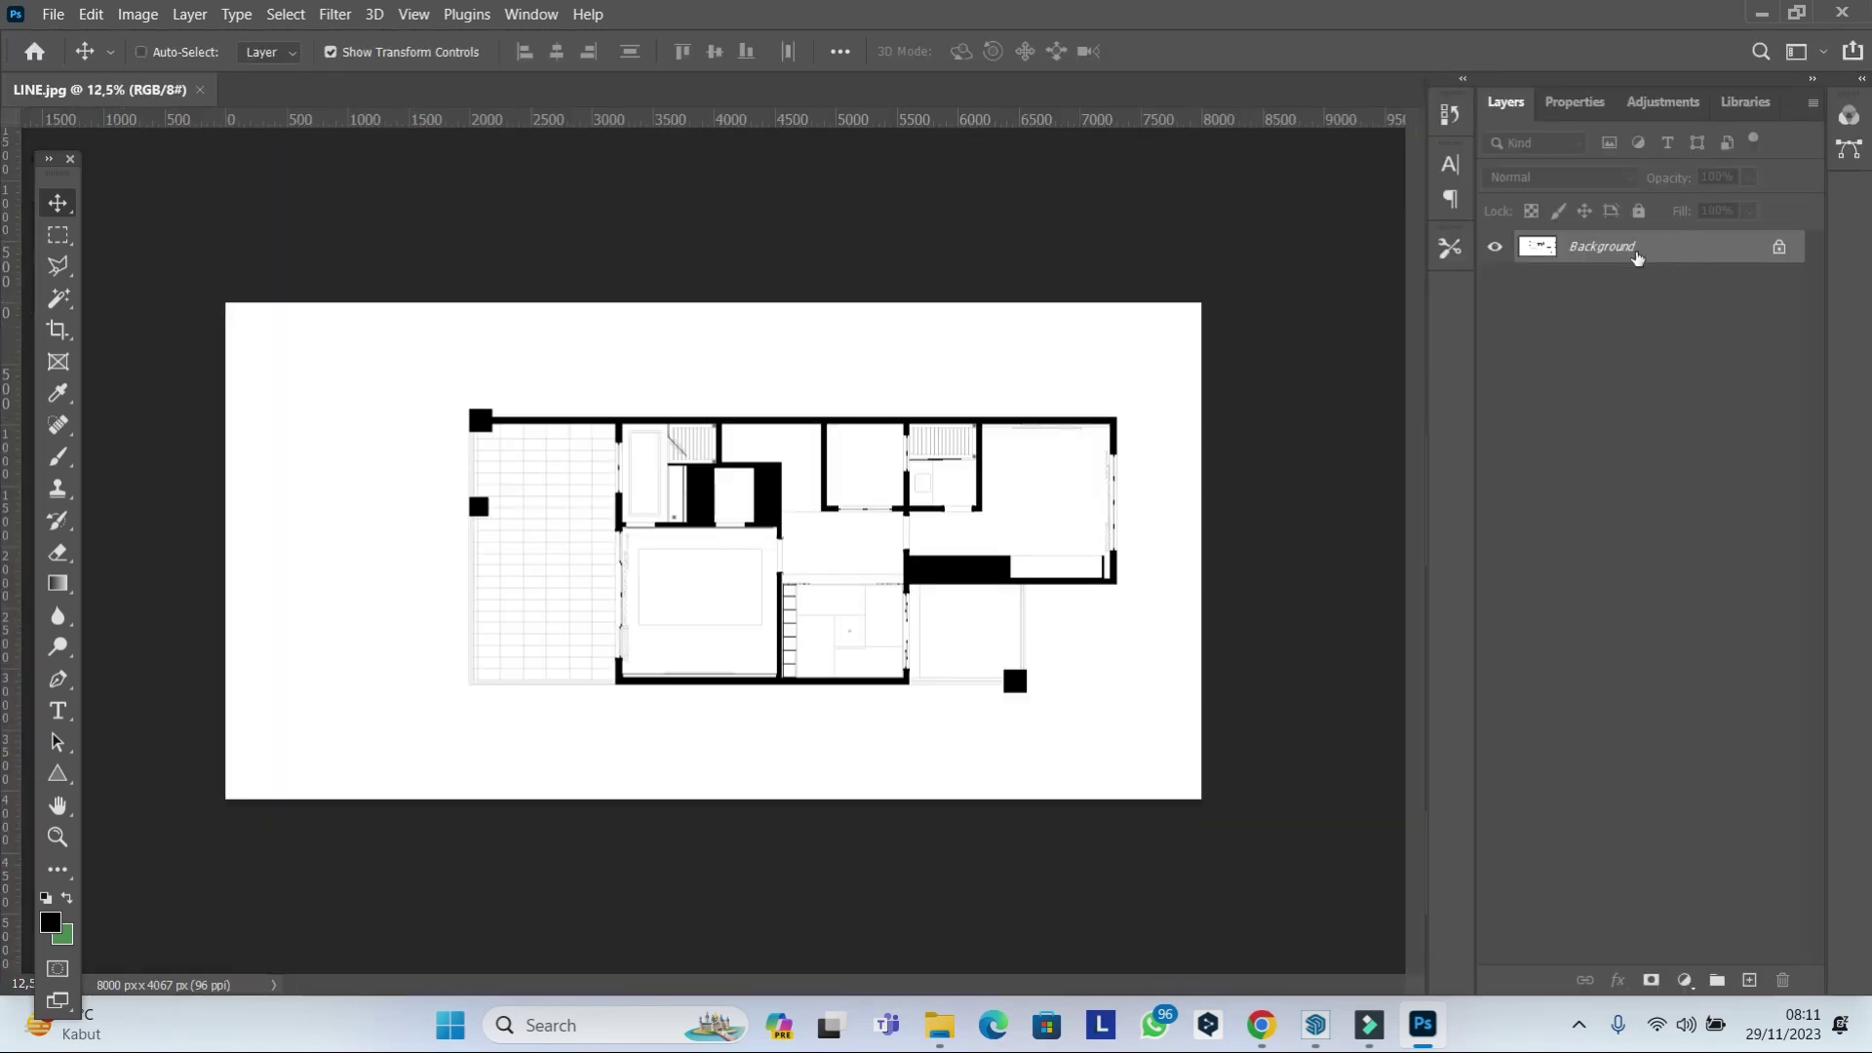
pyautogui.rightClick(1637, 252)
pyautogui.click(1658, 408)
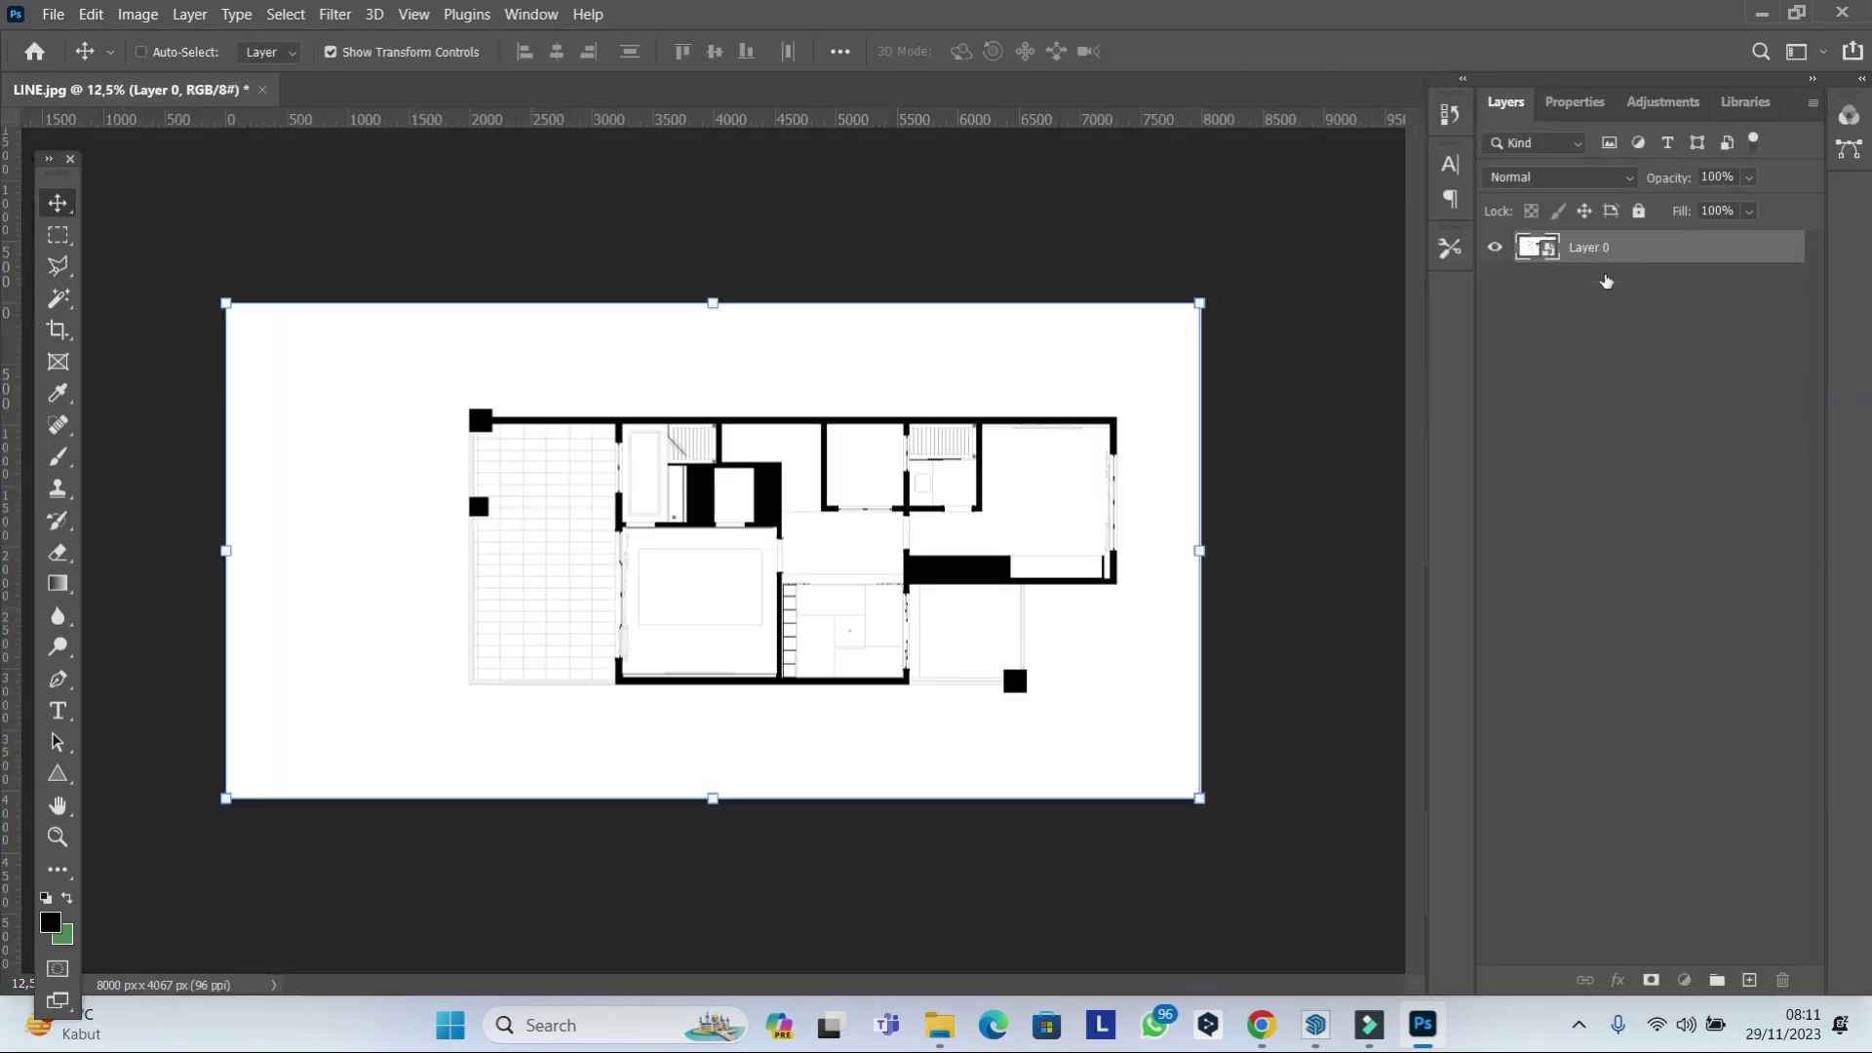
pyautogui.doubleClick(1588, 247)
pyautogui.write('E')
pyautogui.press('Return')
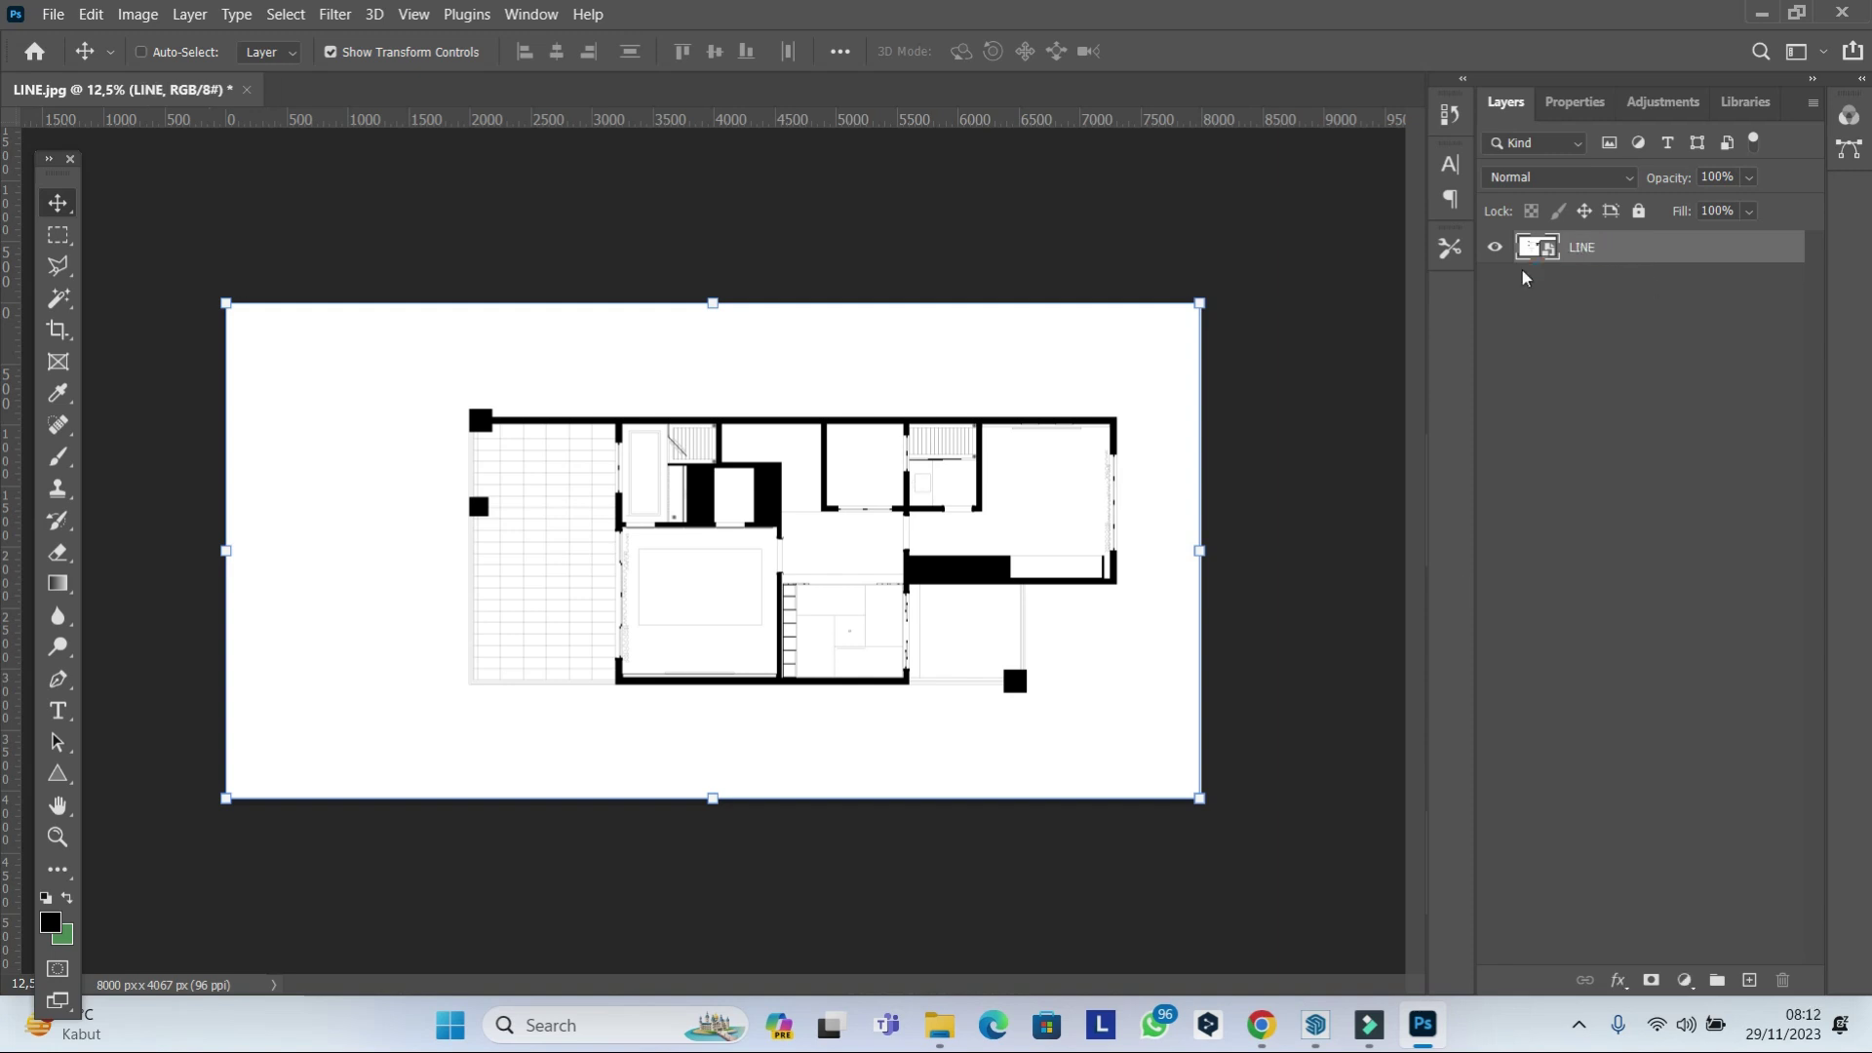
# Place the FURNITURE and SHADOW images onto the LINE canvas.
pyautogui.click(939, 1024)
pyautogui.moveTo(282, 433)
pyautogui.mouseDown()
pyautogui.moveTo(709, 630)
pyautogui.moveTo(765, 550)
pyautogui.mouseUp()
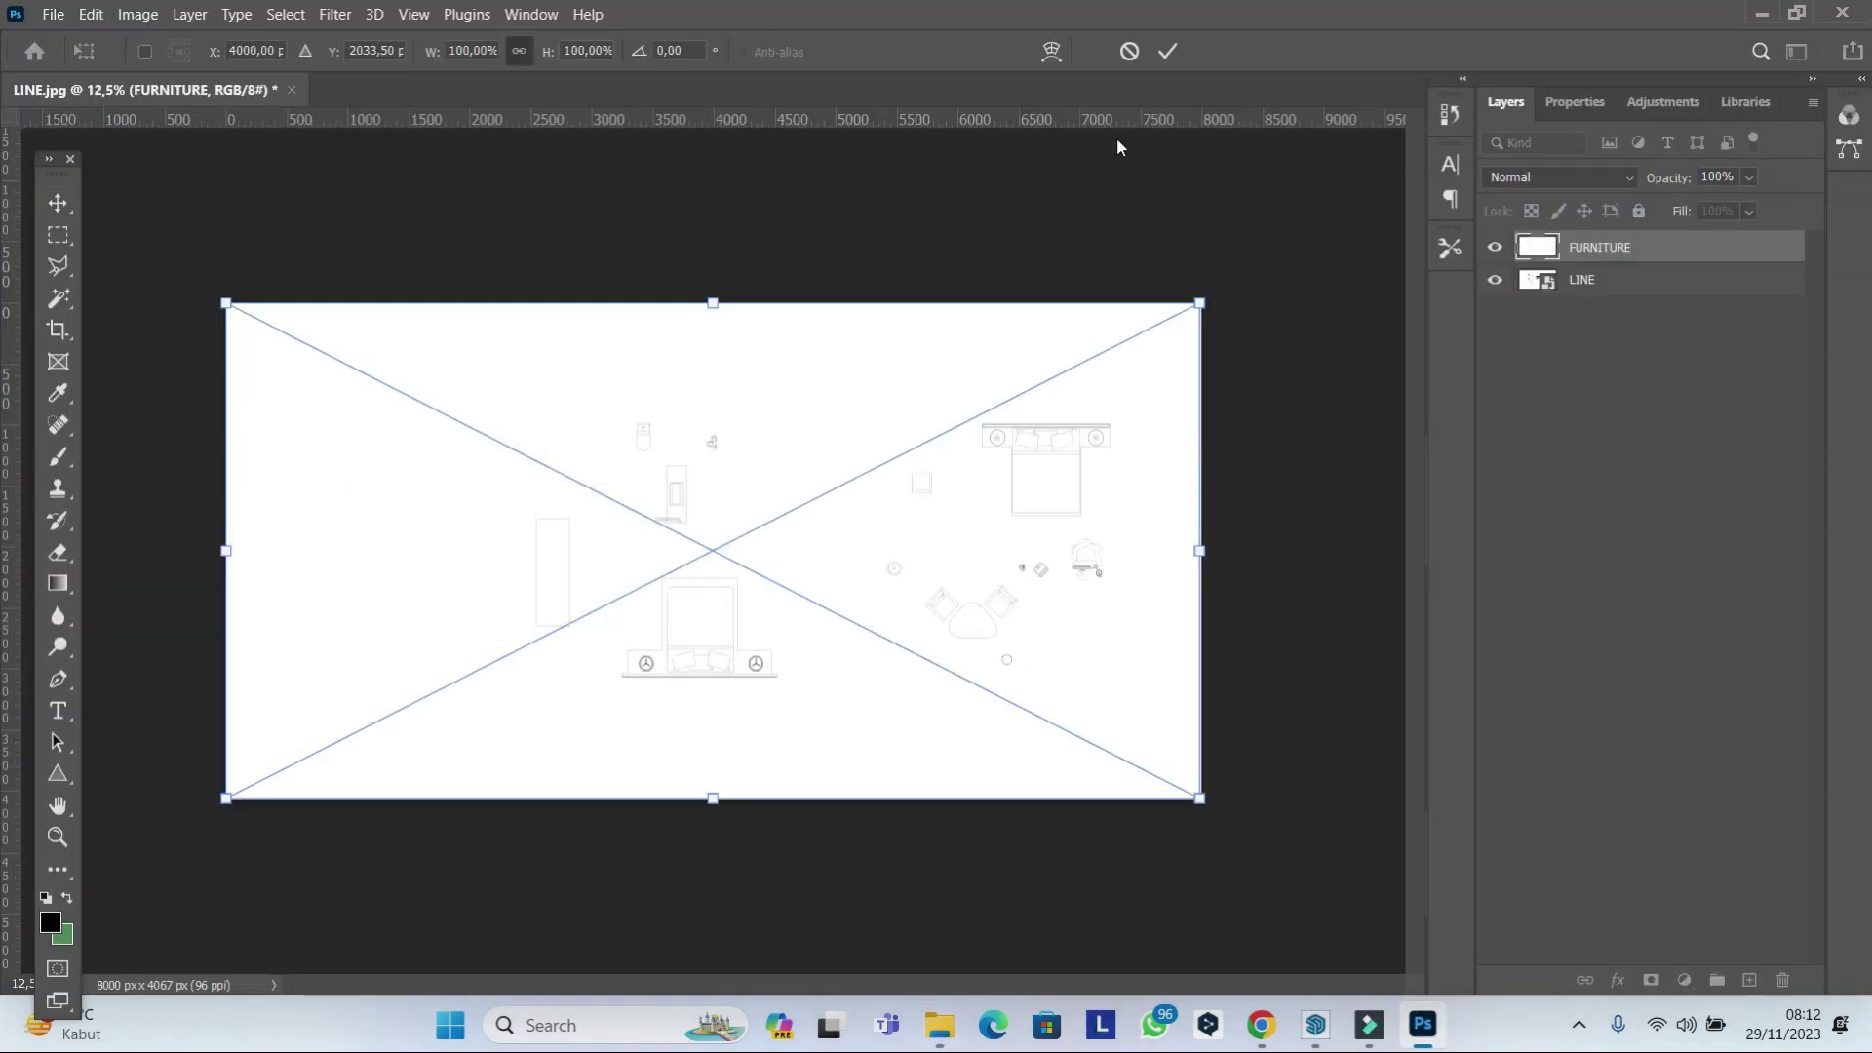
pyautogui.click(1167, 50)
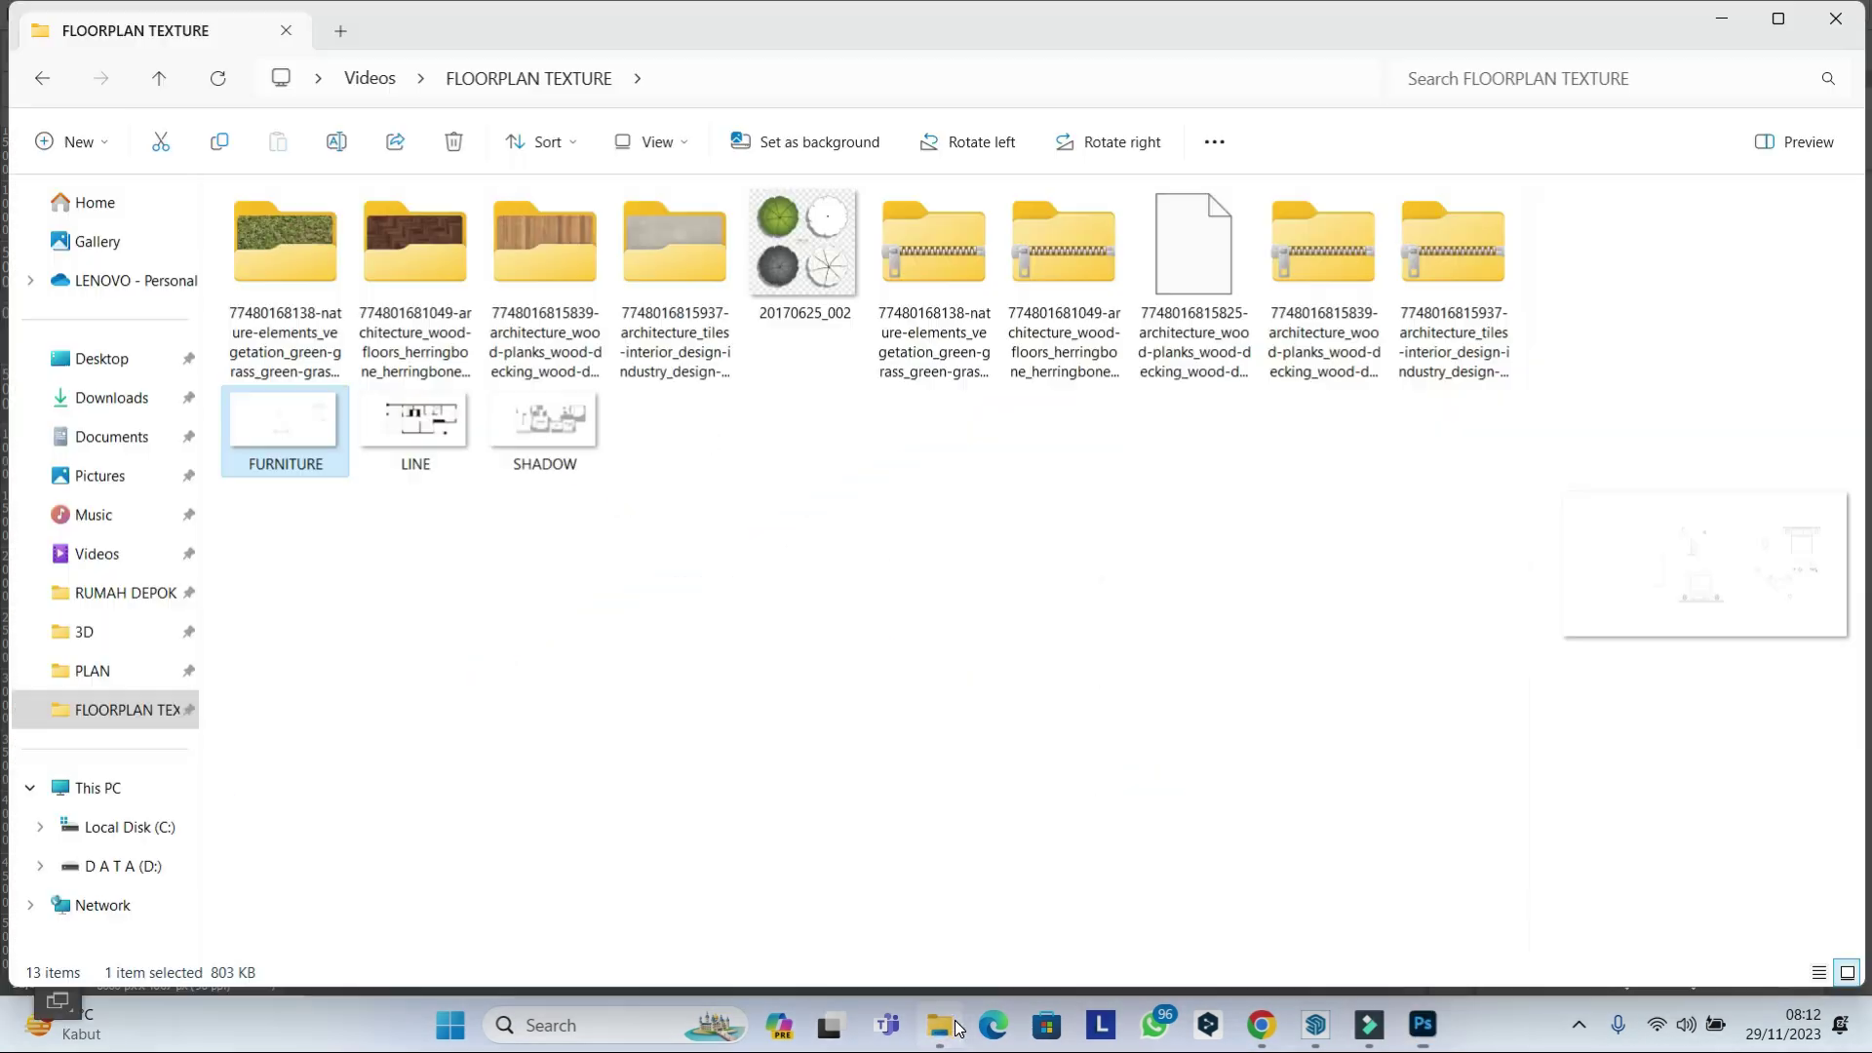
pyautogui.hotkey('alt', 'Tab')
pyautogui.click(545, 429)
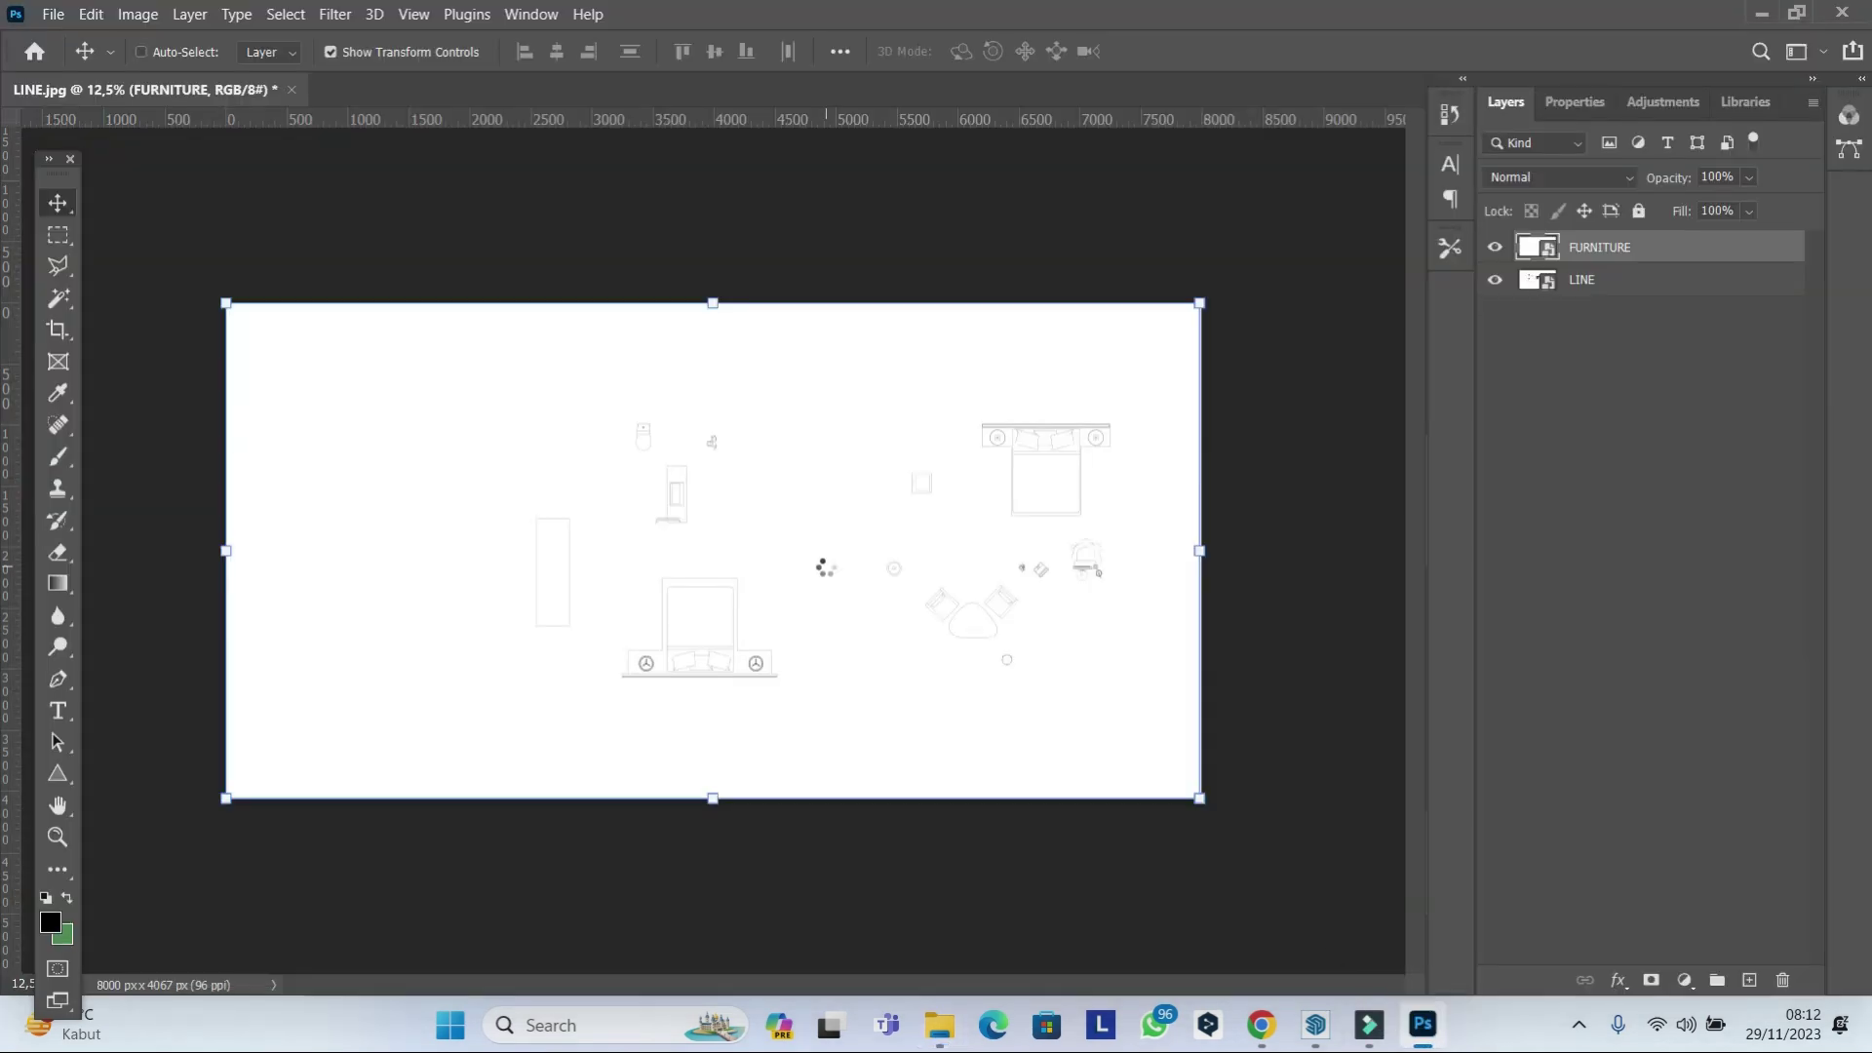
pyautogui.moveTo(598, 485); pyautogui.dragTo(898, 490)
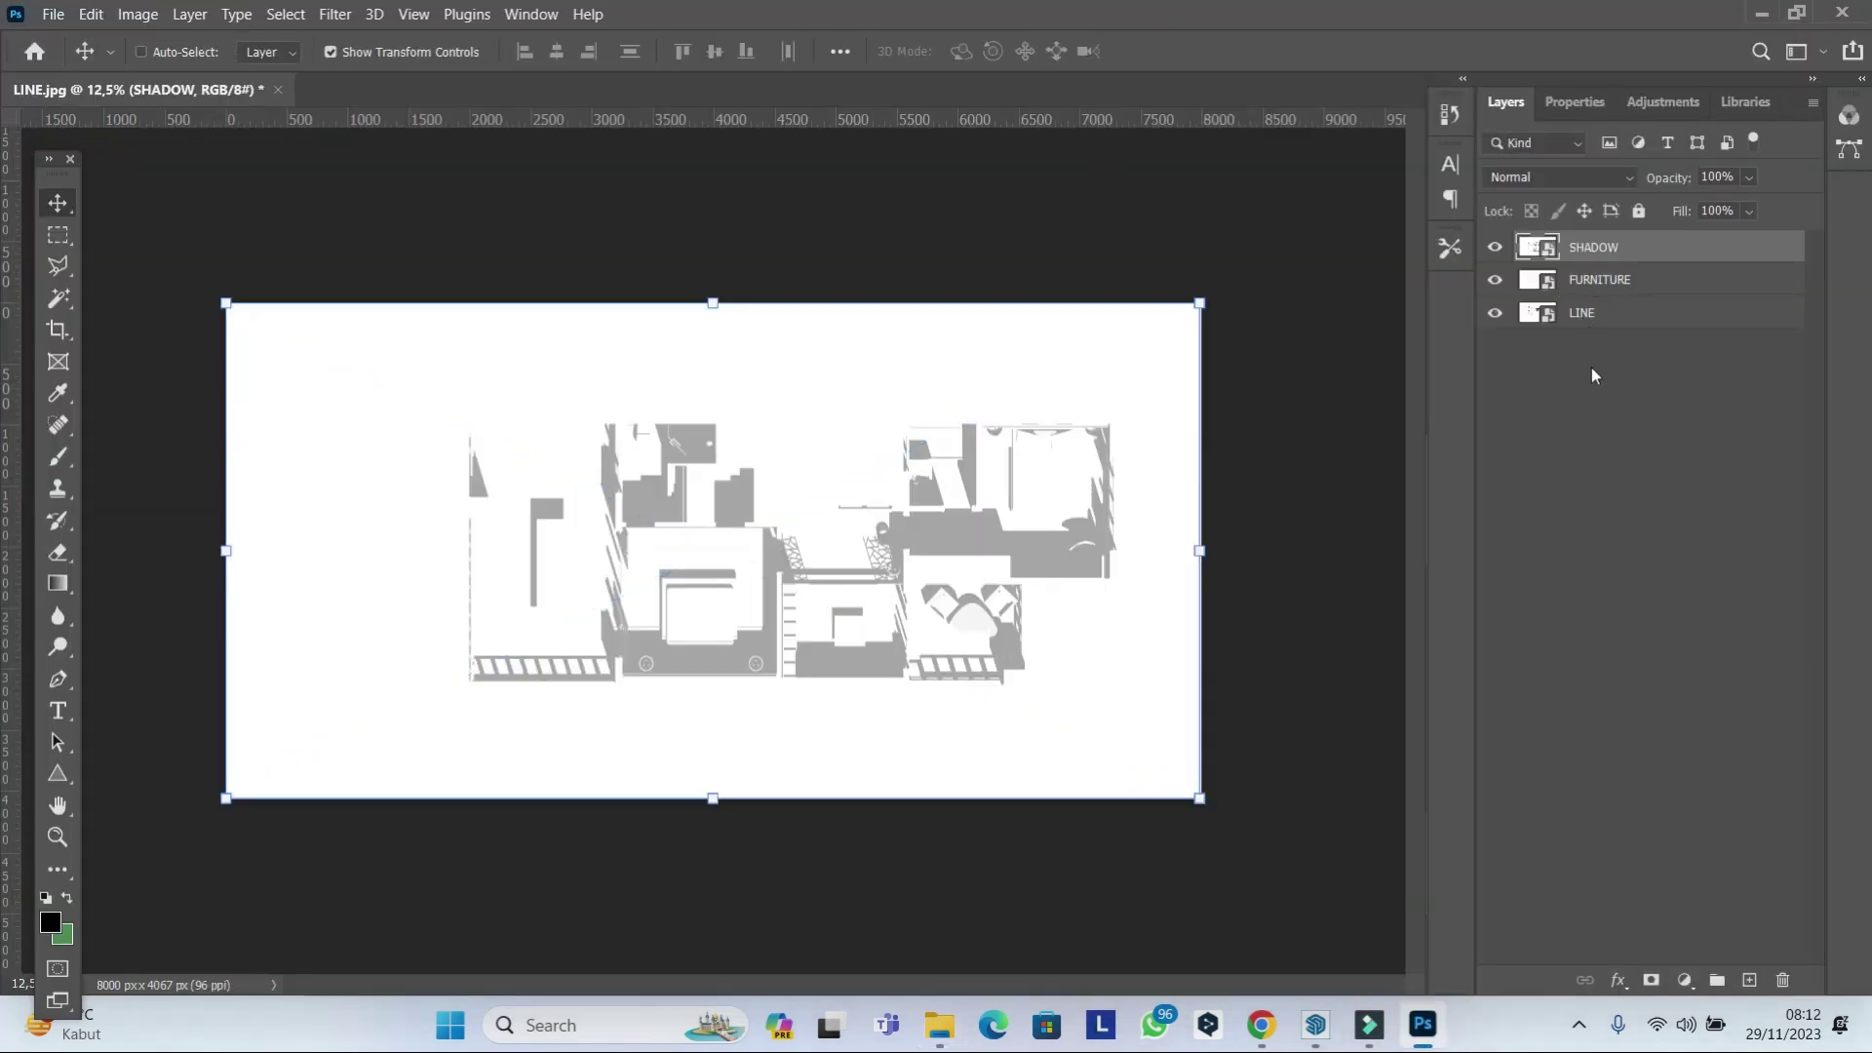
# Set the SHADOW, FURNITURE and LINE layers to Multiply blend mode and fit the plan on screen.
pyautogui.click(1559, 177)
pyautogui.click(1520, 278)
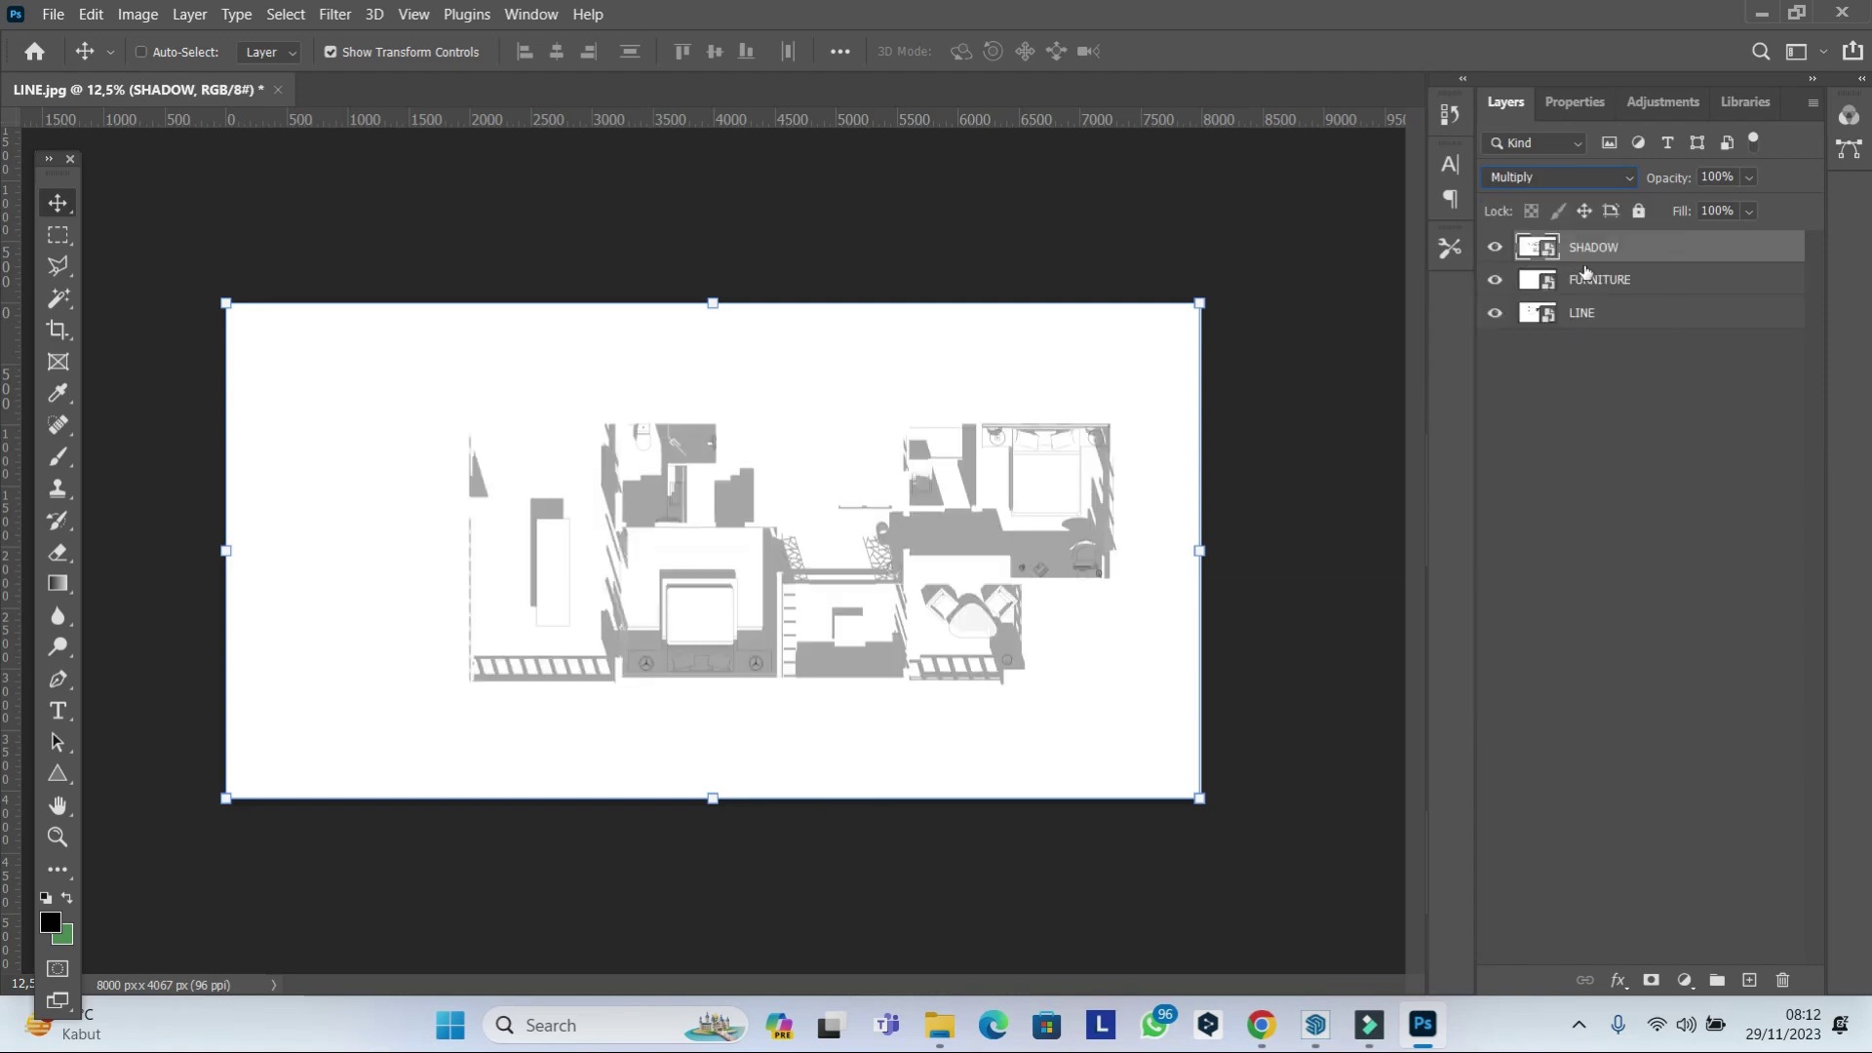
pyautogui.click(1599, 280)
pyautogui.click(1559, 177)
pyautogui.click(1580, 293)
pyautogui.click(1559, 176)
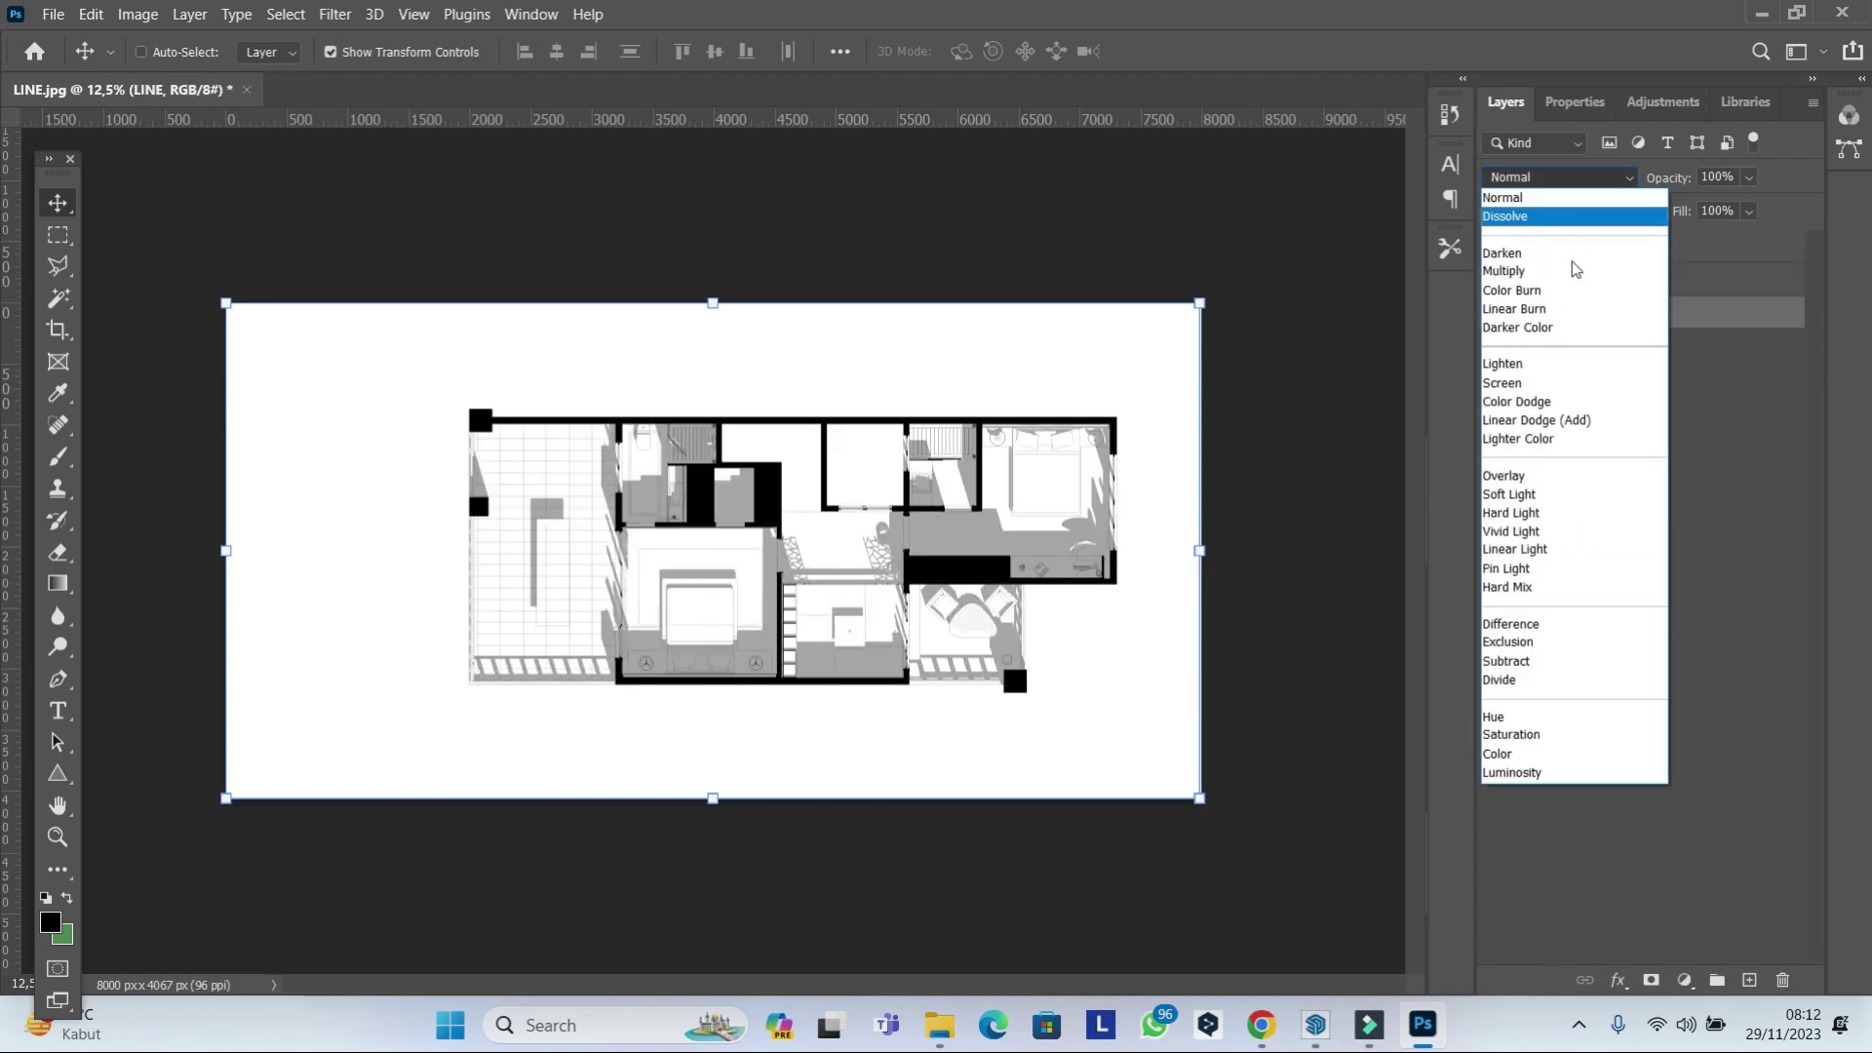
pyautogui.click(1570, 265)
pyautogui.click(1550, 406)
pyautogui.hotkey('ctrl', '0')
pyautogui.scroll(5, 792, 497)
pyautogui.scroll(-6, 792, 495)
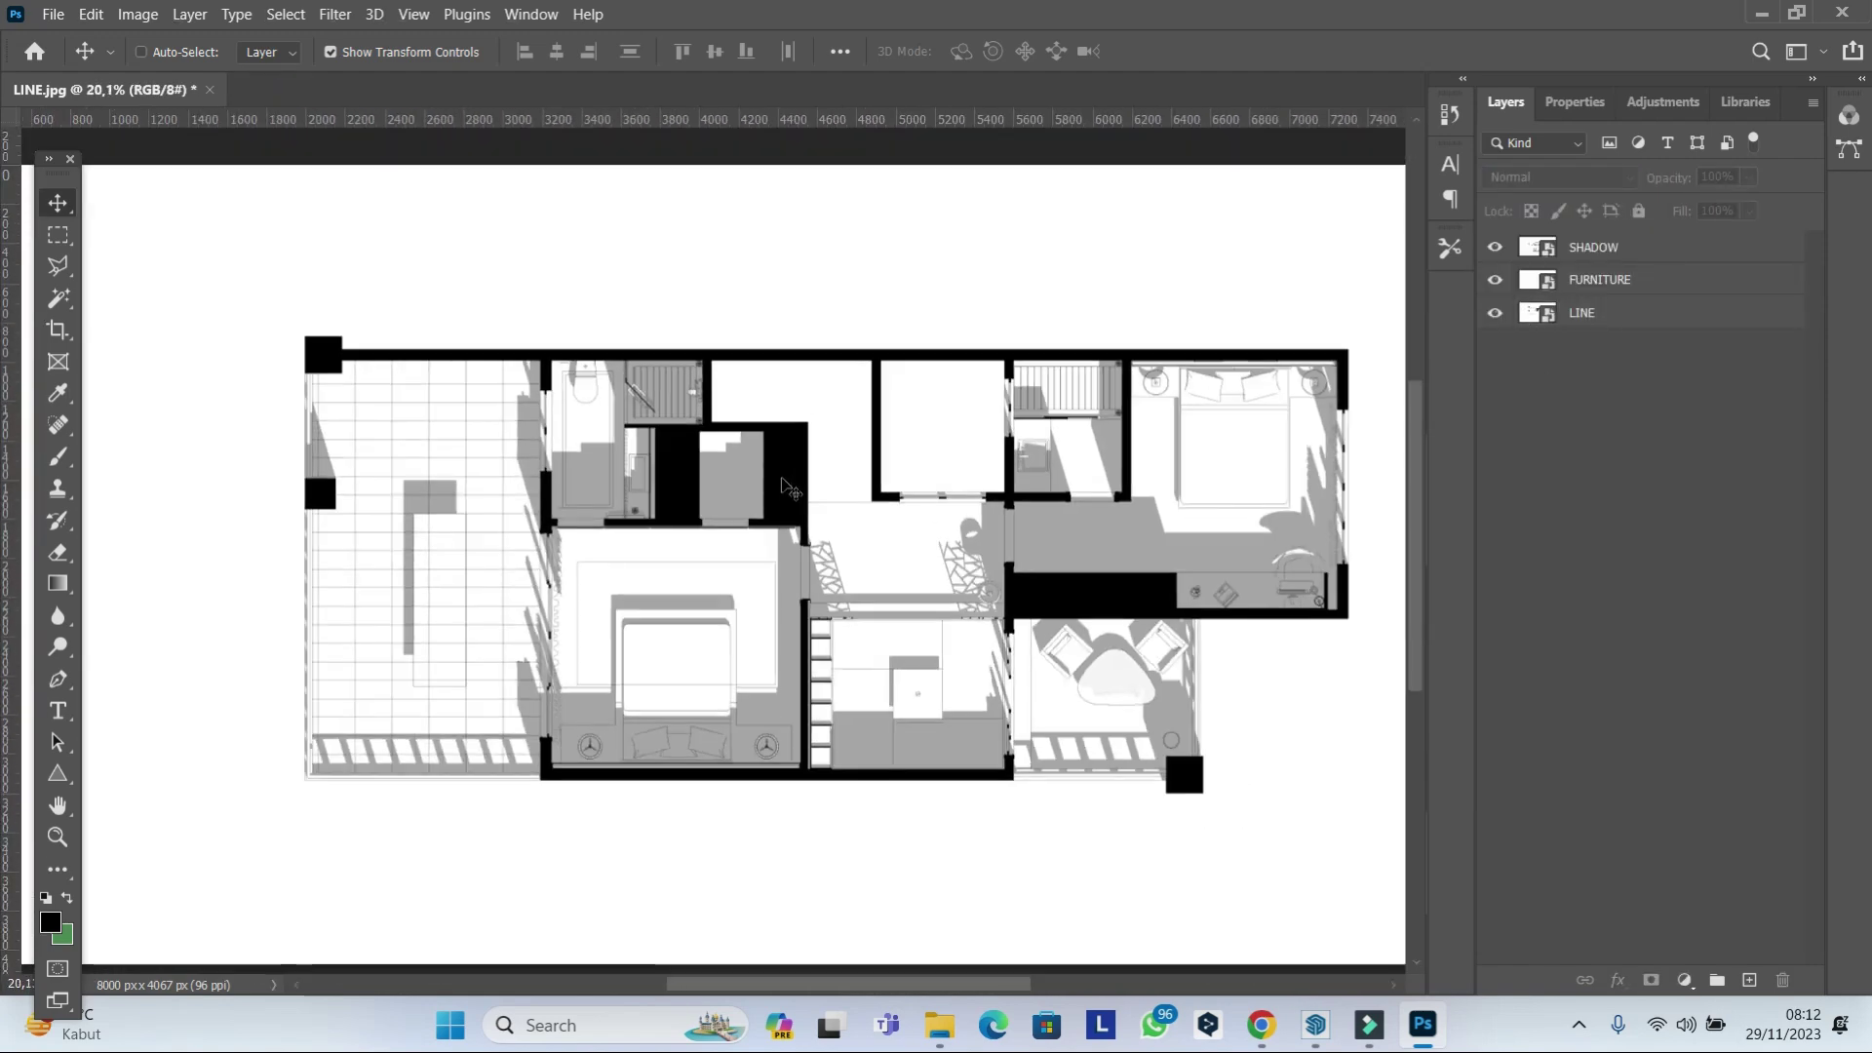
pyautogui.scroll(-1, 791, 492)
pyautogui.scroll(2, 707, 478)
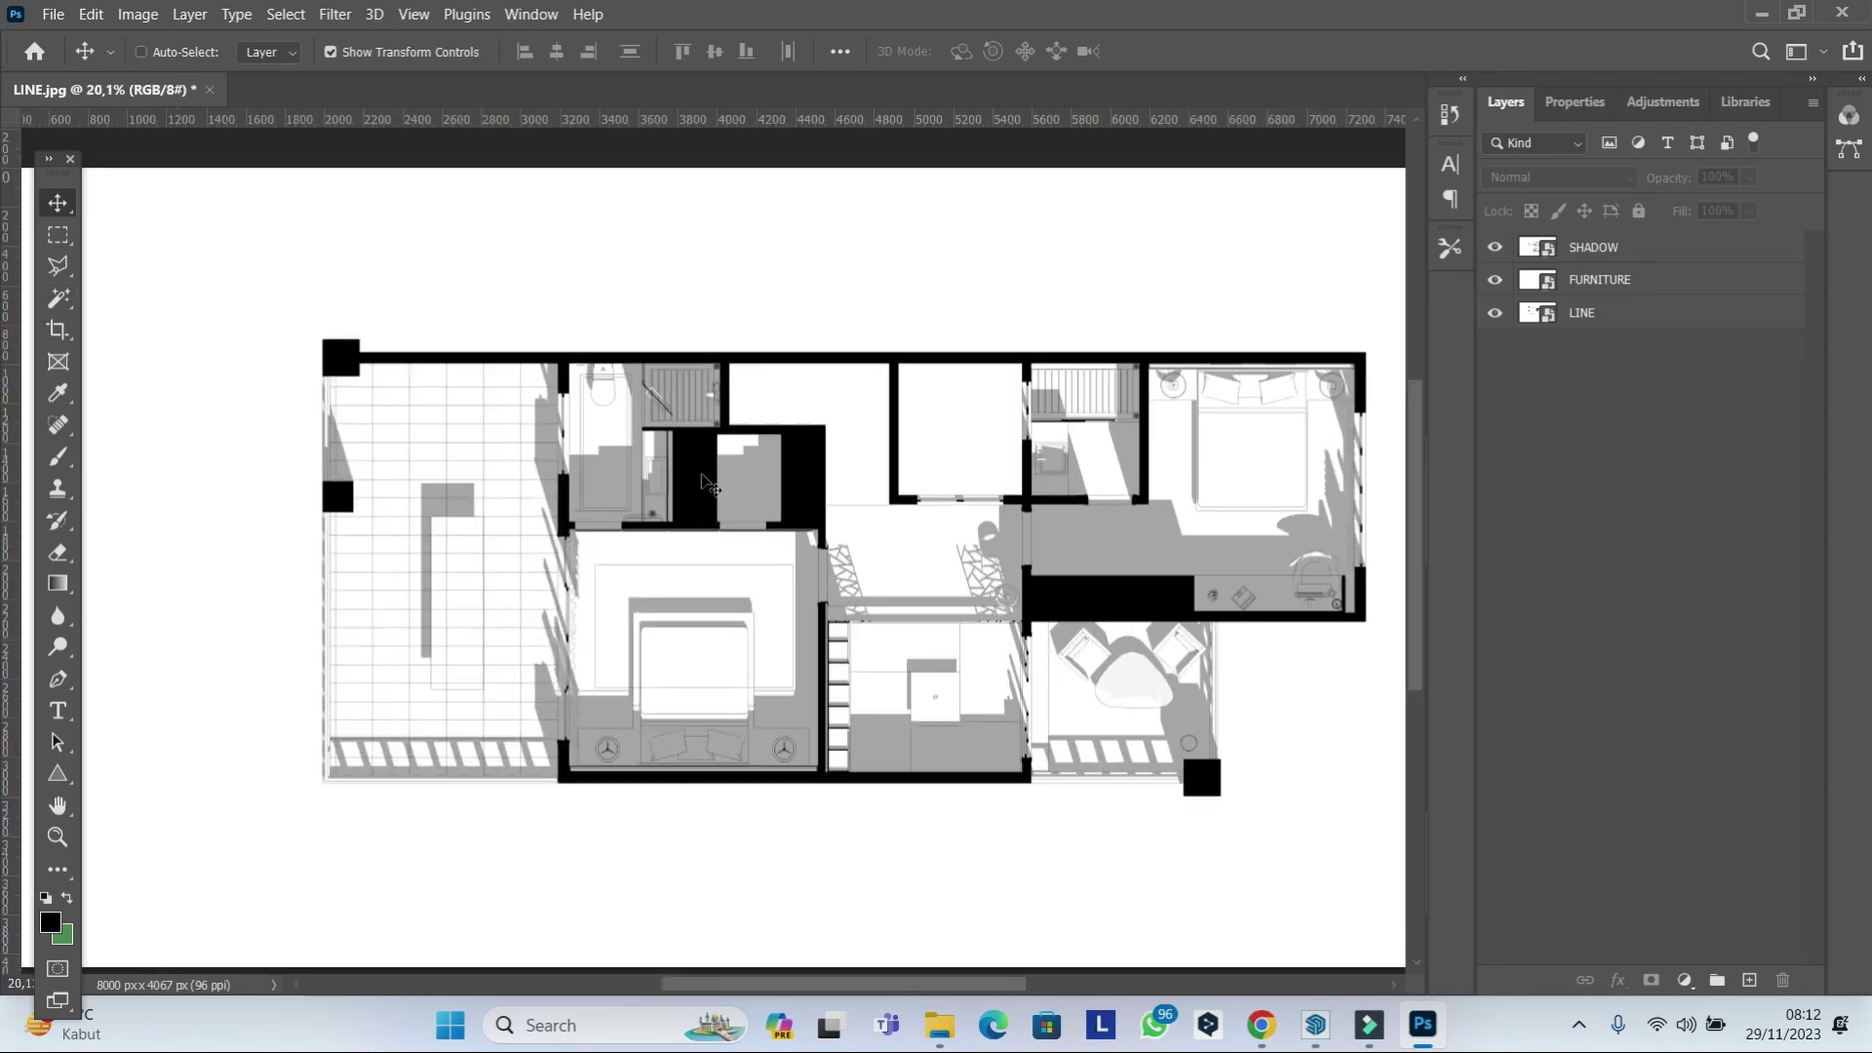
pyautogui.scroll(-1, 707, 478)
pyautogui.scroll(2, 875, 466)
pyautogui.scroll(1, 879, 469)
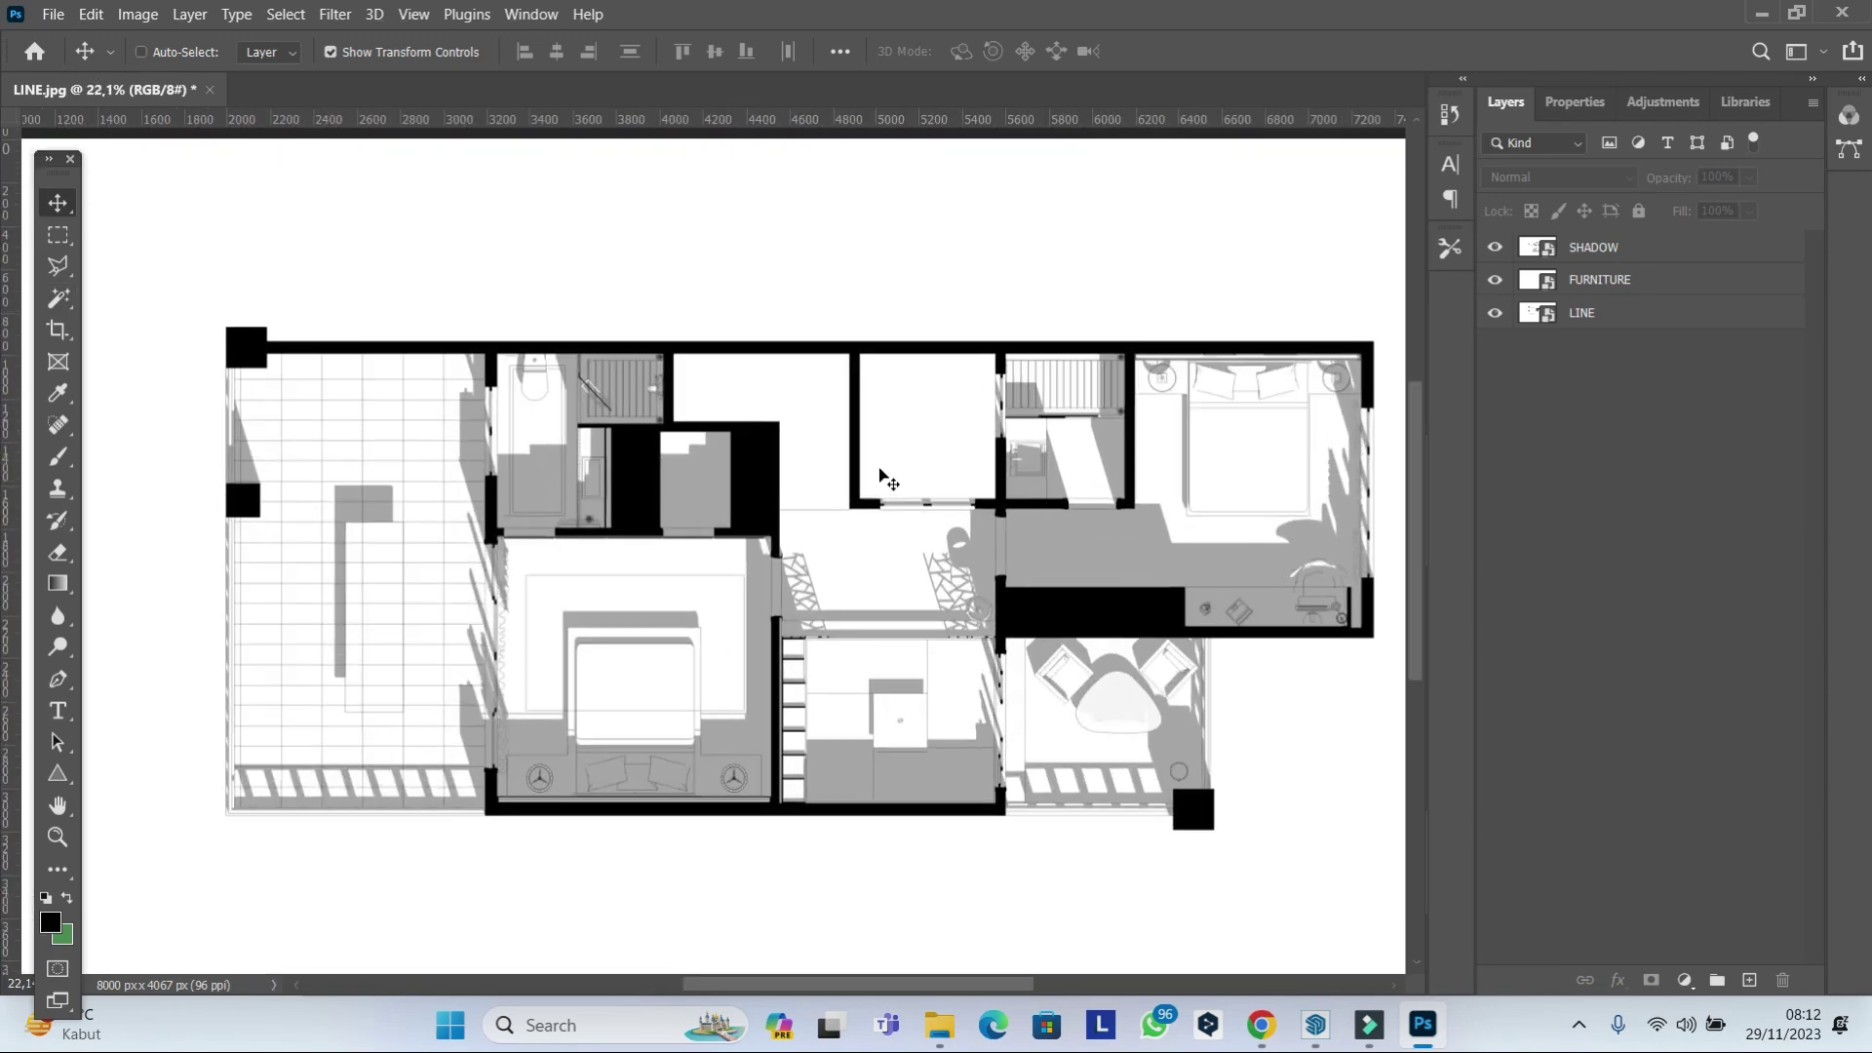
# Select the black walls on the LINE layer with the Magic Wand, then deselect.
pyautogui.click(1774, 314)
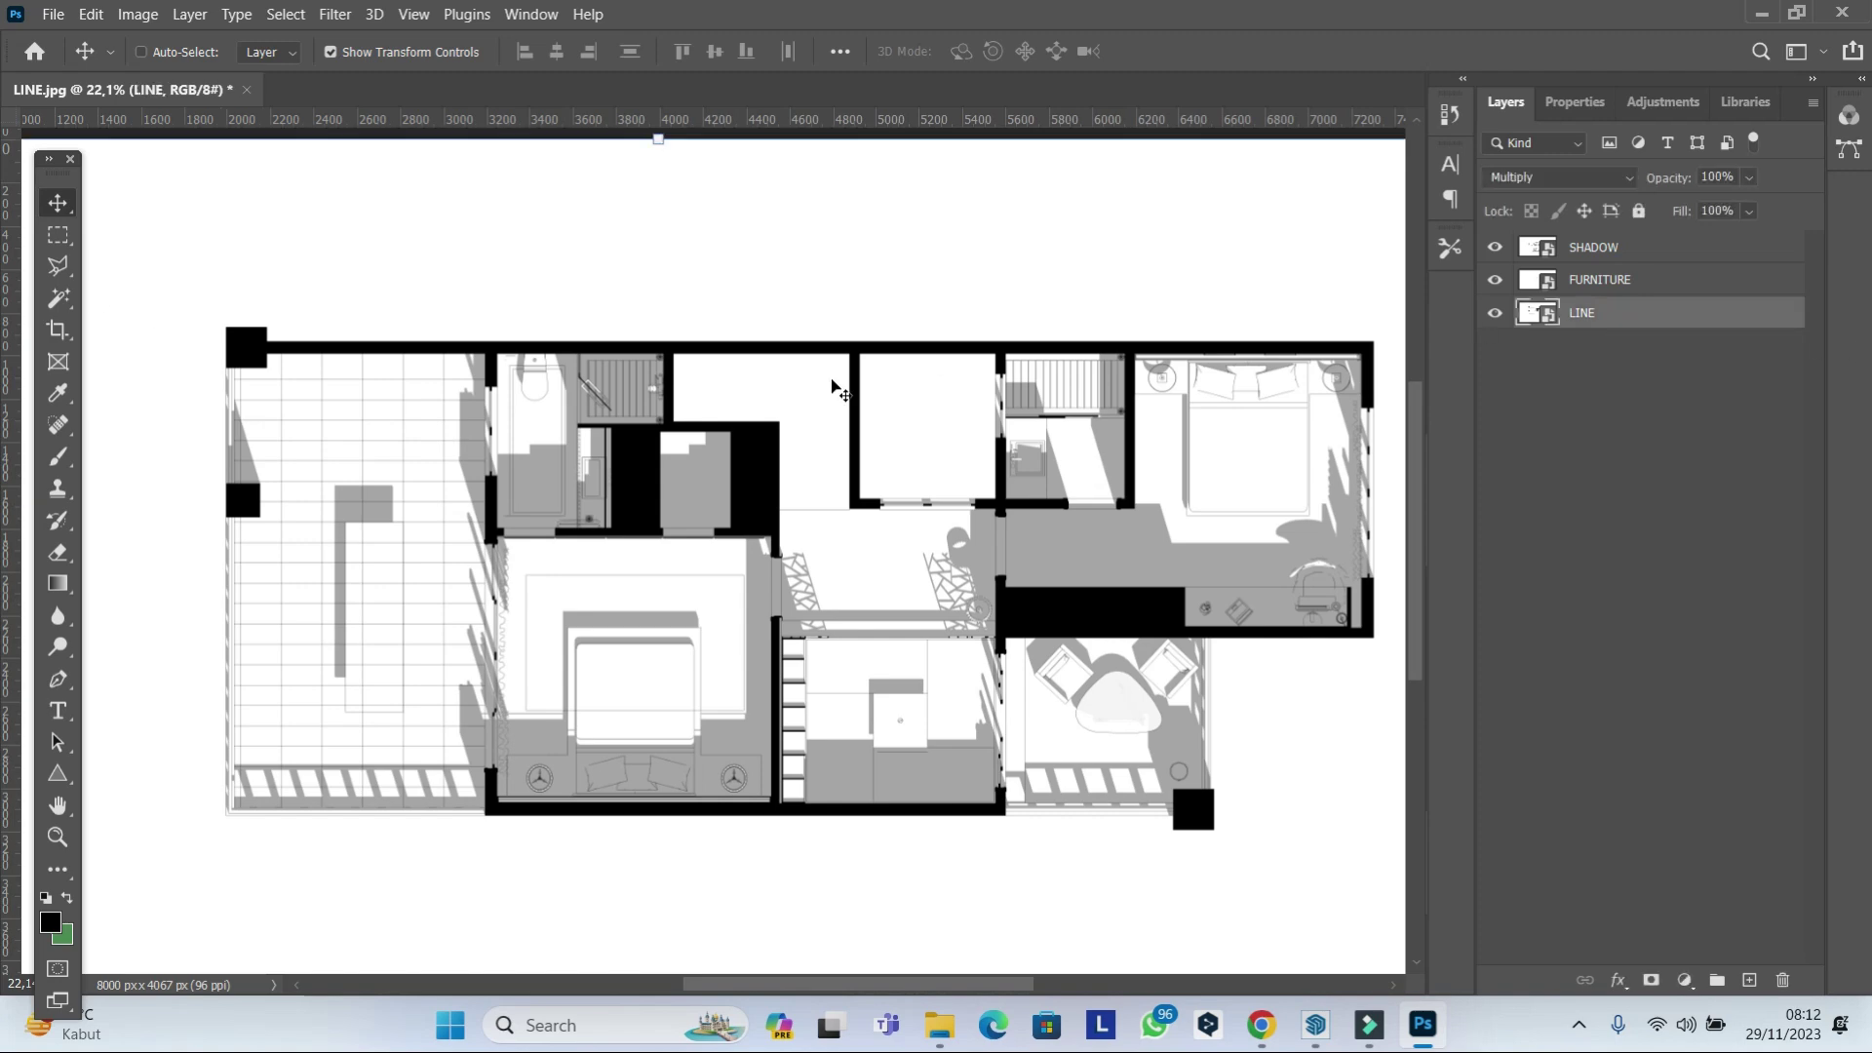
pyautogui.press('w')
pyautogui.scroll(2, 258, 343)
pyautogui.click(258, 343)
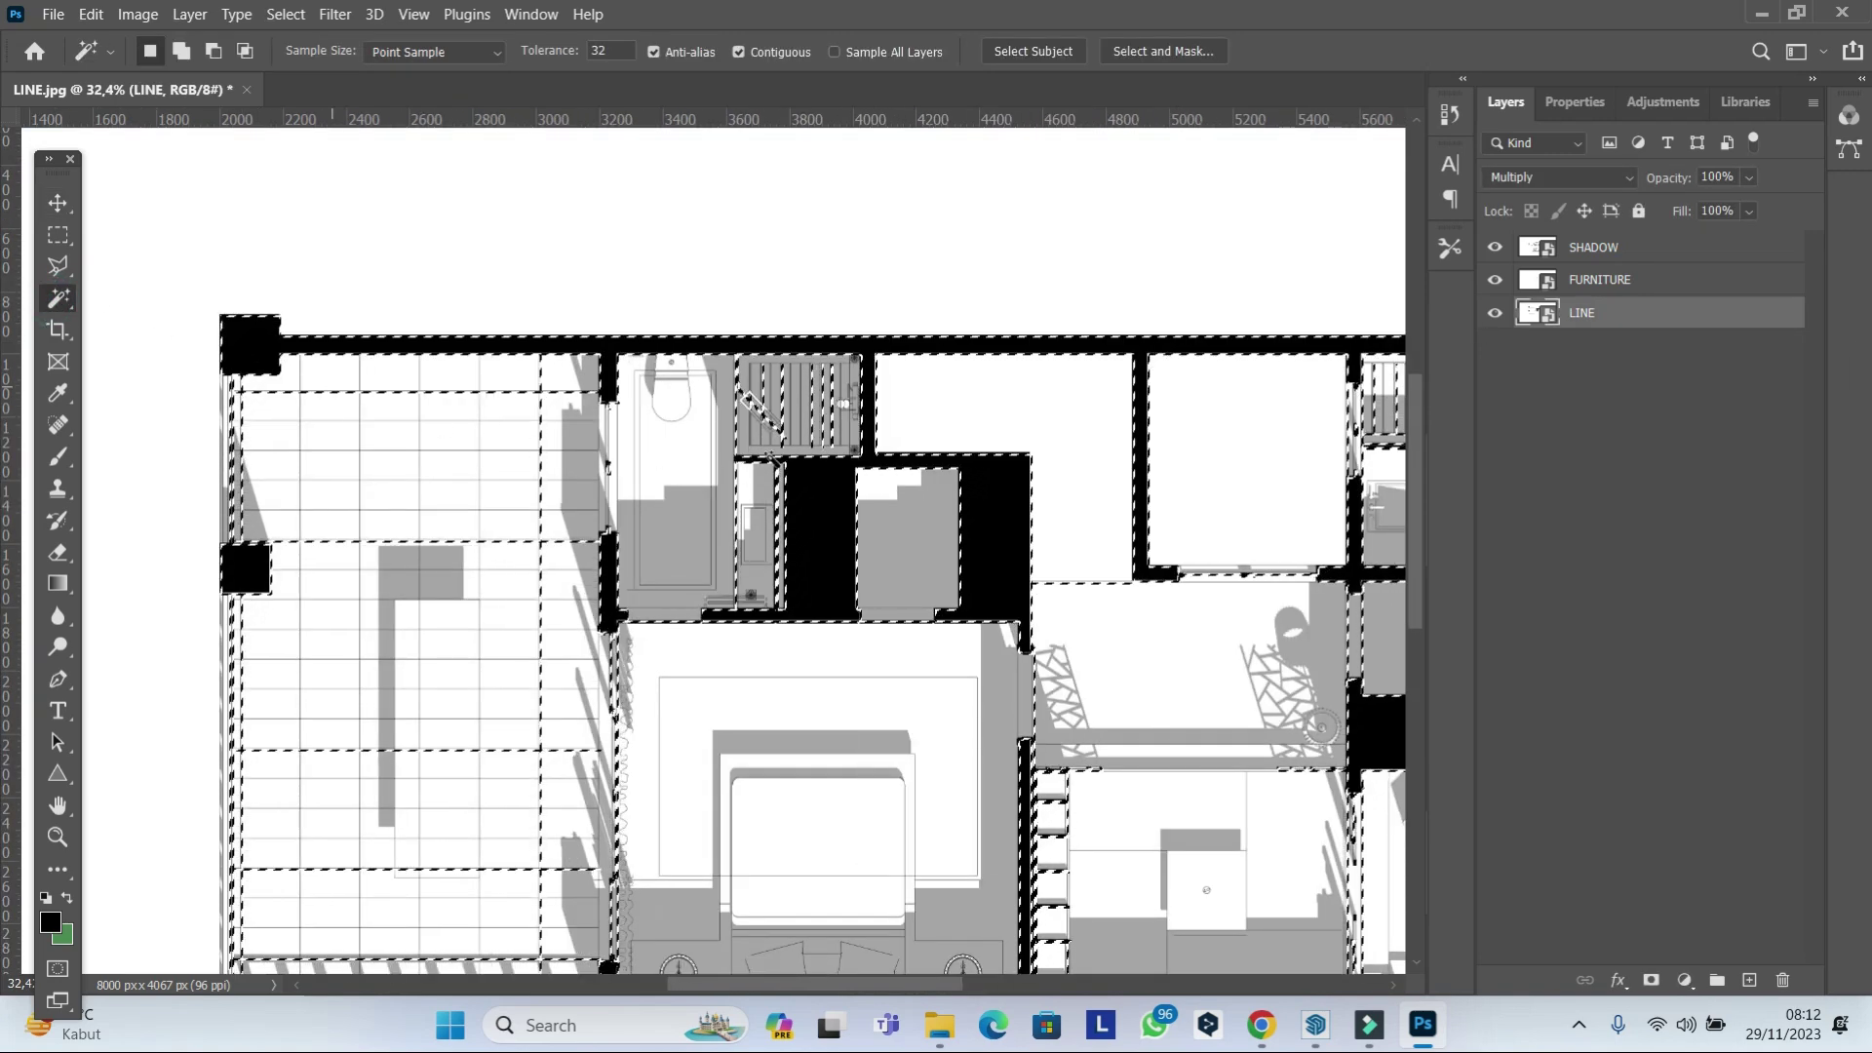
pyautogui.scroll(-1, 336, 395)
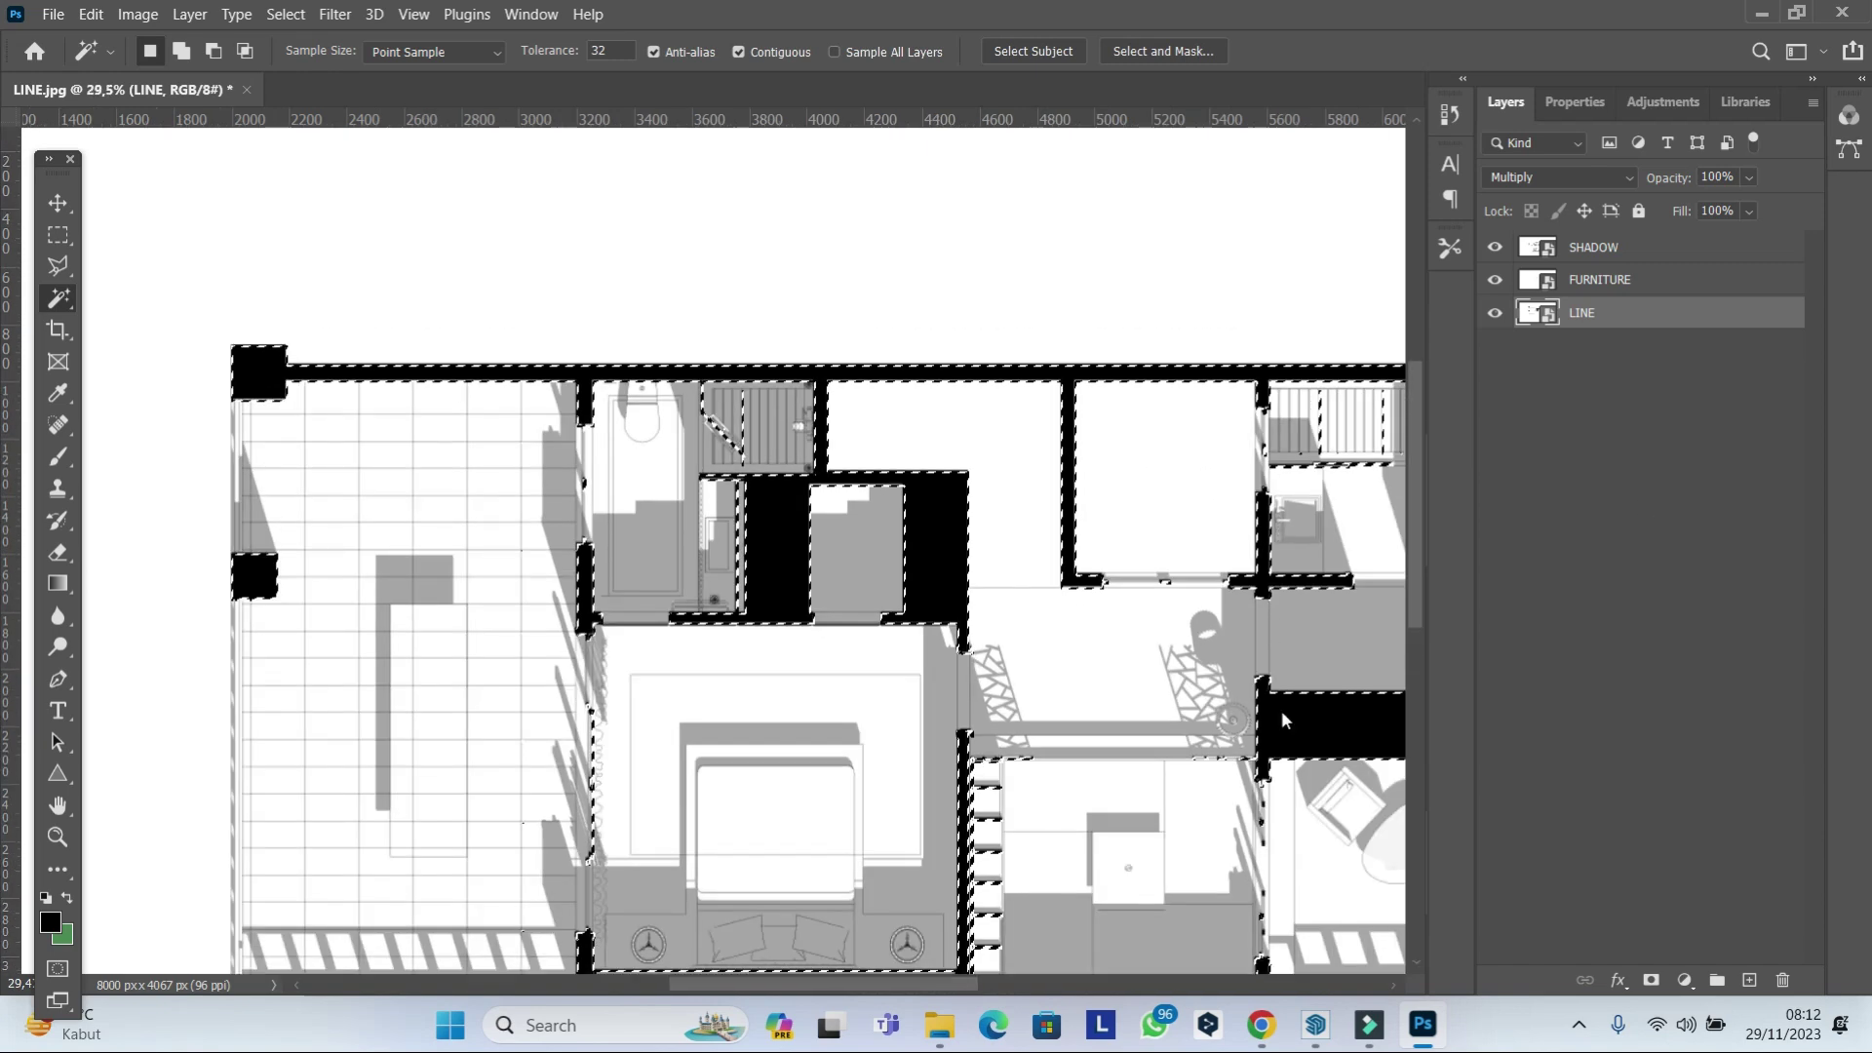
pyautogui.hotkey('ctrl', 'd')
pyautogui.scroll(-1, 939, 565)
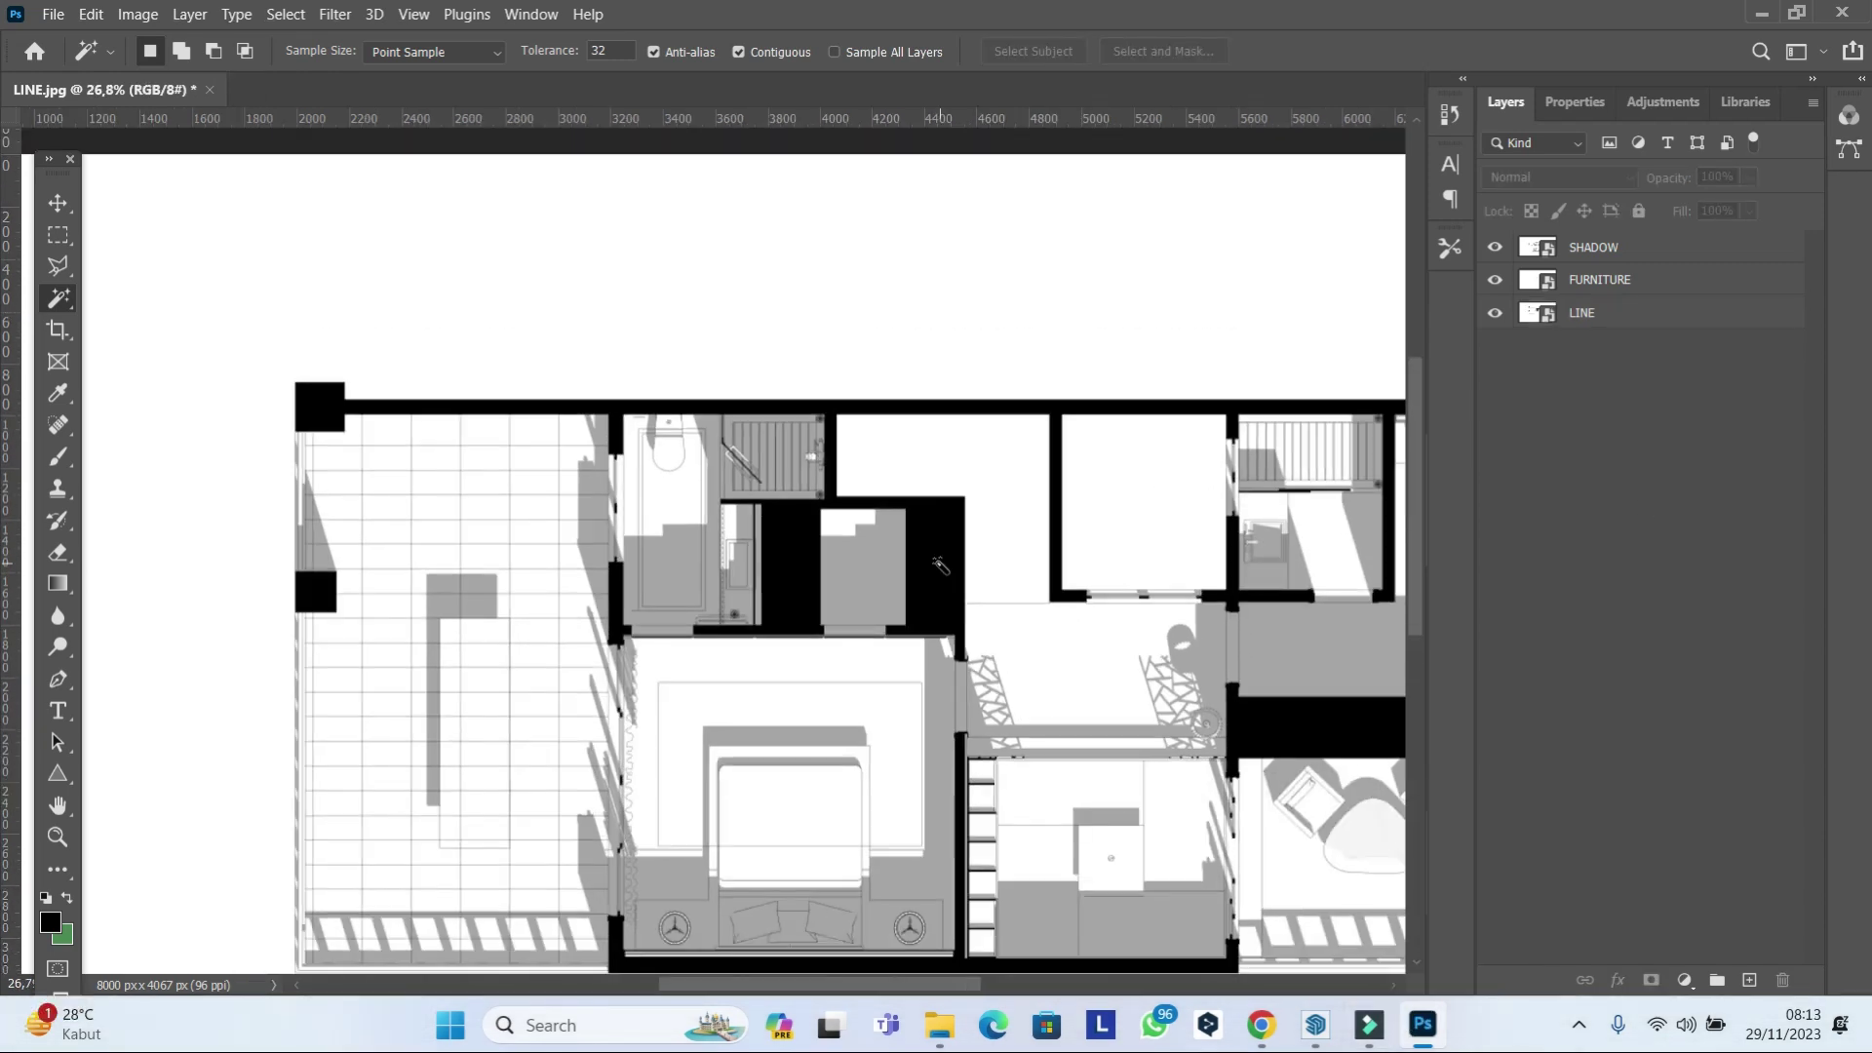
pyautogui.scroll(-3, 939, 565)
pyautogui.scroll(1, 1072, 565)
pyautogui.scroll(1, 1186, 558)
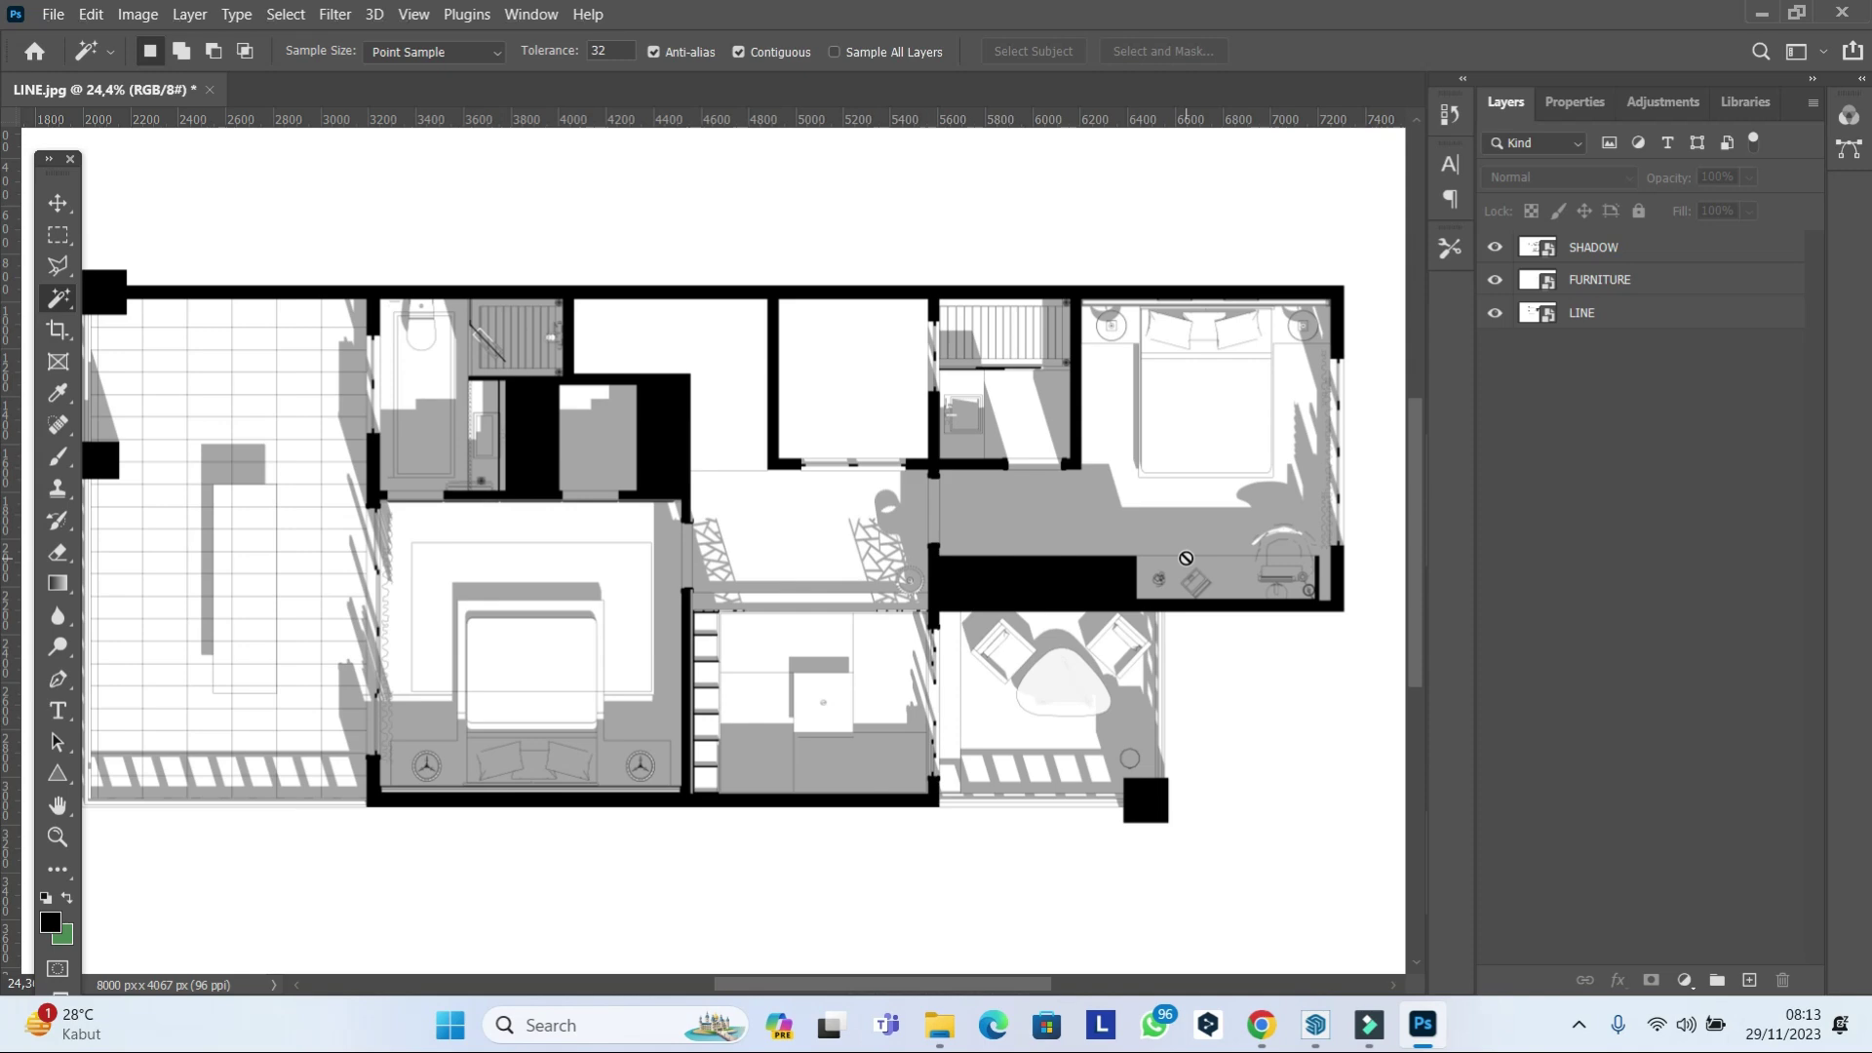
pyautogui.scroll(-1, 1186, 557)
pyautogui.scroll(-1, 1179, 541)
pyautogui.scroll(-1, 1175, 517)
pyautogui.scroll(1, 1169, 491)
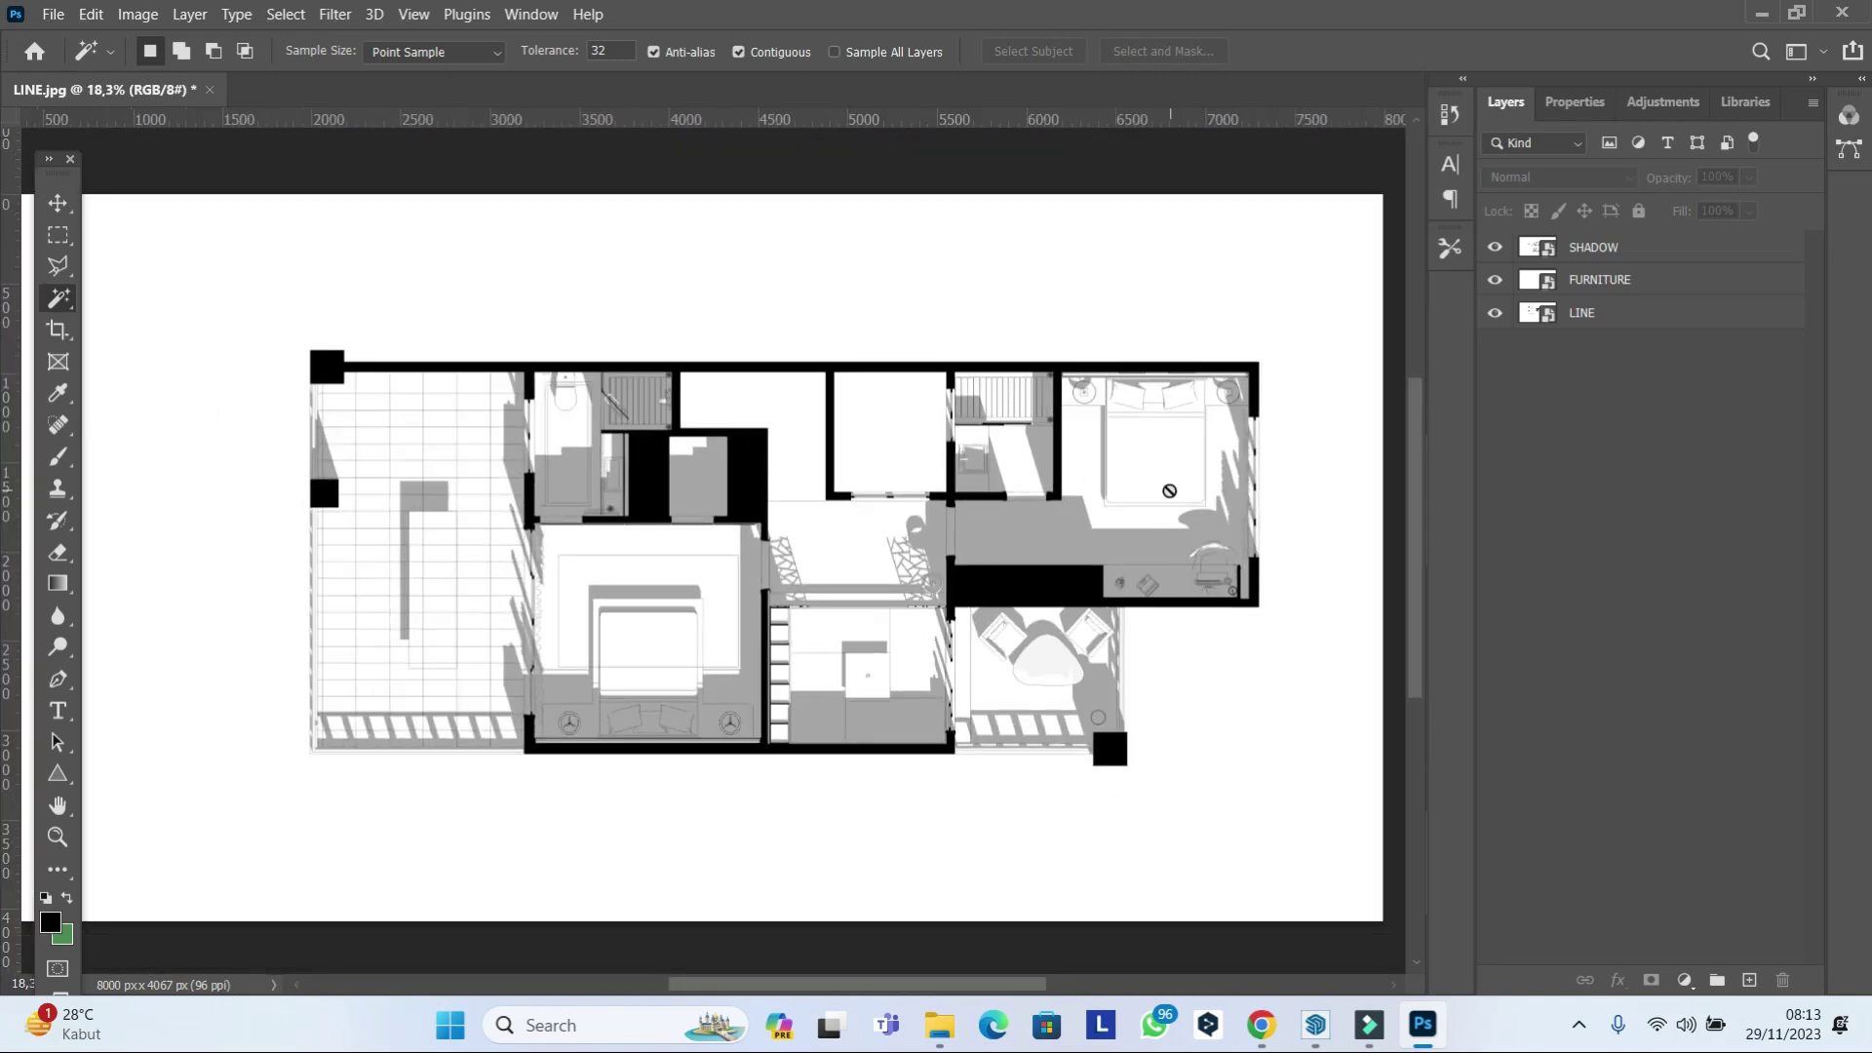
# Back in SketchUp, change the section fill colour to yellow-orange.
pyautogui.hotkey('alt', 'Tab')
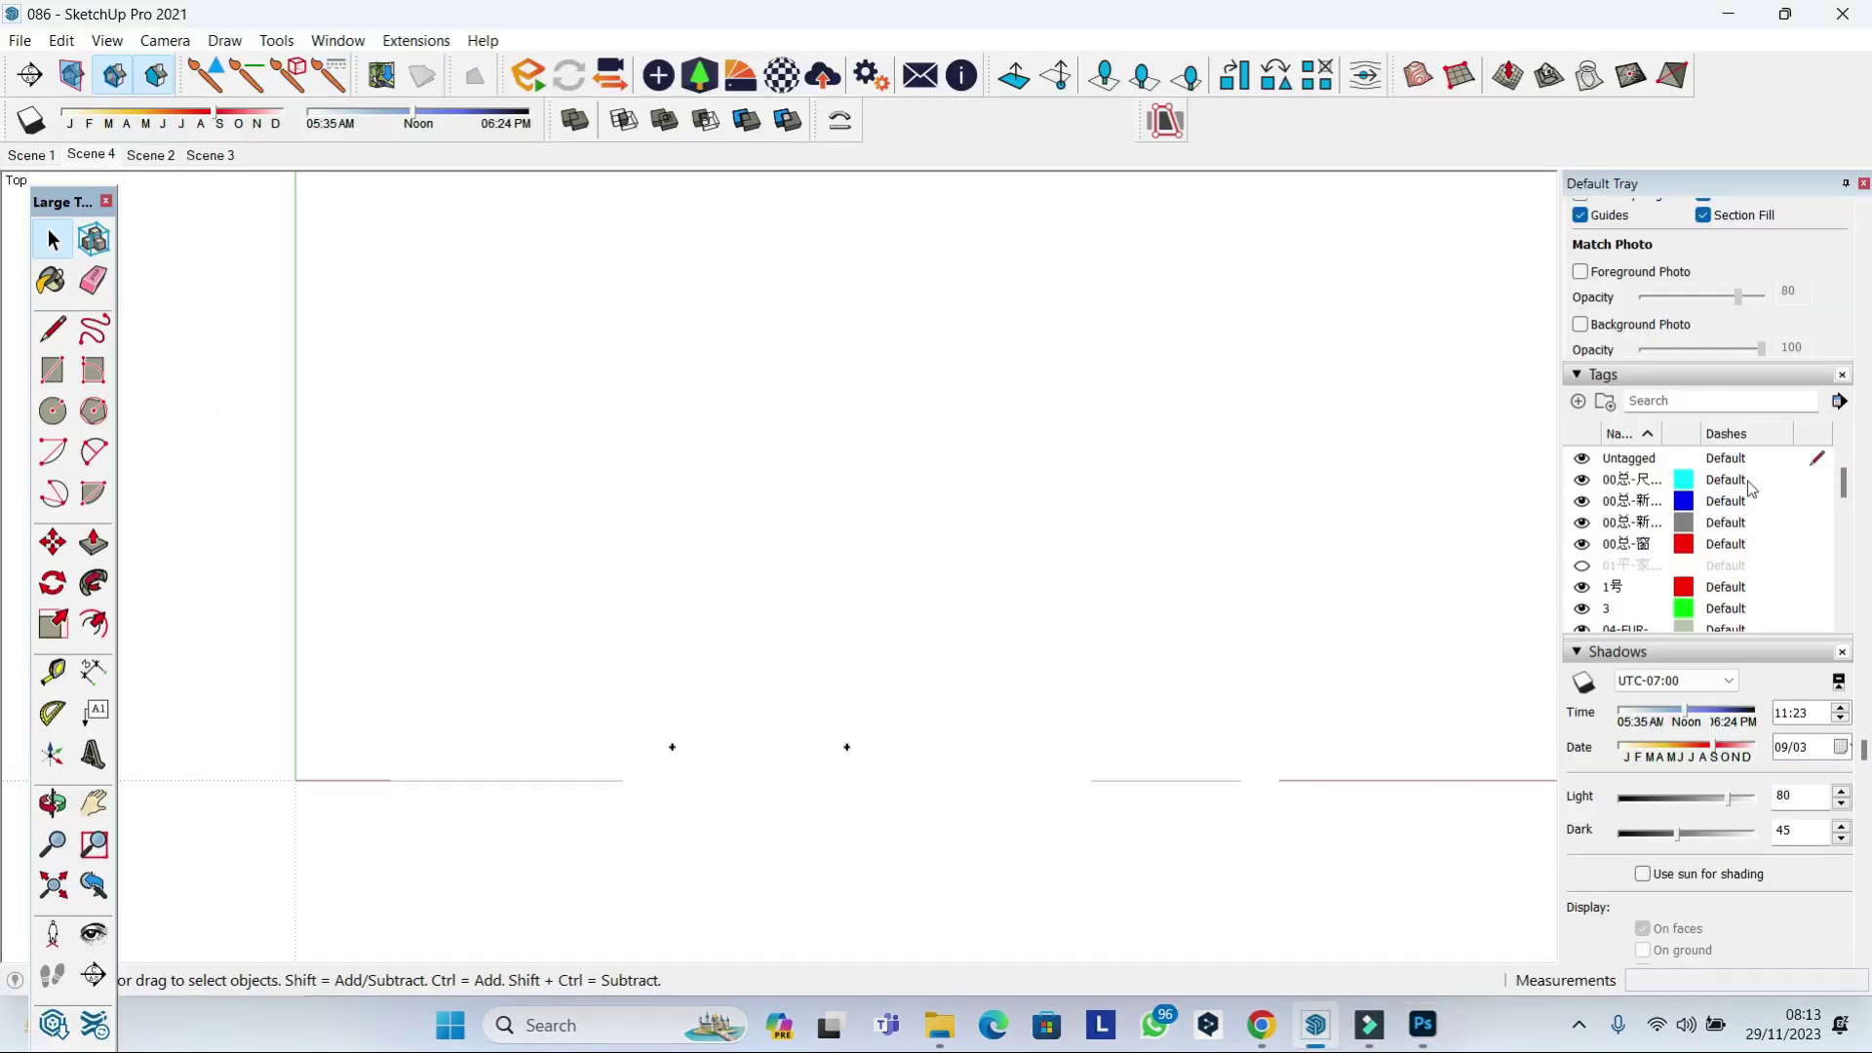
pyautogui.click(1582, 654)
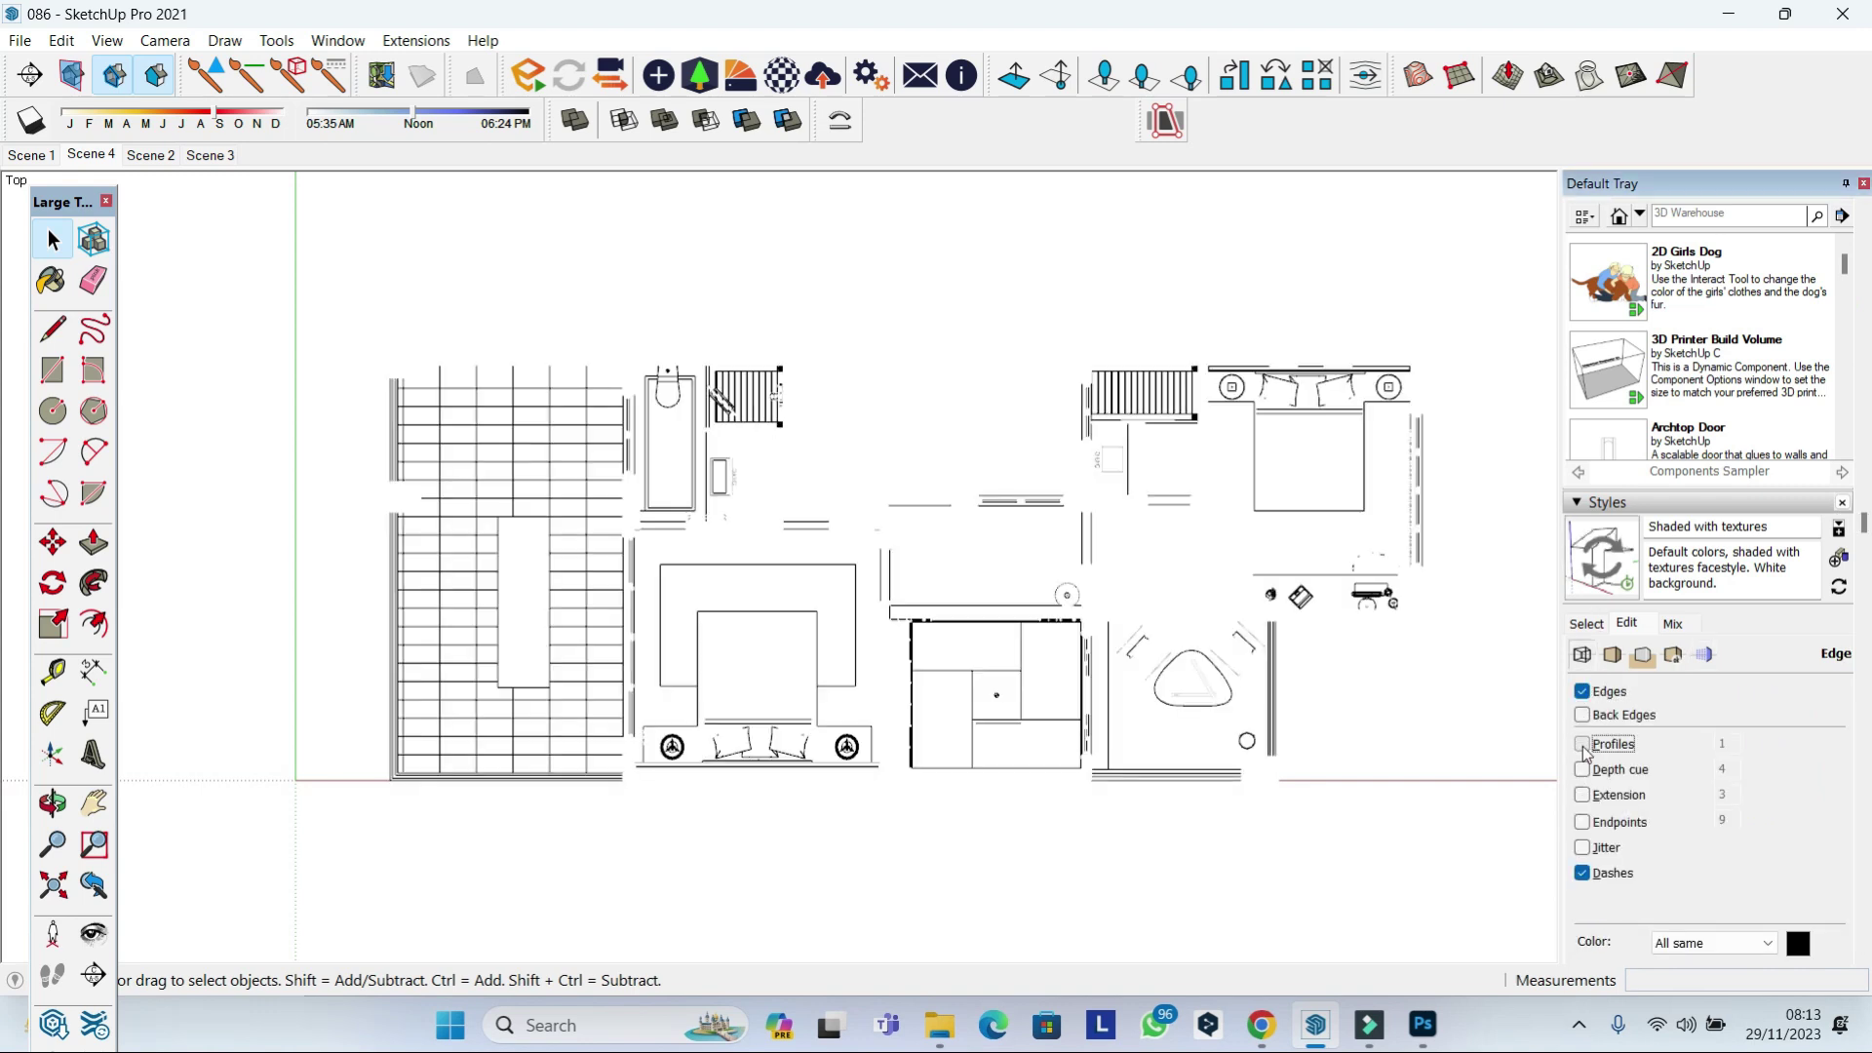
pyautogui.click(1703, 654)
pyautogui.click(1800, 759)
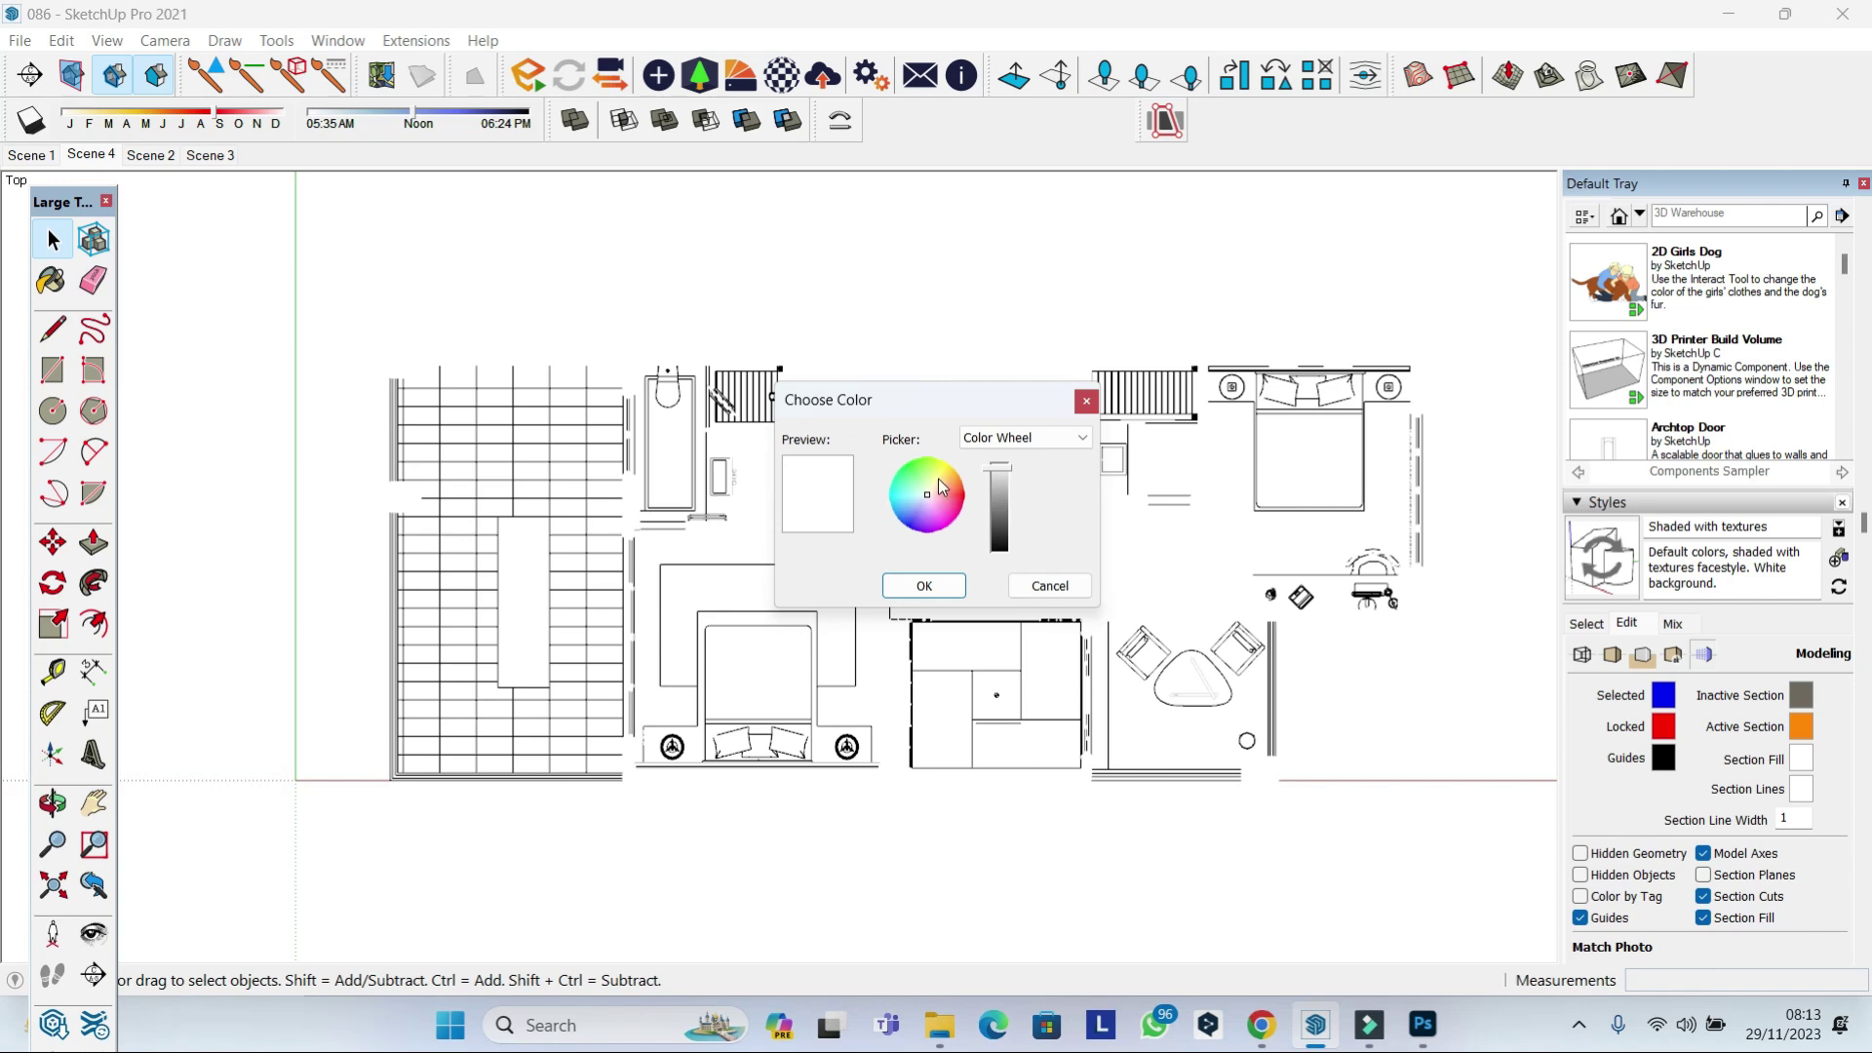
pyautogui.moveTo(944, 487); pyautogui.dragTo(955, 472)
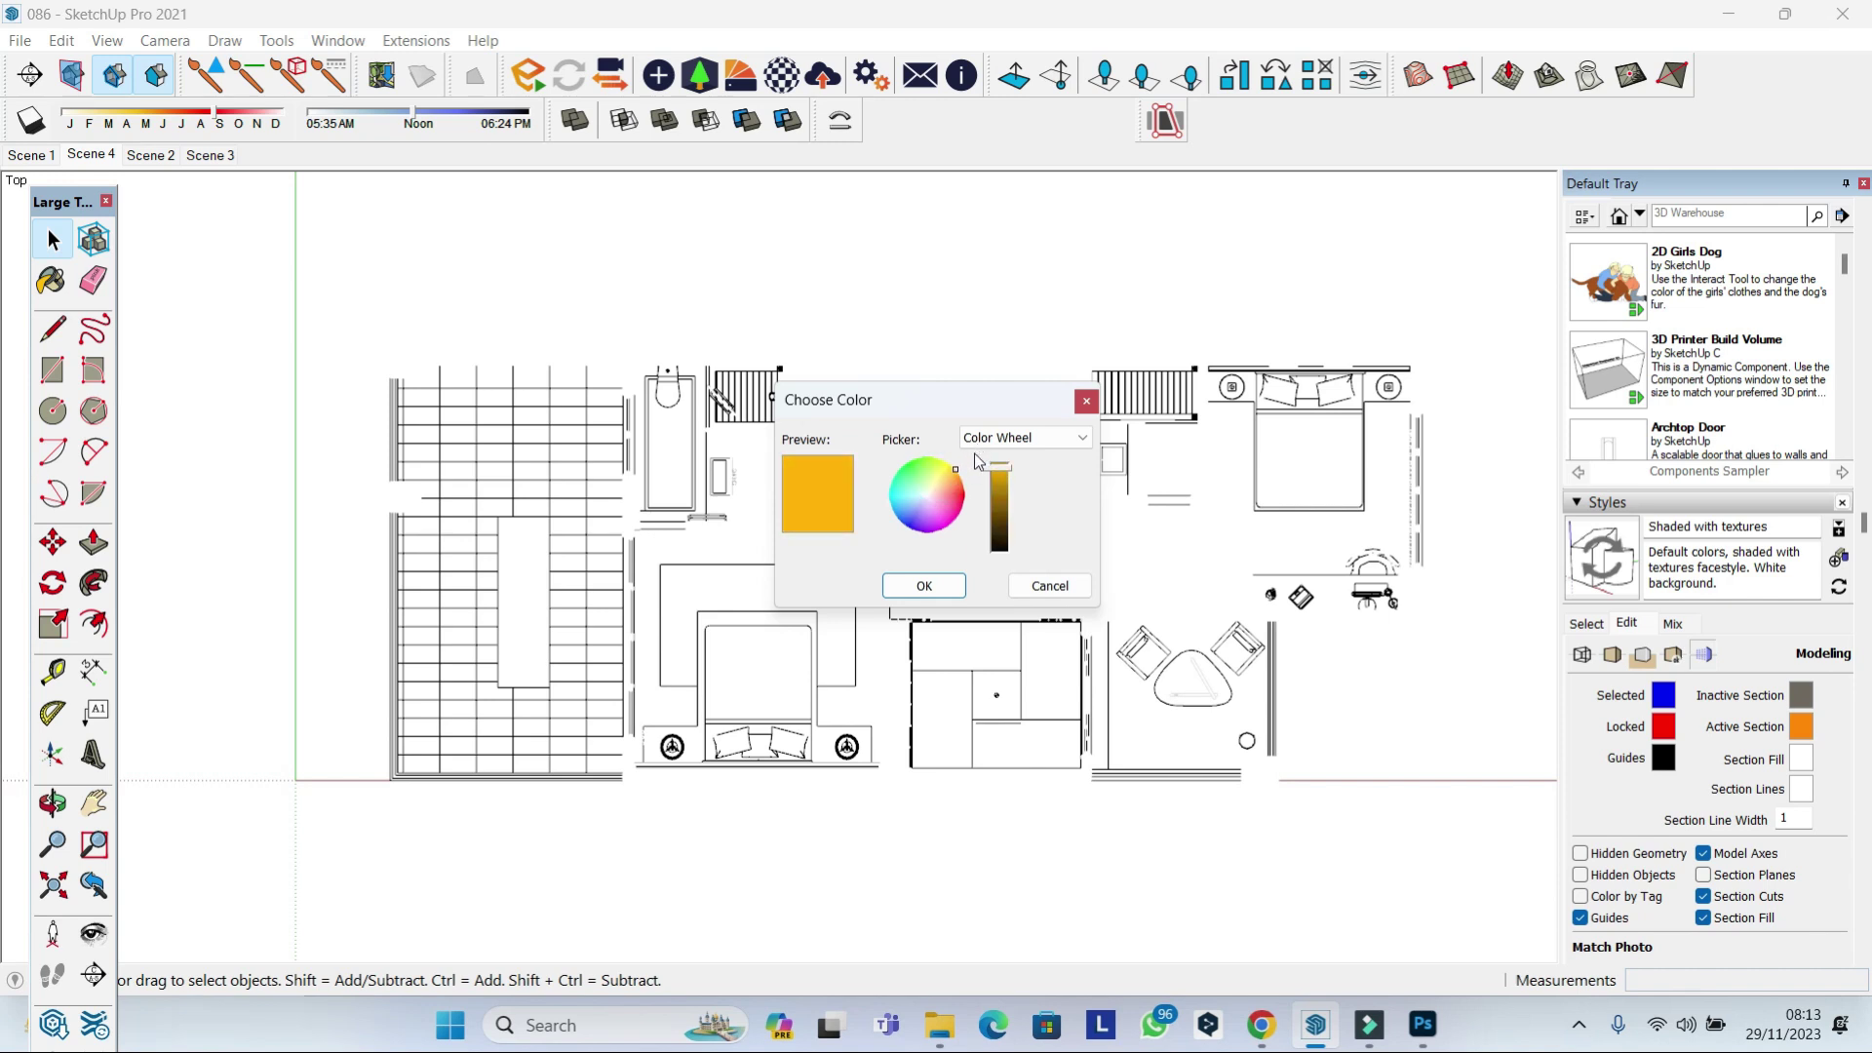
pyautogui.click(924, 584)
# Turn off the plan lines and export the fill-only view as the JPEG 'fill'.
pyautogui.click(1586, 623)
pyautogui.click(1581, 654)
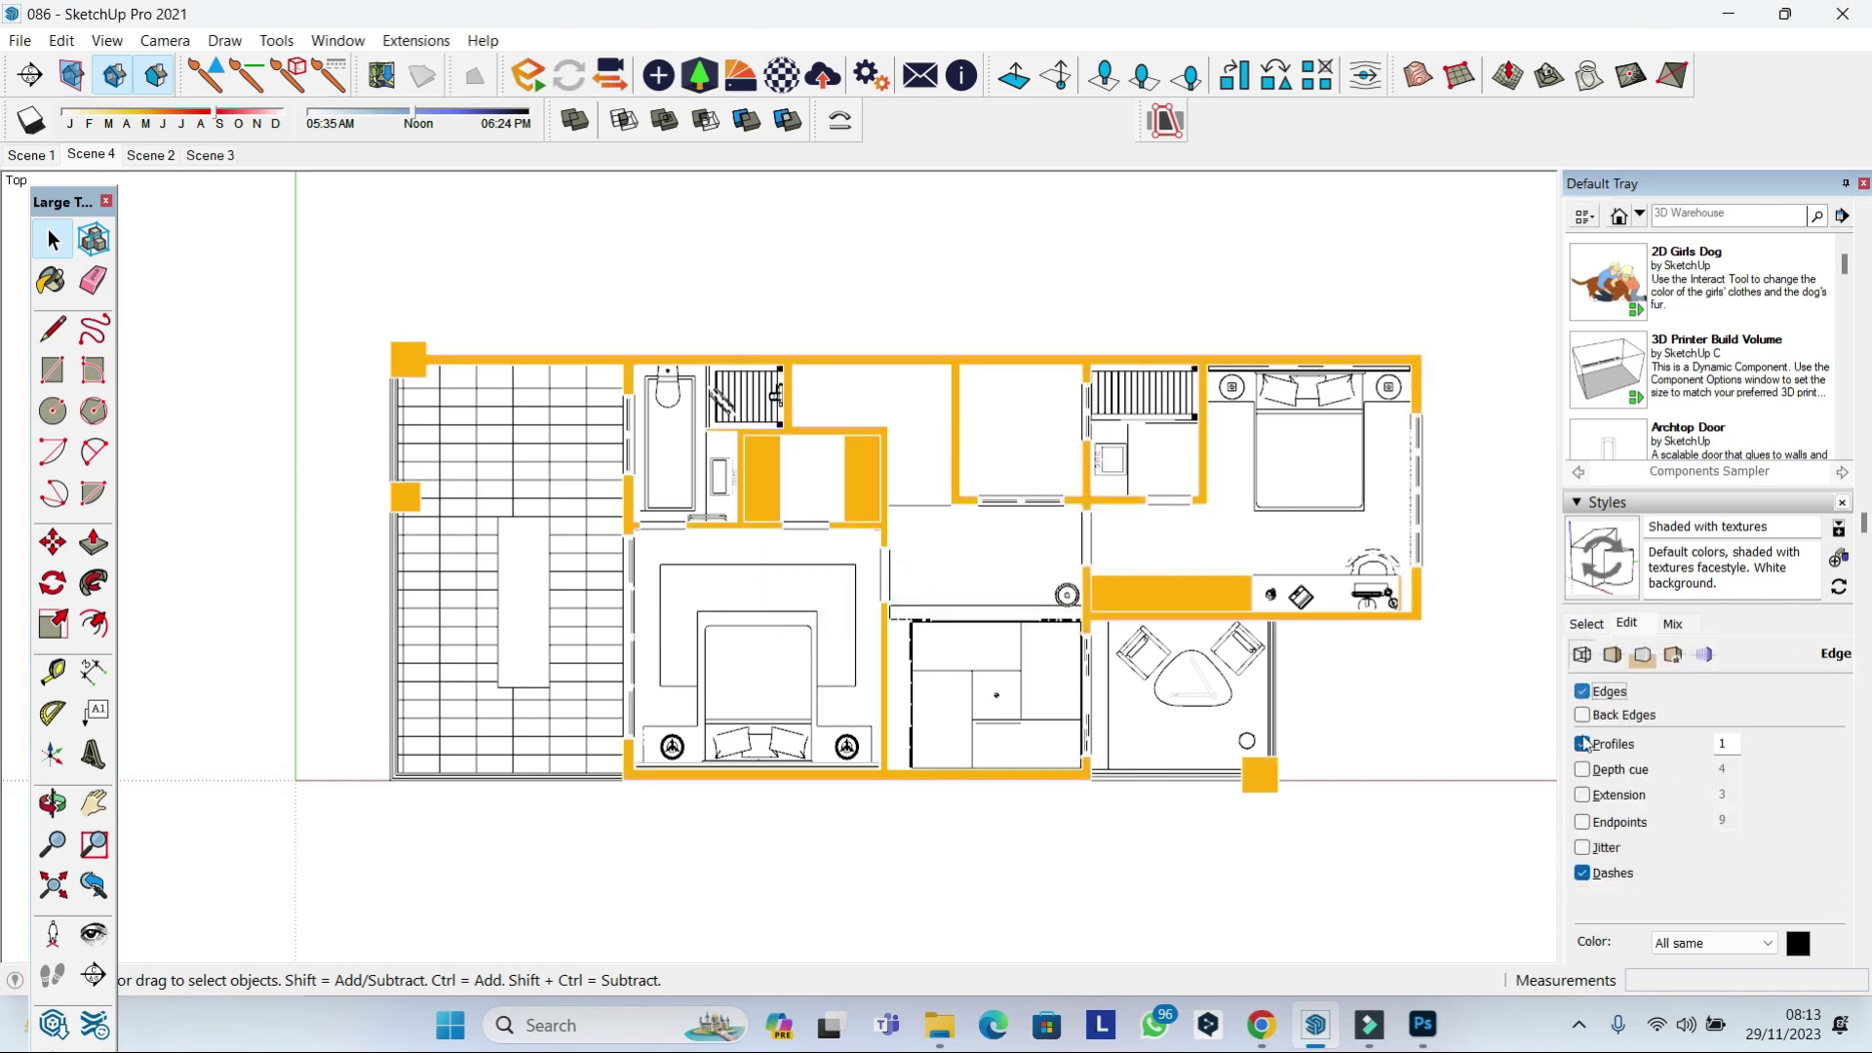
pyautogui.click(1581, 744)
pyautogui.click(20, 40)
pyautogui.click(409, 484)
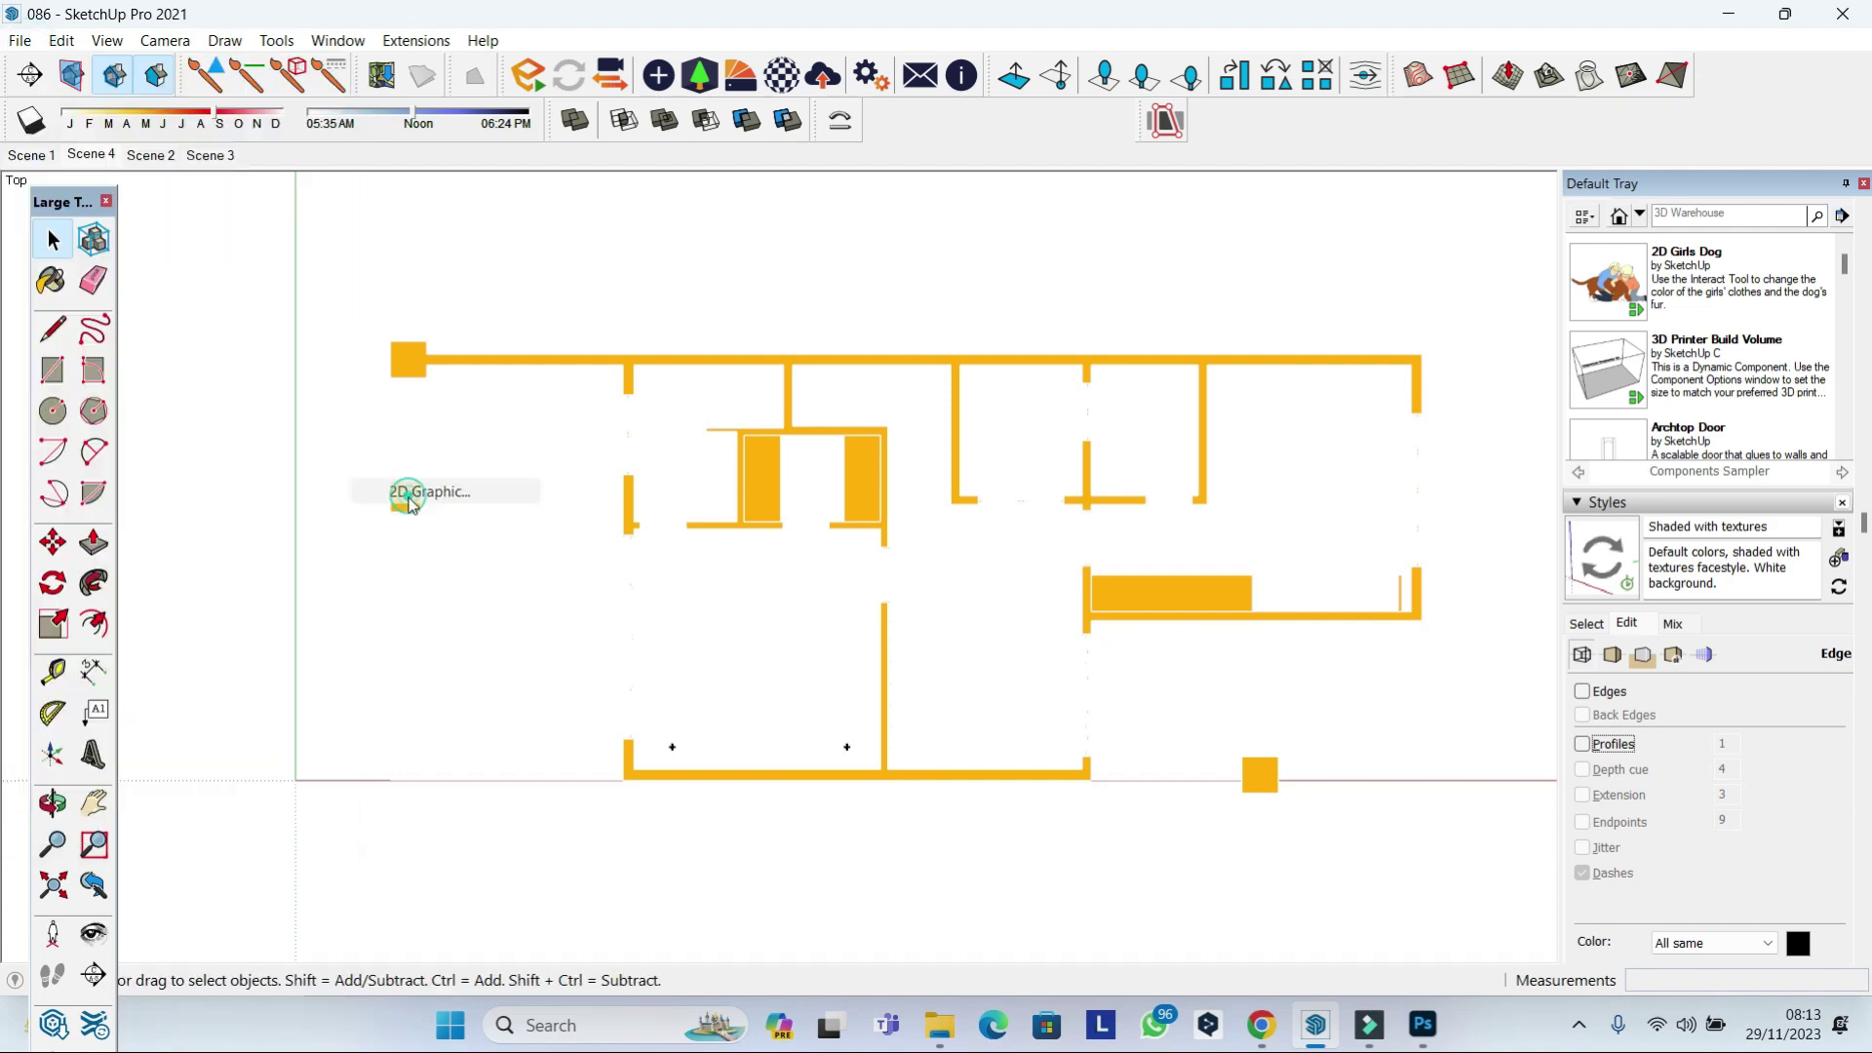
pyautogui.write('fill')
pyautogui.click(1298, 952)
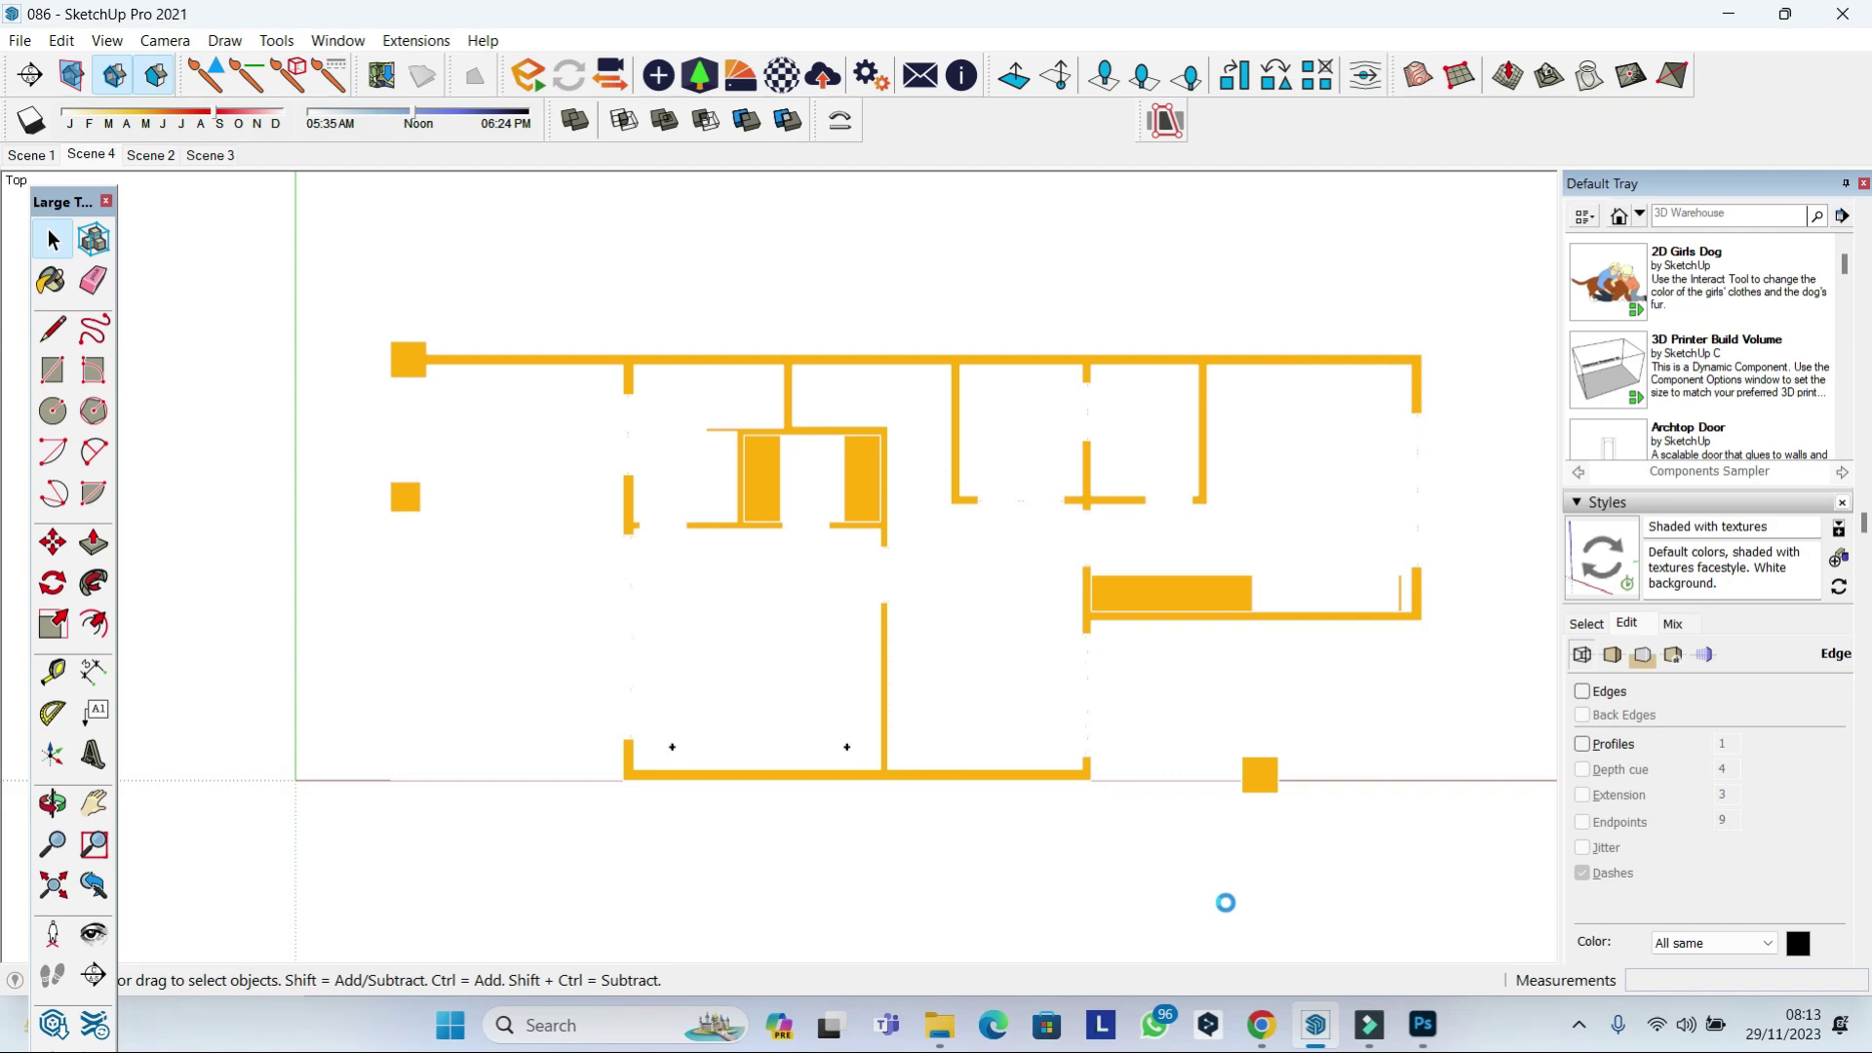
# Drag the exported fill image onto the LINE canvas in Photoshop.
pyautogui.hotkey('alt', 'Tab')
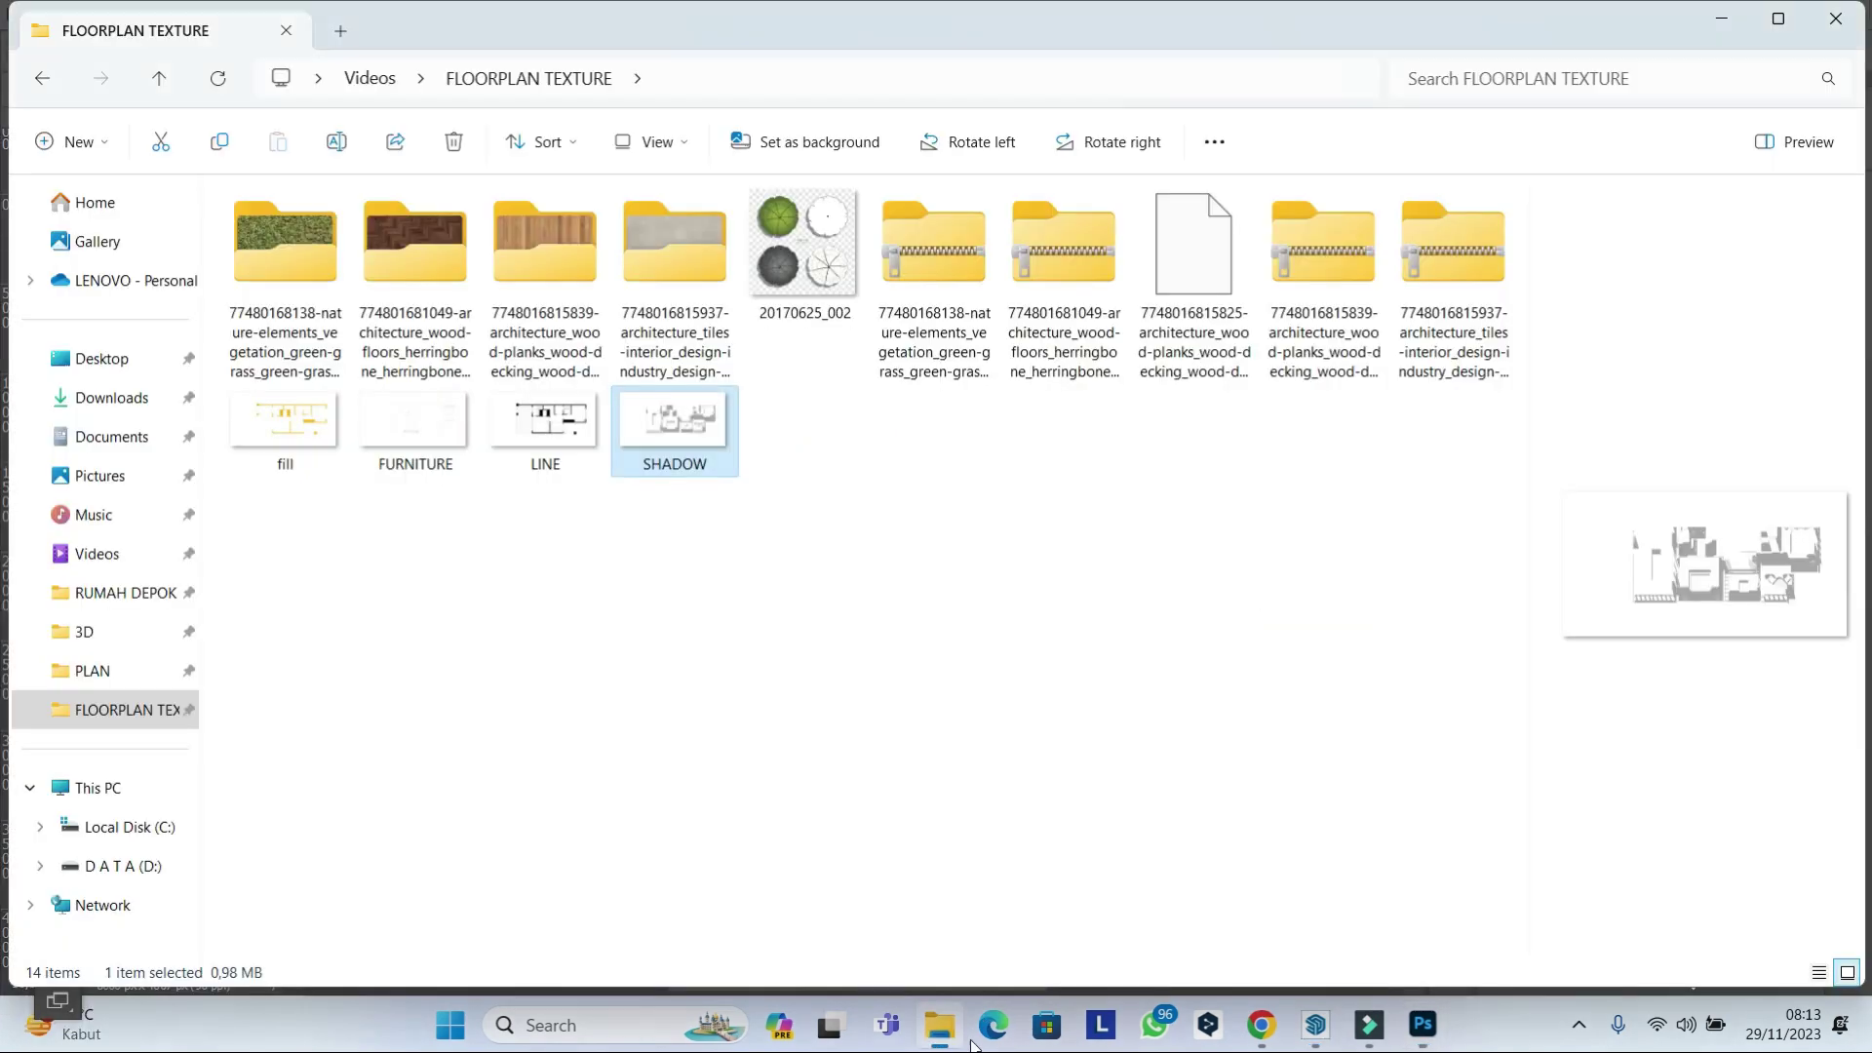
pyautogui.click(285, 429)
pyautogui.click(1419, 1022)
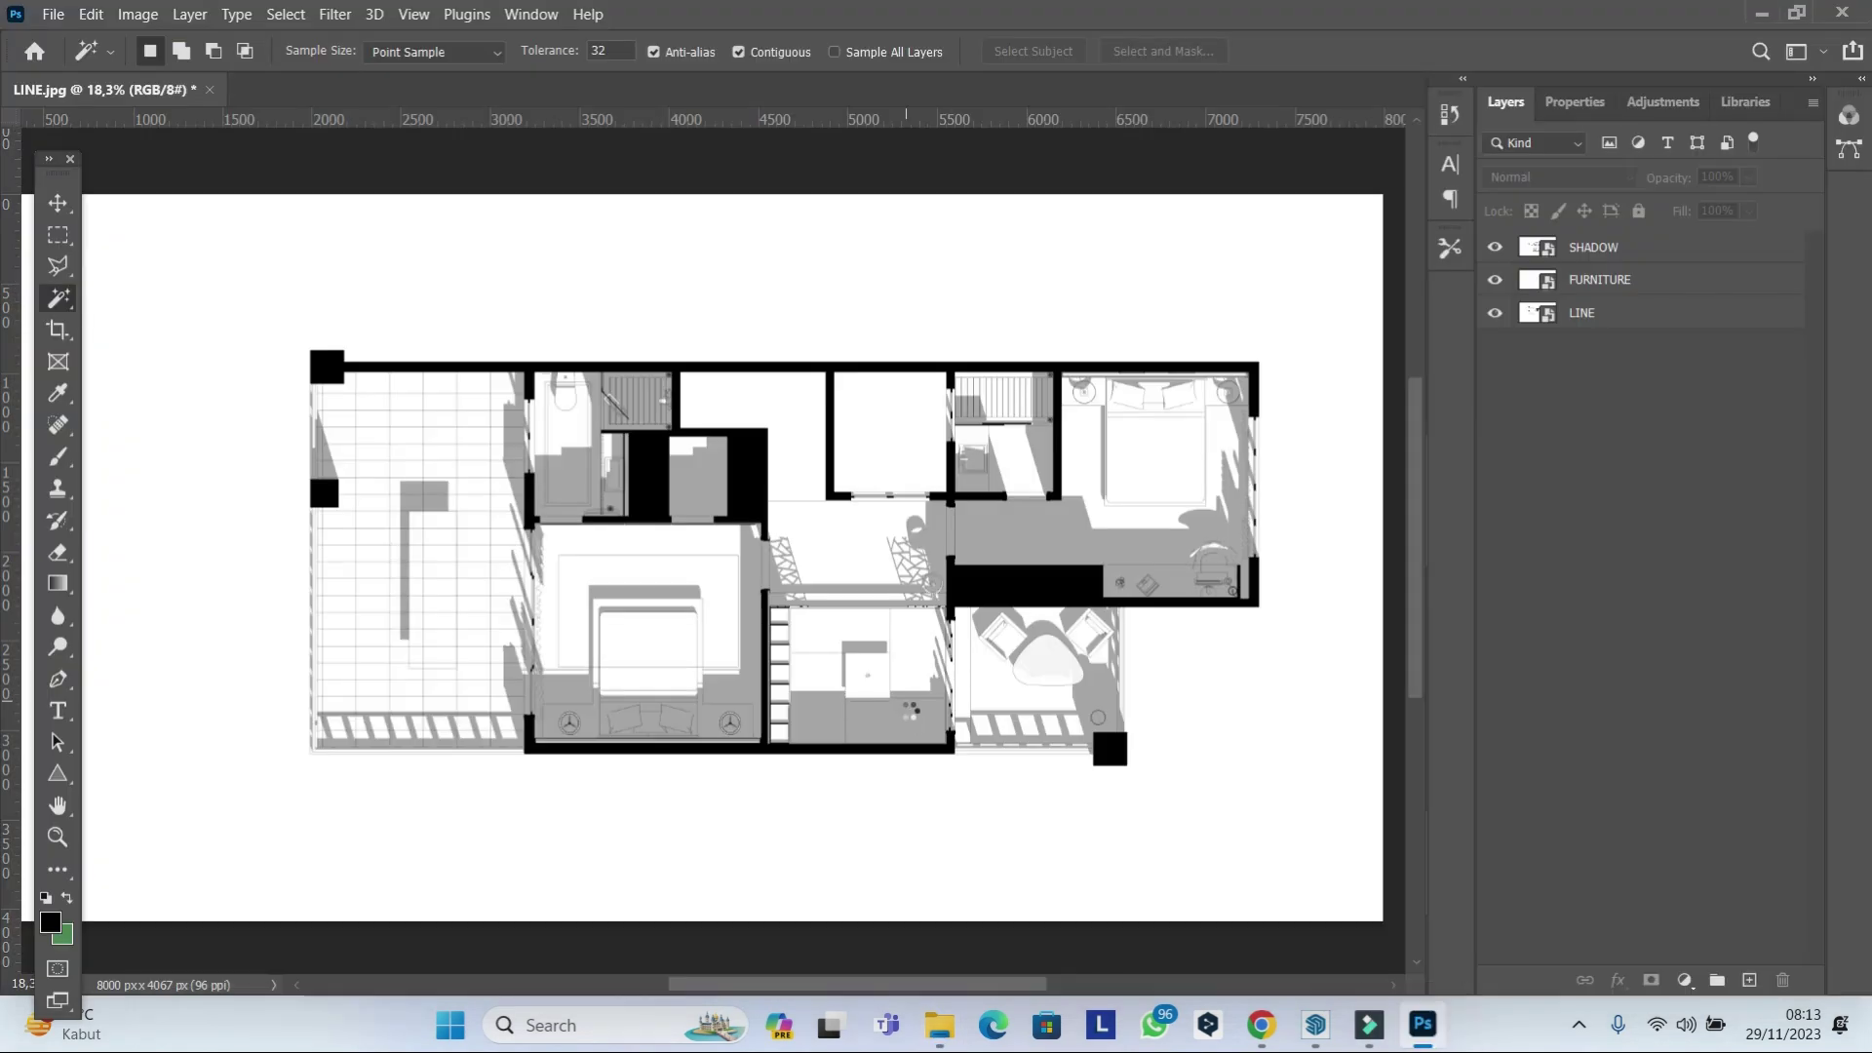
pyautogui.moveTo(1418, 1023); pyautogui.dragTo(927, 698)
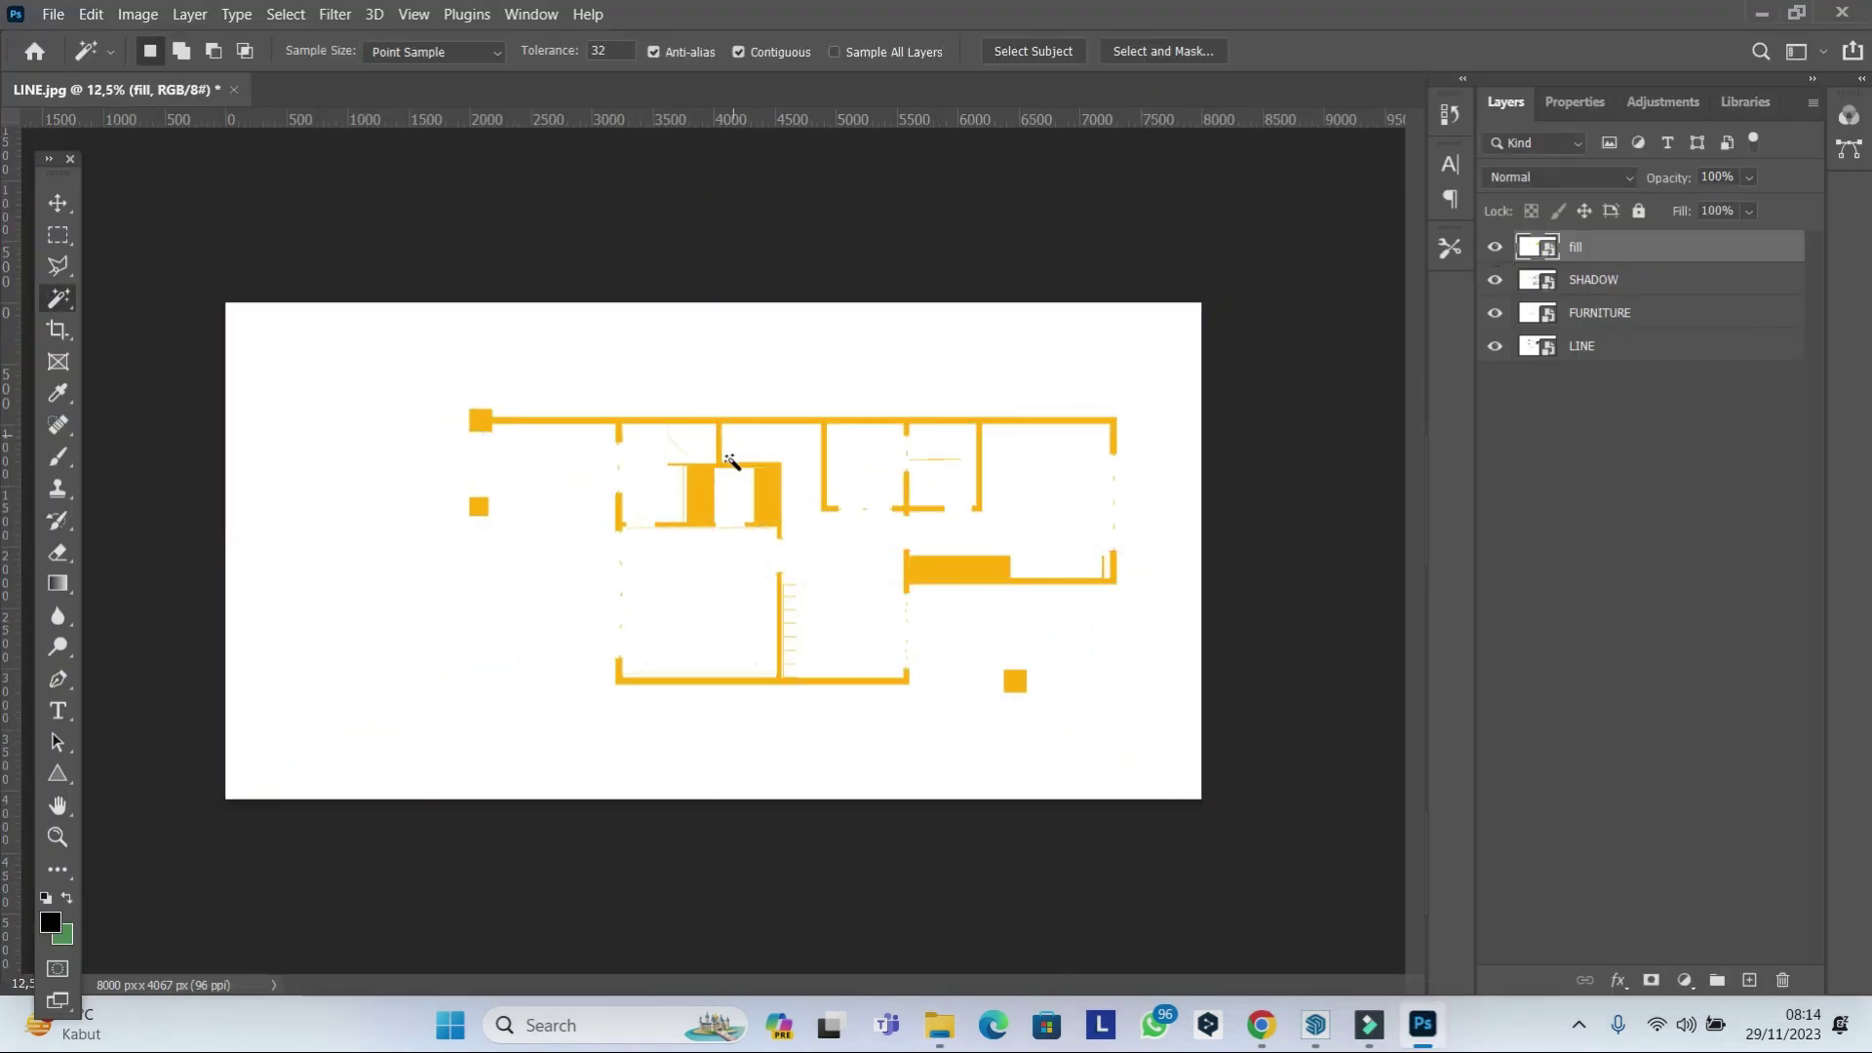
# Load a selection of the orange fill areas from the fill layer, then hide that layer.
pyautogui.rightClick(769, 480)
pyautogui.click(865, 716)
pyautogui.click(1494, 246)
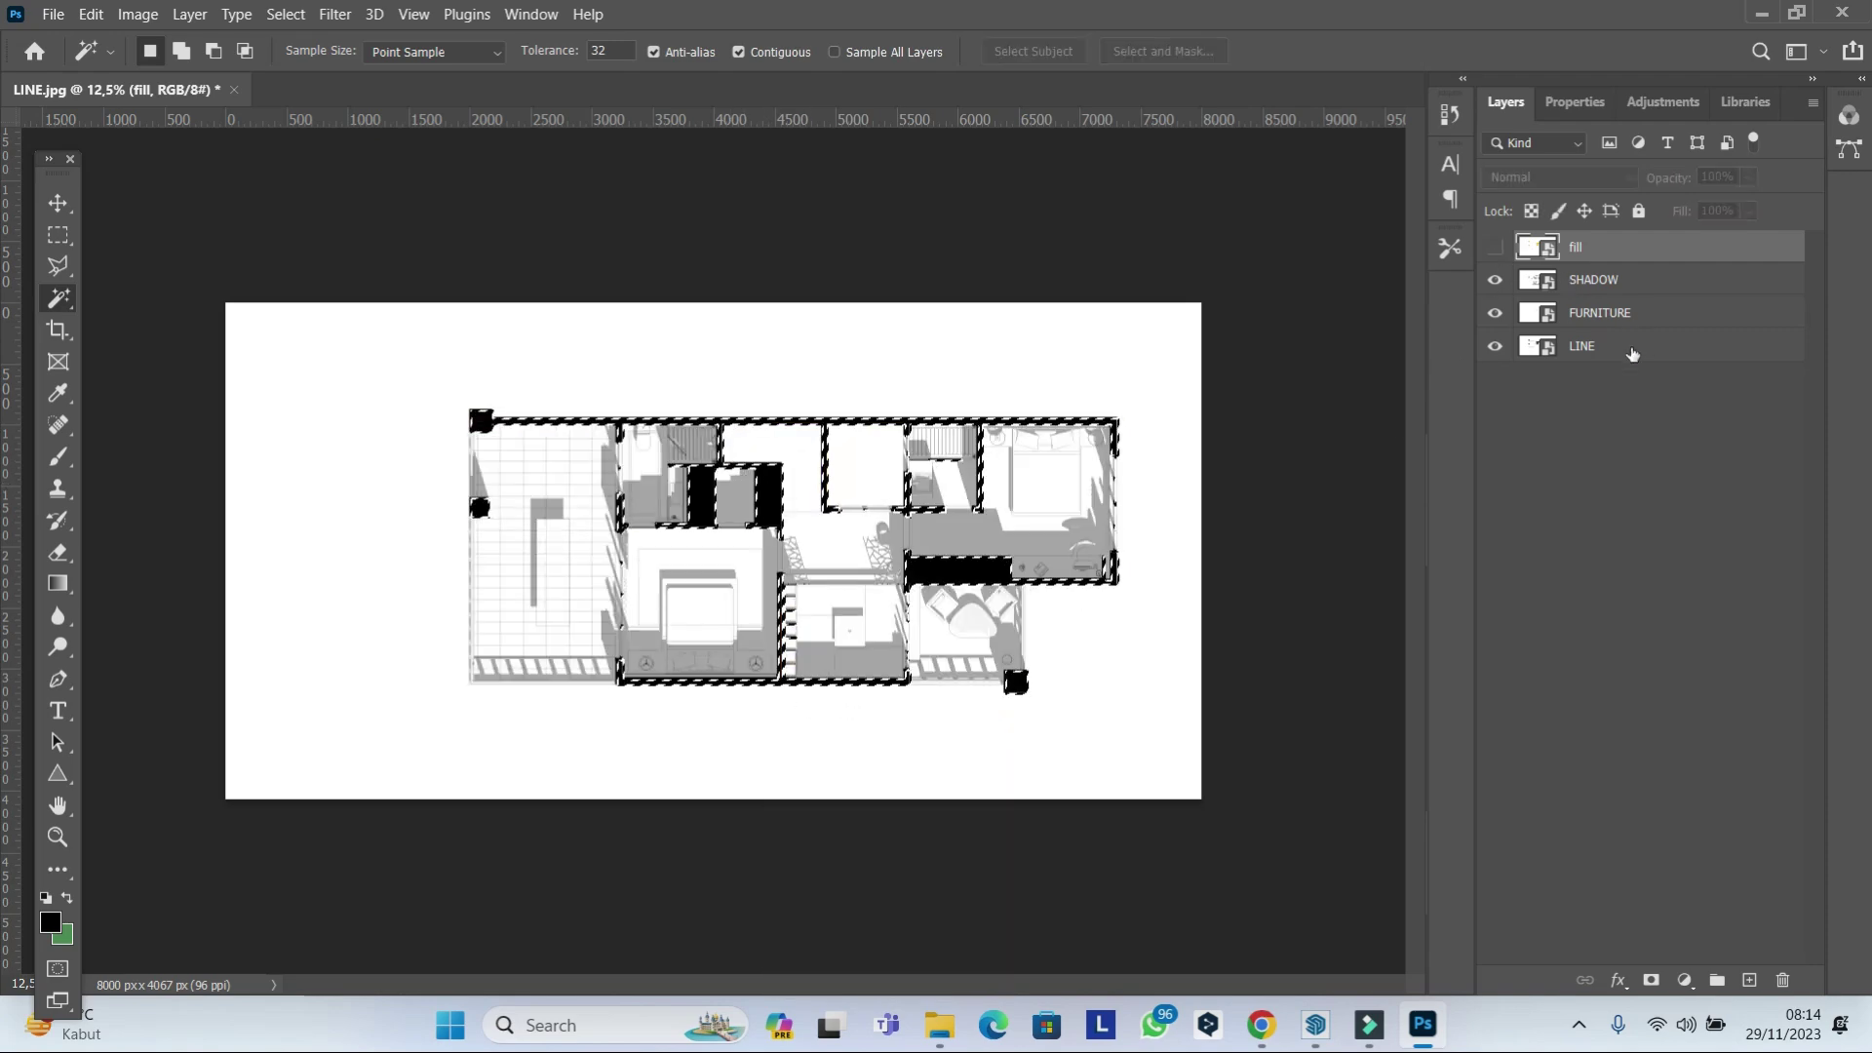
# Add a black Solid Color fill from the selection and move Color Fill 1 below LINE.
pyautogui.click(1633, 352)
pyautogui.scroll(2, 711, 546)
pyautogui.click(1684, 979)
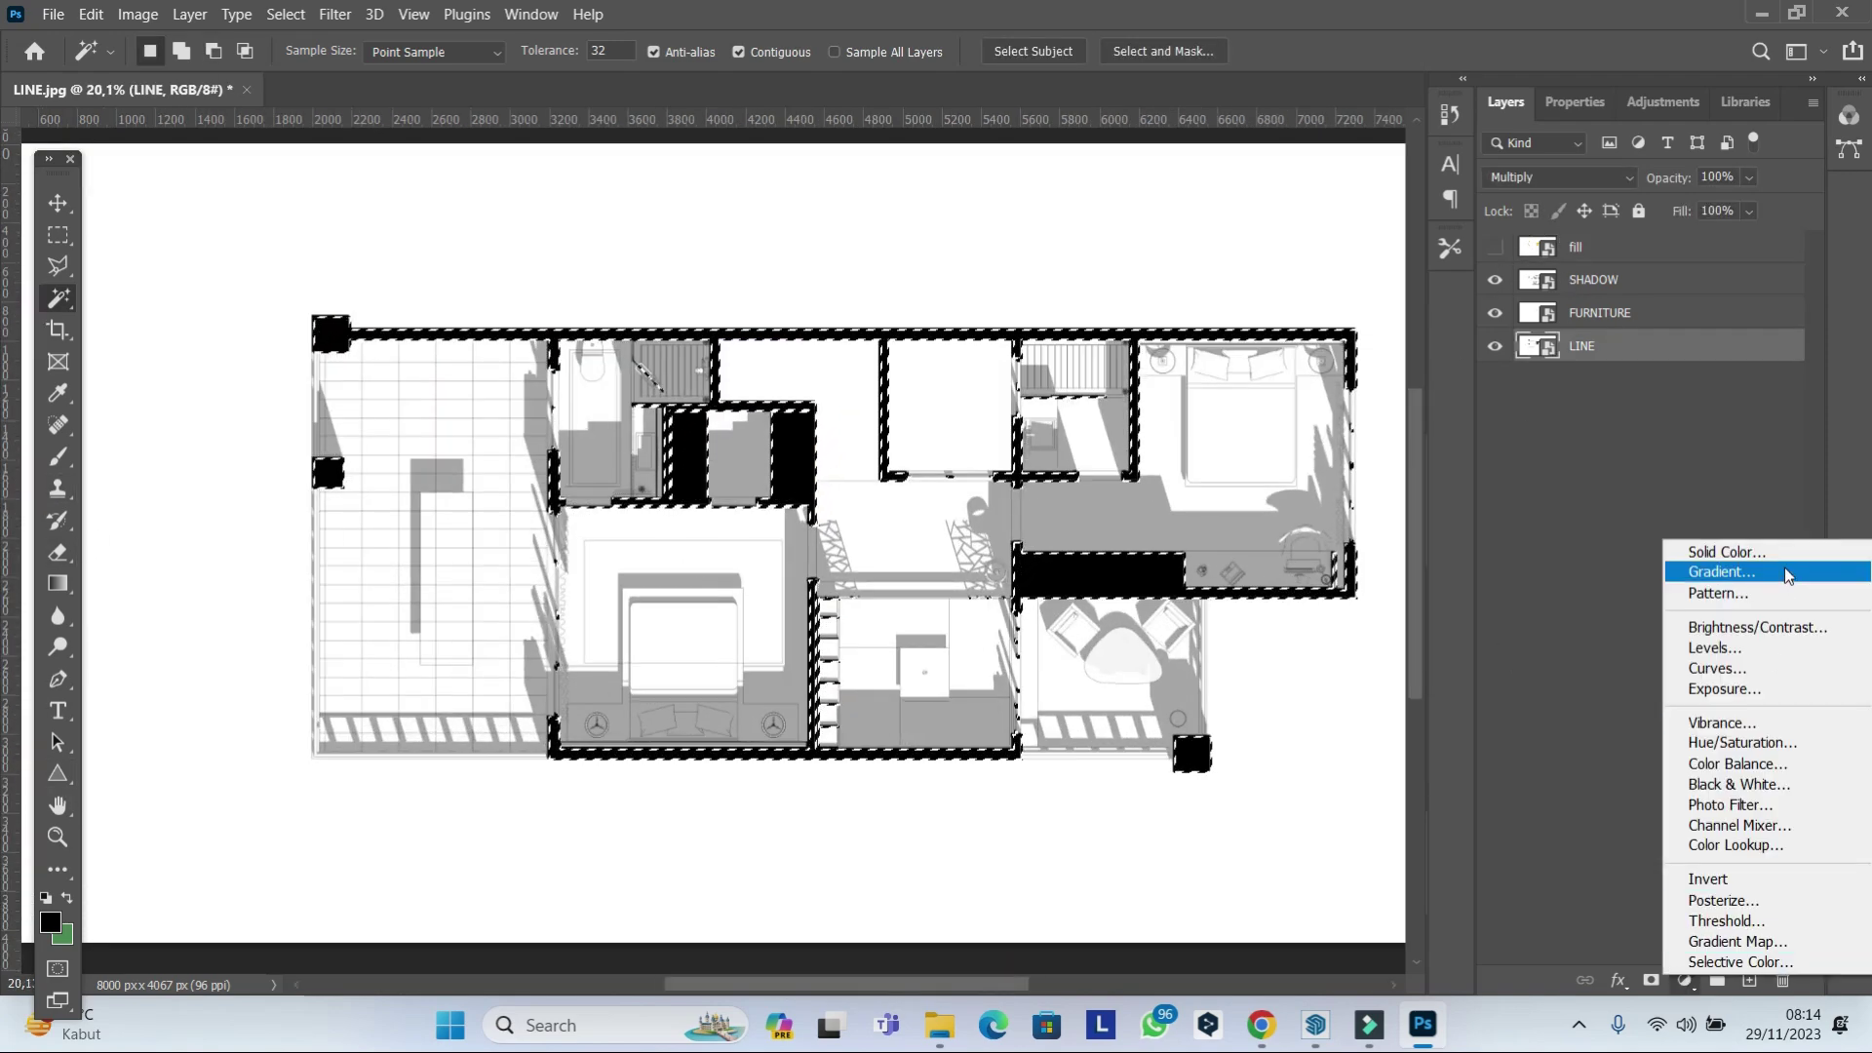
pyautogui.click(1725, 552)
pyautogui.click(1587, 403)
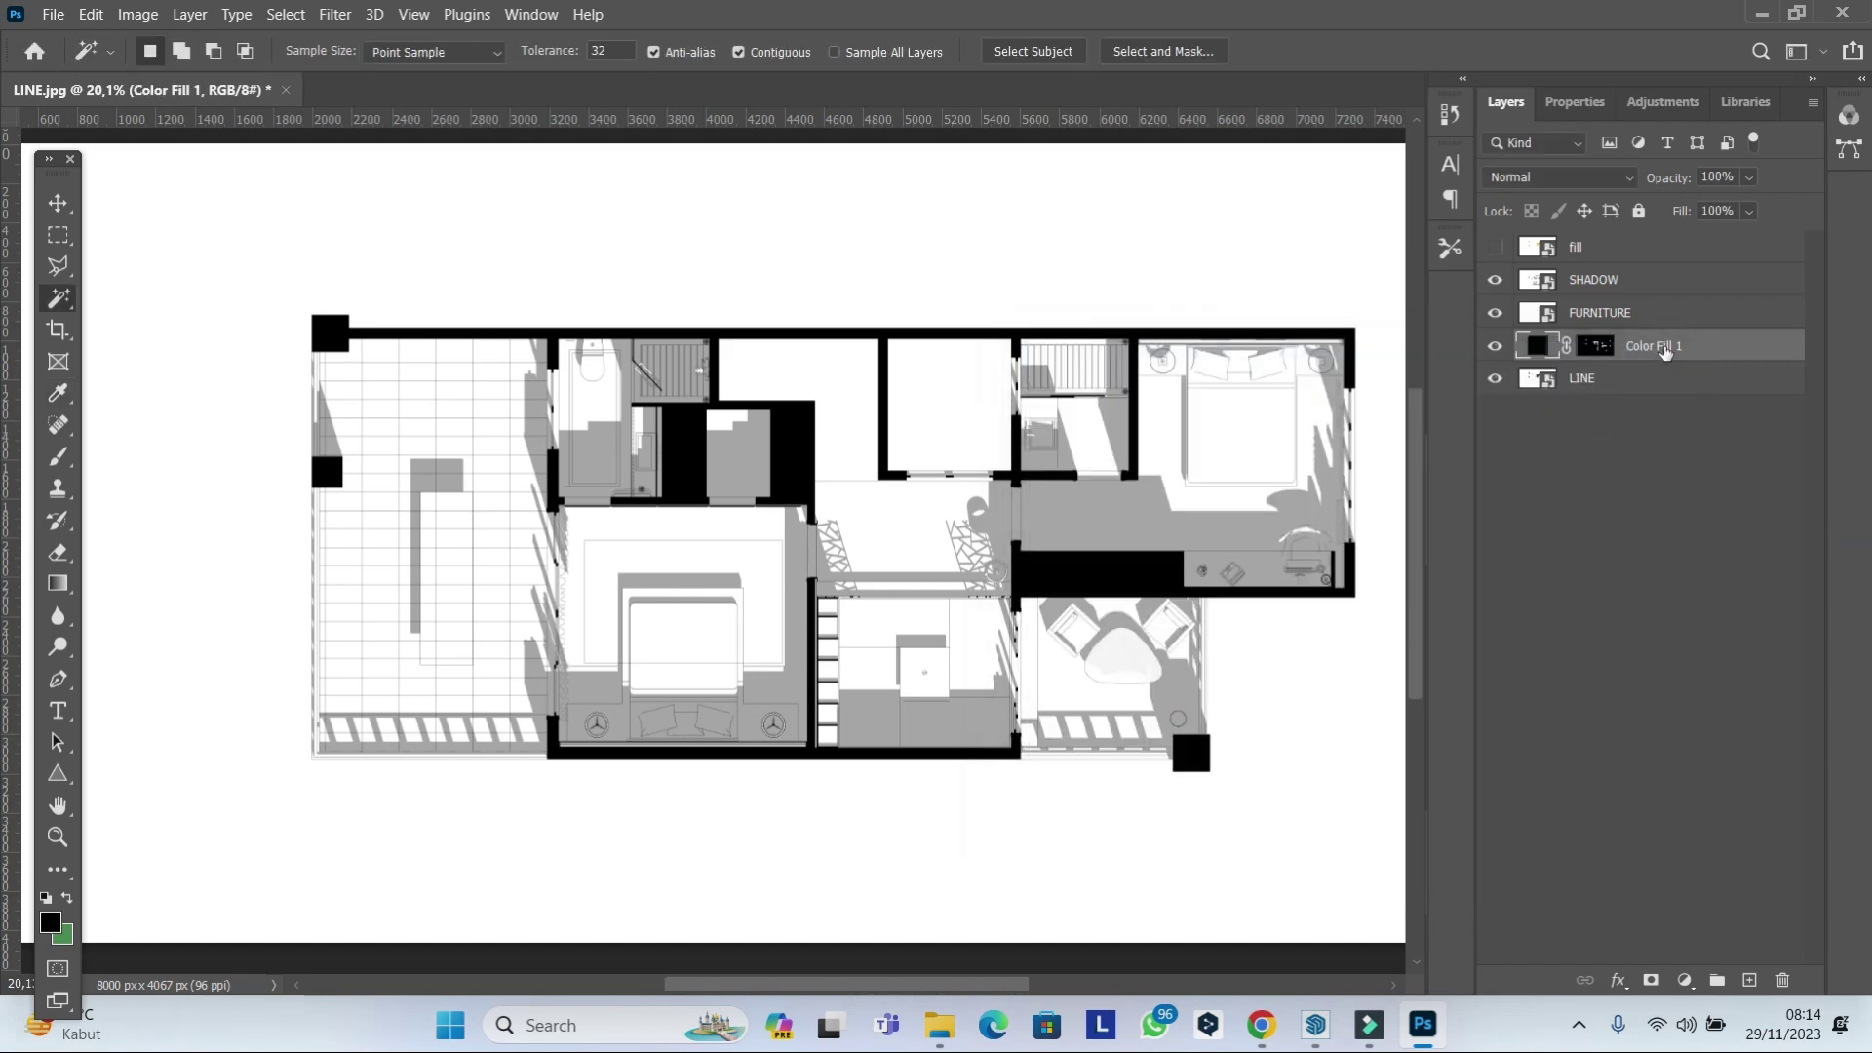
pyautogui.moveTo(1666, 353); pyautogui.dragTo(1635, 880)
# Give Color Fill 1 a soft drop shadow at 52% opacity and 92 px size.
pyautogui.click(1610, 985)
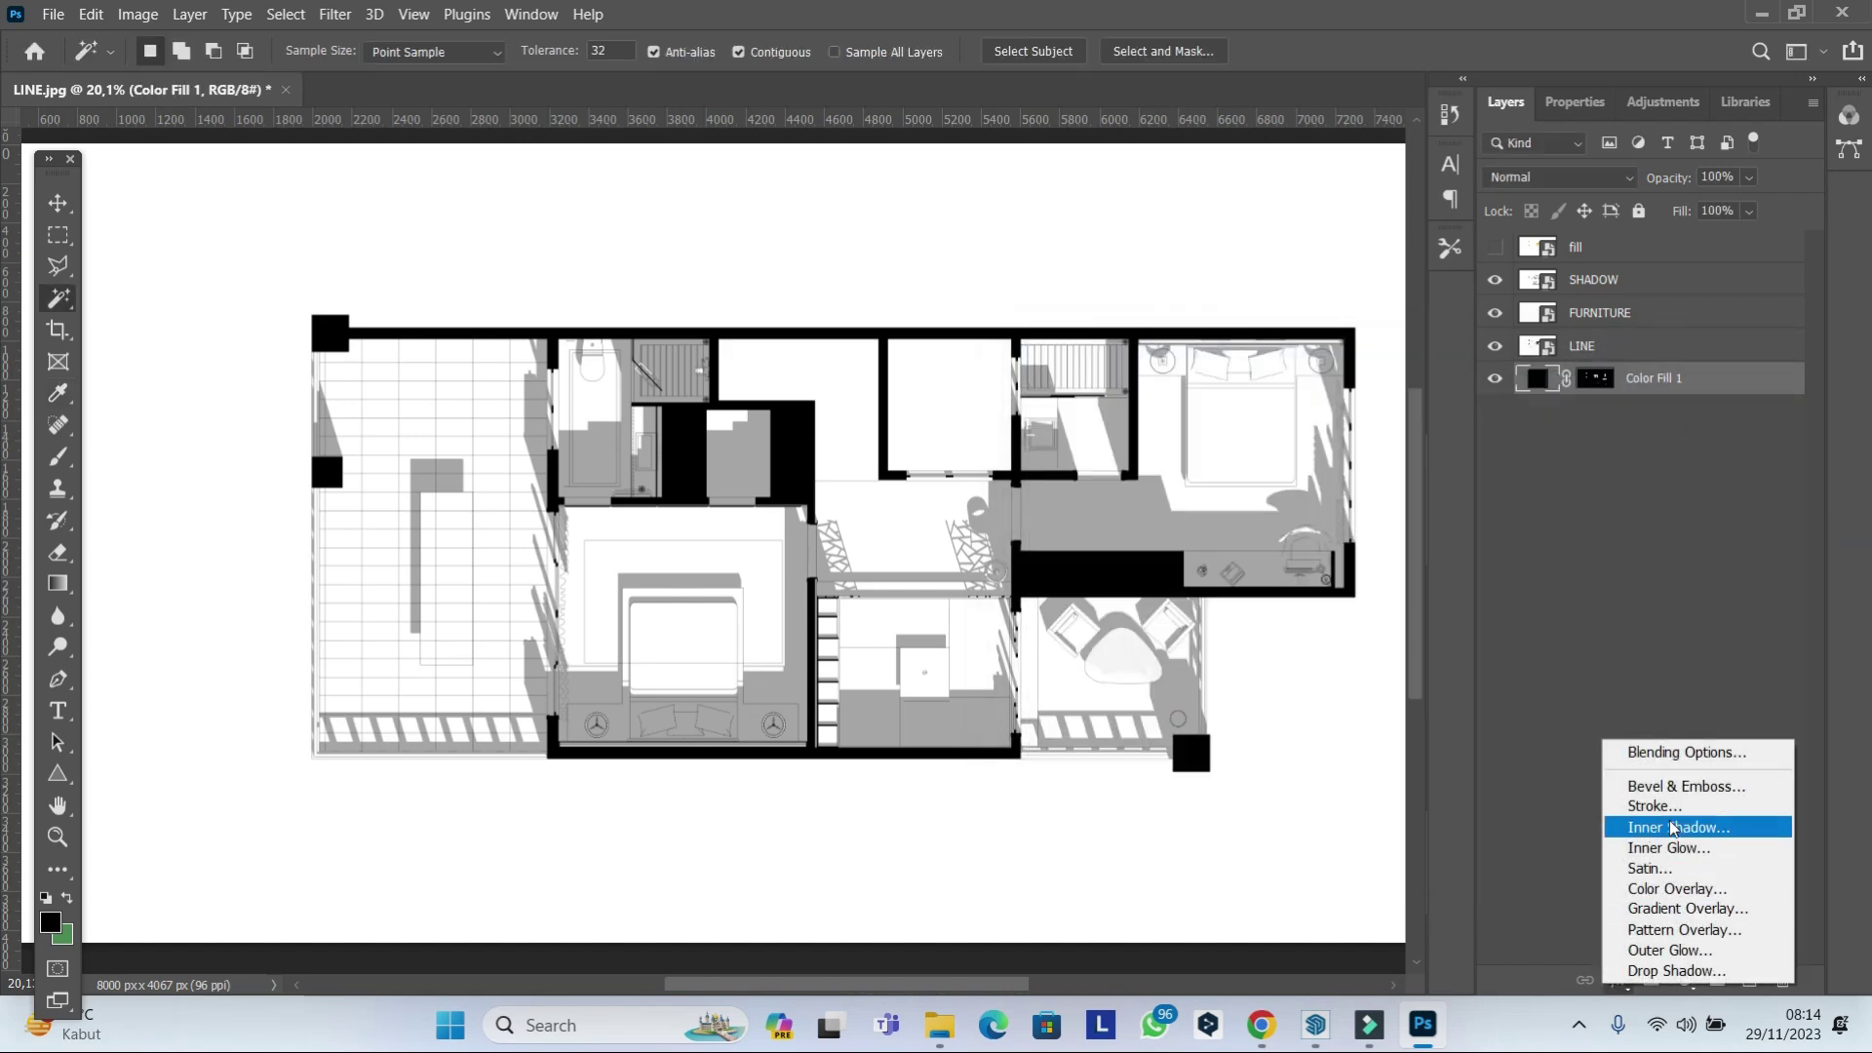
pyautogui.click(1702, 973)
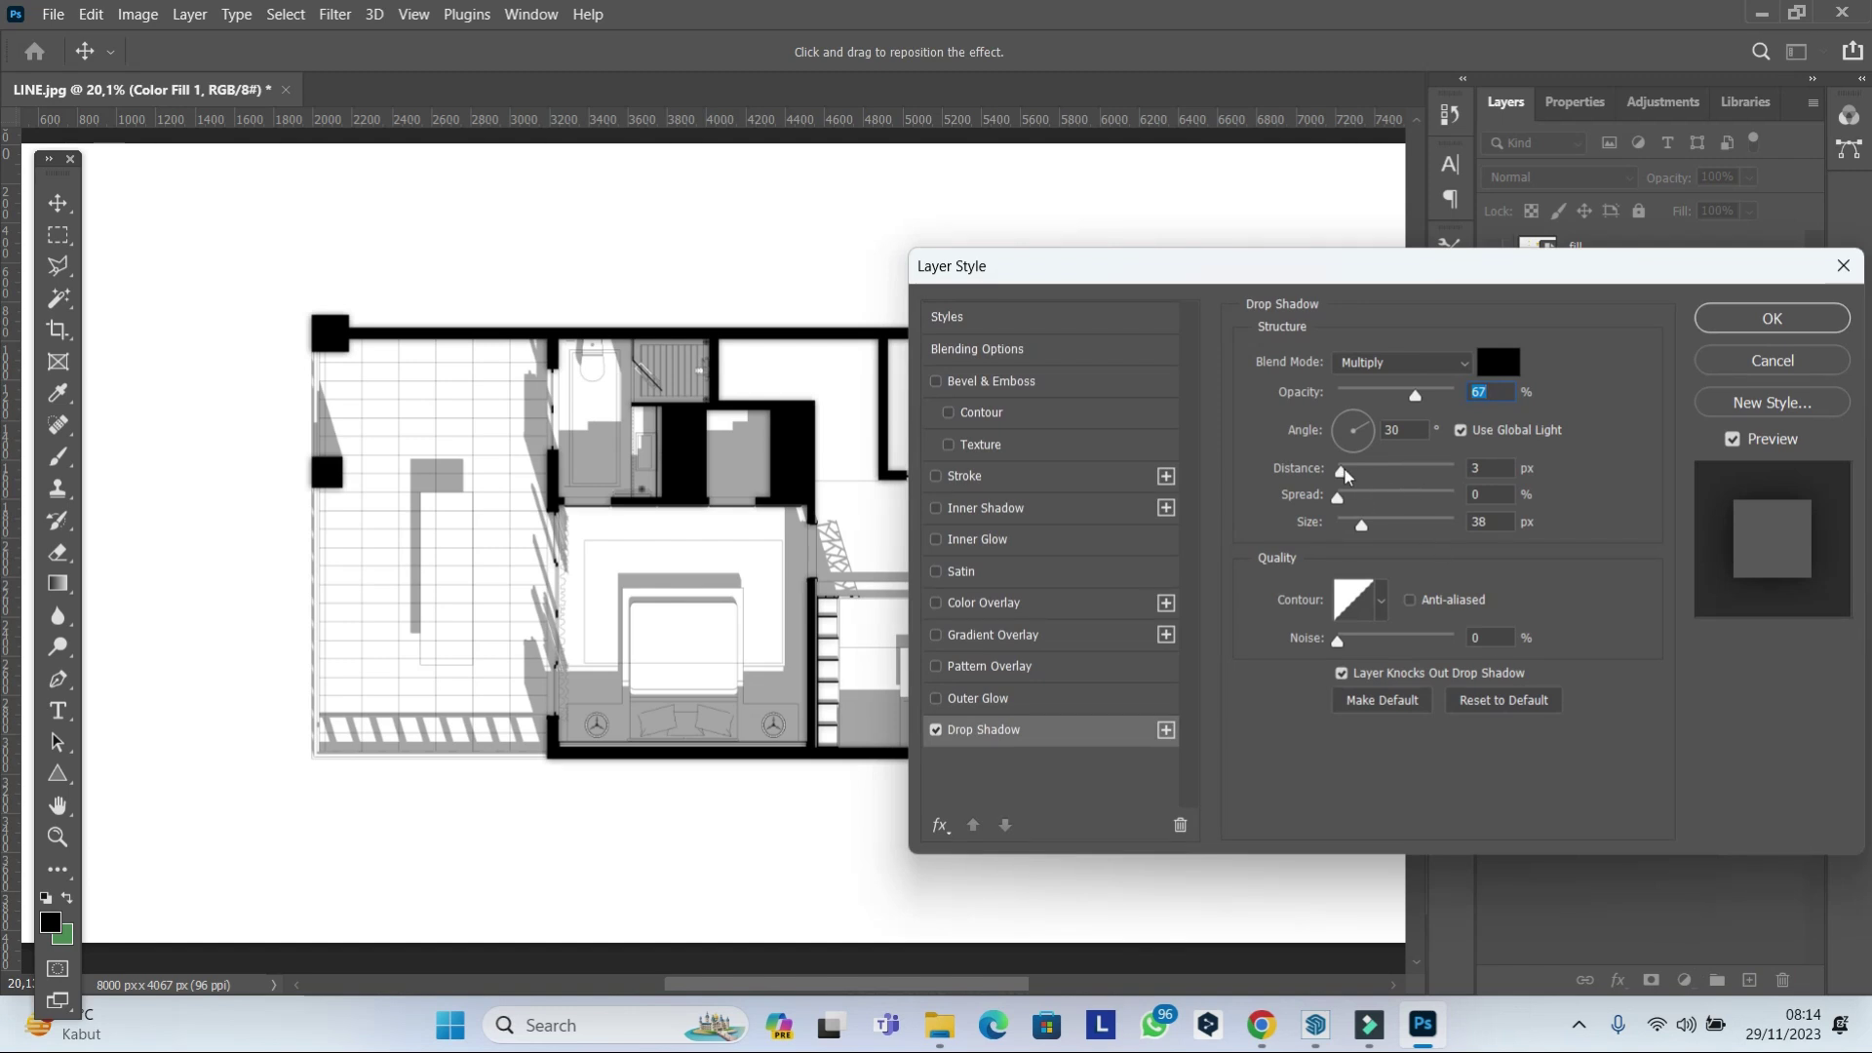
pyautogui.click(1373, 526)
pyautogui.moveTo(1362, 527); pyautogui.dragTo(1377, 528)
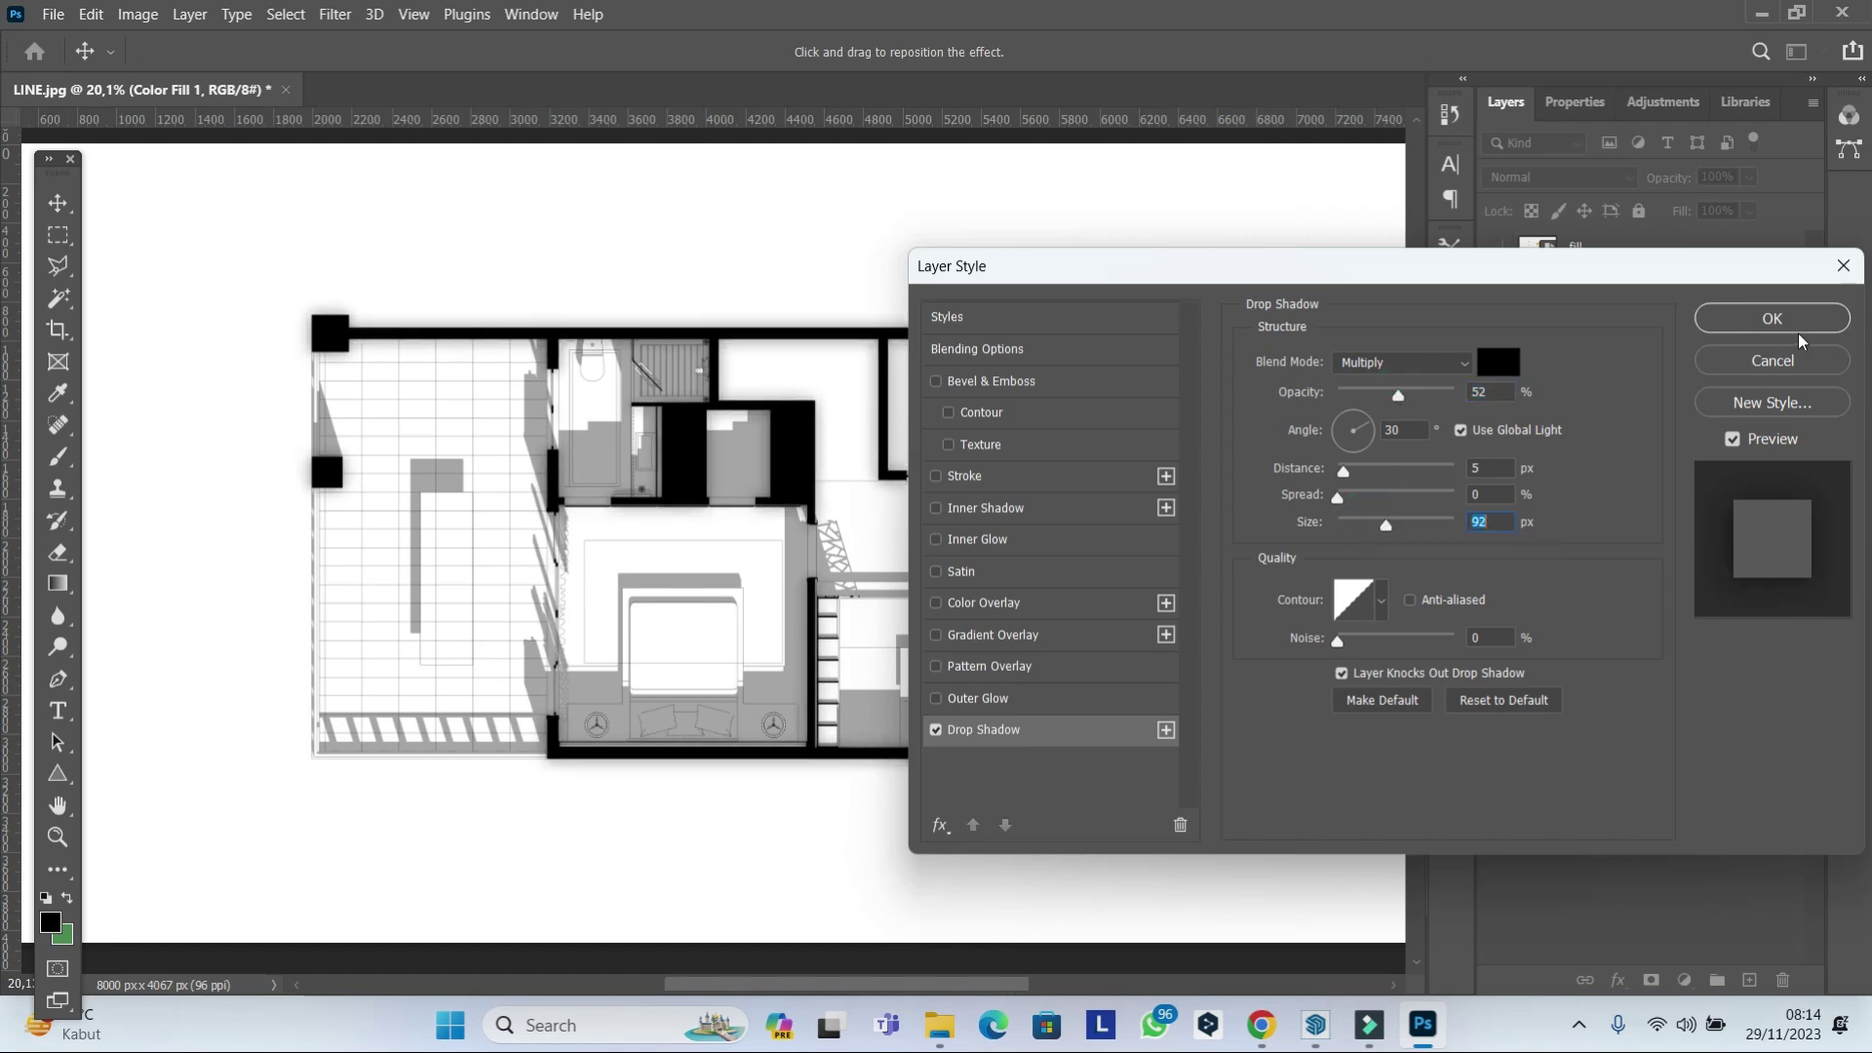
pyautogui.click(1771, 318)
pyautogui.press('w')
pyautogui.hotkey('ctrl', '0')
# Crop to a 5:7 portrait frame, rotating the plan -90° upright with margin around it.
pyautogui.click(58, 330)
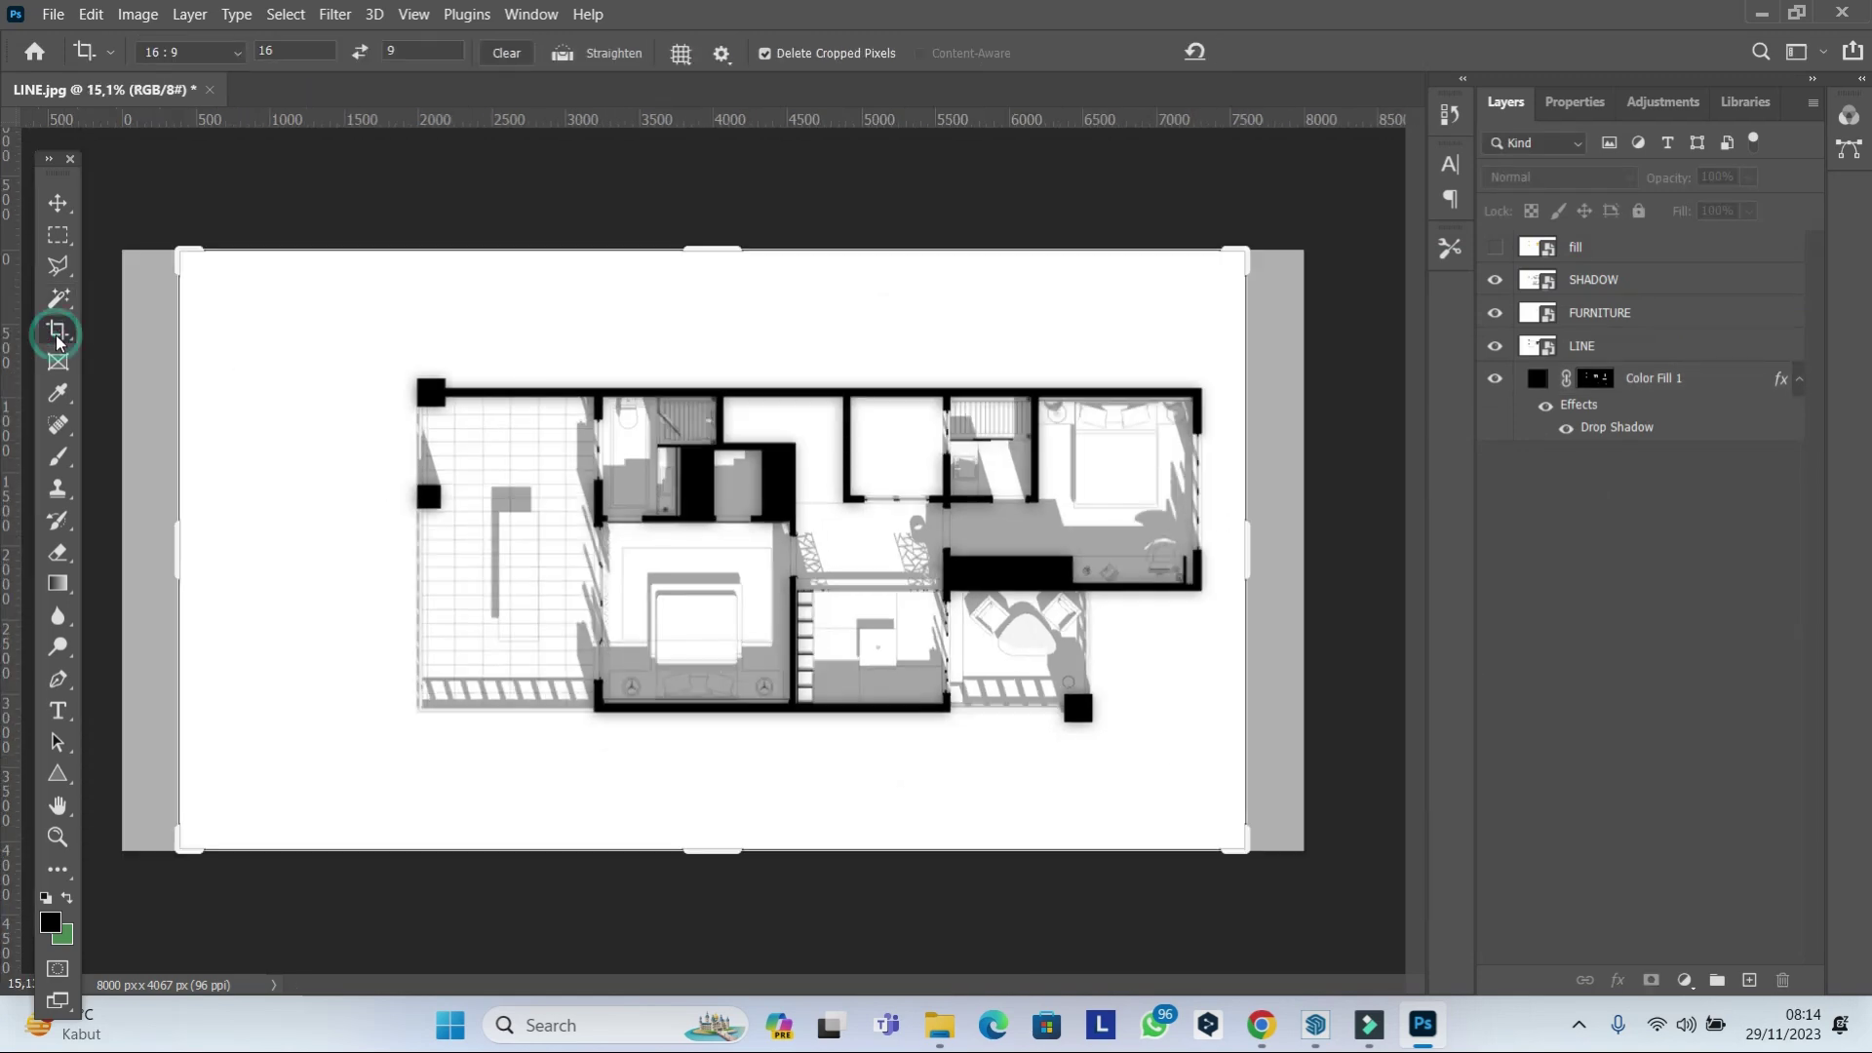
pyautogui.click(232, 56)
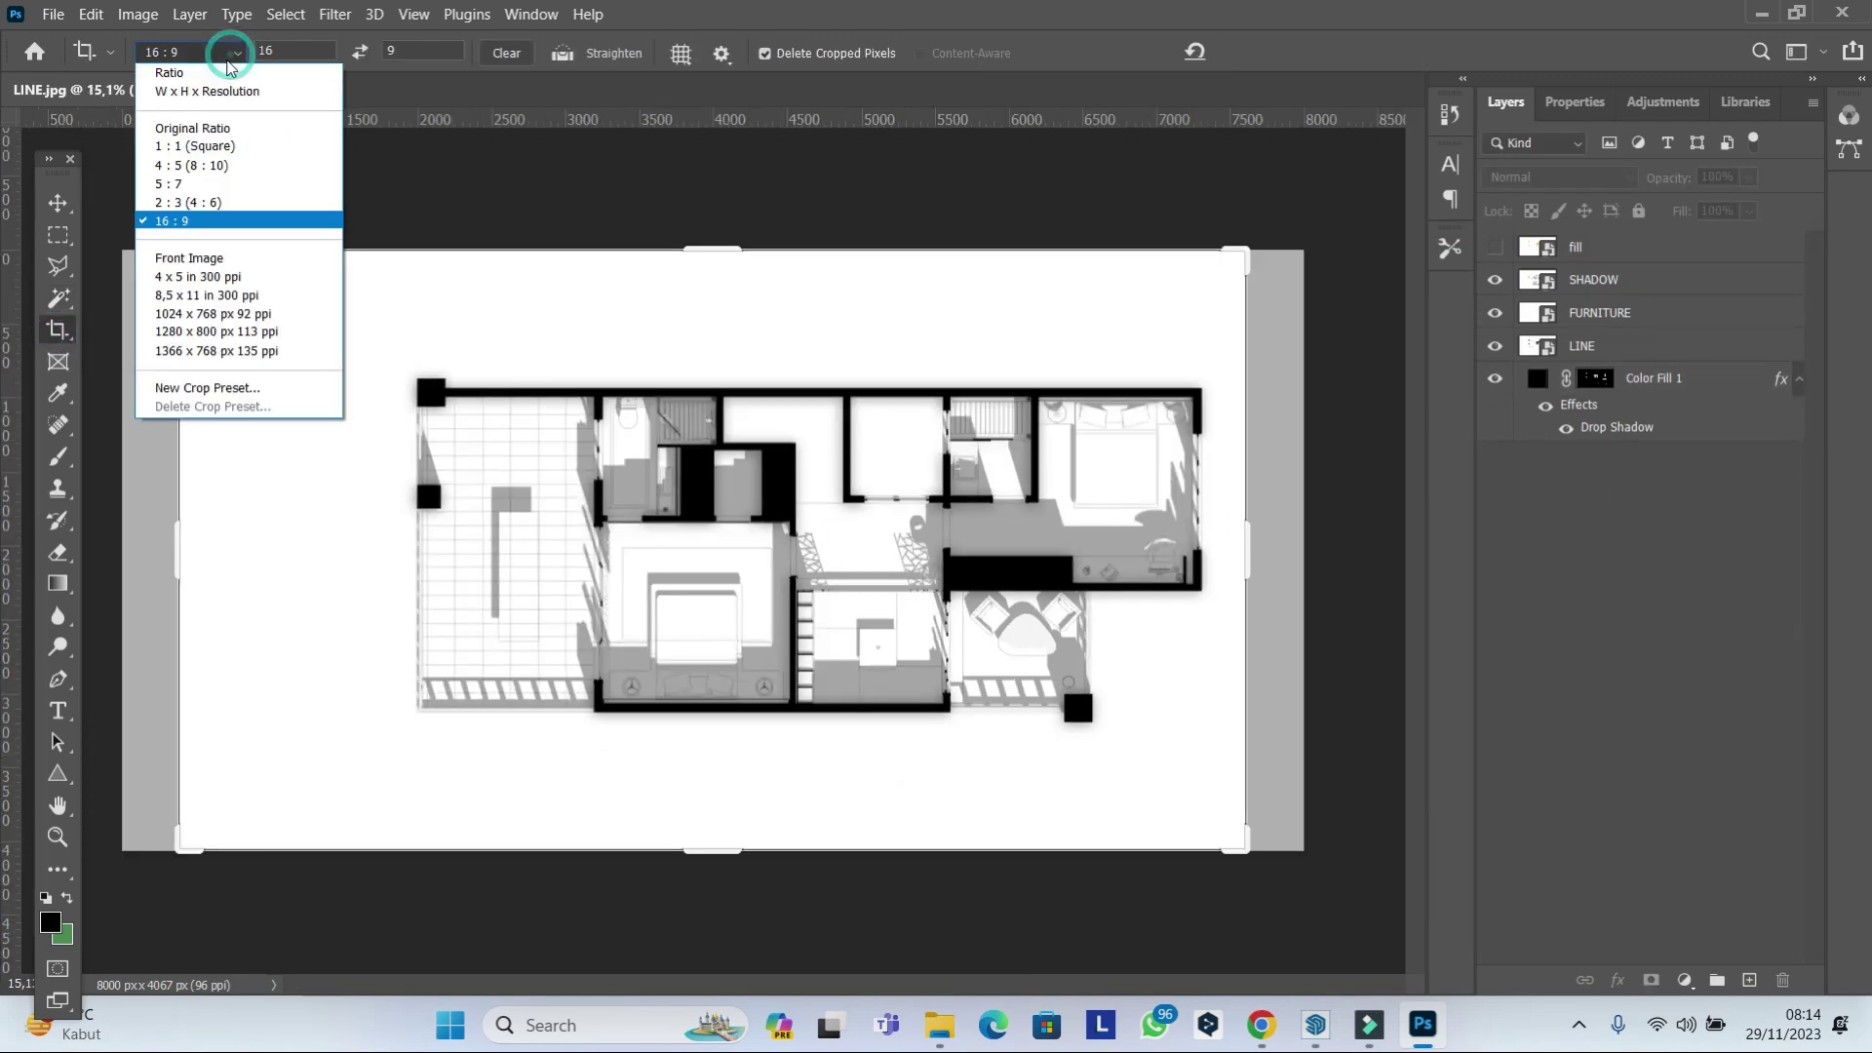
pyautogui.click(214, 185)
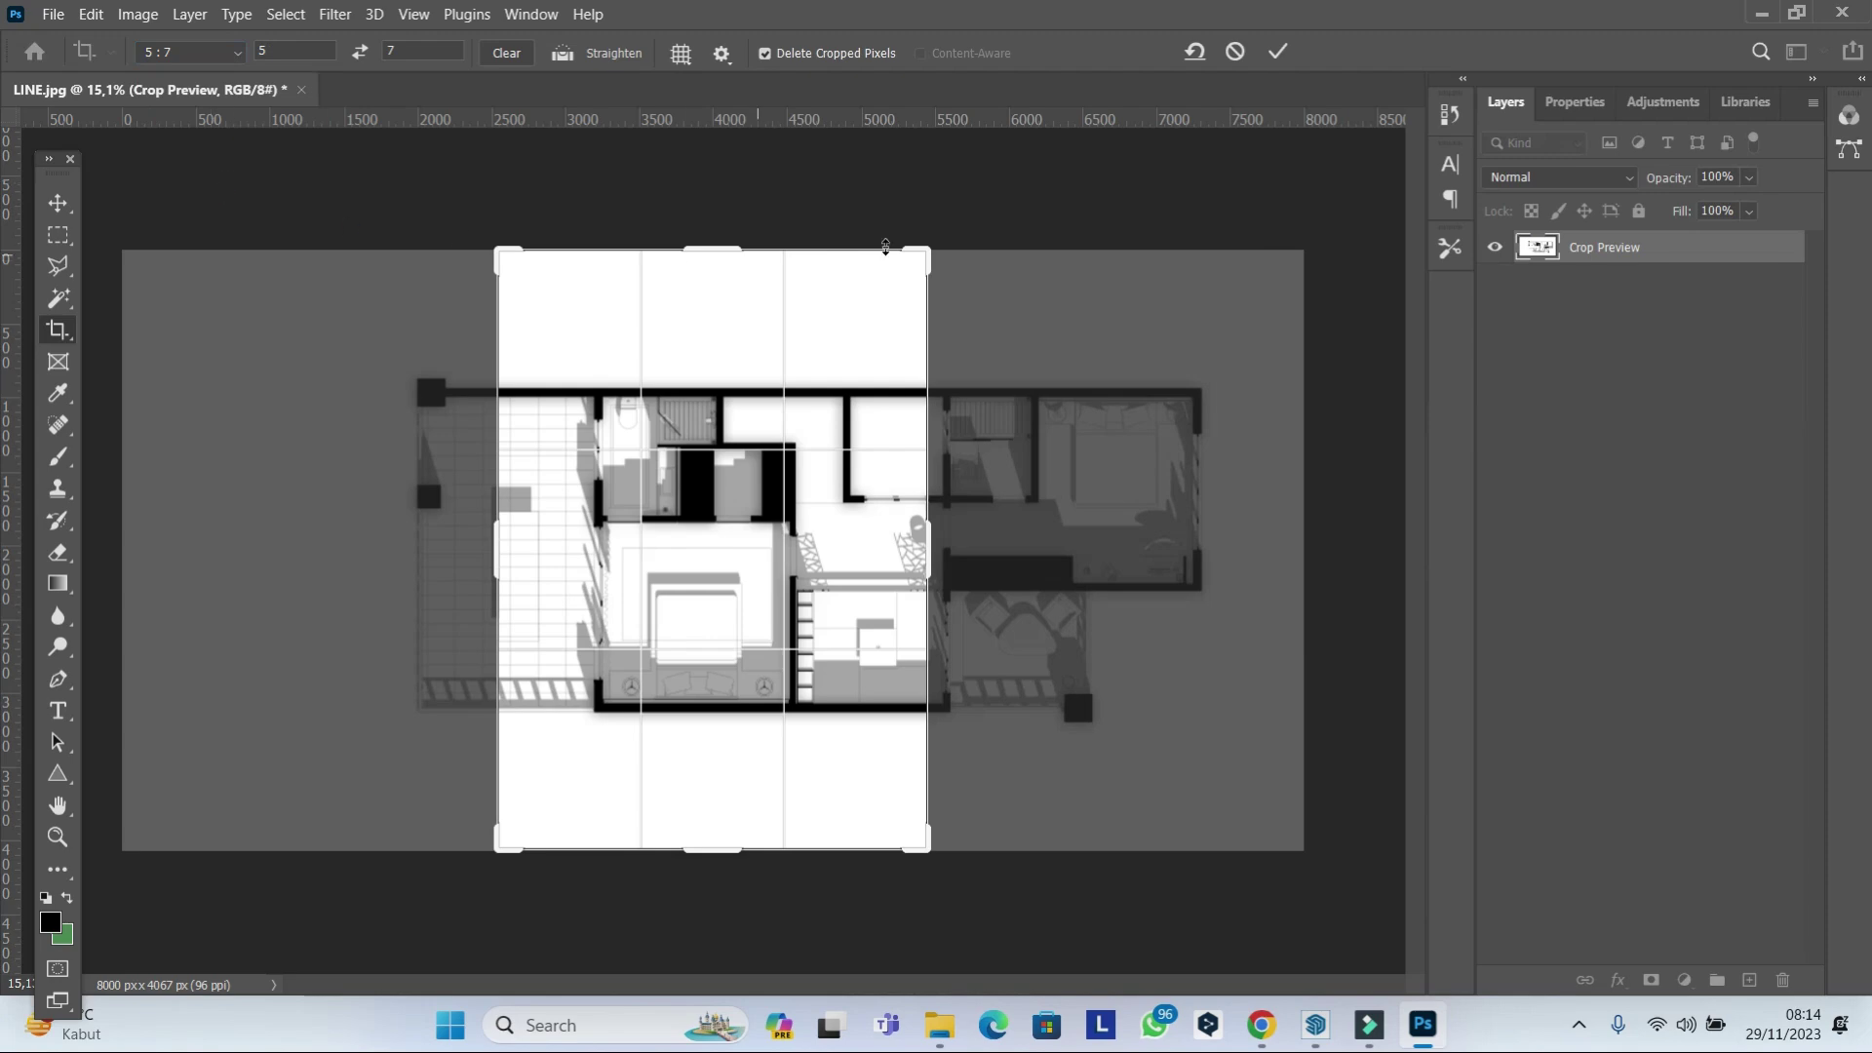
pyautogui.moveTo(954, 238); pyautogui.dragTo(308, 237)
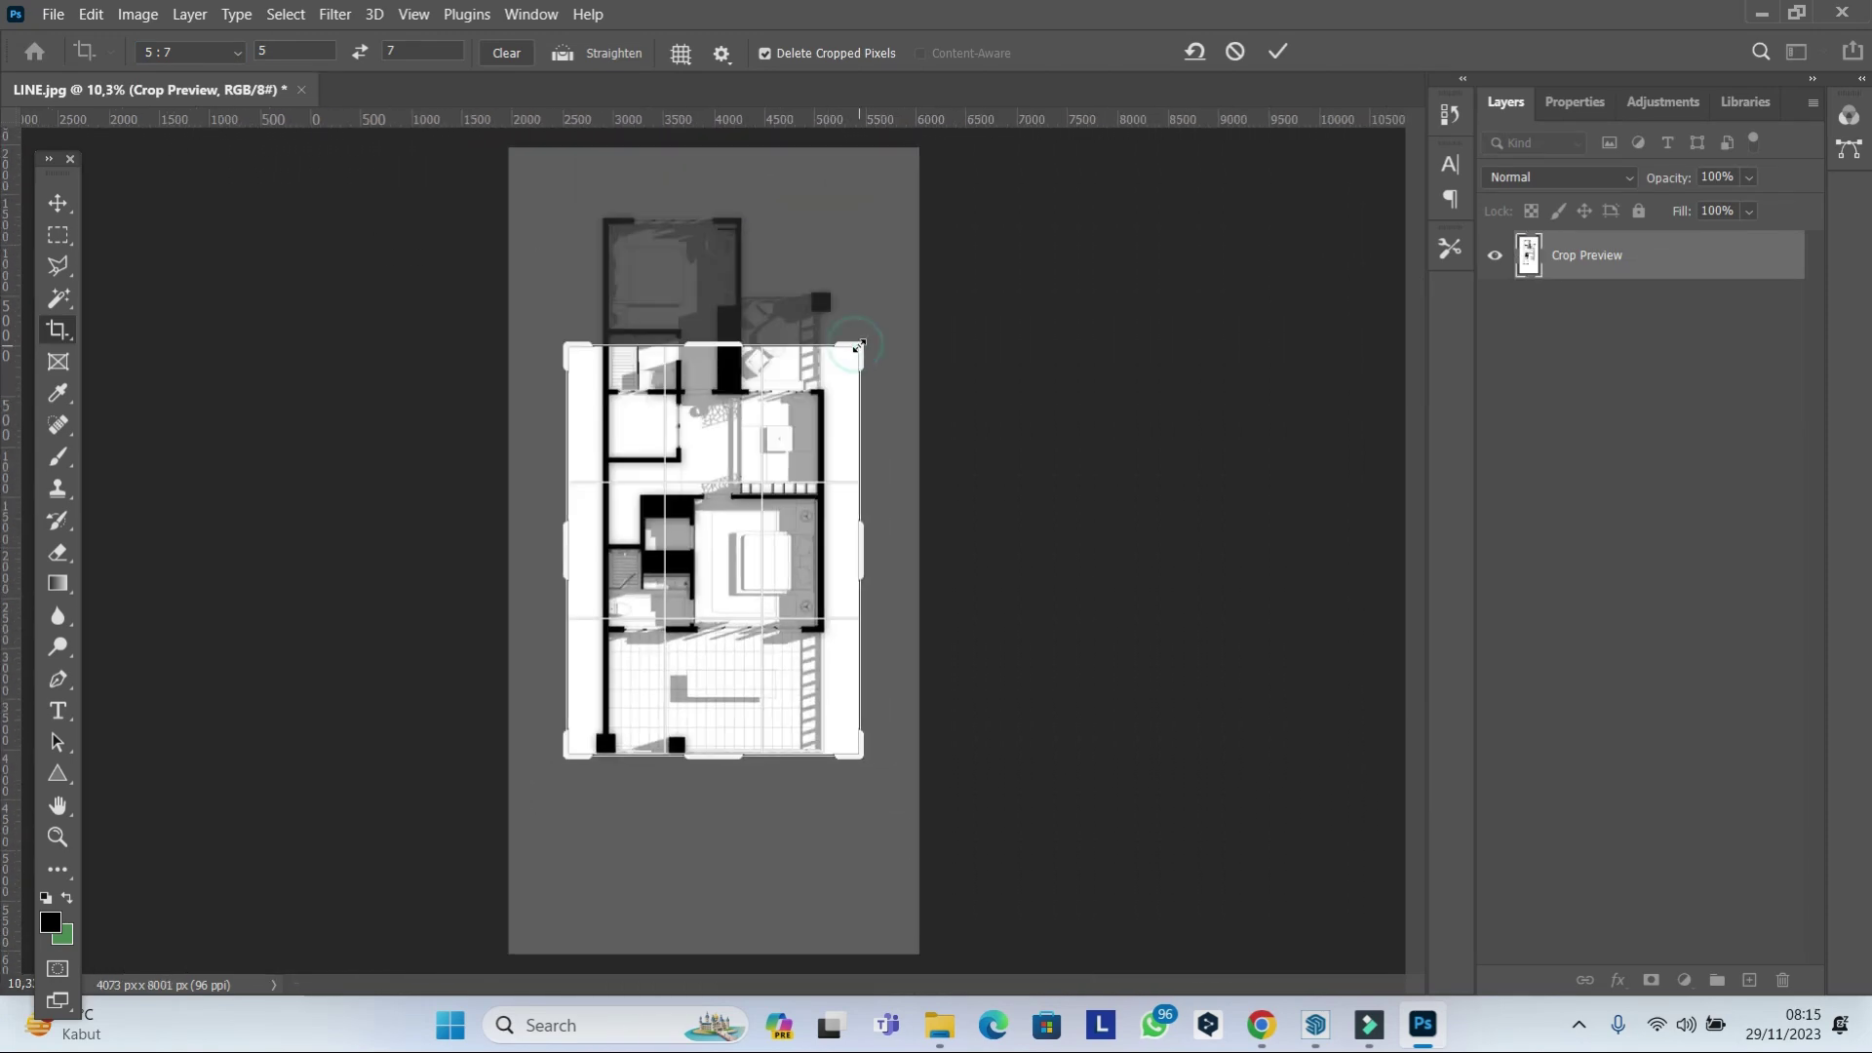
pyautogui.moveTo(859, 346); pyautogui.dragTo(986, 166)
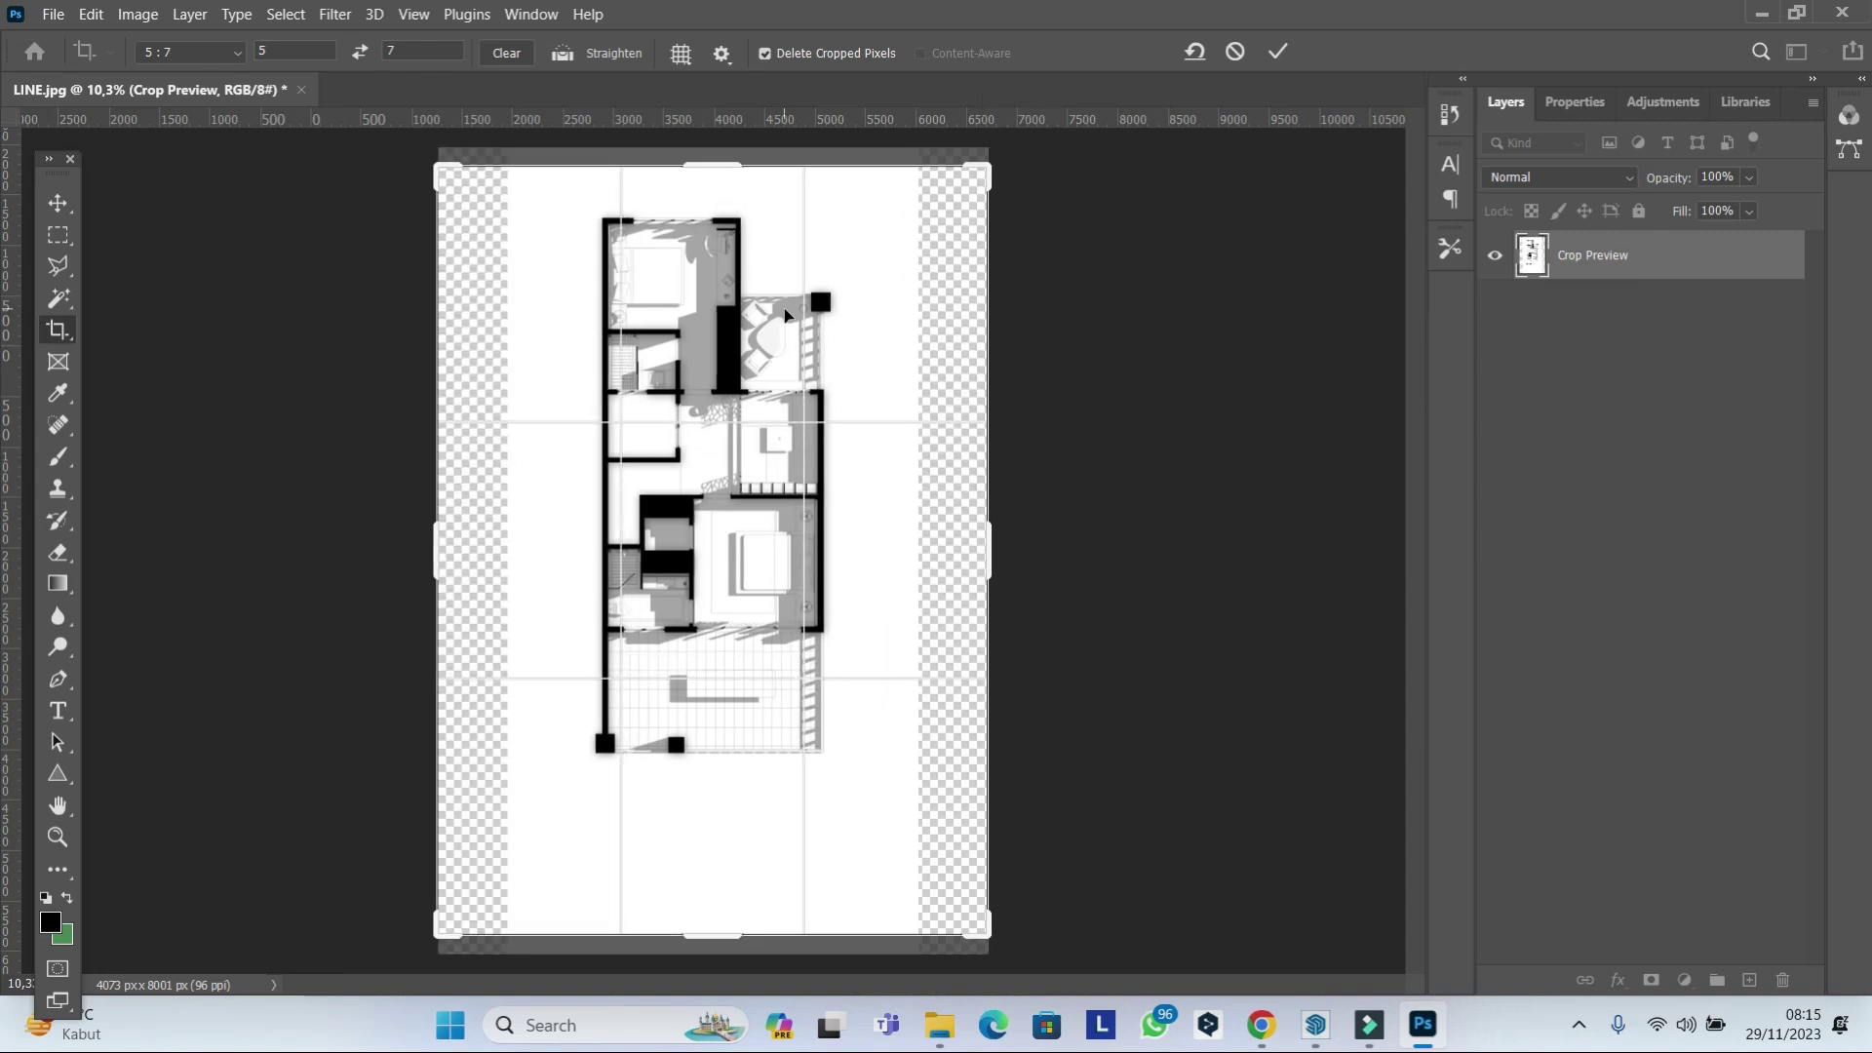
pyautogui.moveTo(785, 314); pyautogui.dragTo(788, 348)
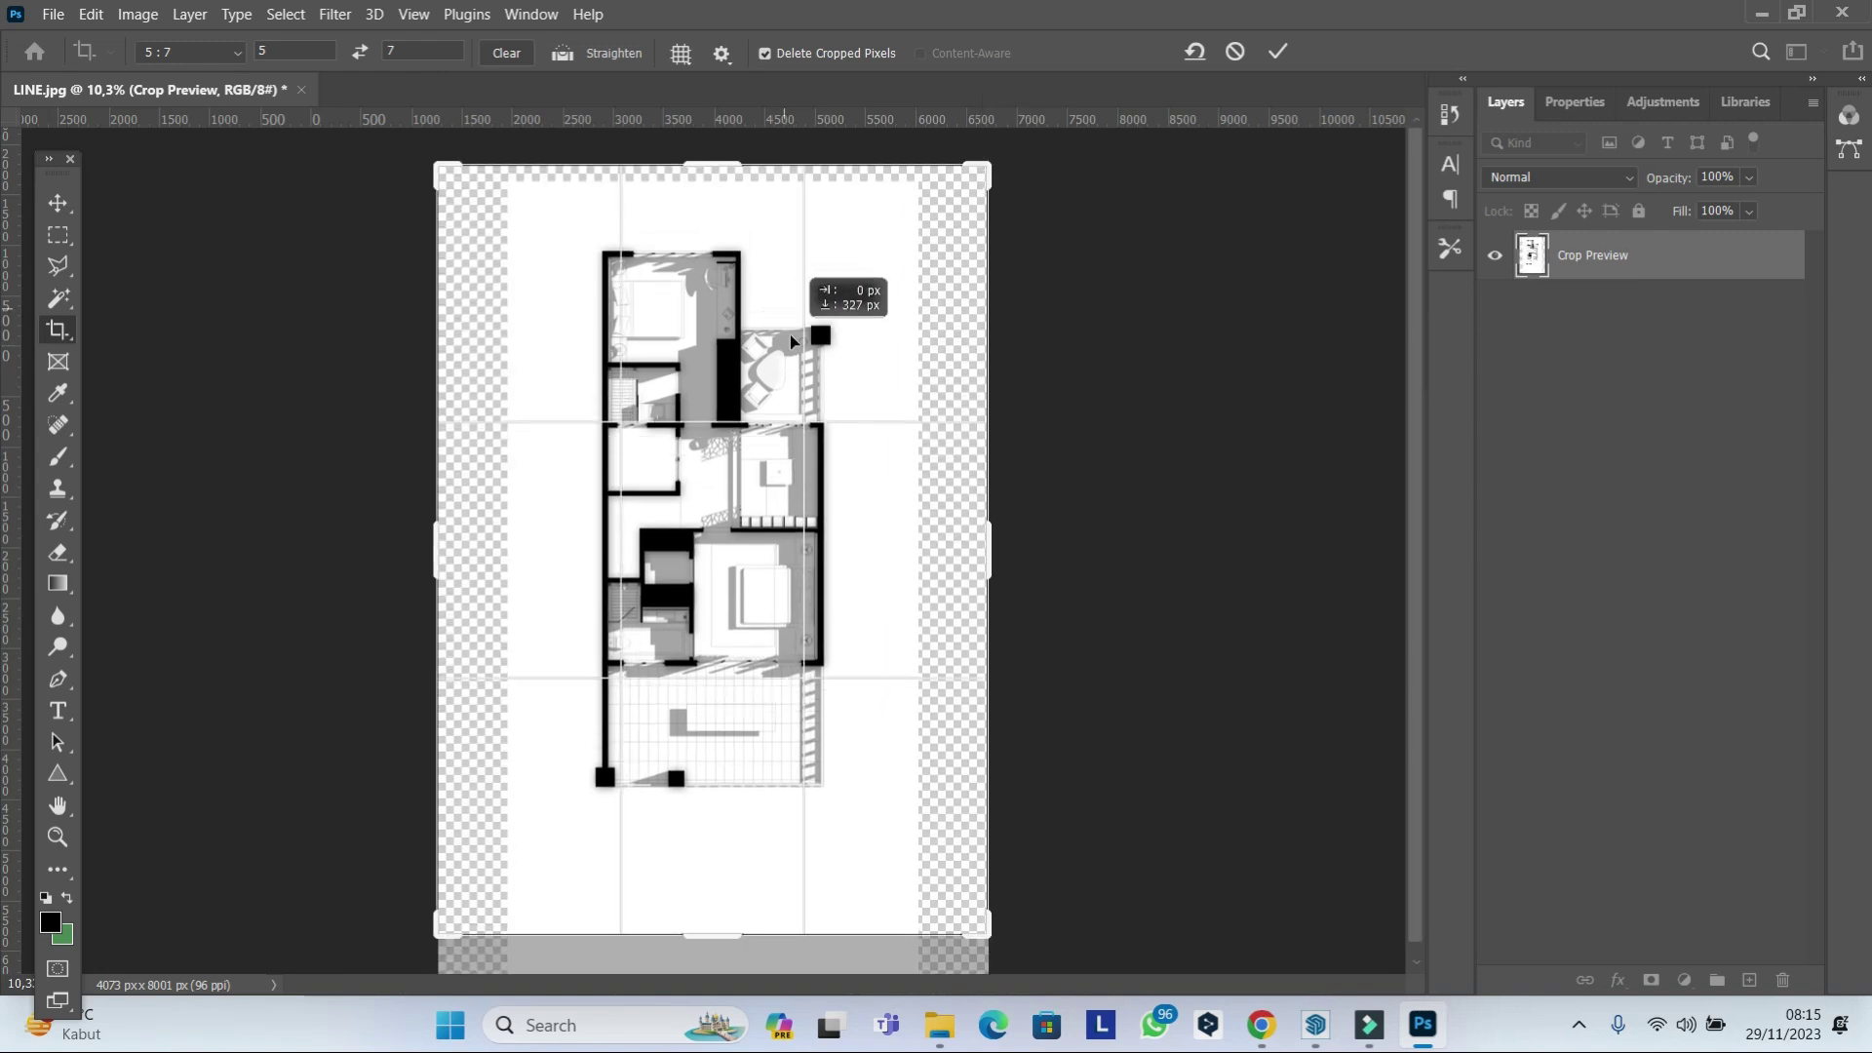
pyautogui.click(1277, 51)
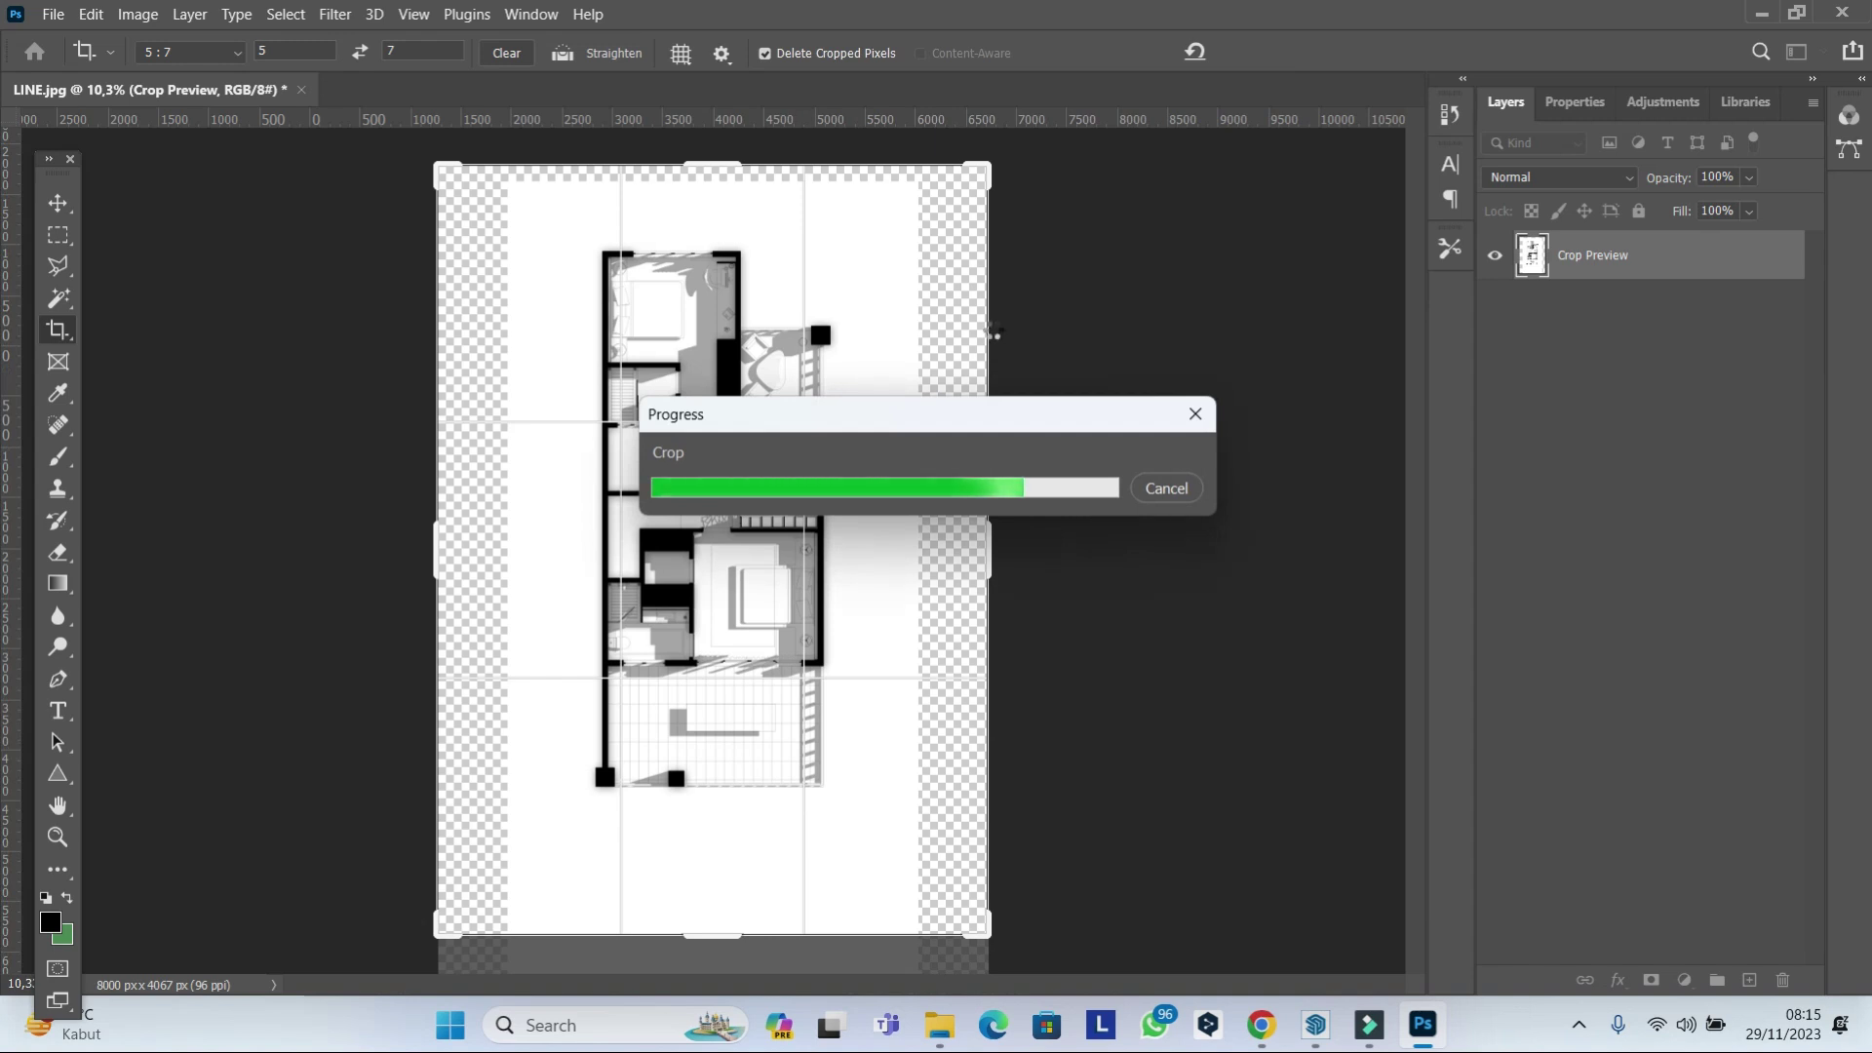
# Add a new Solid Color fill layer and move Color Fill 2 to the bottom of the stack.
pyautogui.click(1684, 981)
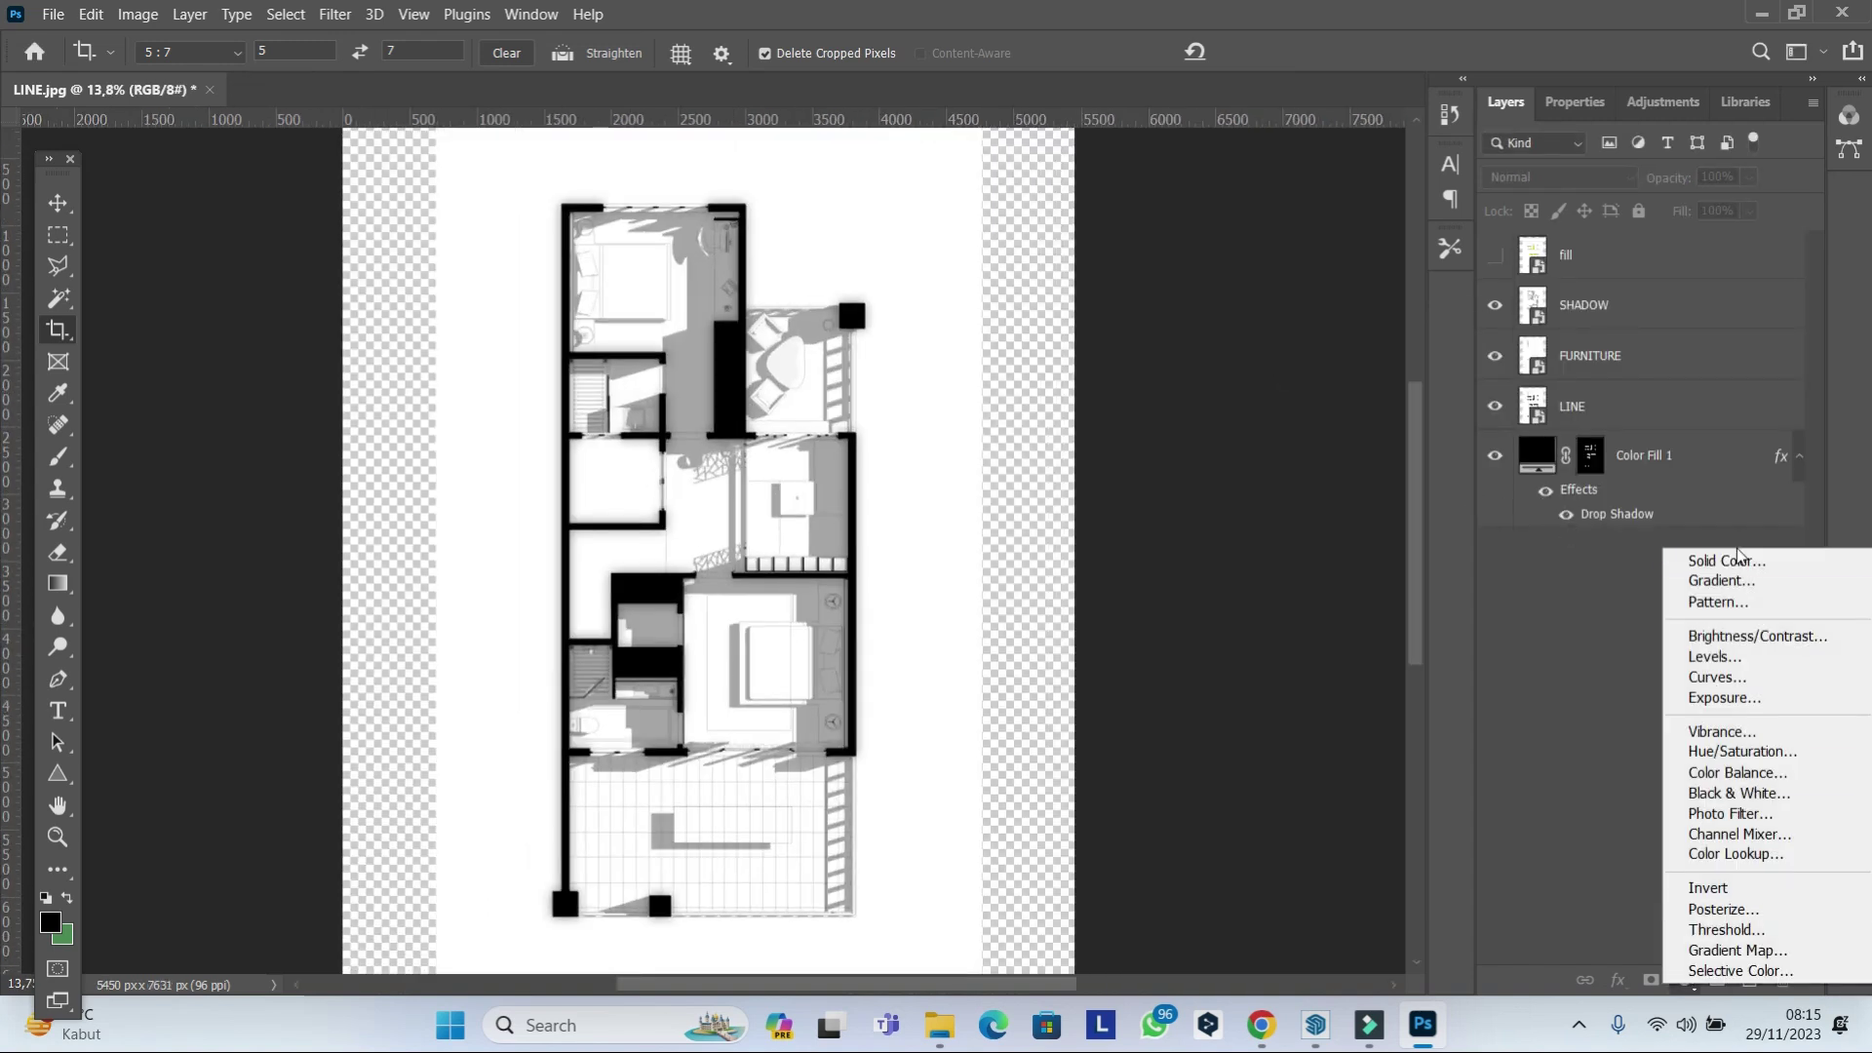
pyautogui.click(1716, 559)
pyautogui.click(1370, 603)
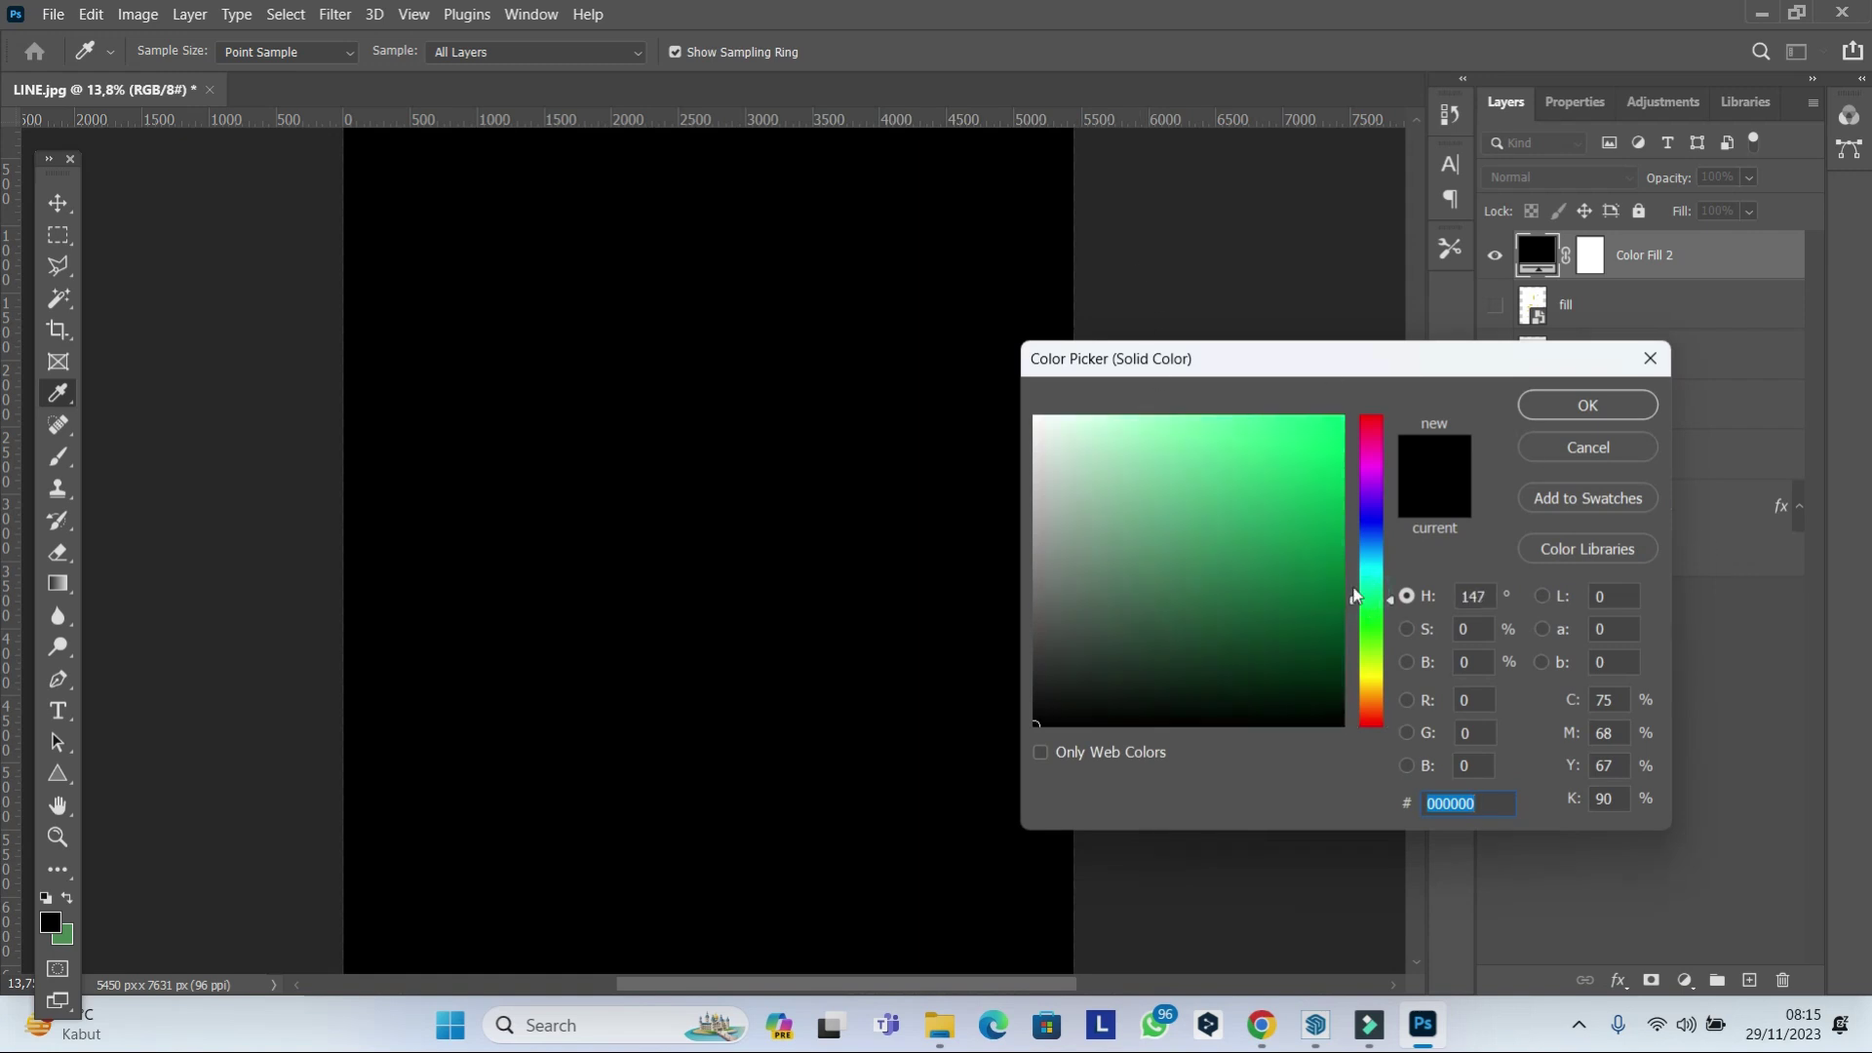
pyautogui.click(1108, 447)
pyautogui.click(1587, 404)
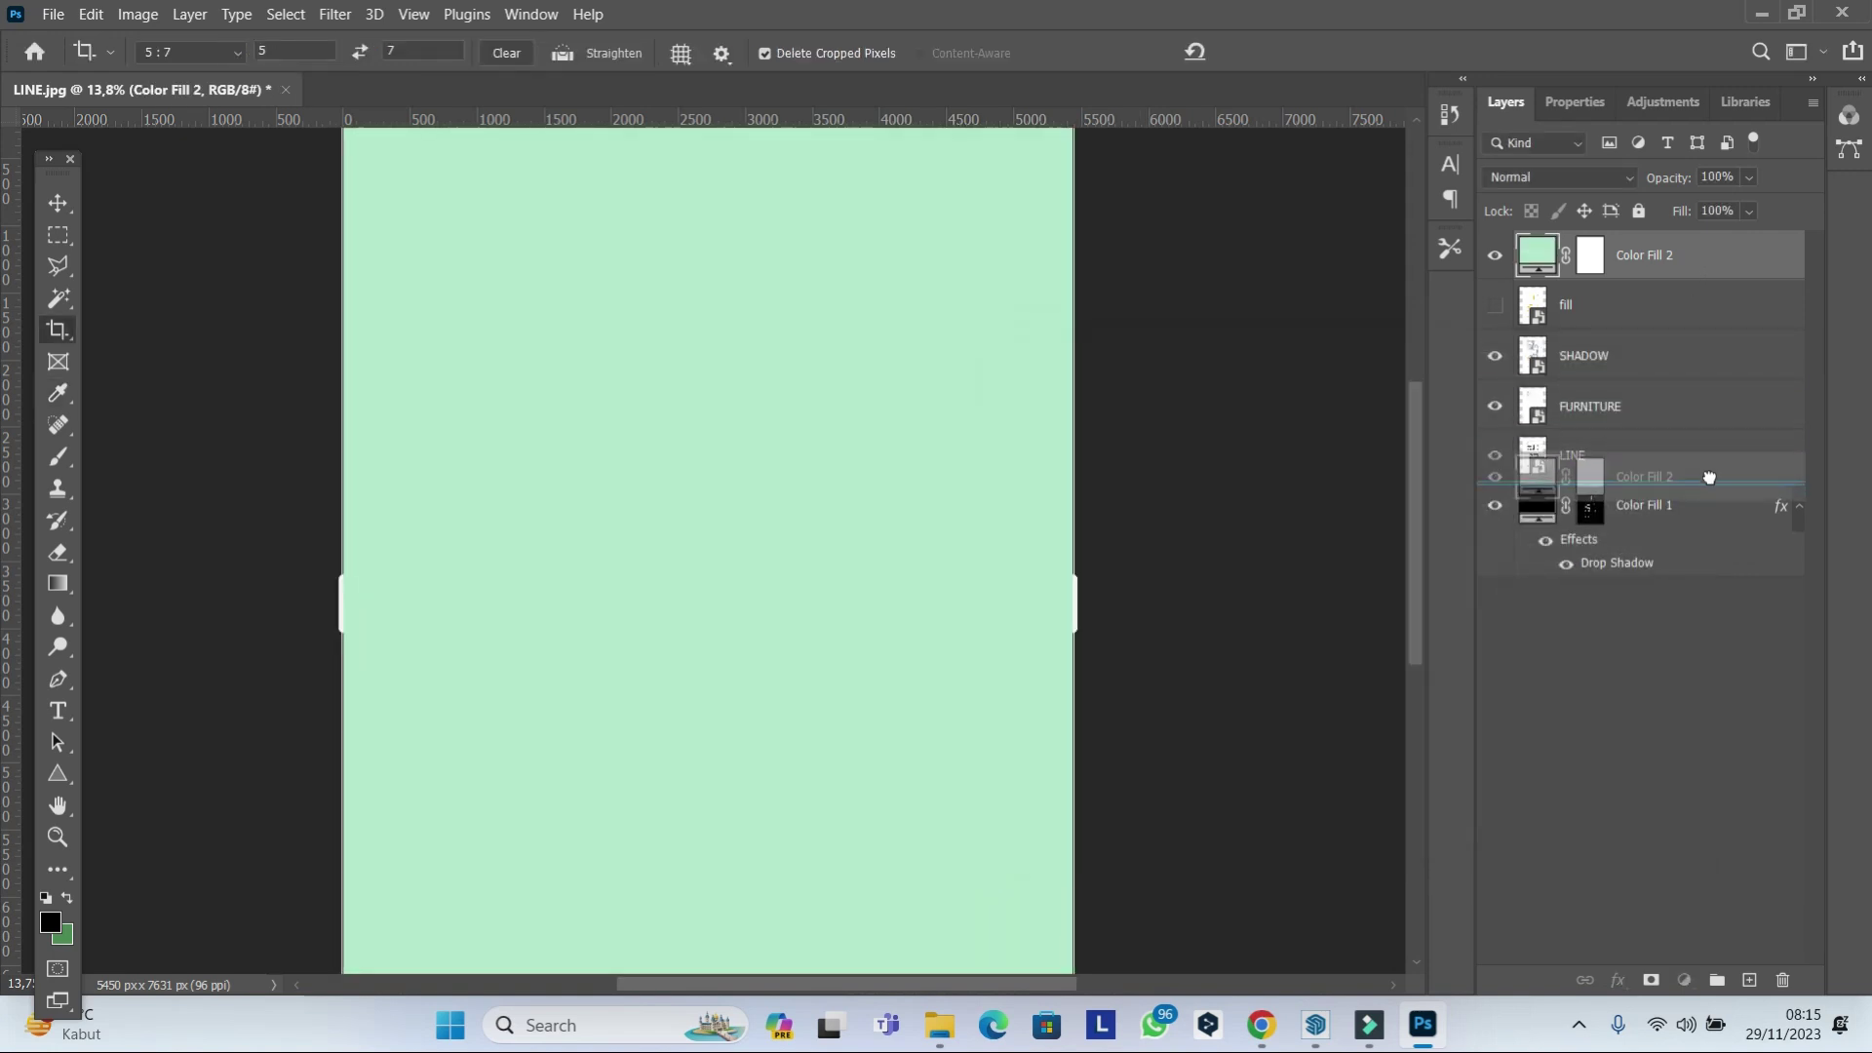
pyautogui.moveTo(1699, 261); pyautogui.dragTo(1716, 572)
# Change Color Fill 2's colour to beige #e8d6b3.
pyautogui.scroll(-1, 1120, 385)
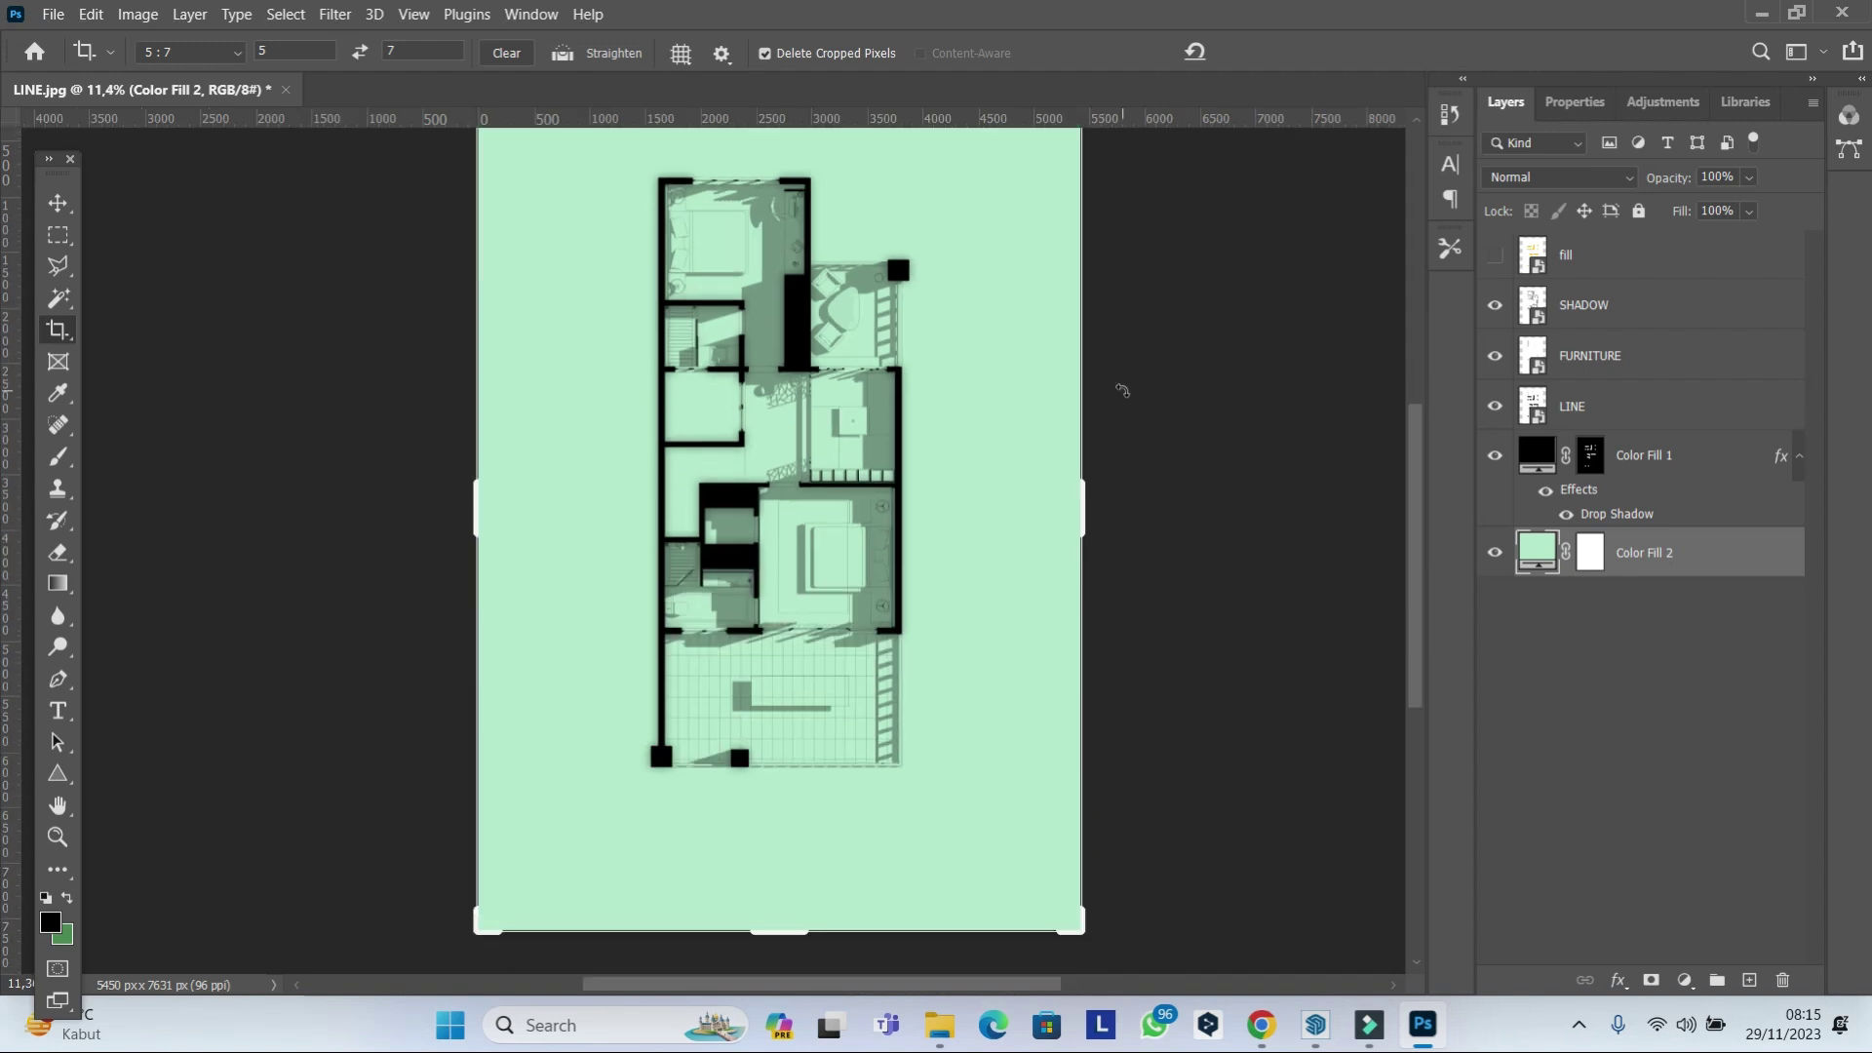
pyautogui.scroll(-1, 1066, 464)
pyautogui.doubleClick(1540, 558)
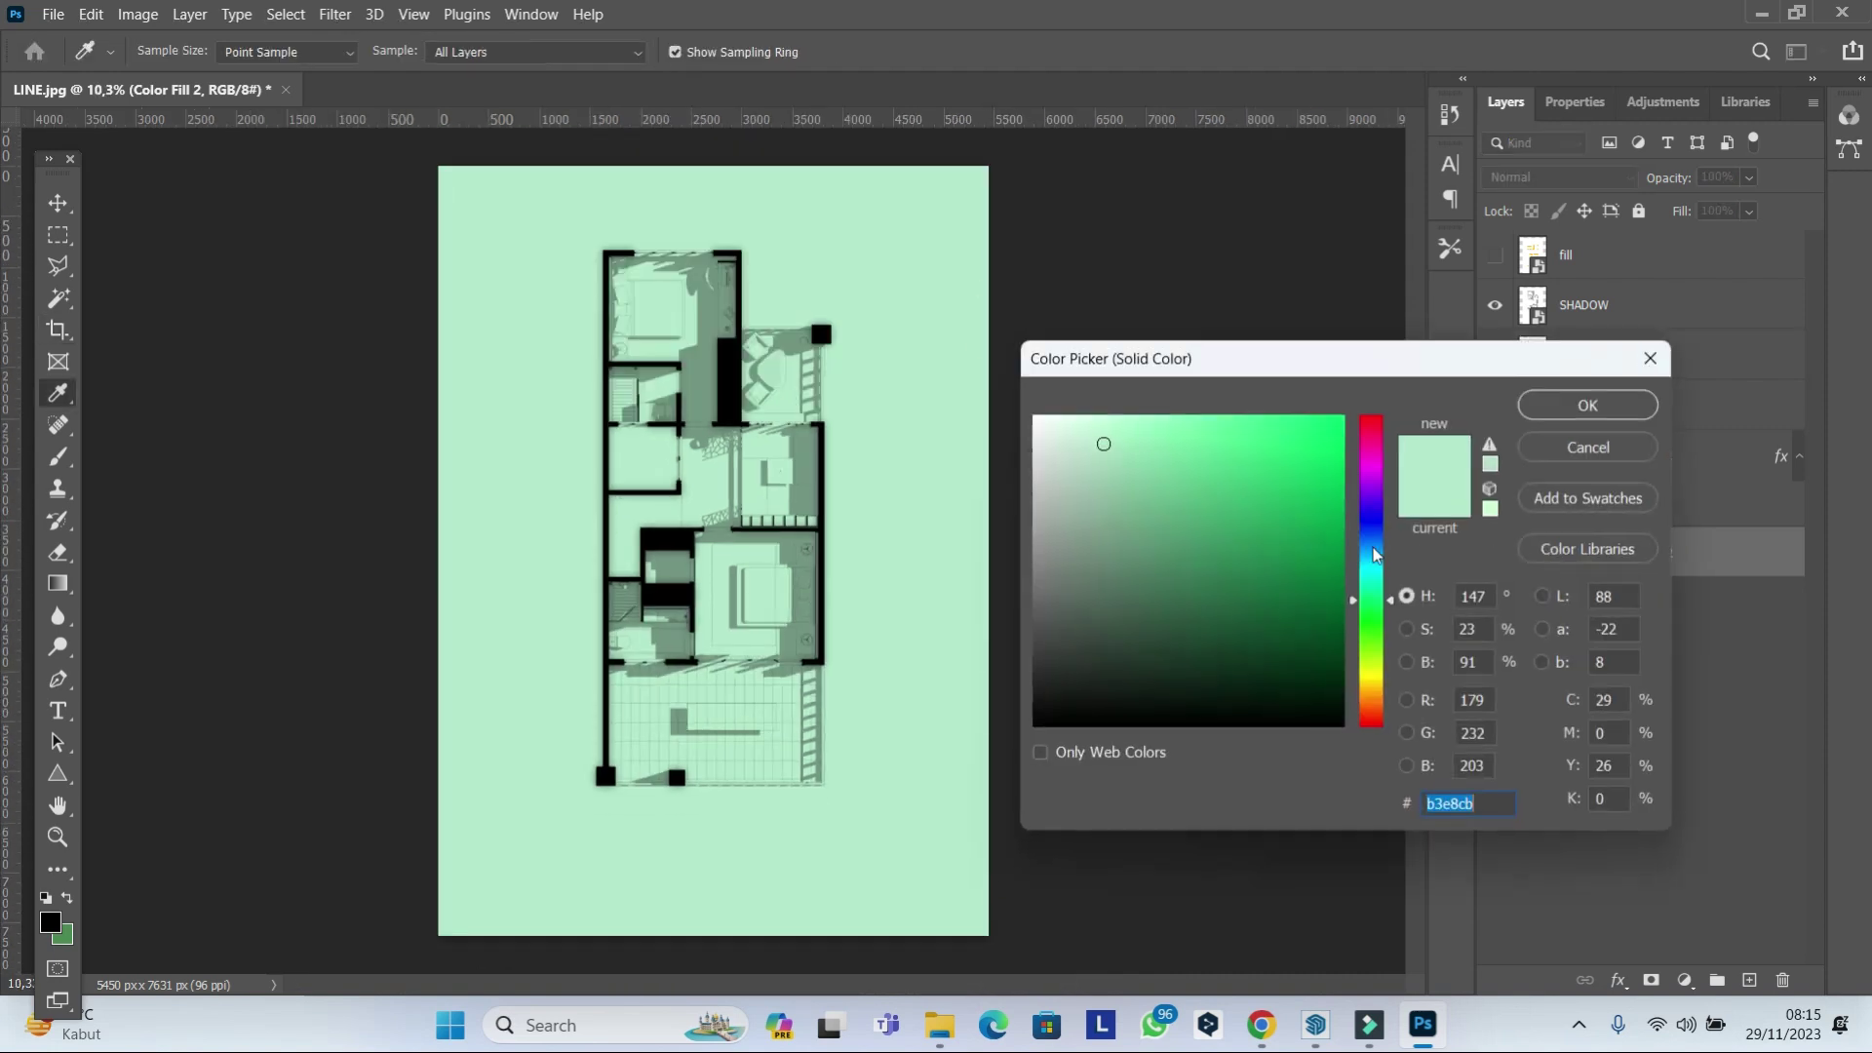
pyautogui.click(1370, 697)
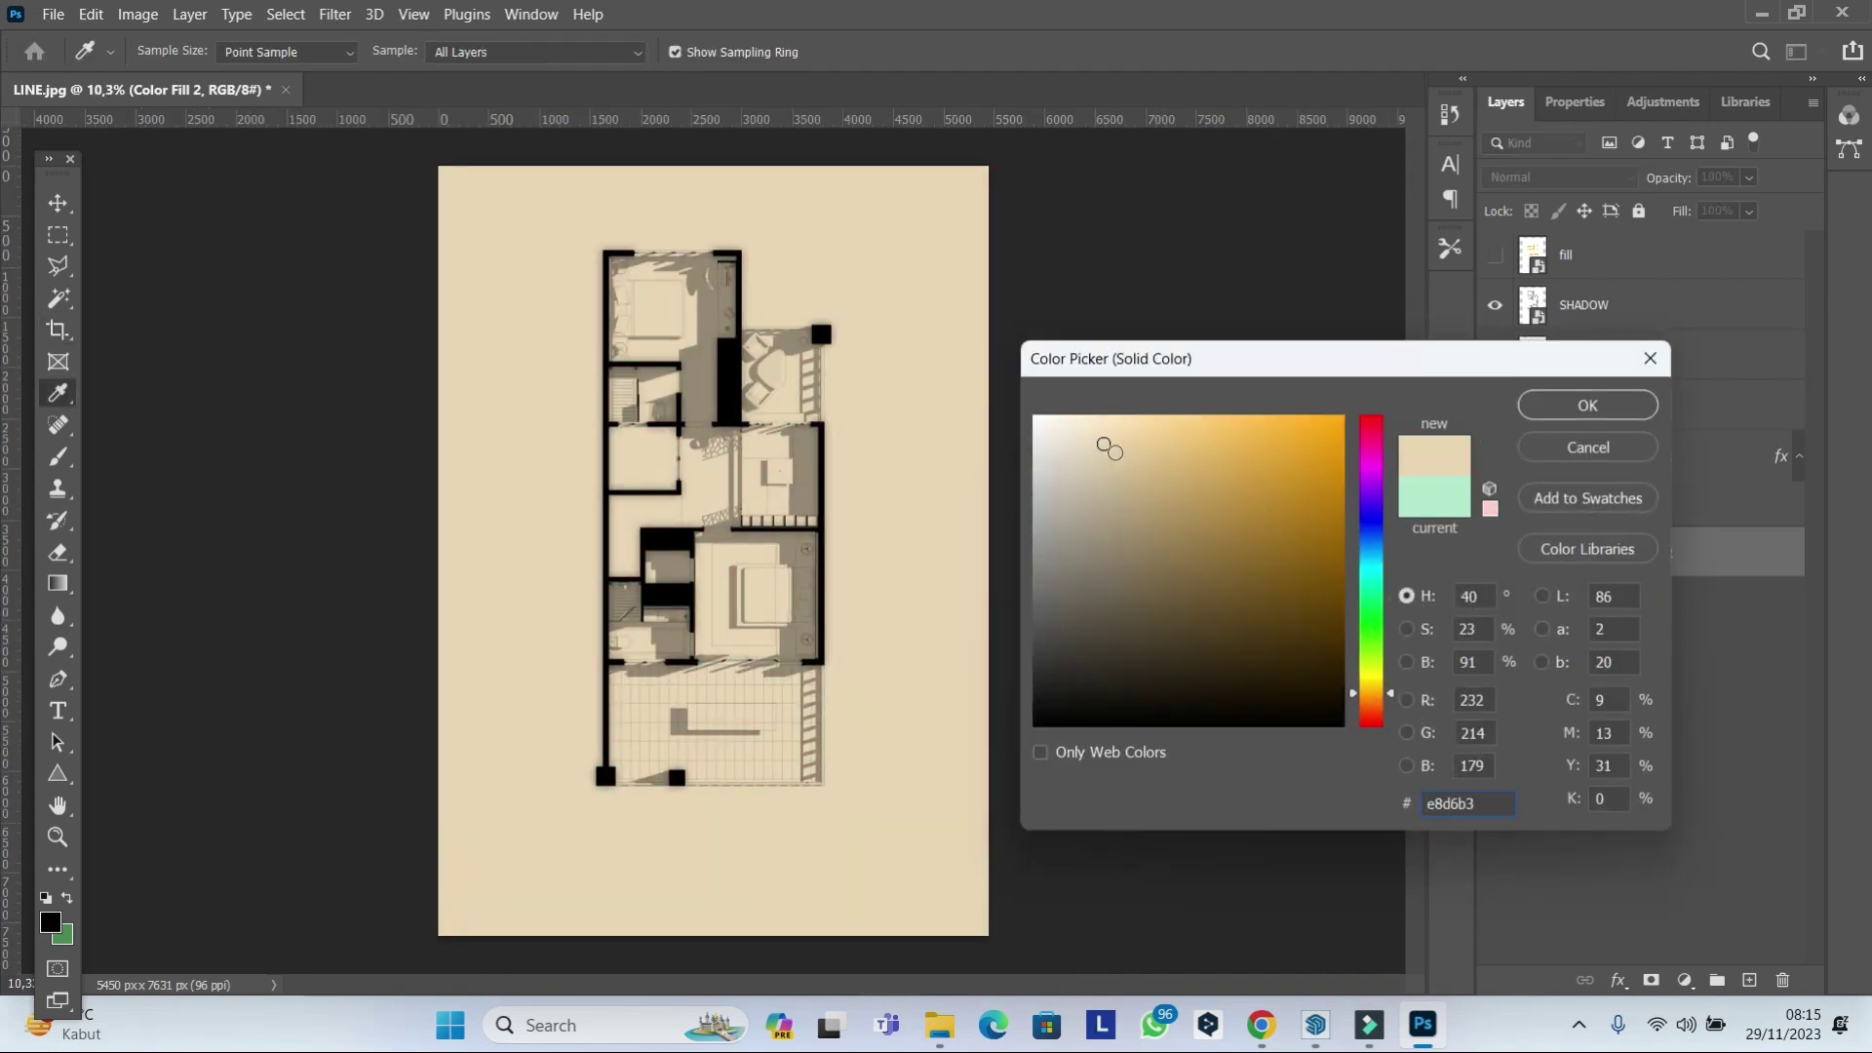
pyautogui.press('Return')
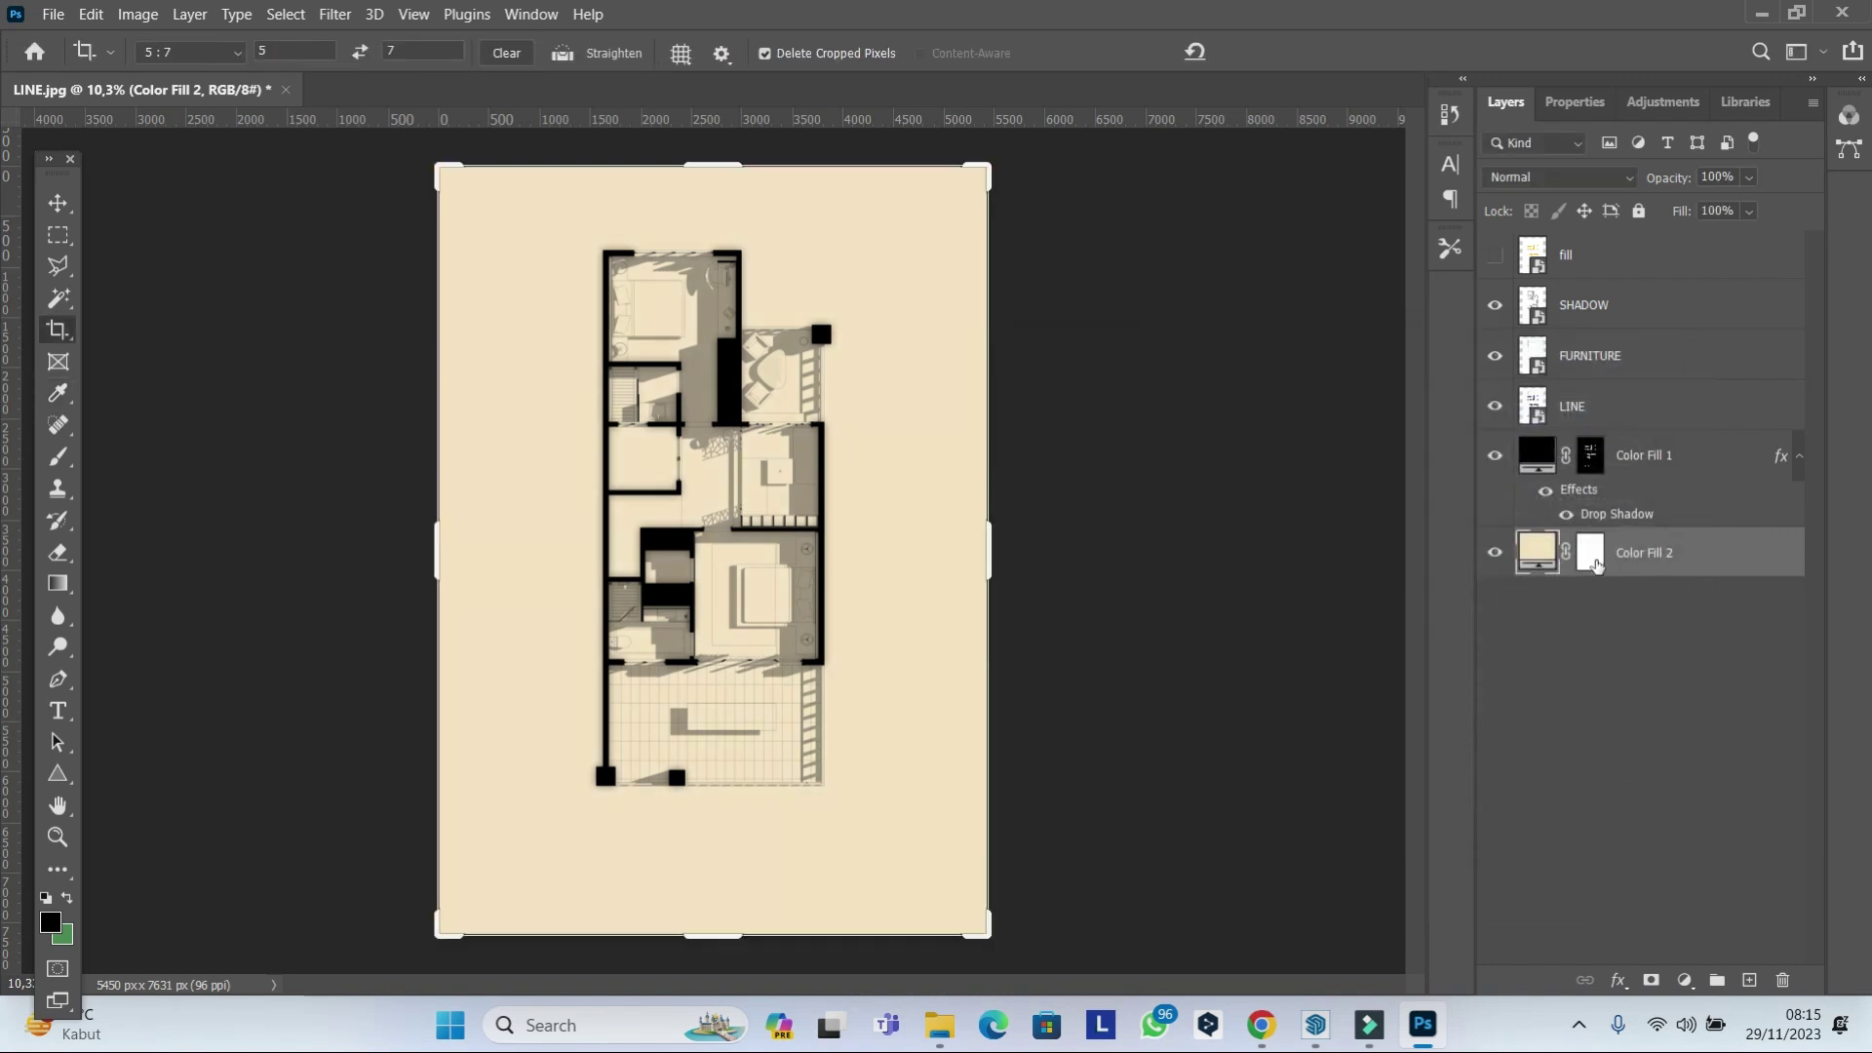
pyautogui.click(59, 296)
# Paint Color Fill 2's mask to clear the beige from inside the floor plan and terrace.
pyautogui.click(1600, 425)
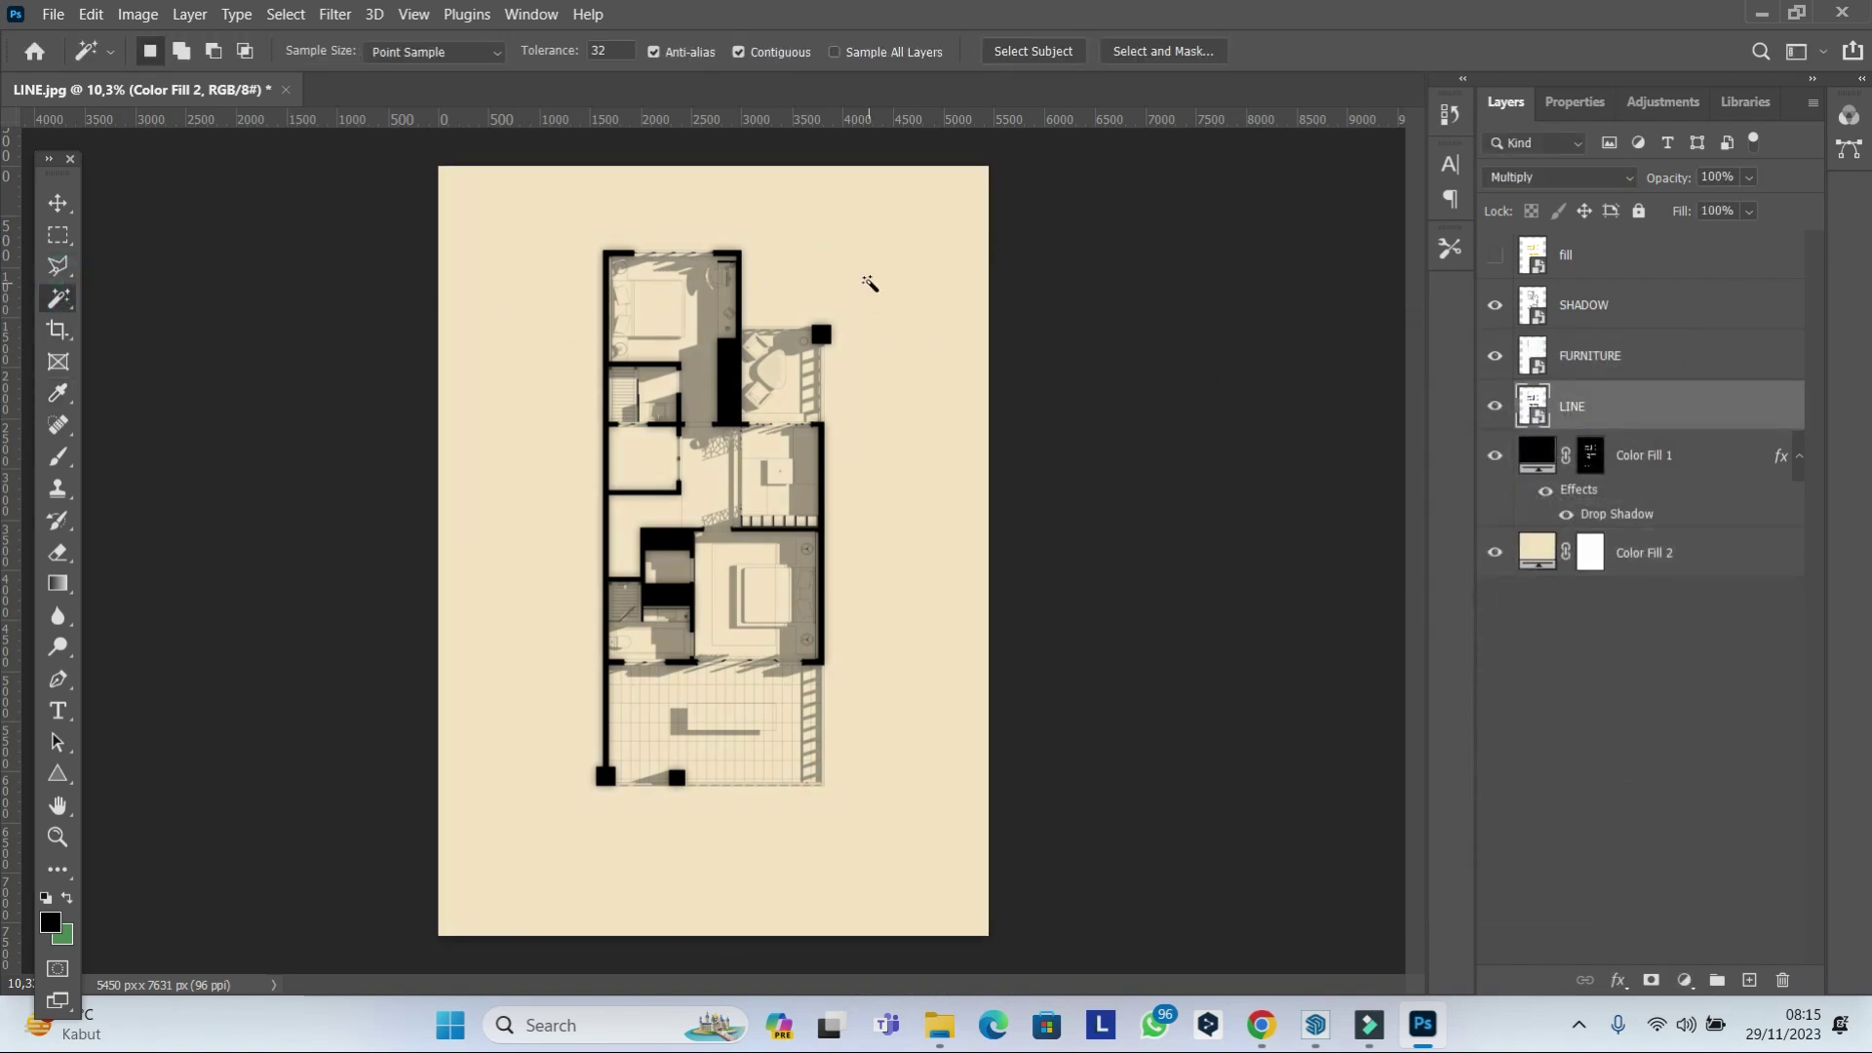
pyautogui.click(476, 196)
pyautogui.rightClick(874, 250)
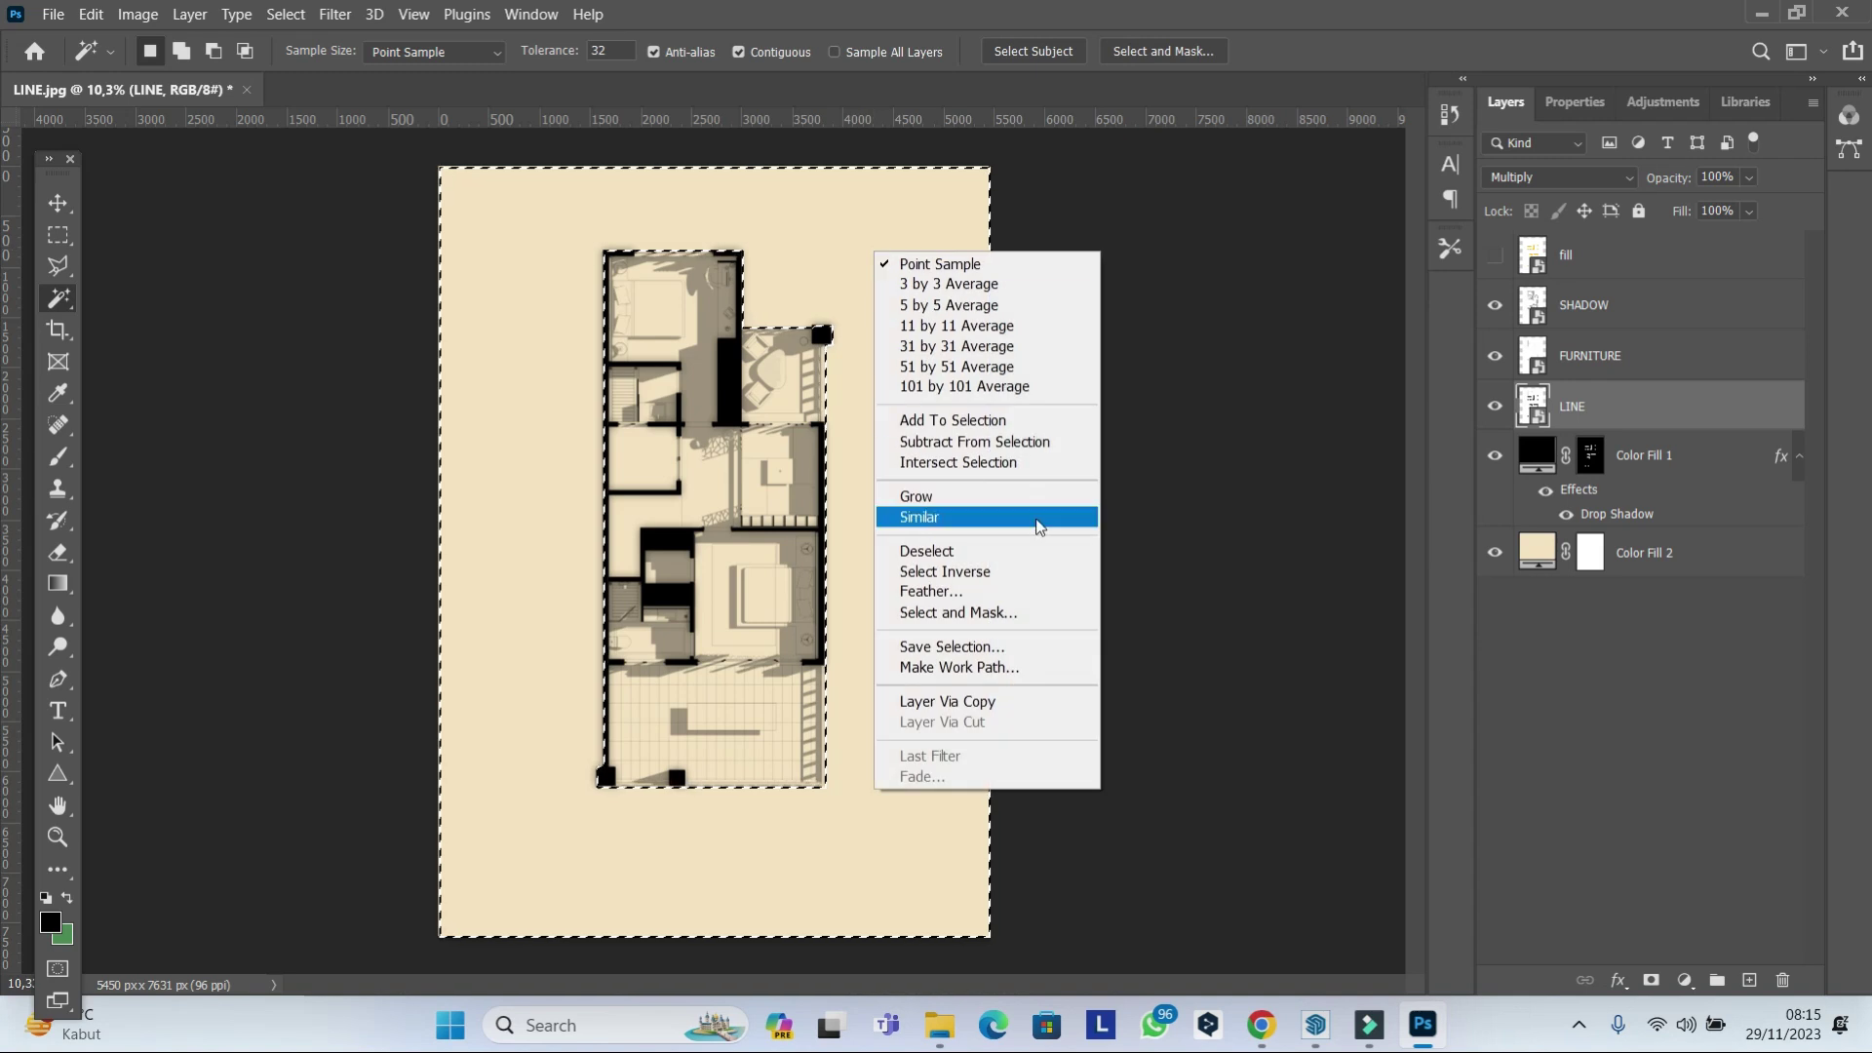
pyautogui.press('Escape')
pyautogui.click(1584, 564)
pyautogui.press('b')
pyautogui.moveTo(672, 273)
pyautogui.mouseDown()
pyautogui.moveTo(662, 390)
pyautogui.moveTo(702, 507)
pyautogui.mouseUp()
pyautogui.moveTo(1018, 305)
pyautogui.mouseDown()
pyautogui.moveTo(982, 585)
pyautogui.moveTo(1035, 694)
pyautogui.mouseUp()
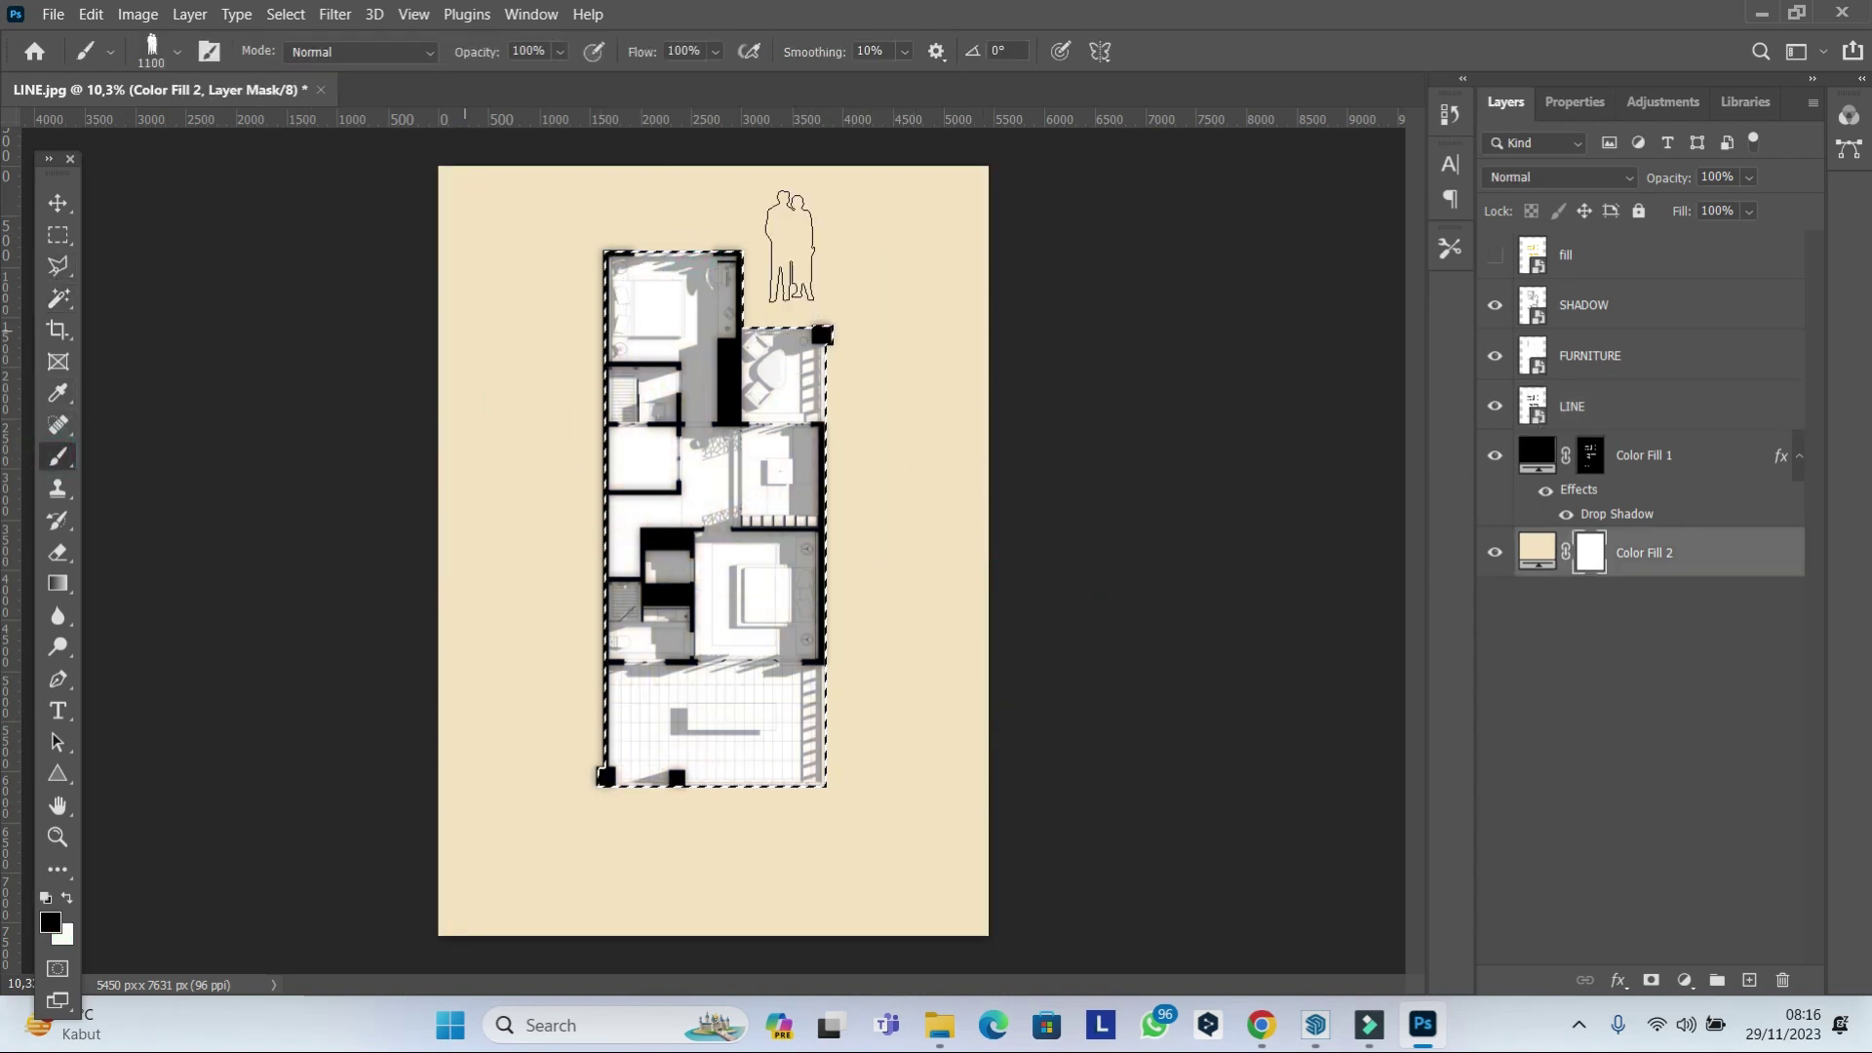
# Hide the SHADOW layer and duplicate LINE into a LINE copy layer.
pyautogui.click(59, 202)
pyautogui.scroll(3, 779, 410)
pyautogui.scroll(-1, 1036, 409)
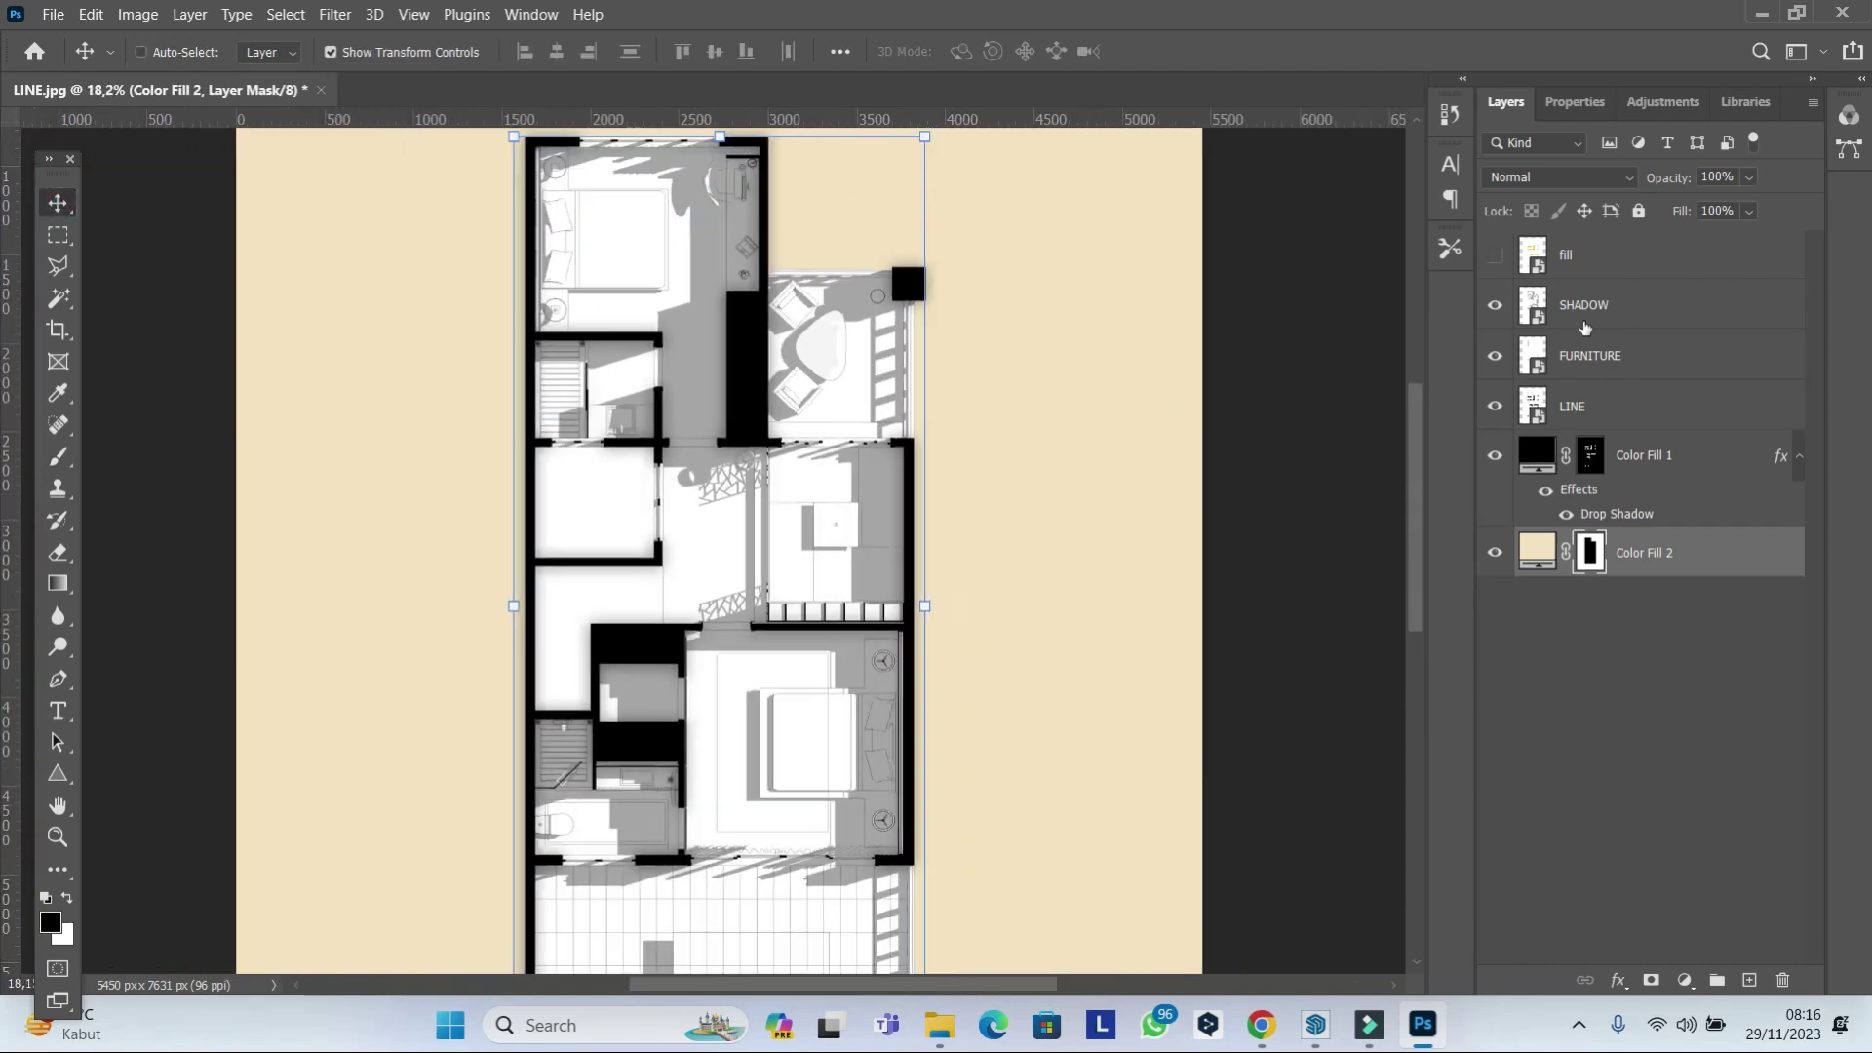
pyautogui.click(1494, 305)
pyautogui.scroll(2, 793, 380)
pyautogui.click(1621, 405)
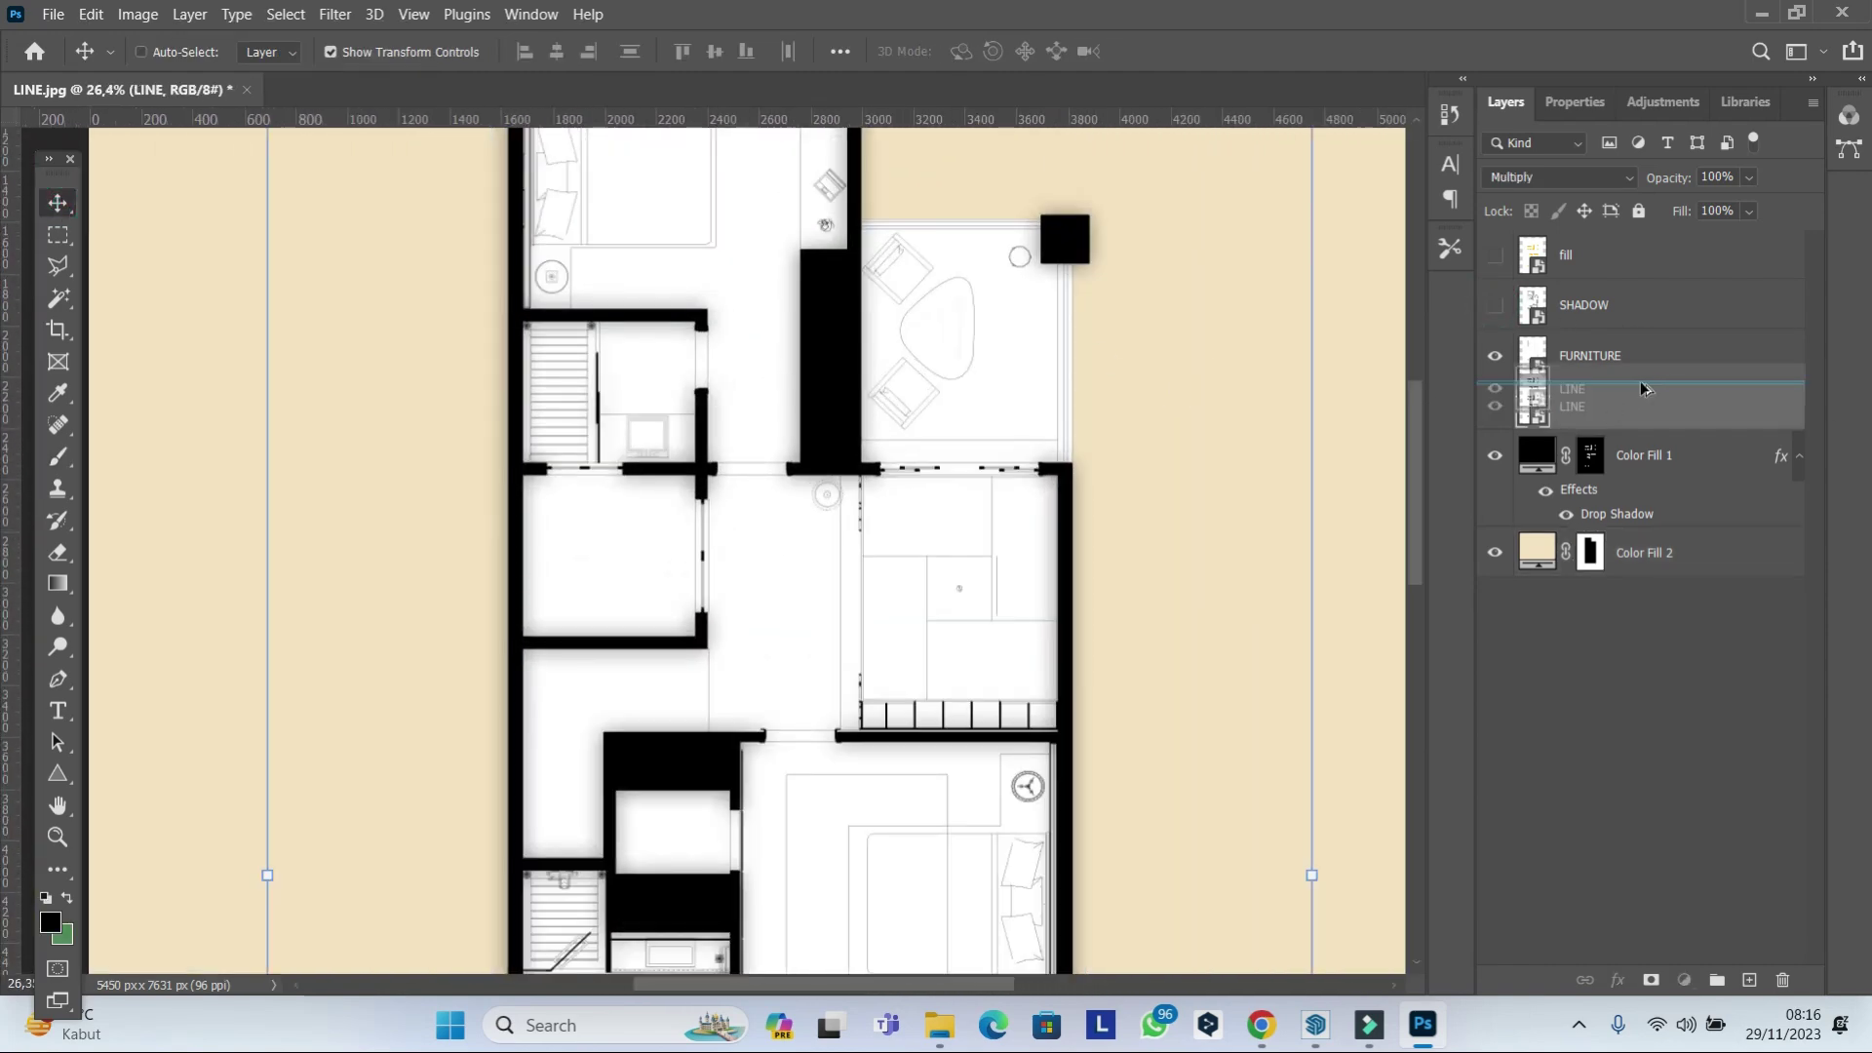
pyautogui.hotkey('ctrl', 'j')
pyautogui.scroll(-1, 1138, 413)
pyautogui.click(1642, 366)
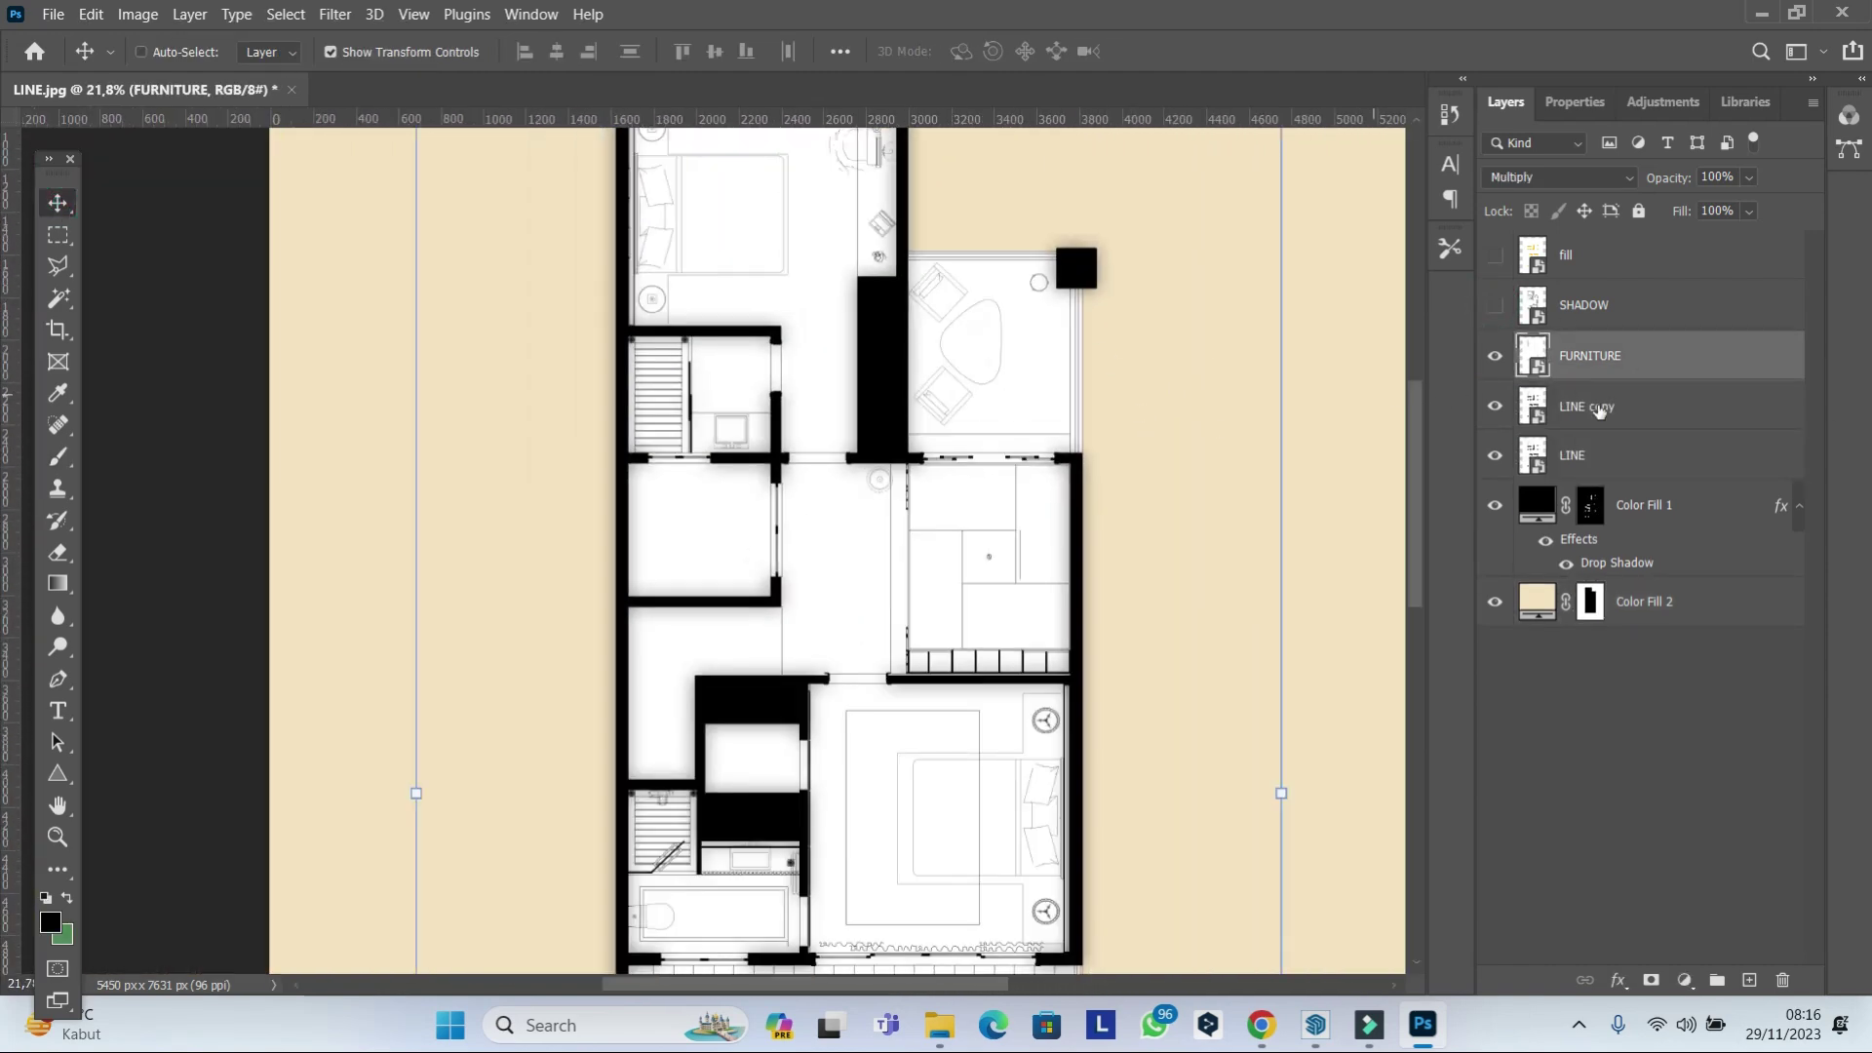
# Select the furniture shapes and fill them with a grey c1c1c1 Solid Color layer.
pyautogui.click(71, 308)
pyautogui.scroll(-1, 398, 383)
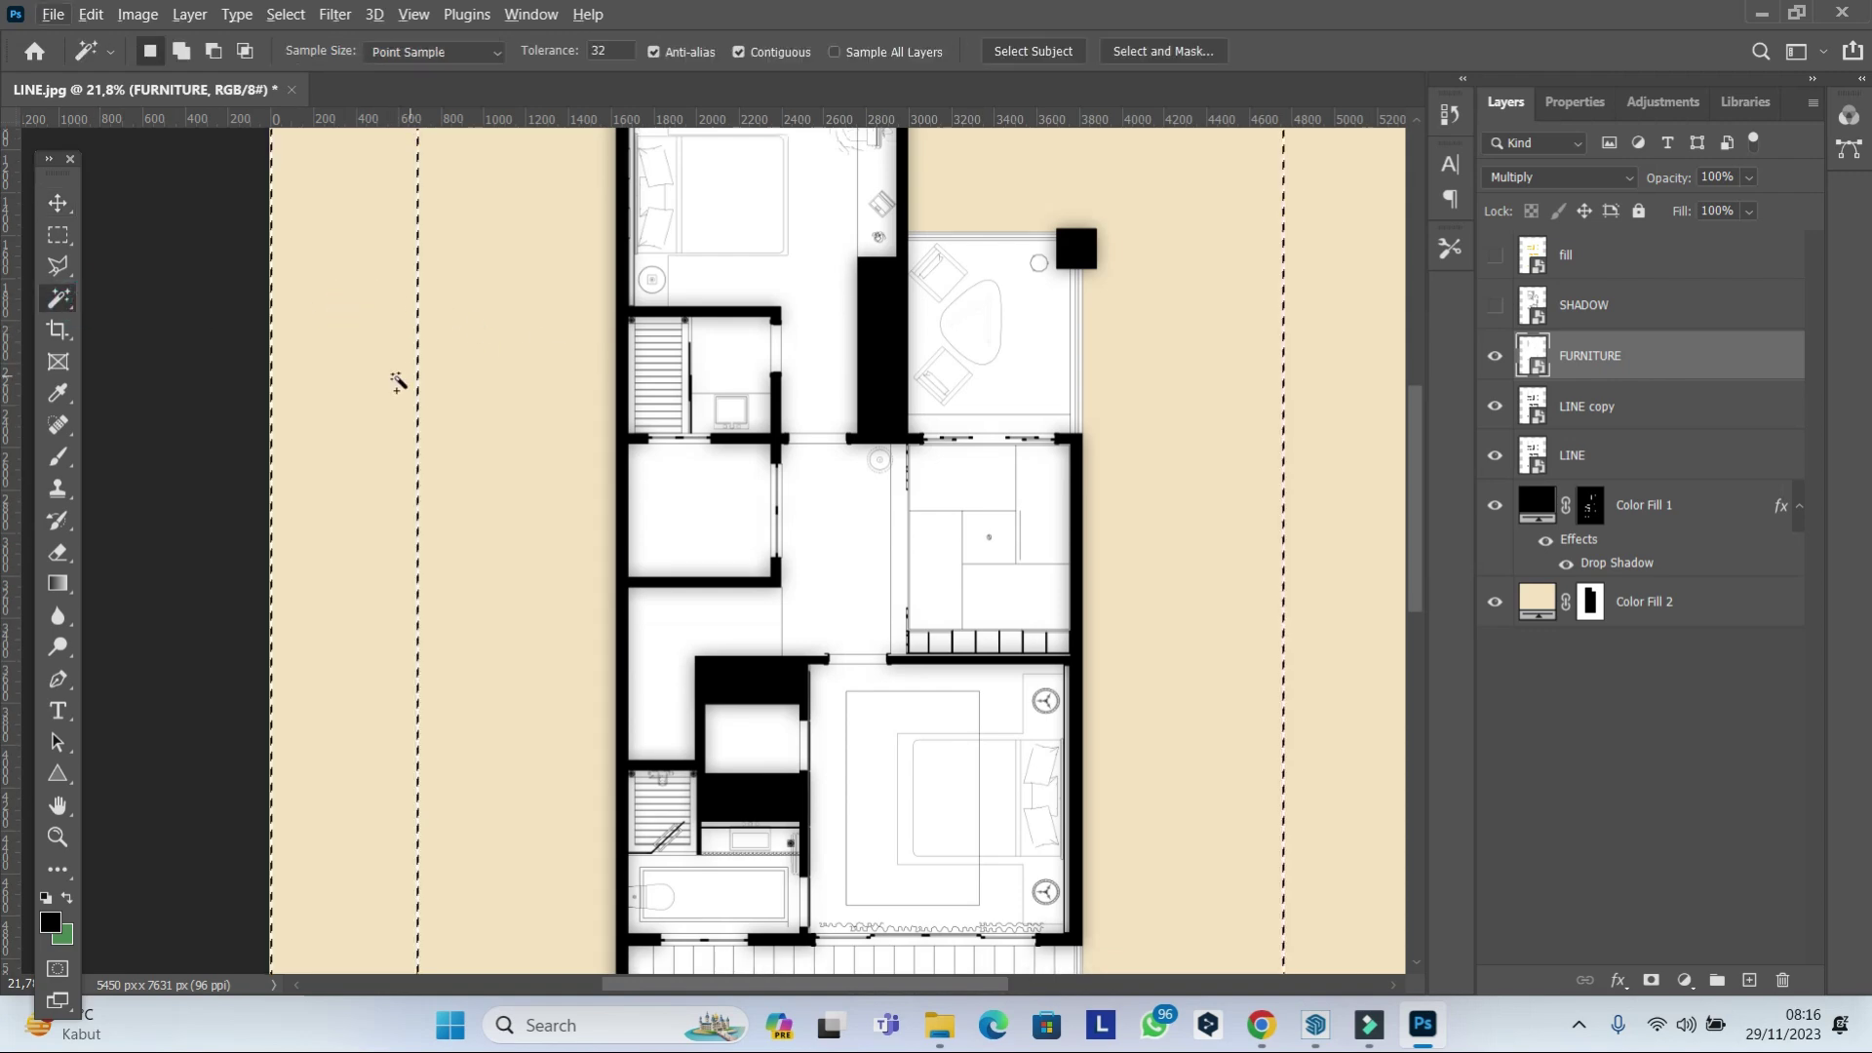
pyautogui.click(482, 415)
pyautogui.scroll(-4, 484, 418)
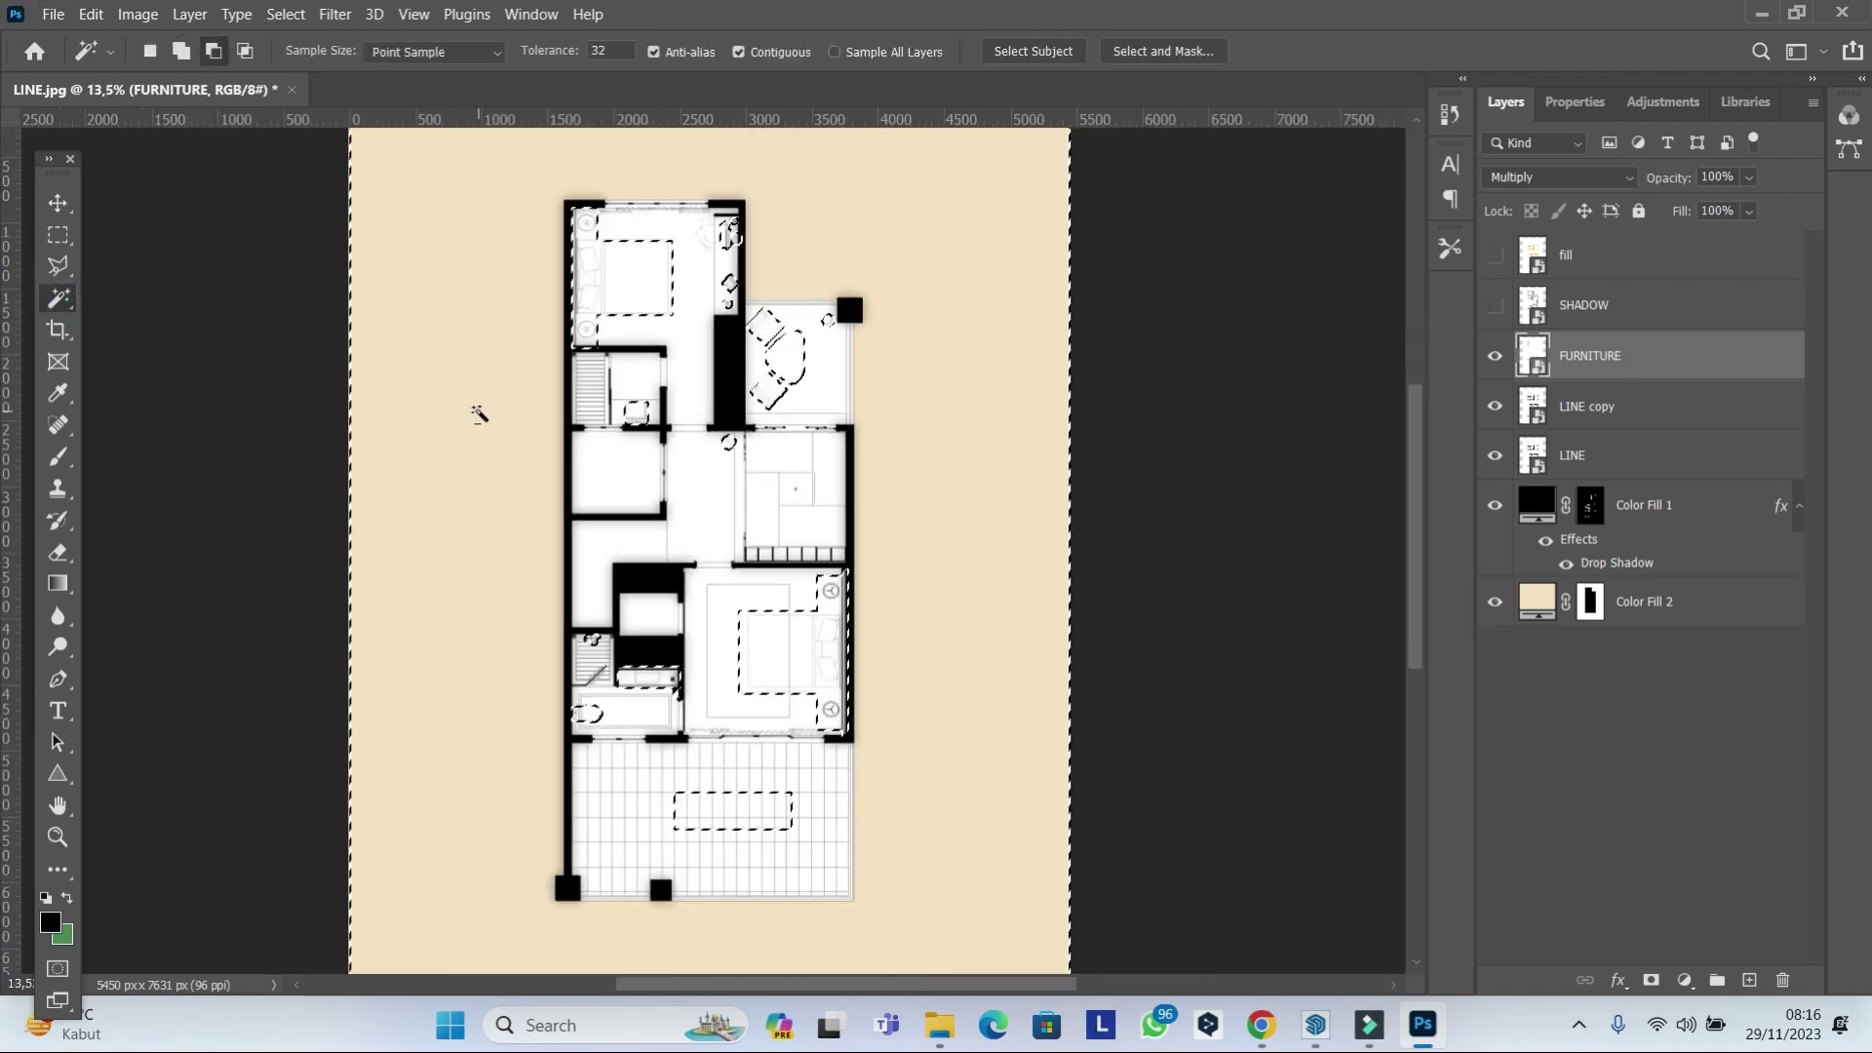
pyautogui.rightClick(478, 414)
pyautogui.click(531, 714)
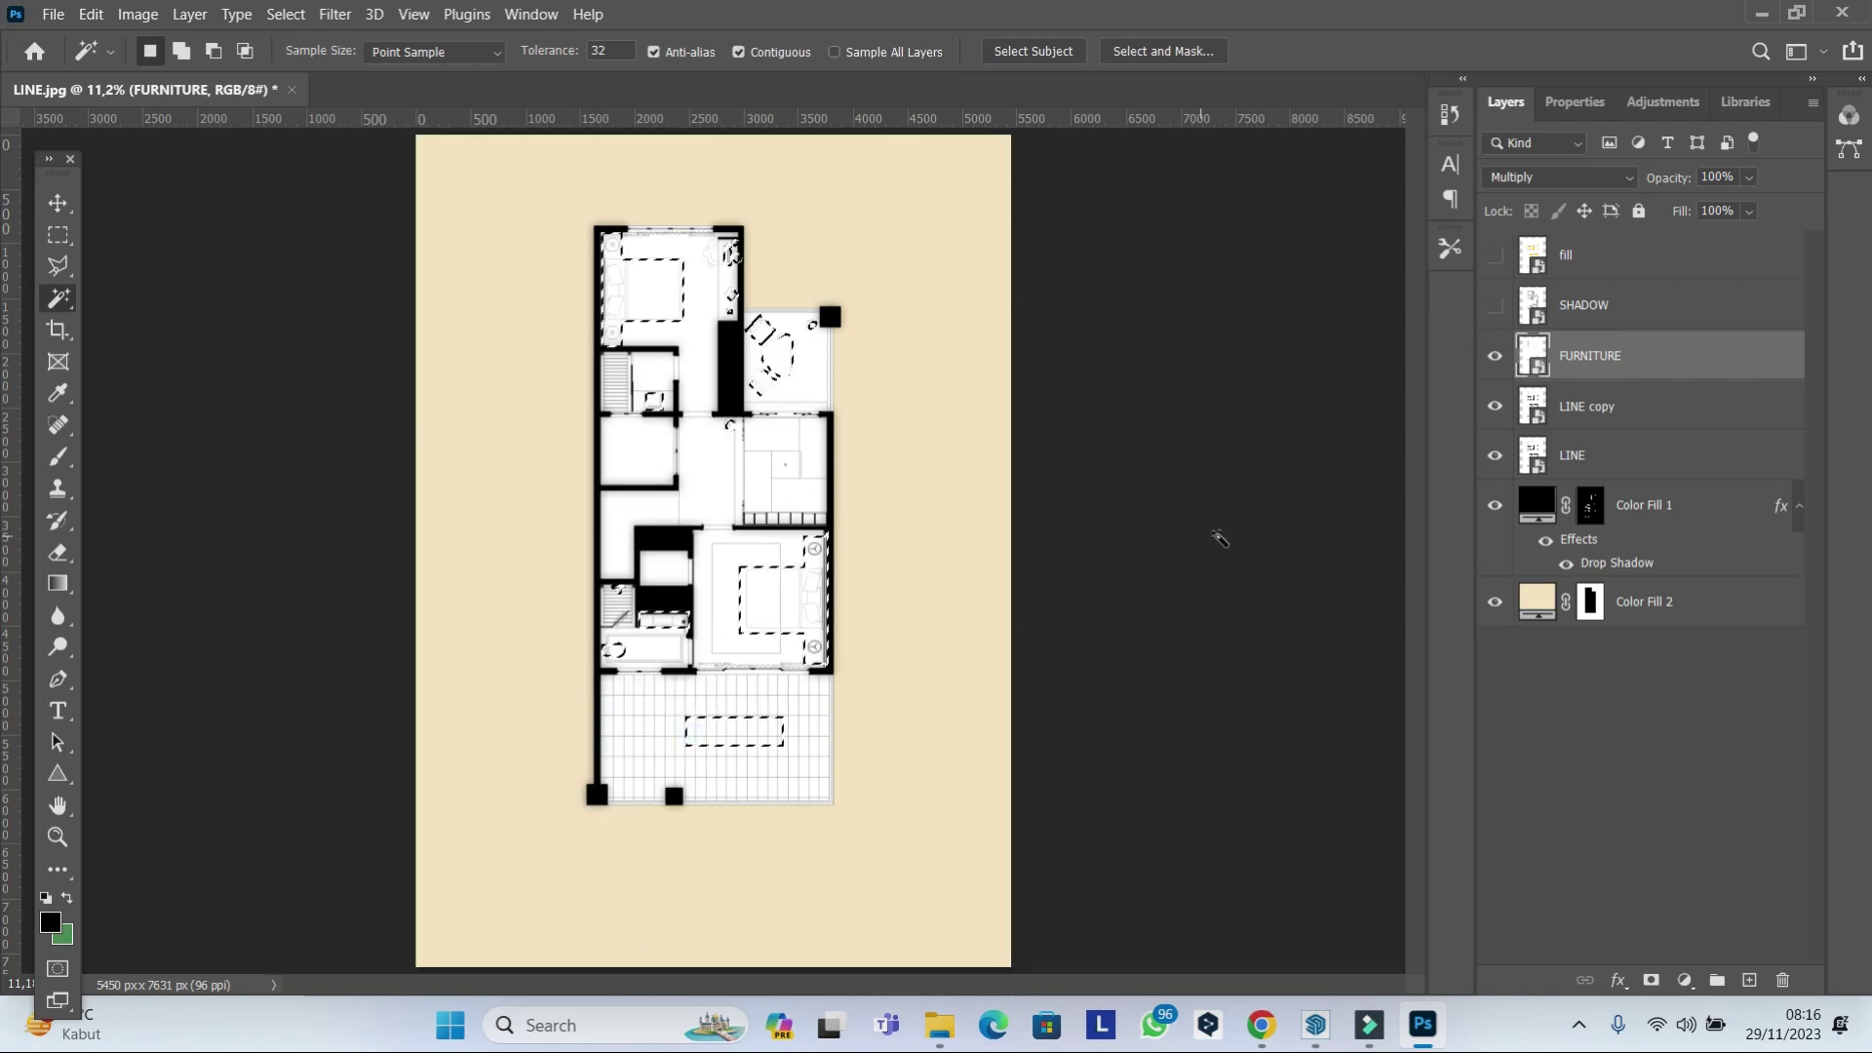
pyautogui.click(1693, 533)
pyautogui.rightClick(1692, 533)
pyautogui.click(1745, 575)
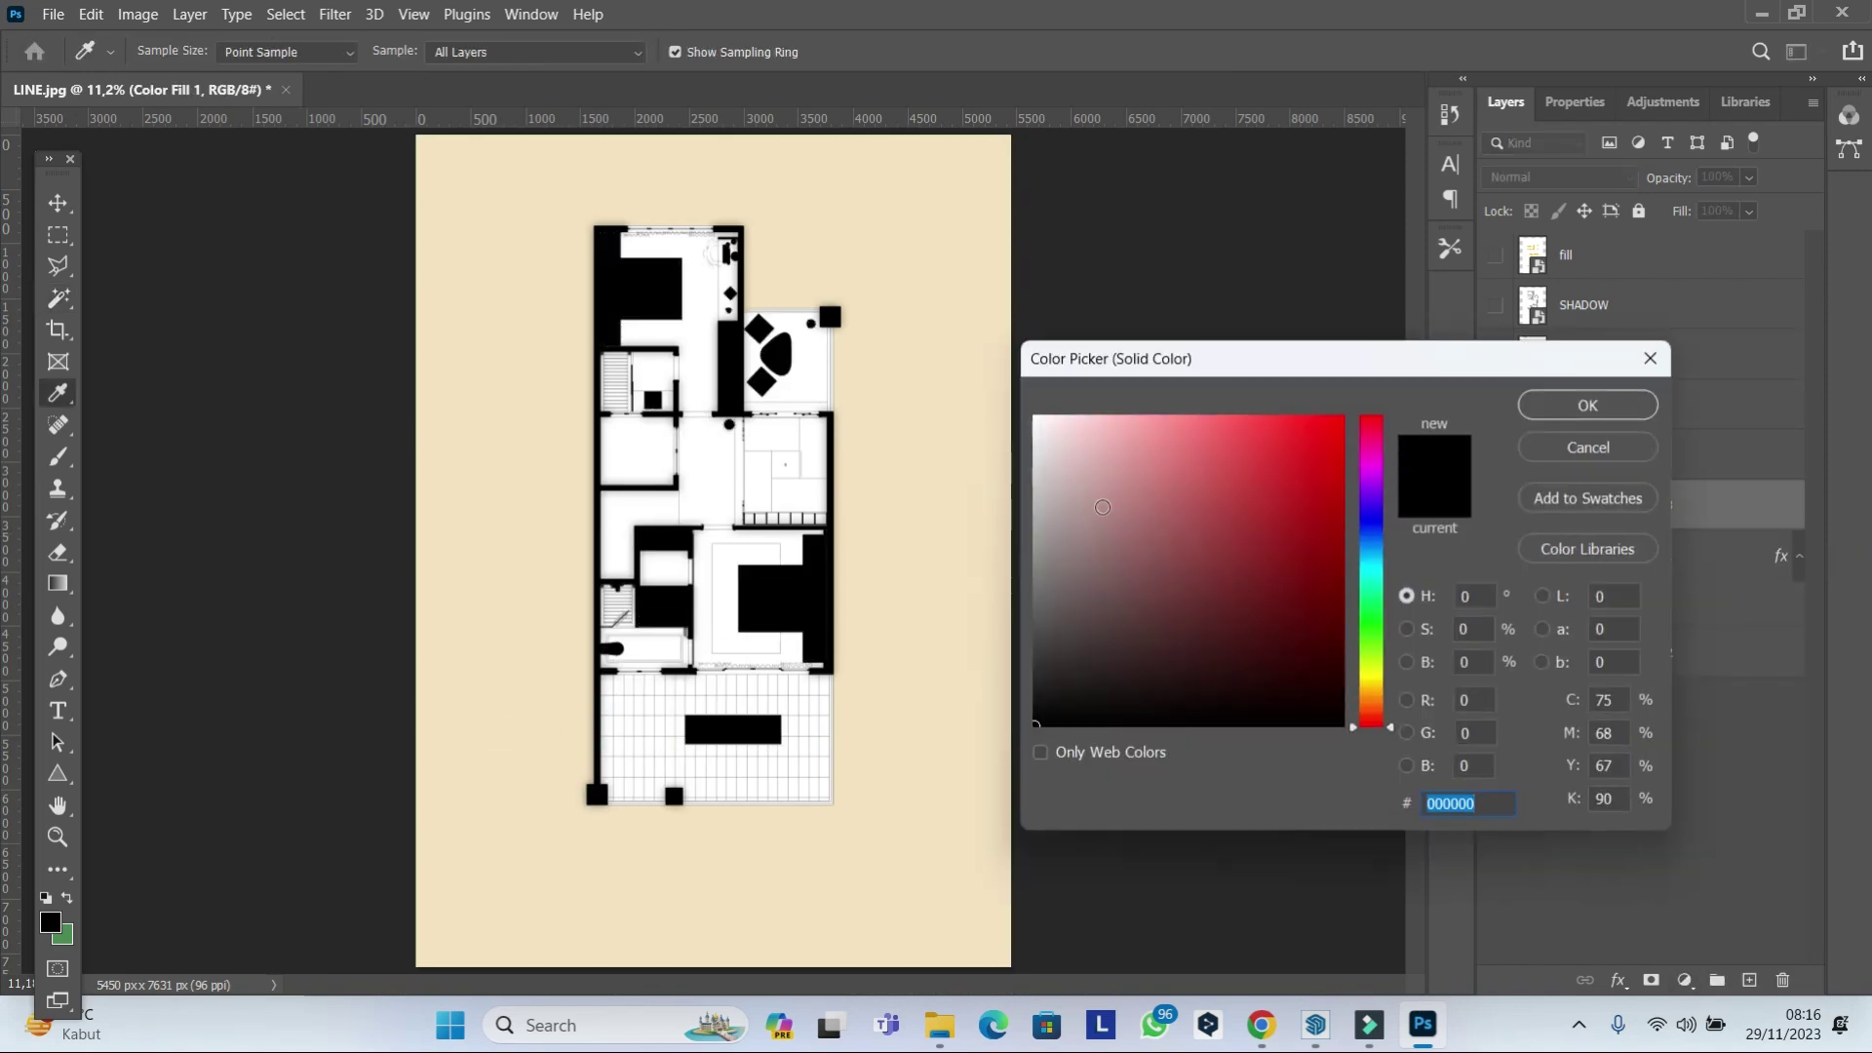
pyautogui.moveTo(966, 504); pyautogui.dragTo(944, 491)
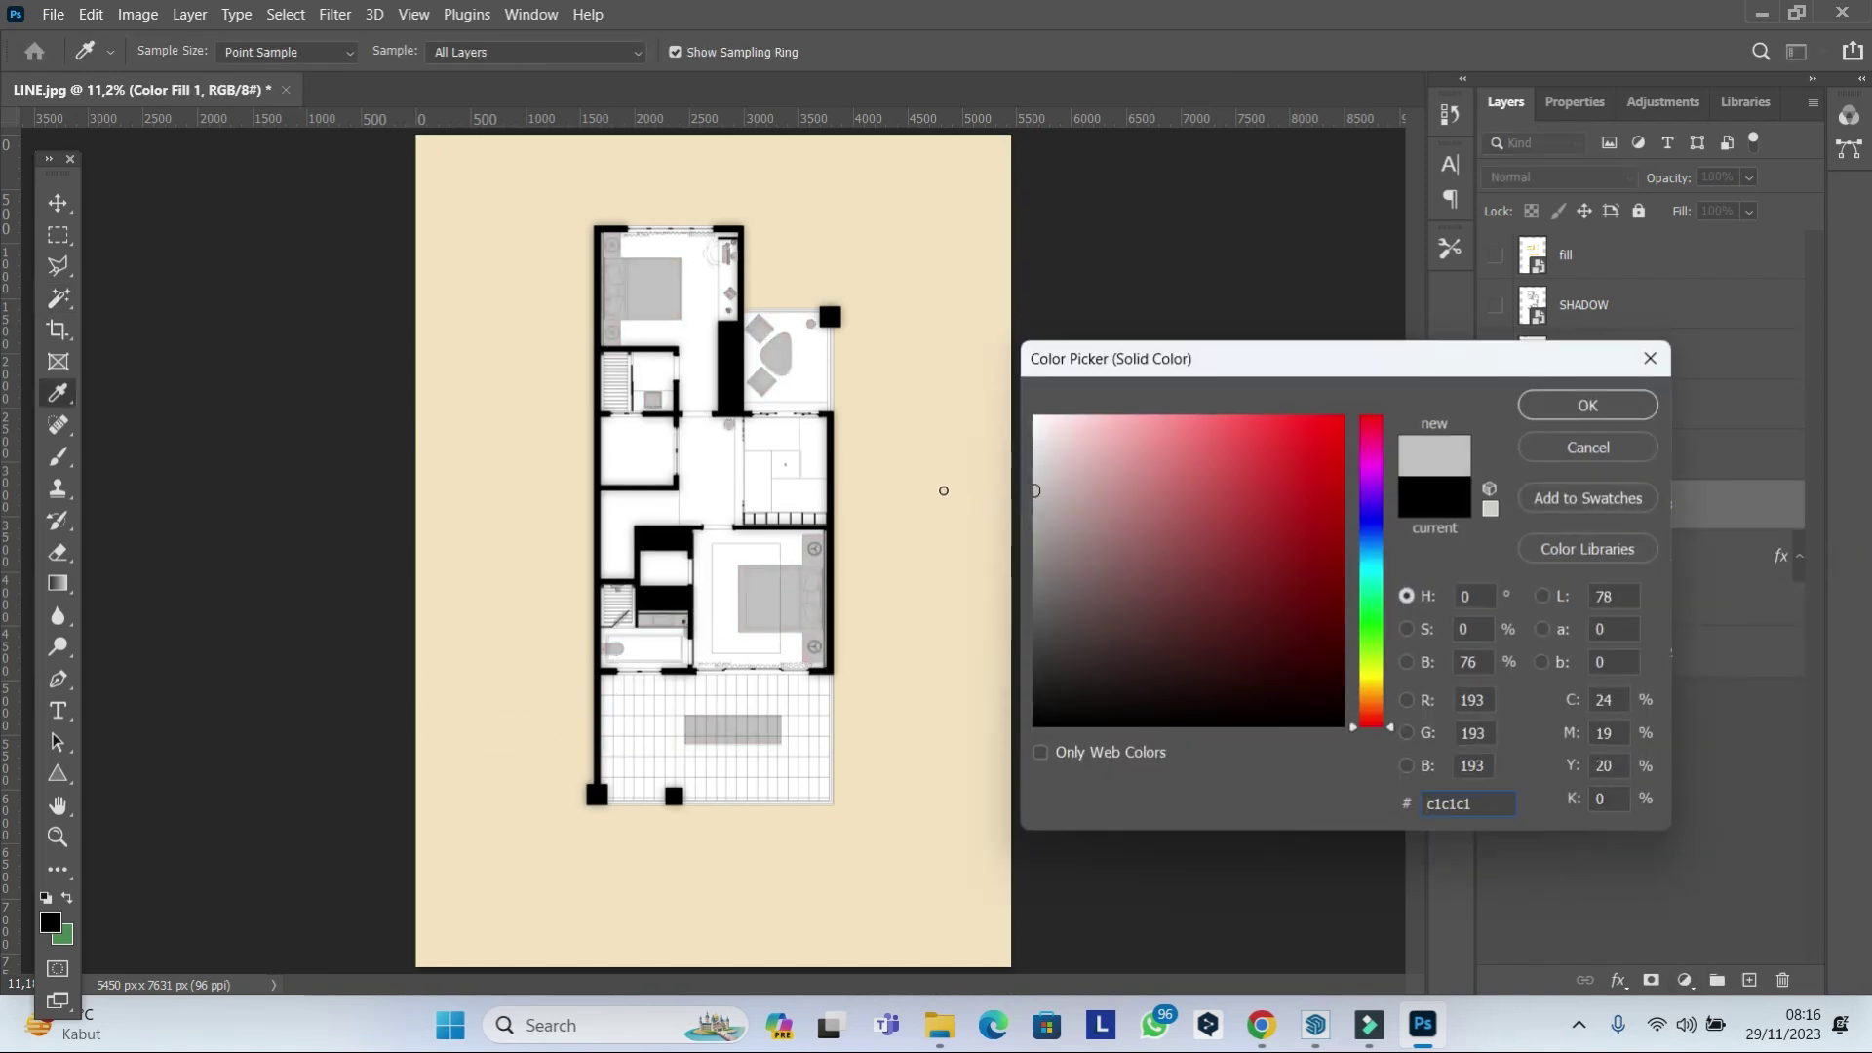
pyautogui.click(1618, 405)
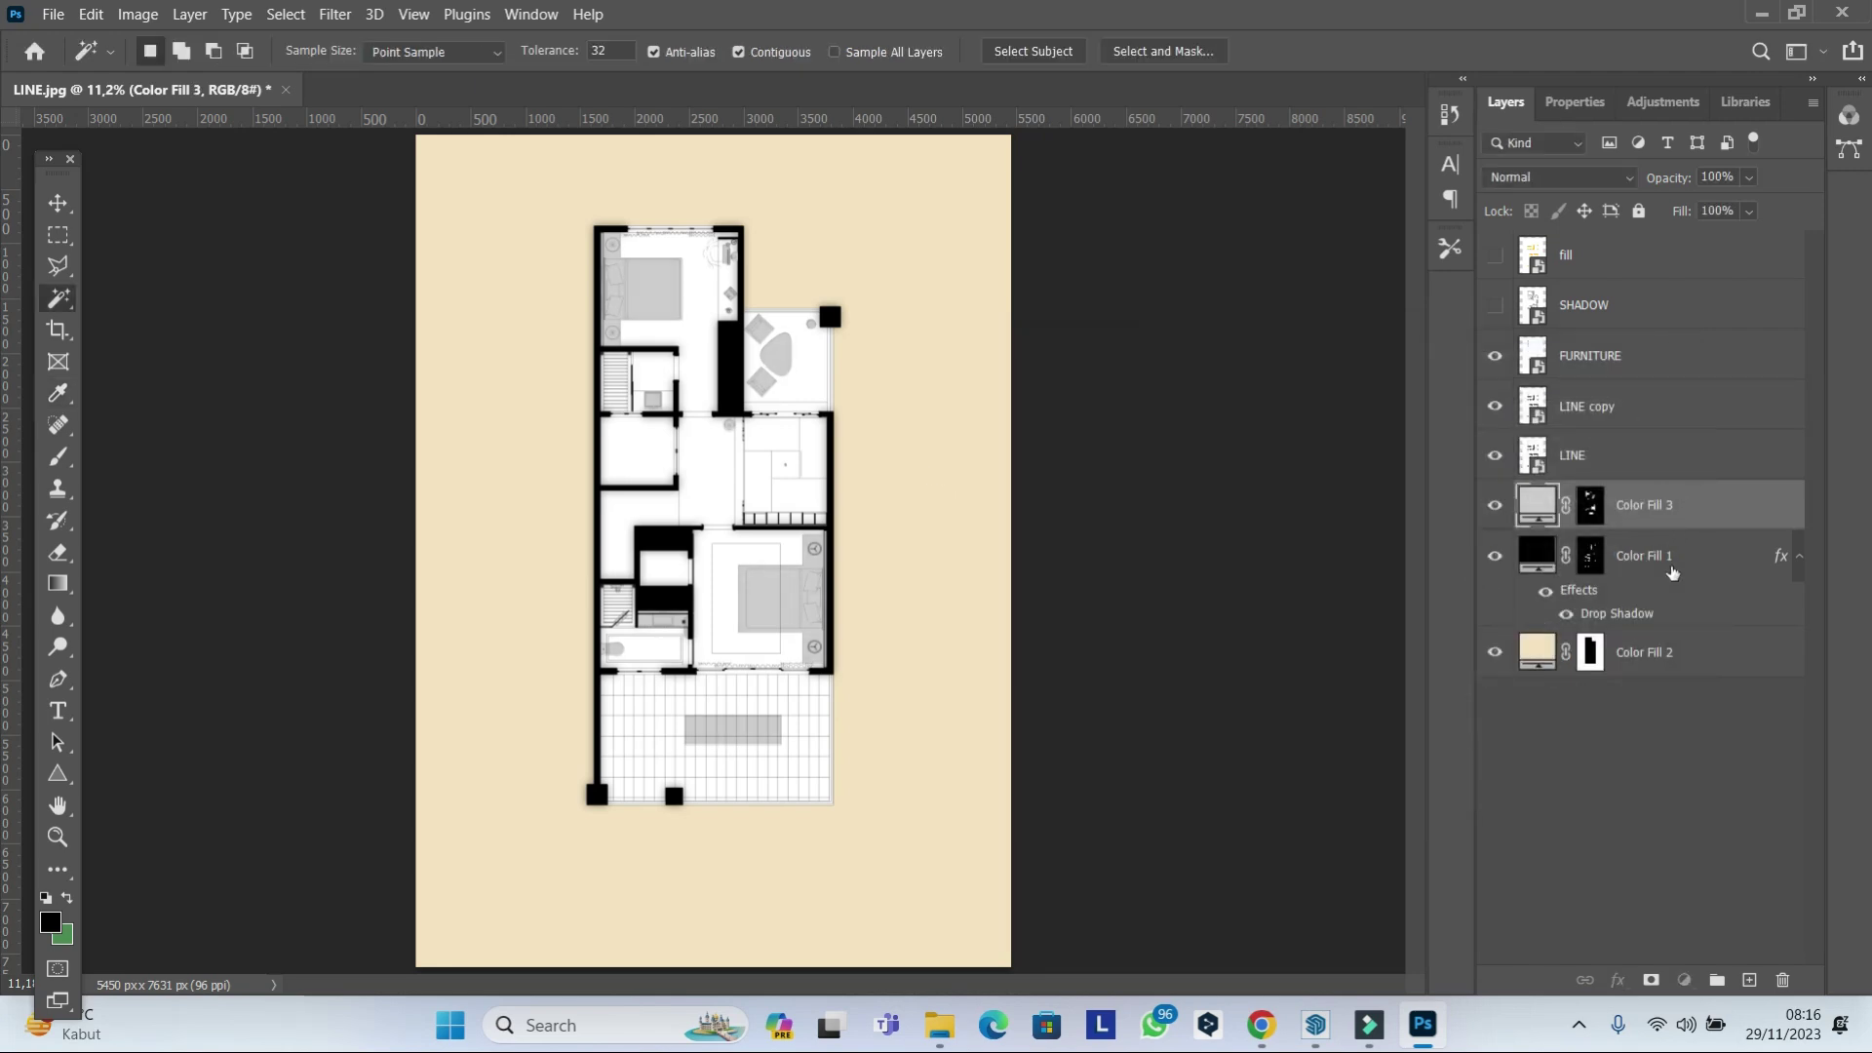
# Paste Color Fill 1's layer style onto Color Fill 3, setting its shadow to 34% opacity, 12 px distance, 103 px size.
pyautogui.rightClick(1671, 565)
pyautogui.click(1492, 531)
pyautogui.rightClick(1677, 507)
pyautogui.click(1514, 555)
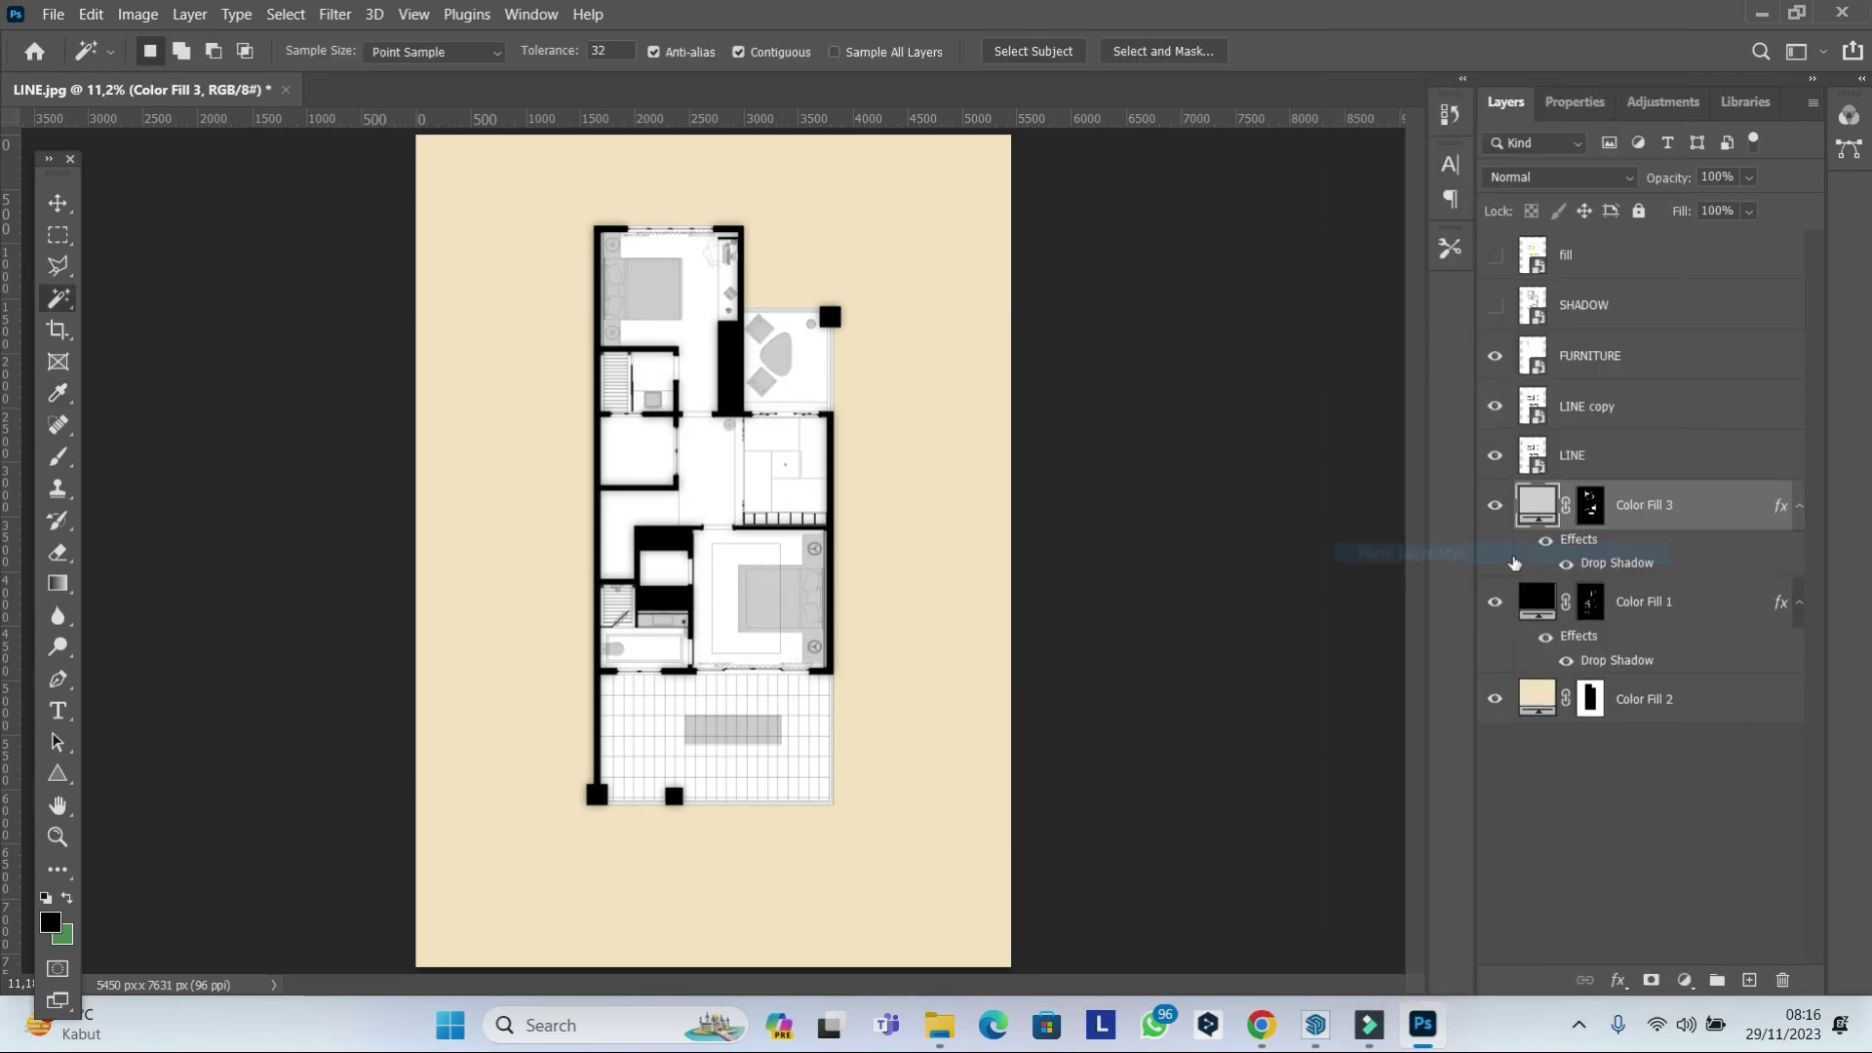
pyautogui.hotkey('ctrl', '+')
pyautogui.doubleClick(1618, 564)
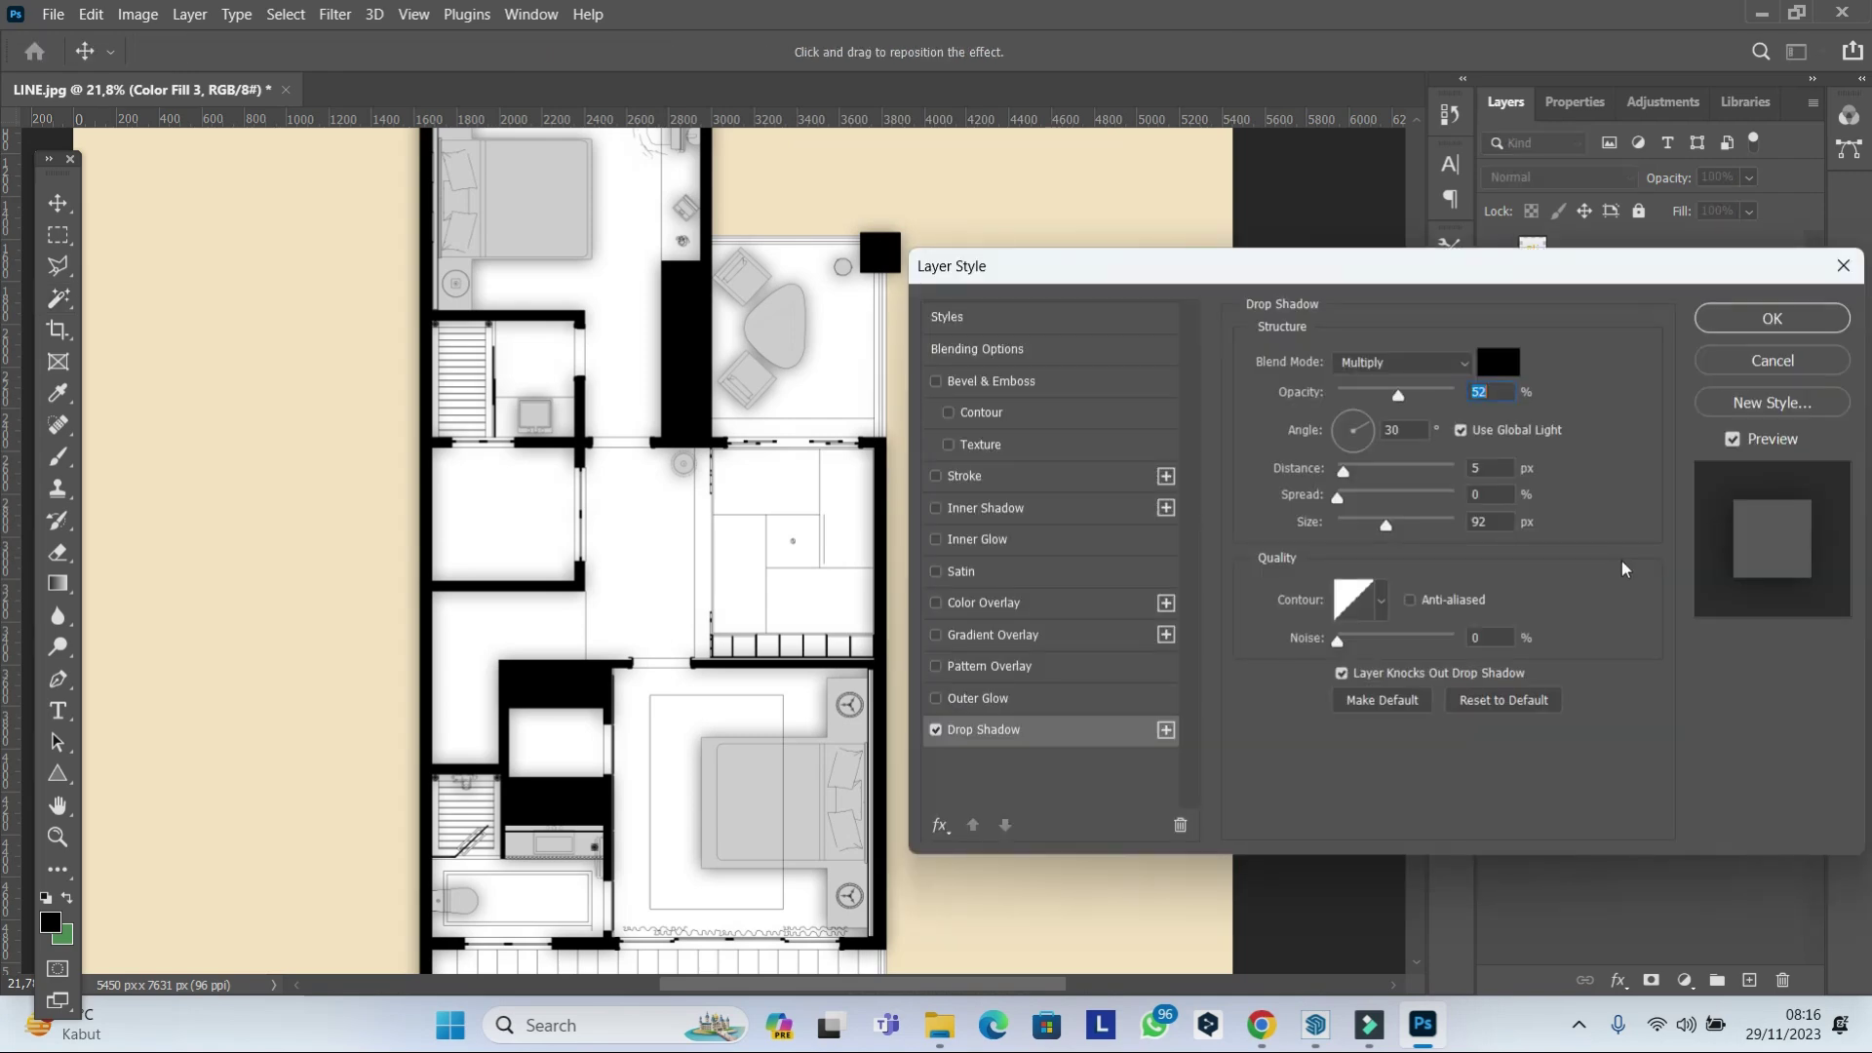
pyautogui.moveTo(1385, 526); pyautogui.dragTo(1374, 527)
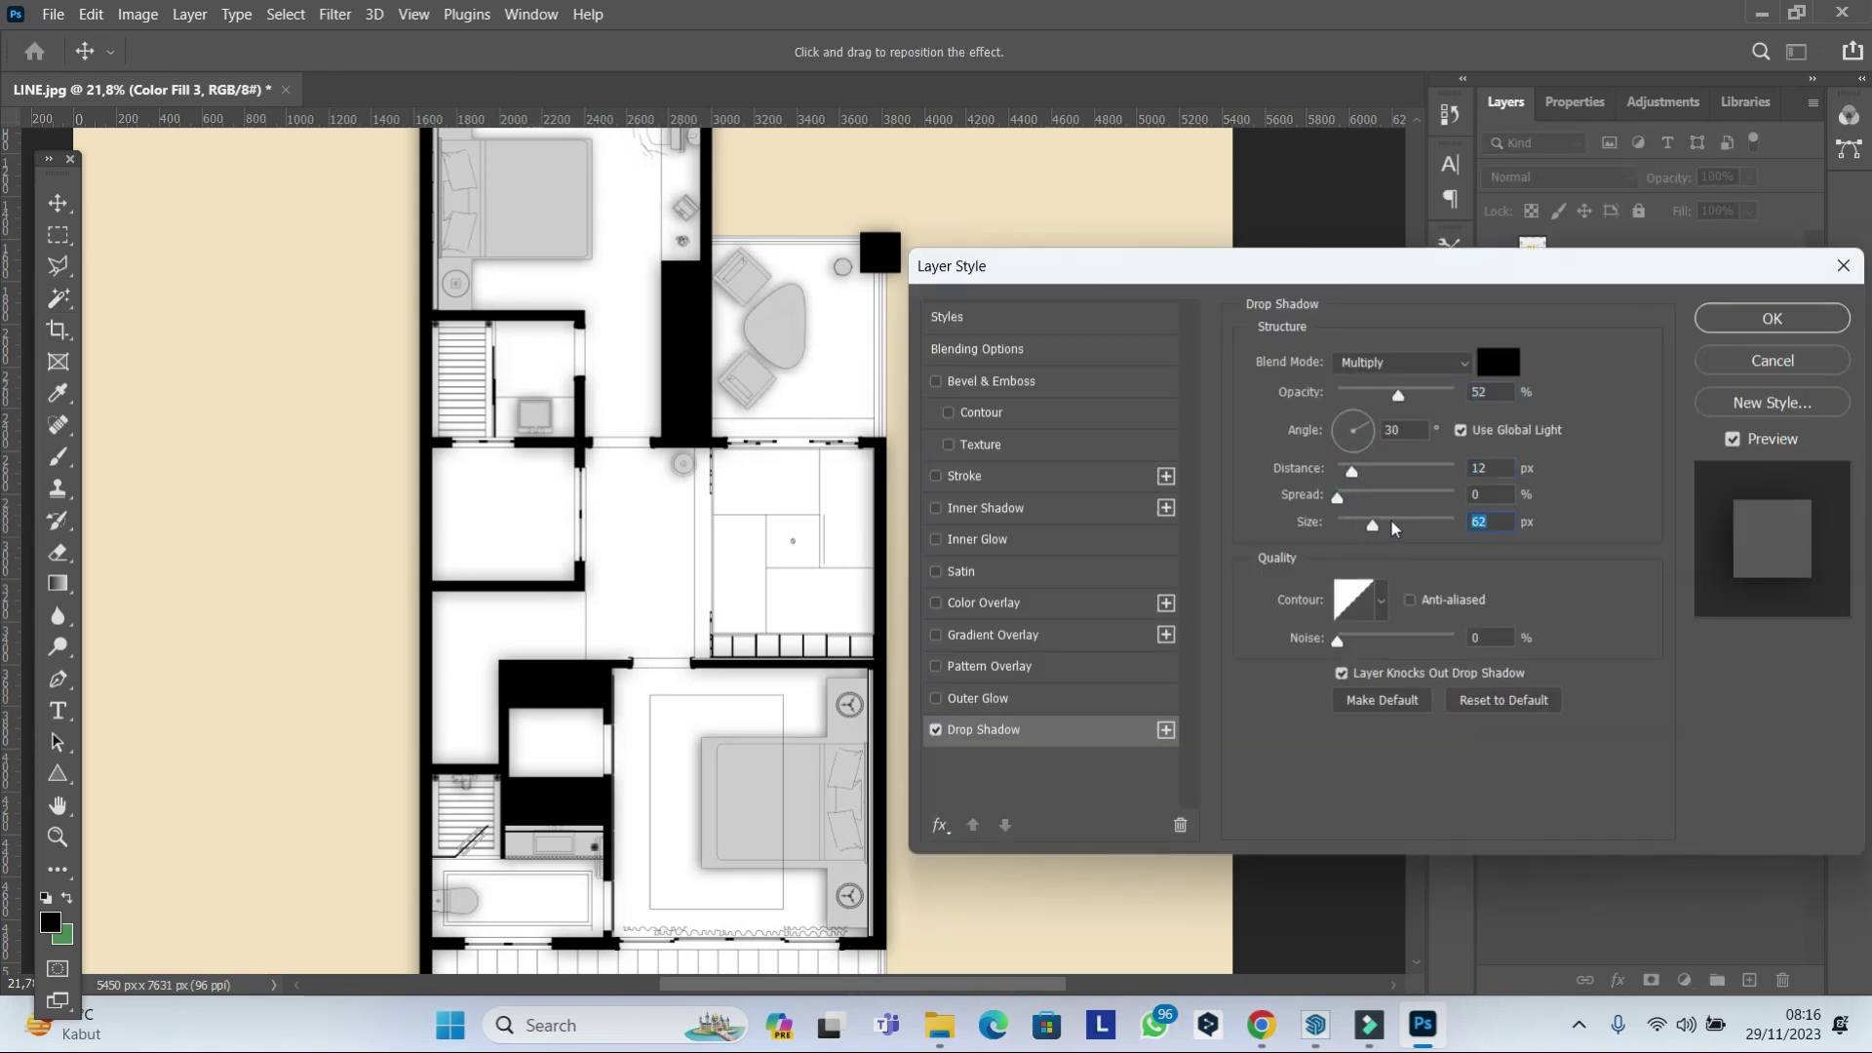
pyautogui.moveTo(1394, 528); pyautogui.dragTo(1391, 528)
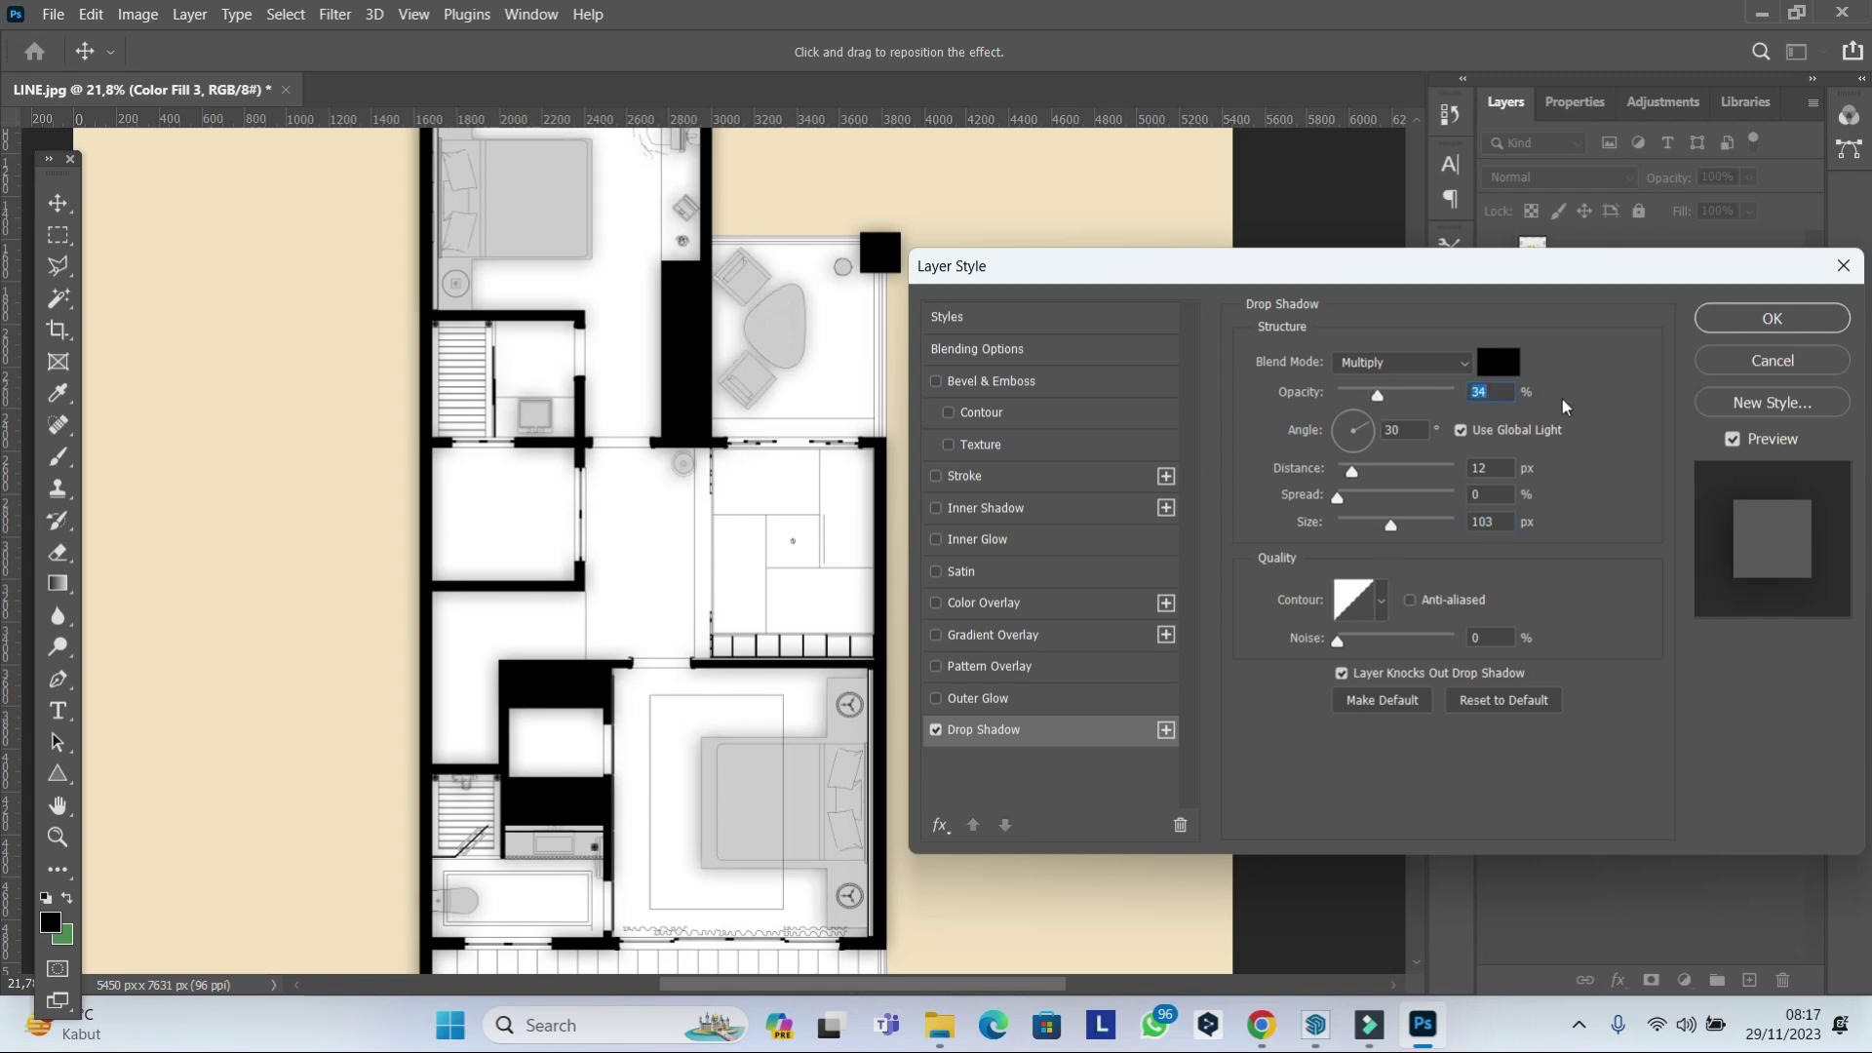
pyautogui.click(1771, 319)
pyautogui.scroll(-3, 916, 475)
# Drag the concrete square tile texture from FLOORPLAN TEXTURE onto the canvas above LINE copy.
pyautogui.scroll(2, 897, 468)
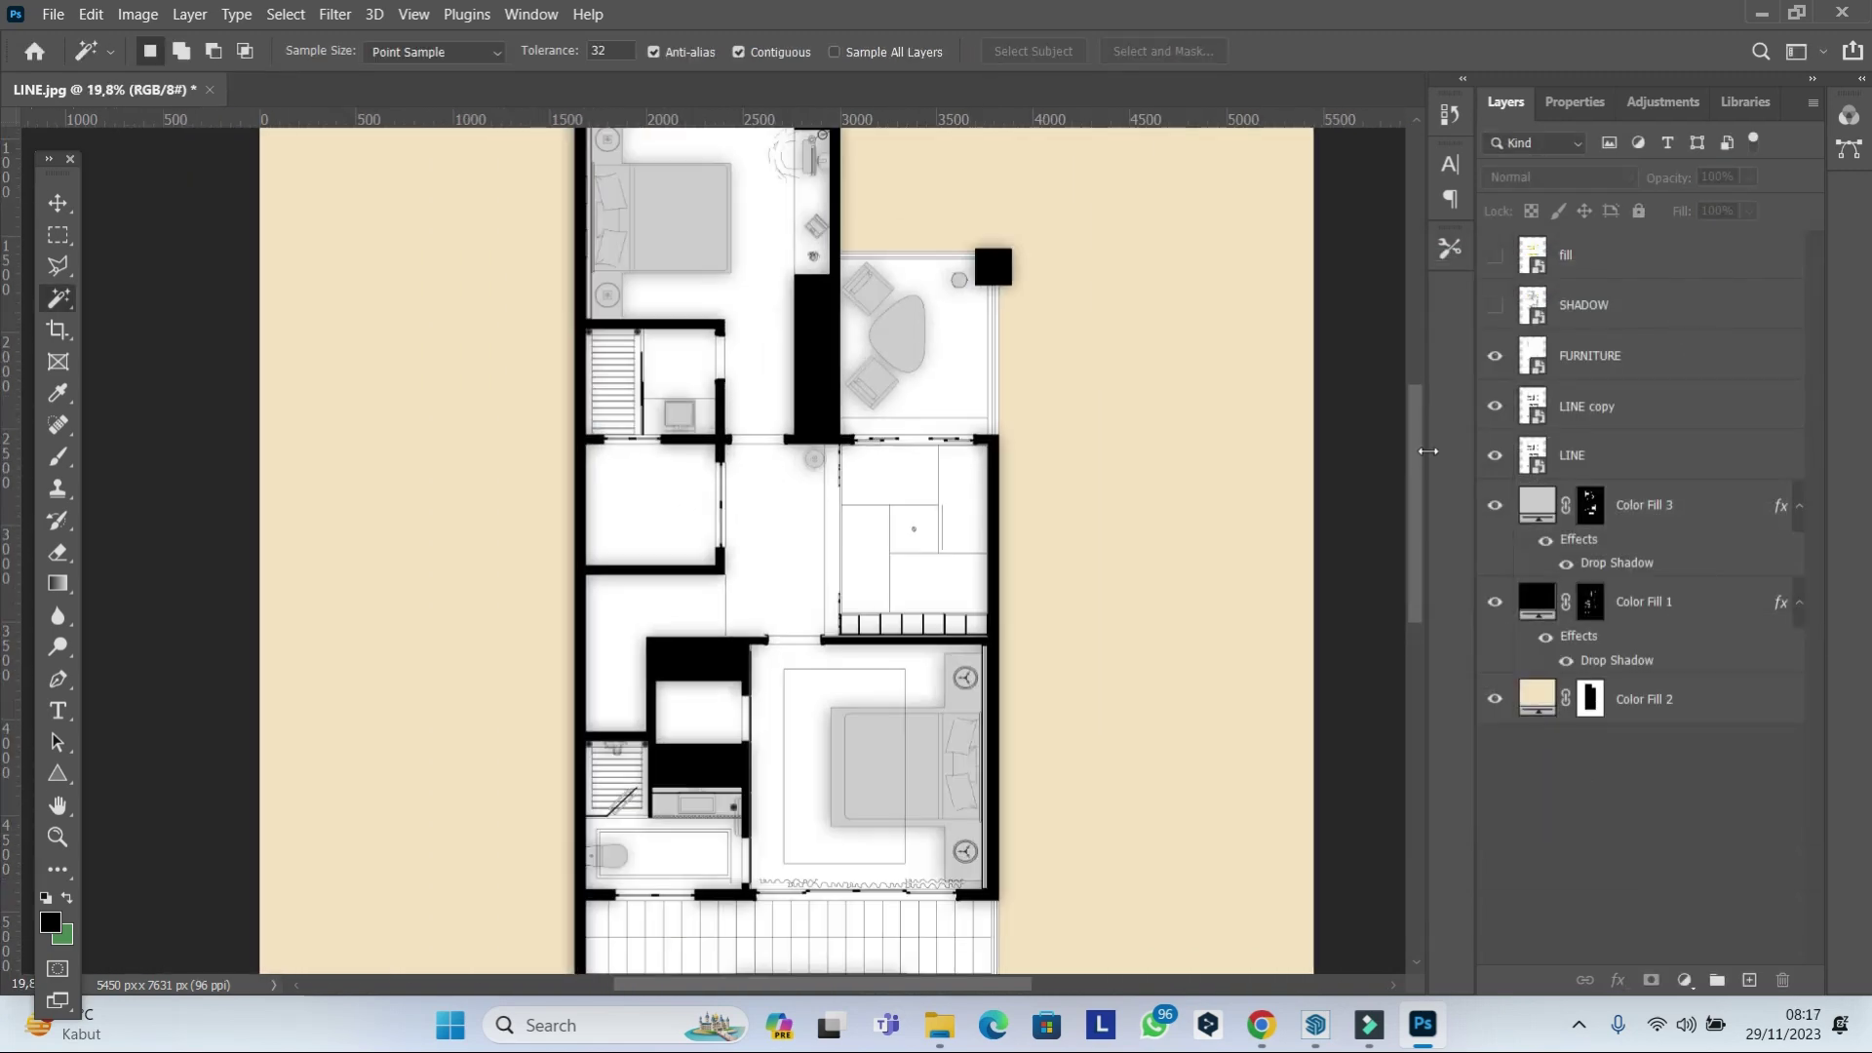
pyautogui.click(1621, 403)
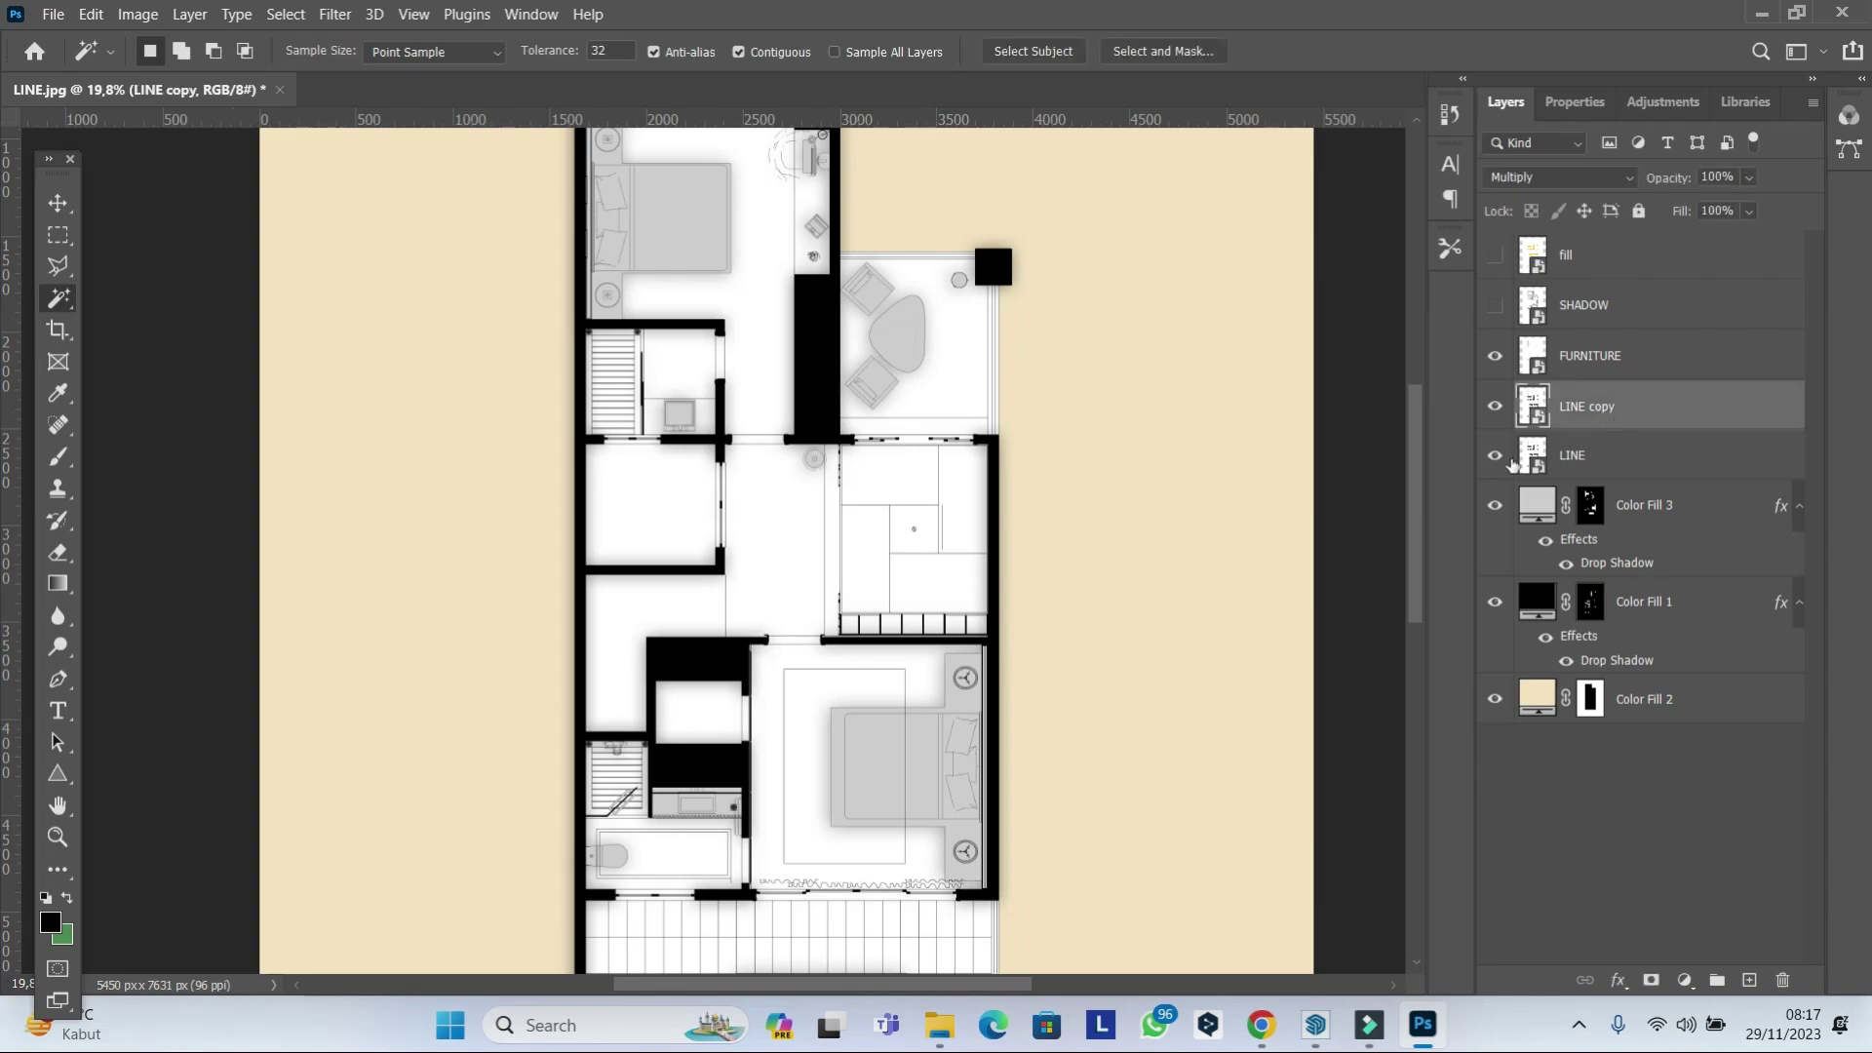
pyautogui.click(939, 1025)
pyautogui.doubleClick(285, 283)
pyautogui.click(285, 299)
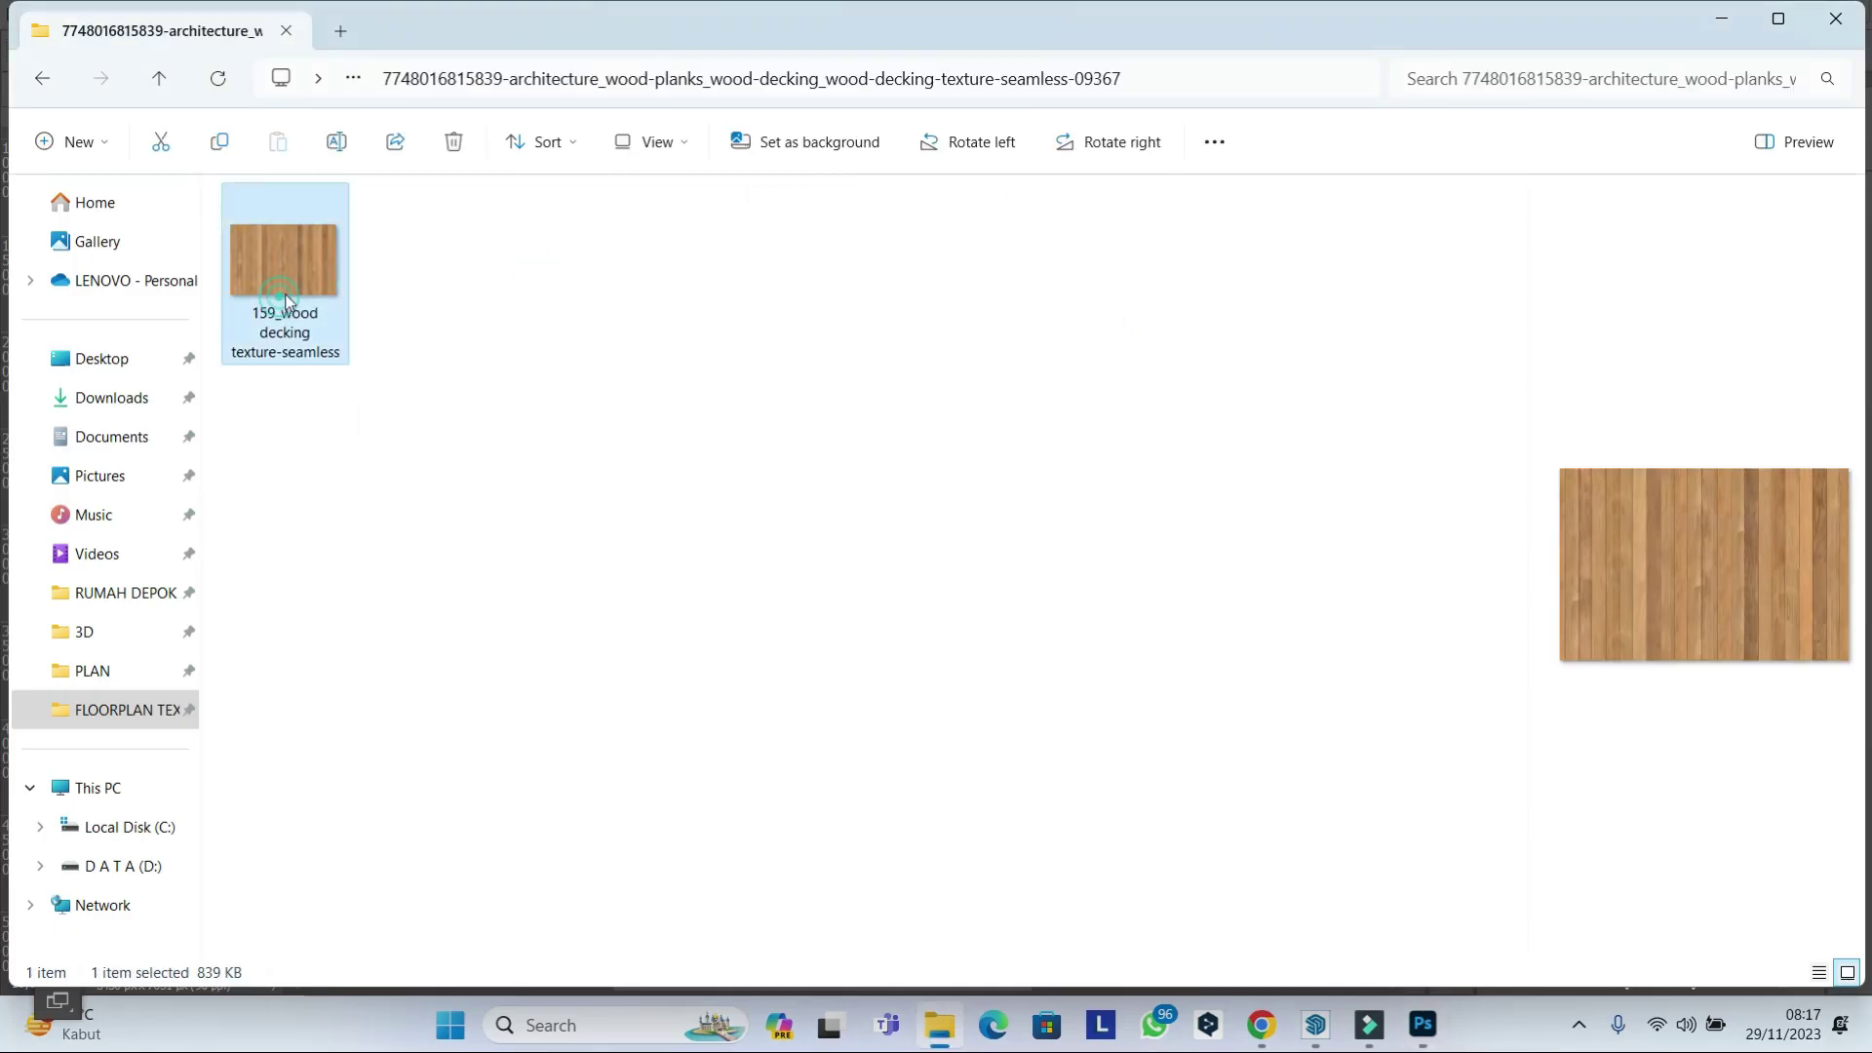
pyautogui.moveTo(284, 271)
pyautogui.click(159, 78)
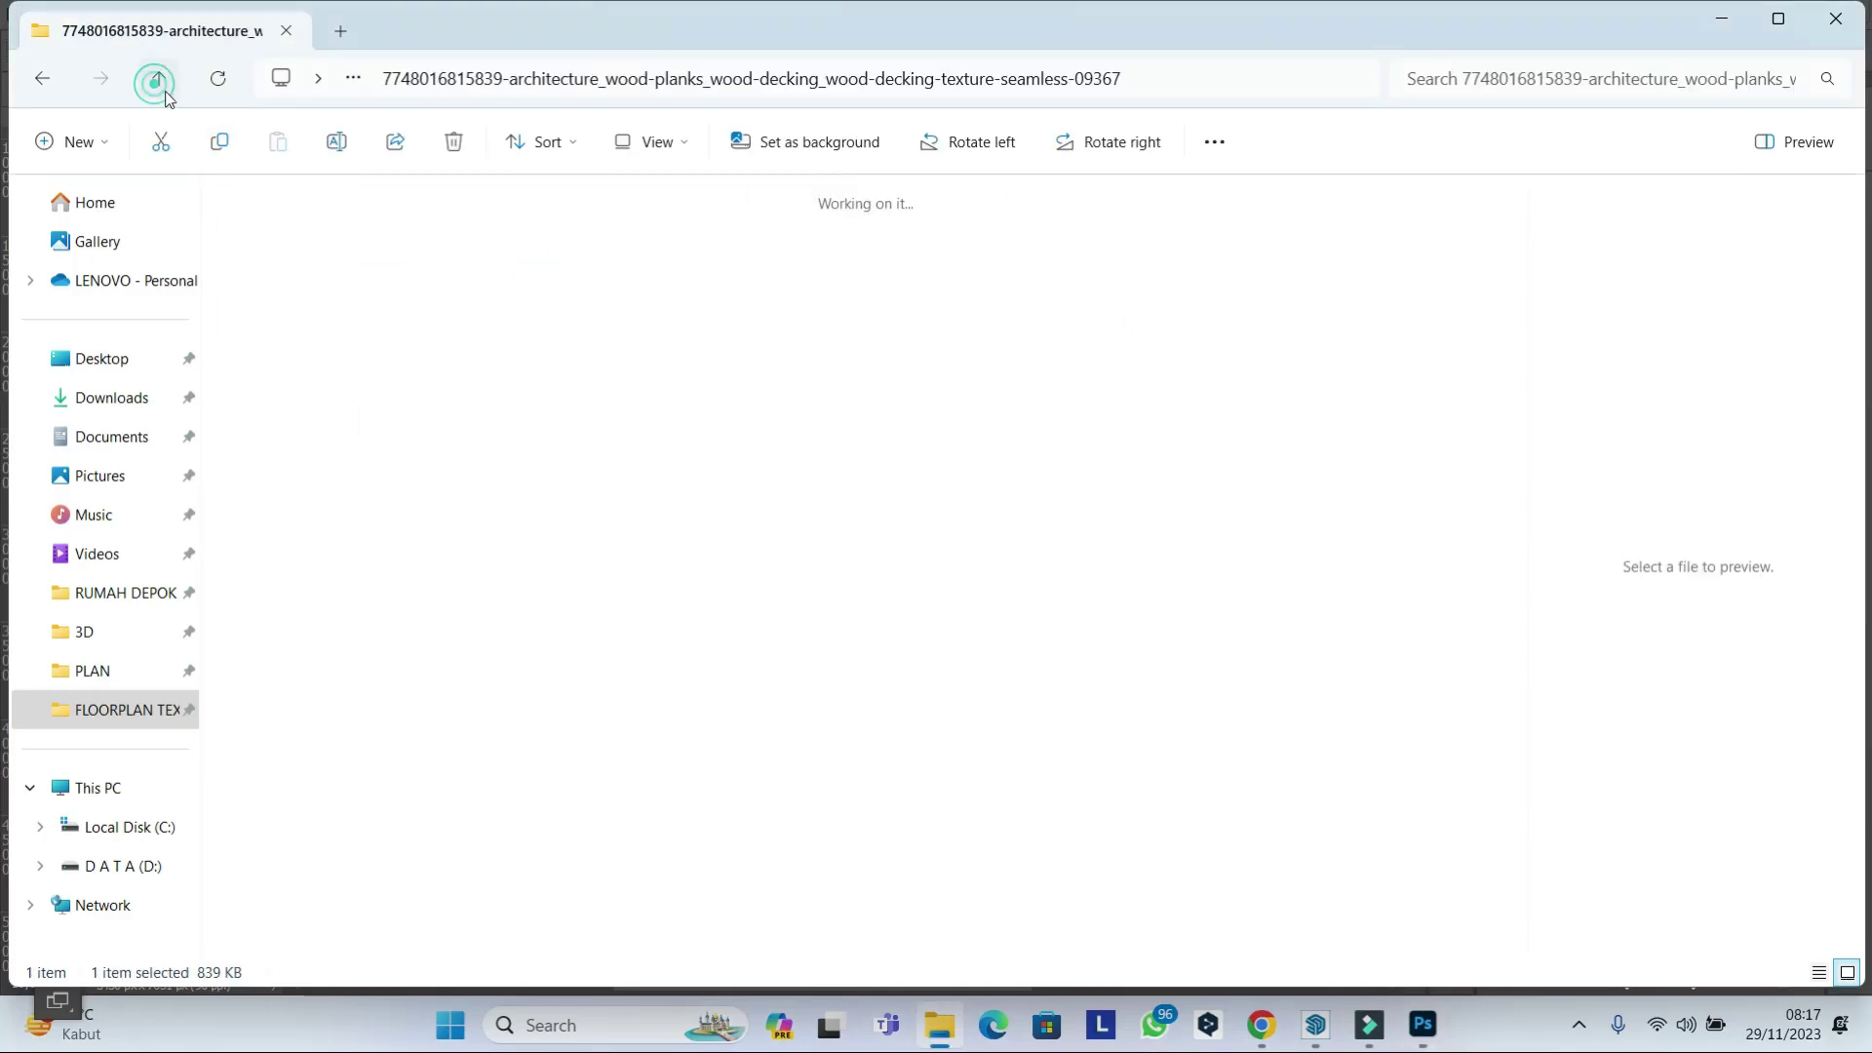
pyautogui.doubleClick(702, 240)
pyautogui.click(326, 287)
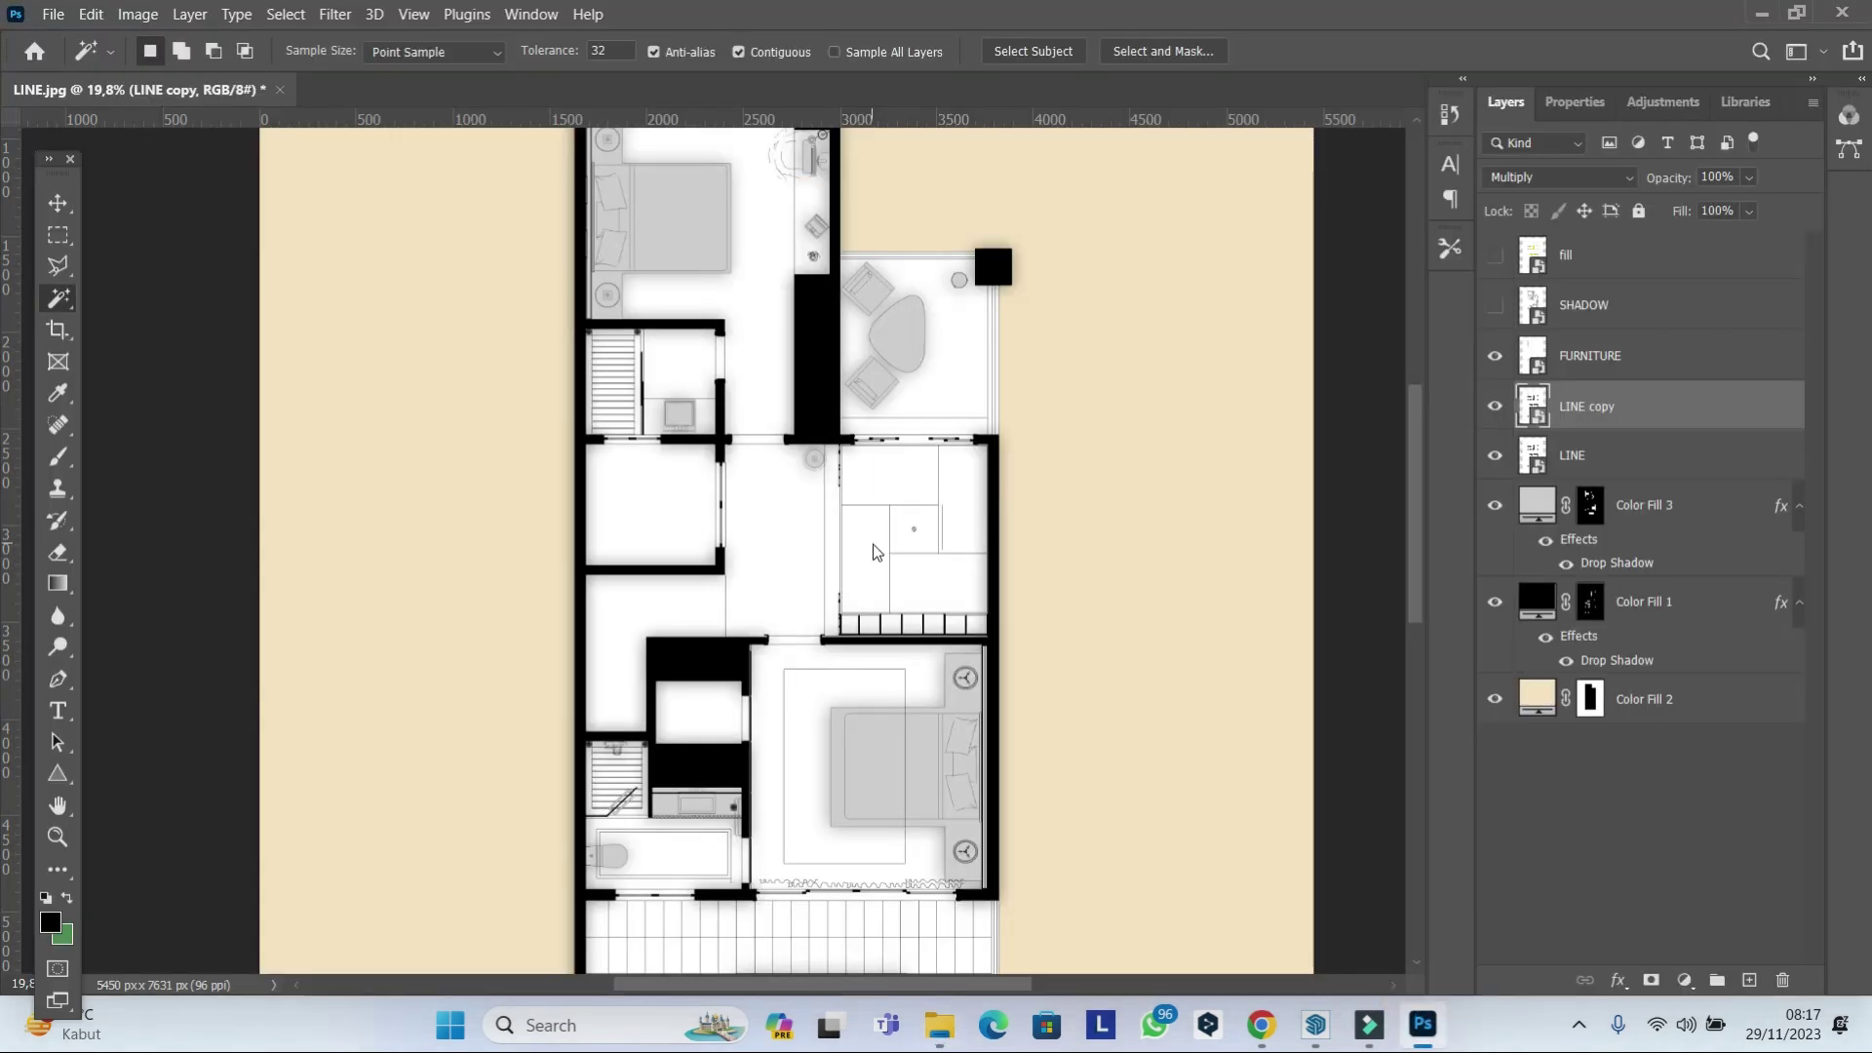
pyautogui.moveTo(327, 287); pyautogui.dragTo(784, 548)
# Commit the placed concrete texture and shrink it to a small square tile.
pyautogui.click(1166, 54)
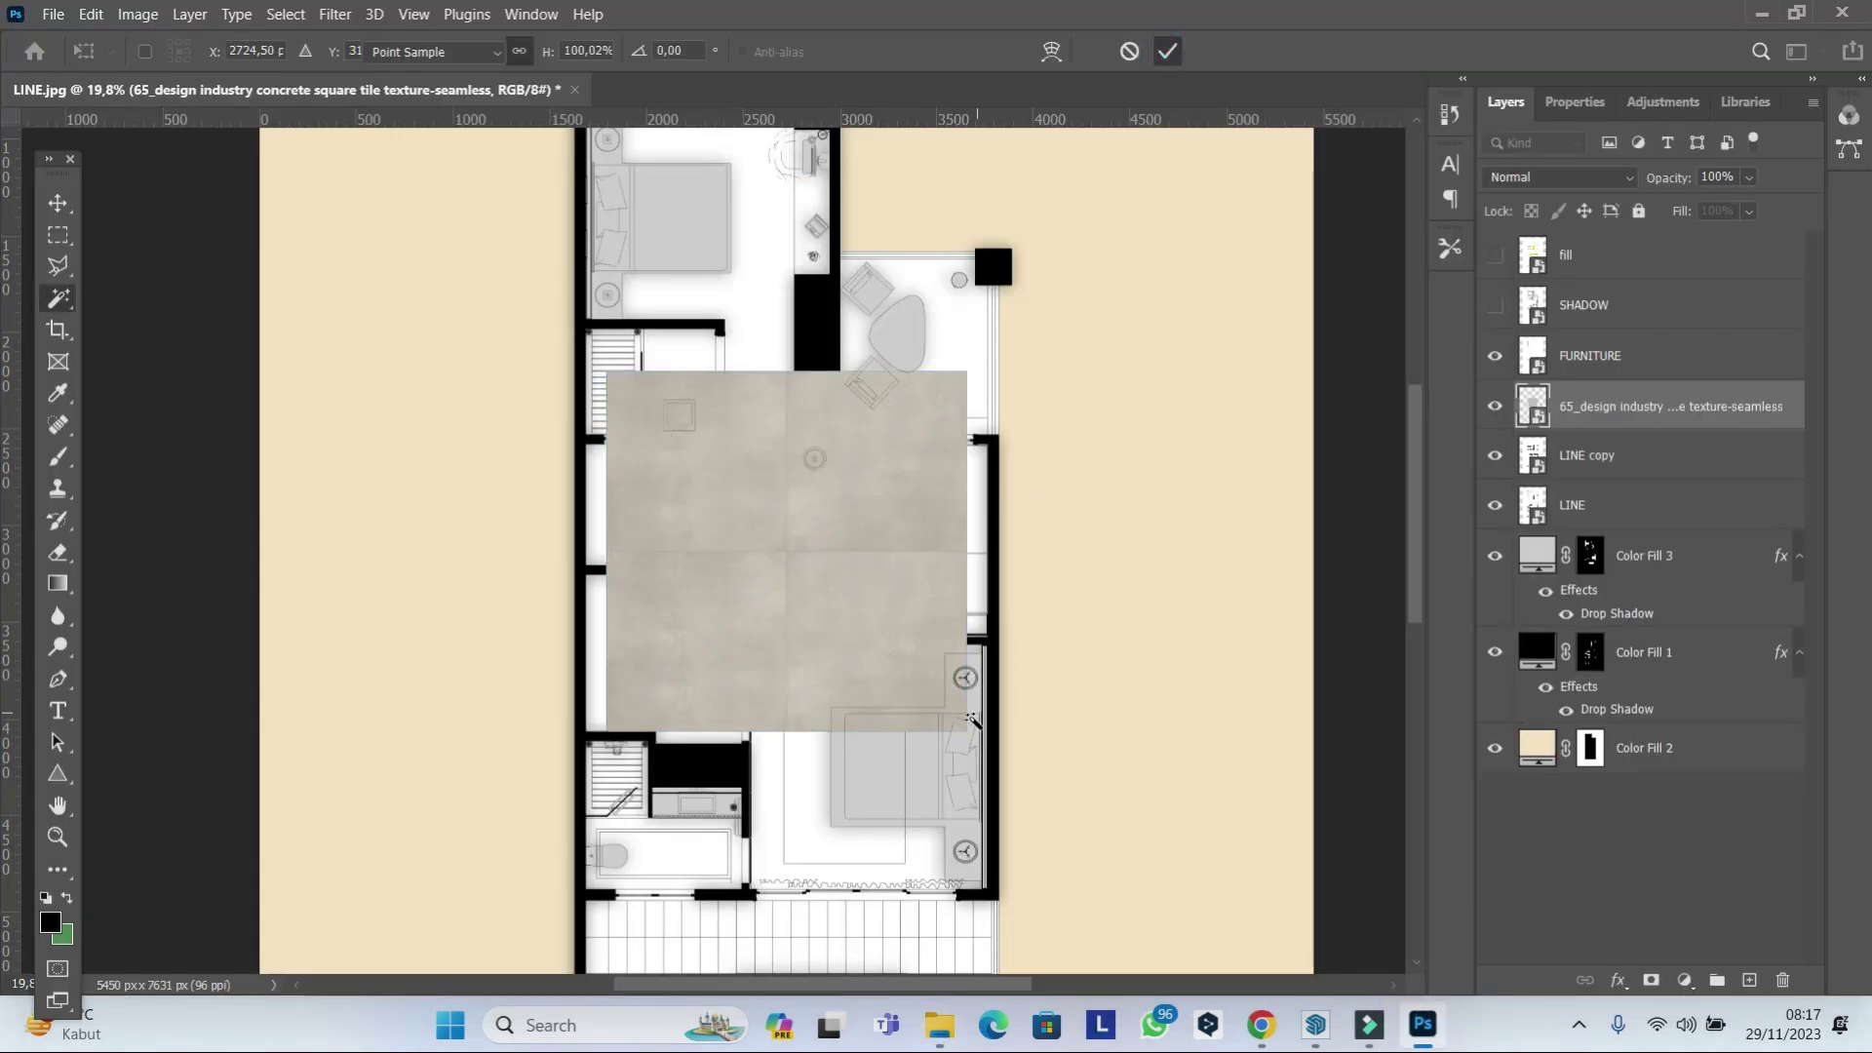
pyautogui.moveTo(963, 729)
pyautogui.mouseDown()
pyautogui.moveTo(634, 396)
pyautogui.moveTo(846, 355)
pyautogui.moveTo(830, 362)
pyautogui.mouseUp()
pyautogui.press('Return')
pyautogui.scroll(2, 591, 405)
pyautogui.scroll(2, 812, 359)
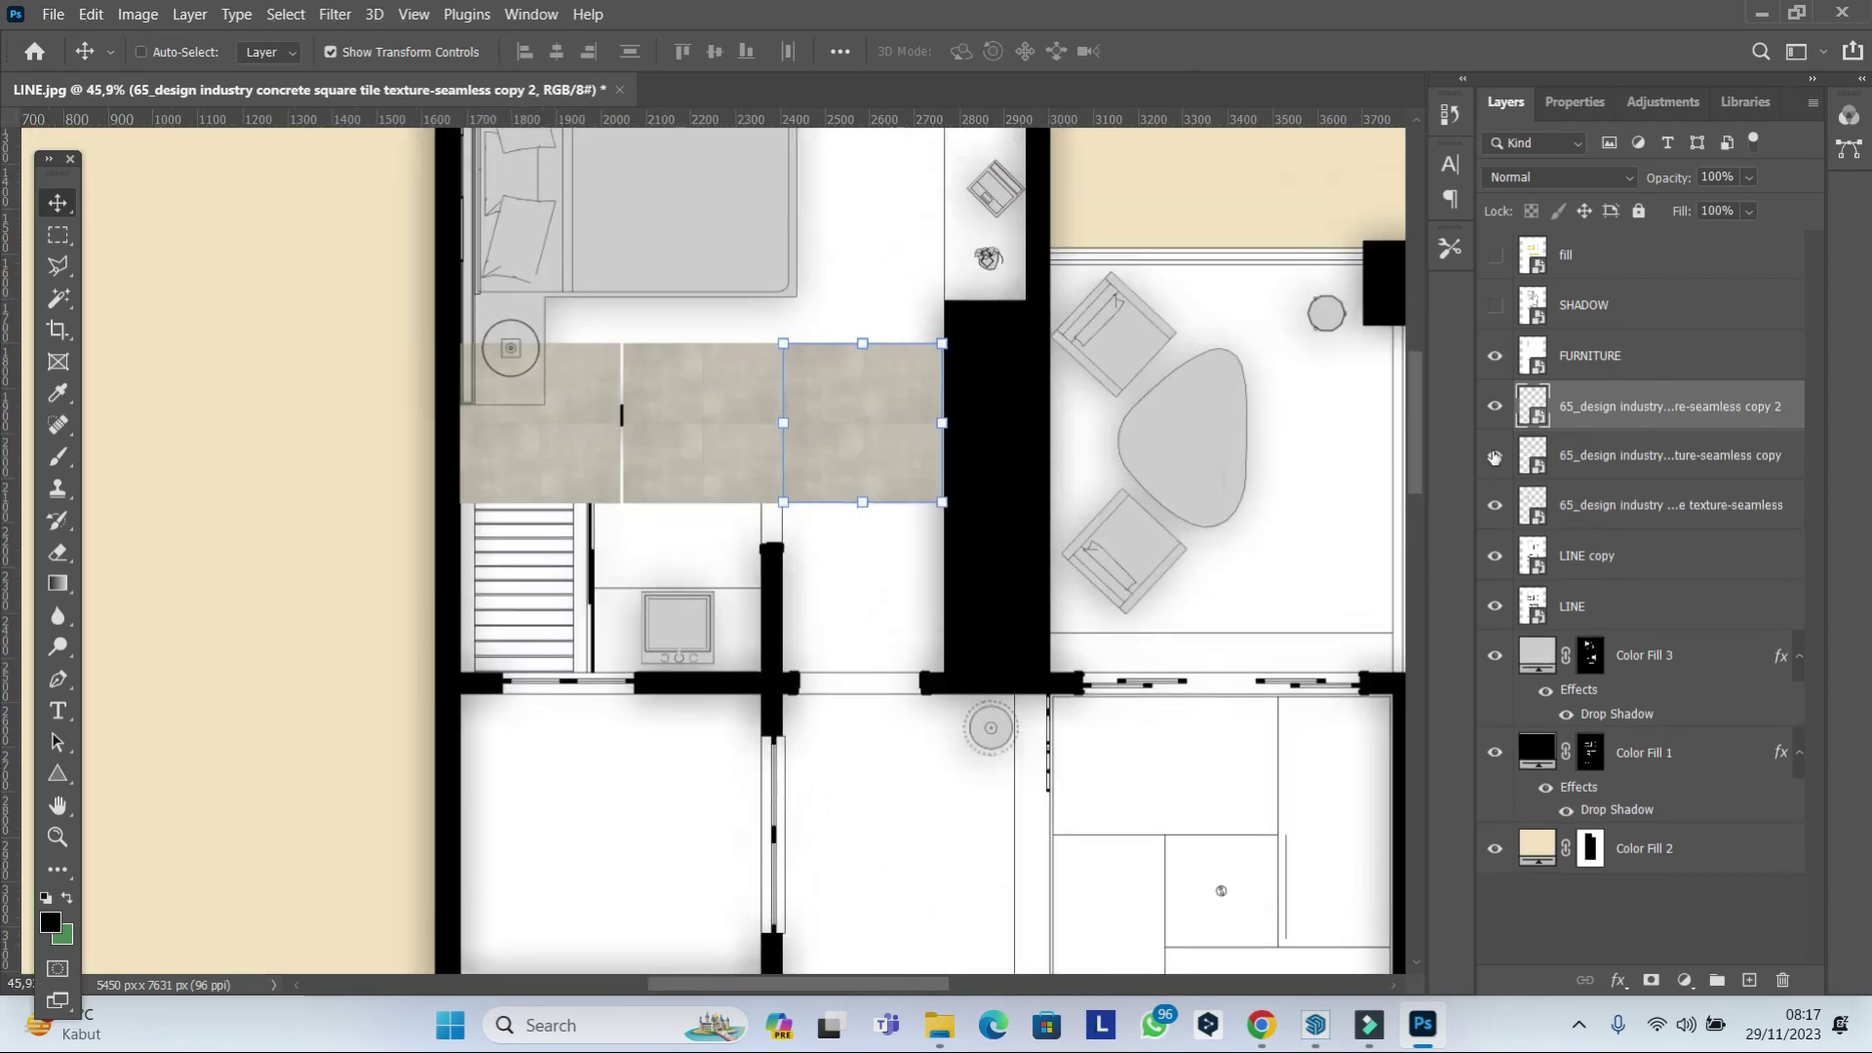
# Duplicate the tile square and line up the copies edge to edge.
pyautogui.keyDown('ctrl'); pyautogui.keyDown('shift'); pyautogui.click(752, 422); pyautogui.keyUp('shift'); pyautogui.keyUp('ctrl')
pyautogui.scroll(2, 751, 422)
pyautogui.keyDown('ctrl'); pyautogui.keyDown('shift'); pyautogui.click(681, 409); pyautogui.keyUp('shift'); pyautogui.keyUp('ctrl')
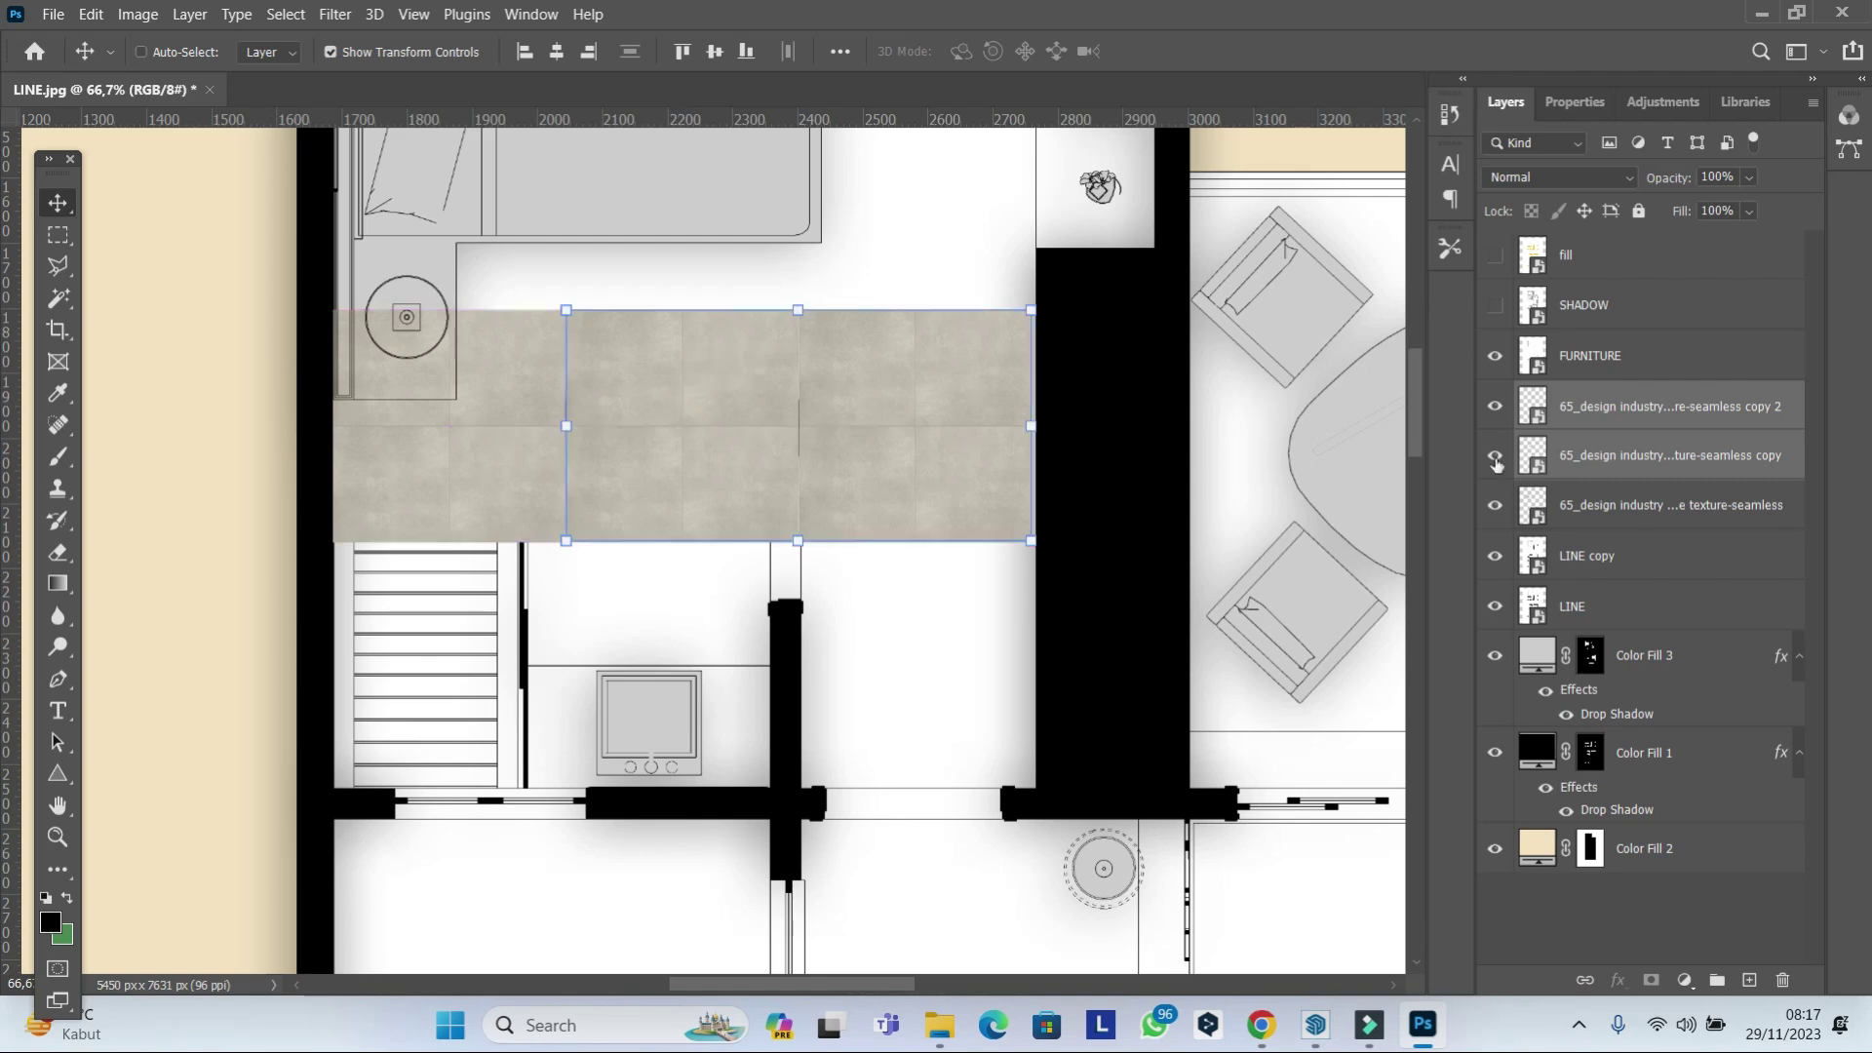
pyautogui.scroll(-1, 722, 409)
pyautogui.scroll(-1, 741, 409)
pyautogui.scroll(-1, 744, 408)
pyautogui.scroll(-1, 744, 407)
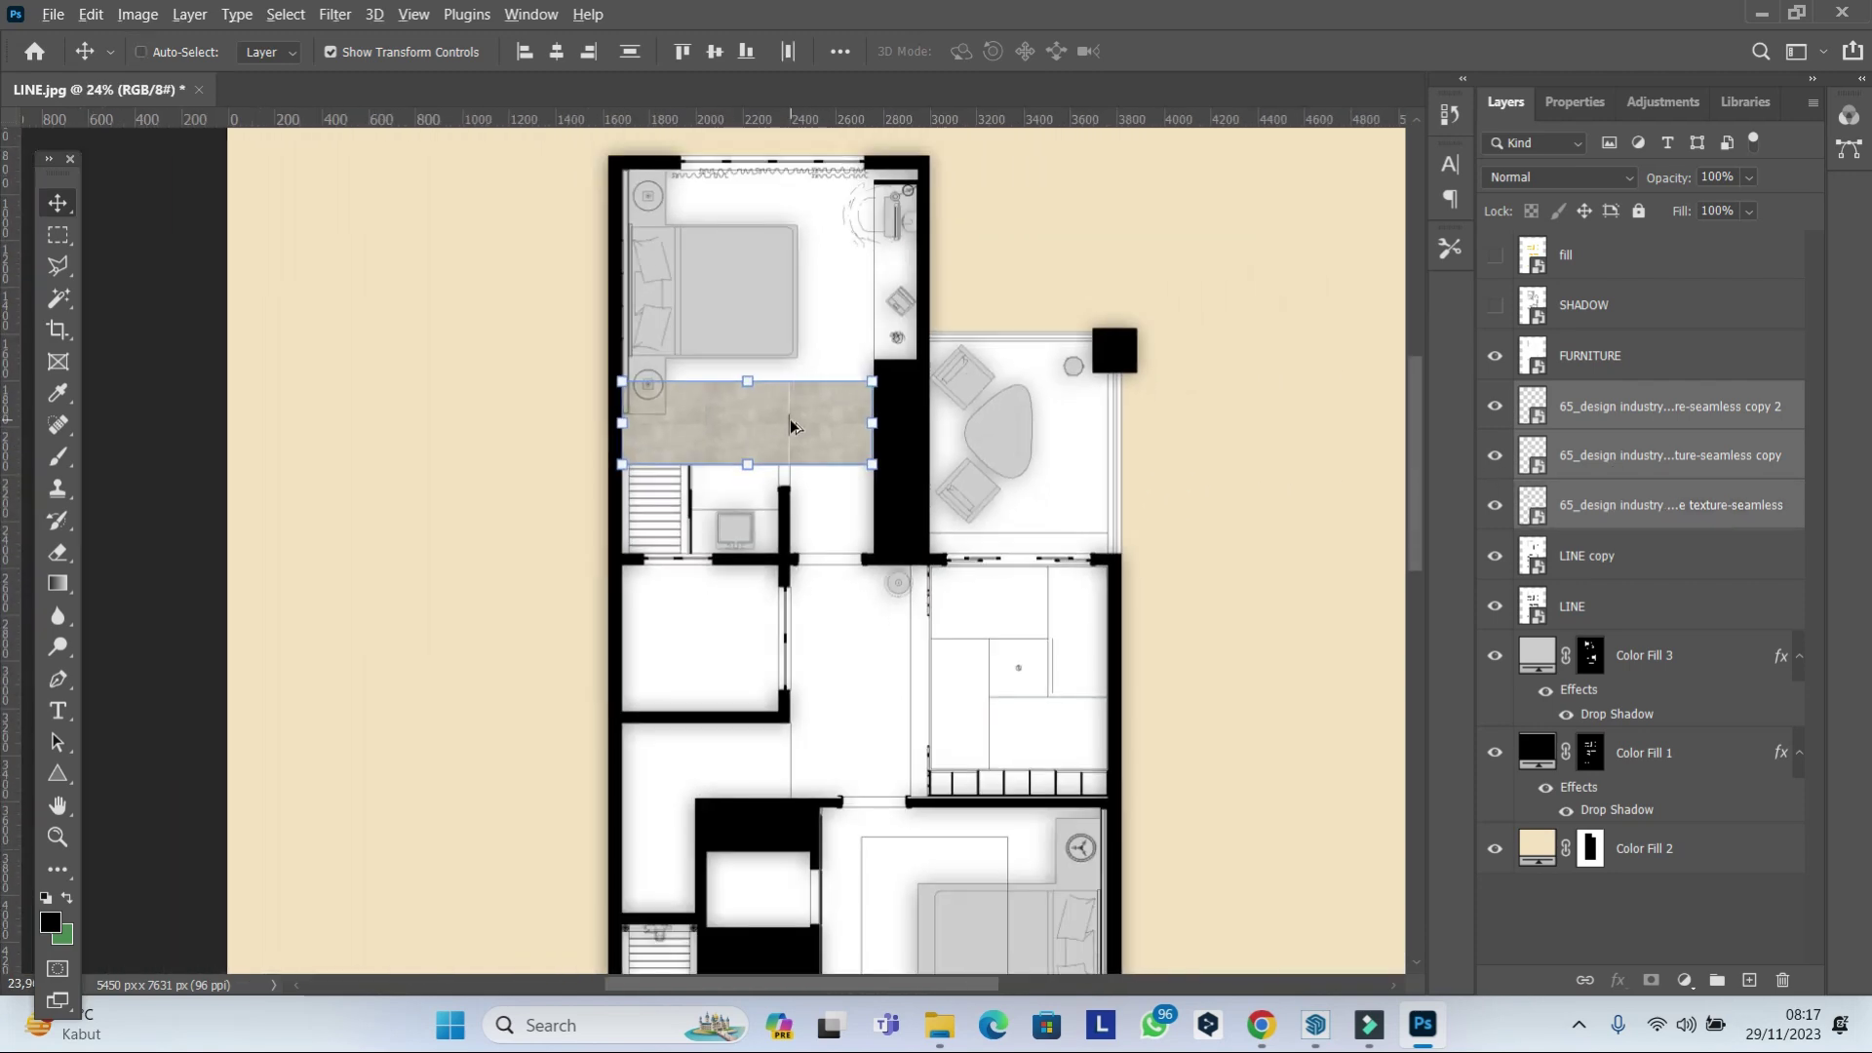
pyautogui.scroll(2, 780, 409)
pyautogui.scroll(2, 807, 422)
pyautogui.scroll(2, 805, 448)
pyautogui.scroll(-1, 804, 459)
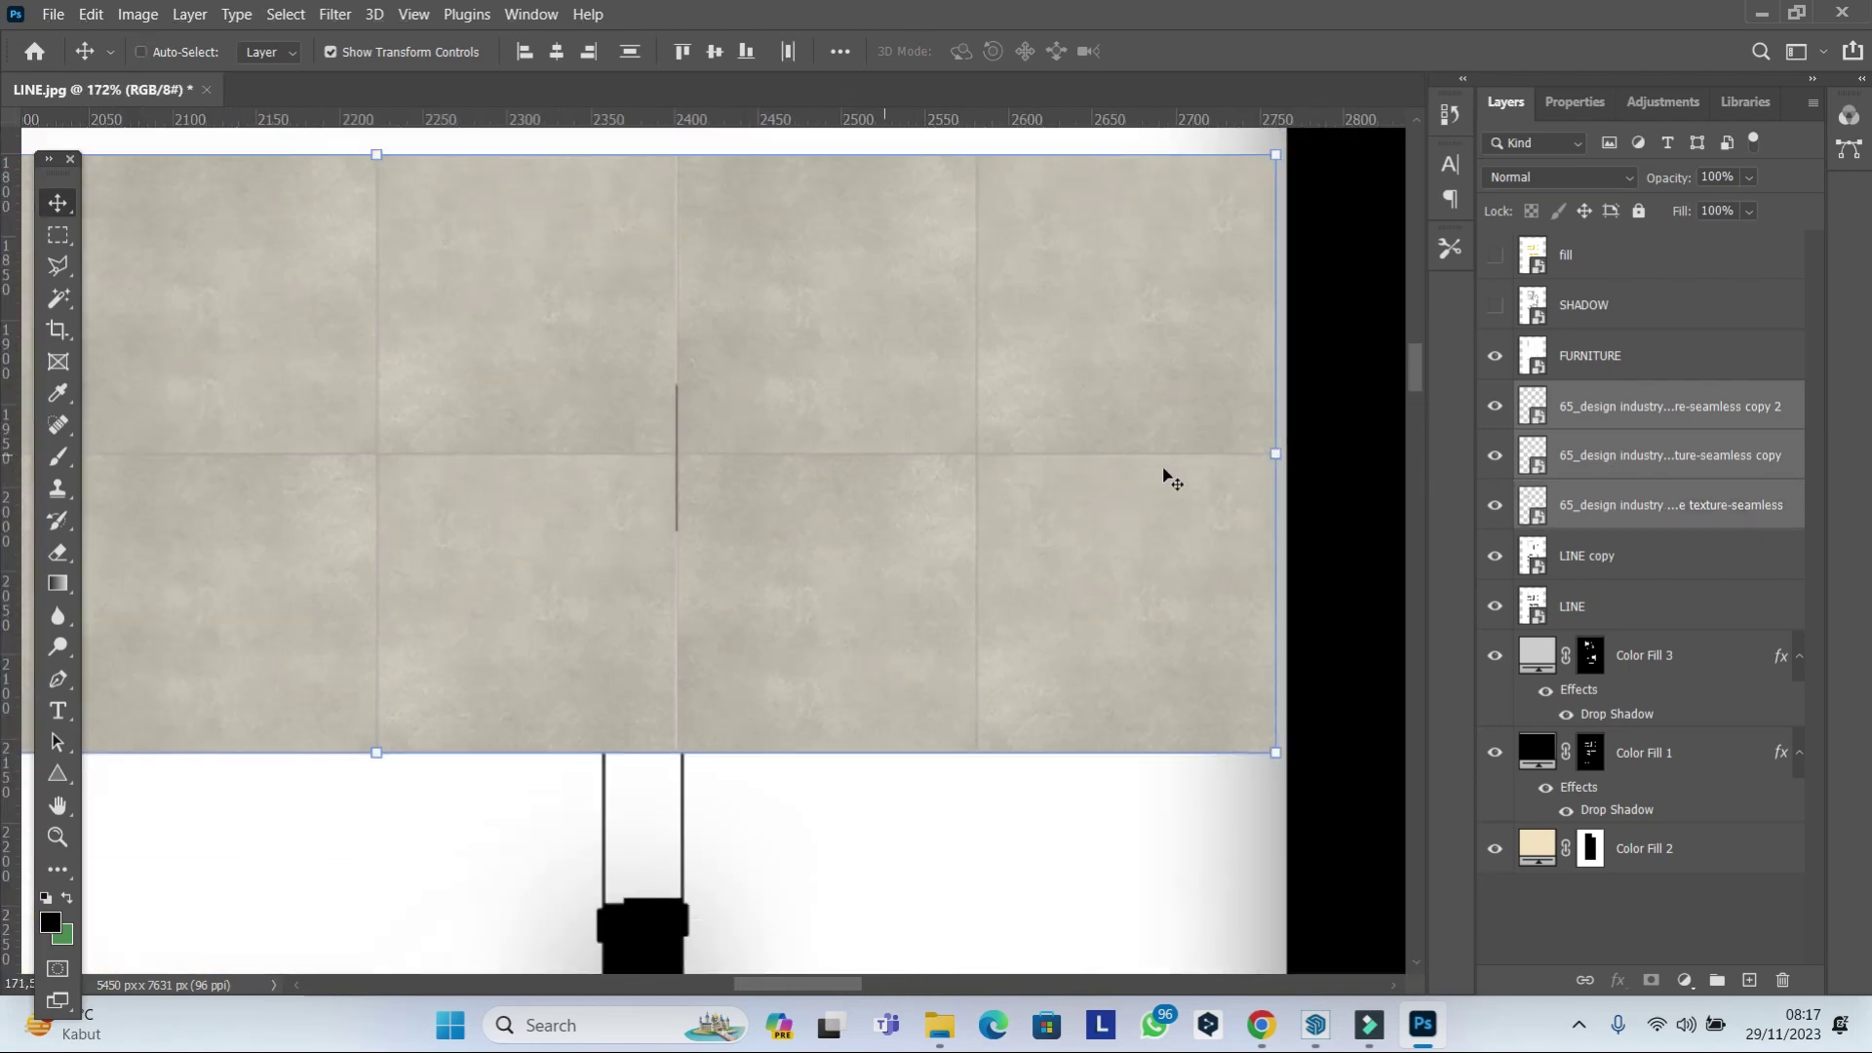
pyautogui.moveTo(906, 472)
pyautogui.mouseDown()
pyautogui.moveTo(850, 463)
pyautogui.moveTo(873, 464)
pyautogui.mouseUp()
# Copy the tile strip rightward across the room and downward as another row.
pyautogui.keyDown('ctrl'); pyautogui.keyDown('shift'); pyautogui.click(872, 466); pyautogui.keyUp('shift'); pyautogui.keyUp('ctrl')
pyautogui.scroll(-2, 766, 390)
pyautogui.scroll(-2, 766, 390)
pyautogui.keyDown('alt'); pyautogui.moveTo(766, 390); pyautogui.dragTo(1101, 390); pyautogui.keyUp('alt')
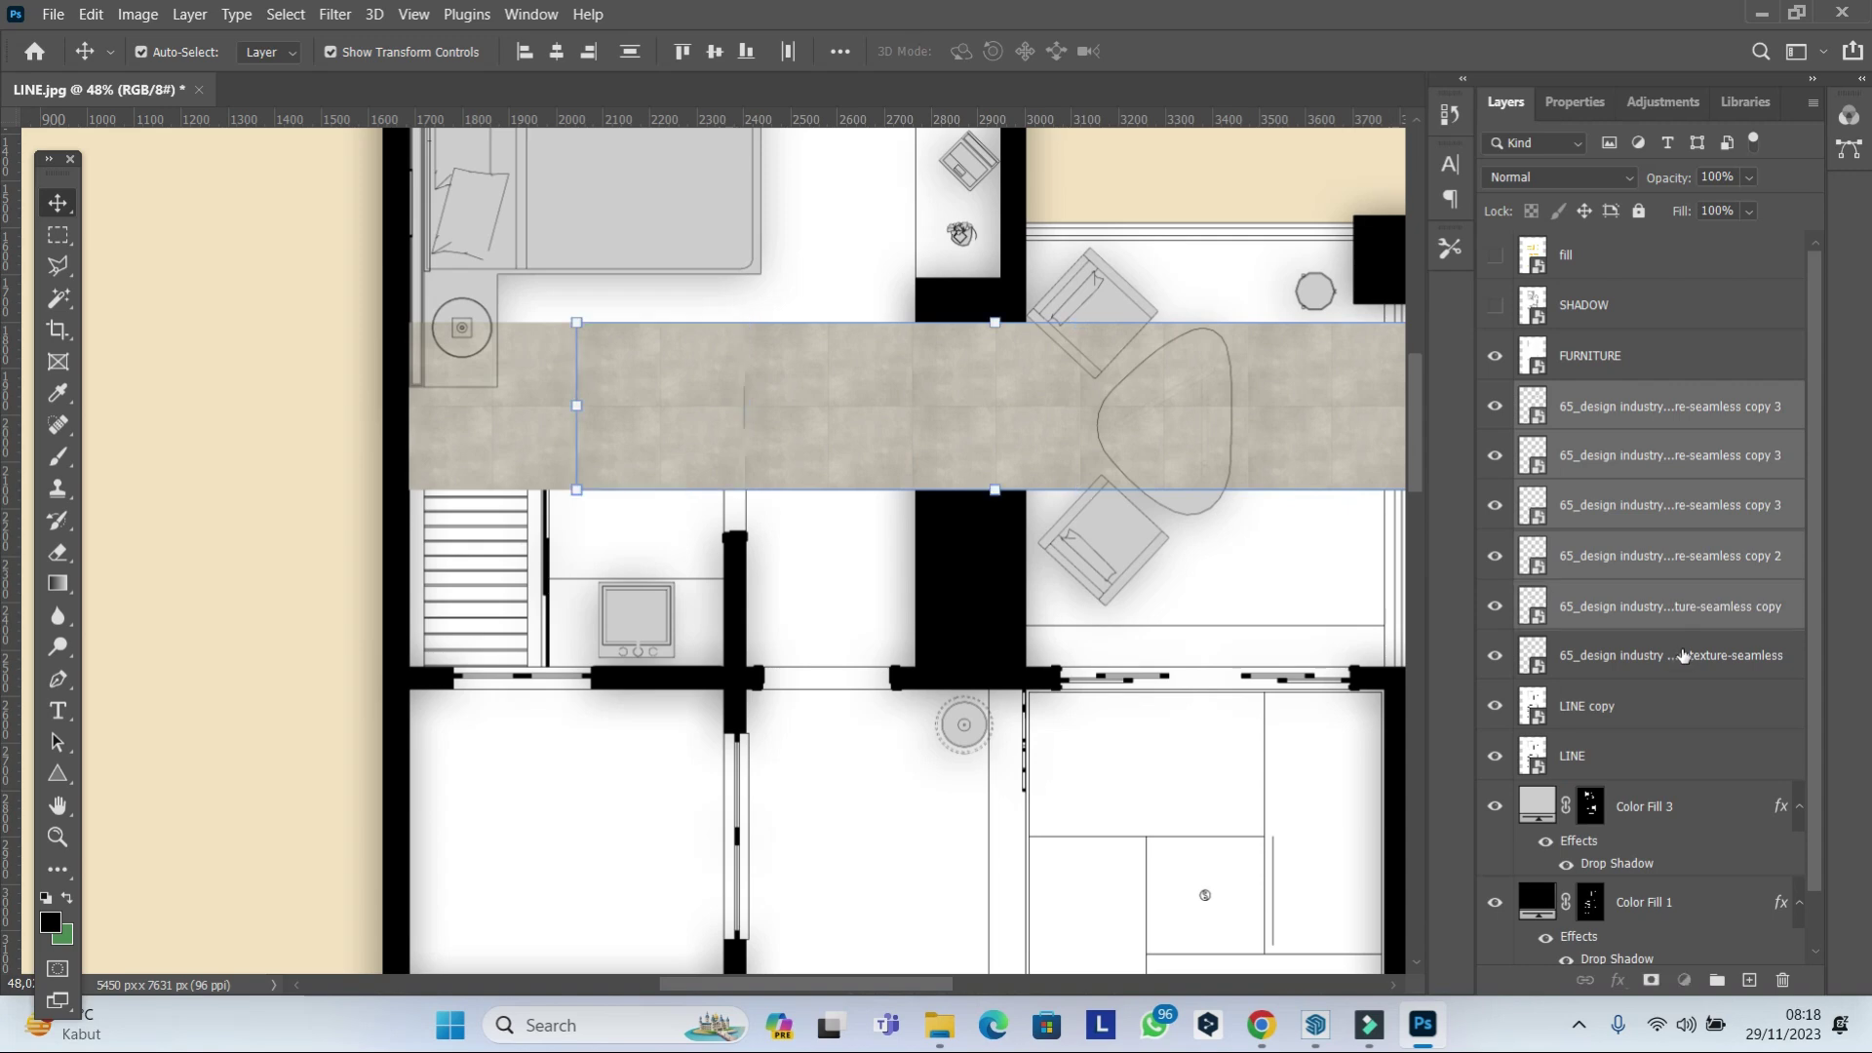
pyautogui.keyDown('shift'); pyautogui.click(1668, 655); pyautogui.keyUp('shift')
pyautogui.scroll(-1, 1036, 422)
pyautogui.keyDown('alt'); pyautogui.moveTo(1065, 425); pyautogui.dragTo(1065, 562); pyautogui.keyUp('alt')
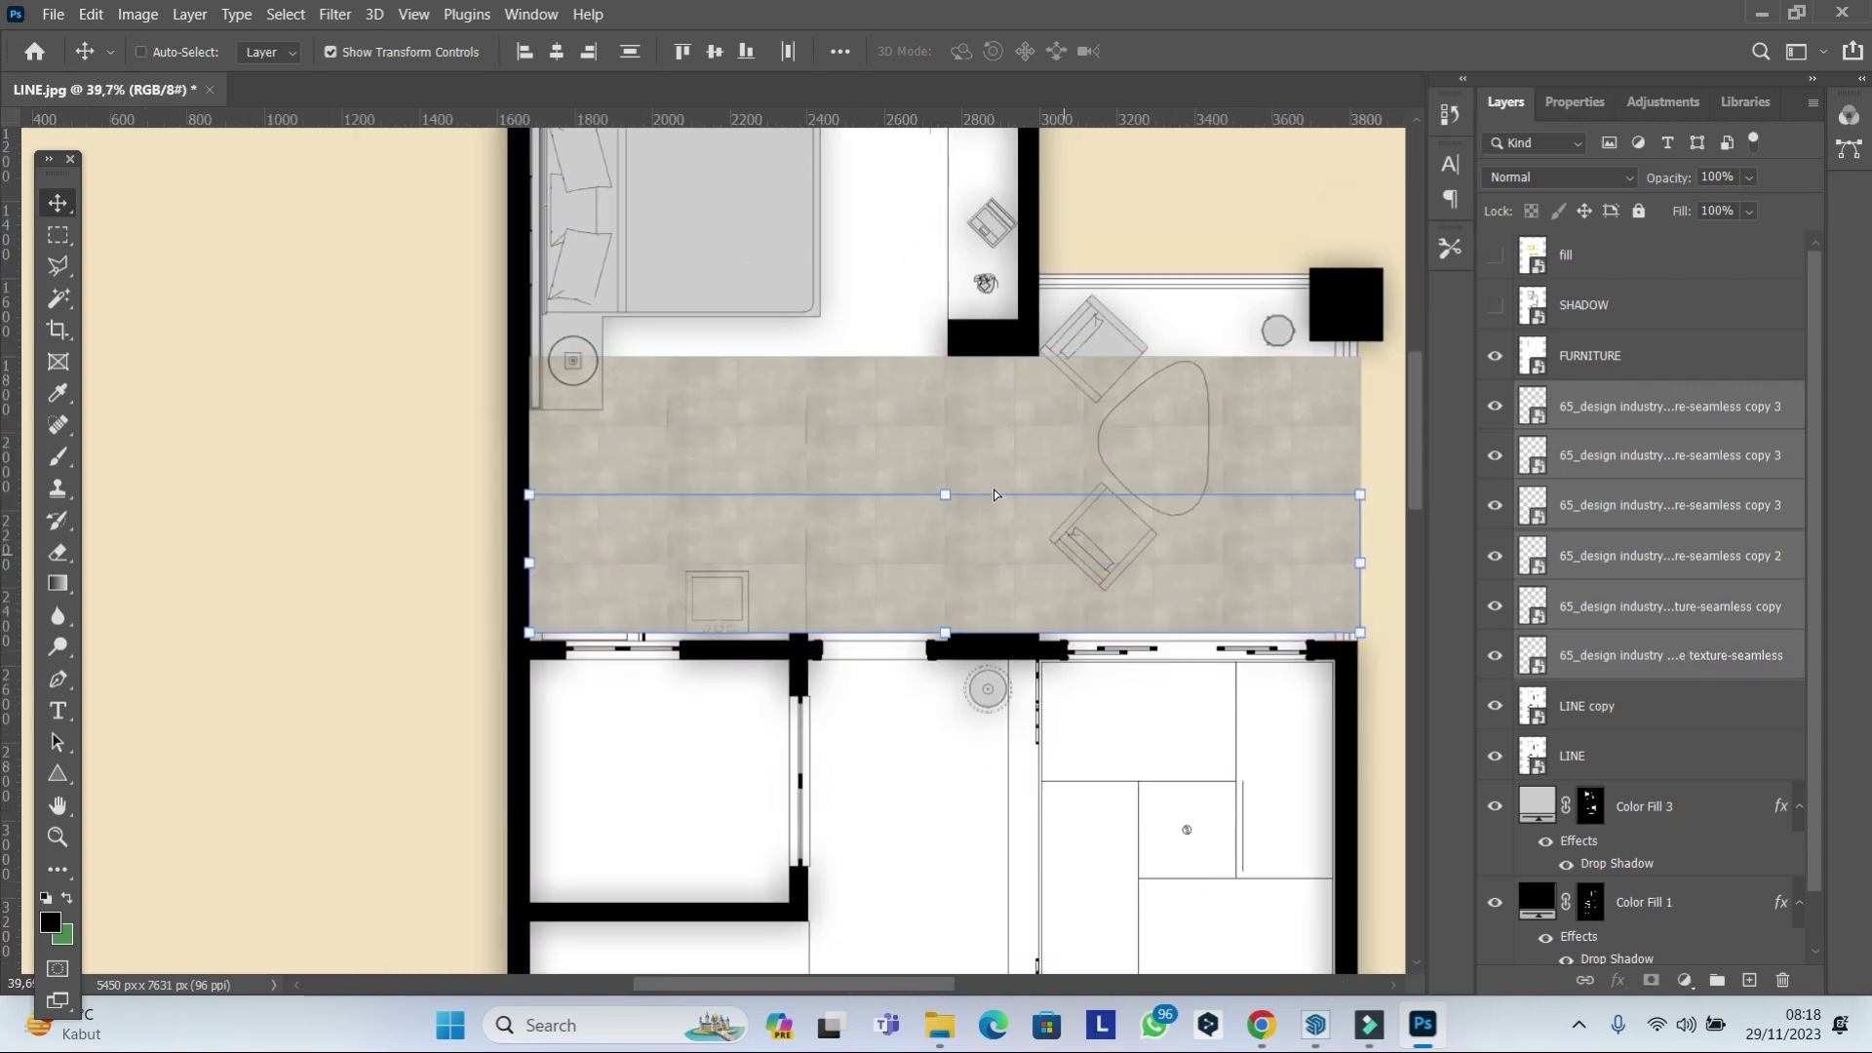
pyautogui.scroll(-3, 1065, 563)
pyautogui.scroll(-2, 1630, 736)
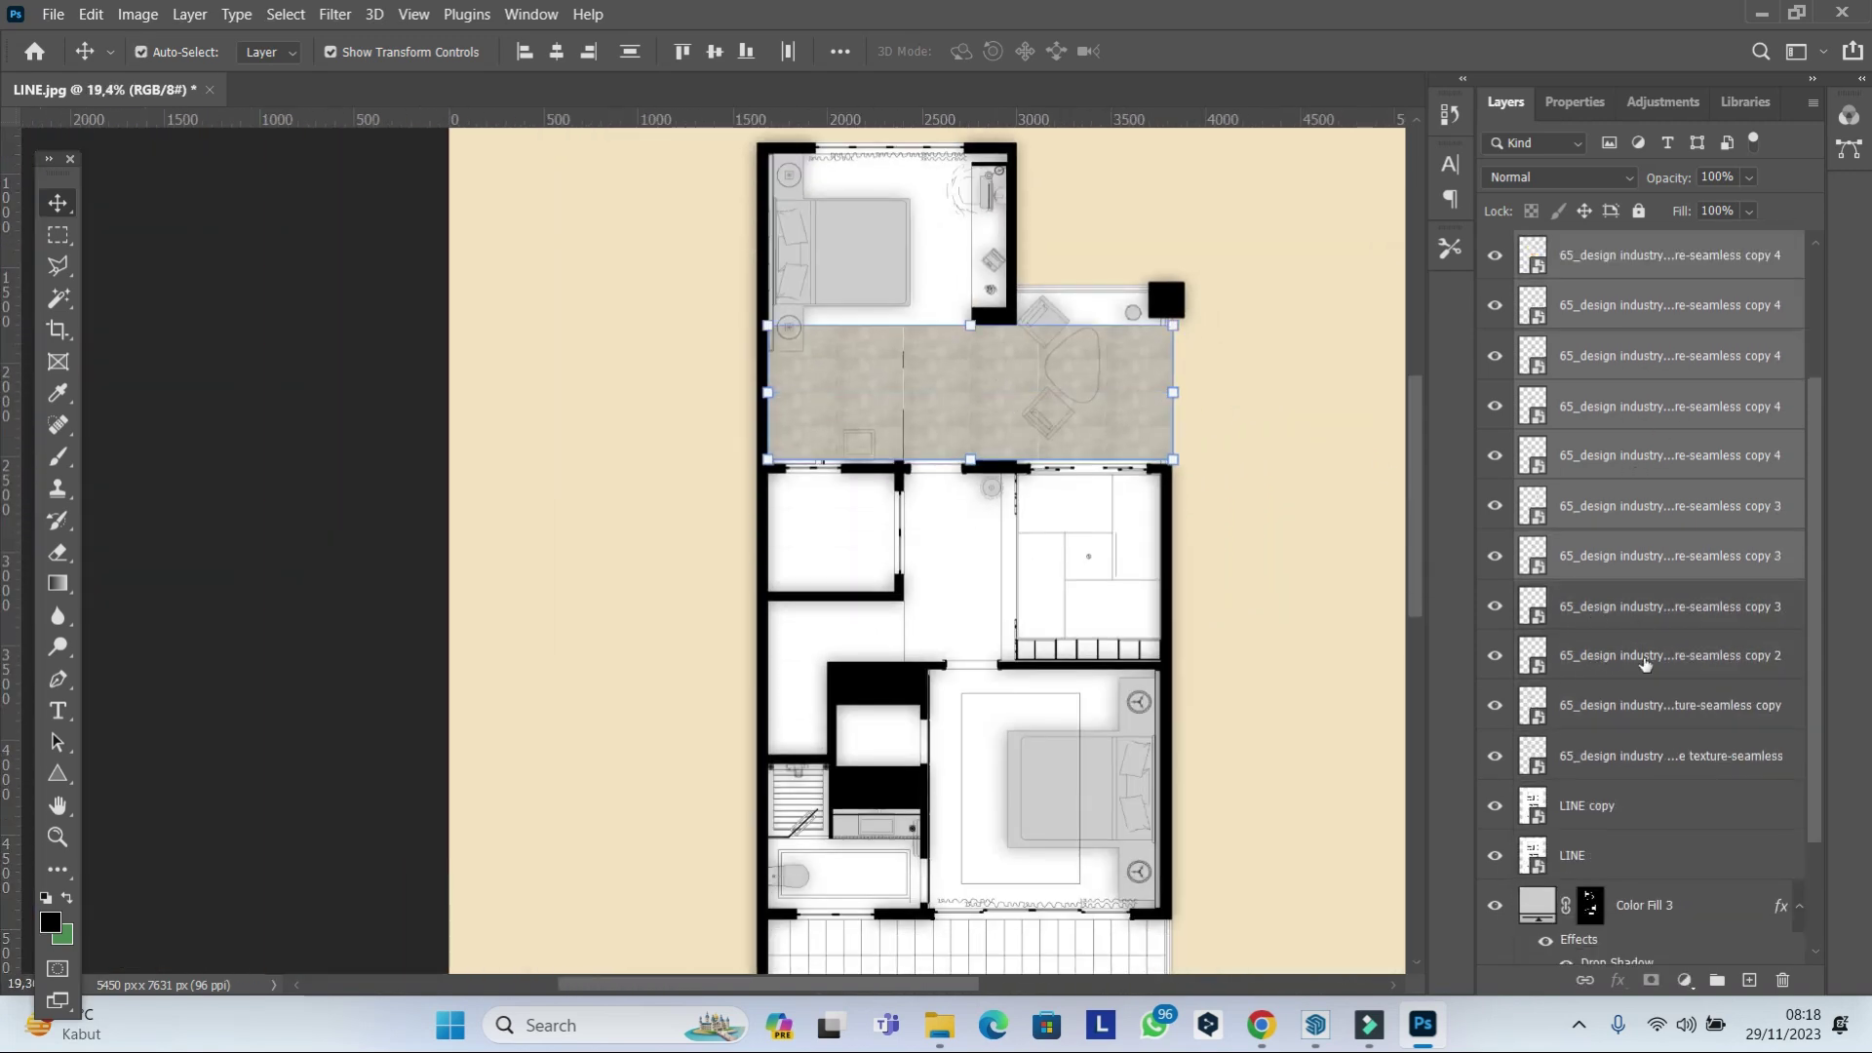
# Select the earlier tile layers and move the tile rows up into the upper room.
pyautogui.keyDown('shift'); pyautogui.click(1606, 659); pyautogui.keyUp('shift')
pyautogui.keyDown('shift'); pyautogui.click(1646, 704); pyautogui.keyUp('shift')
pyautogui.keyDown('shift'); pyautogui.click(1650, 757); pyautogui.keyUp('shift')
pyautogui.scroll(1, 1002, 378)
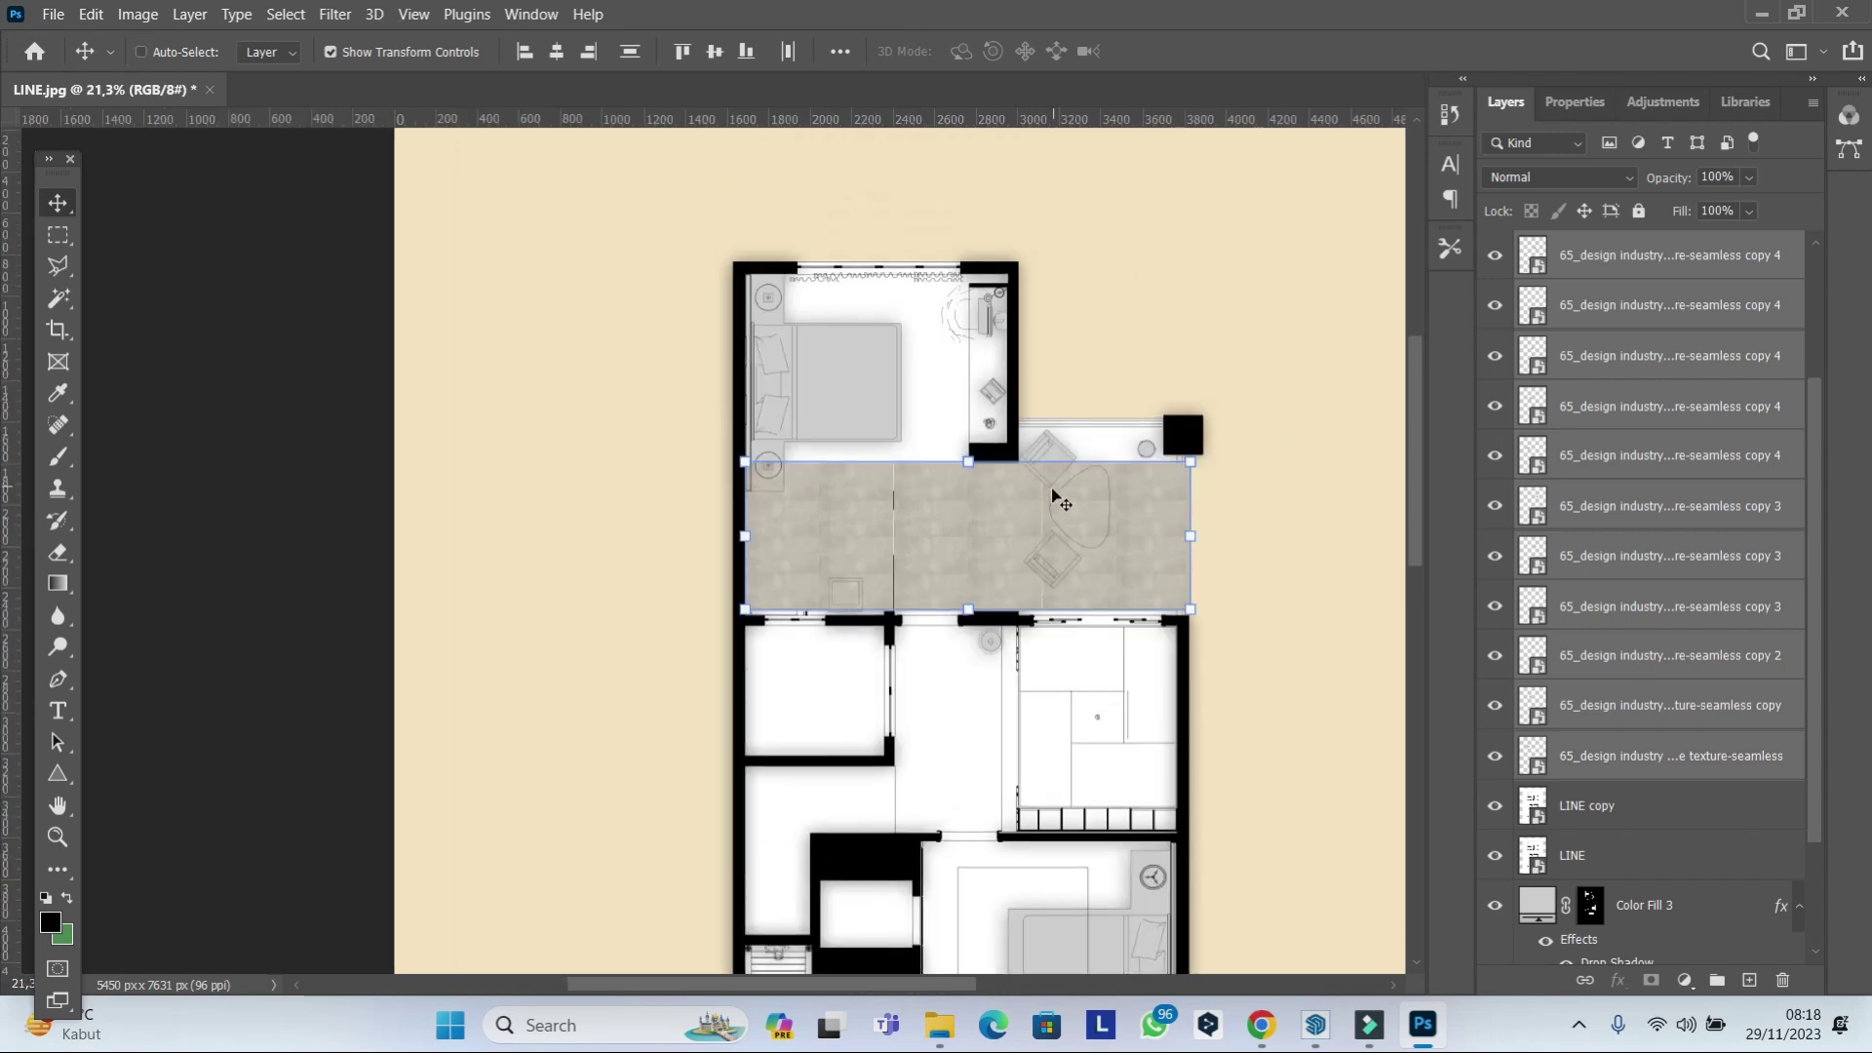
pyautogui.moveTo(1028, 535); pyautogui.dragTo(1028, 389)
# Select all the concrete texture copy layers together with the base texture layer.
pyautogui.scroll(-4, 1749, 532)
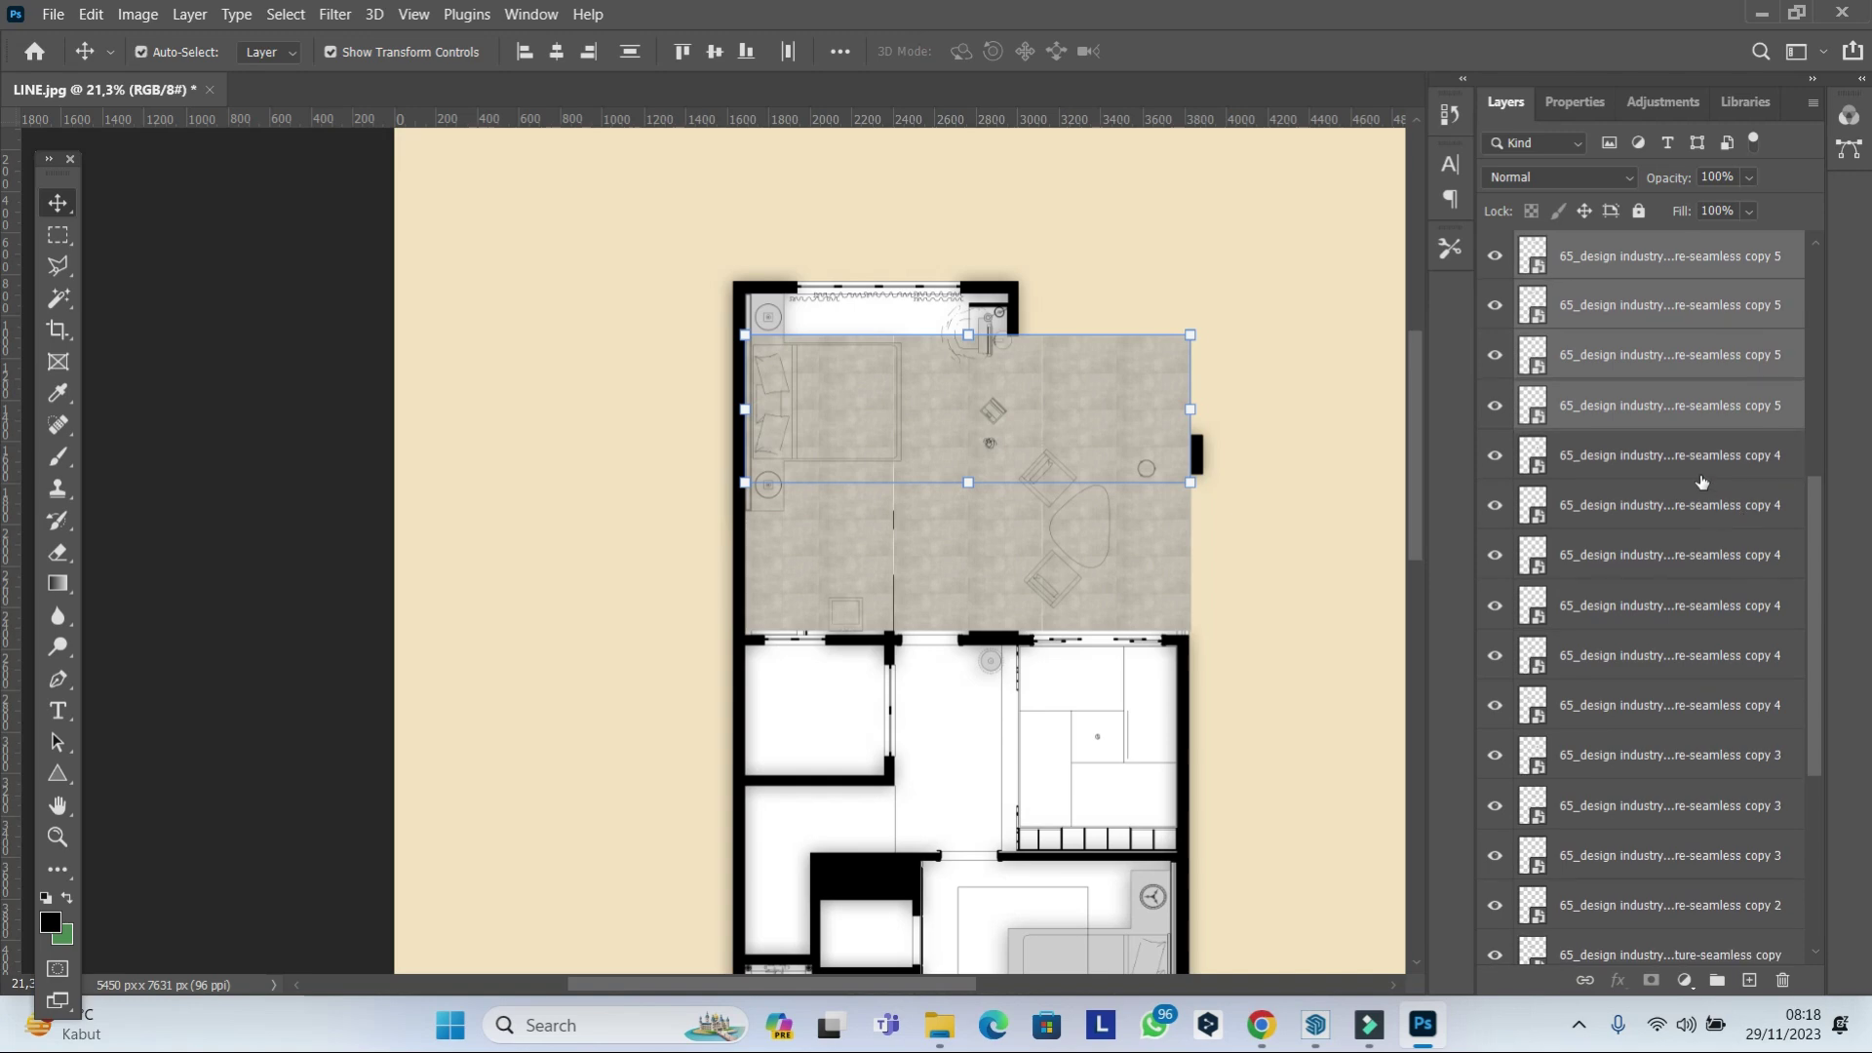
pyautogui.keyDown('shift'); pyautogui.click(1741, 455); pyautogui.keyUp('shift')
pyautogui.keyDown('shift'); pyautogui.click(1738, 505); pyautogui.keyUp('shift')
pyautogui.keyDown('shift'); pyautogui.click(1733, 555); pyautogui.keyUp('shift')
pyautogui.keyDown('shift'); pyautogui.click(1727, 655); pyautogui.keyUp('shift')
pyautogui.keyDown('shift'); pyautogui.click(1723, 705); pyautogui.keyUp('shift')
pyautogui.keyDown('shift'); pyautogui.click(1723, 755); pyautogui.keyUp('shift')
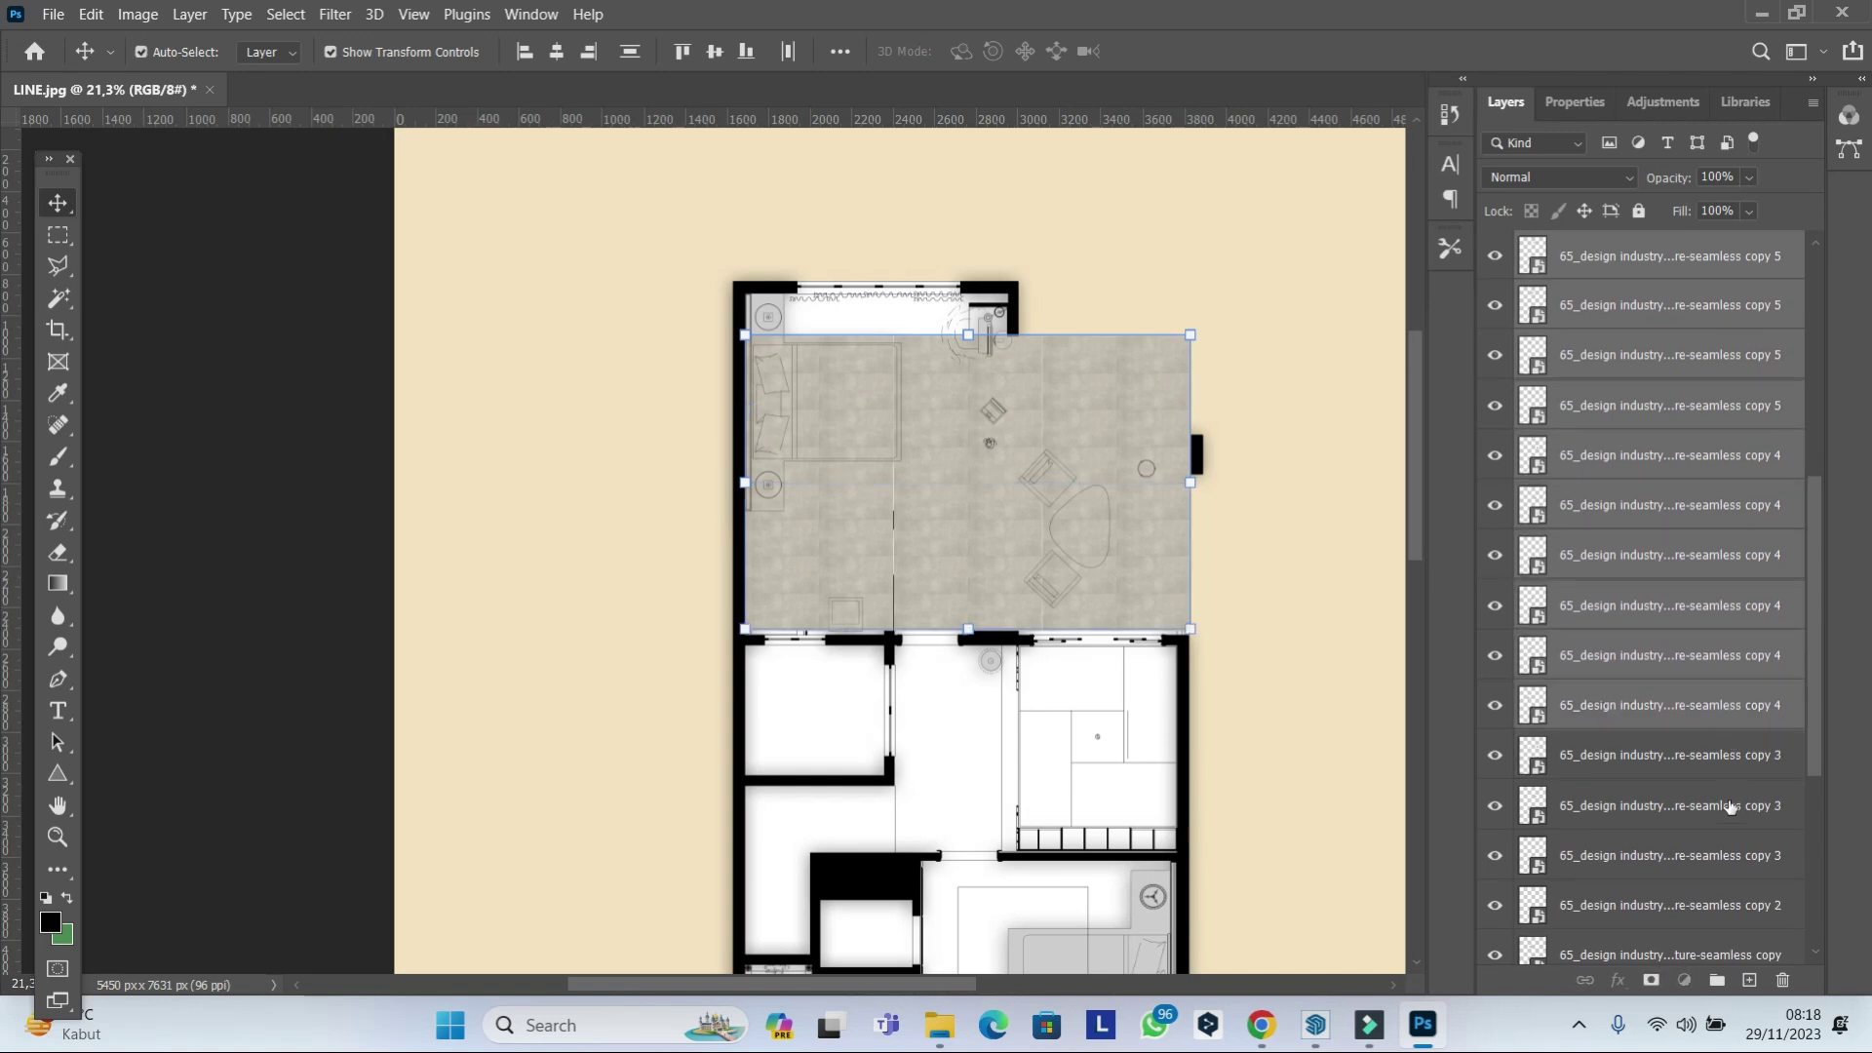
pyautogui.keyDown('shift'); pyautogui.click(1721, 805); pyautogui.keyUp('shift')
pyautogui.scroll(-4, 1716, 806)
pyautogui.keyDown('shift'); pyautogui.click(1706, 605); pyautogui.keyUp('shift')
pyautogui.keyDown('shift'); pyautogui.click(1698, 655); pyautogui.keyUp('shift')
pyautogui.keyDown('shift'); pyautogui.click(1691, 706); pyautogui.keyUp('shift')
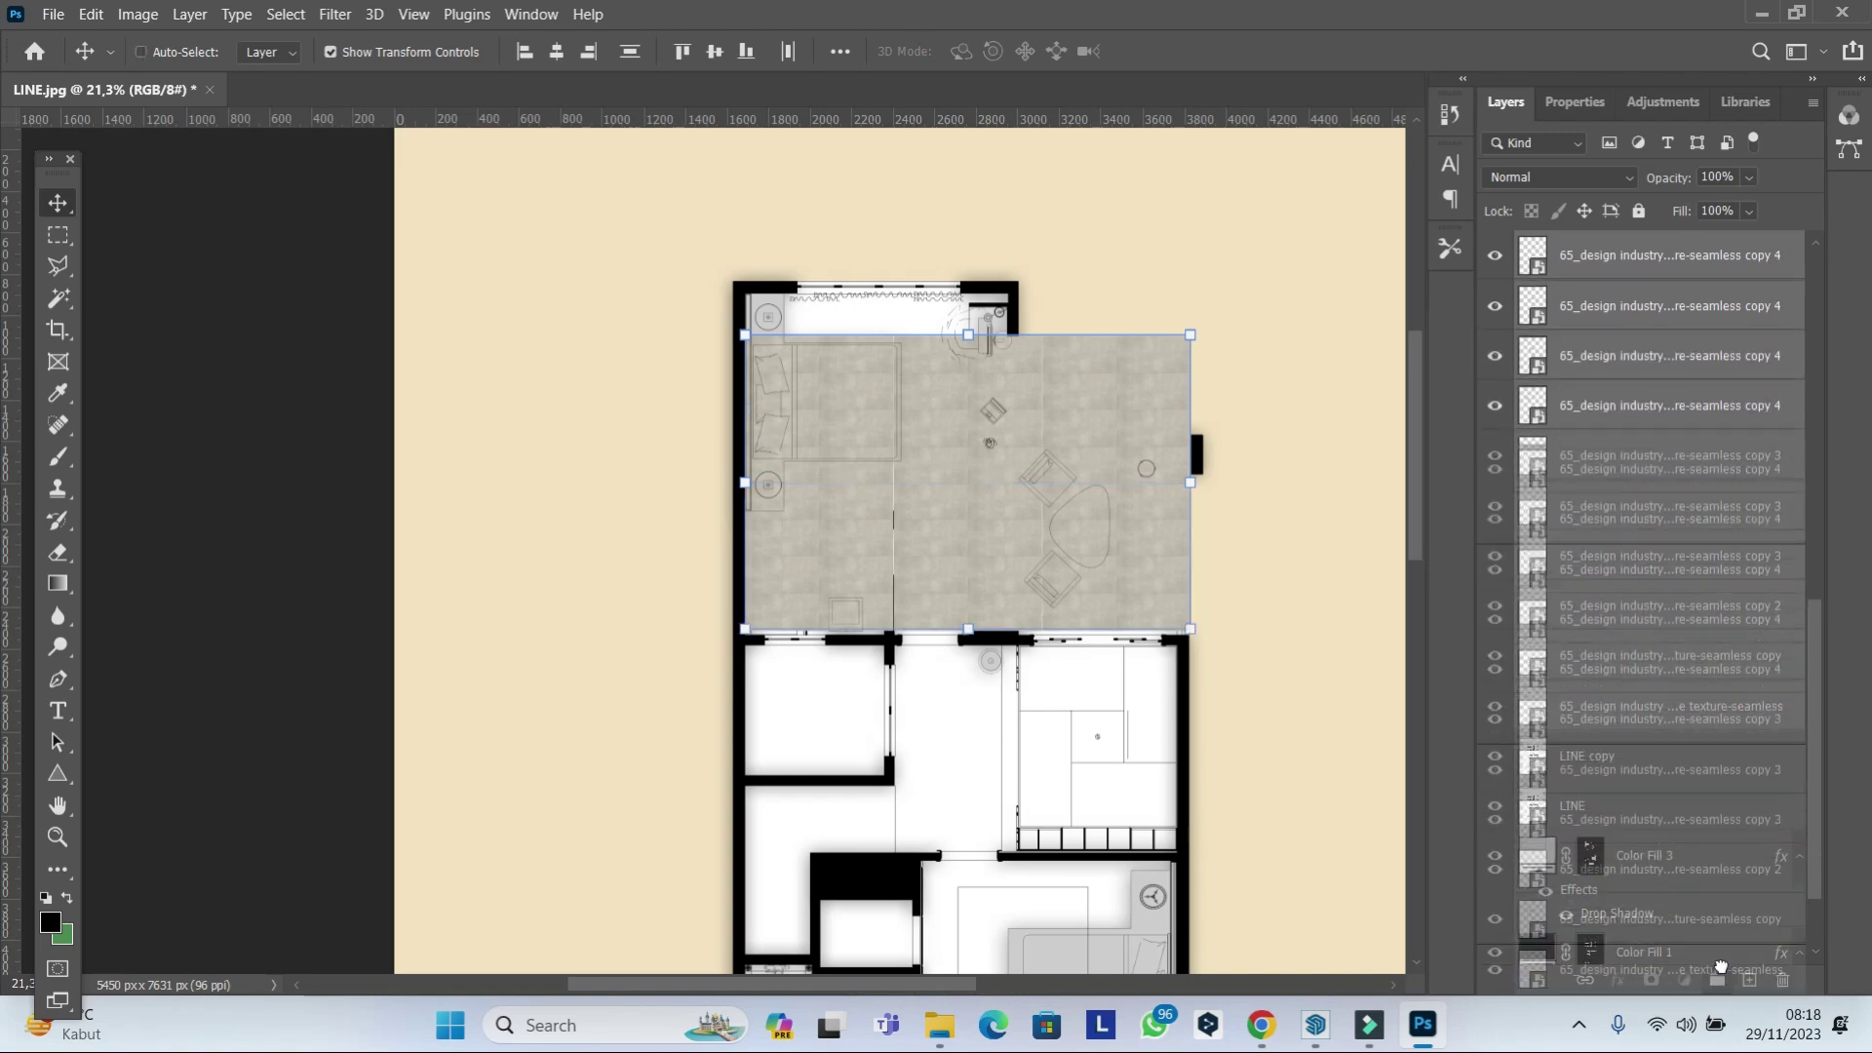
# Group the texture layers into Group 1 and convert it to a smart object.
pyautogui.hotkey('ctrl', 'g')
pyautogui.click(1522, 395)
pyautogui.rightClick(1579, 397)
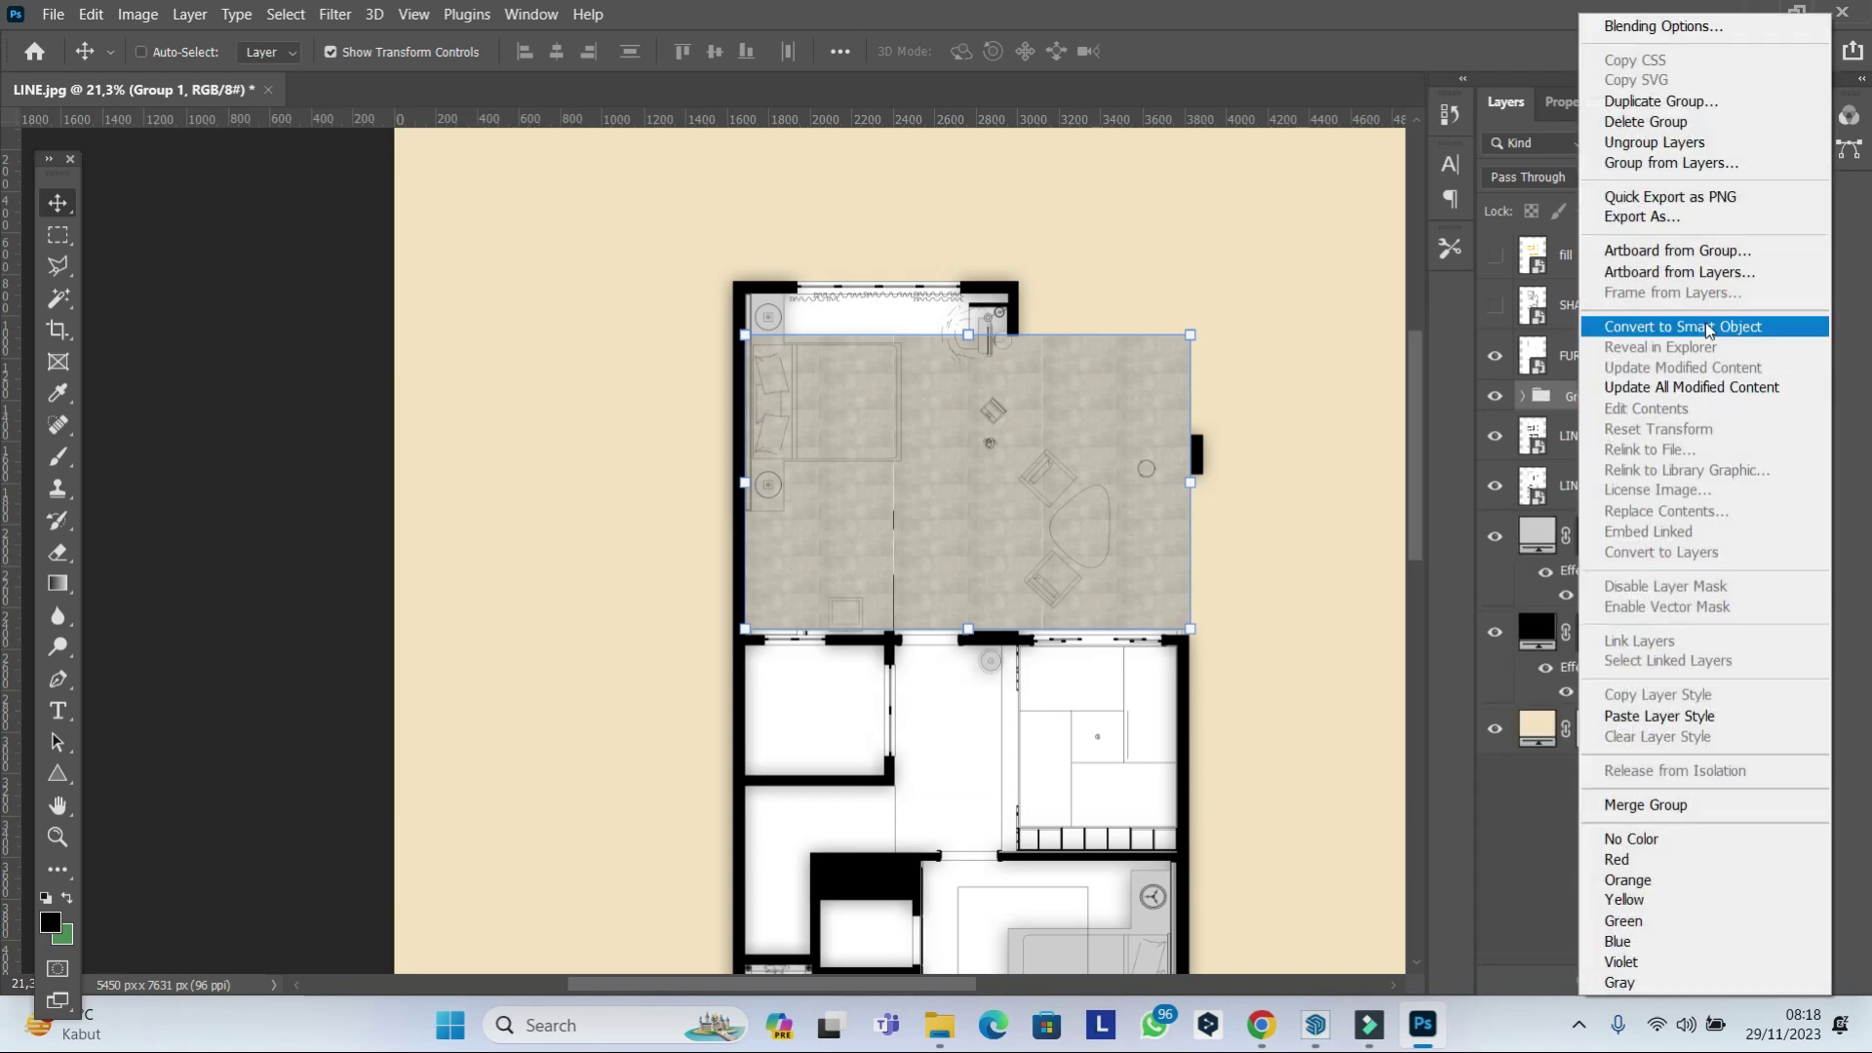
pyautogui.click(1706, 330)
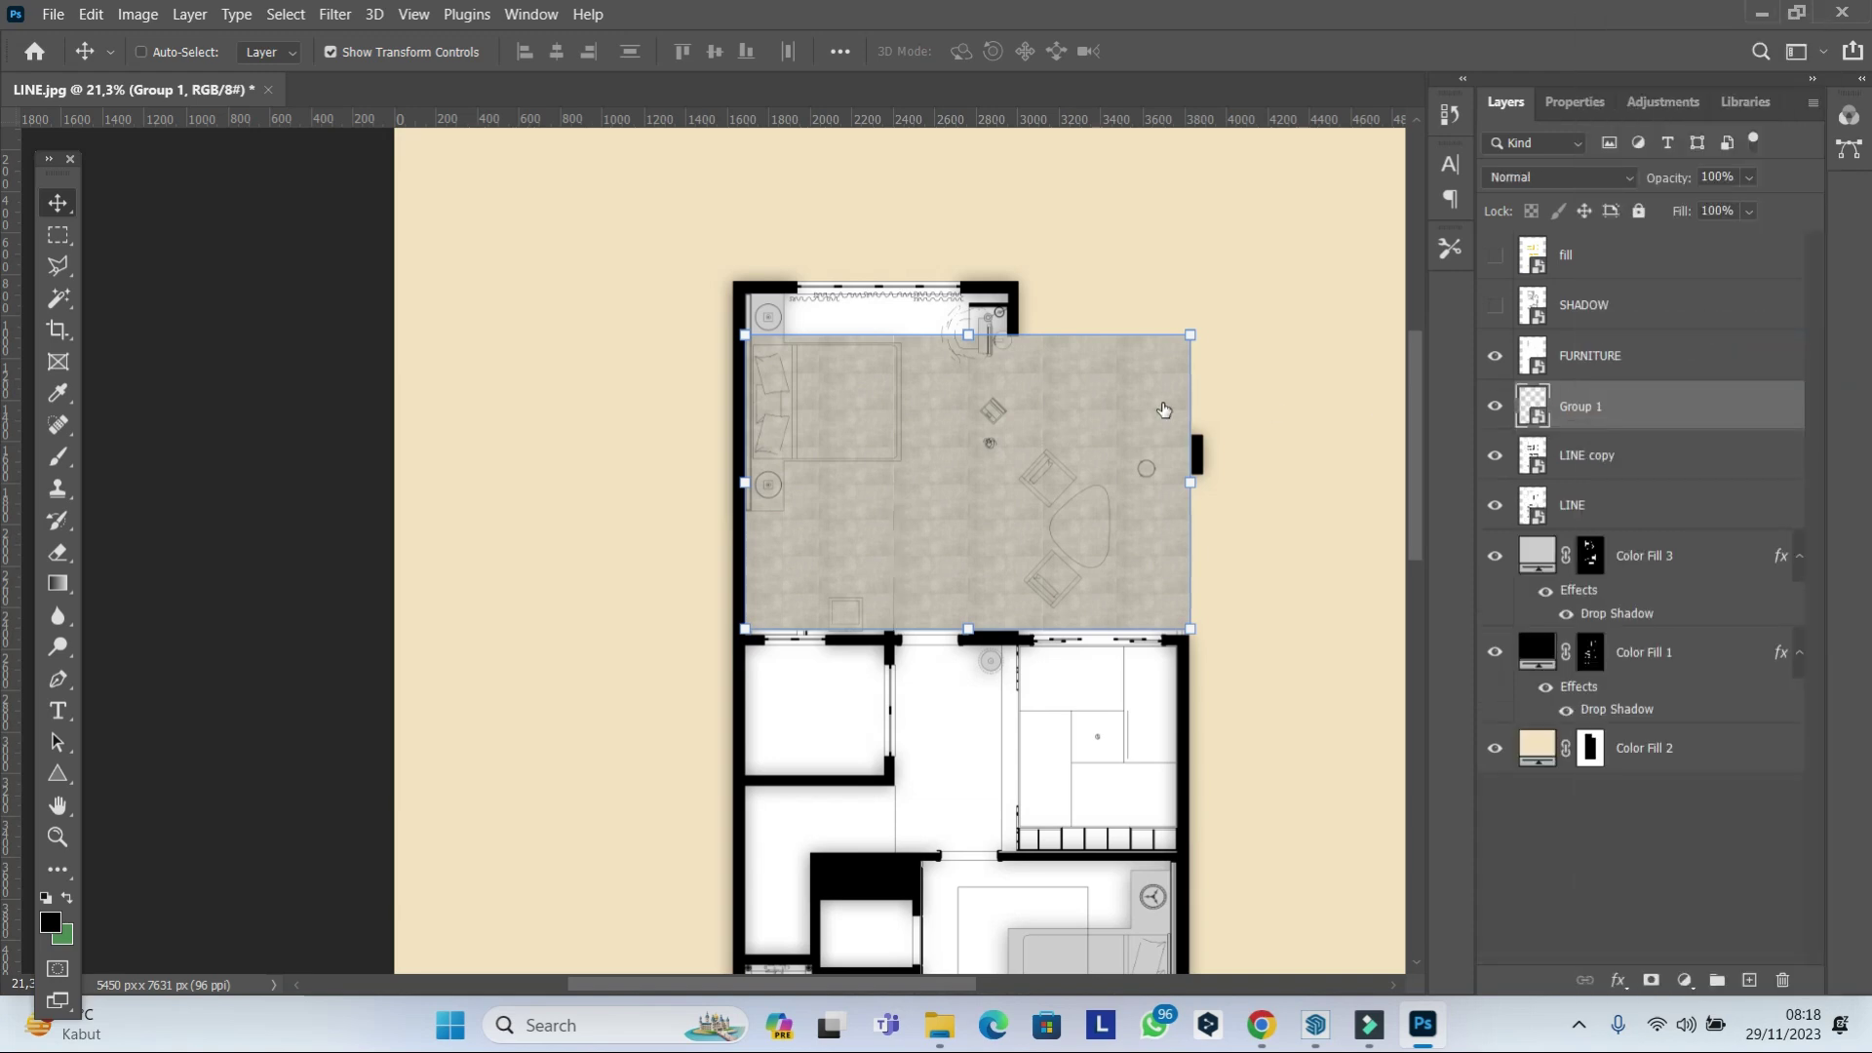
pyautogui.scroll(3, 1160, 400)
# Move the floor texture over the top bedroom, then select the bedroom floors on LINE copy.
pyautogui.moveTo(1025, 453)
pyautogui.mouseDown()
pyautogui.moveTo(799, 304)
pyautogui.moveTo(711, 292)
pyautogui.moveTo(756, 305)
pyautogui.moveTo(1117, 845)
pyautogui.moveTo(1009, 752)
pyautogui.mouseUp()
pyautogui.scroll(-3, 756, 305)
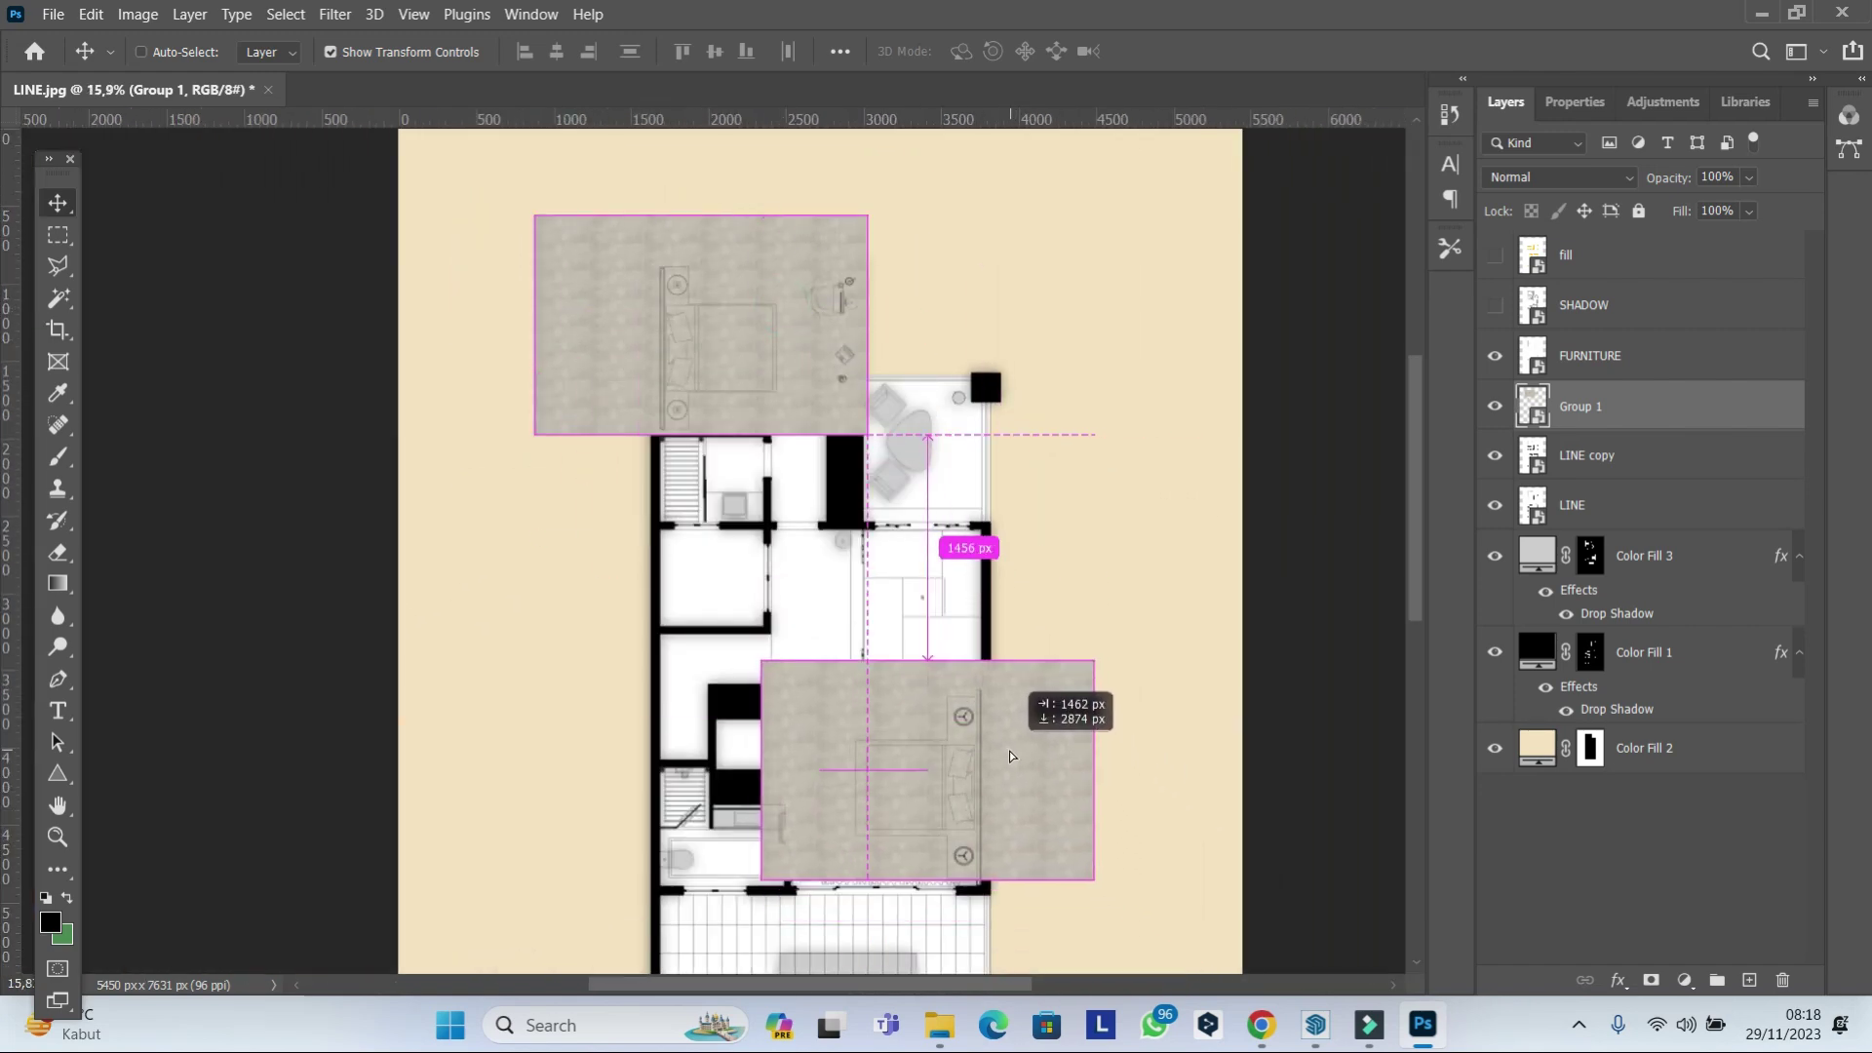
pyautogui.click(1494, 405)
pyautogui.click(1495, 455)
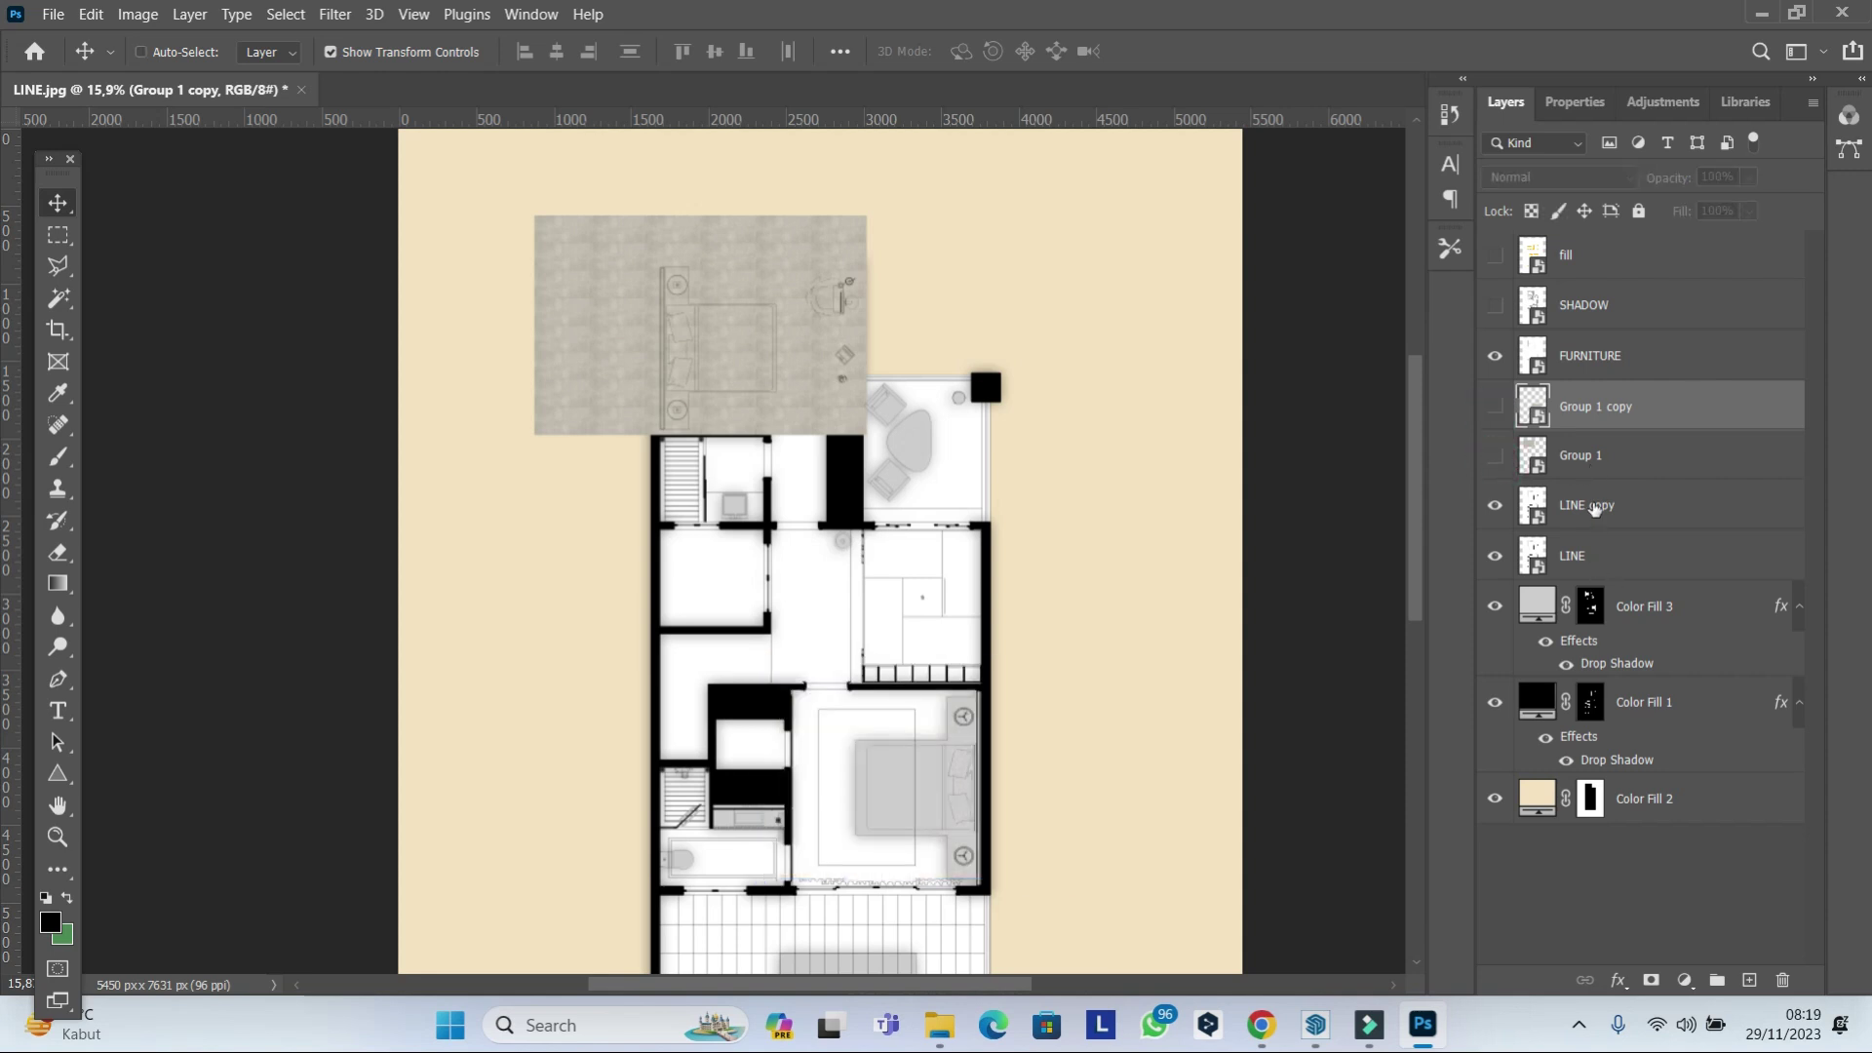
pyautogui.click(1587, 505)
pyautogui.press('w')
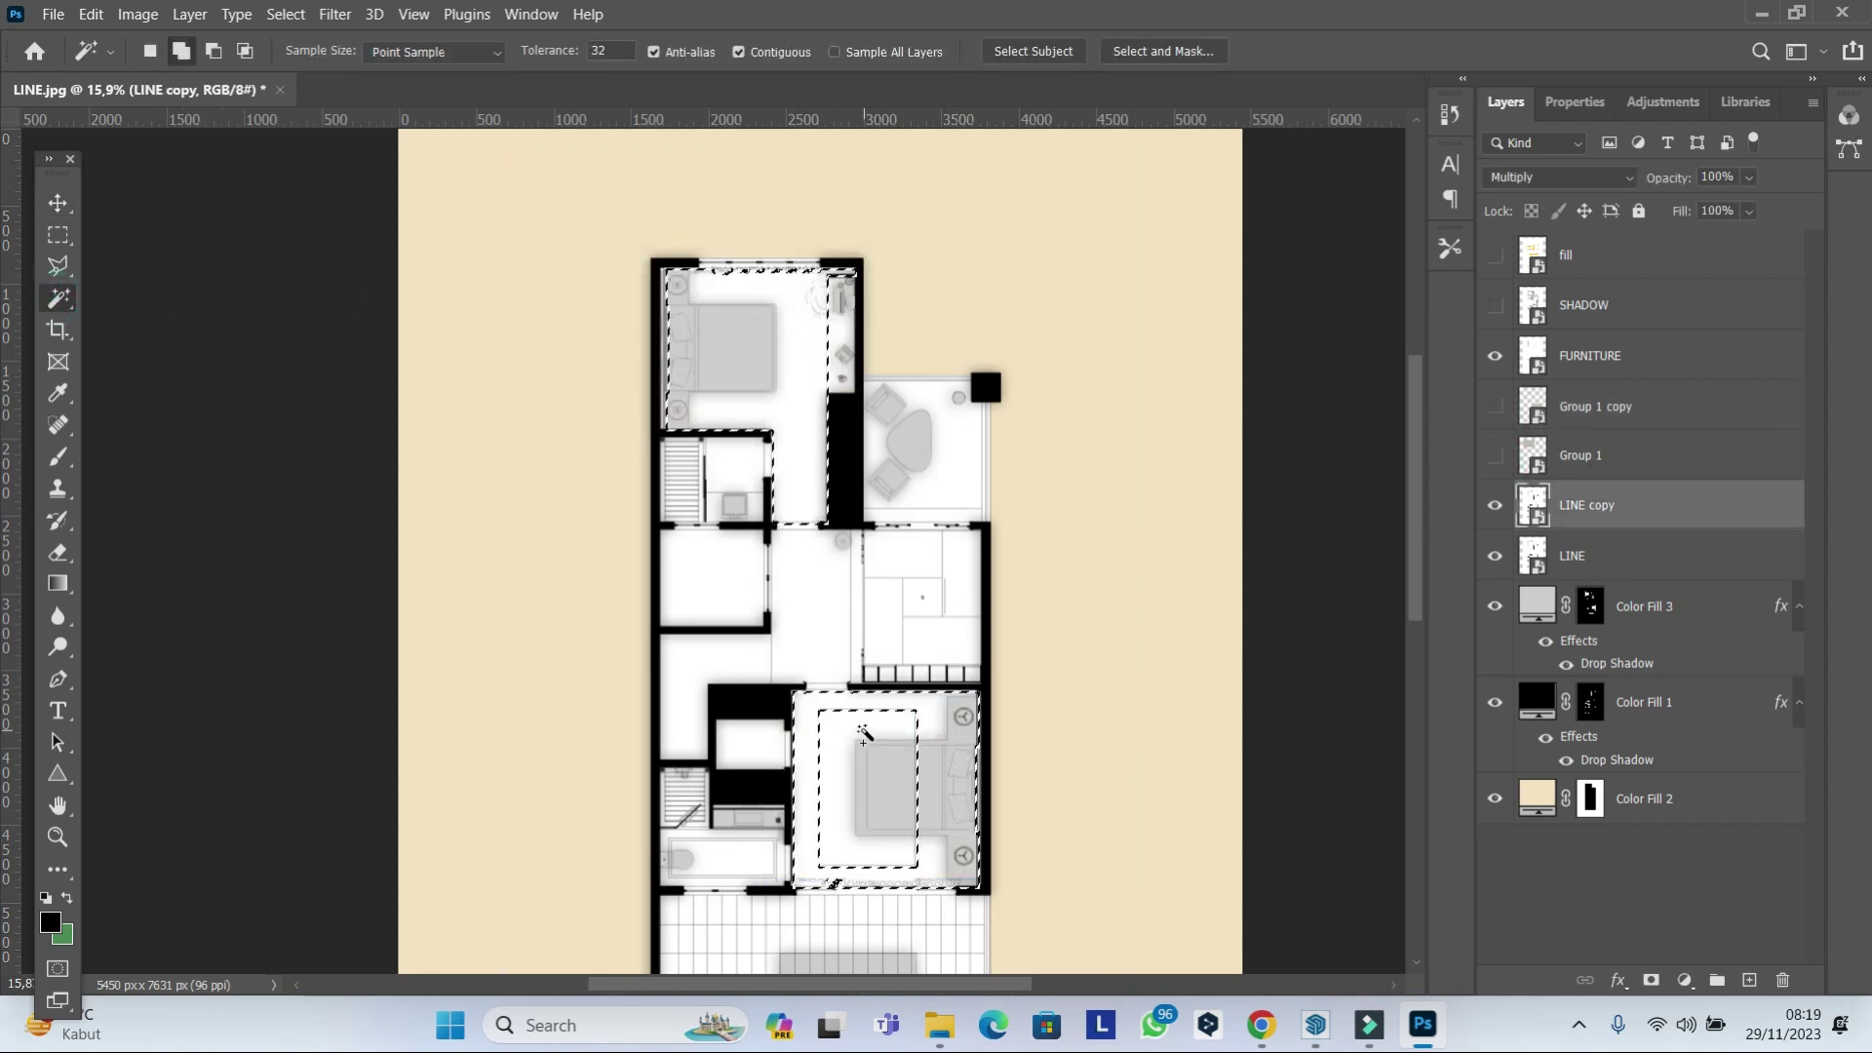
# Mask Group 1 and Group 1 copy to the selected bedroom floors.
pyautogui.click(1494, 406)
pyautogui.click(1494, 456)
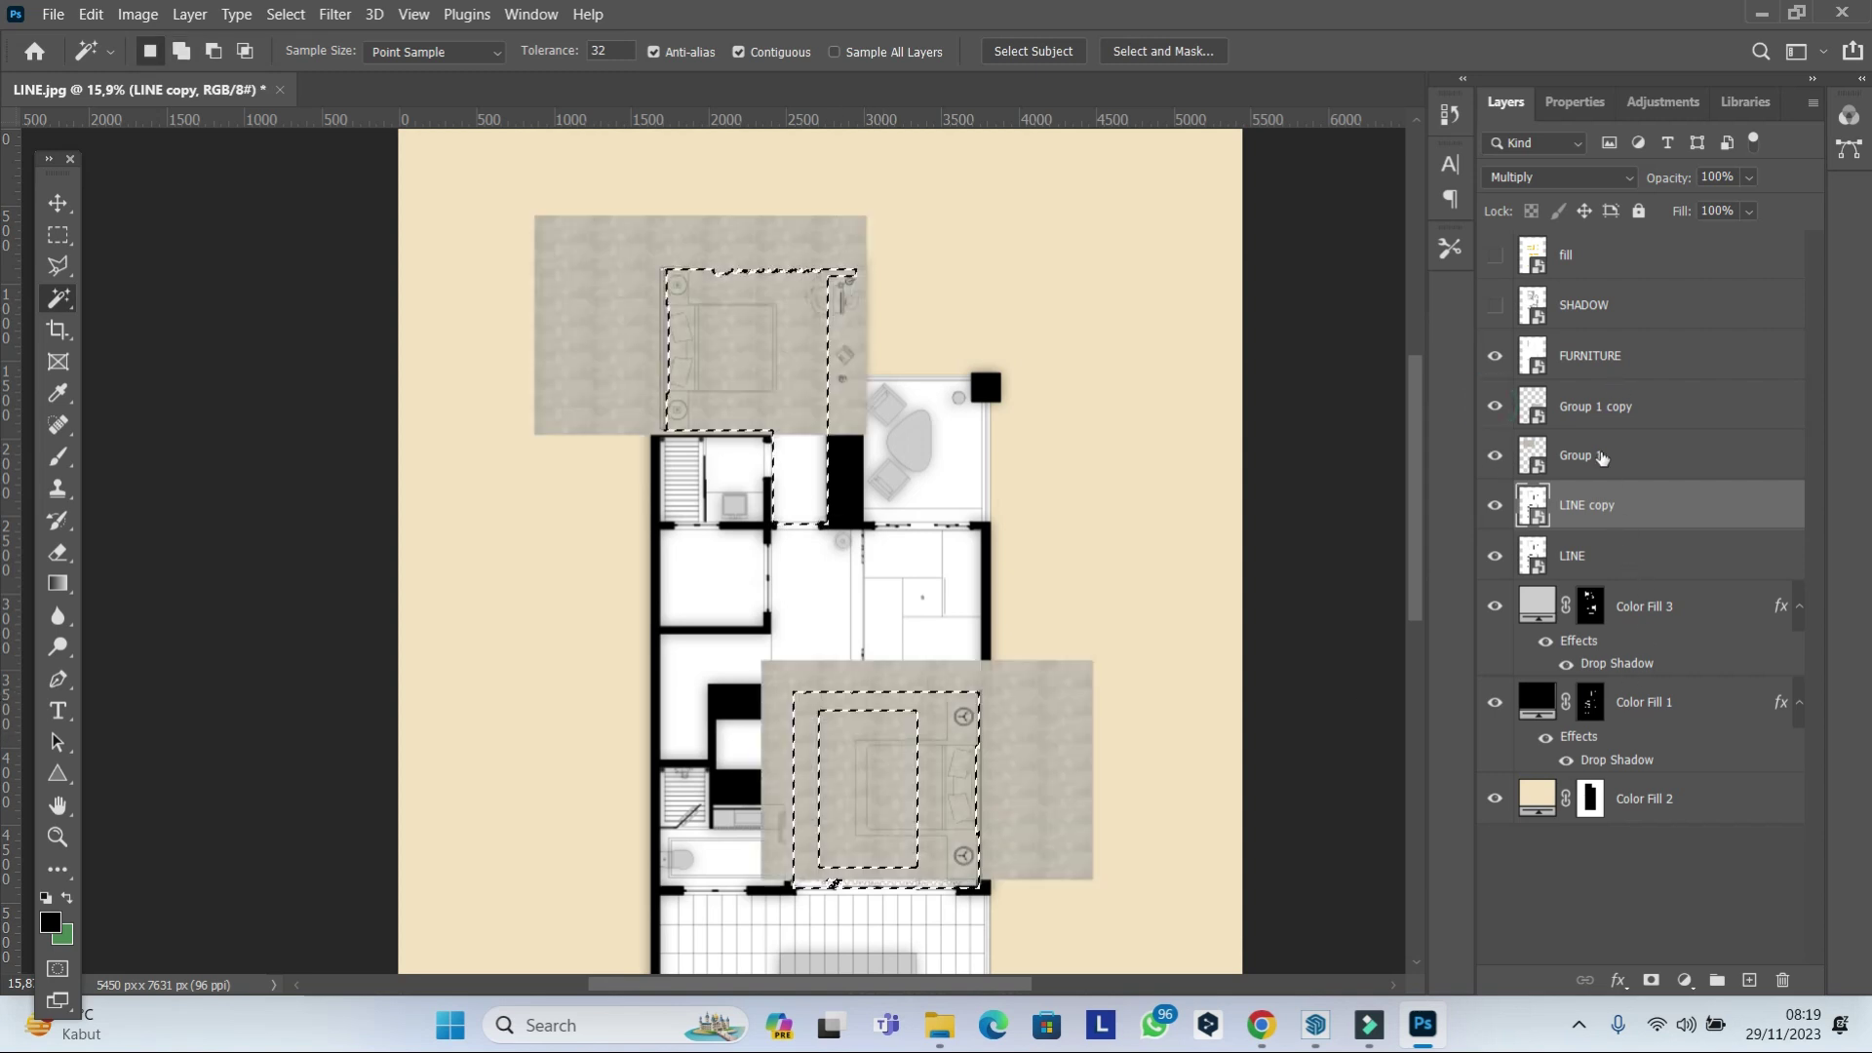
pyautogui.click(1581, 455)
pyautogui.click(1650, 980)
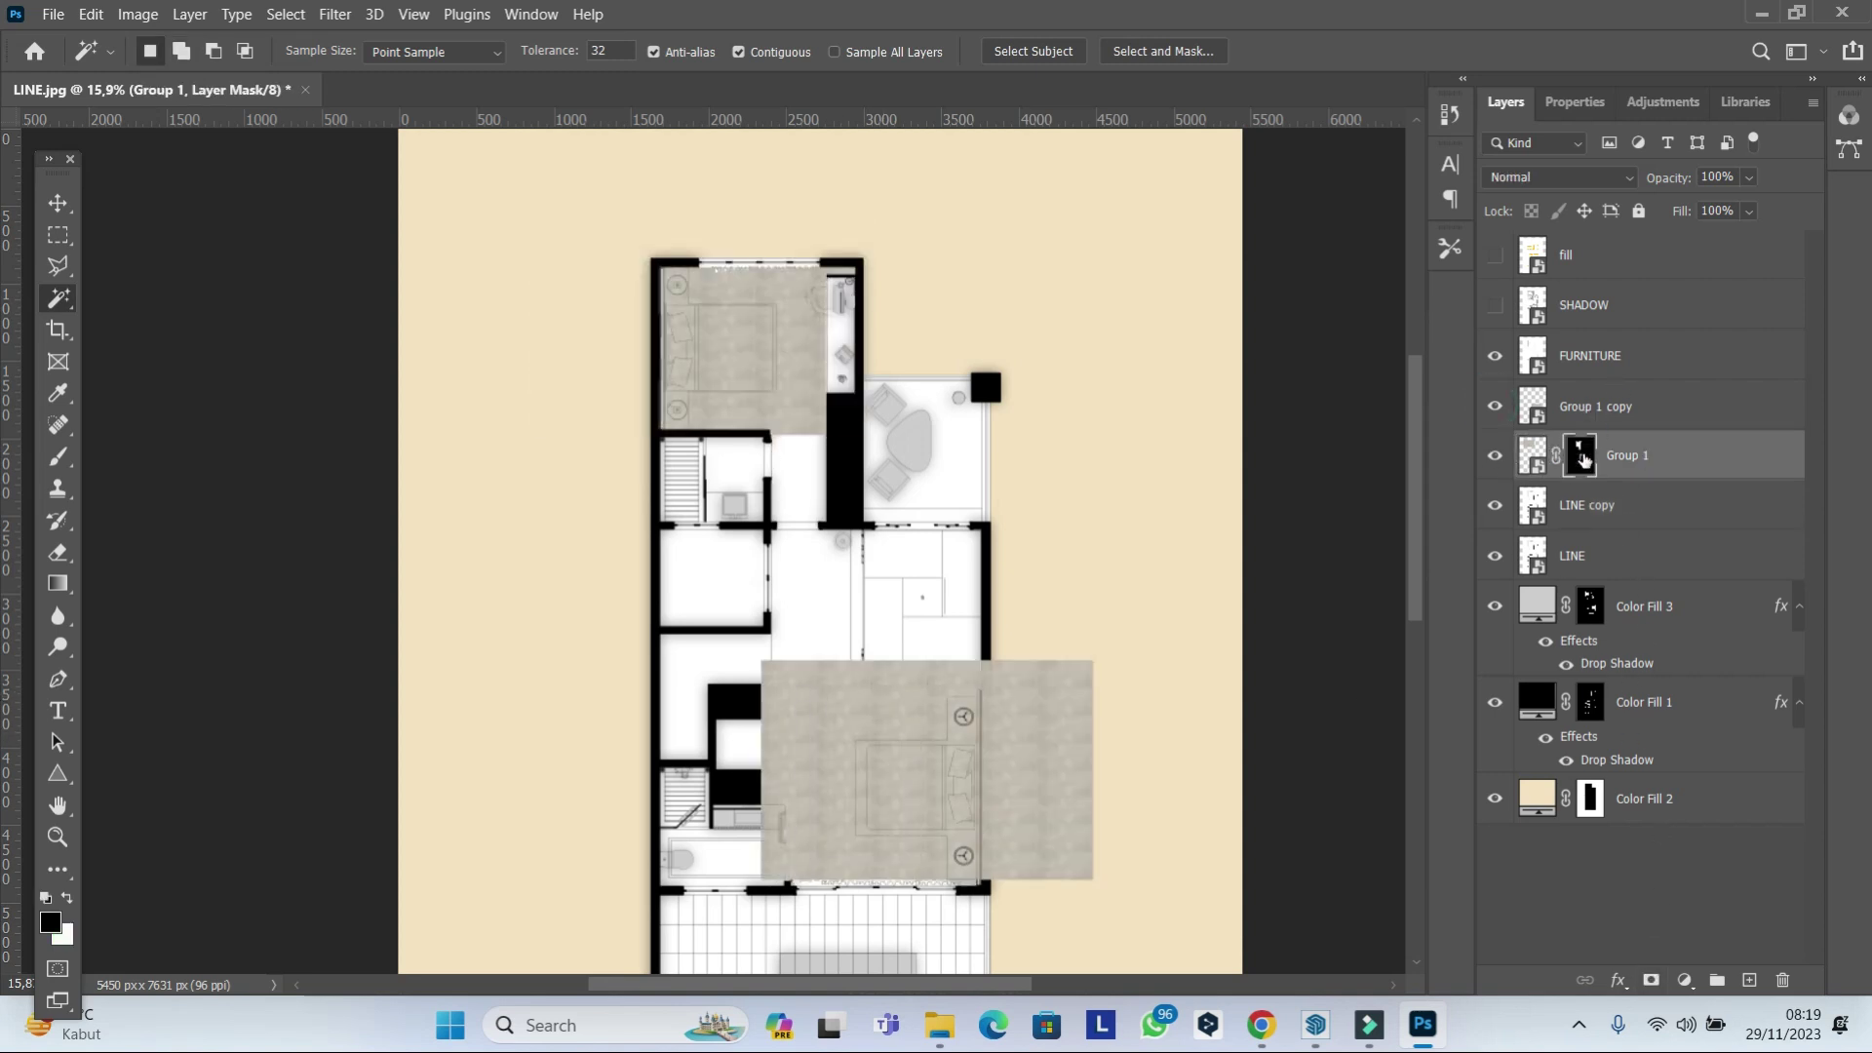
pyautogui.keyDown('ctrl'); pyautogui.click(1591, 614); pyautogui.keyUp('ctrl')
pyautogui.click(1641, 406)
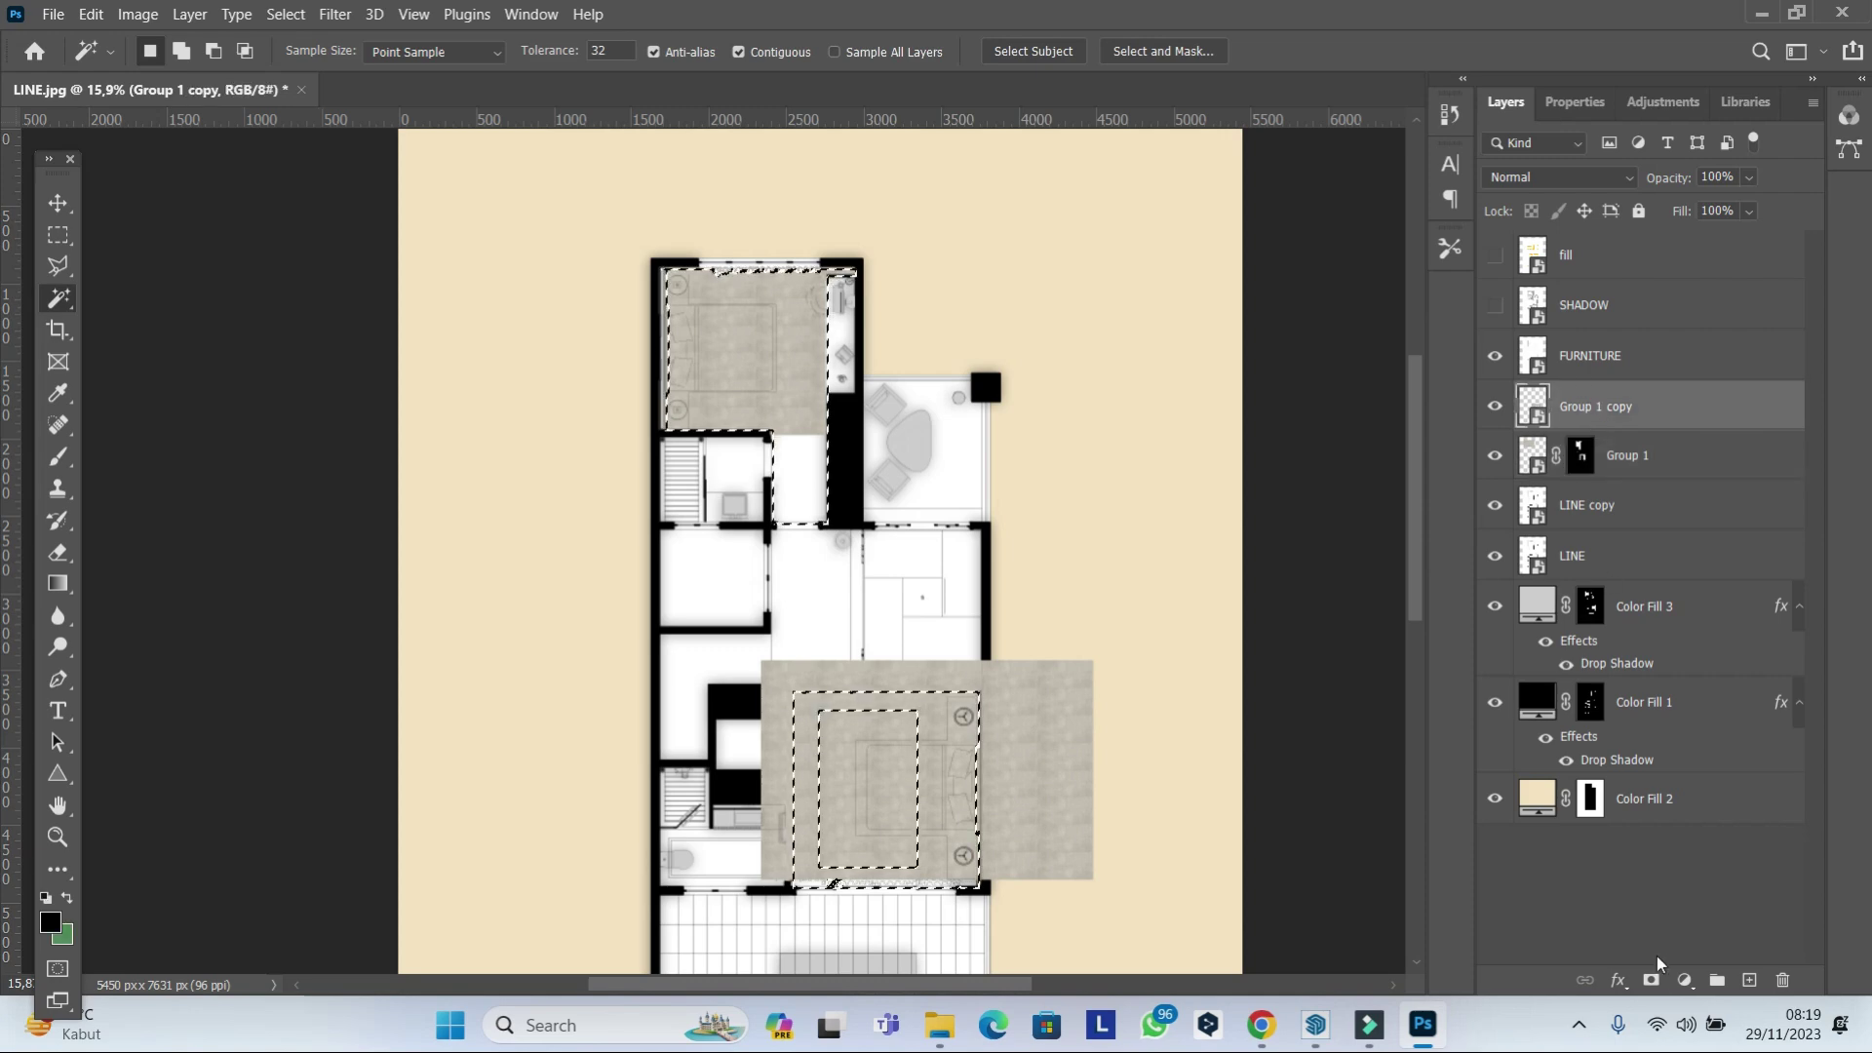
pyautogui.click(1650, 979)
pyautogui.click(1637, 663)
pyautogui.scroll(3, 1036, 806)
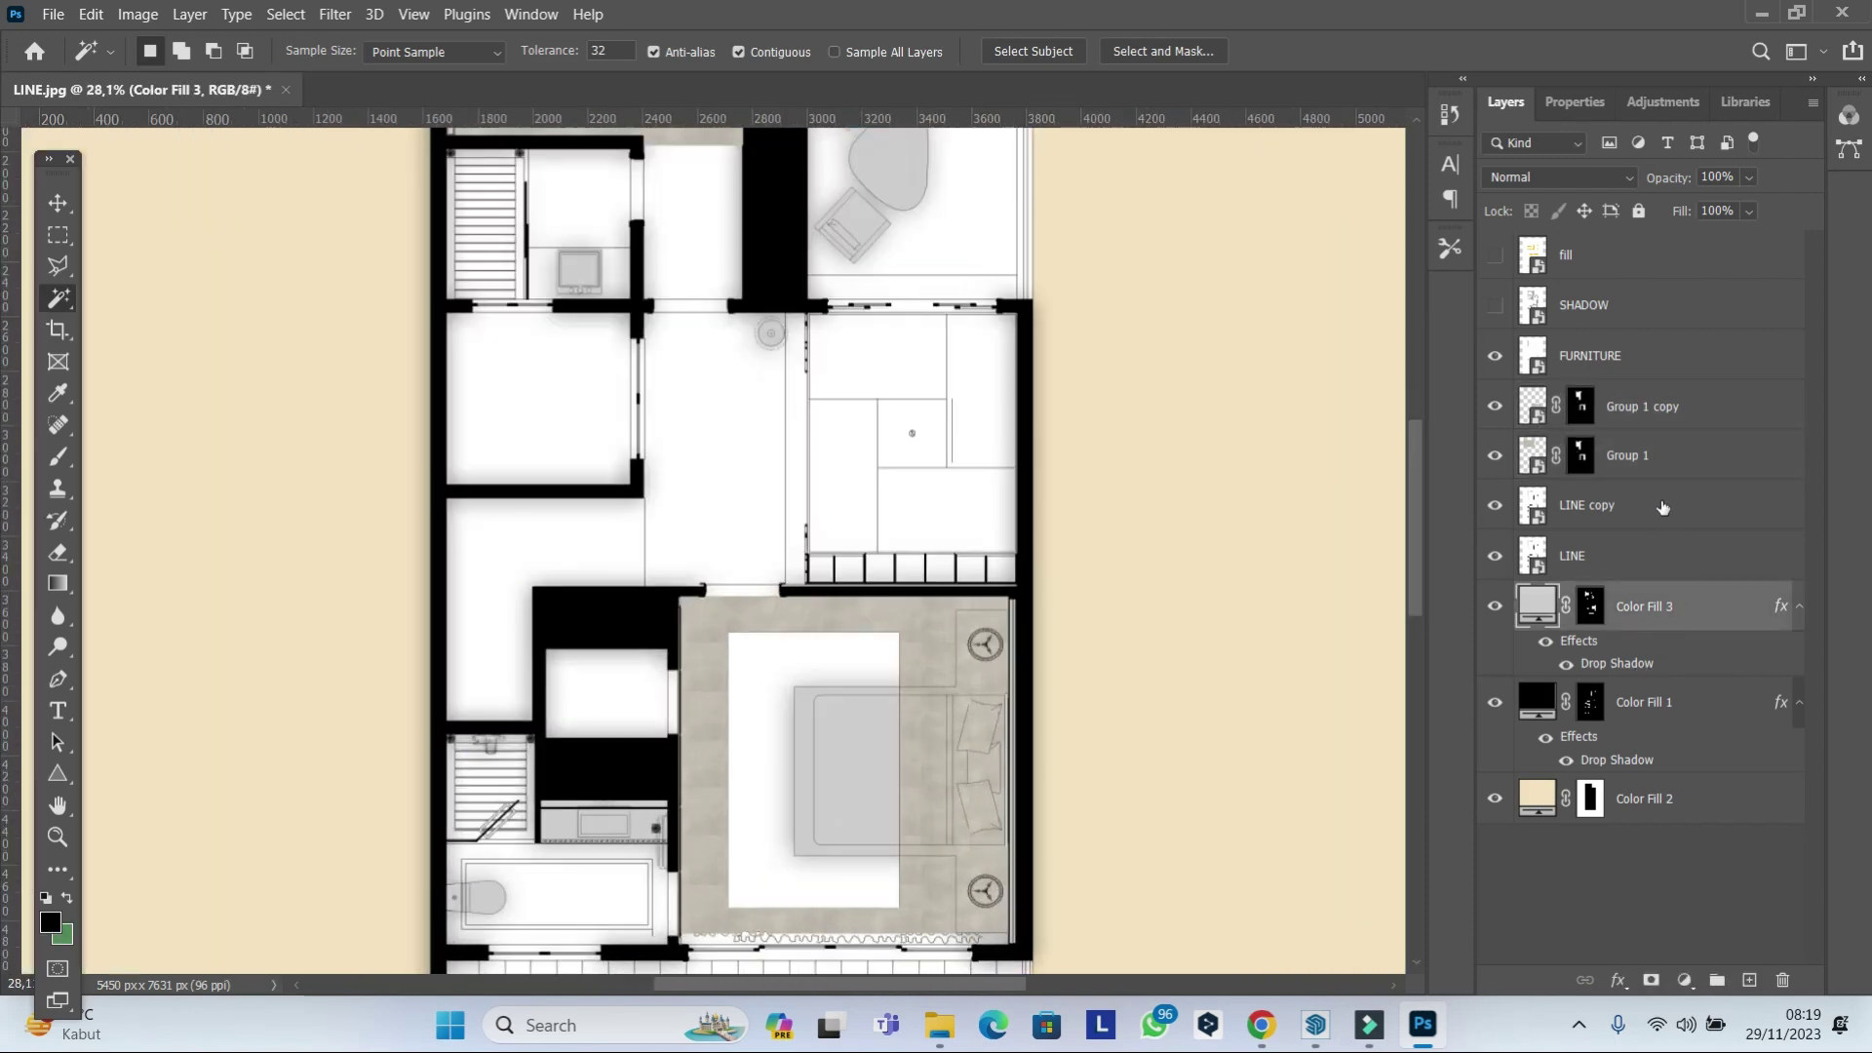
# Move Group 1 and Group 1 copy below Color Fill 3 in the layer stack.
pyautogui.click(1665, 437)
pyautogui.moveTo(1667, 429); pyautogui.dragTo(1693, 672)
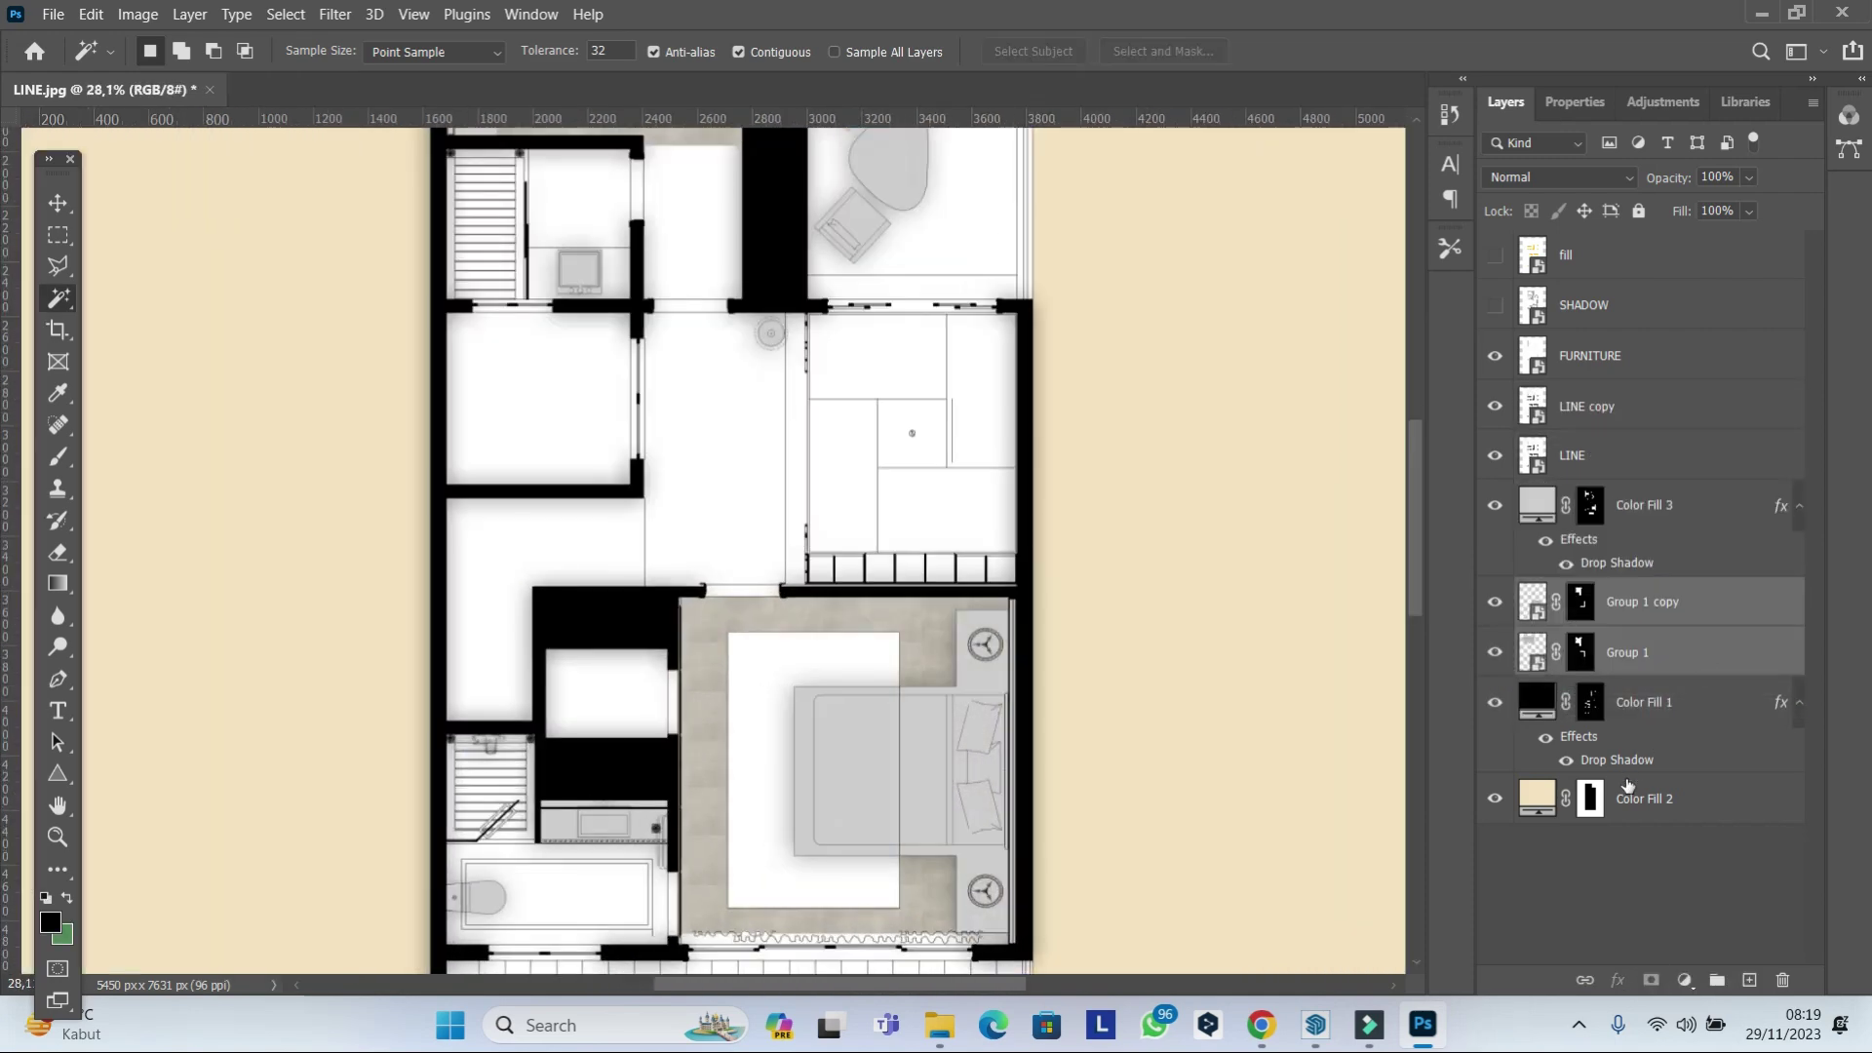
pyautogui.scroll(-2, 954, 614)
pyautogui.scroll(3, 682, 488)
pyautogui.scroll(-1, 780, 634)
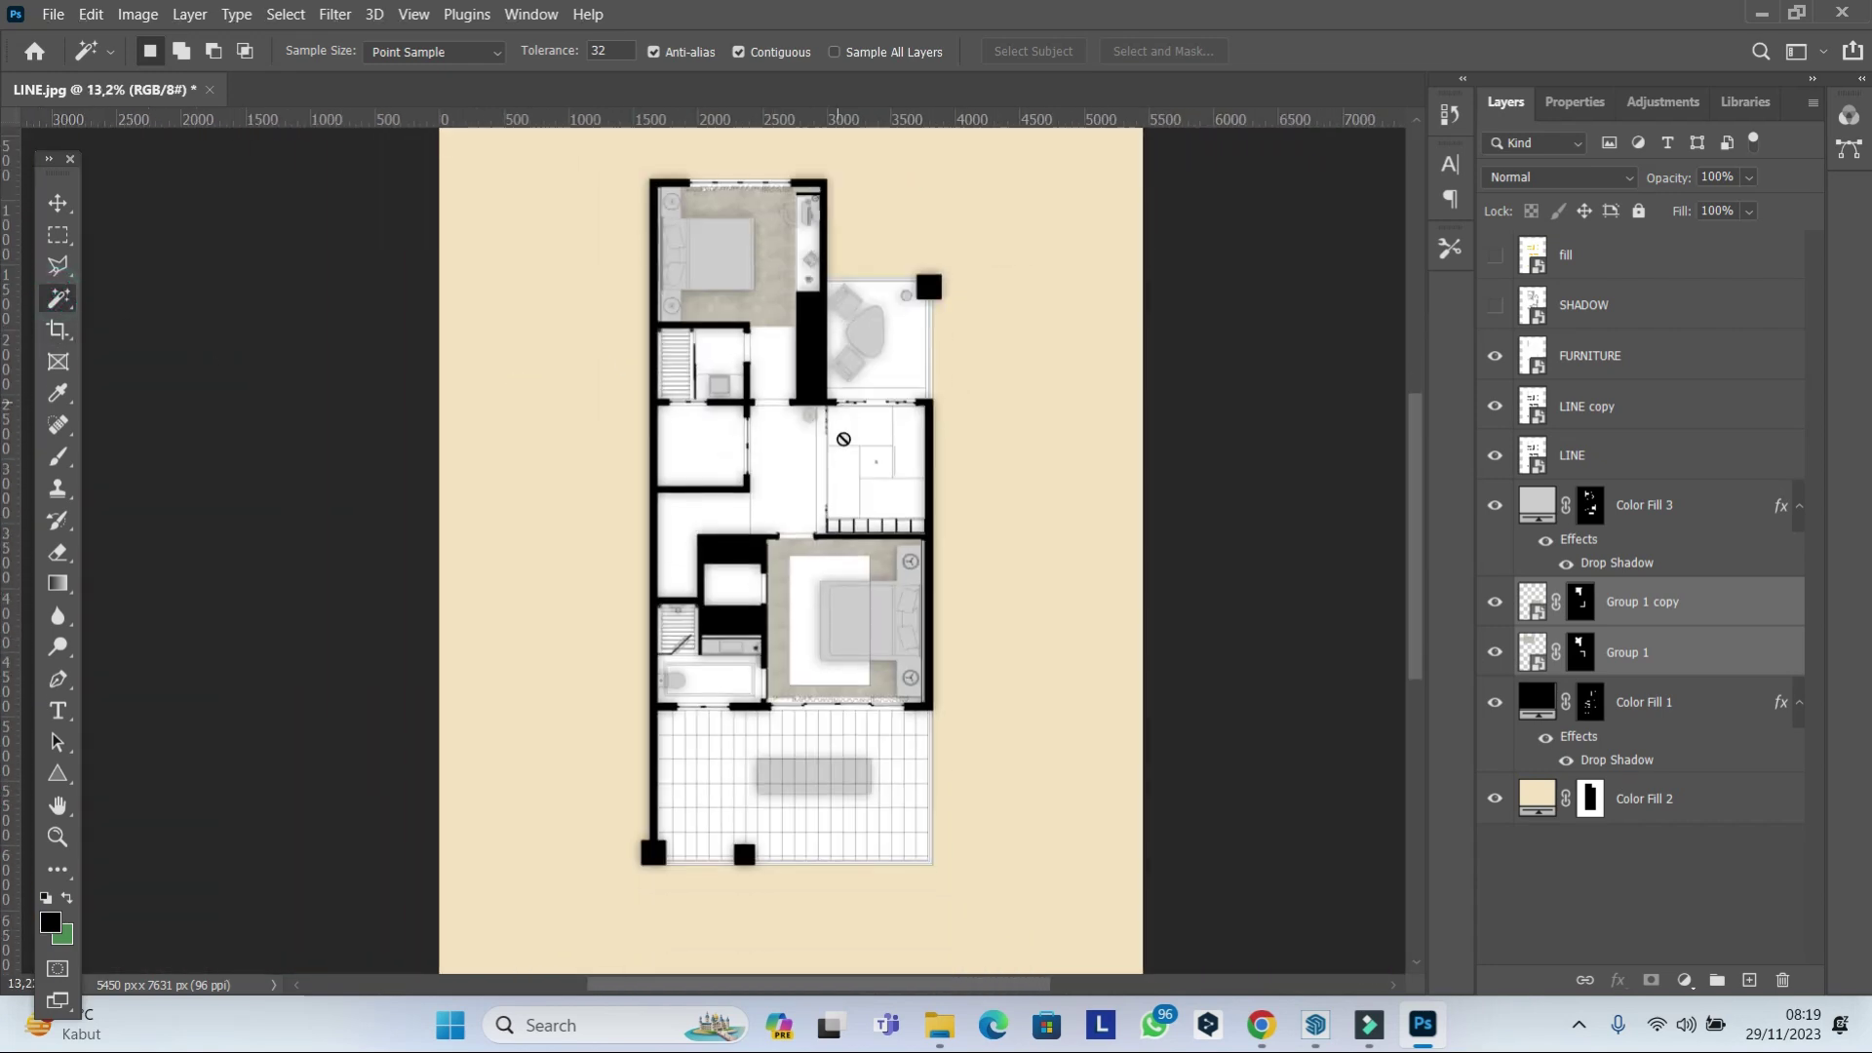
pyautogui.scroll(3, 836, 744)
pyautogui.scroll(2, 929, 690)
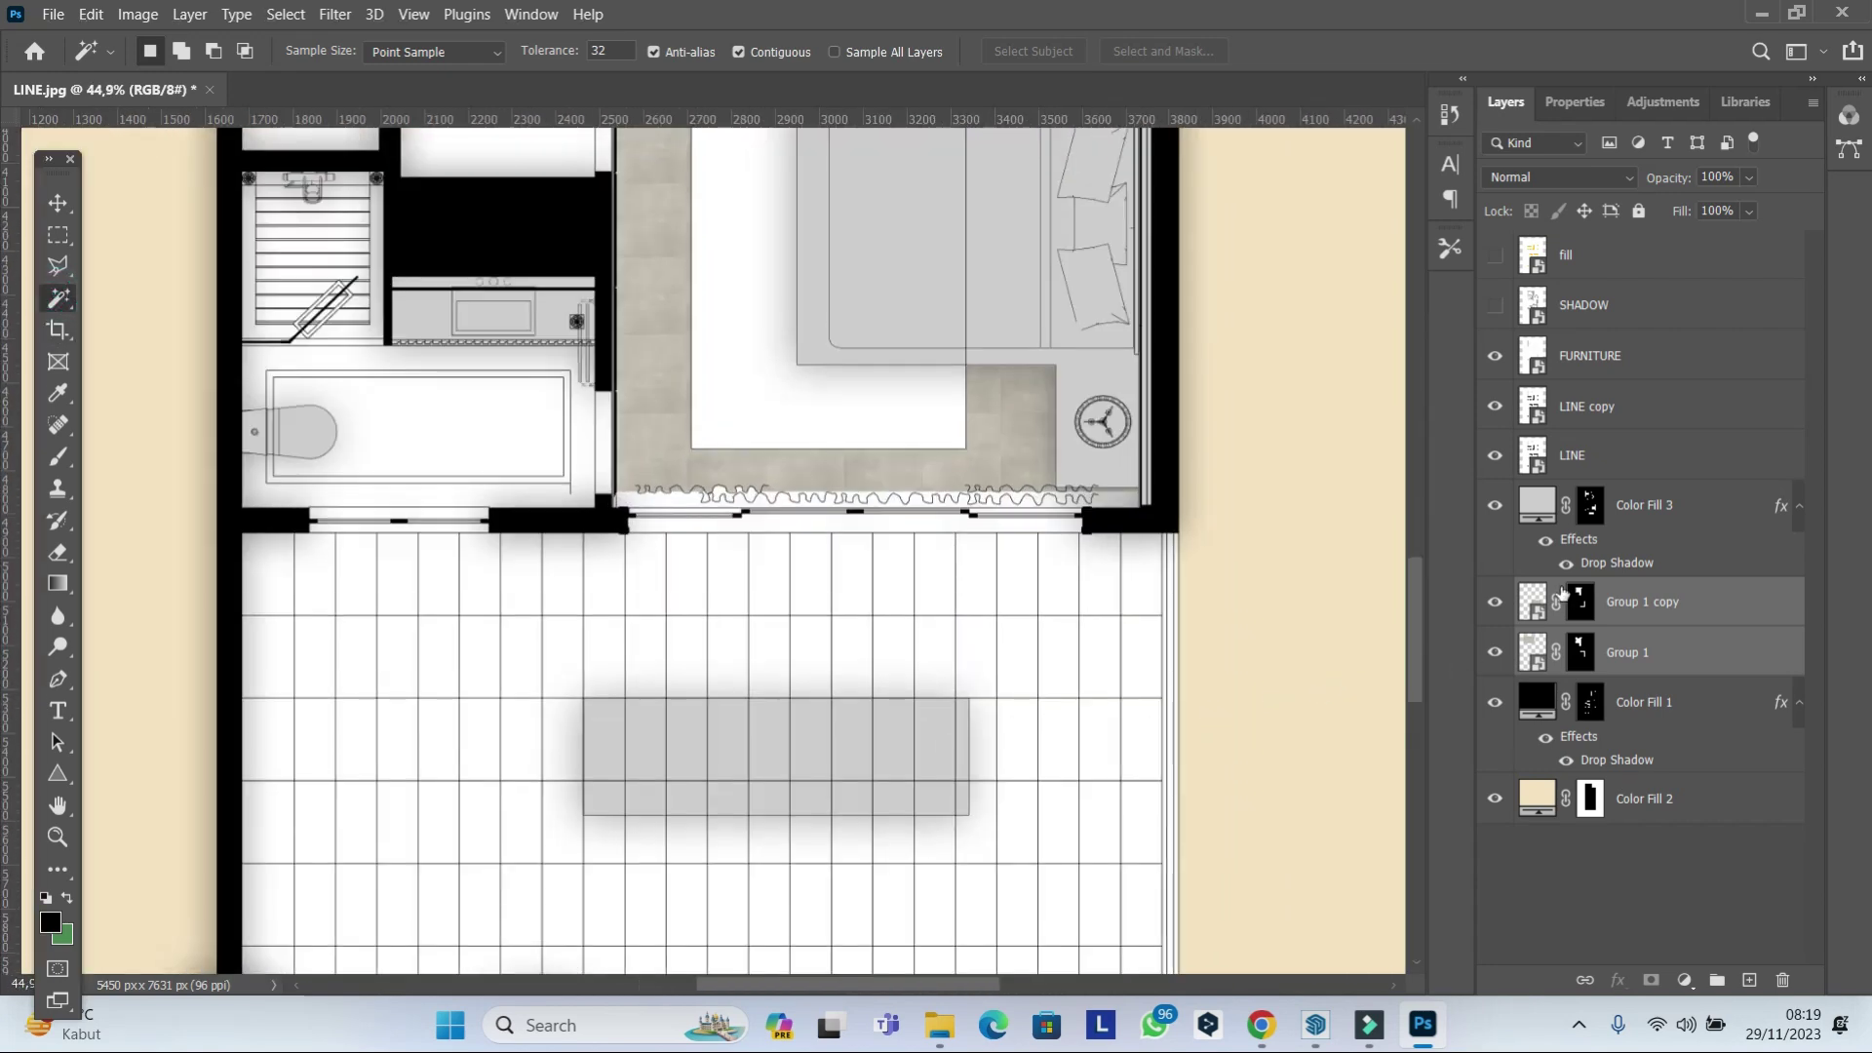
# Select LINE and LINE copy and group them into Group 2.
pyautogui.keyDown('ctrl'); pyautogui.click(1586, 513); pyautogui.keyUp('ctrl')
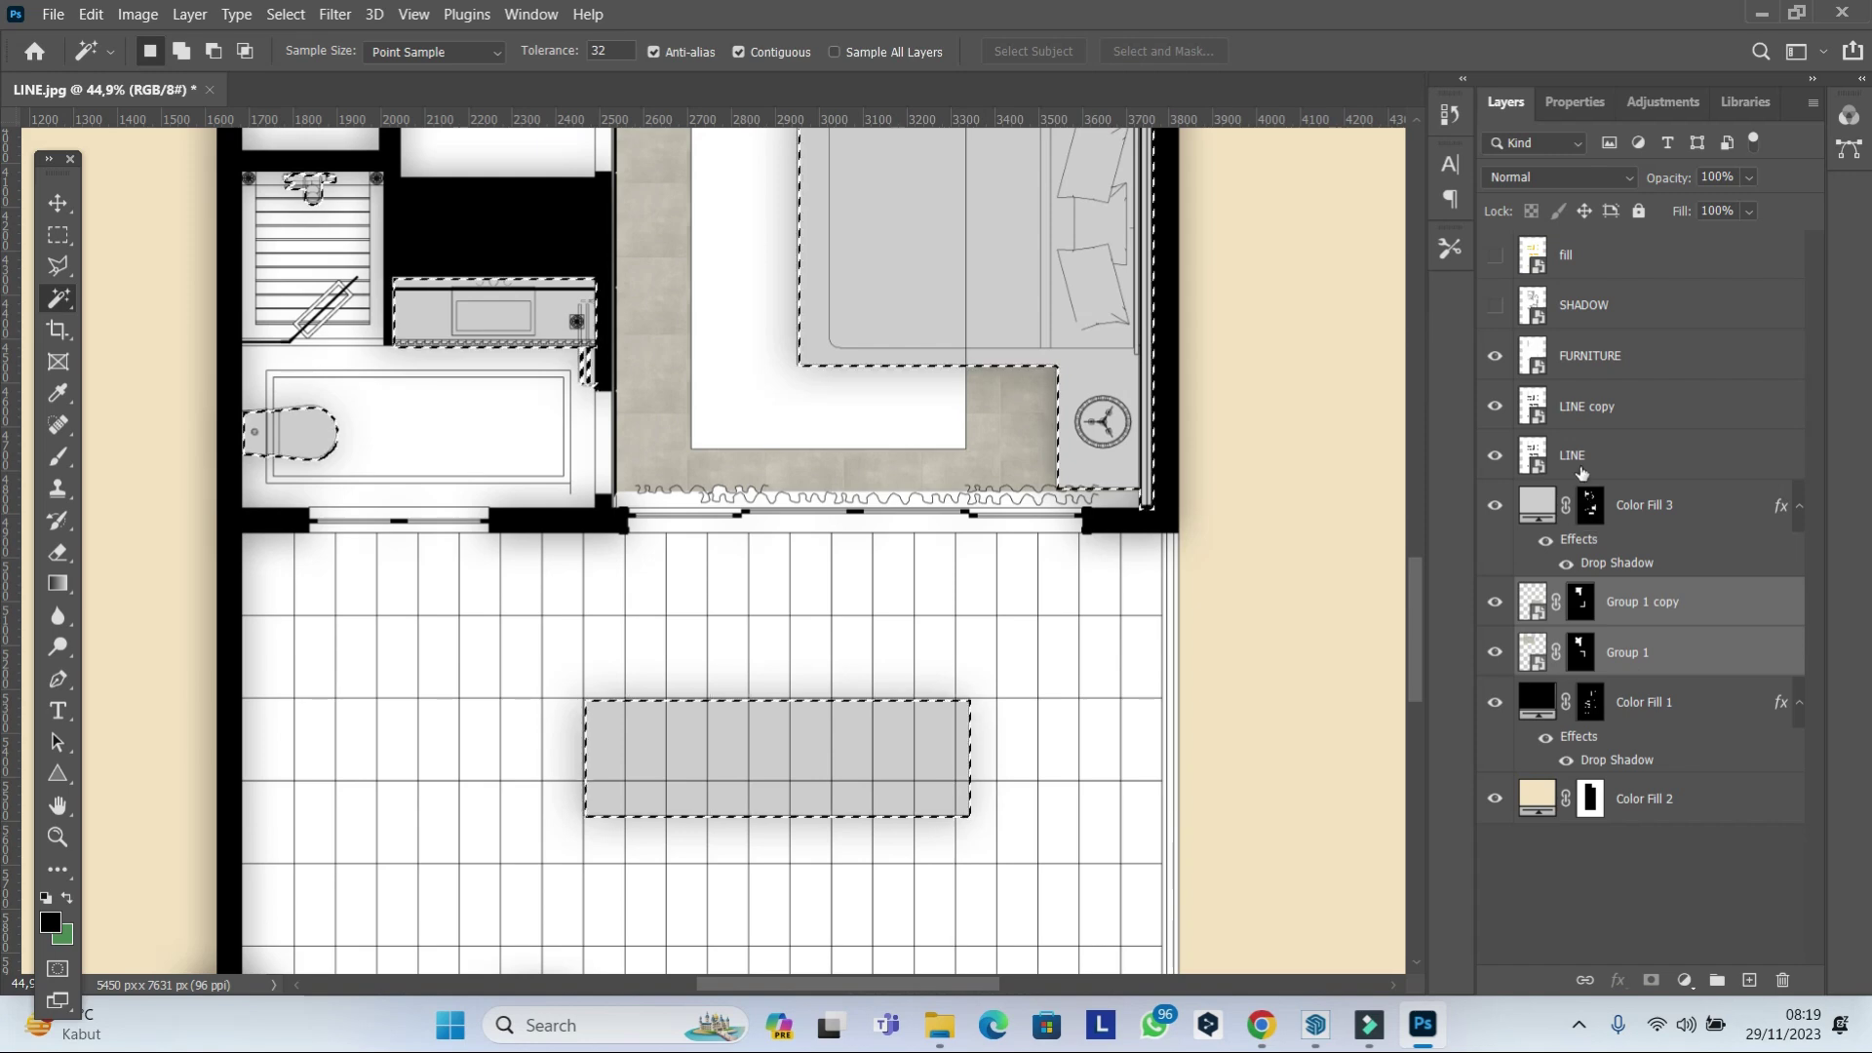
pyautogui.click(1599, 426)
pyautogui.hotkey('ctrl', 'd')
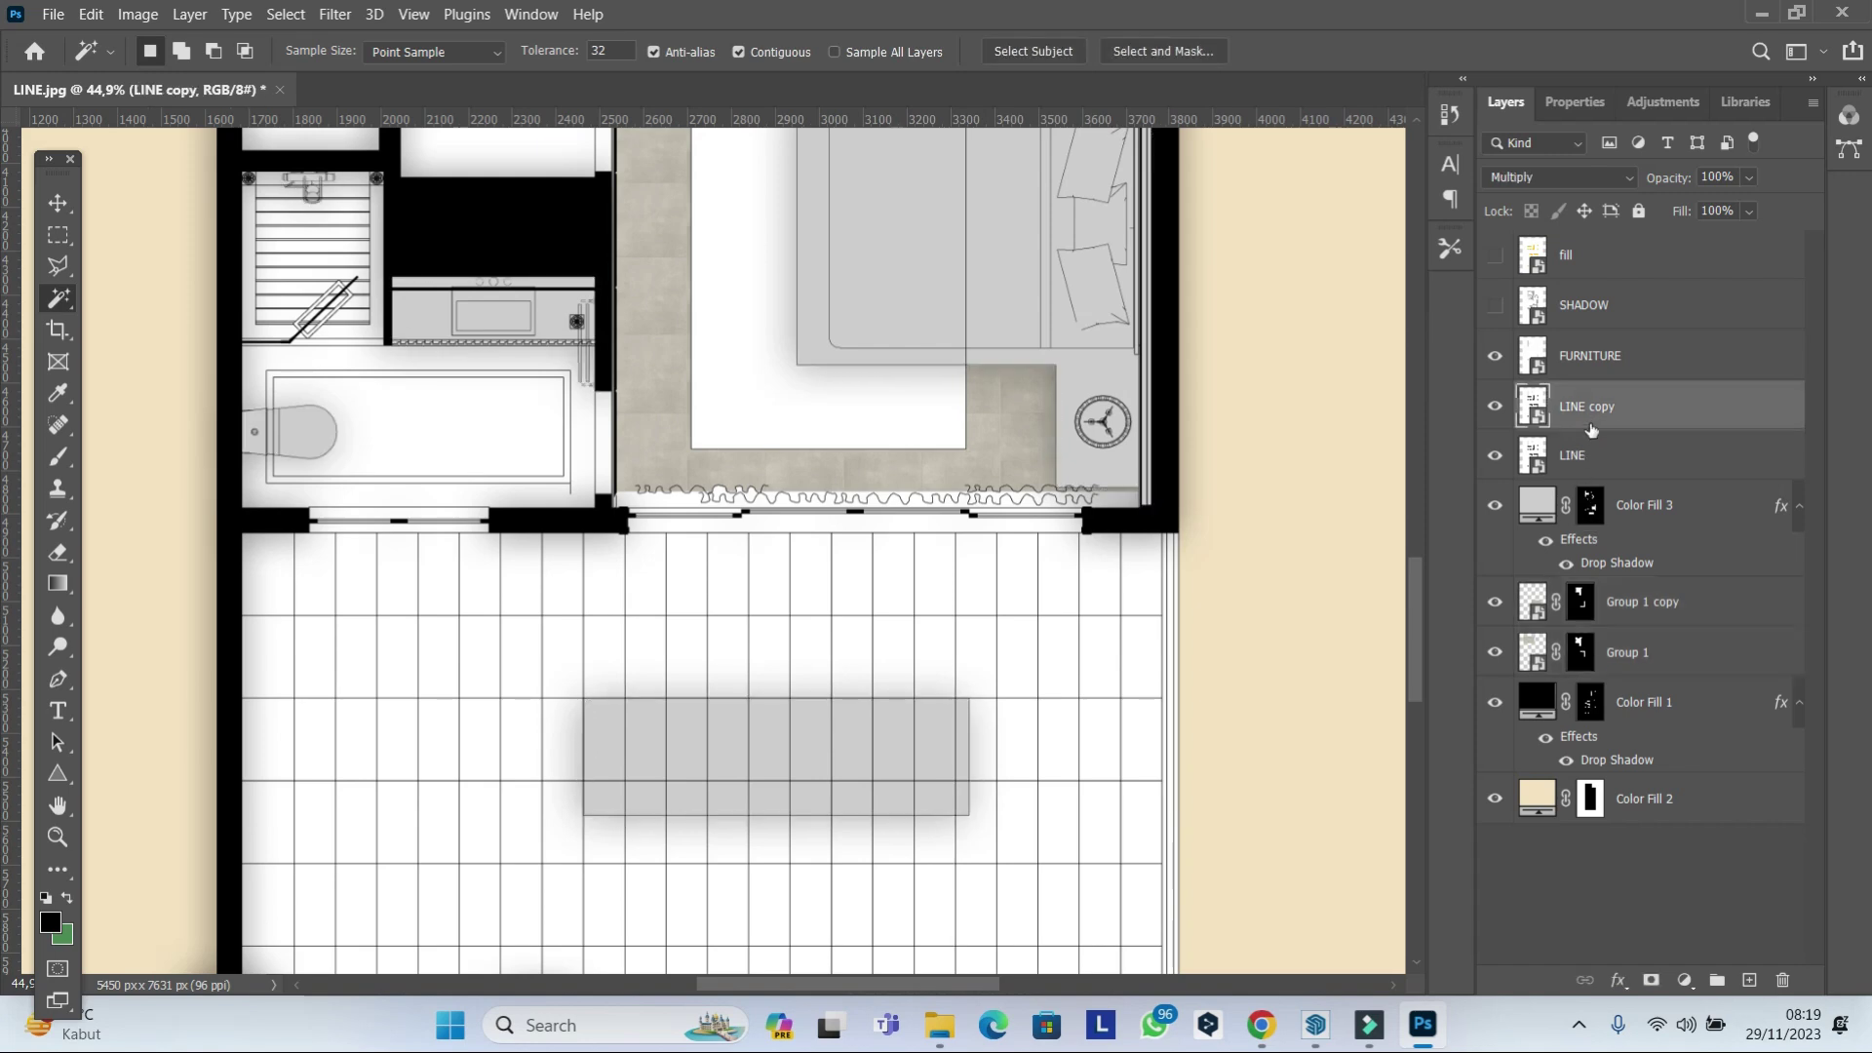
pyautogui.doubleClick(1642, 461)
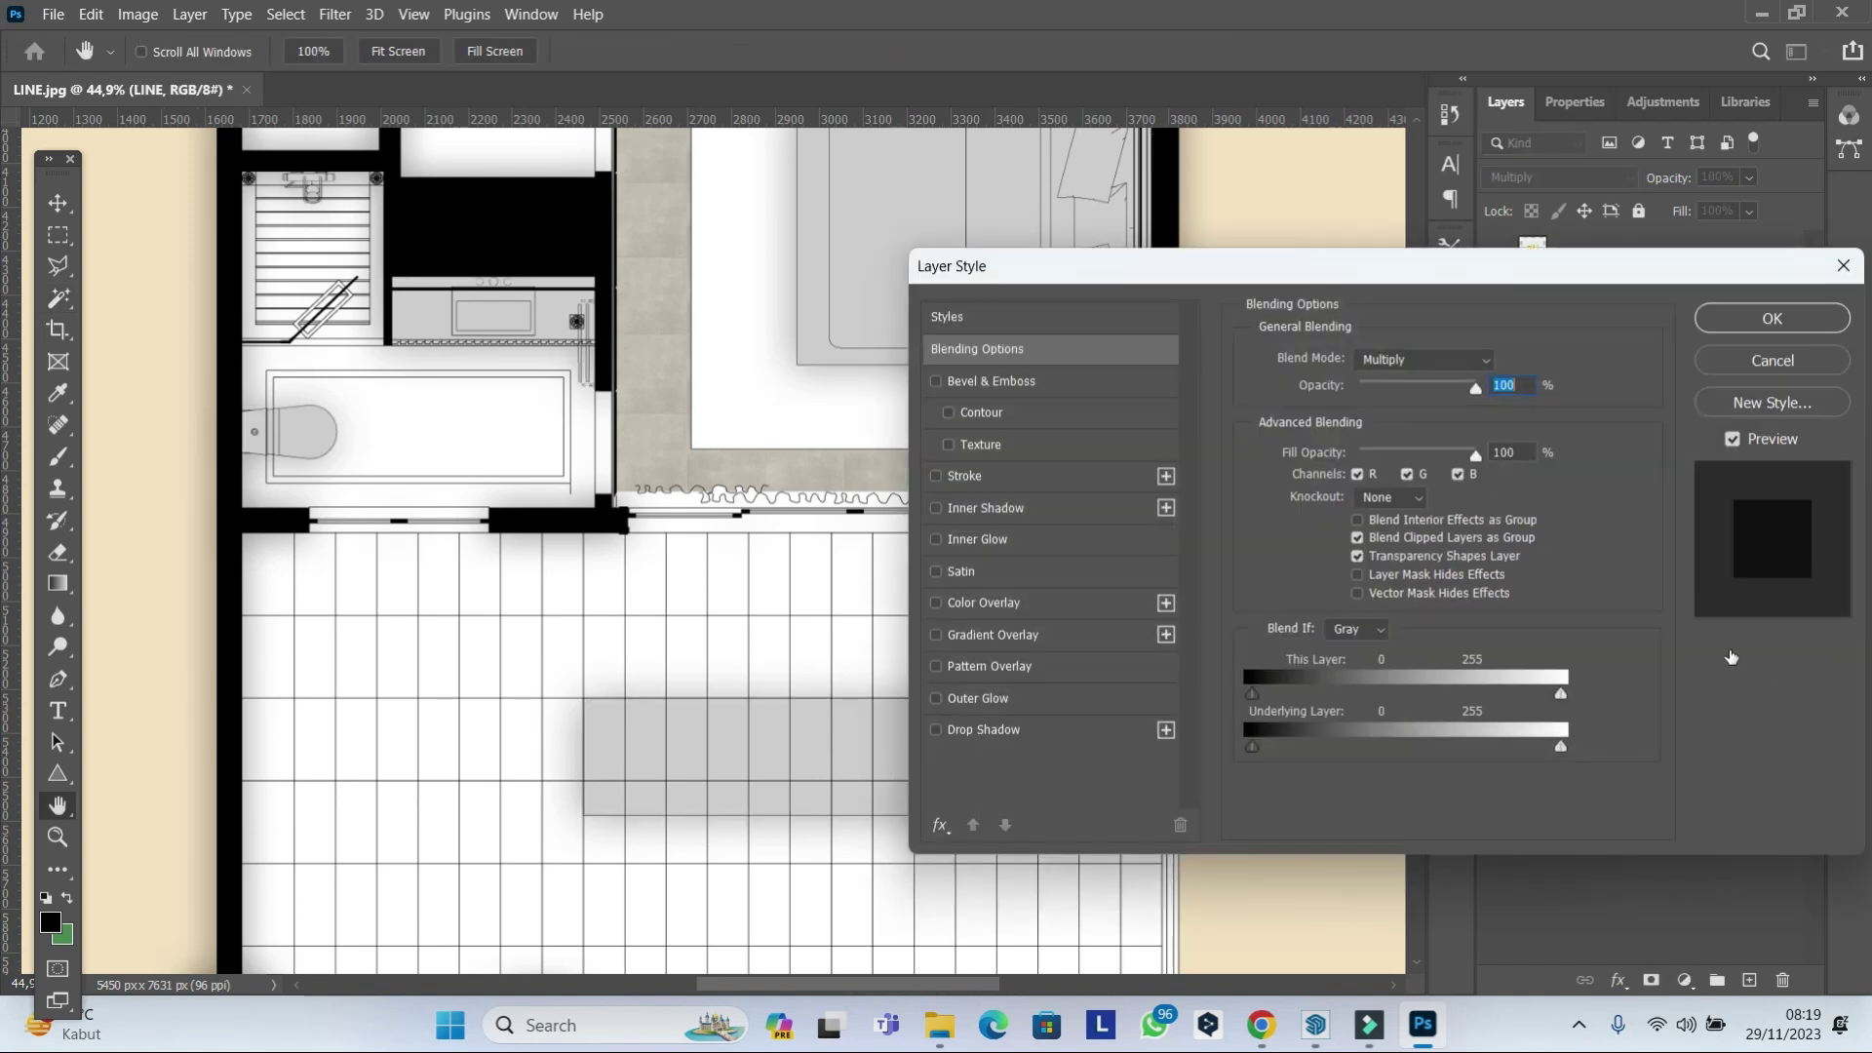
pyautogui.press('Escape')
pyautogui.keyDown('shift'); pyautogui.click(1661, 473); pyautogui.keyUp('shift')
pyautogui.hotkey('ctrl', 'g')
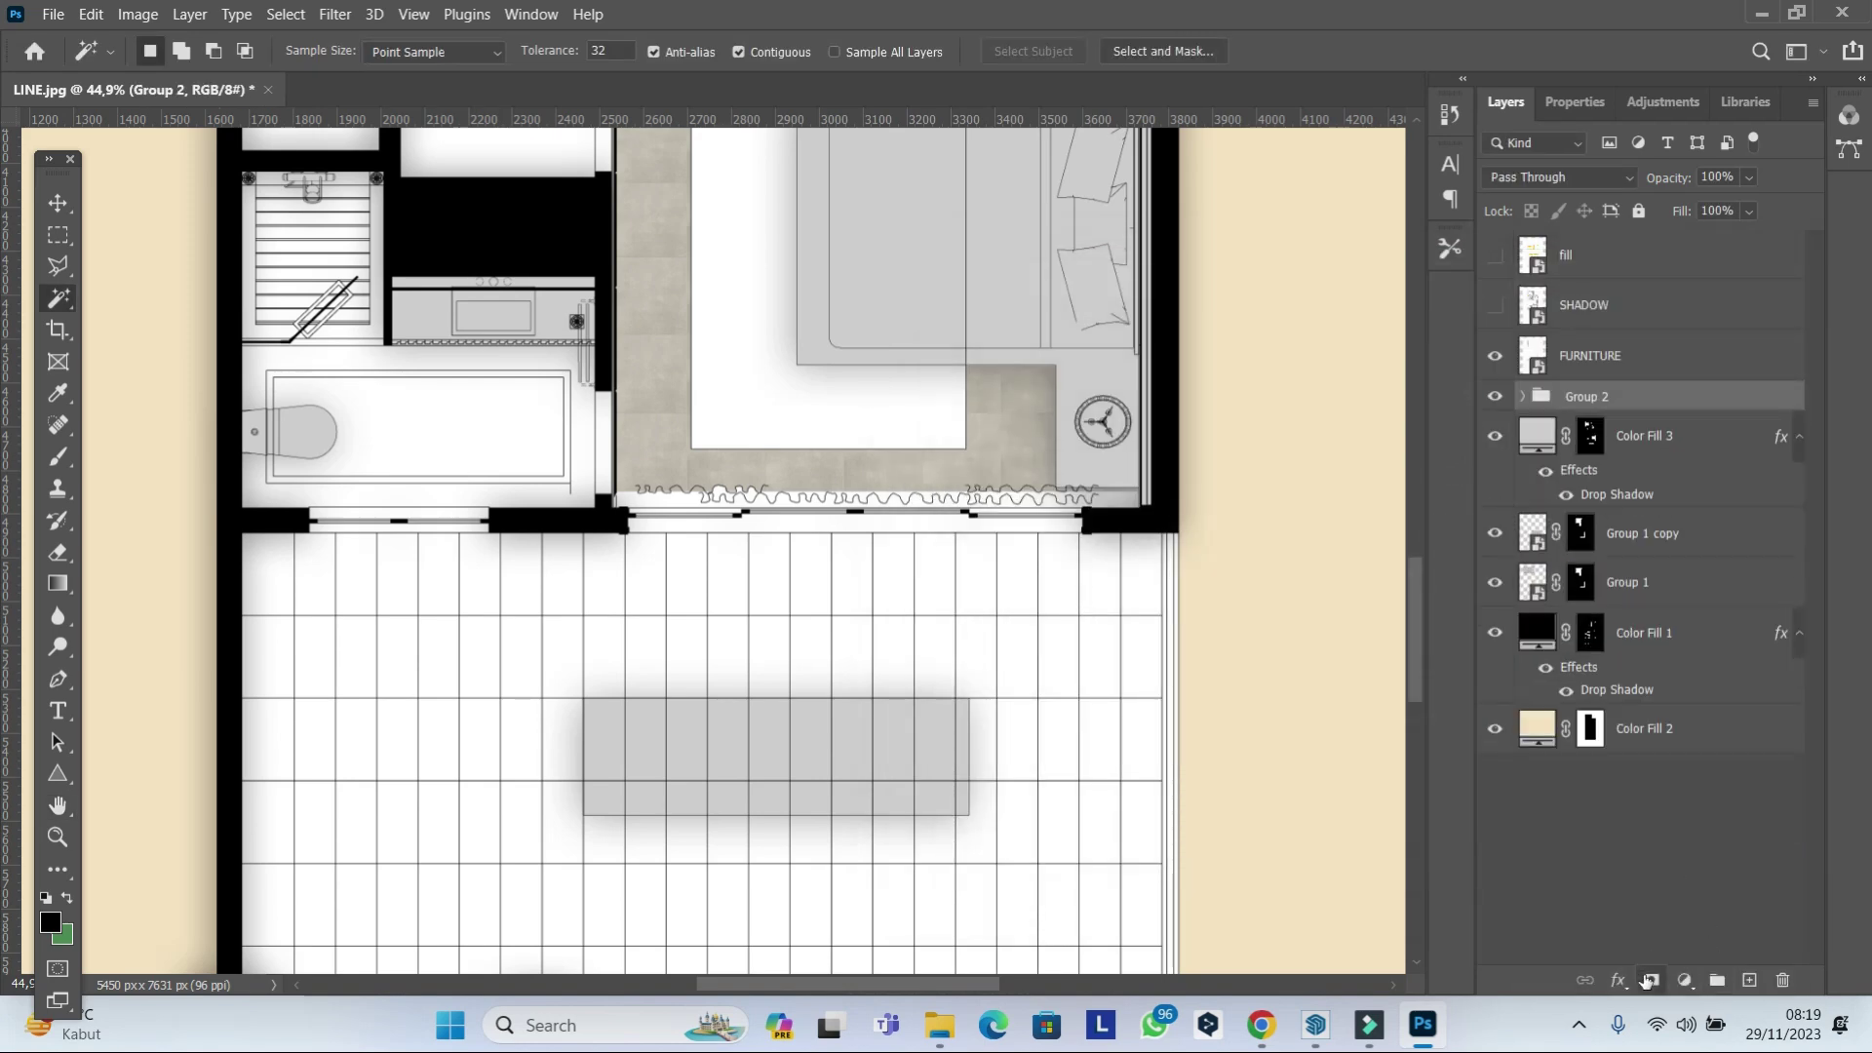
# Give Group 2 a layer mask filled with the Color Fill 3 shape.
pyautogui.click(1650, 980)
pyautogui.keyDown('ctrl'); pyautogui.click(1591, 457); pyautogui.keyUp('ctrl')
pyautogui.press('b')
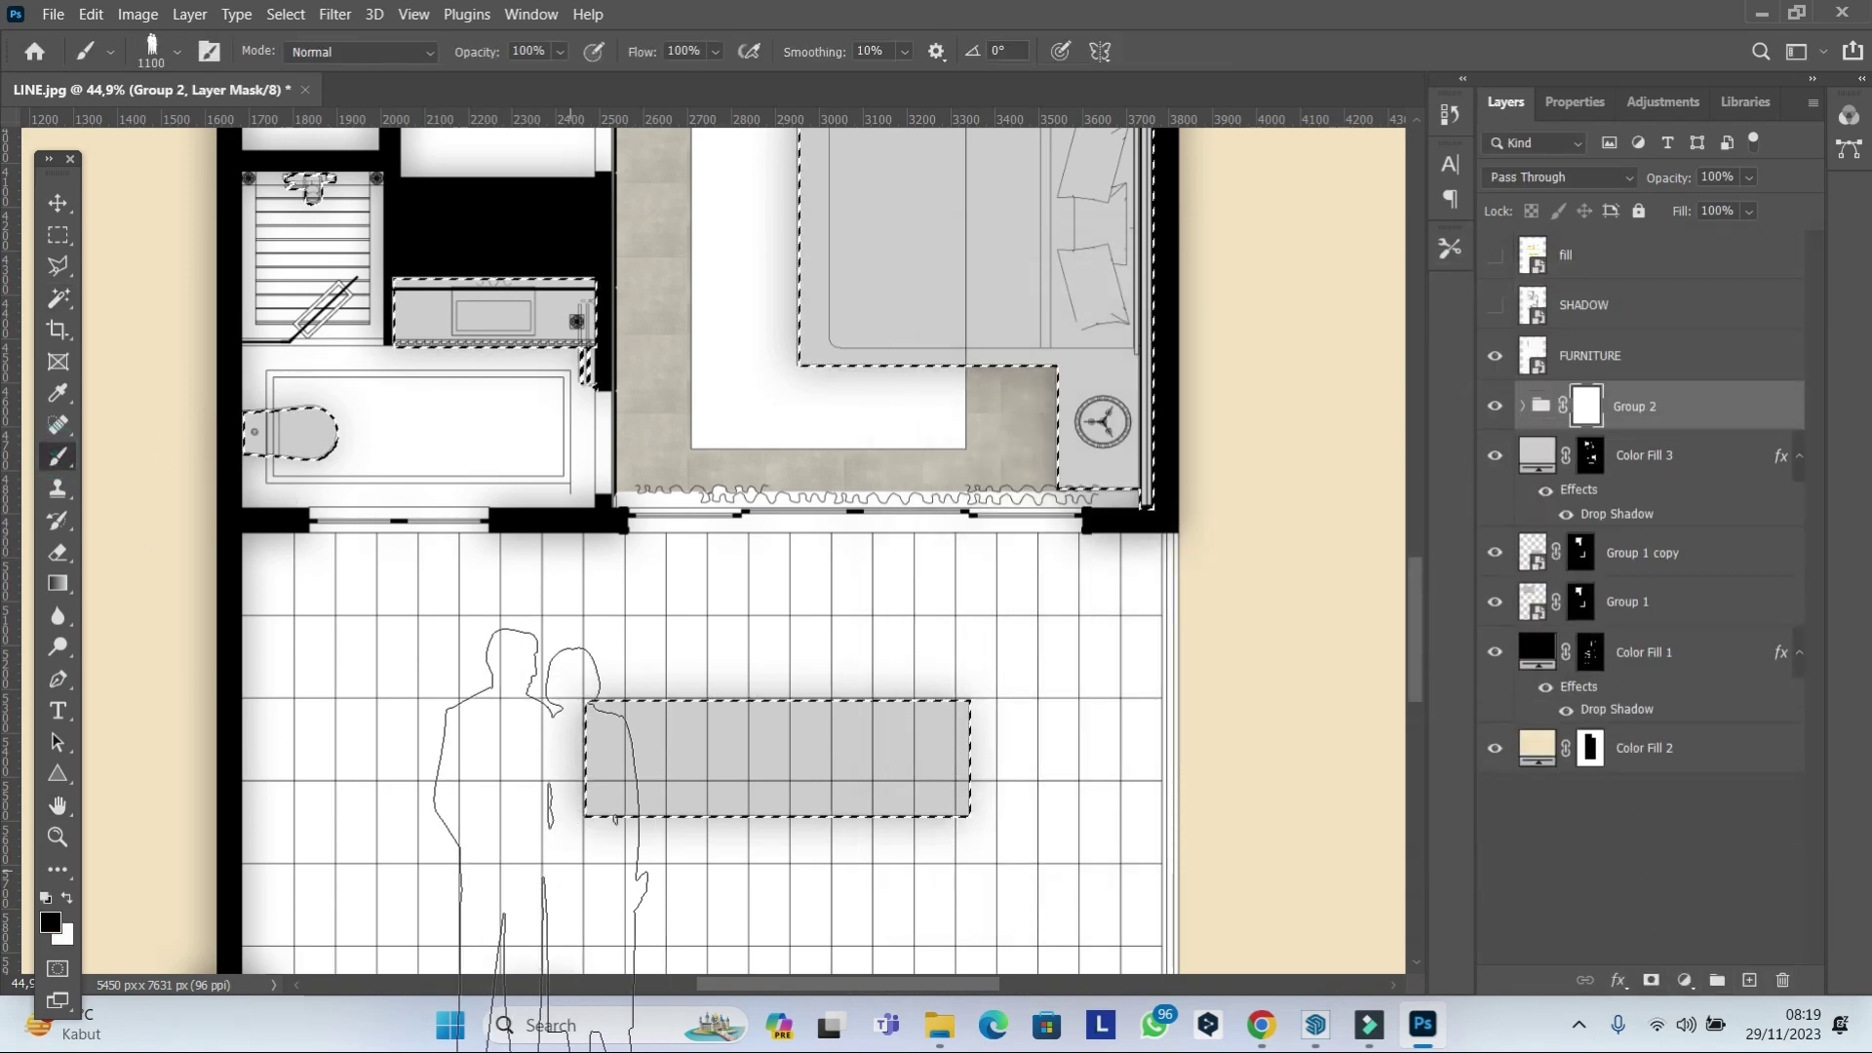
pyautogui.hotkey('alt', 'BackSpace')
pyautogui.hotkey('ctrl', 'd')
pyautogui.scroll(-3, 865, 639)
# Select the terrace floor with rectangular selections, including the areas beside the black blocks.
pyautogui.scroll(-2, 864, 640)
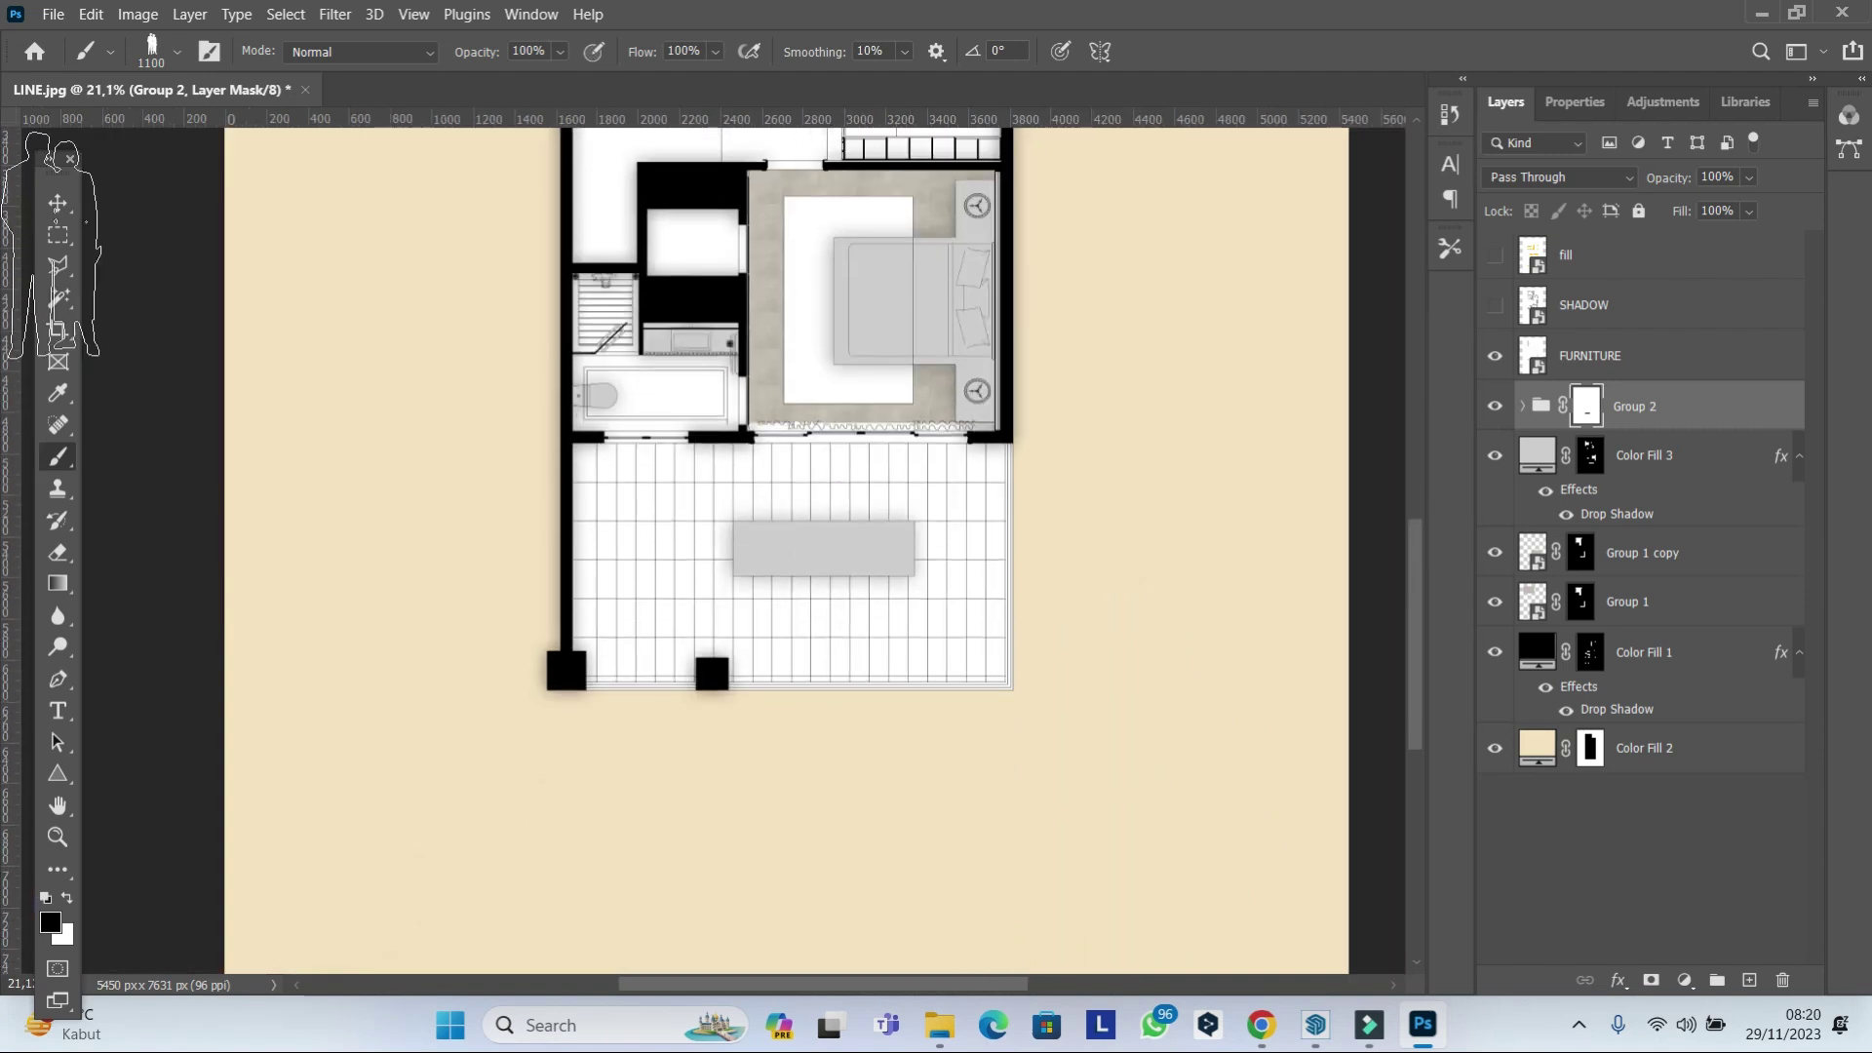
pyautogui.click(58, 201)
pyautogui.click(57, 235)
pyautogui.scroll(4, 488, 432)
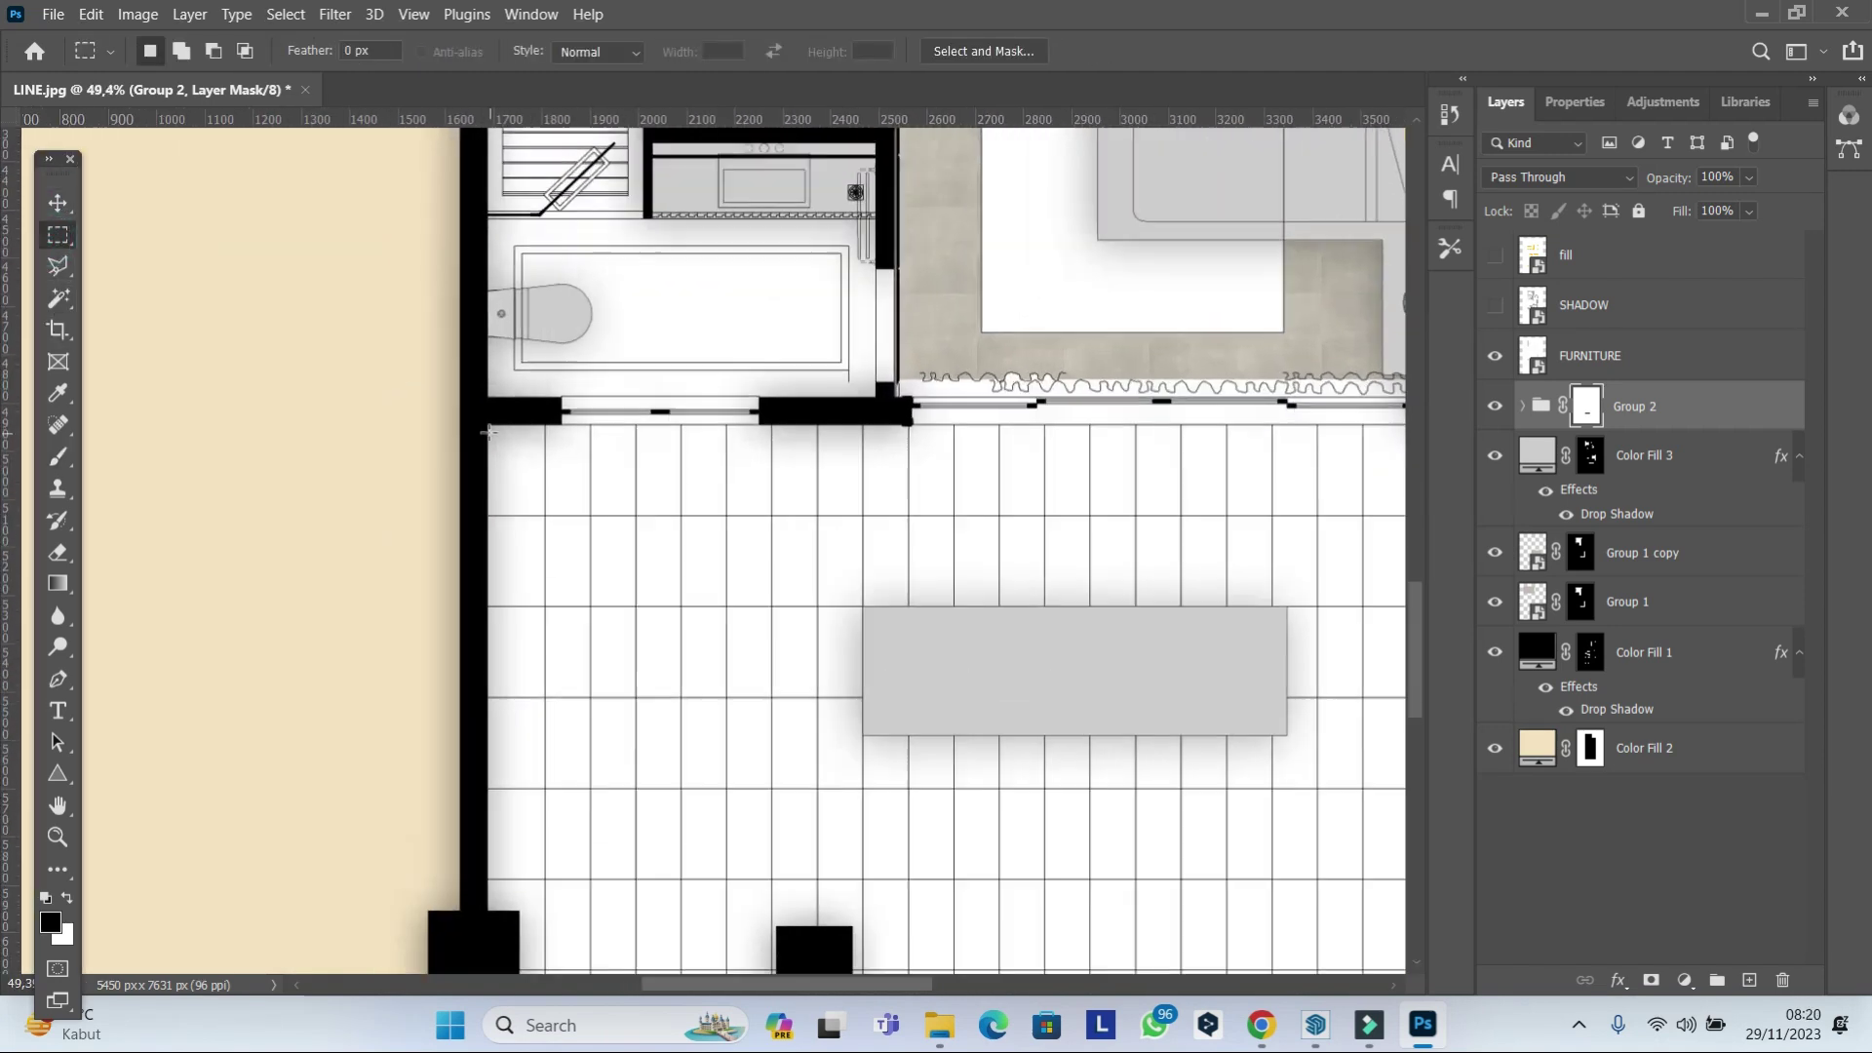
pyautogui.moveTo(488, 426); pyautogui.dragTo(1332, 907)
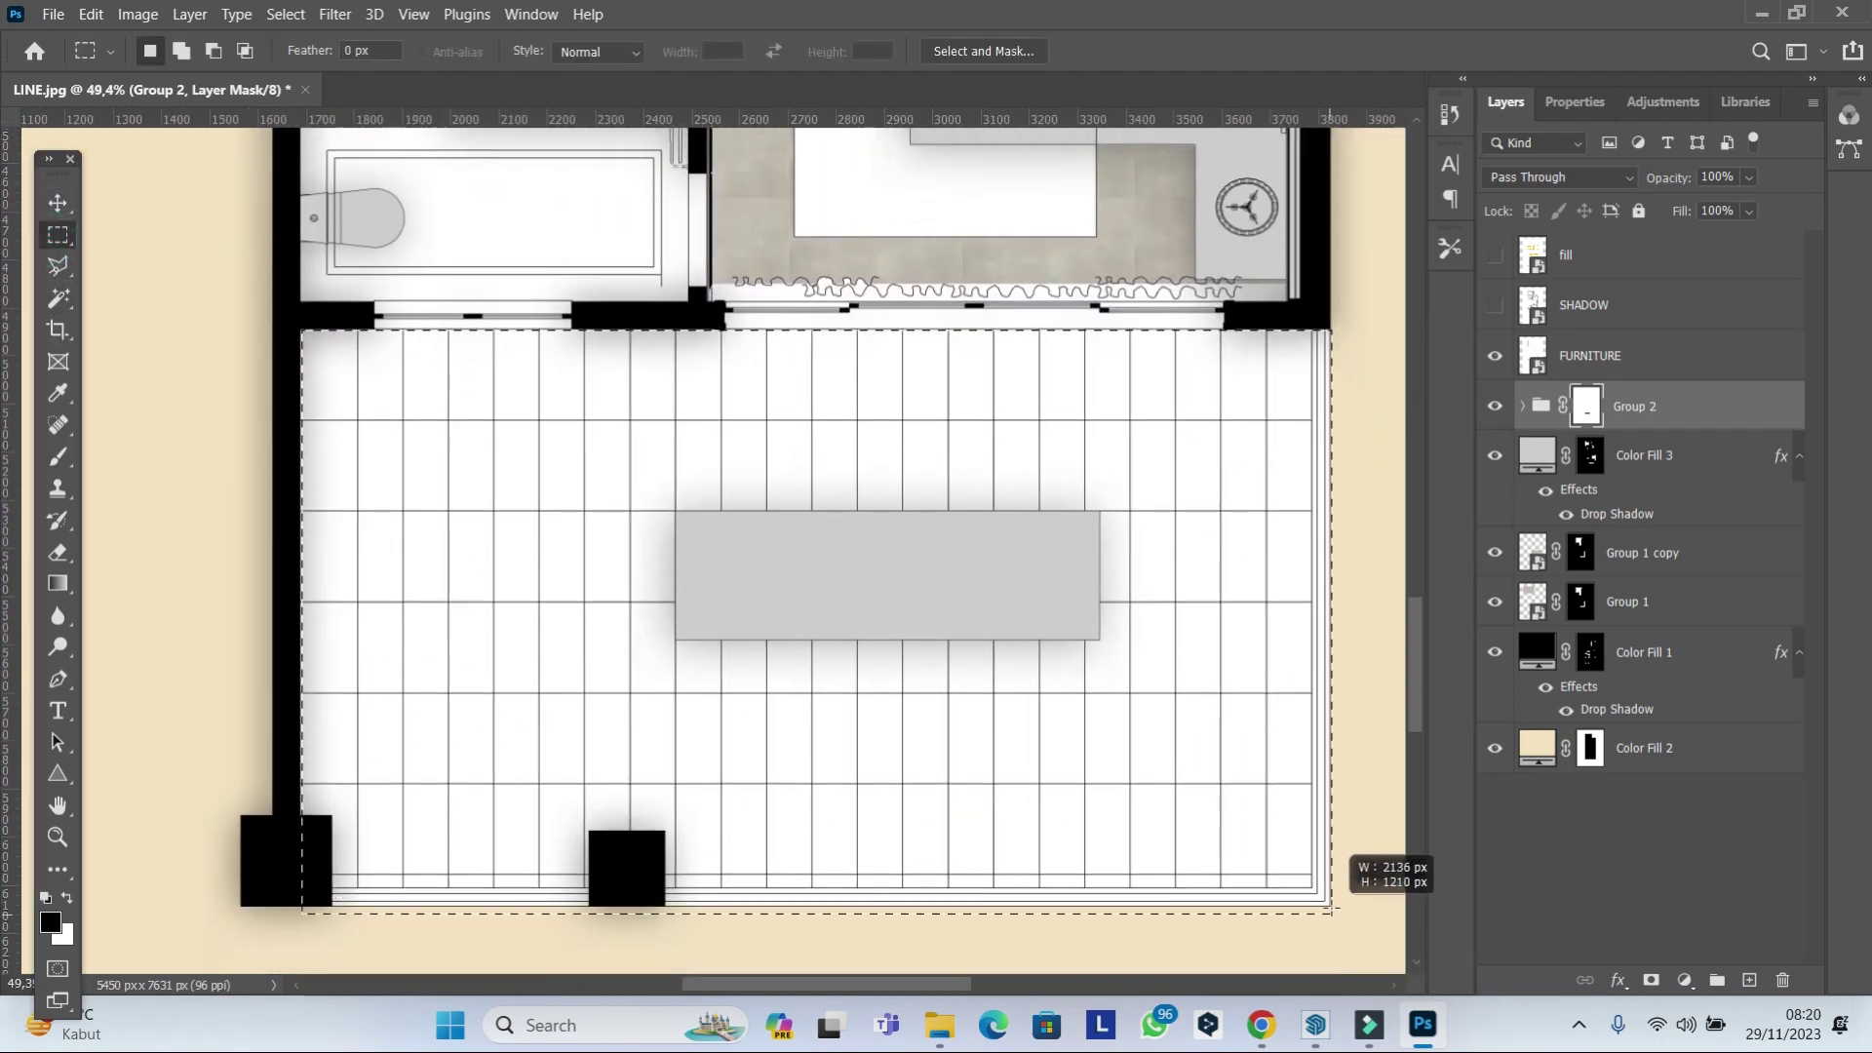
pyautogui.moveTo(1332, 906); pyautogui.dragTo(1314, 907)
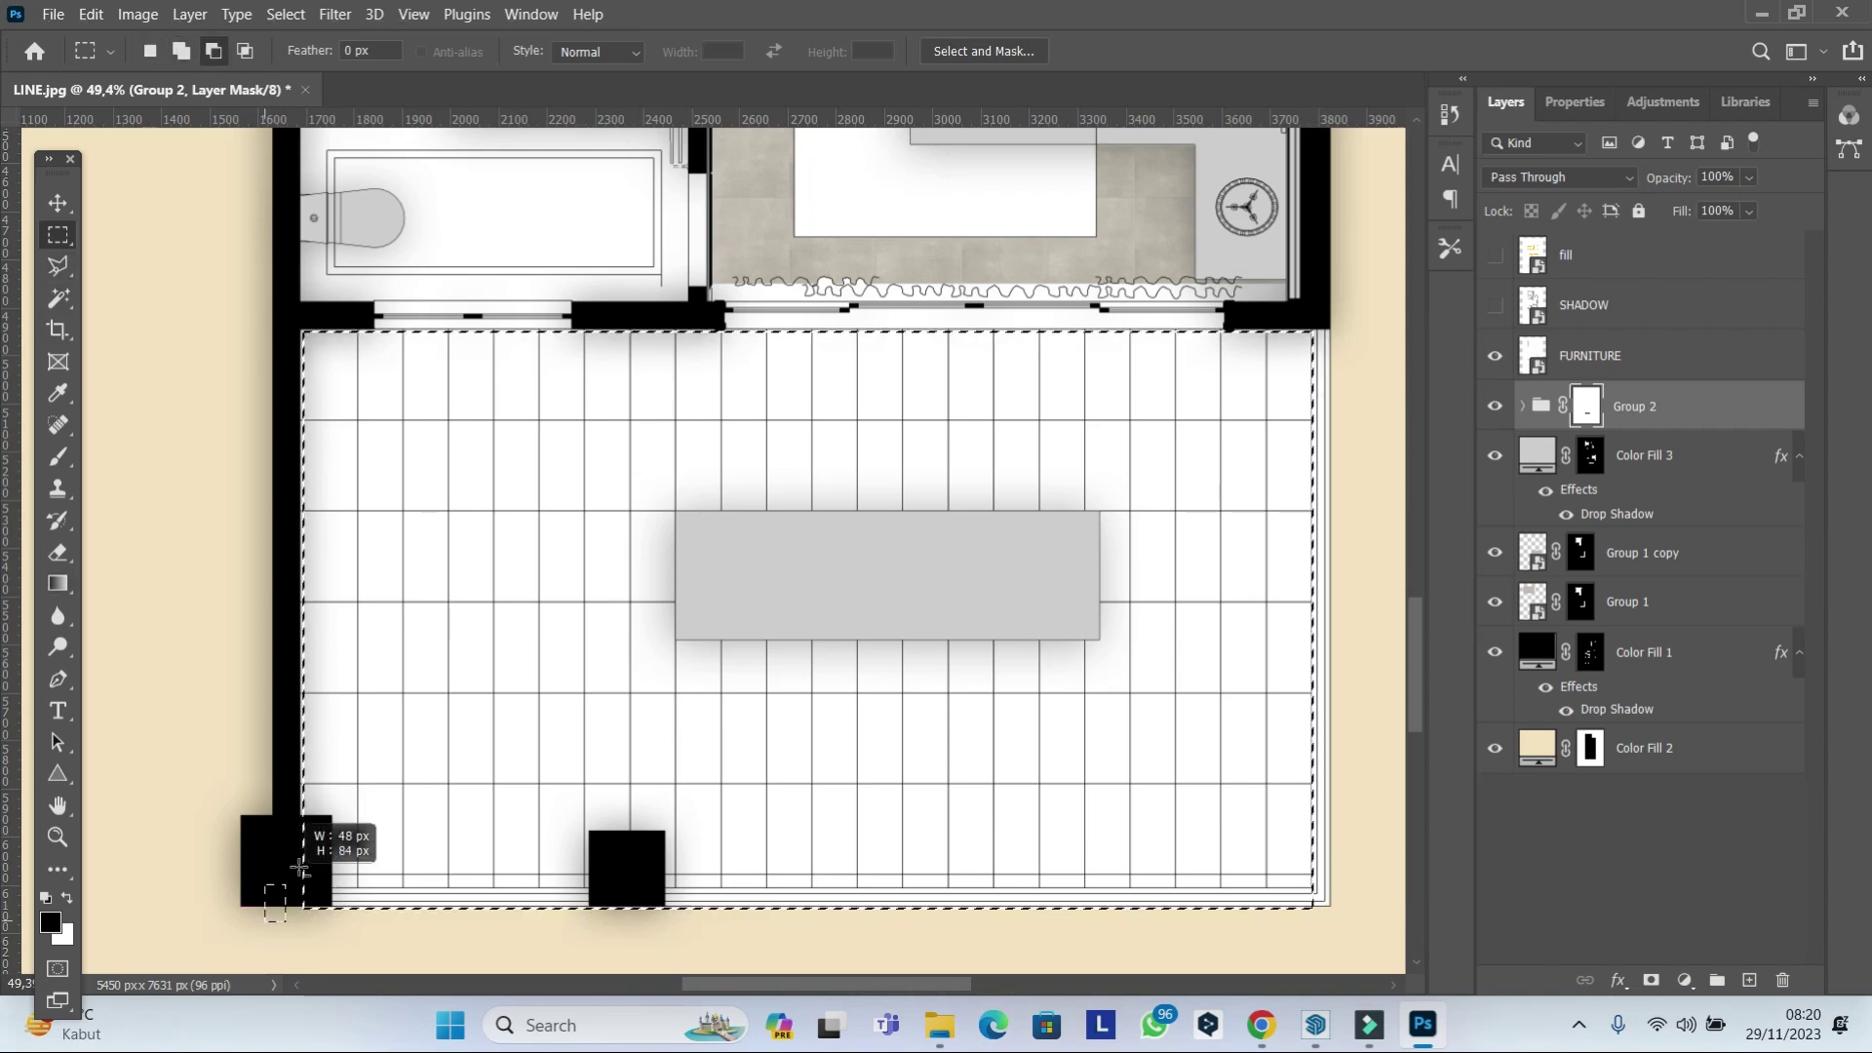
pyautogui.moveTo(332, 822); pyautogui.dragTo(333, 818)
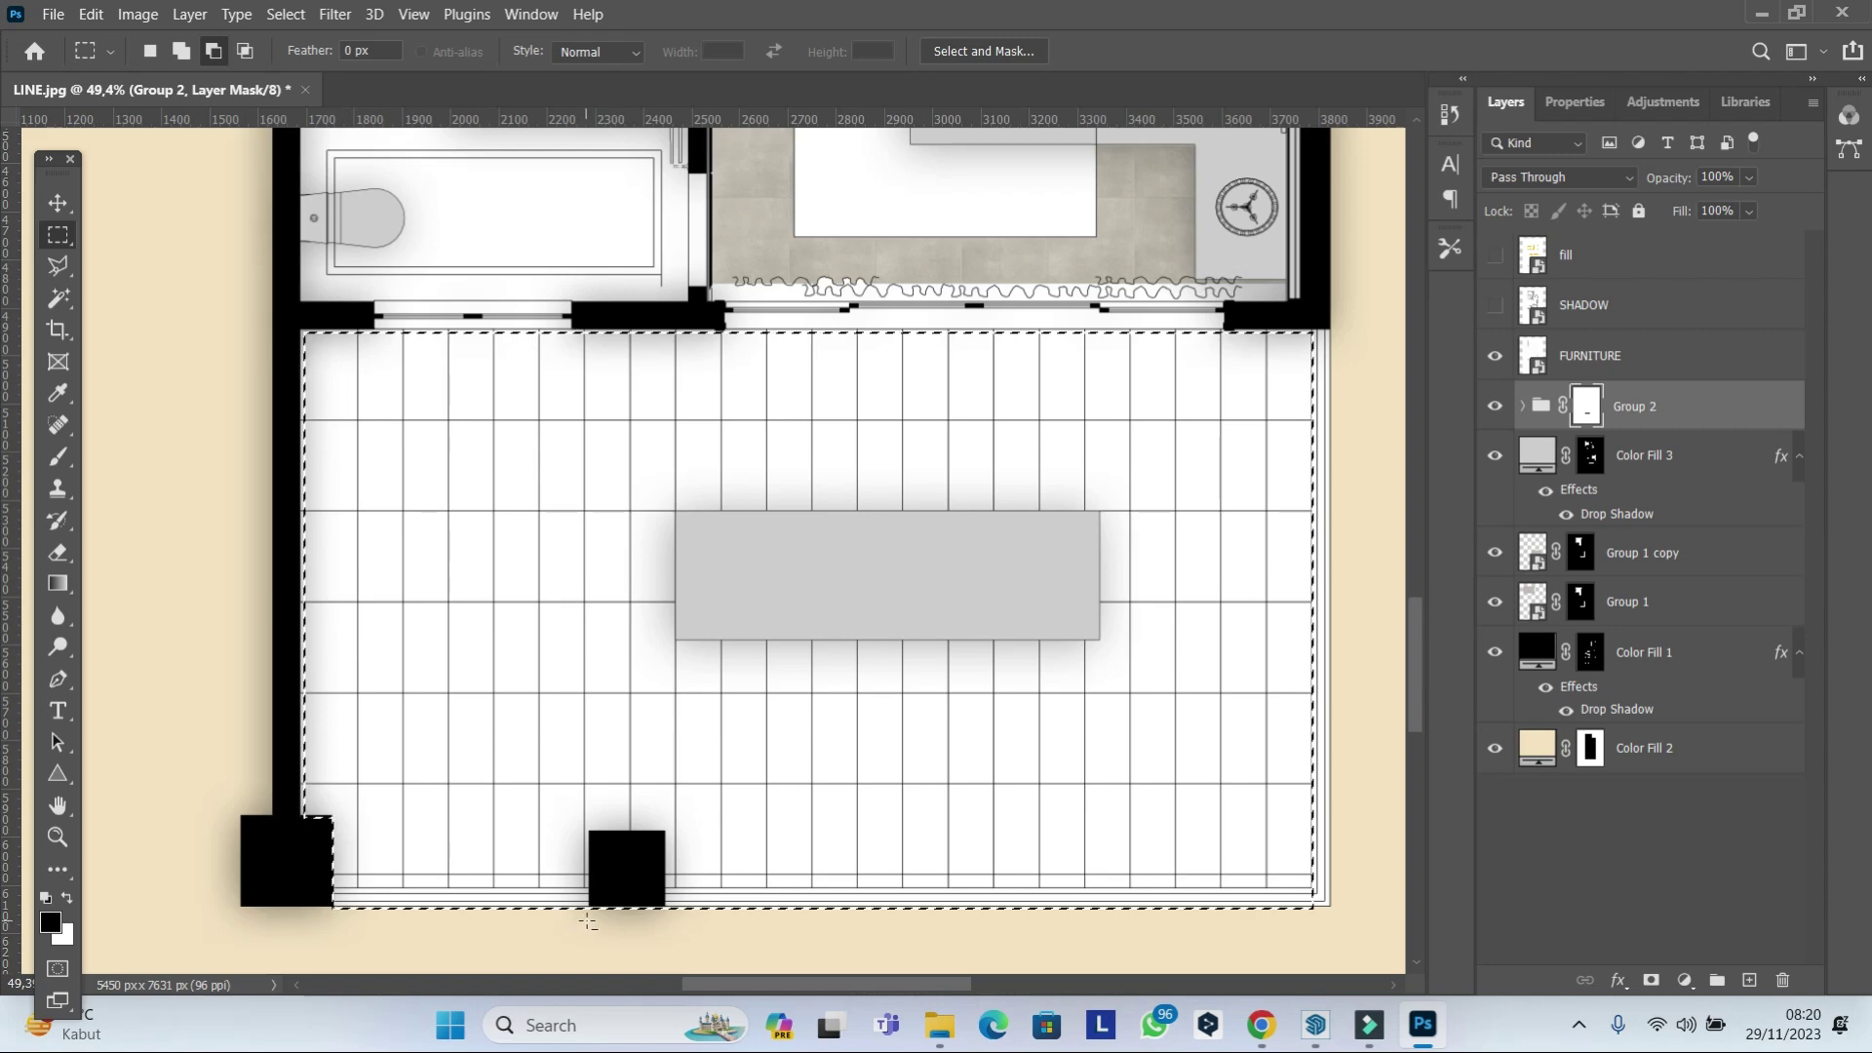
pyautogui.moveTo(592, 911)
pyautogui.mouseDown()
pyautogui.moveTo(604, 873)
pyautogui.moveTo(668, 829)
pyautogui.mouseUp()
pyautogui.scroll(-2, 668, 829)
pyautogui.scroll(-1, 667, 829)
# Add a grey 9c9c9c solid colour fill layer over the terrace selection.
pyautogui.click(1680, 552)
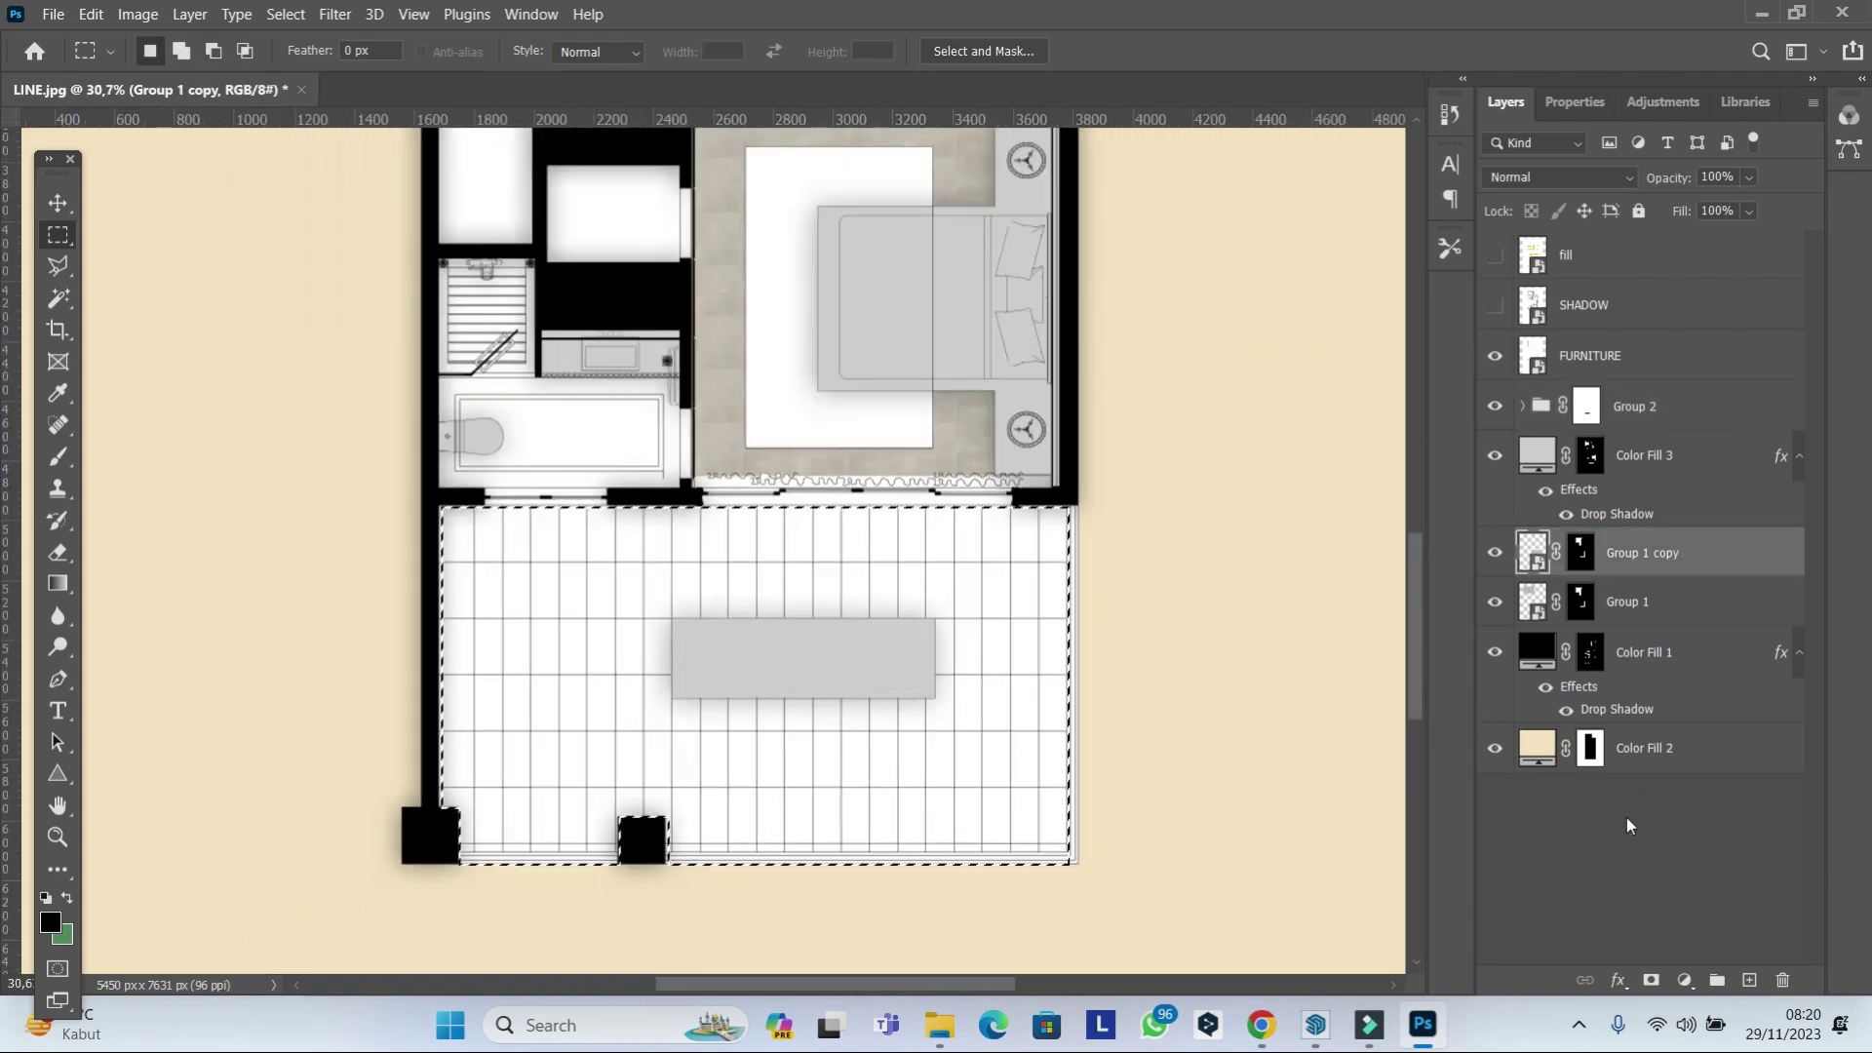
pyautogui.click(1681, 982)
pyautogui.click(1718, 556)
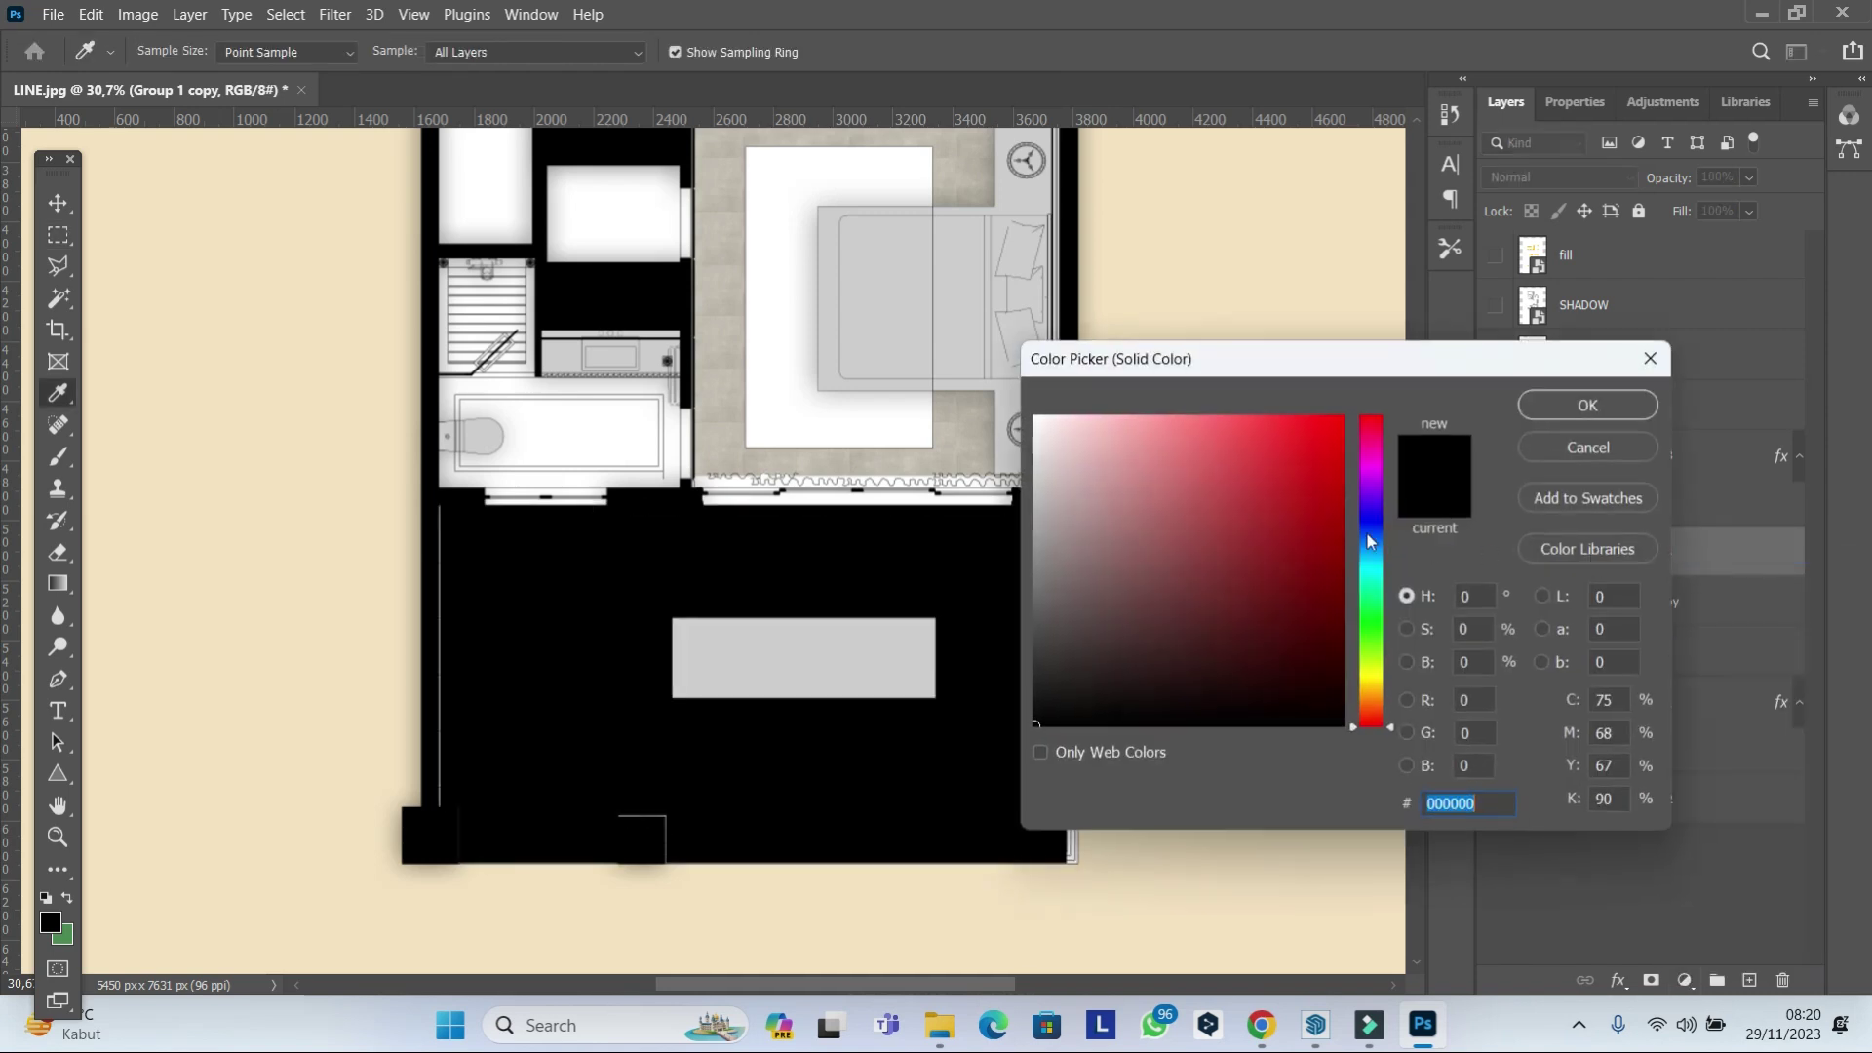
pyautogui.moveTo(1368, 673); pyautogui.dragTo(1366, 694)
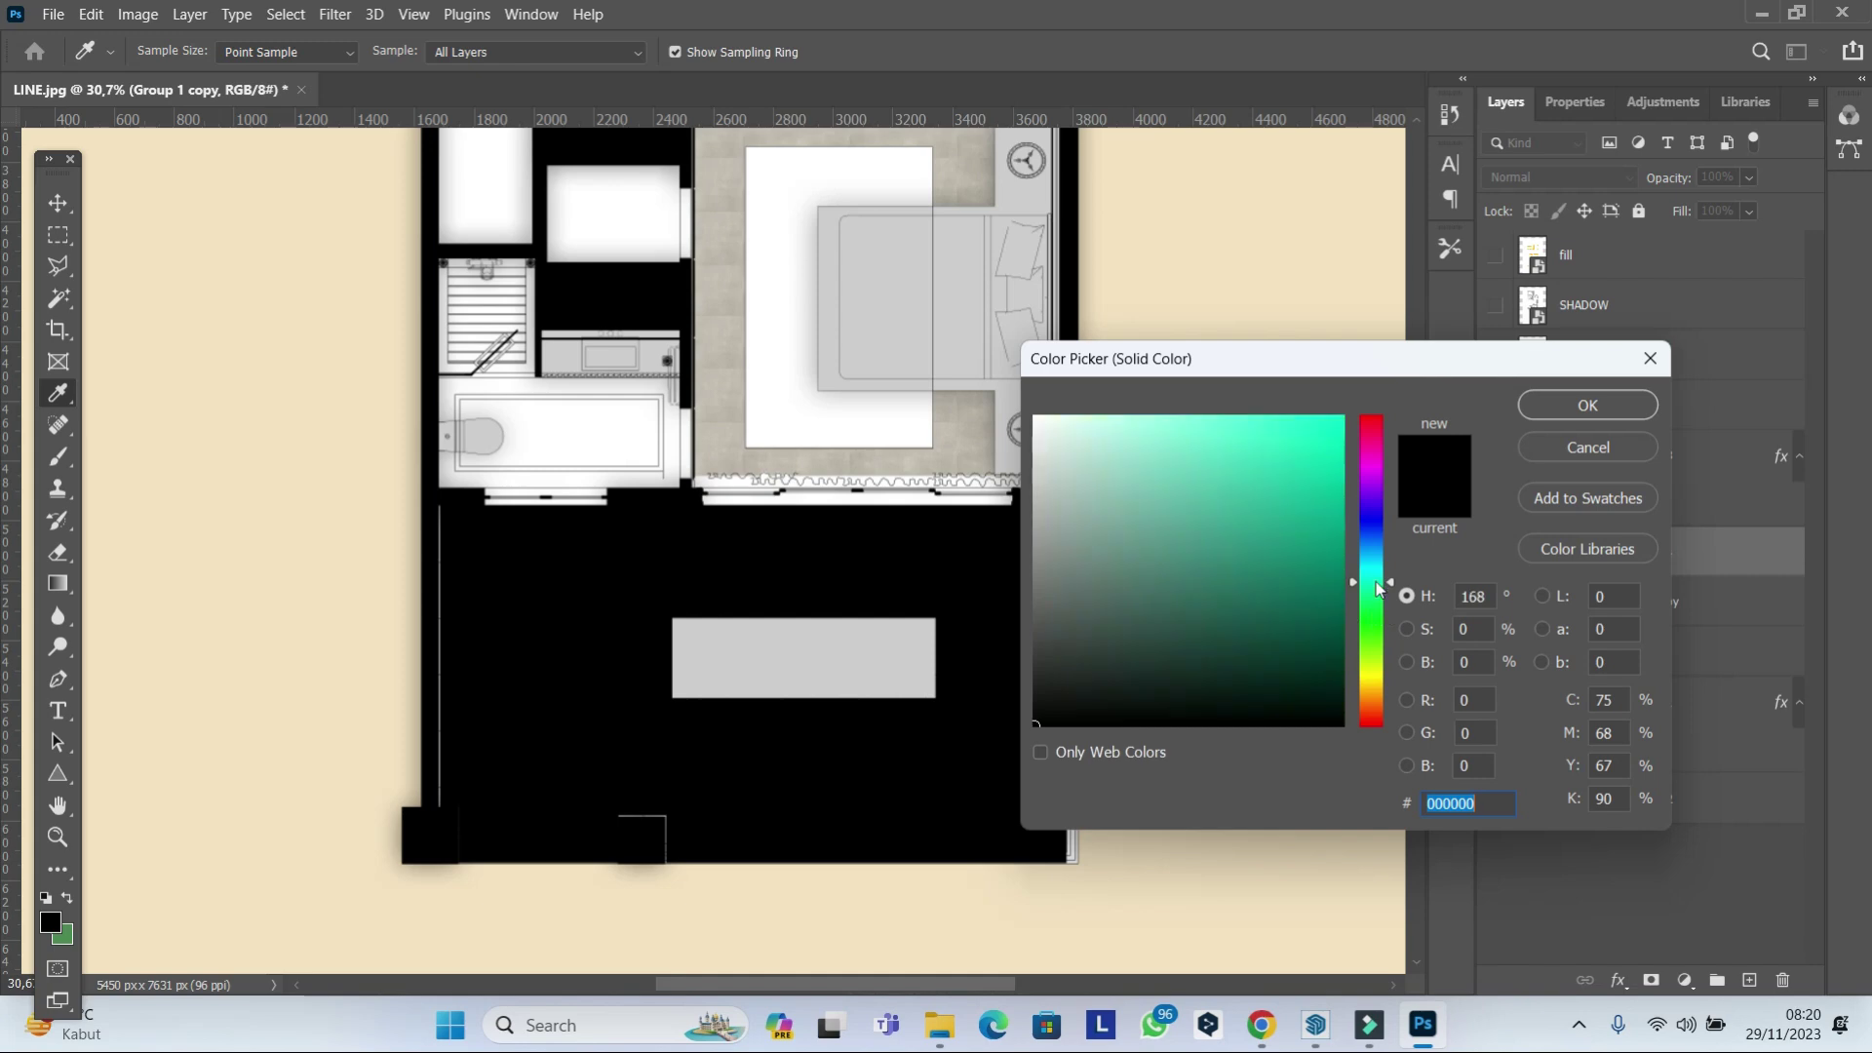
pyautogui.write('9c9c9c')
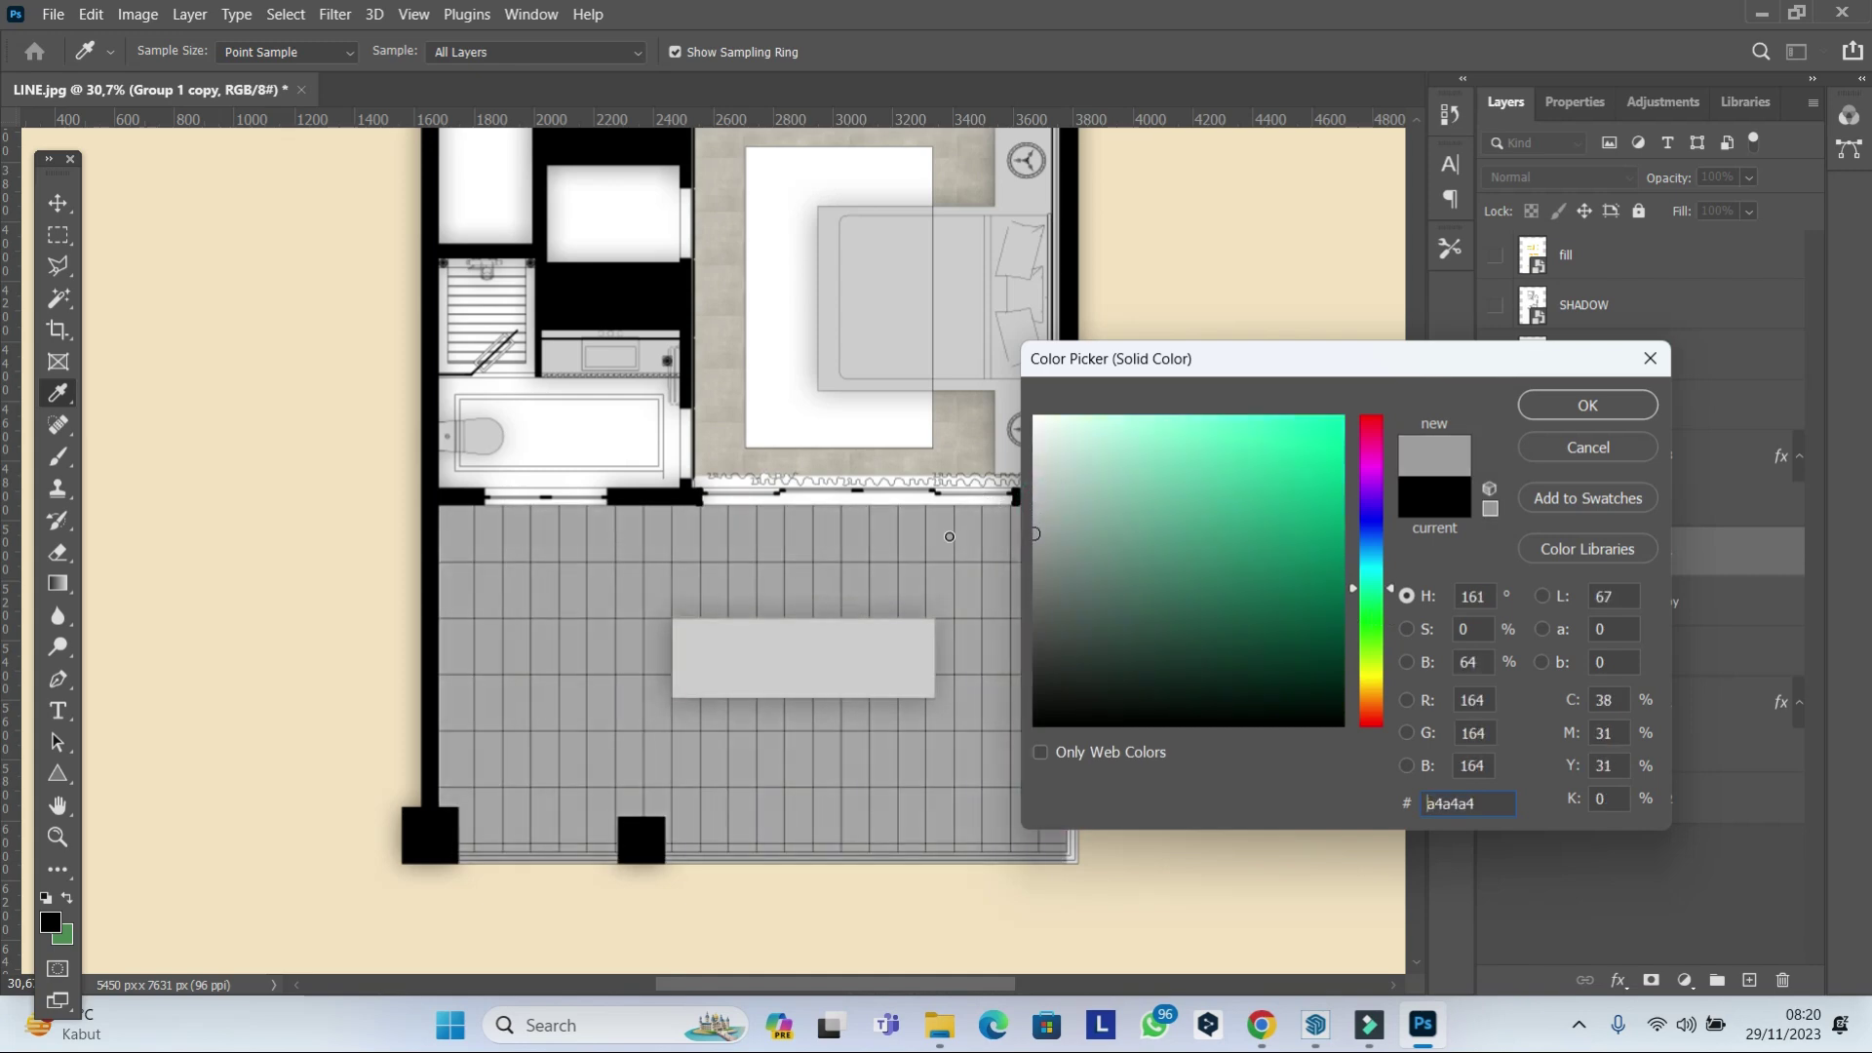
pyautogui.click(1566, 418)
# Open the wood decking folder inside FLOORPLAN TEXTURE in File Explorer.
pyautogui.press('m')
pyautogui.scroll(-3, 1174, 556)
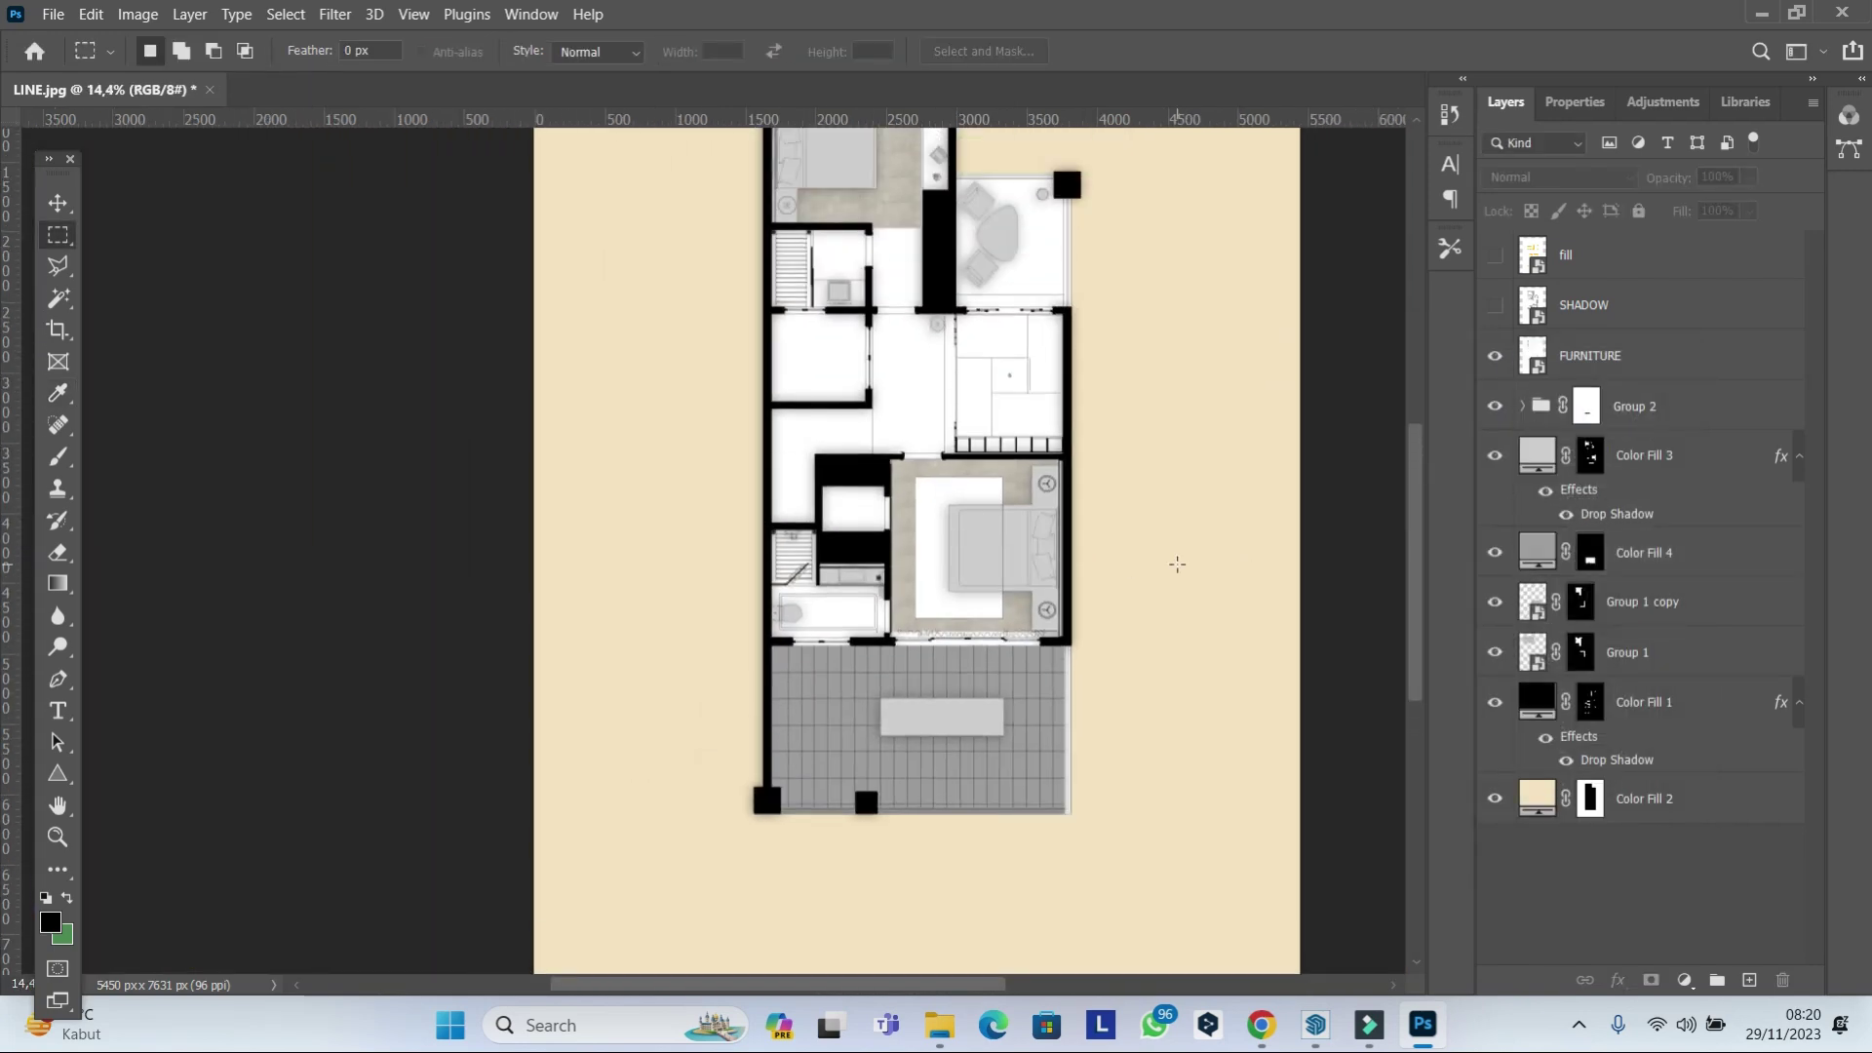
pyautogui.scroll(-2, 1176, 563)
pyautogui.scroll(3, 909, 528)
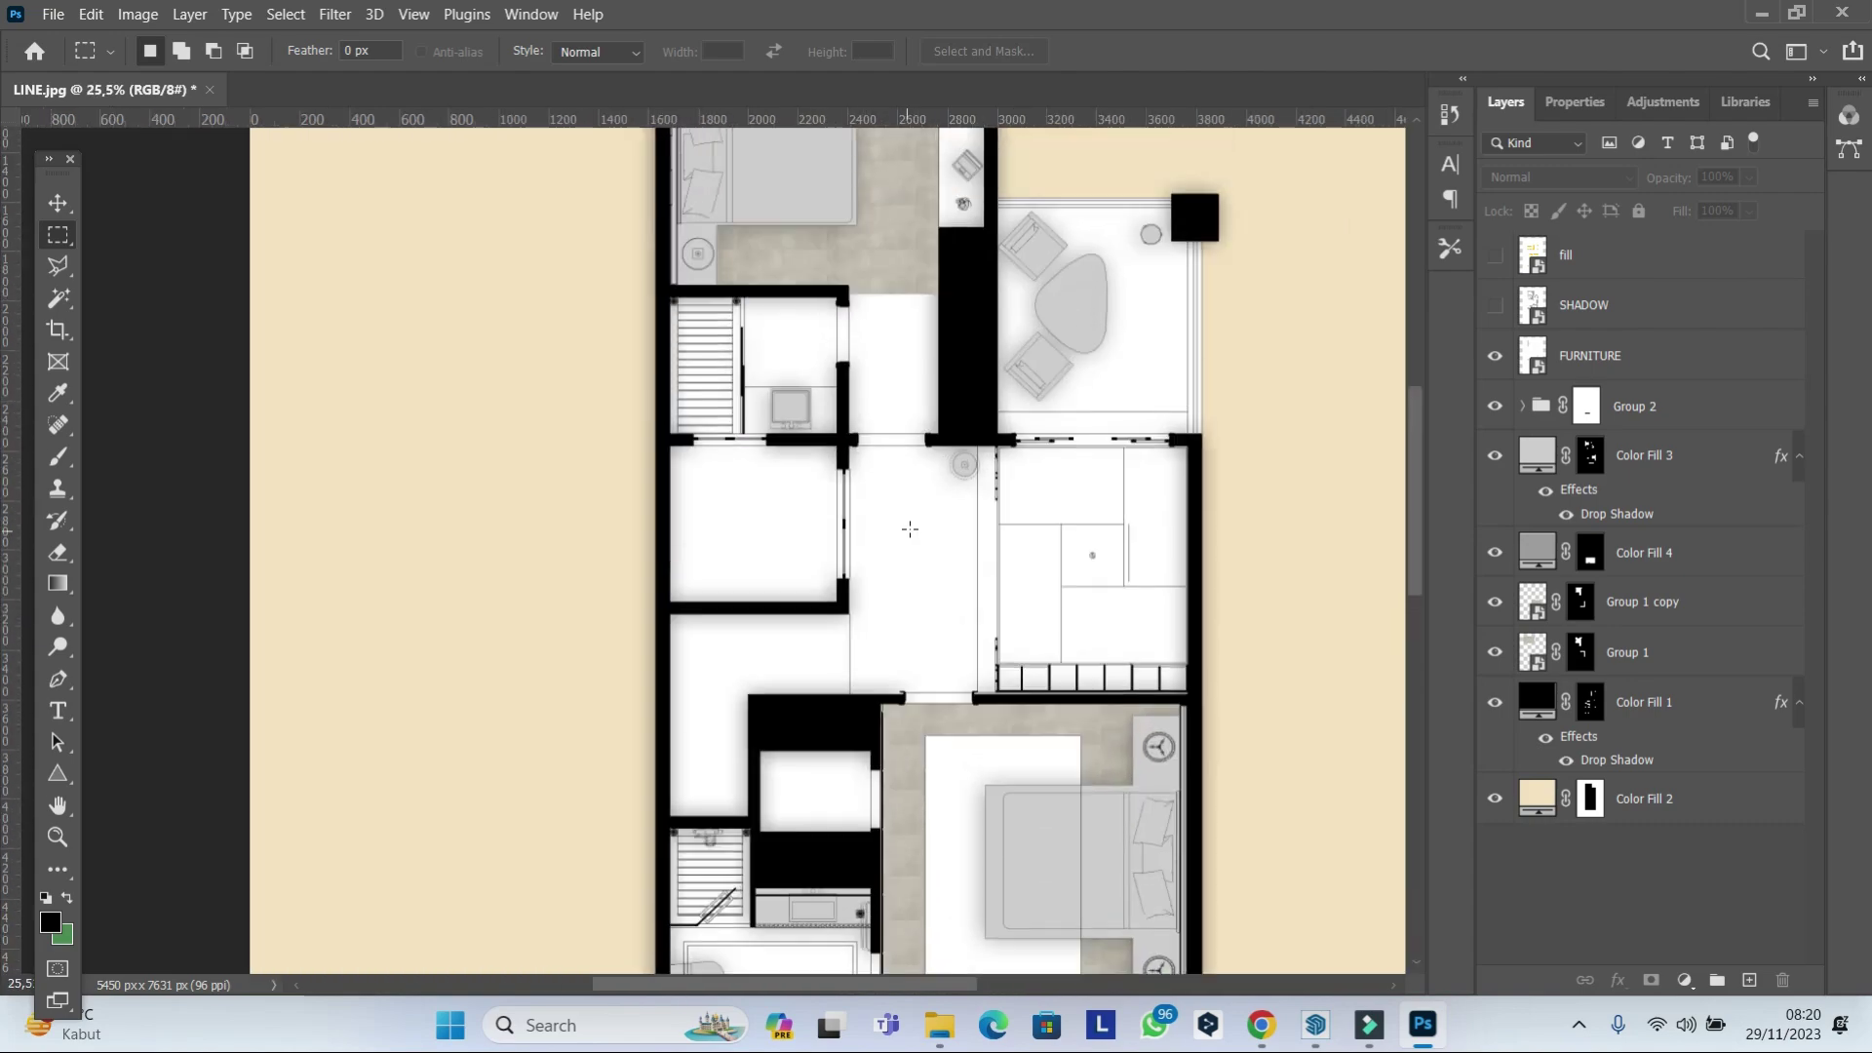
pyautogui.scroll(-2, 909, 529)
pyautogui.click(939, 1025)
pyautogui.click(159, 78)
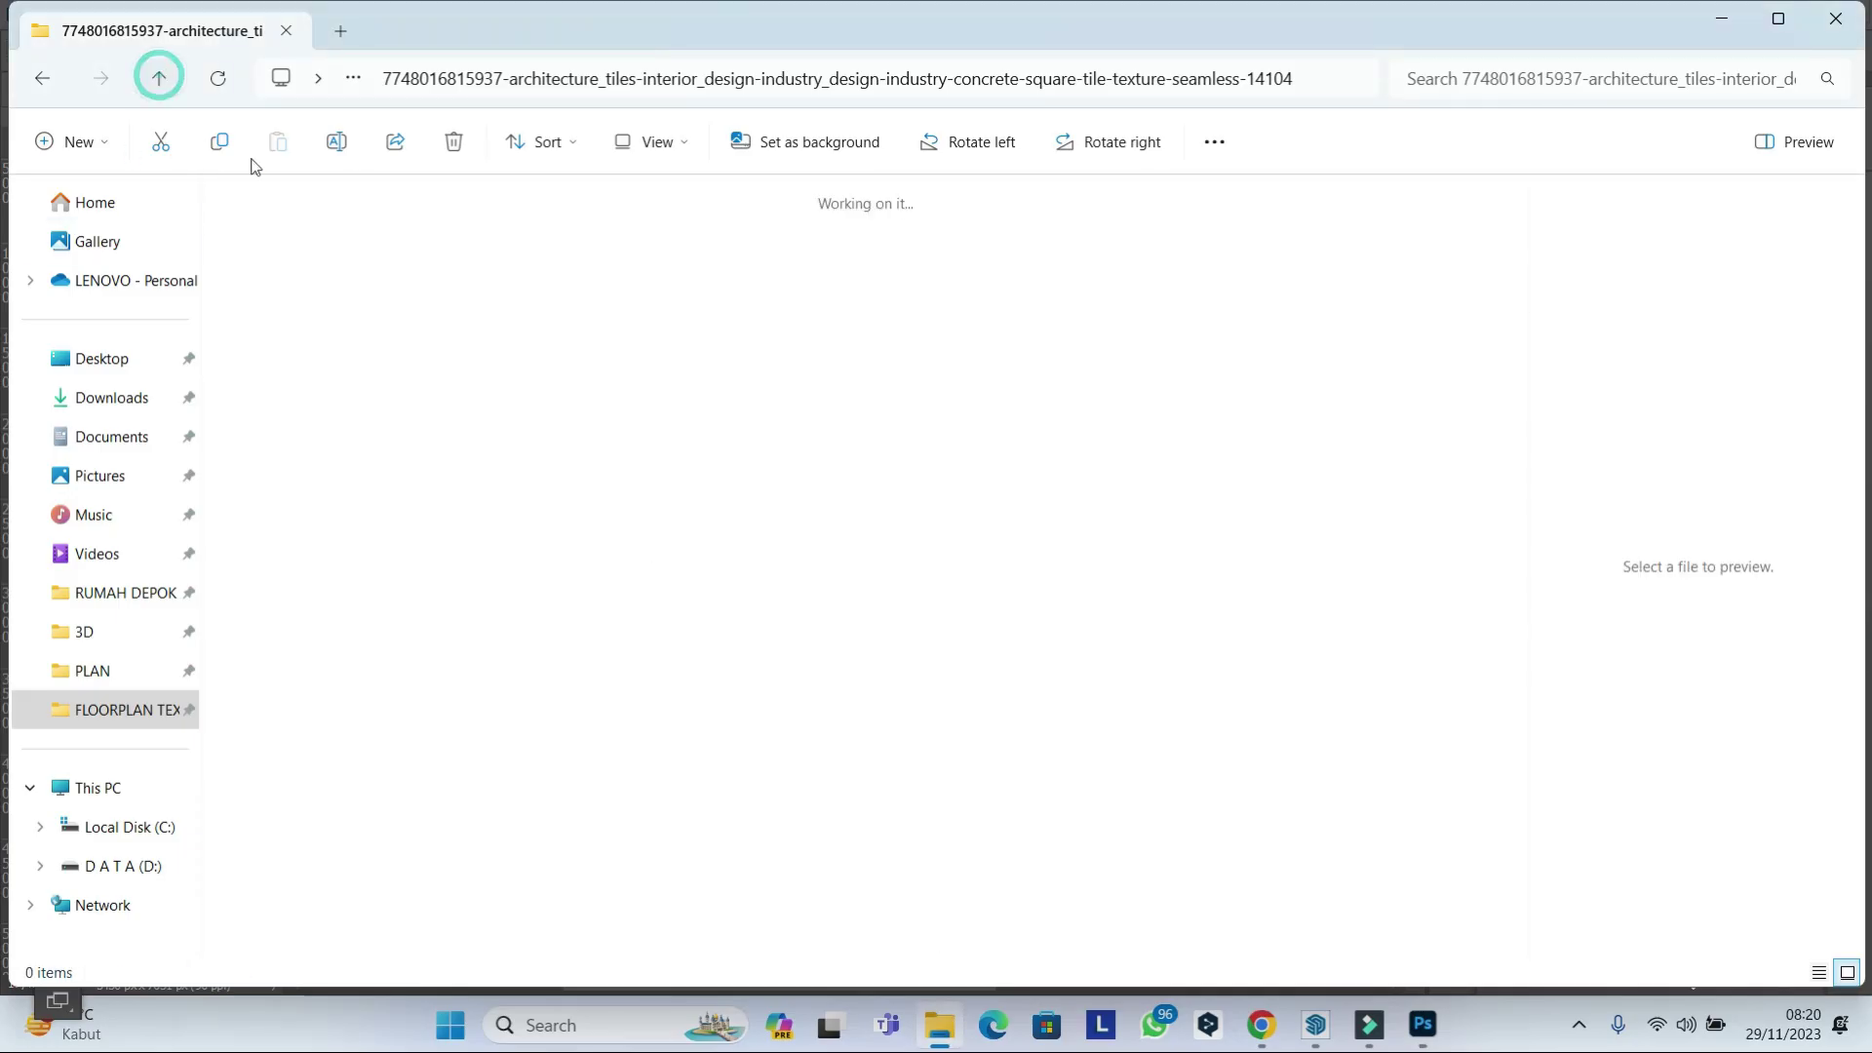
pyautogui.doubleClick(531, 278)
pyautogui.click(271, 259)
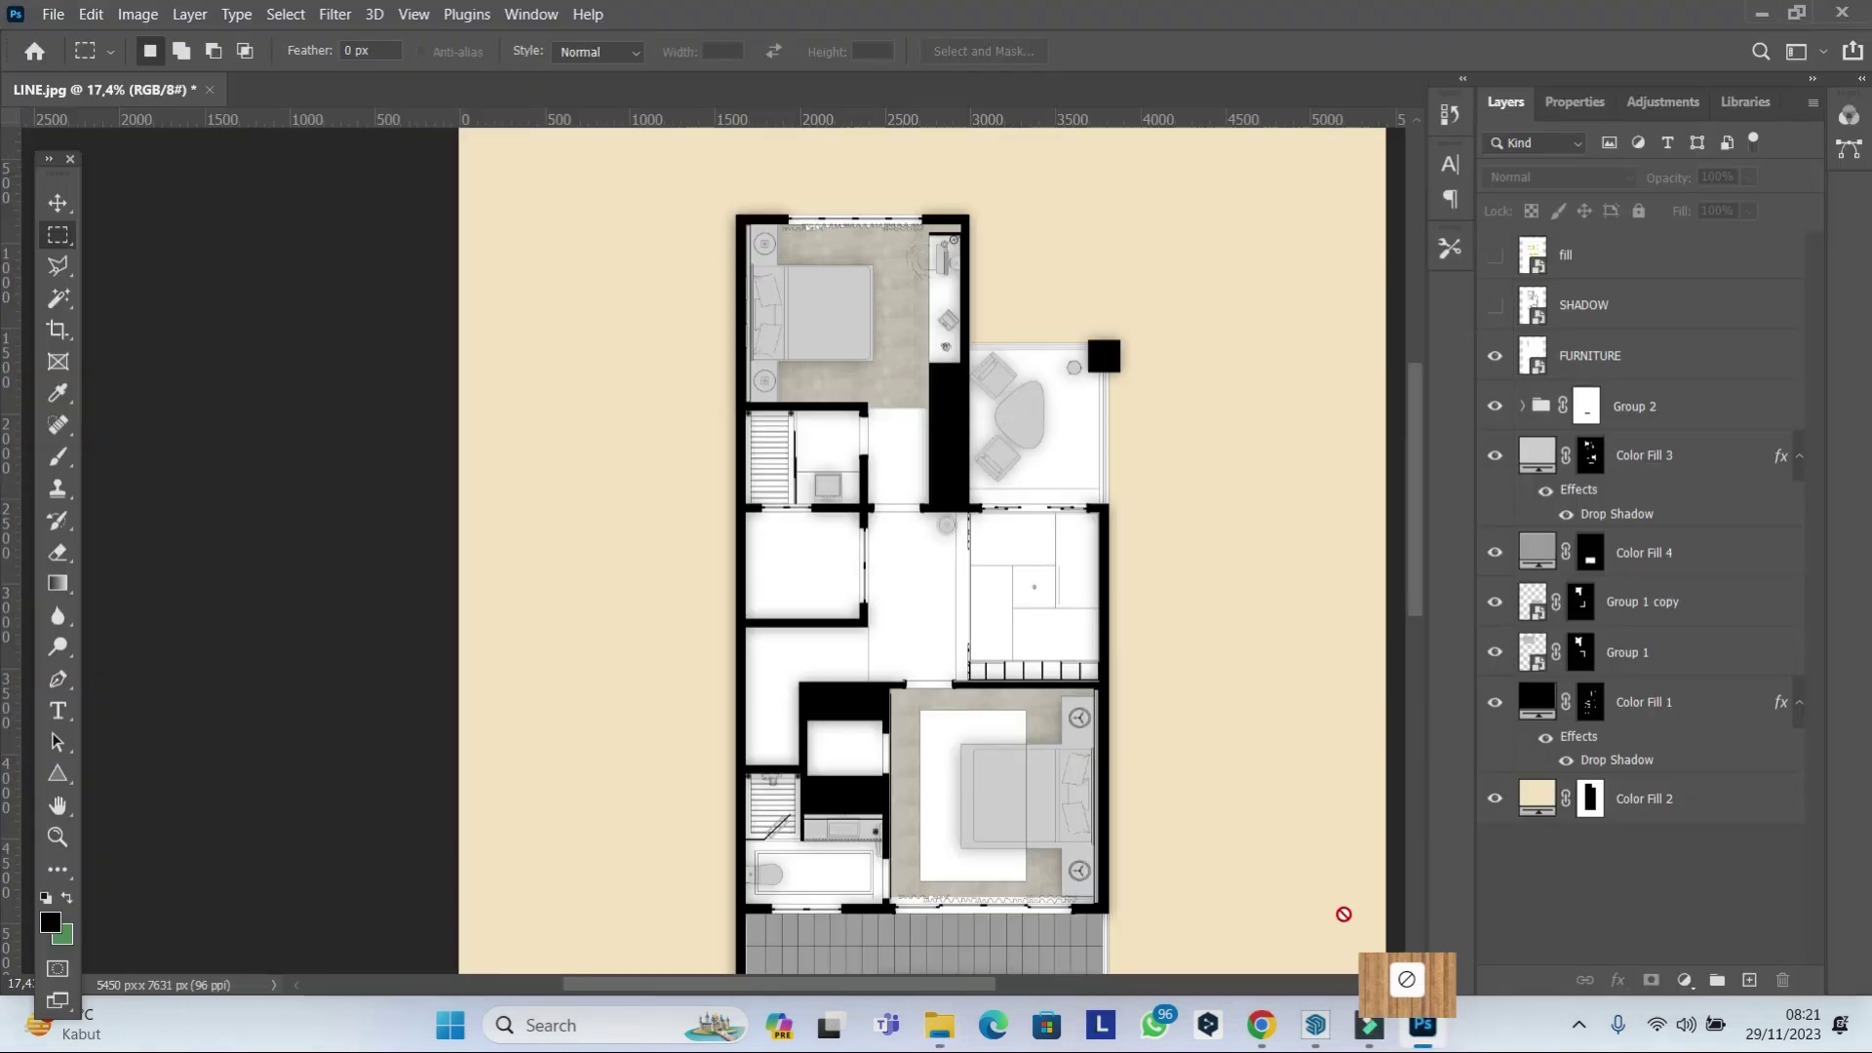
# Place the wood decking image, rotated about 90 degrees and shrunk to fit the hall.
pyautogui.moveTo(1425, 1004); pyautogui.dragTo(921, 546)
pyautogui.moveTo(1077, 430)
pyautogui.mouseDown()
pyautogui.moveTo(1004, 675)
pyautogui.moveTo(911, 574)
pyautogui.mouseUp()
pyautogui.press('Return')
pyautogui.click(58, 202)
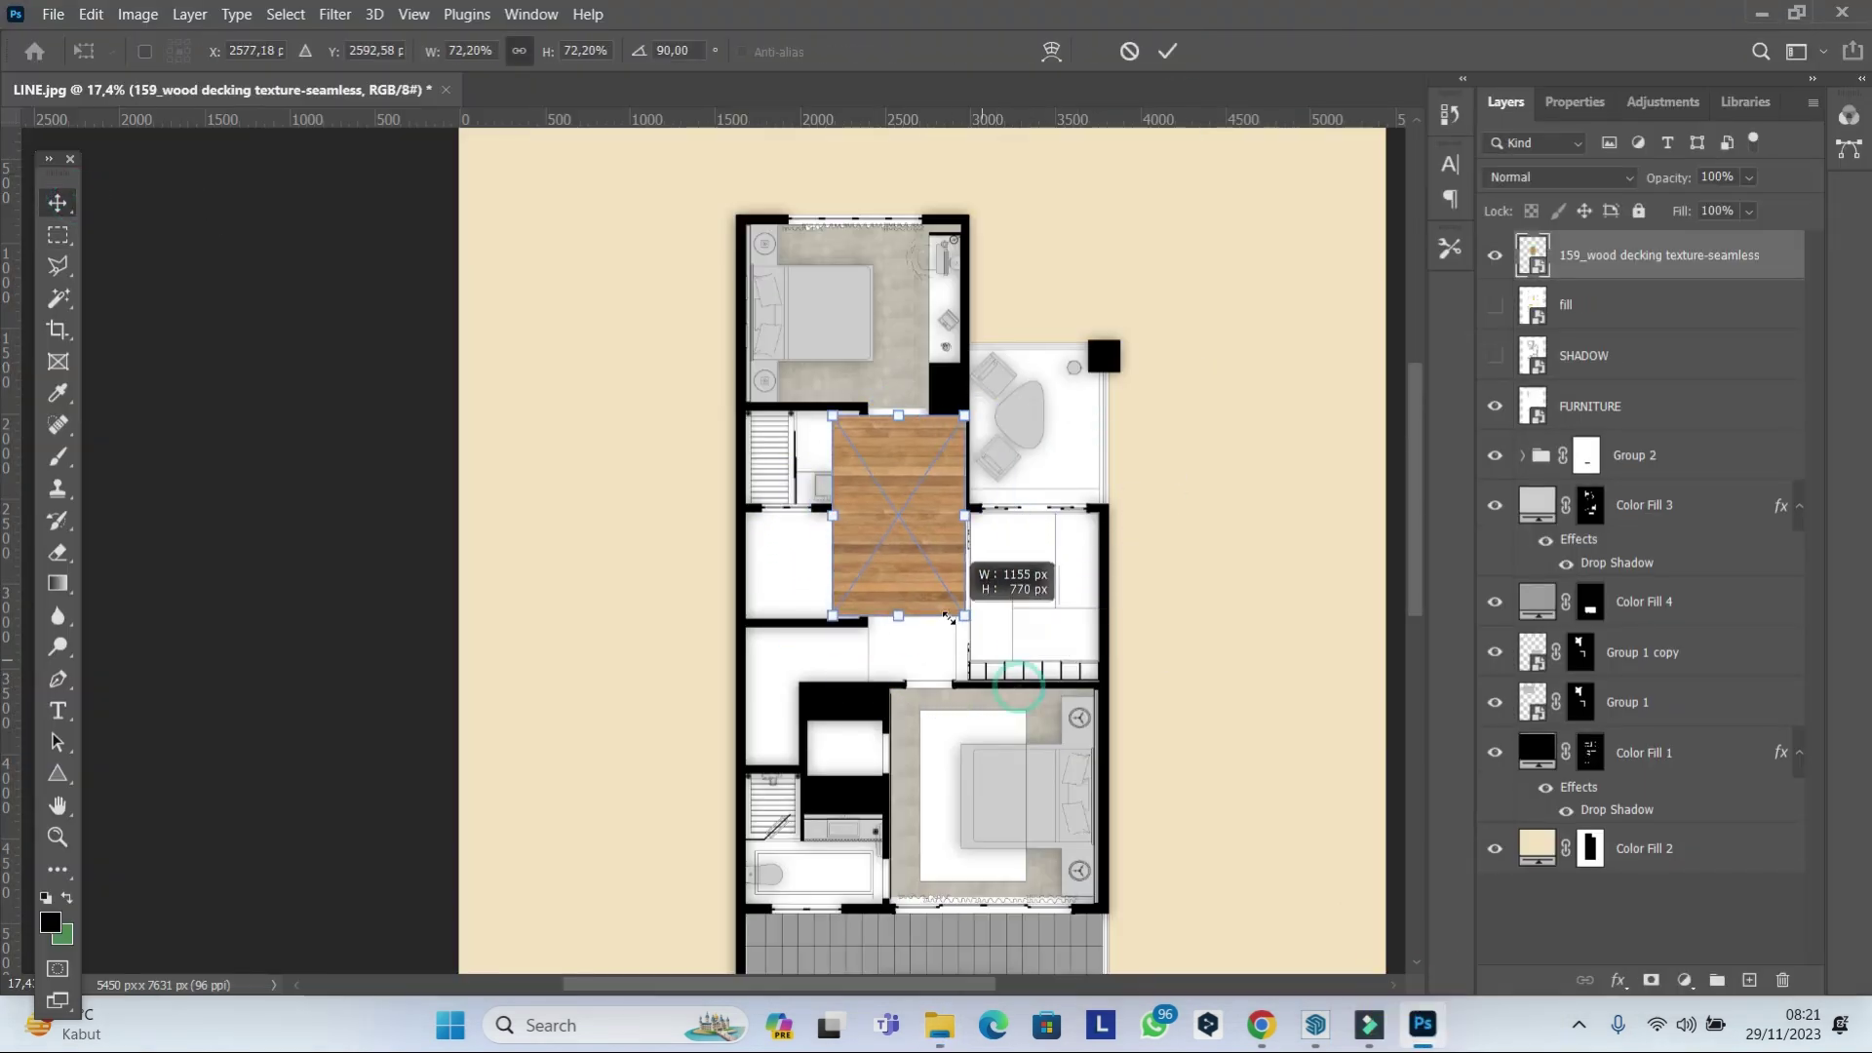
pyautogui.click(1167, 51)
pyautogui.scroll(2, 889, 464)
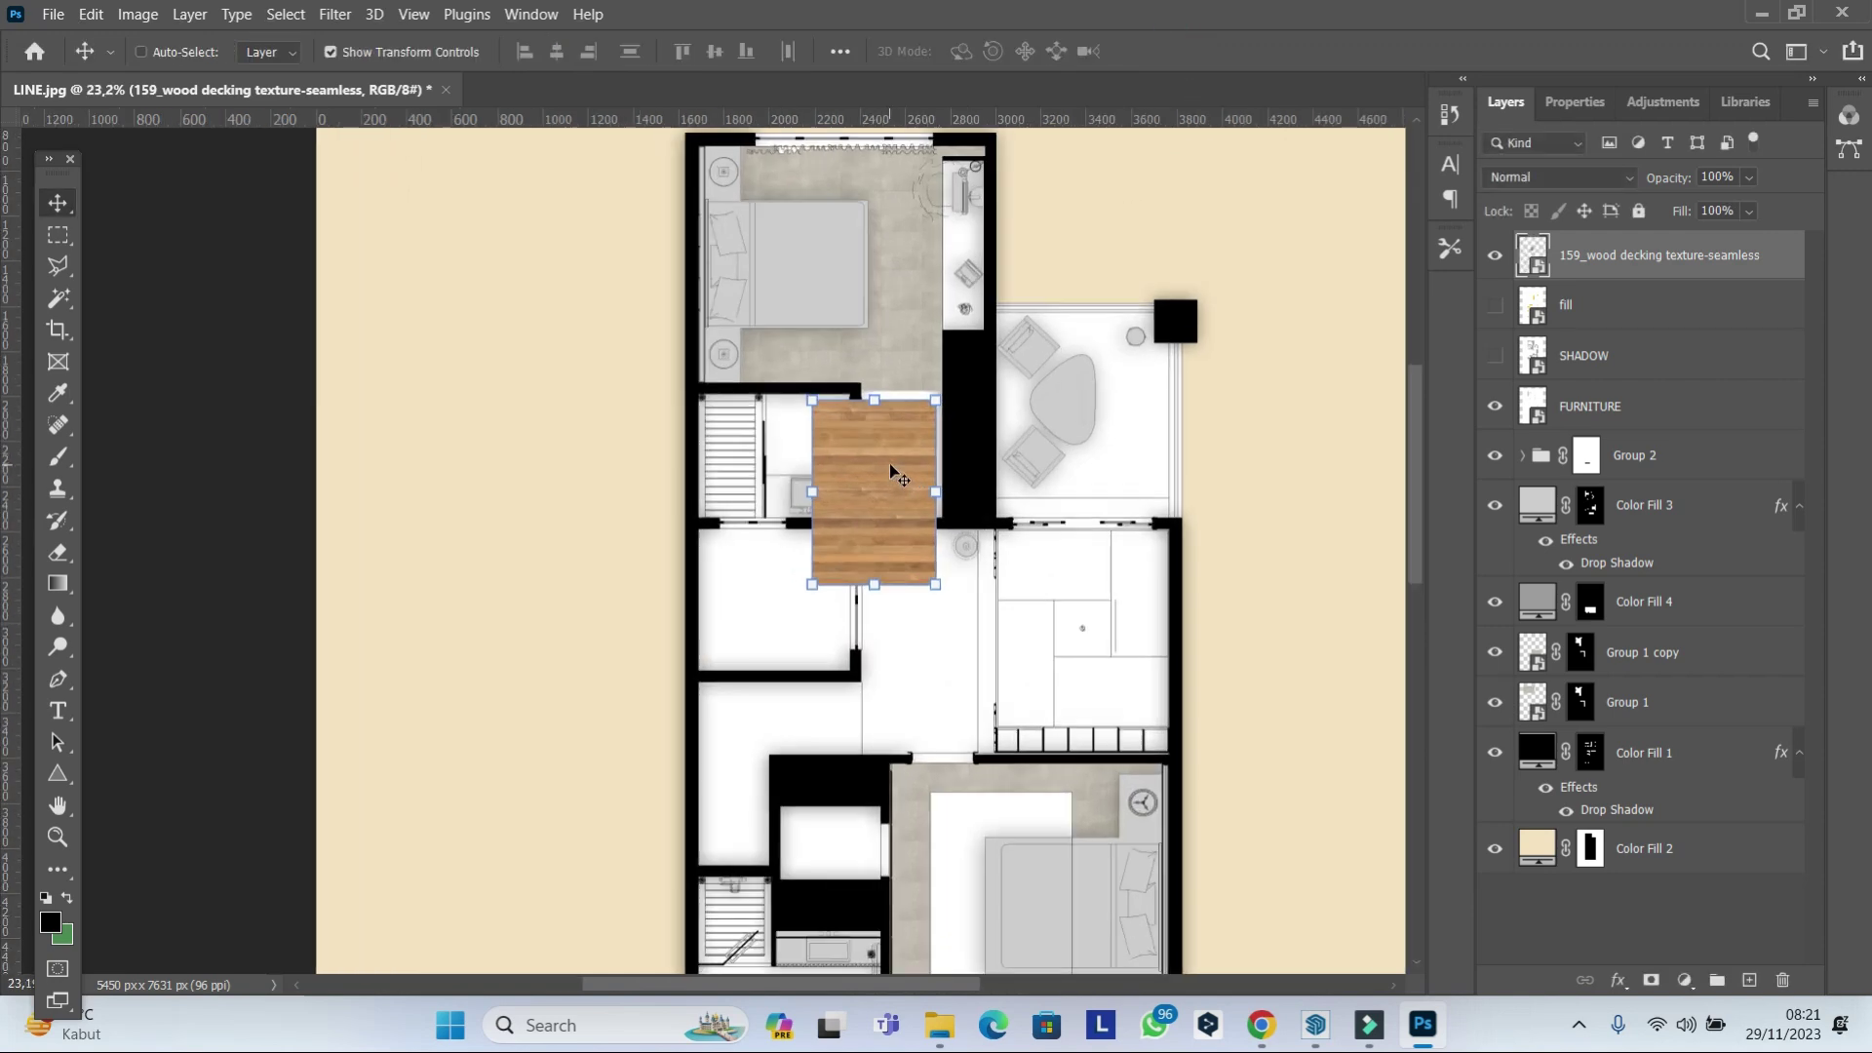
# Duplicate the wood patch below itself and merge the two layers.
pyautogui.moveTo(889, 464); pyautogui.dragTo(920, 638)
pyautogui.scroll(3, 920, 637)
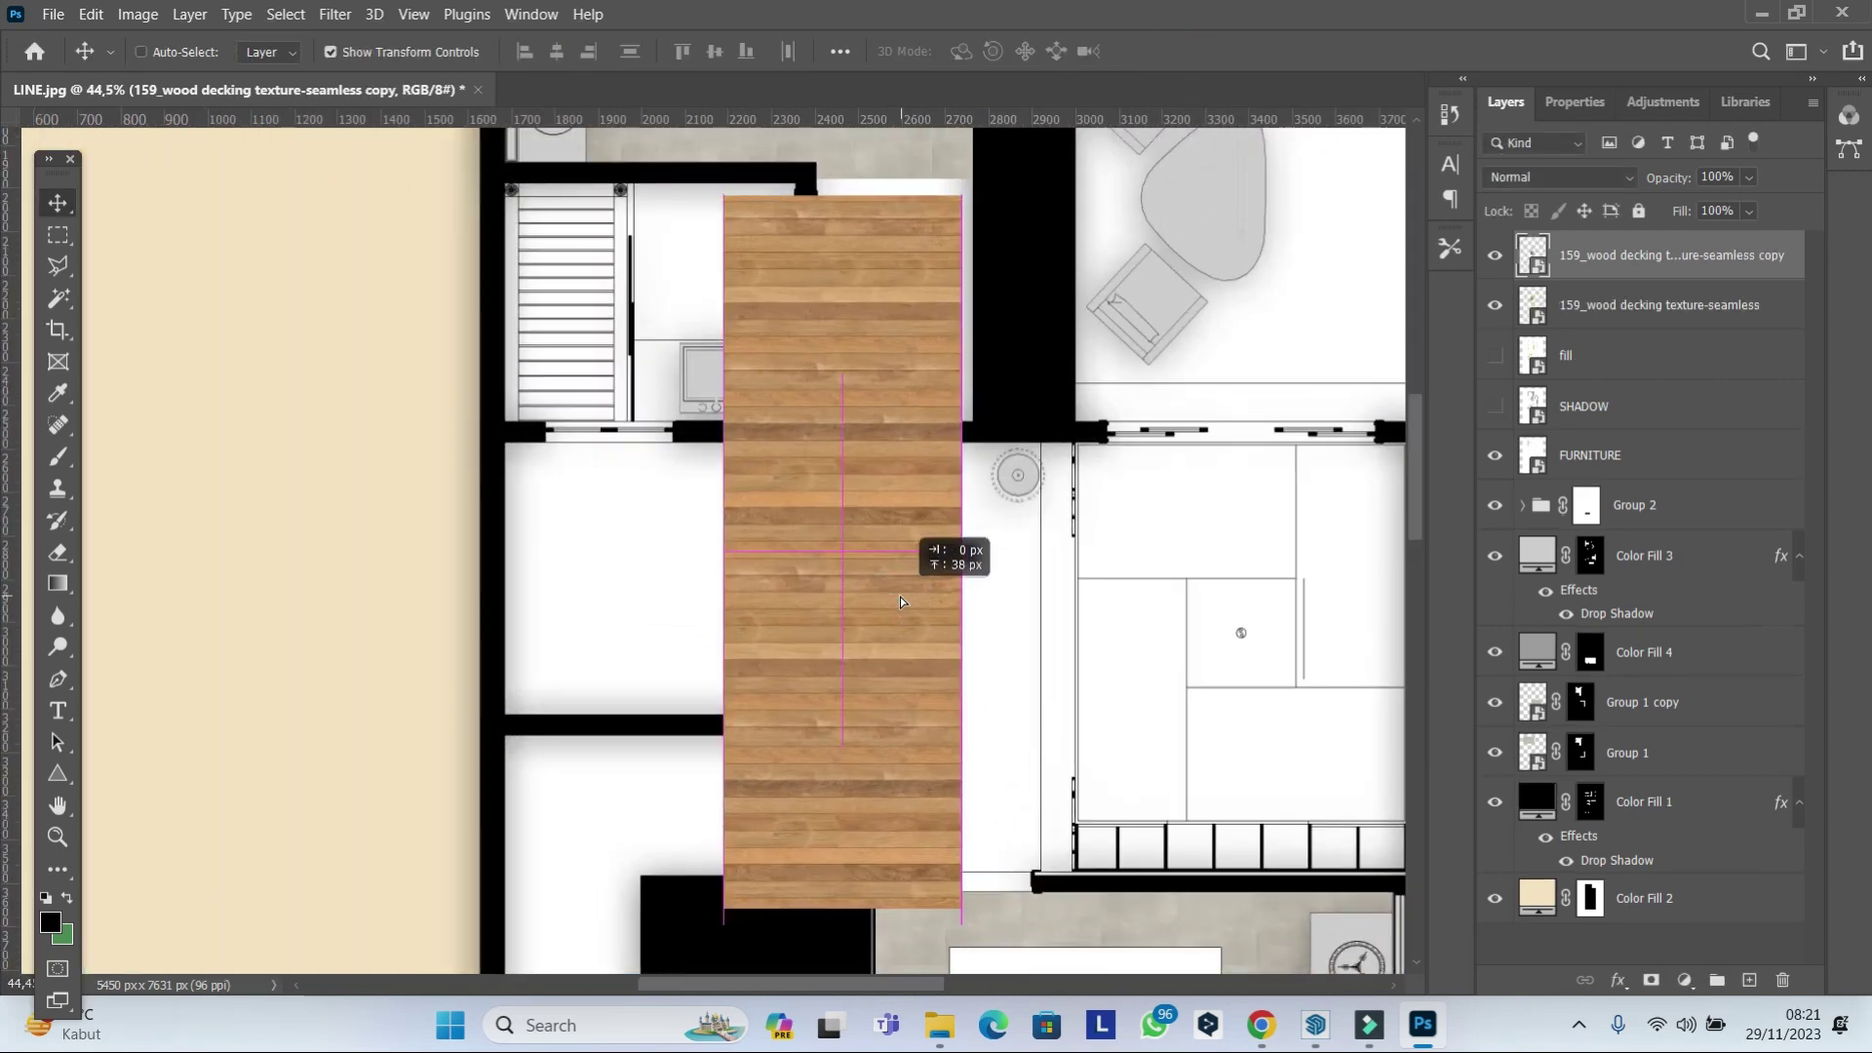
pyautogui.keyDown('ctrl'); pyautogui.click(1564, 328); pyautogui.keyUp('ctrl')
pyautogui.scroll(-2, 825, 437)
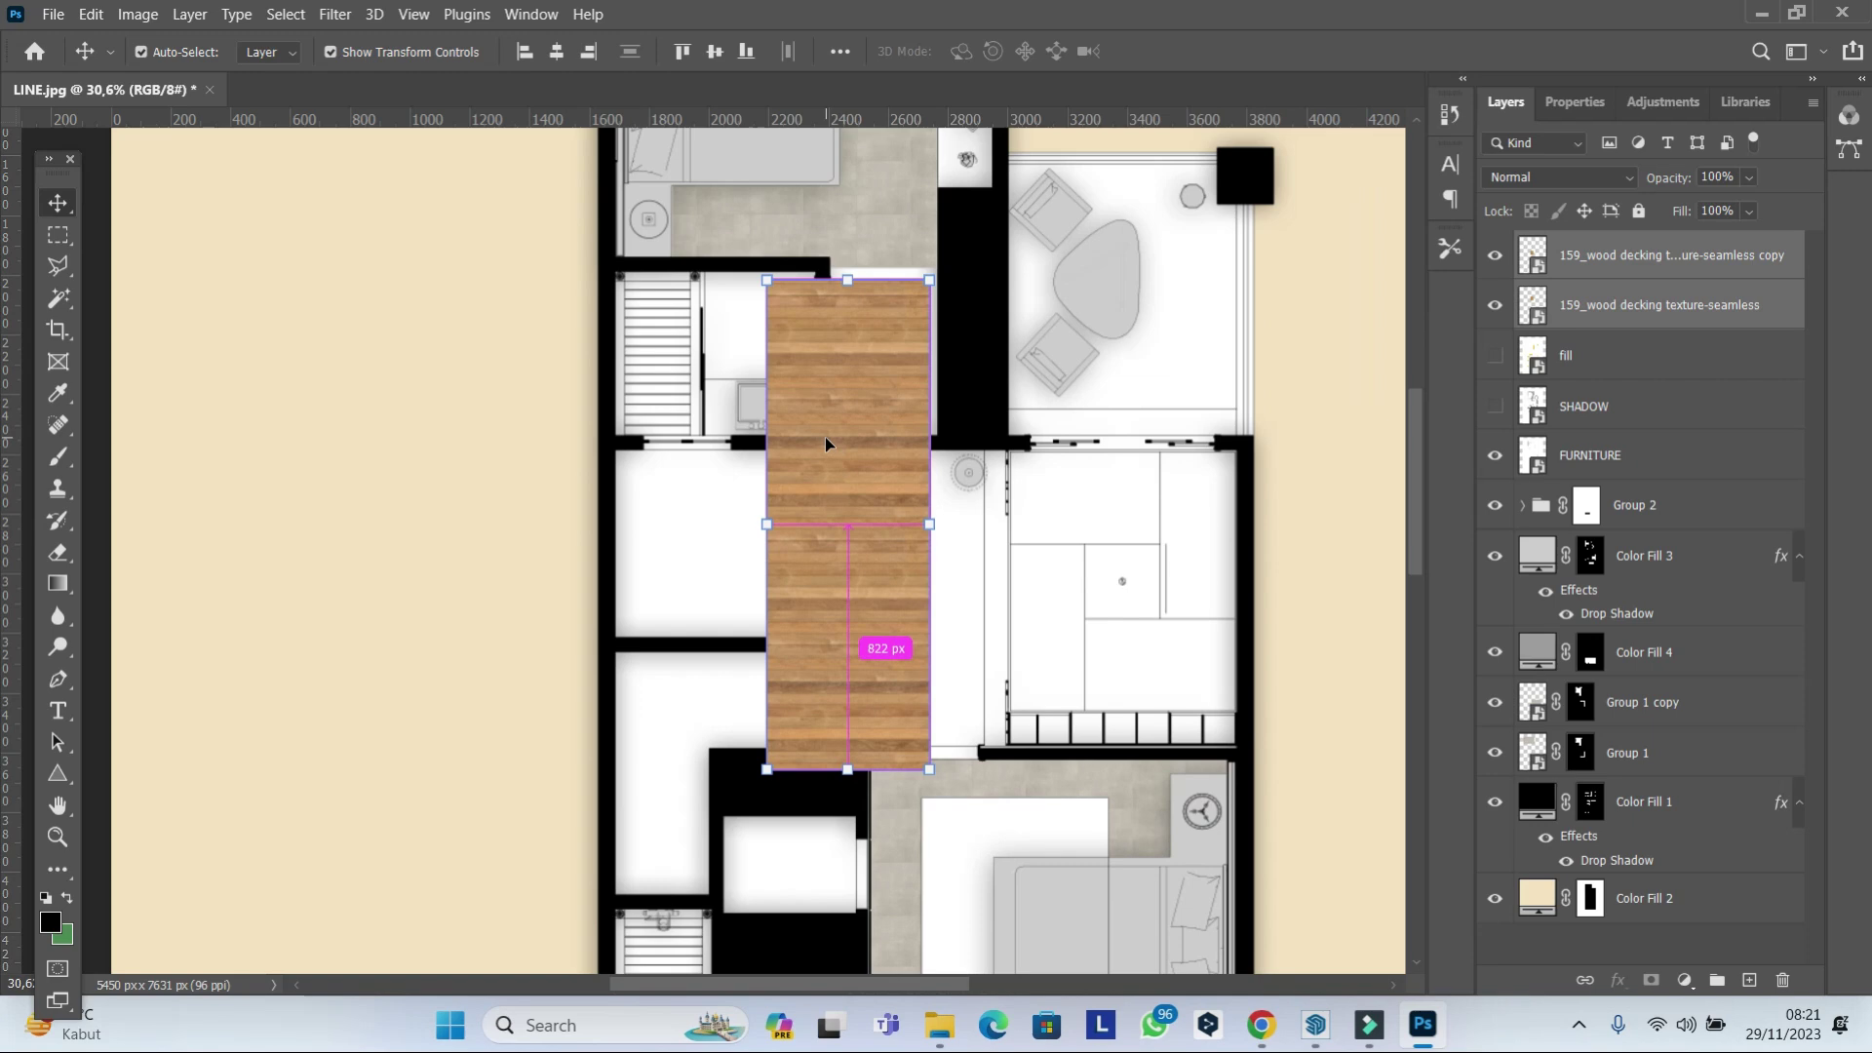
pyautogui.hotkey('ctrl', 'e')
# Add two more wood copies to the right and merge them into one patch.
pyautogui.moveTo(903, 442); pyautogui.dragTo(1066, 439)
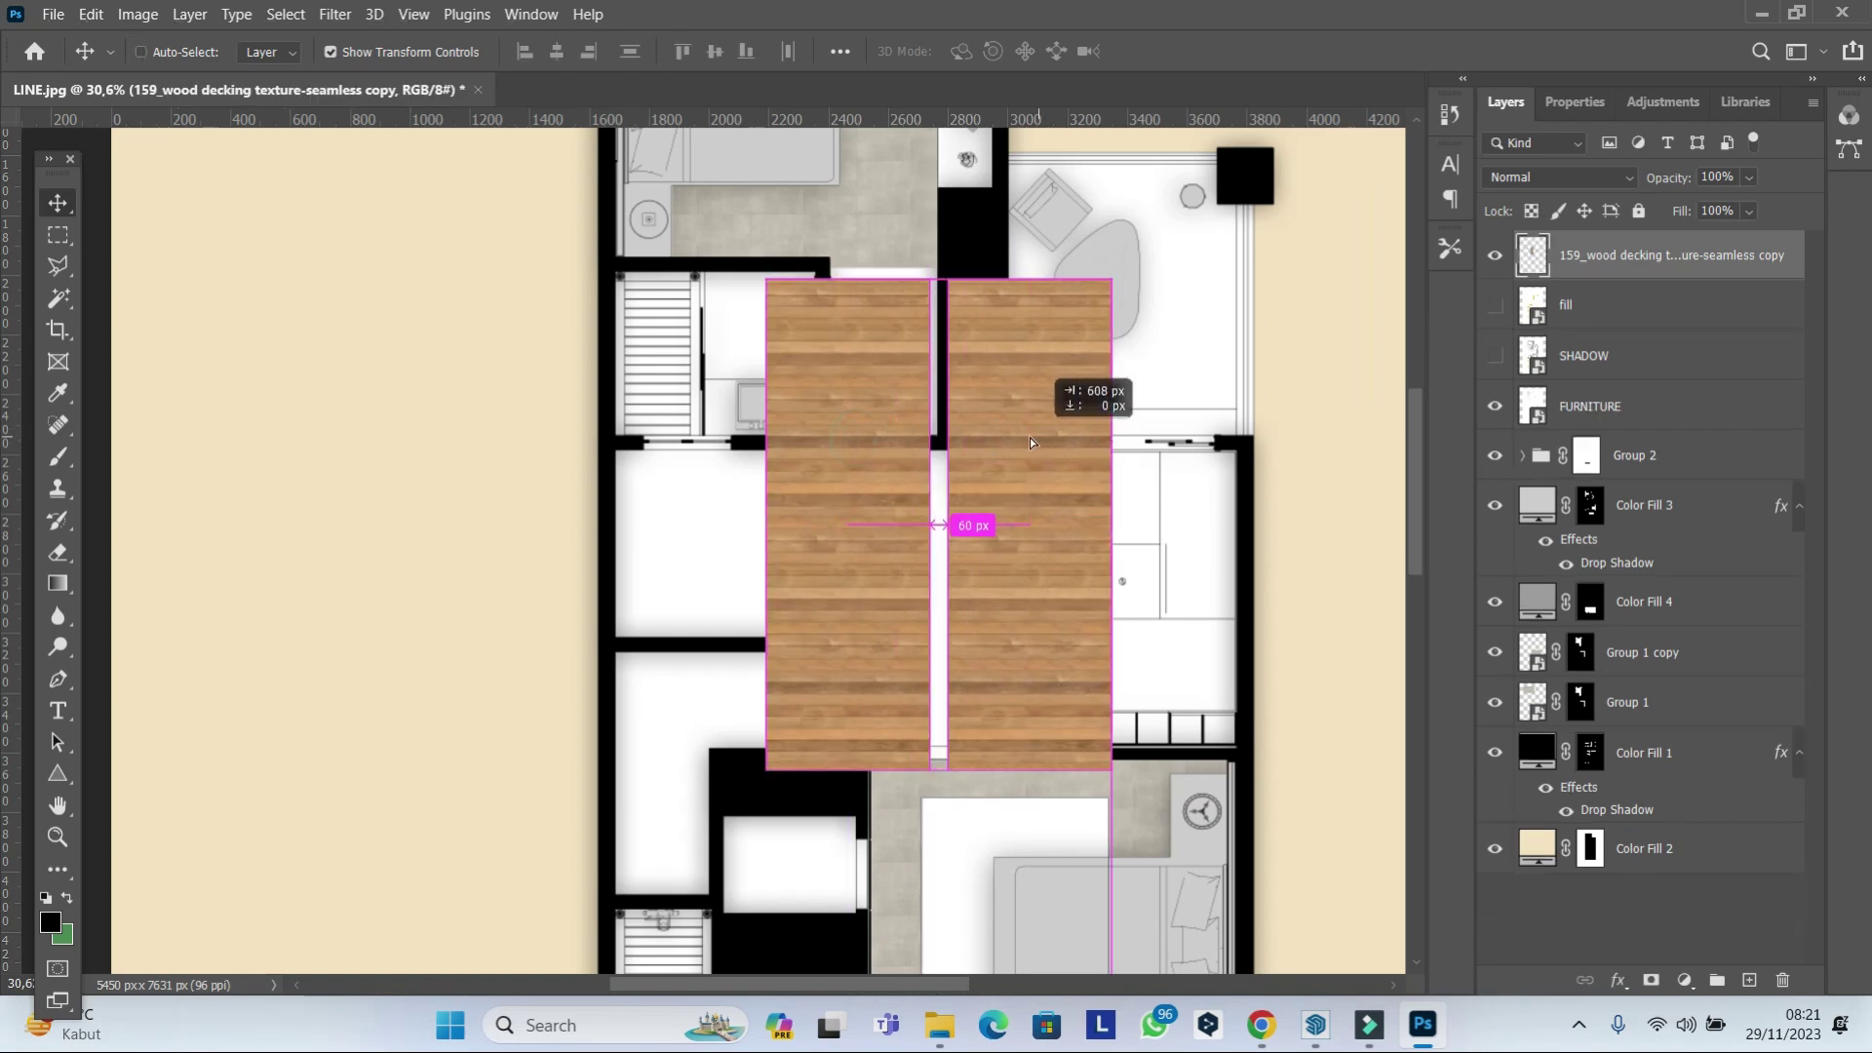
pyautogui.moveTo(992, 515); pyautogui.dragTo(1156, 515)
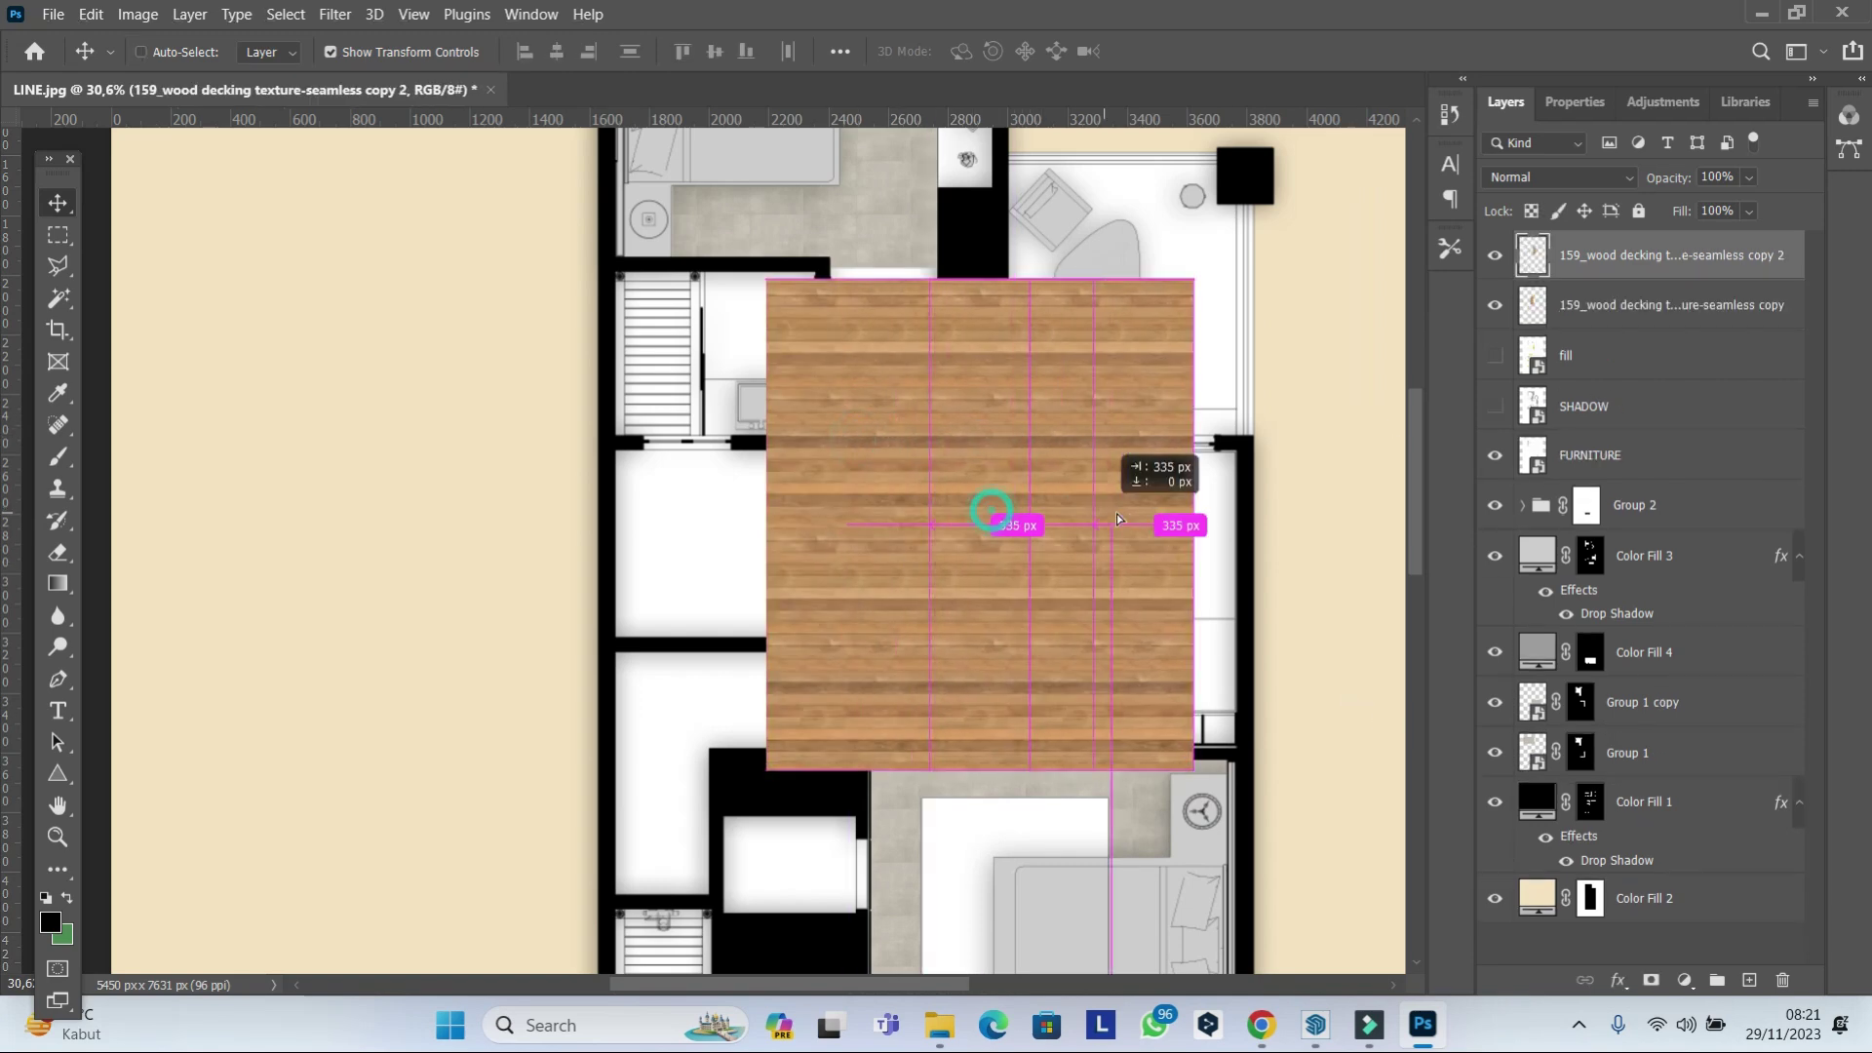
pyautogui.keyDown('shift'); pyautogui.click(1647, 357); pyautogui.keyUp('shift')
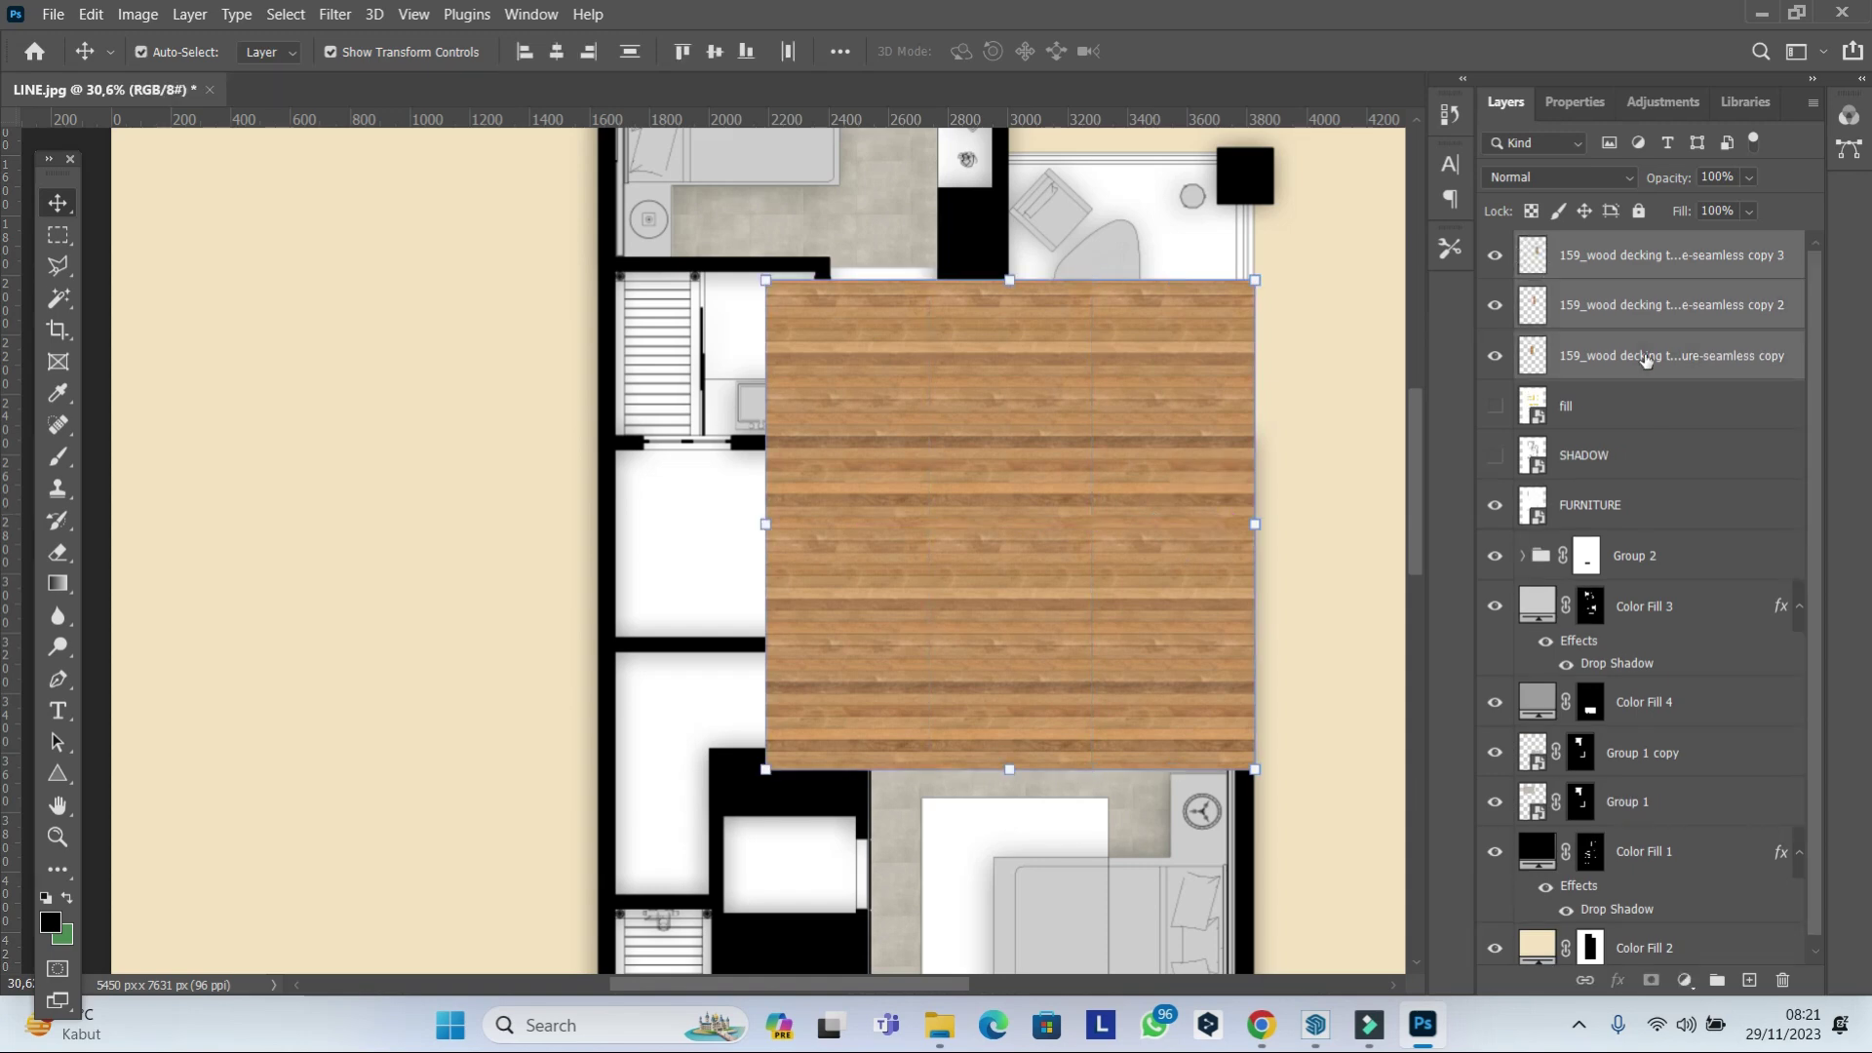
pyautogui.hotkey('ctrl', 'e')
pyautogui.scroll(-3, 1090, 487)
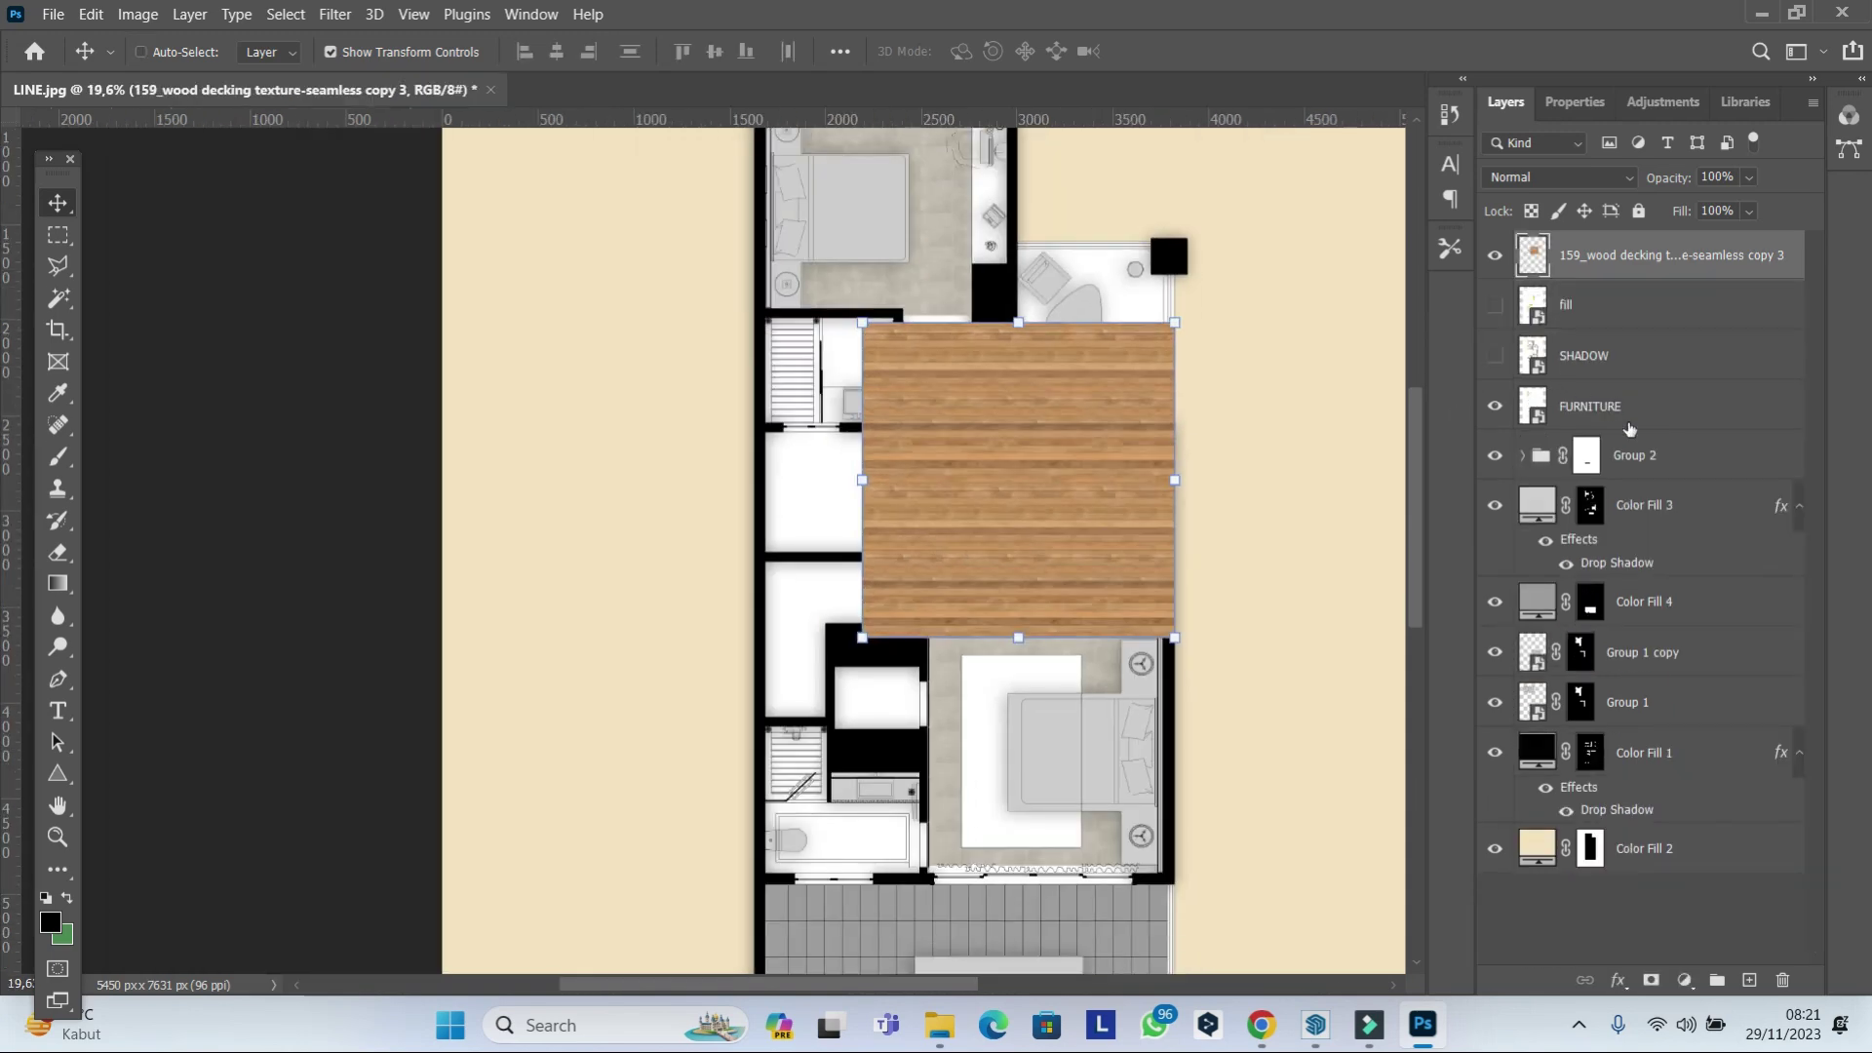
# Expand Group 2 and select its LINE copy layer with the Magic Wand active.
pyautogui.click(1677, 416)
pyautogui.click(1523, 455)
pyautogui.click(1657, 505)
pyautogui.click(49, 292)
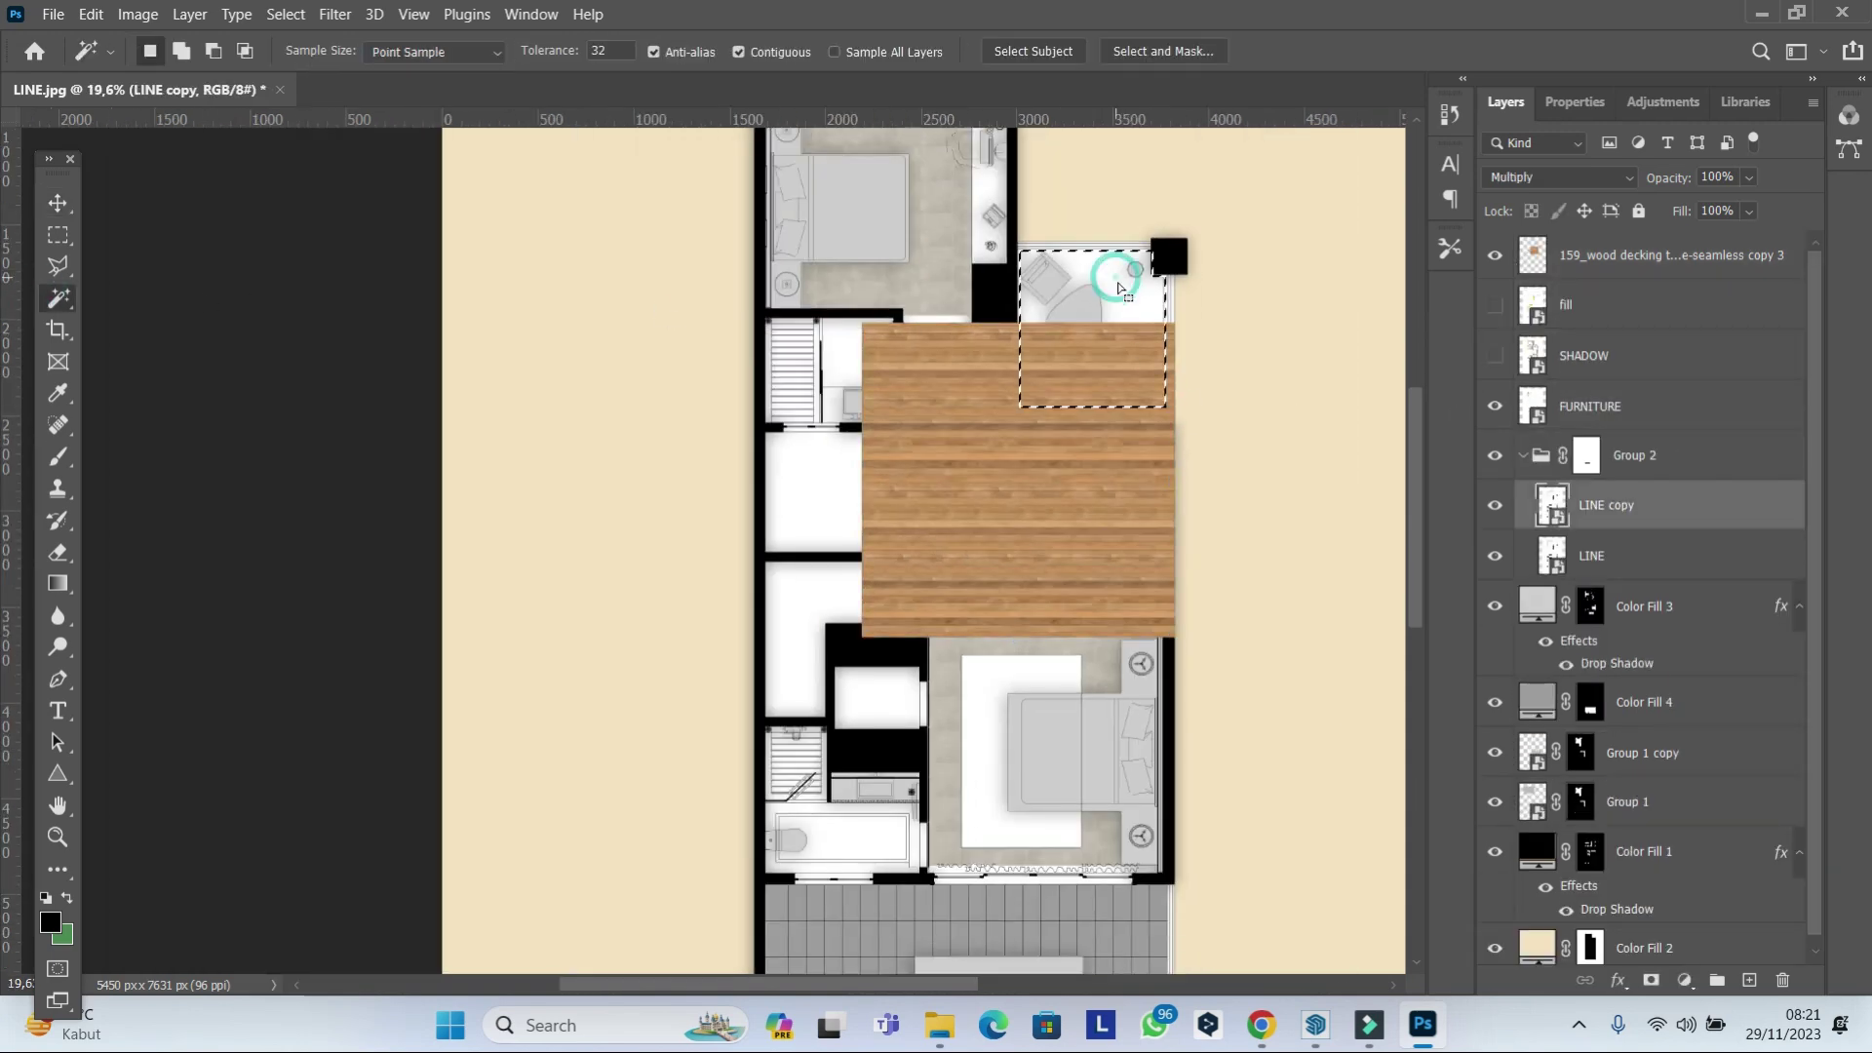
# Select the balcony floor area on LINE copy with the Magic Wand.
pyautogui.press('v')
pyautogui.moveTo(1098, 494); pyautogui.dragTo(1164, 351)
pyautogui.hotkey('ctrl', 'z')
pyautogui.hotkey('ctrl', 'd')
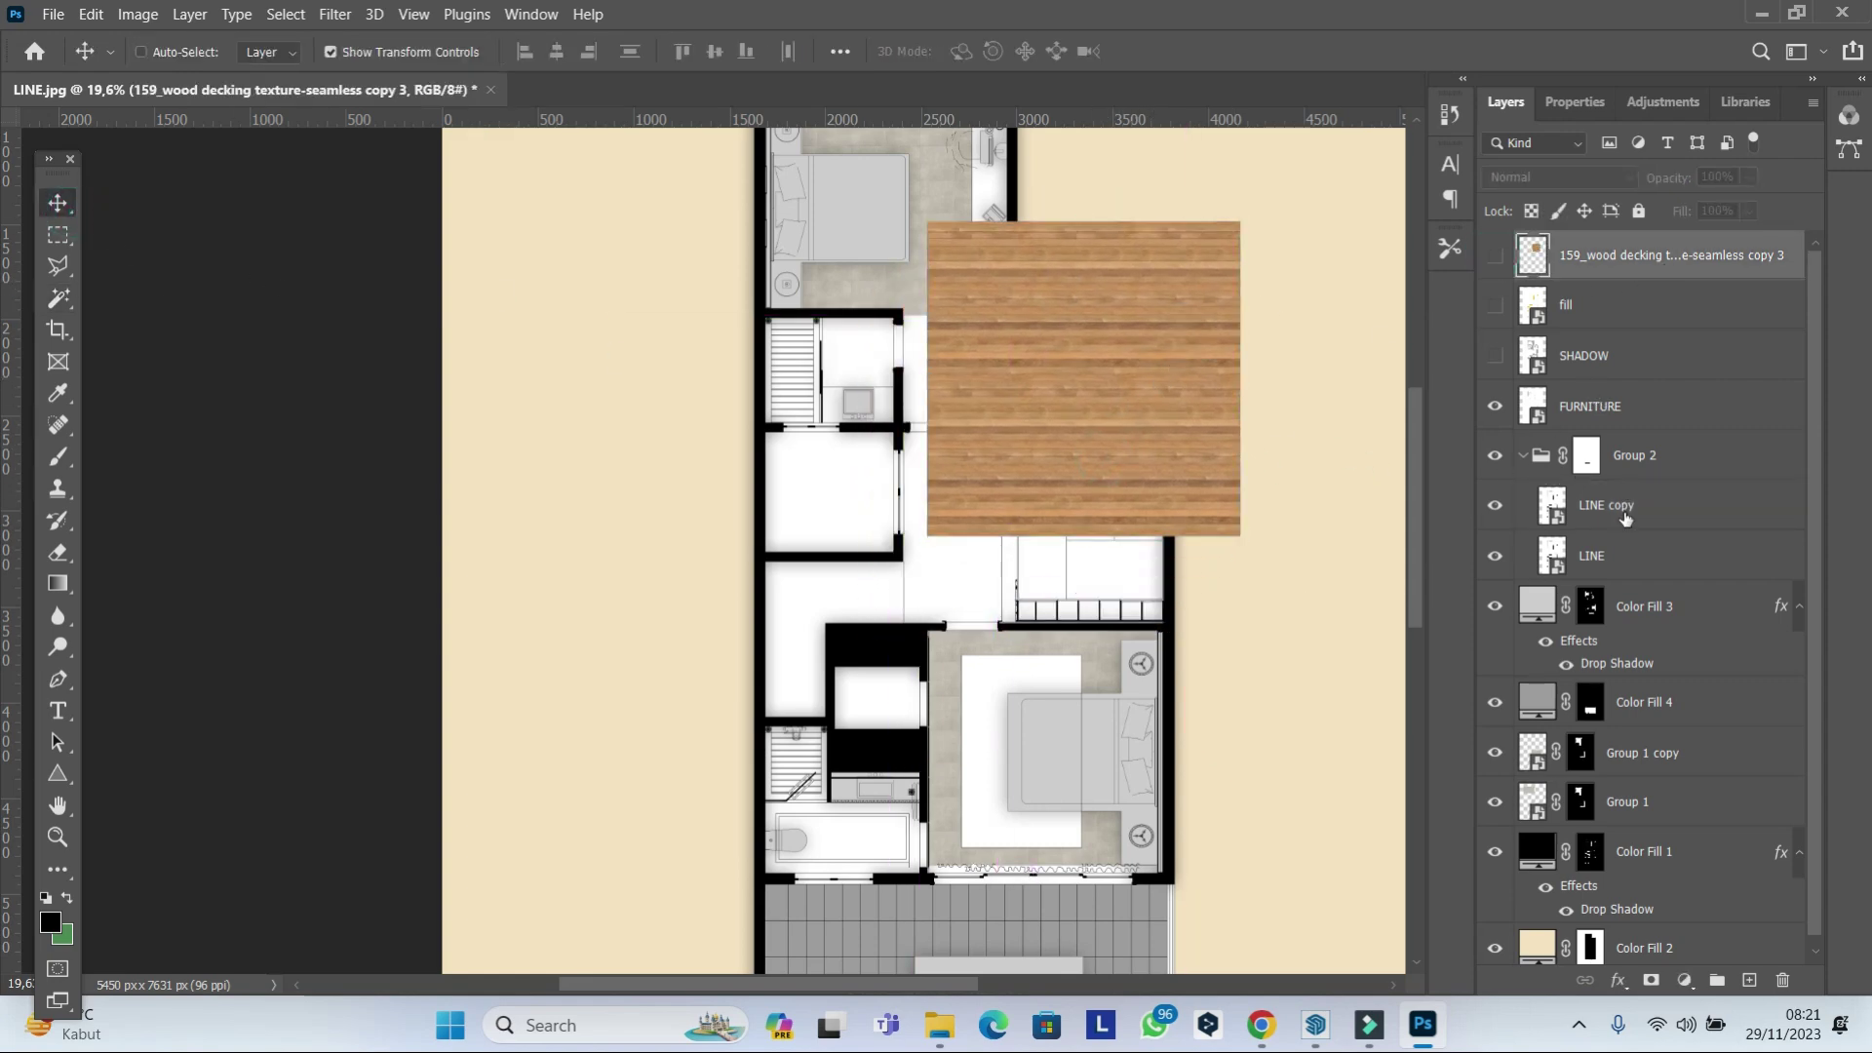
pyautogui.click(1625, 505)
pyautogui.press('w')
pyautogui.click(1121, 356)
pyautogui.click(1657, 254)
# Mask the wood decking to the balcony and move it lower in the layer stack.
pyautogui.click(1495, 255)
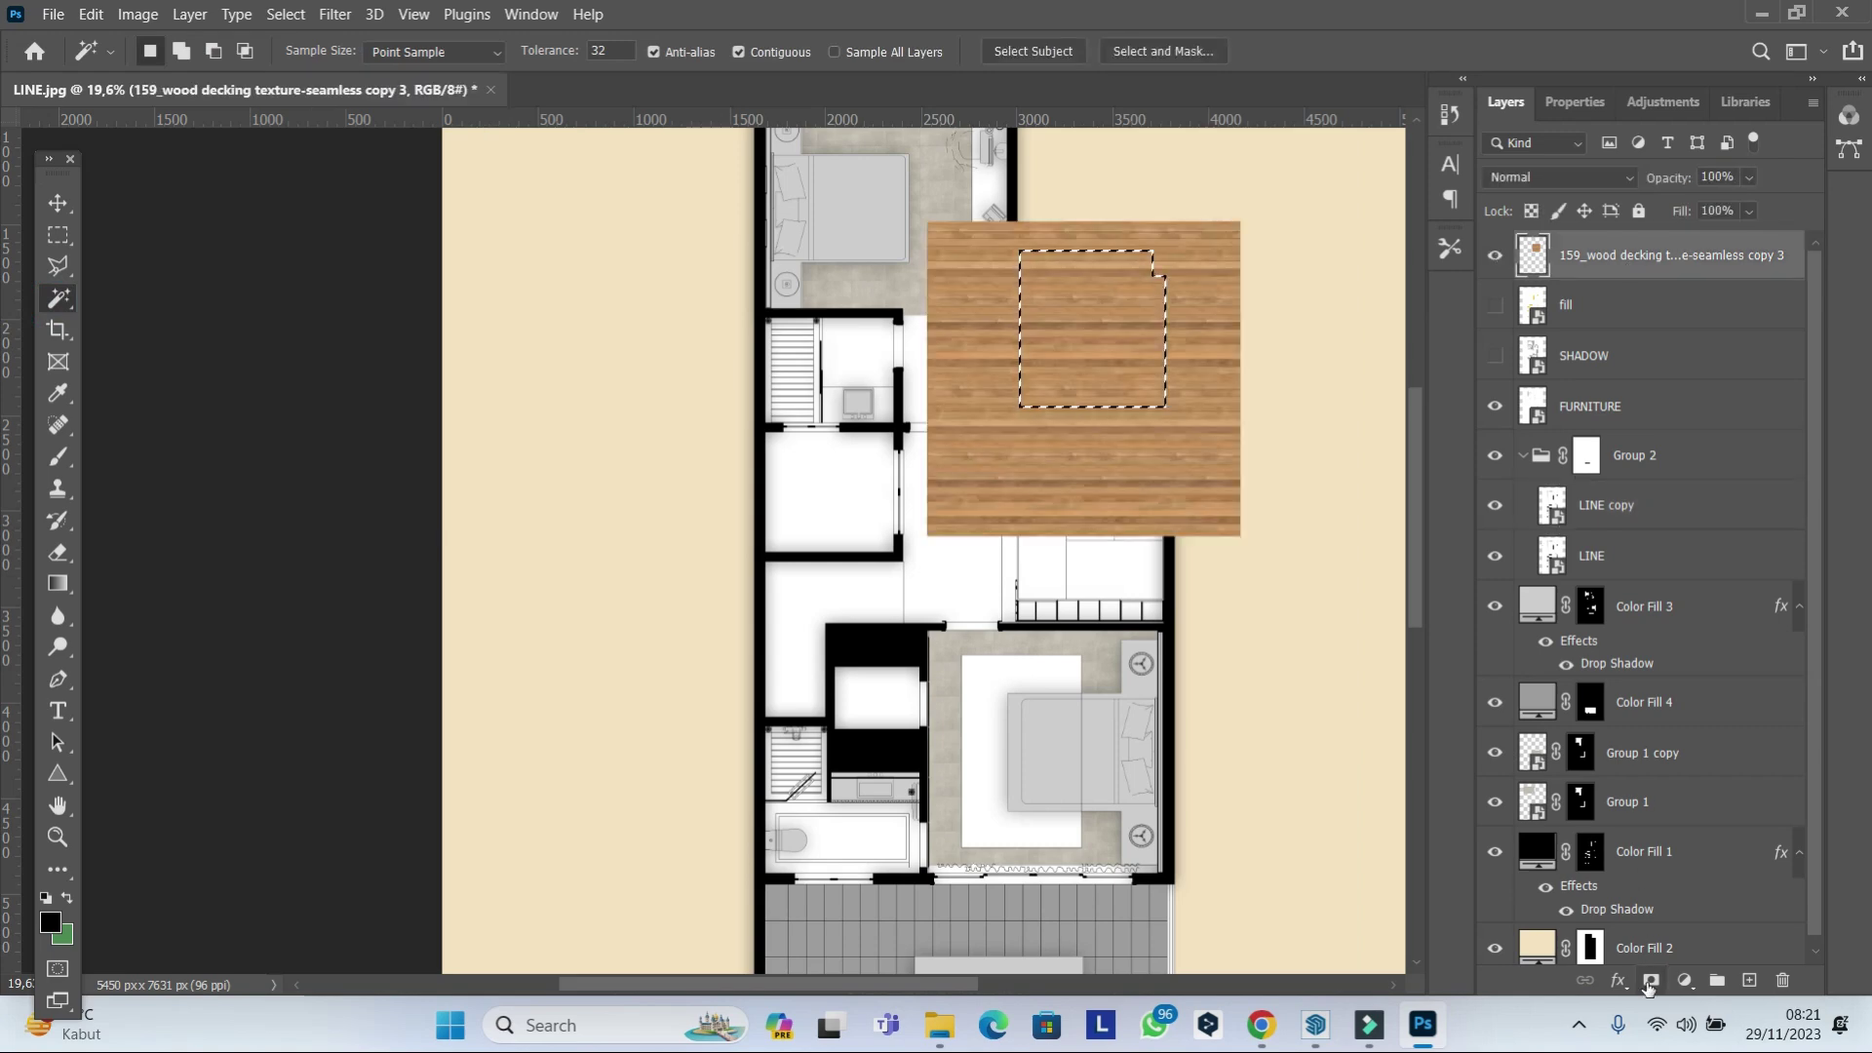
pyautogui.click(1648, 980)
pyautogui.moveTo(1696, 254); pyautogui.dragTo(1769, 727)
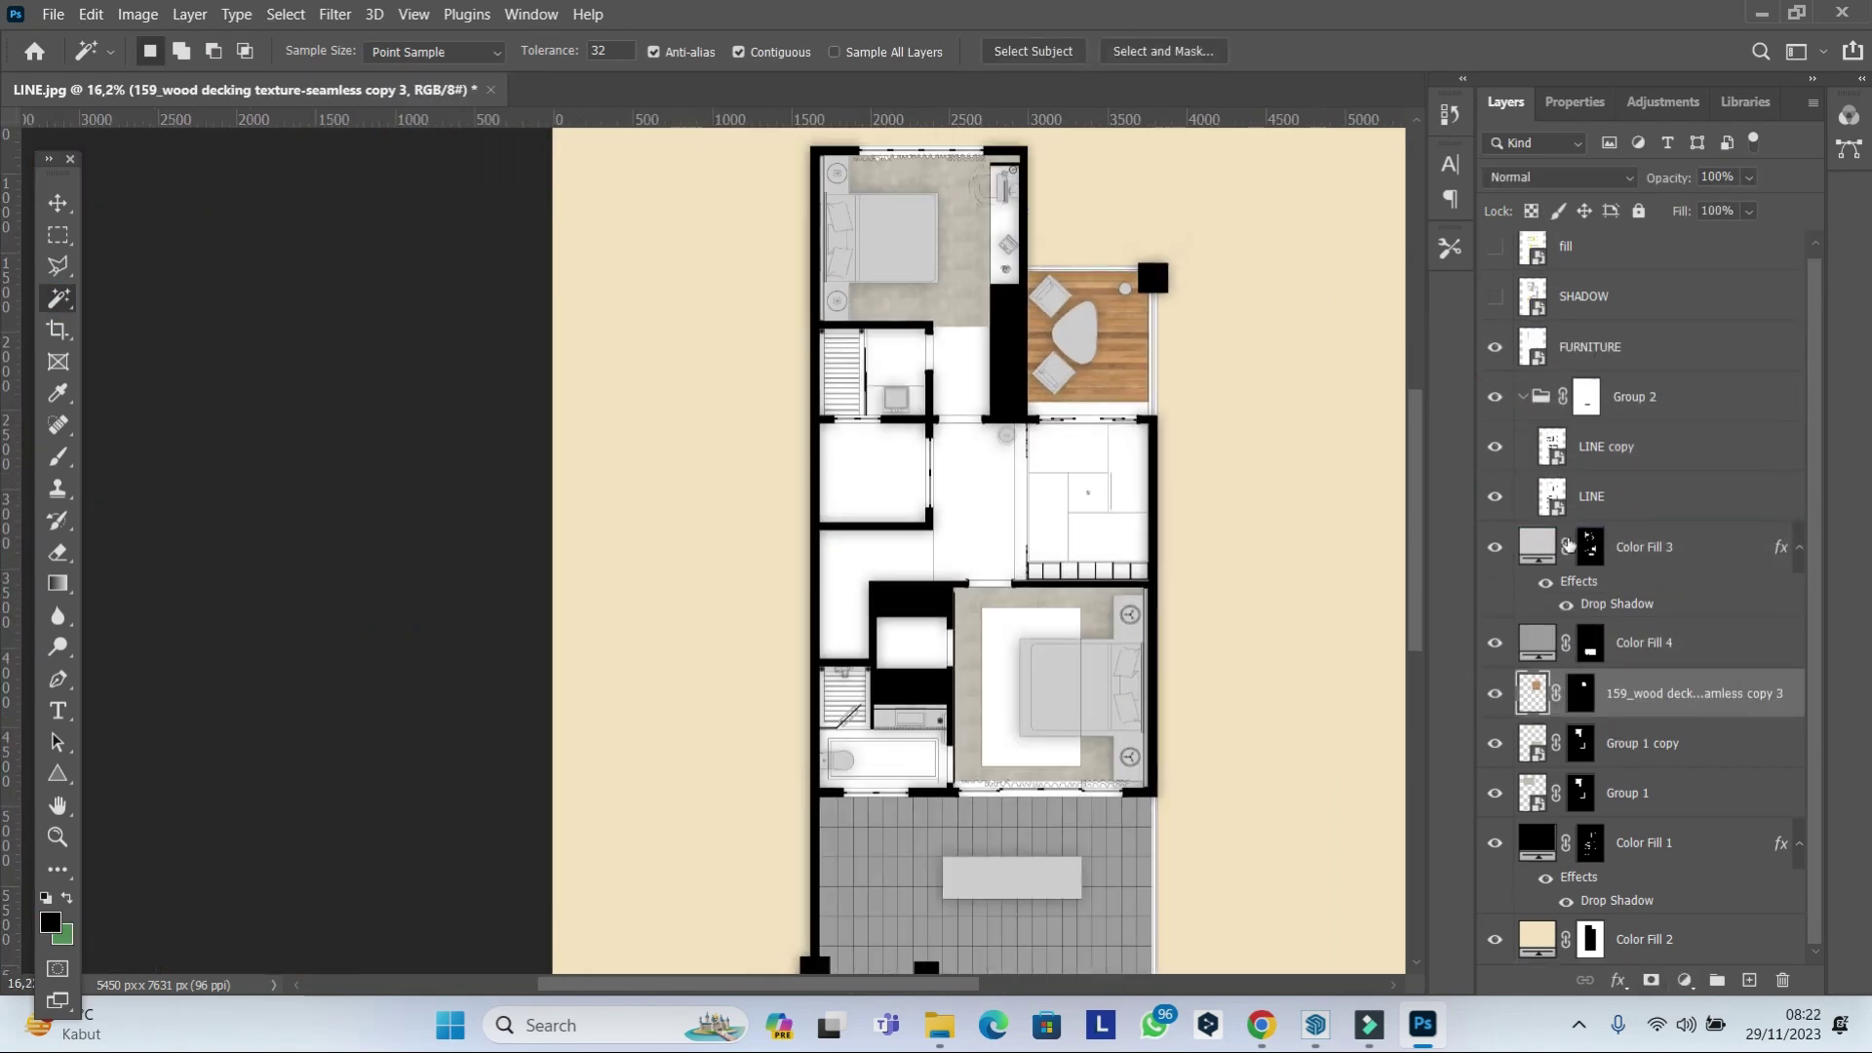
pyautogui.scroll(5, 1121, 444)
pyautogui.click(1092, 259)
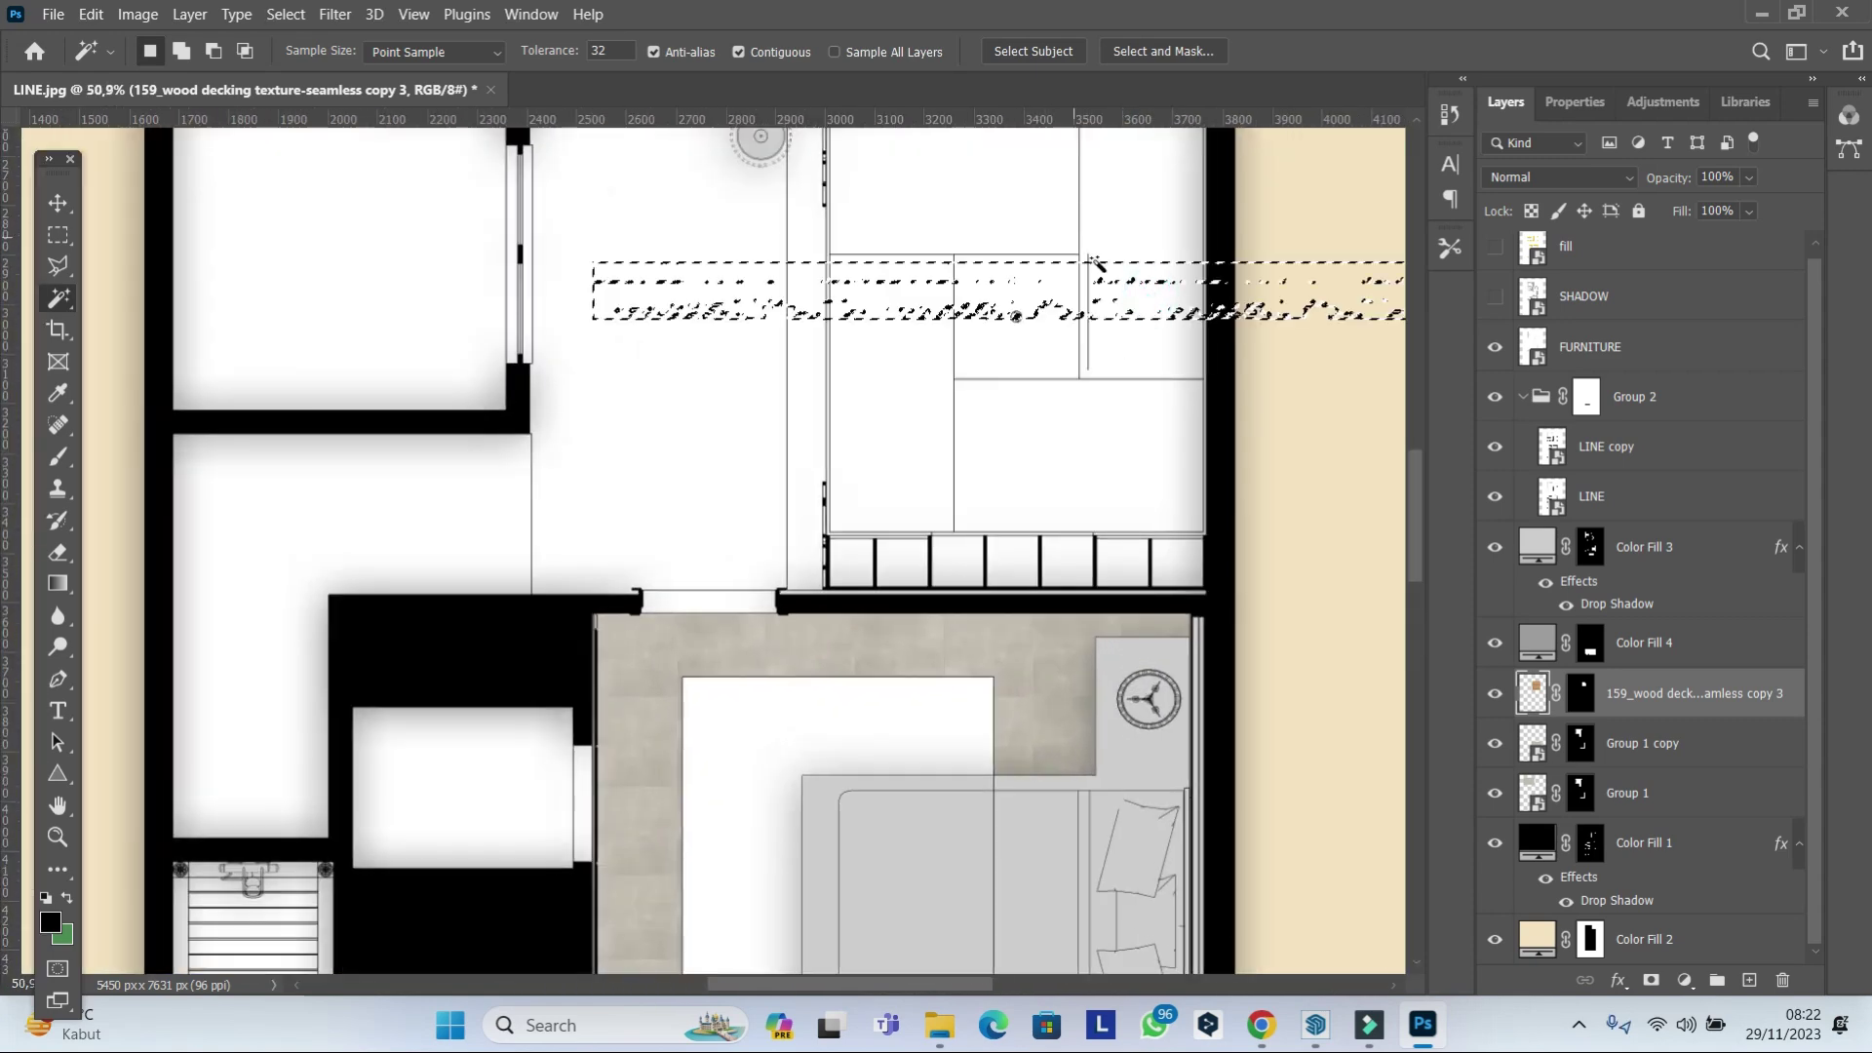
pyautogui.hotkey('ctrl', 'd')
pyautogui.click(1647, 495)
pyautogui.scroll(-2, 1052, 367)
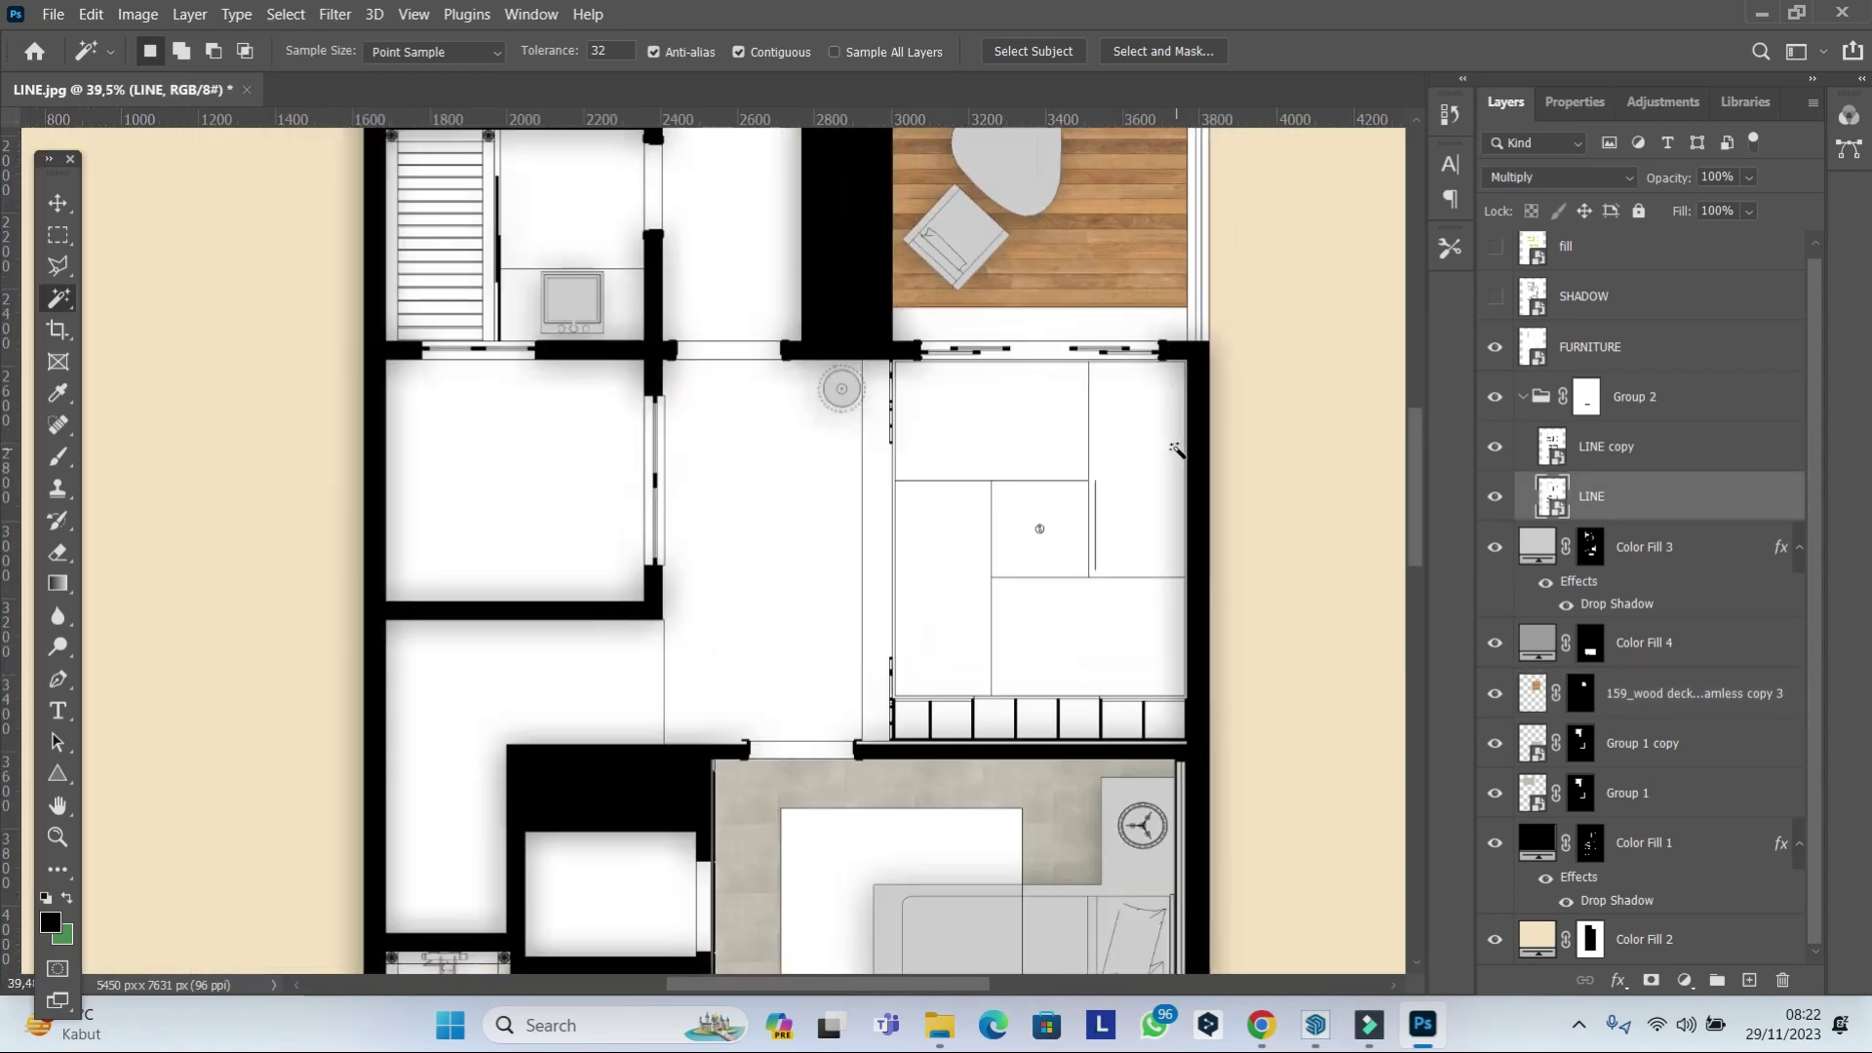
pyautogui.scroll(-2, 1177, 448)
# Drag the image from the herringbone parquet folder onto the floorplan.
pyautogui.click(939, 1025)
pyautogui.click(159, 78)
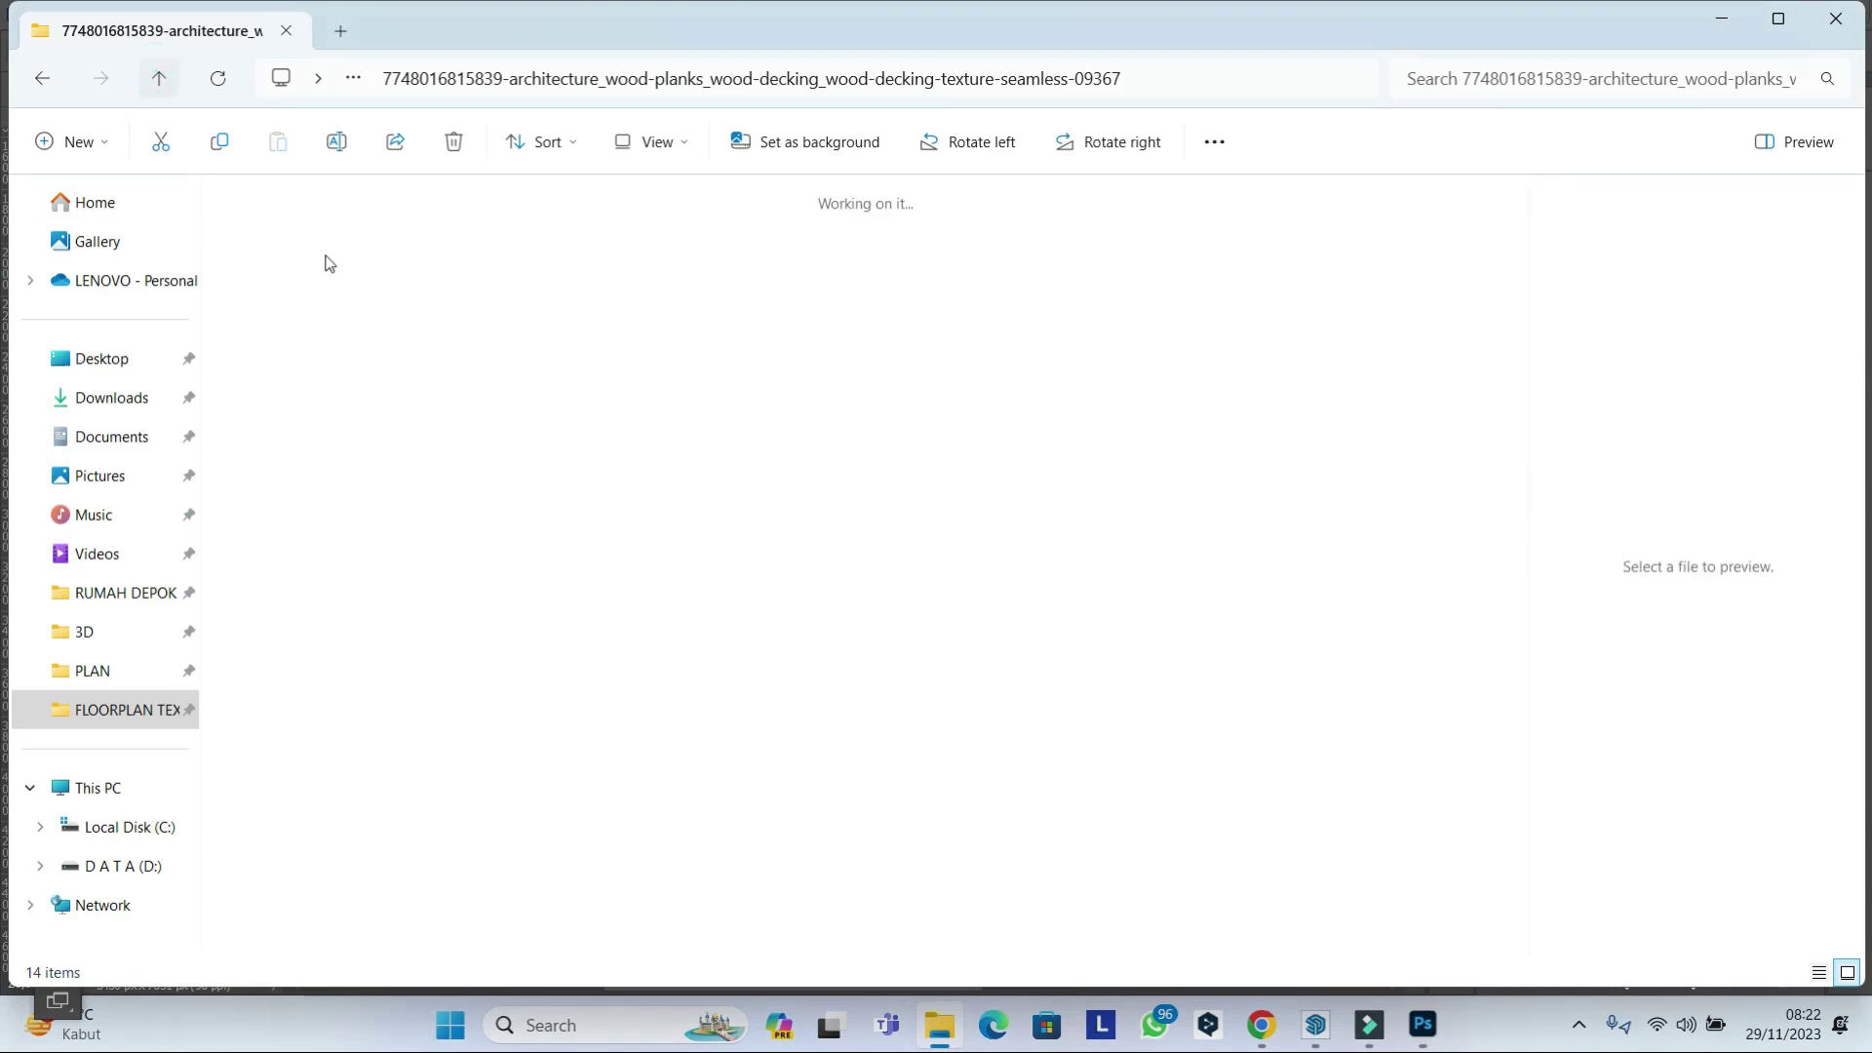
pyautogui.doubleClick(266, 256)
pyautogui.click(266, 257)
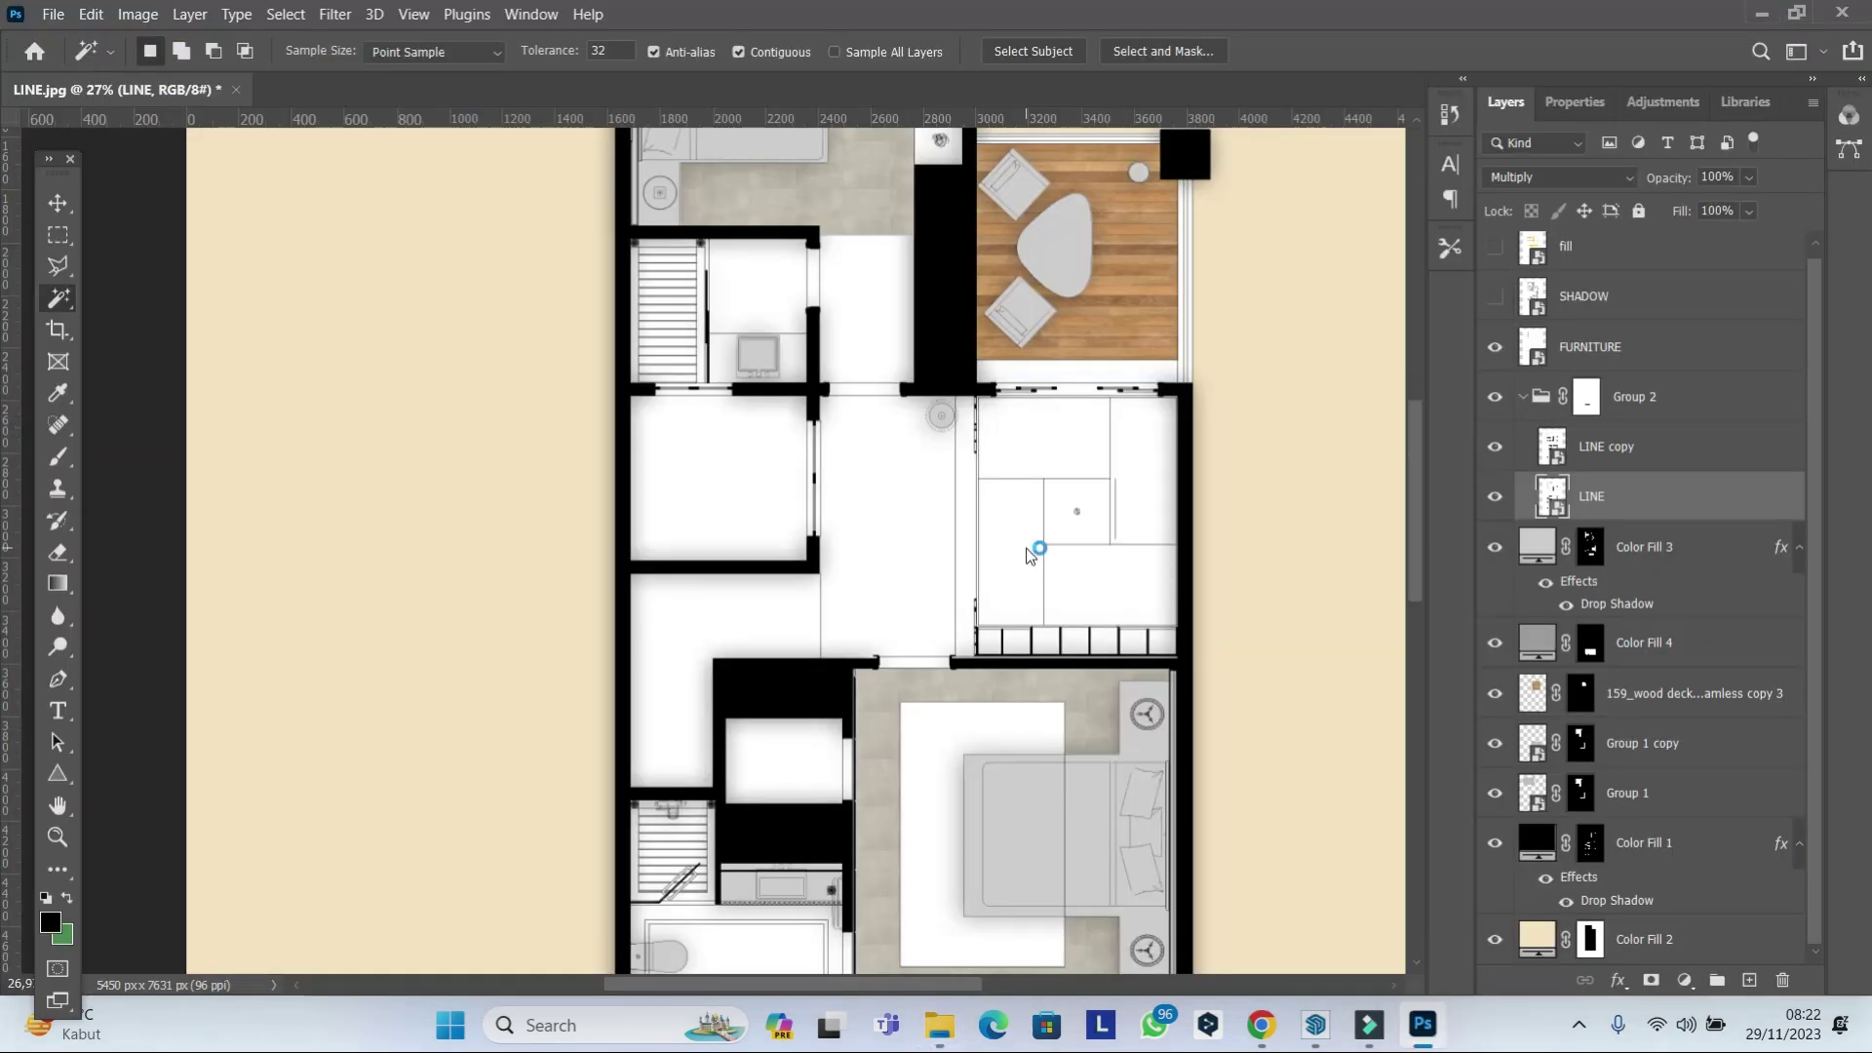
pyautogui.moveTo(1316, 836); pyautogui.dragTo(1037, 548)
# Place the herringbone parquet in the right-hand room, merge its copies and move it lower.
pyautogui.press('Return')
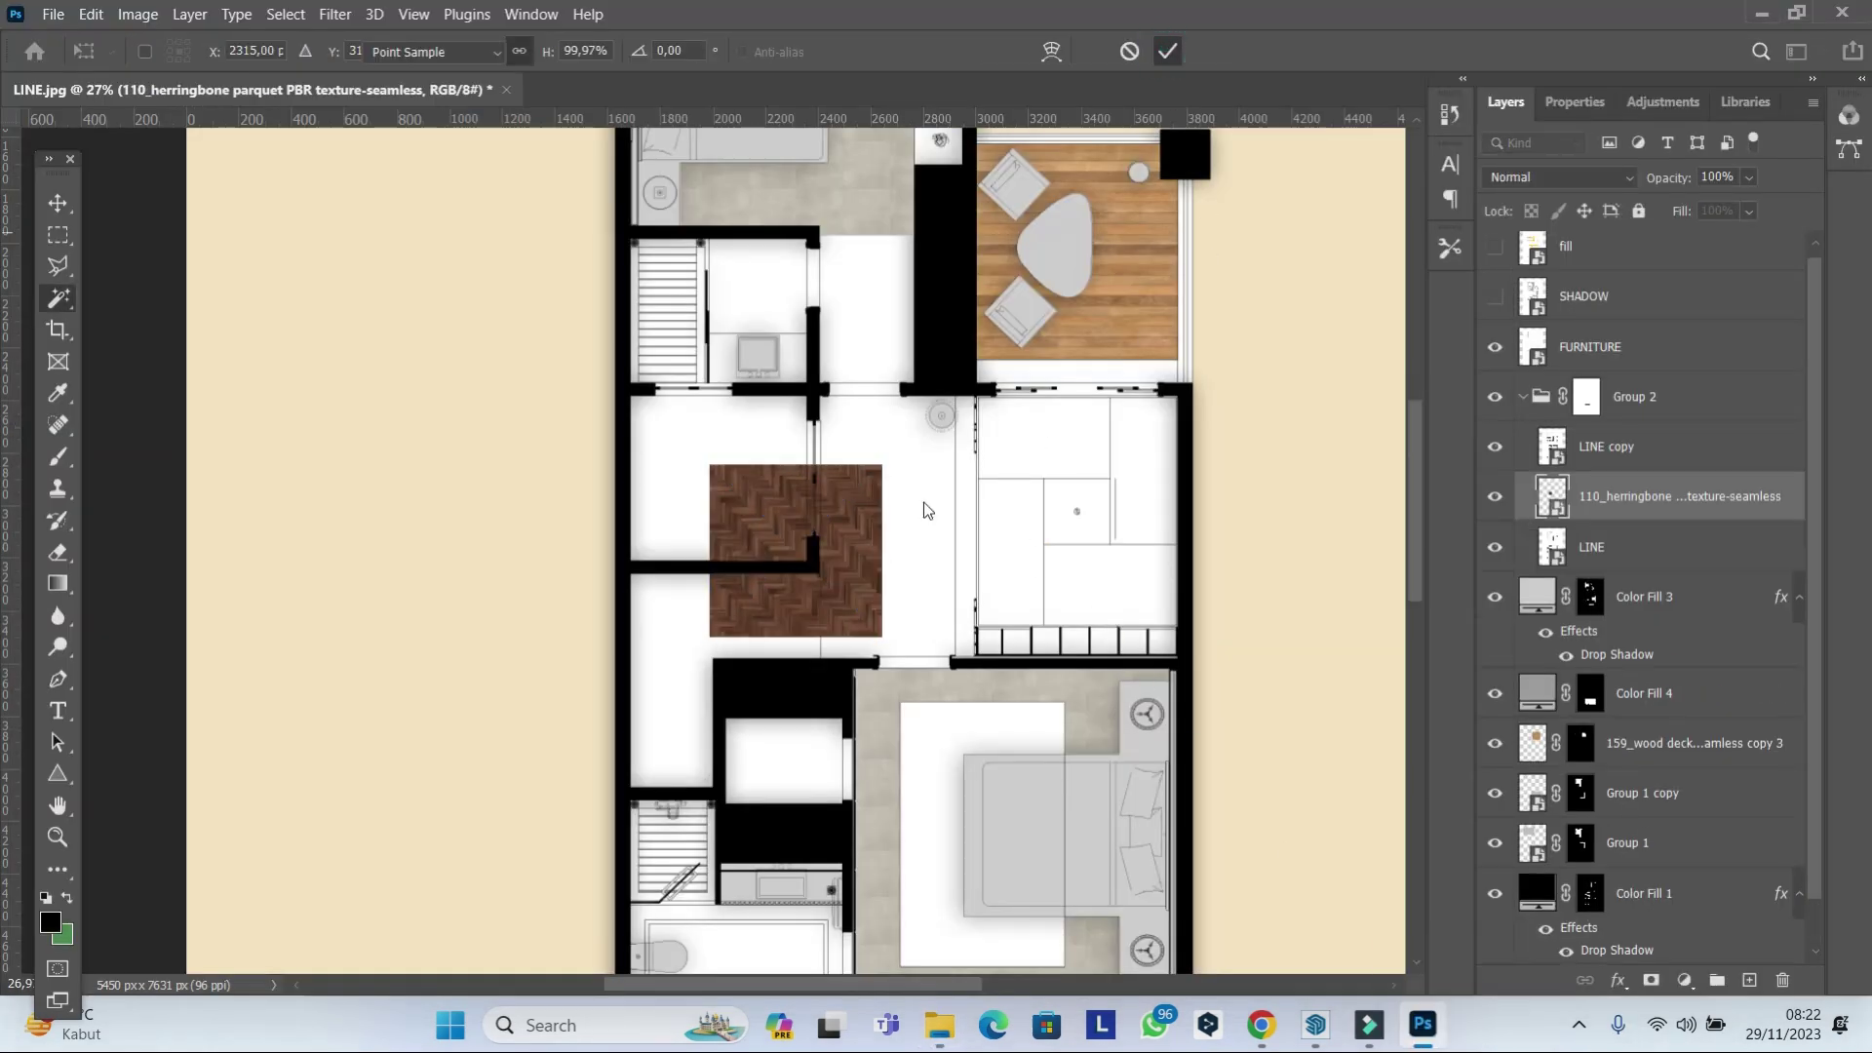
pyautogui.moveTo(839, 537)
pyautogui.mouseDown()
pyautogui.moveTo(1098, 468)
pyautogui.moveTo(1058, 536)
pyautogui.moveTo(1056, 643)
pyautogui.moveTo(1220, 396)
pyautogui.moveTo(1184, 592)
pyautogui.mouseUp()
pyautogui.scroll(2, 1056, 605)
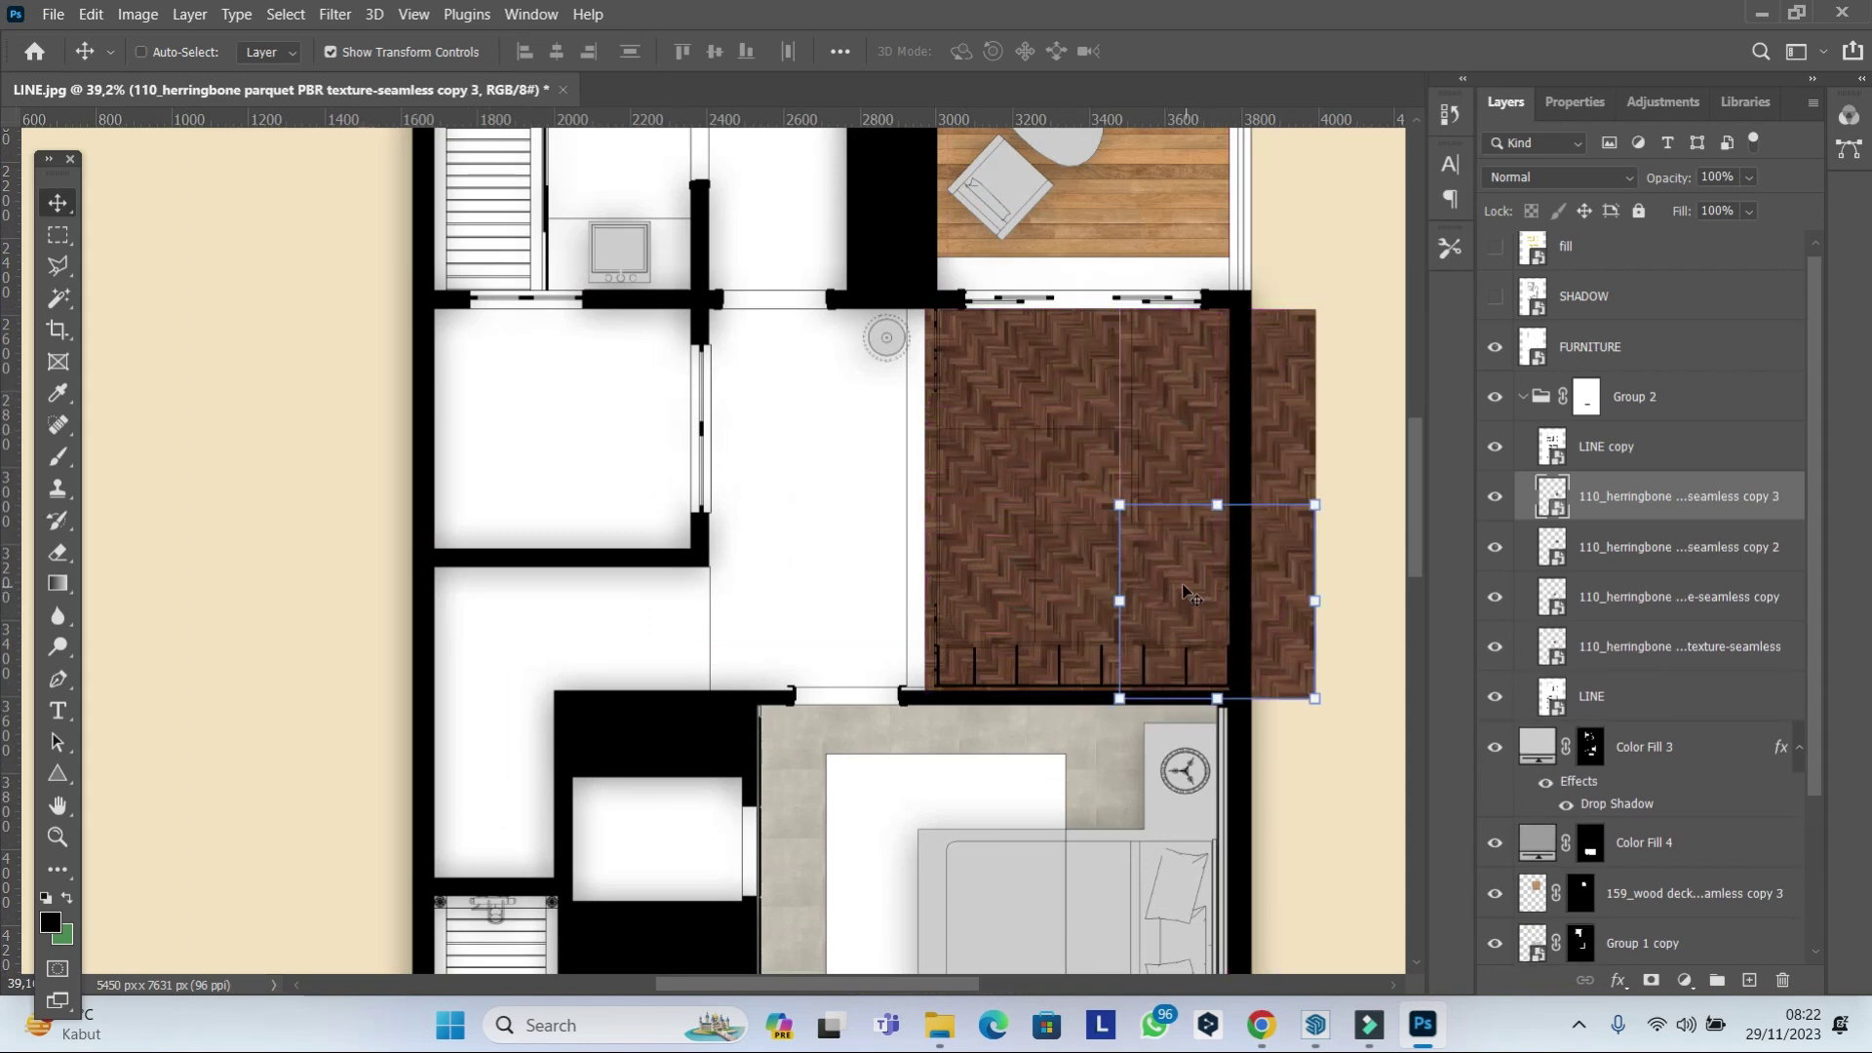
pyautogui.keyDown('shift'); pyautogui.click(1683, 646); pyautogui.keyUp('shift')
pyautogui.hotkey('ctrl', 'e')
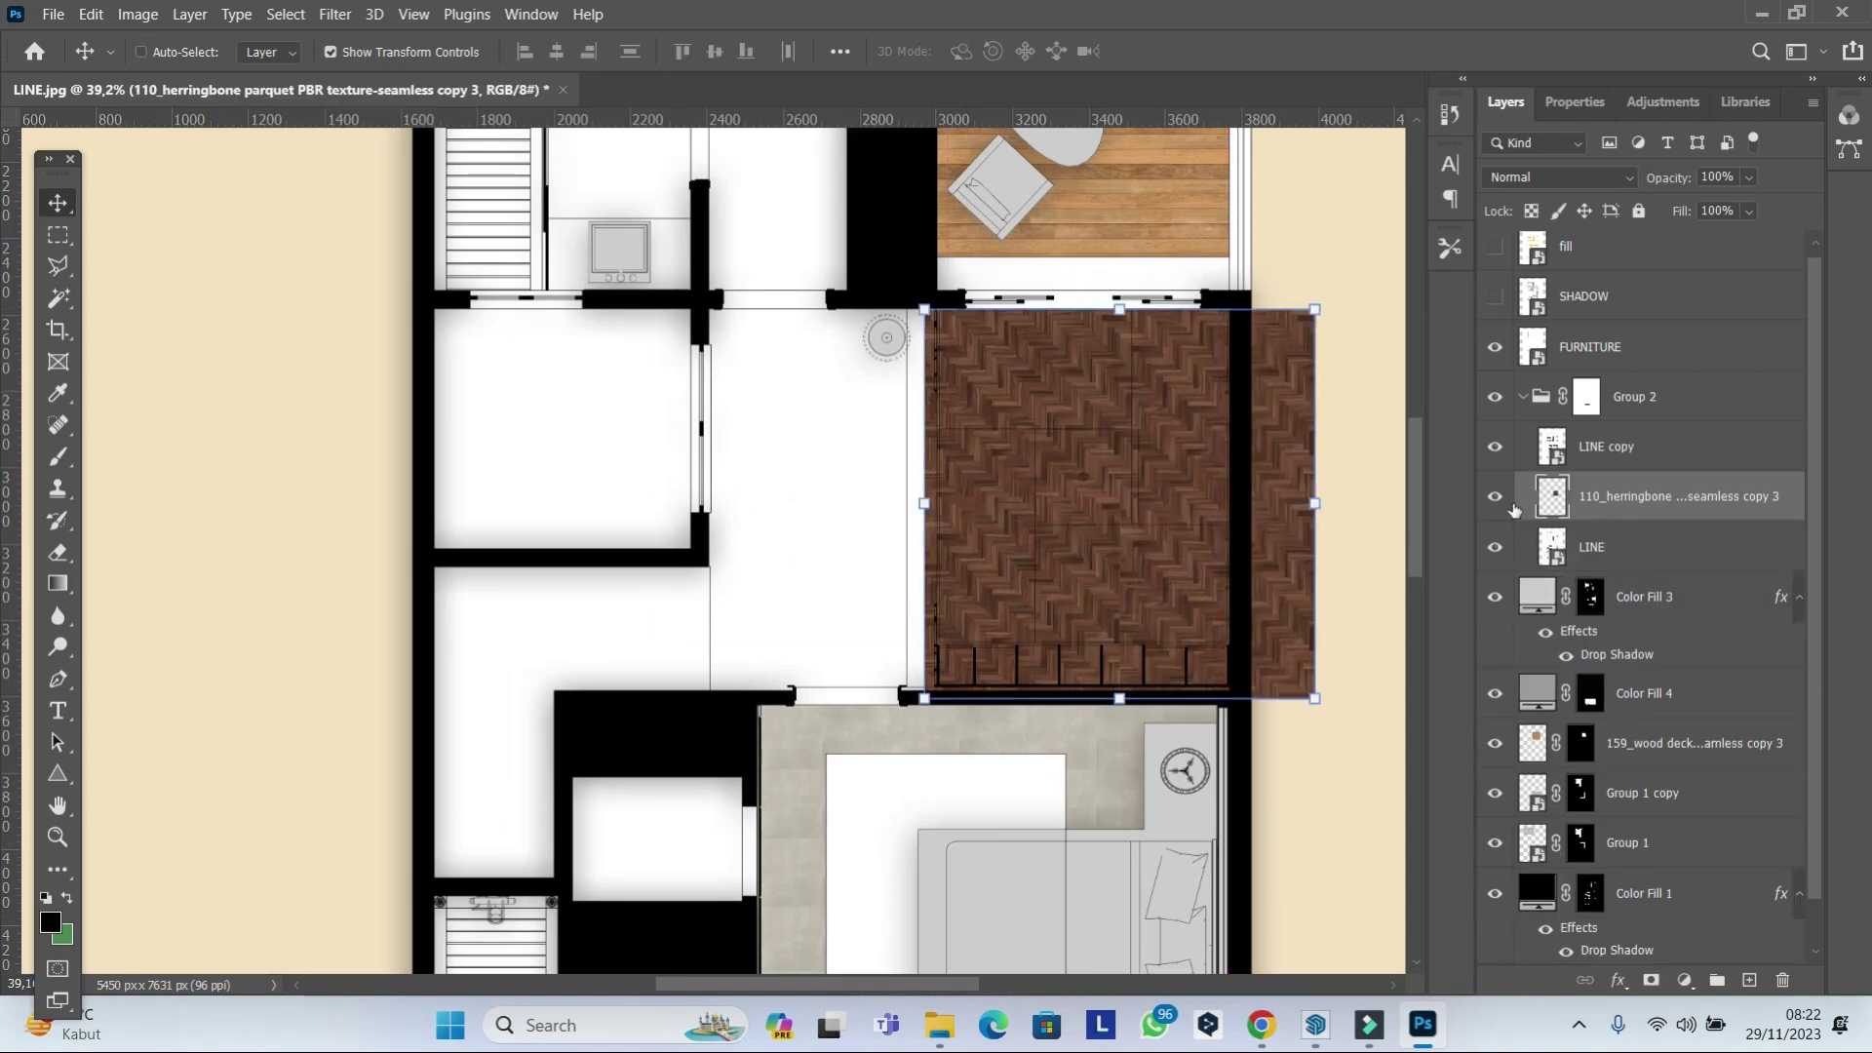
pyautogui.moveTo(1667, 499); pyautogui.dragTo(1705, 720)
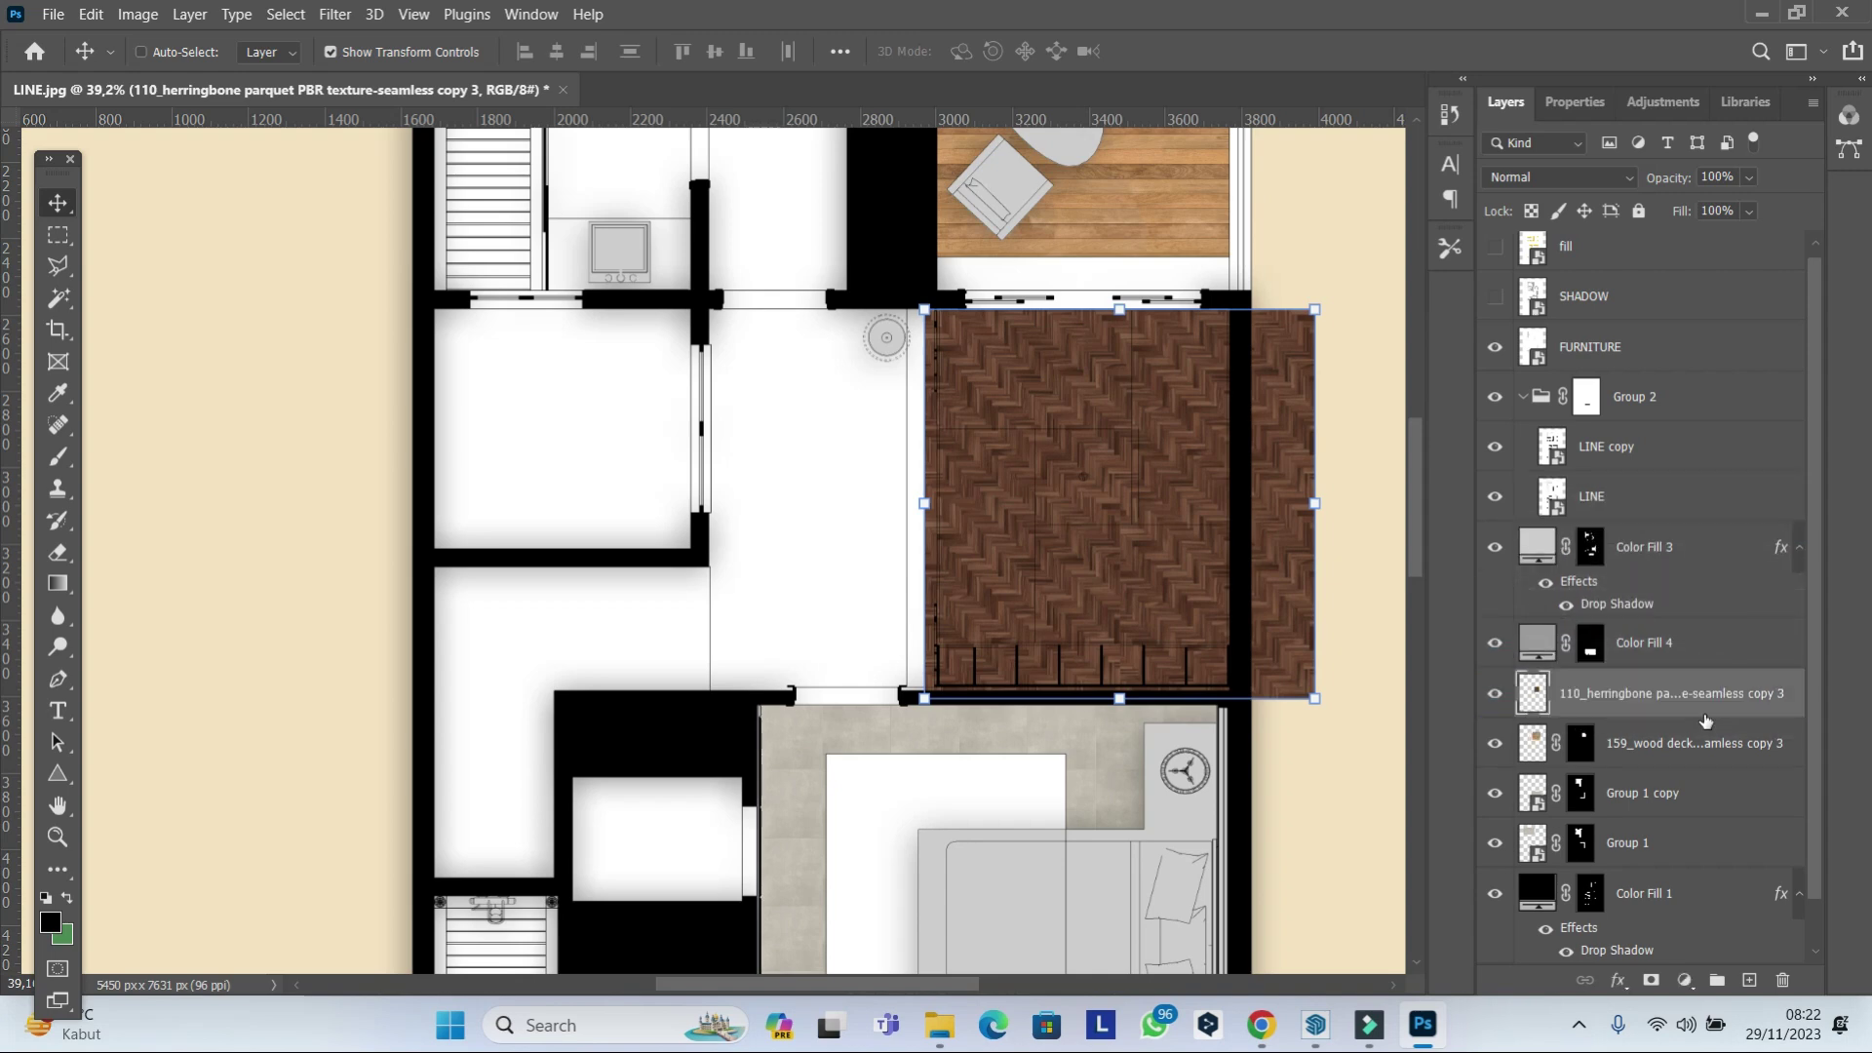
# With the parquet hidden, Magic Wand the right-hand room's floor cells on LINE copy.
pyautogui.click(1495, 693)
pyautogui.click(59, 297)
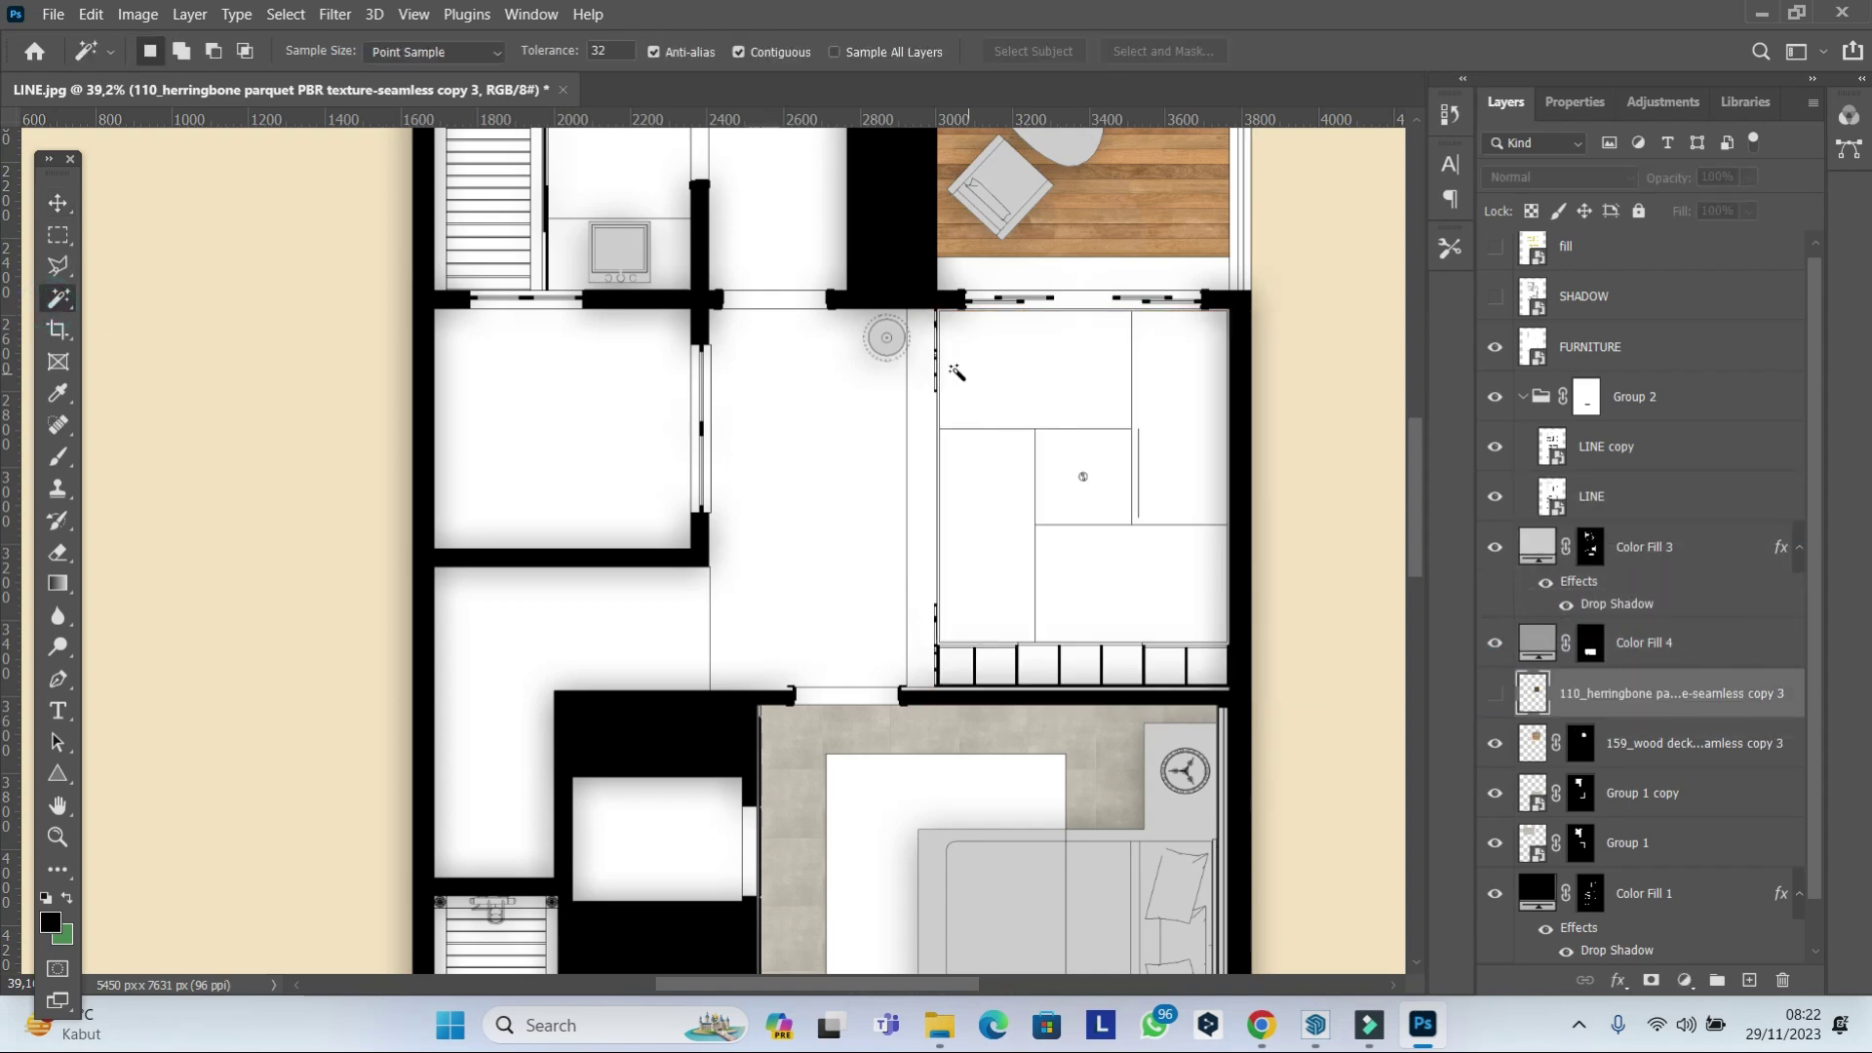
pyautogui.click(1638, 458)
pyautogui.keyDown('shift'); pyautogui.click(1072, 370); pyautogui.keyUp('shift')
pyautogui.keyDown('shift'); pyautogui.click(1178, 422); pyautogui.keyUp('shift')
pyautogui.keyDown('shift'); pyautogui.click(1128, 505); pyautogui.keyUp('shift')
pyautogui.keyDown('shift'); pyautogui.click(1036, 565); pyautogui.keyUp('shift')
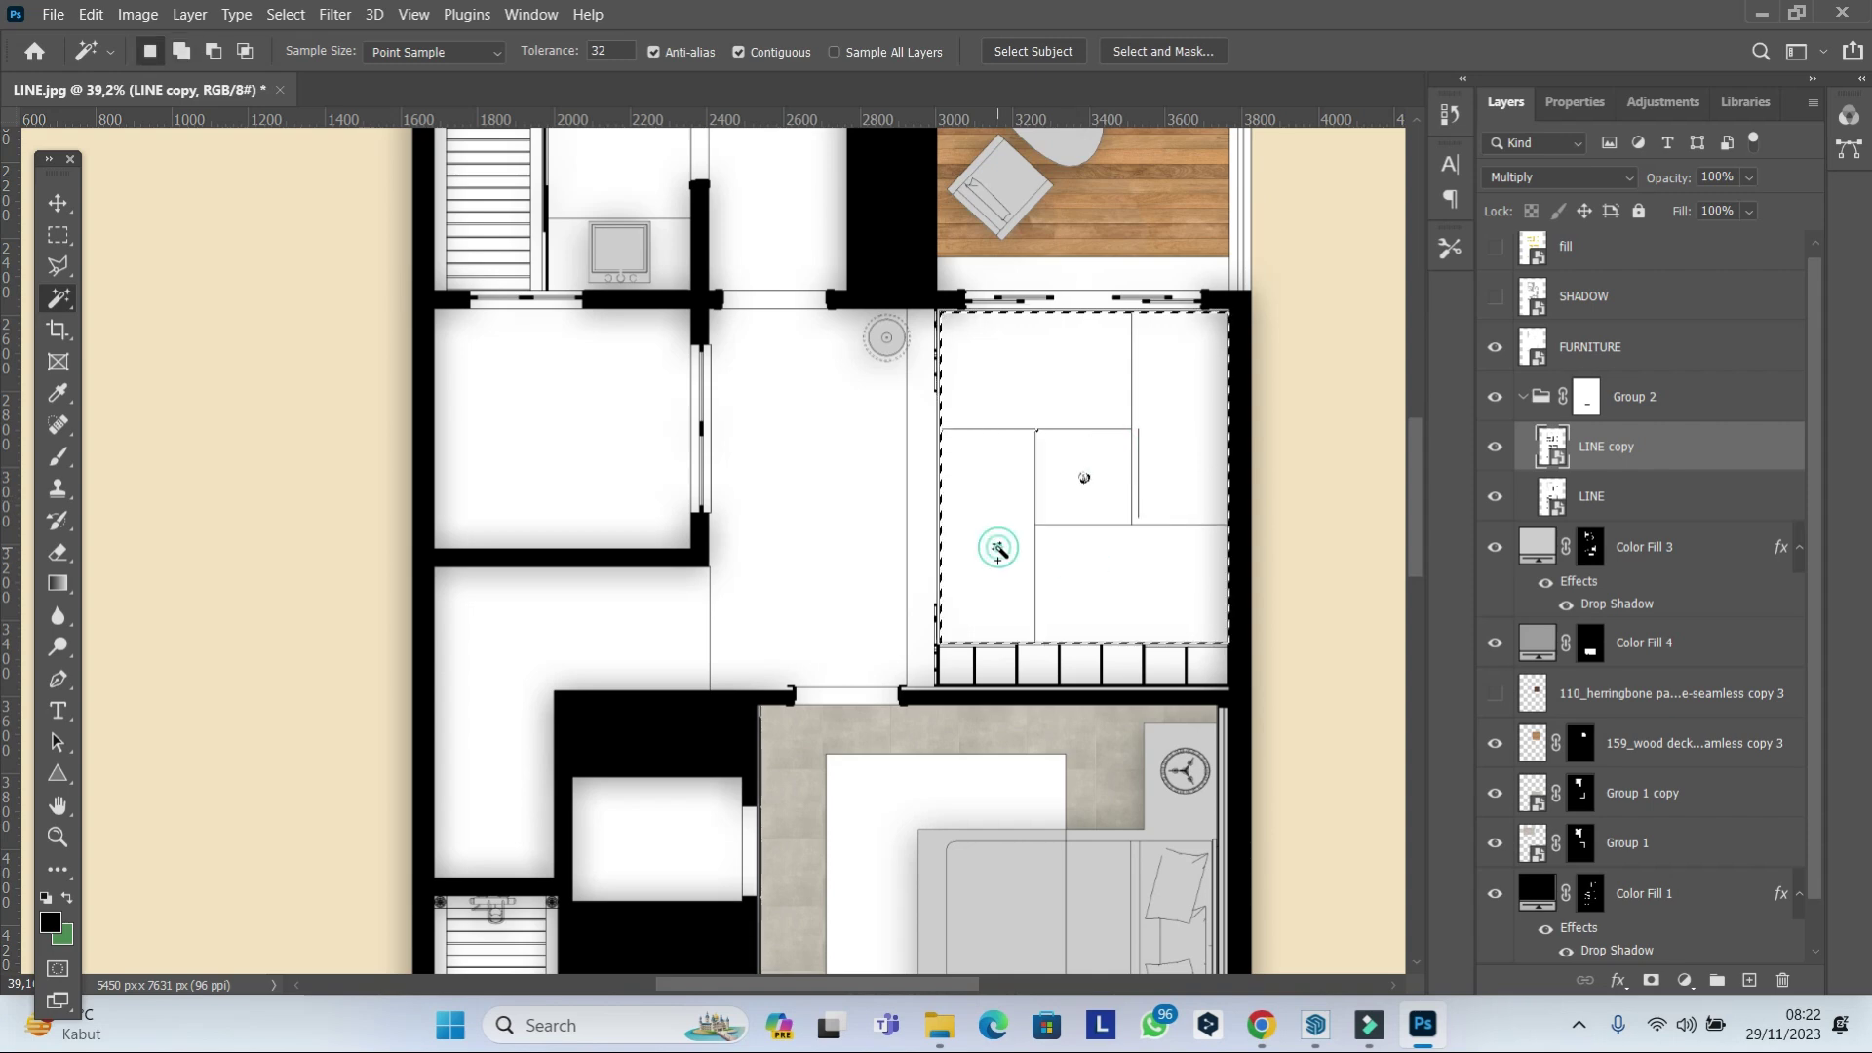
# Show the parquet layer again and mask it to the selected room.
pyautogui.click(1494, 693)
pyautogui.click(1657, 693)
pyautogui.click(1650, 980)
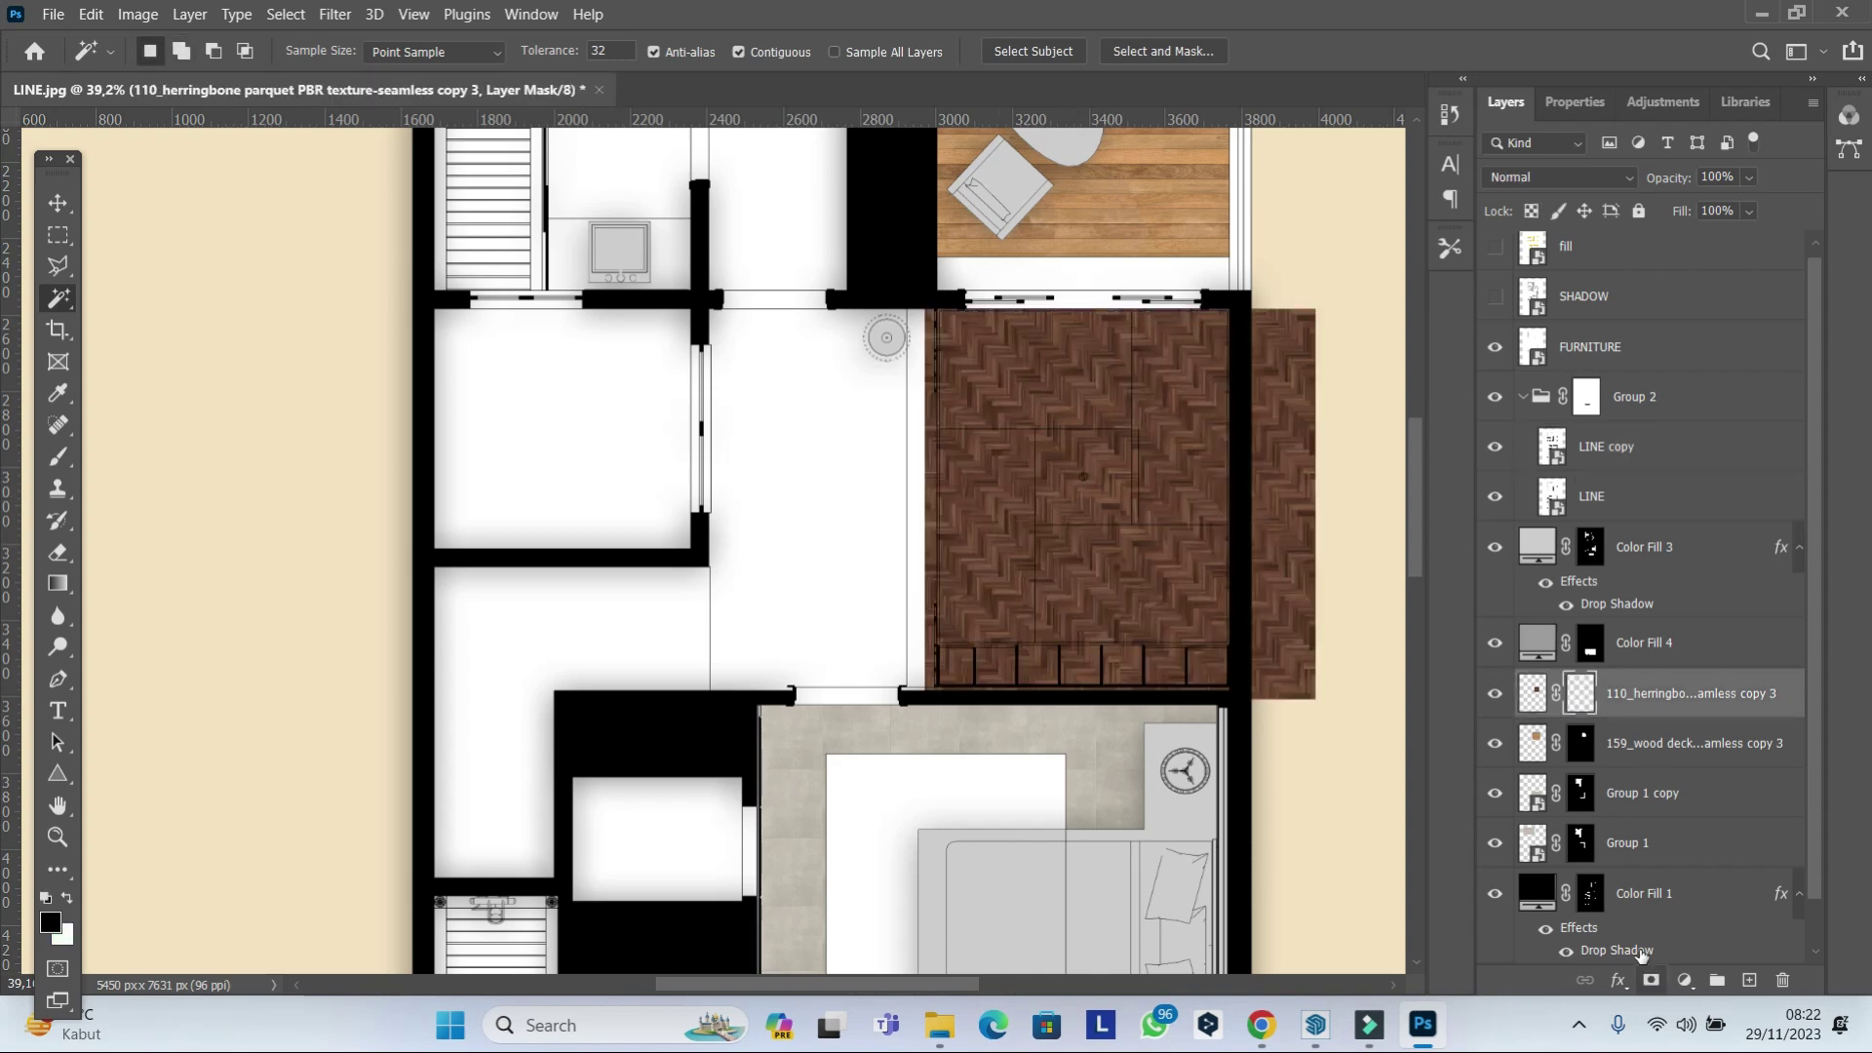
pyautogui.scroll(-4, 1195, 427)
pyautogui.scroll(2, 1268, 458)
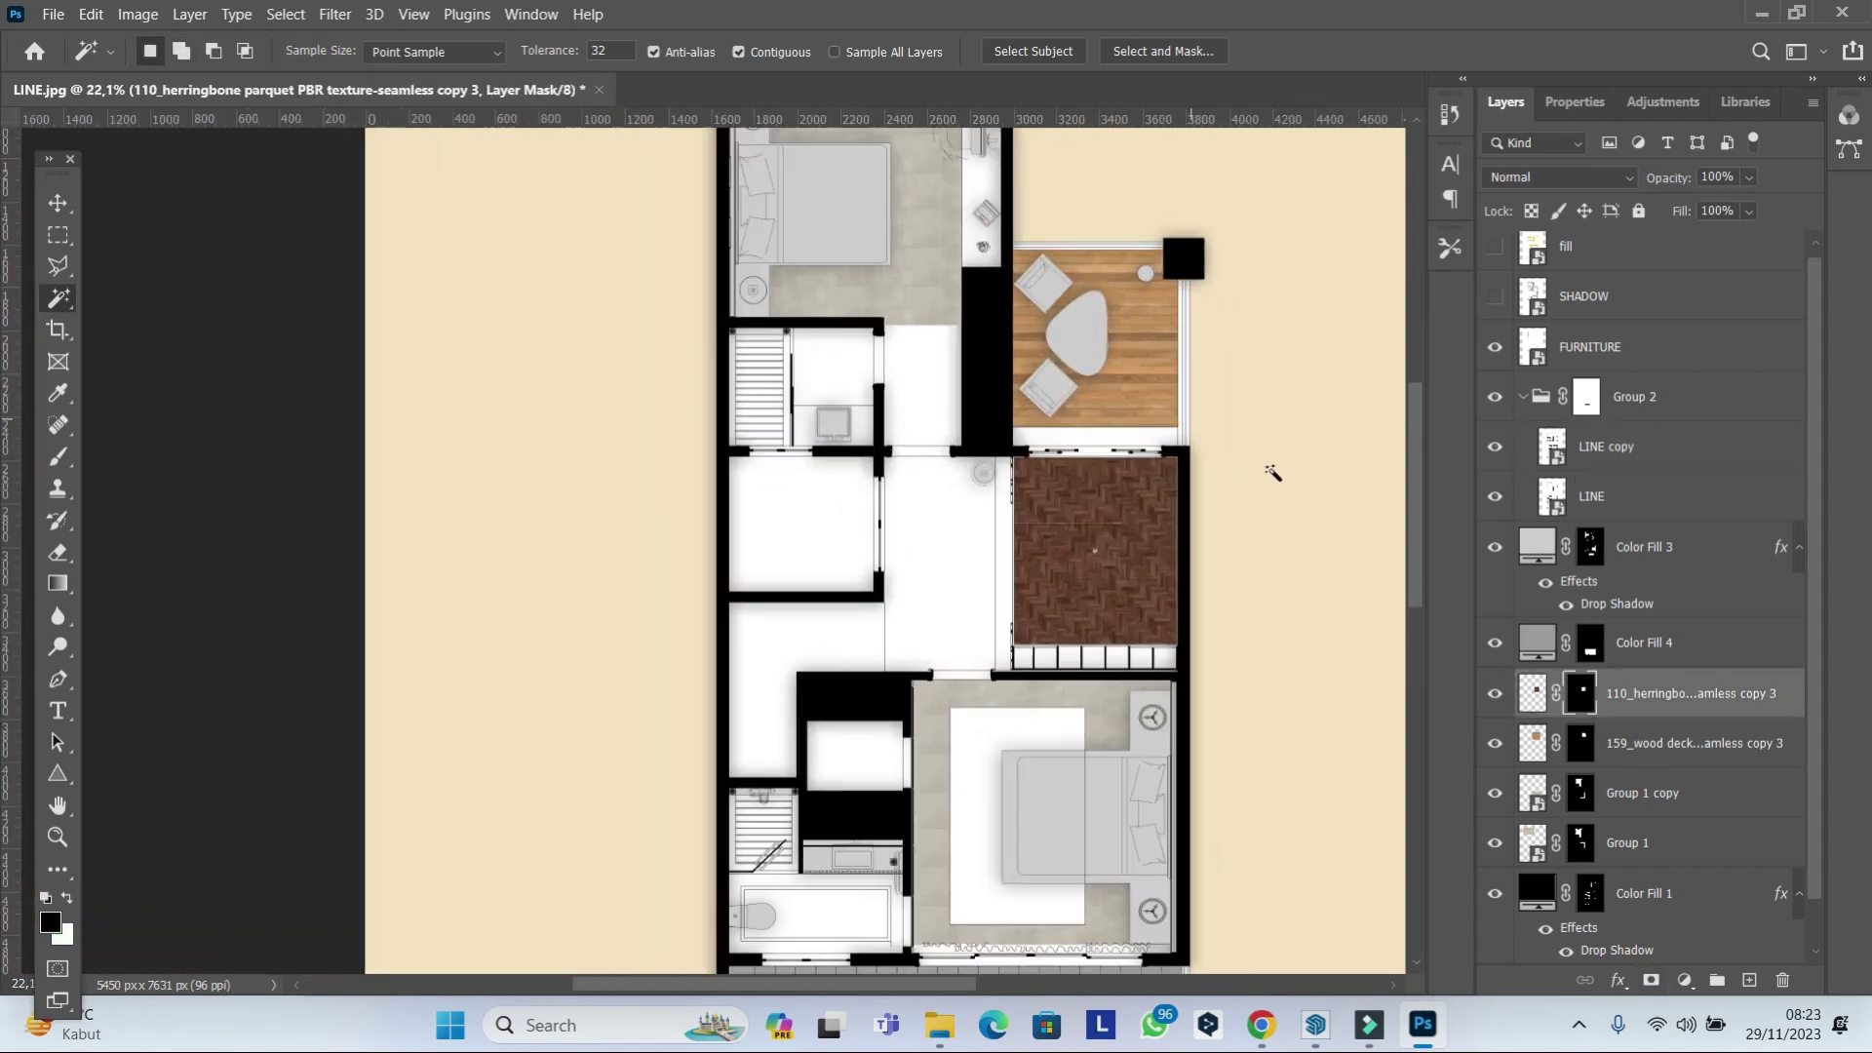
pyautogui.scroll(1, 1072, 487)
pyautogui.click(58, 238)
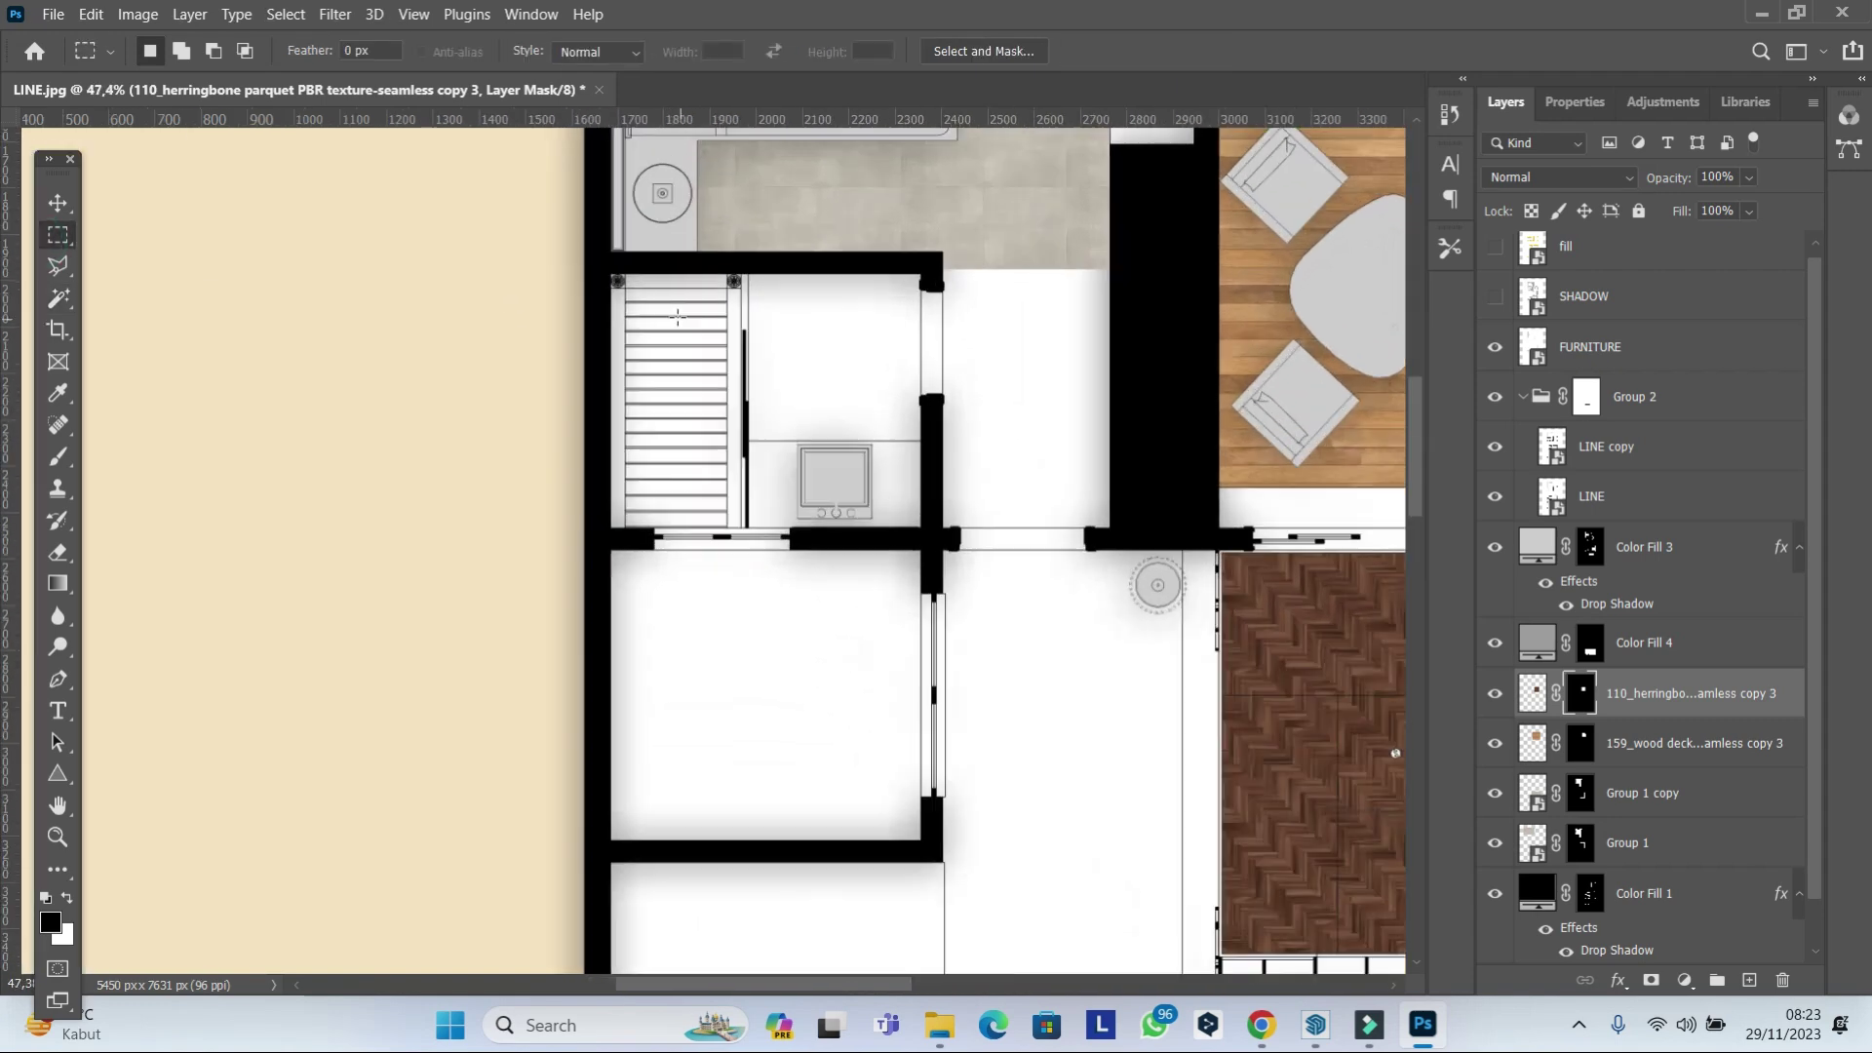
pyautogui.scroll(-2, 595, 283)
pyautogui.scroll(-1, 595, 283)
# Select the plan interior by inverting a Magic Wand selection of the beige background.
pyautogui.click(58, 297)
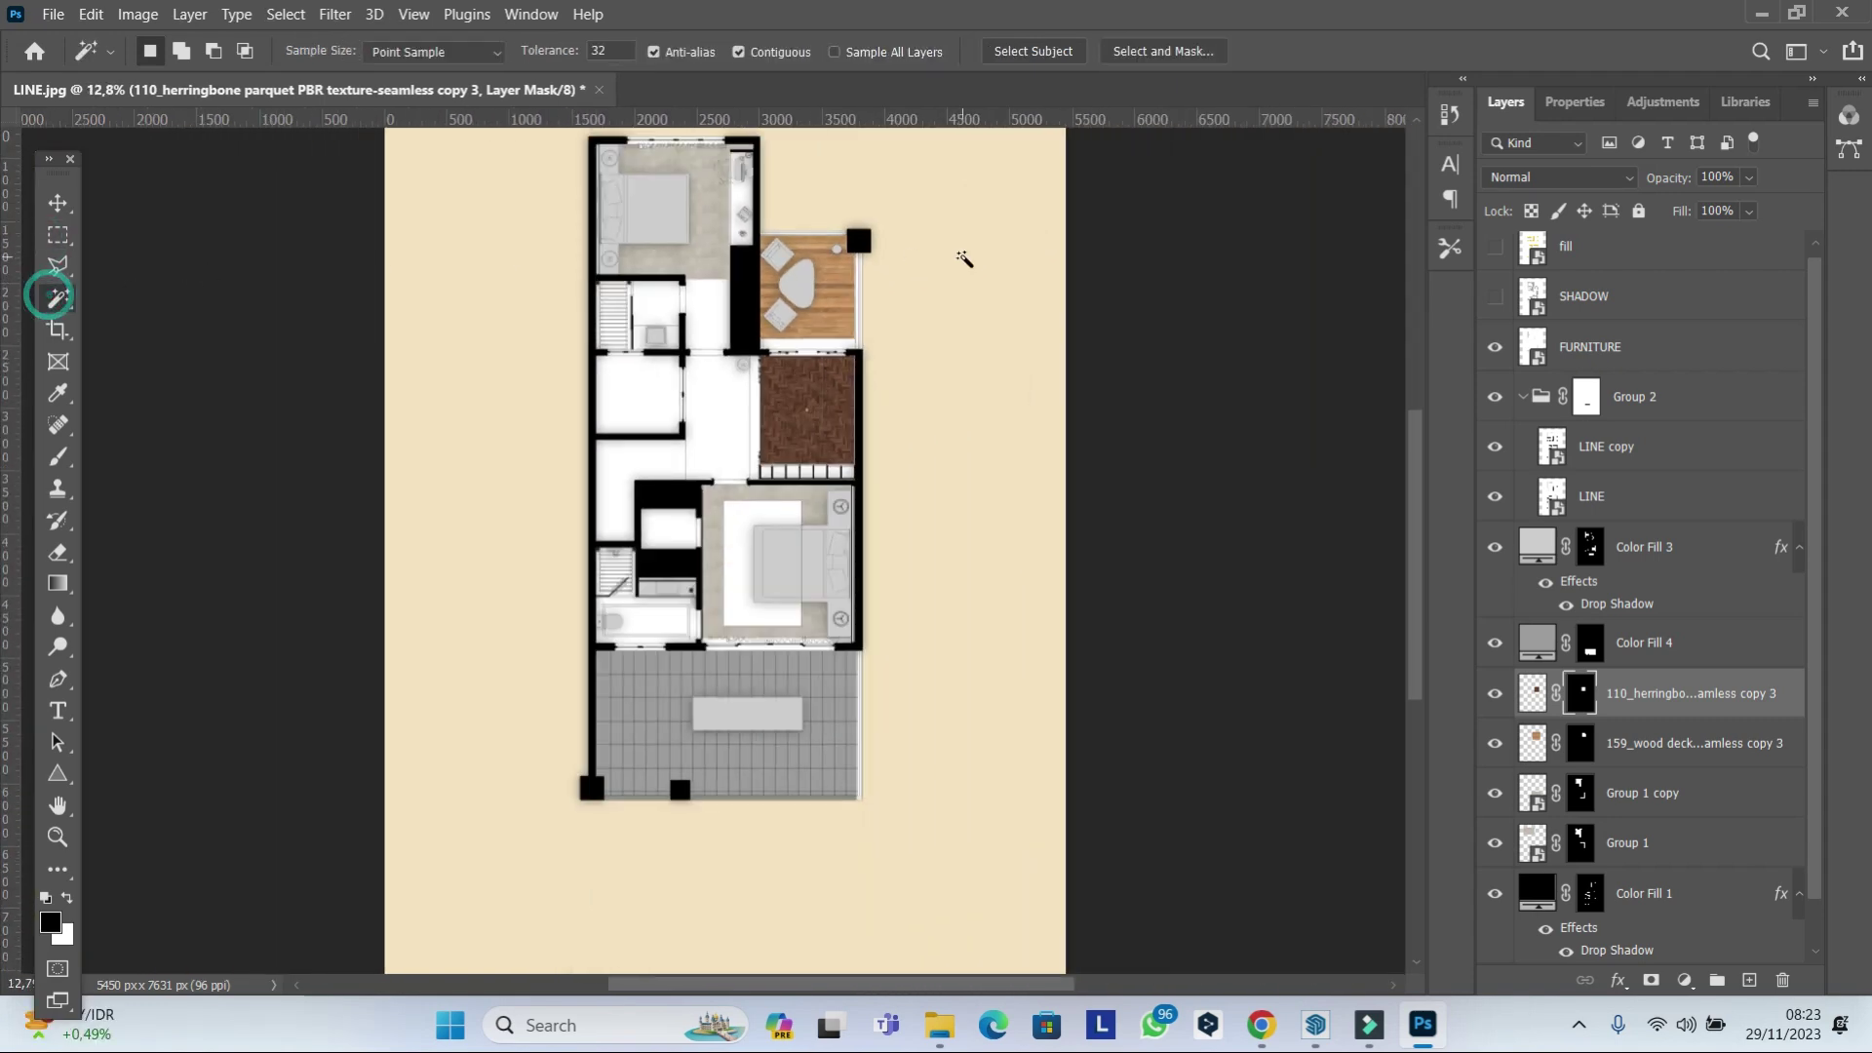
pyautogui.click(1680, 509)
pyautogui.click(1040, 325)
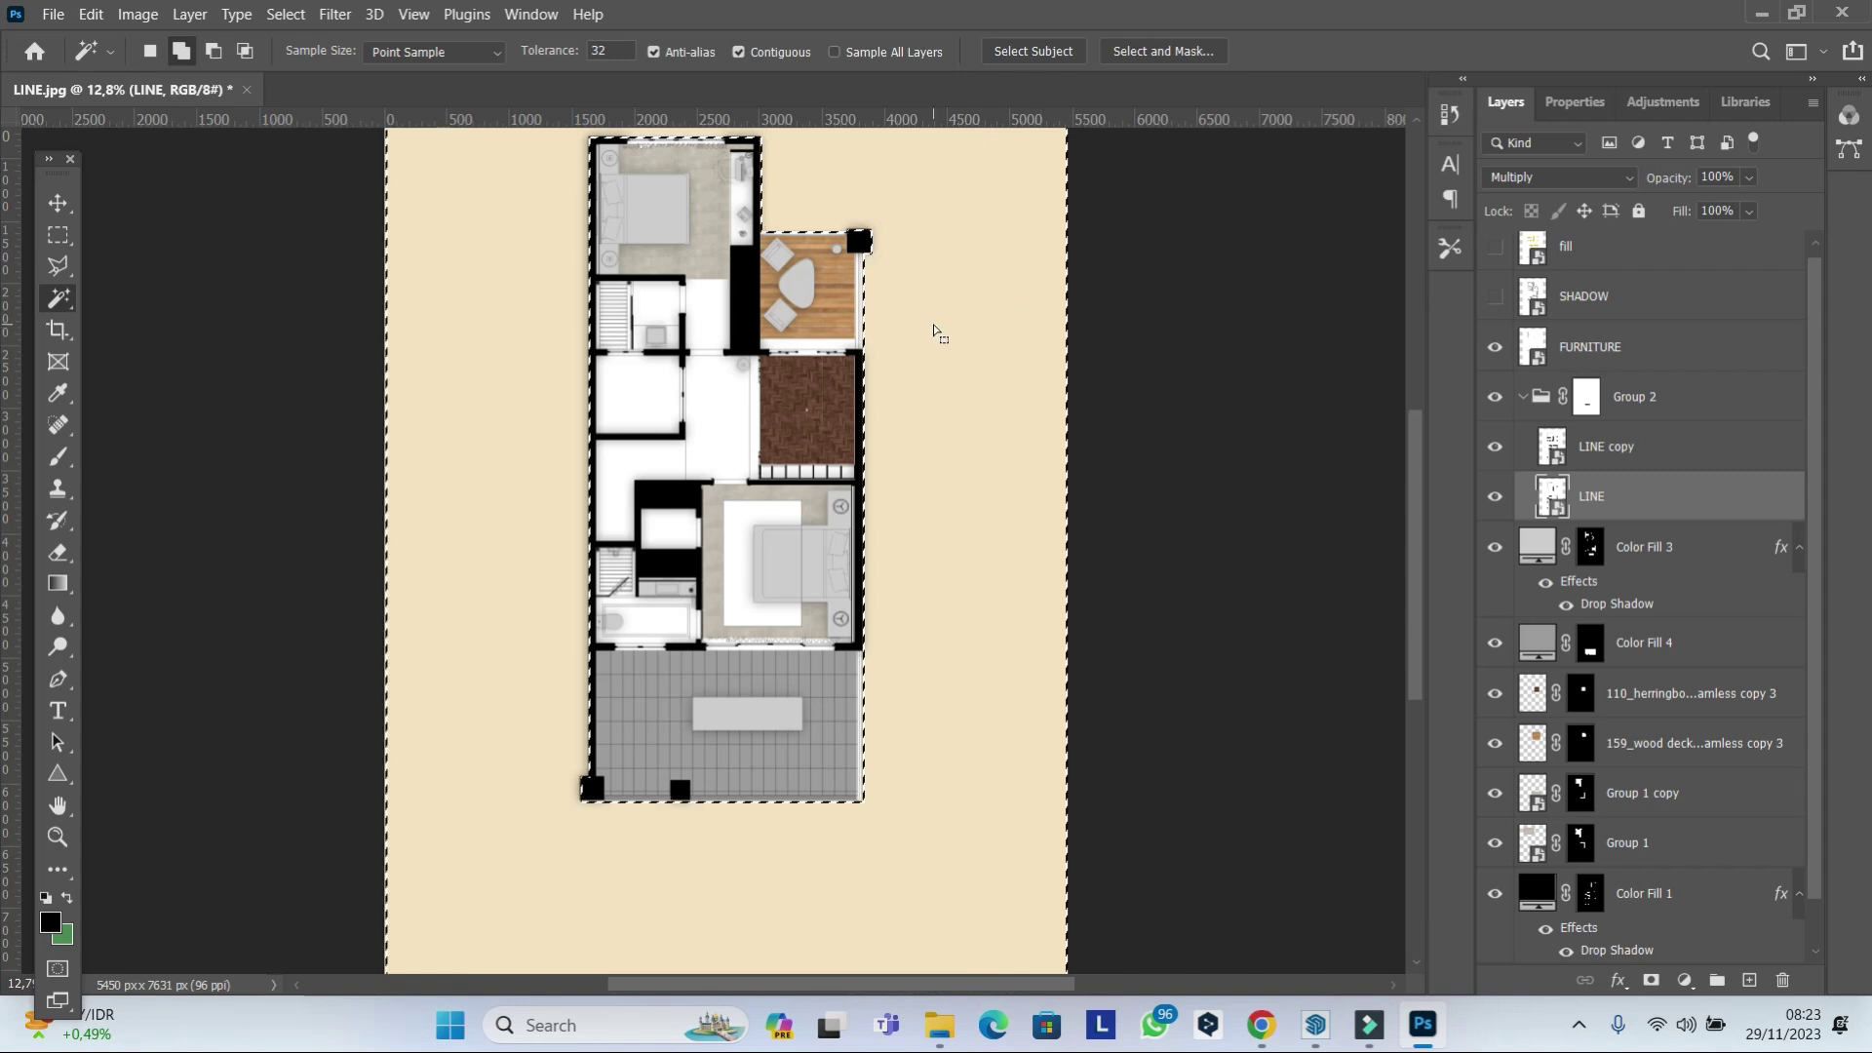
pyautogui.rightClick(924, 321)
pyautogui.click(1072, 641)
pyautogui.click(1673, 693)
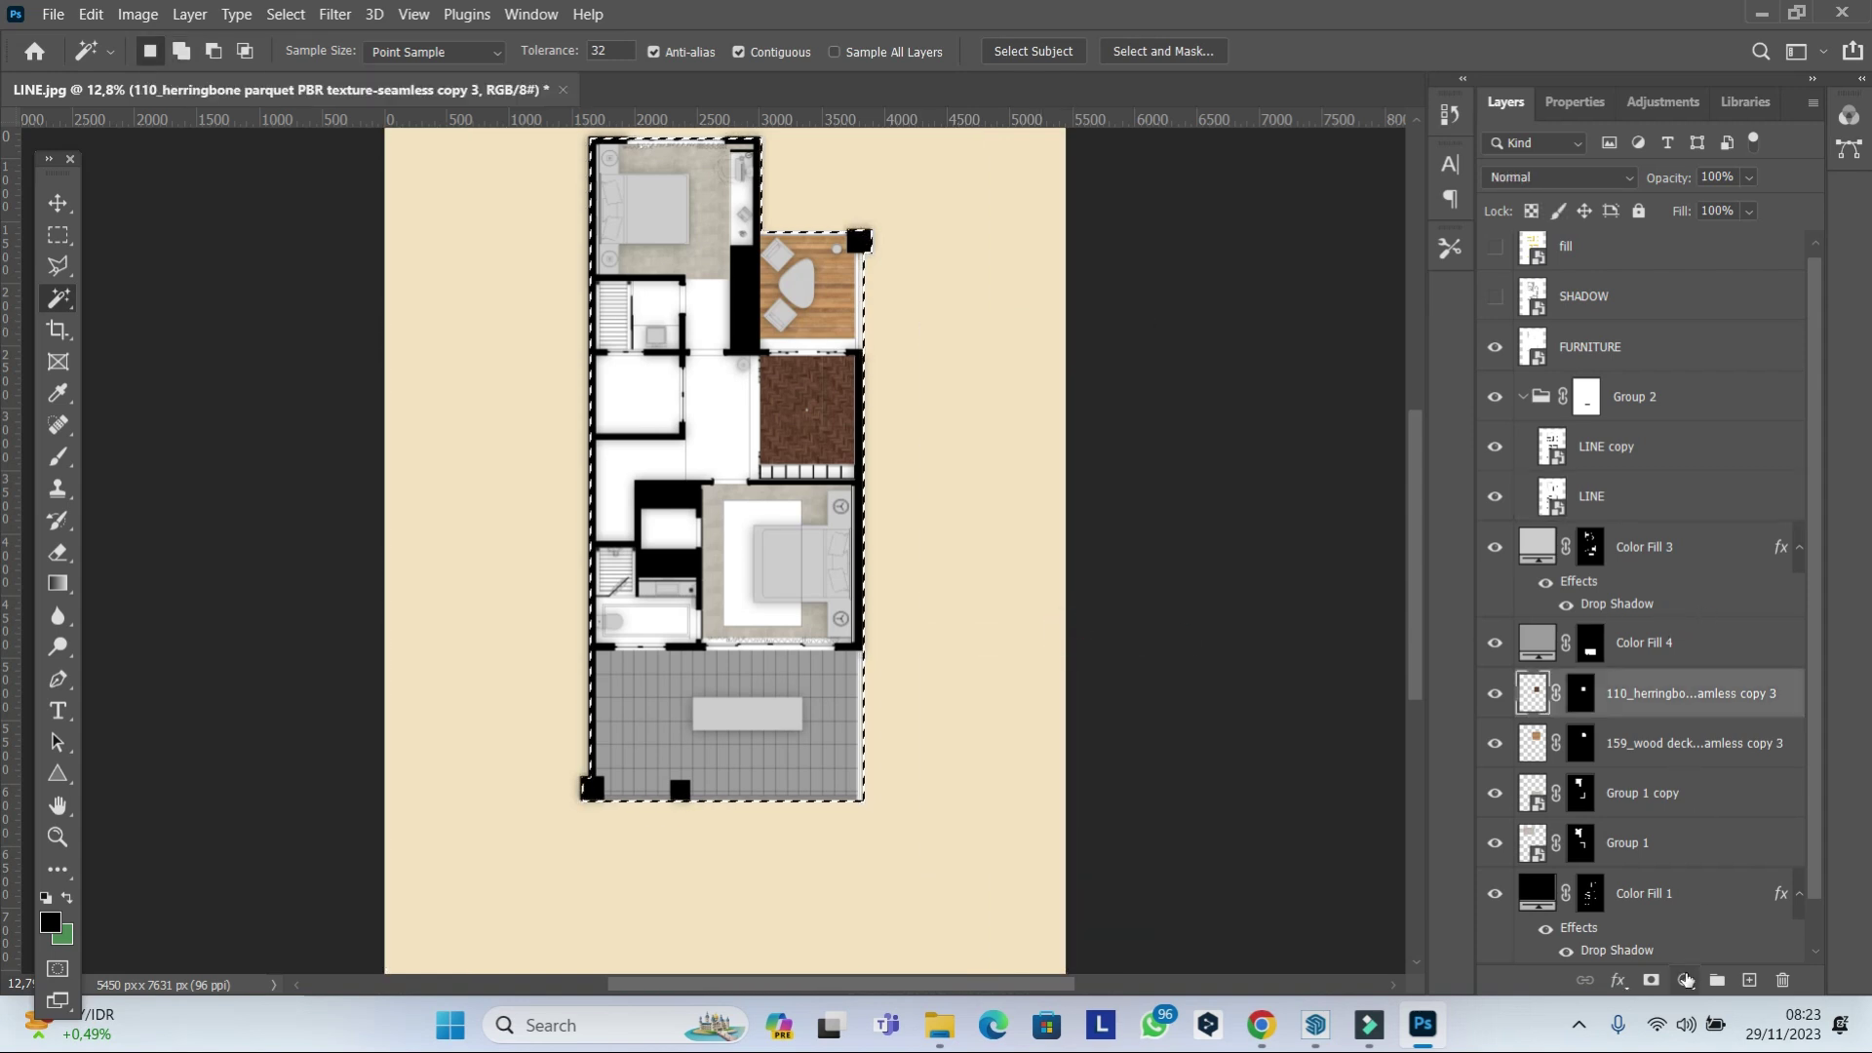
pyautogui.scroll(-1, 1657, 797)
pyautogui.click(1647, 842)
# Add a light grey ececec solid colour fill layer over the selected interior.
pyautogui.click(1684, 979)
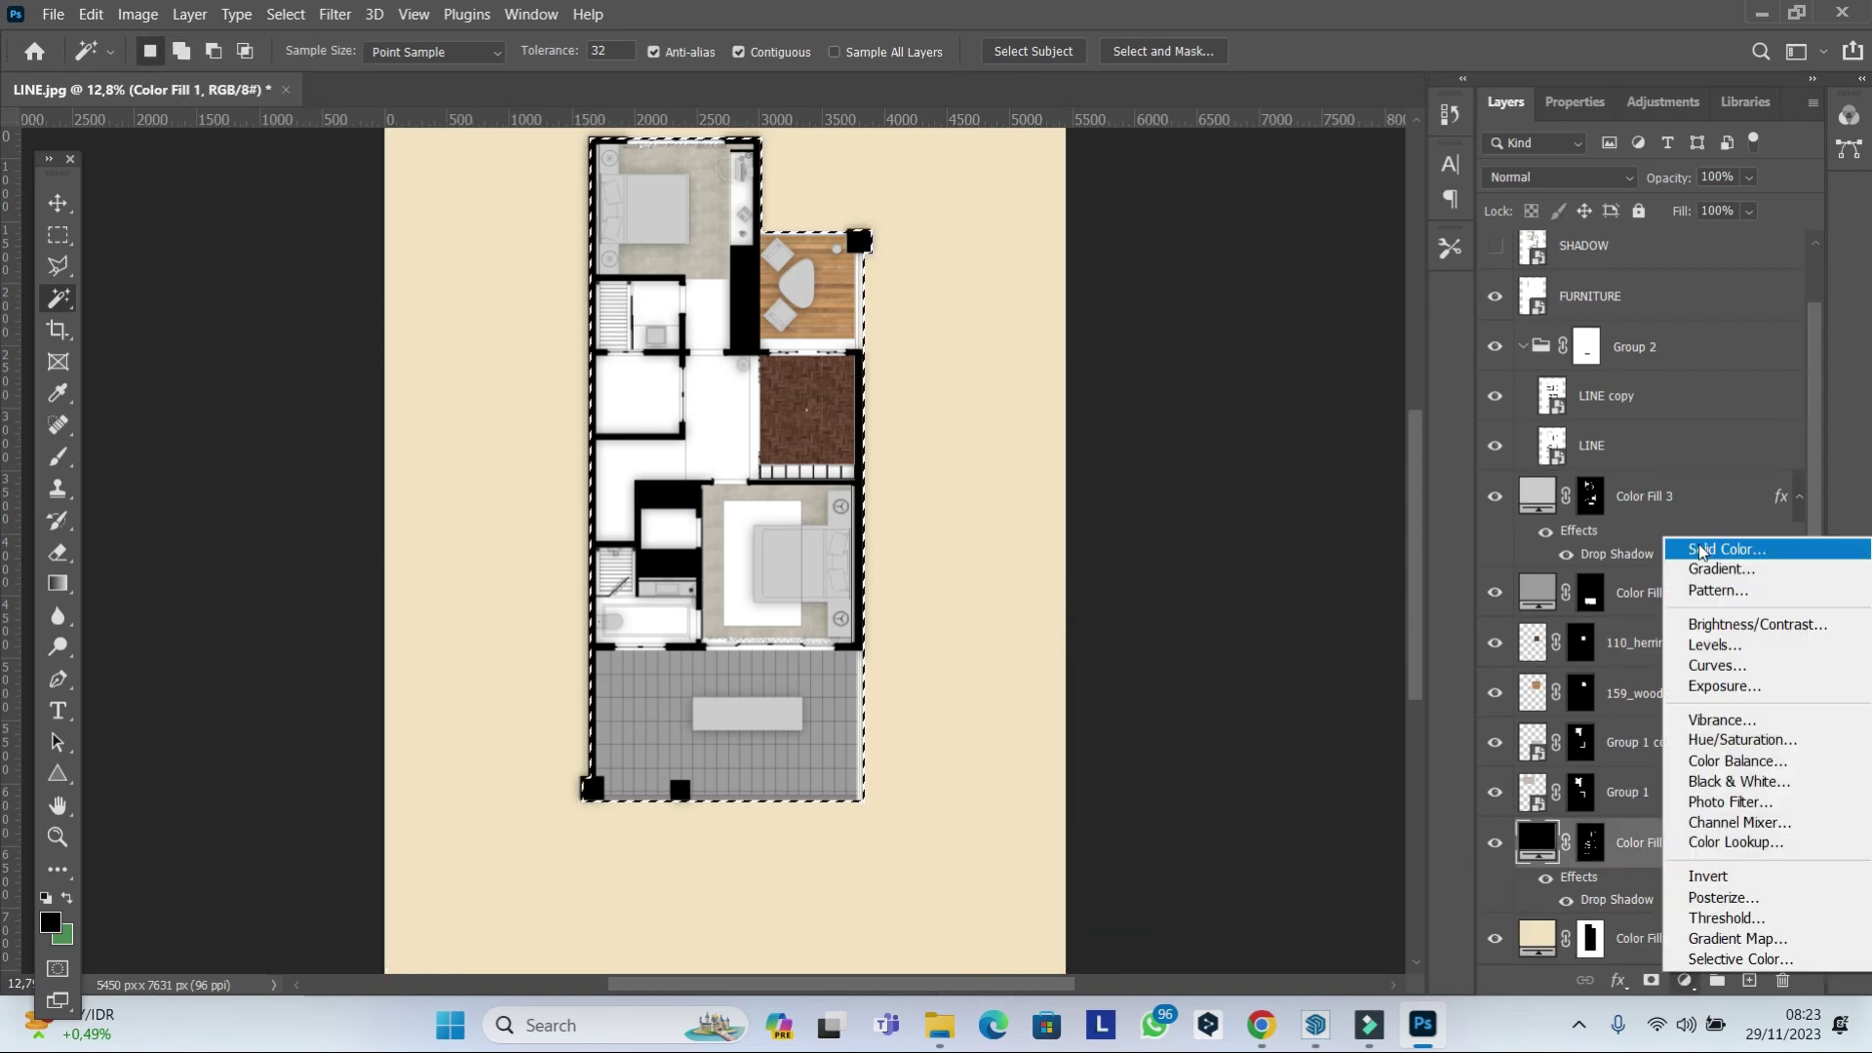
pyautogui.click(1701, 544)
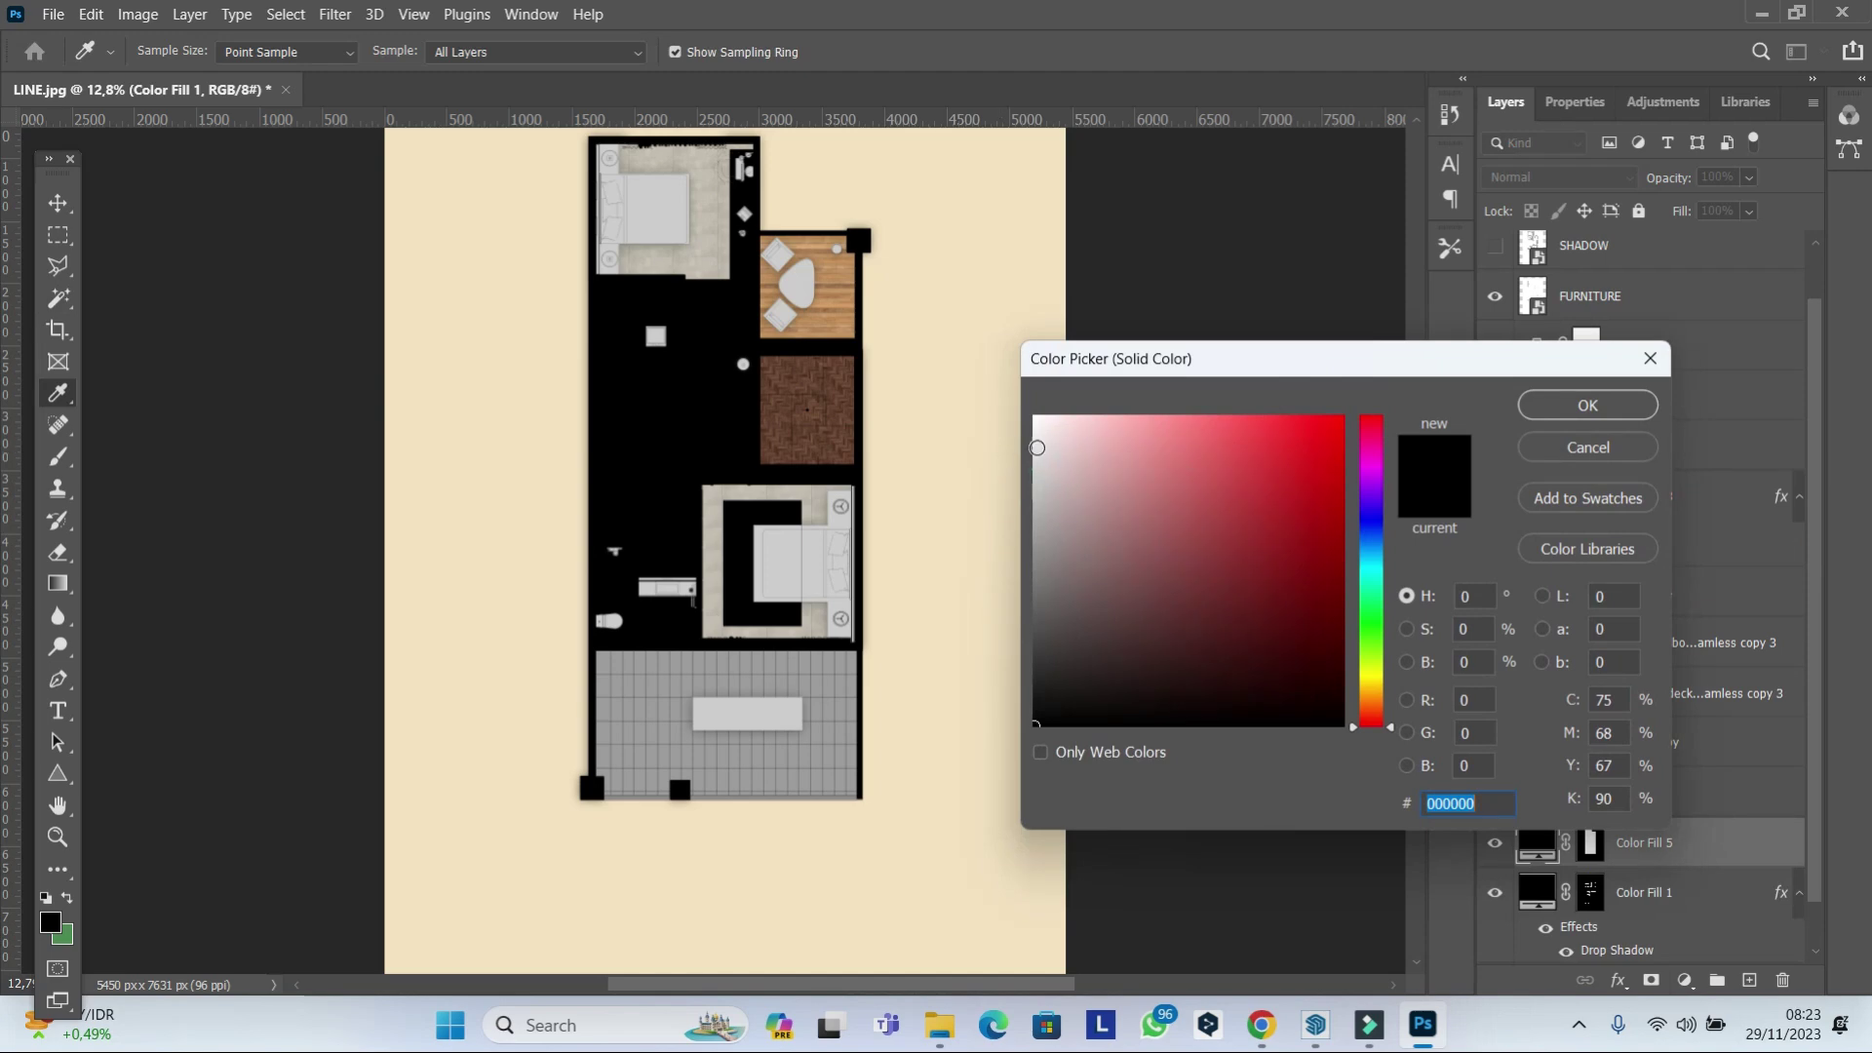
pyautogui.click(1030, 425)
pyautogui.moveTo(1017, 425); pyautogui.dragTo(997, 440)
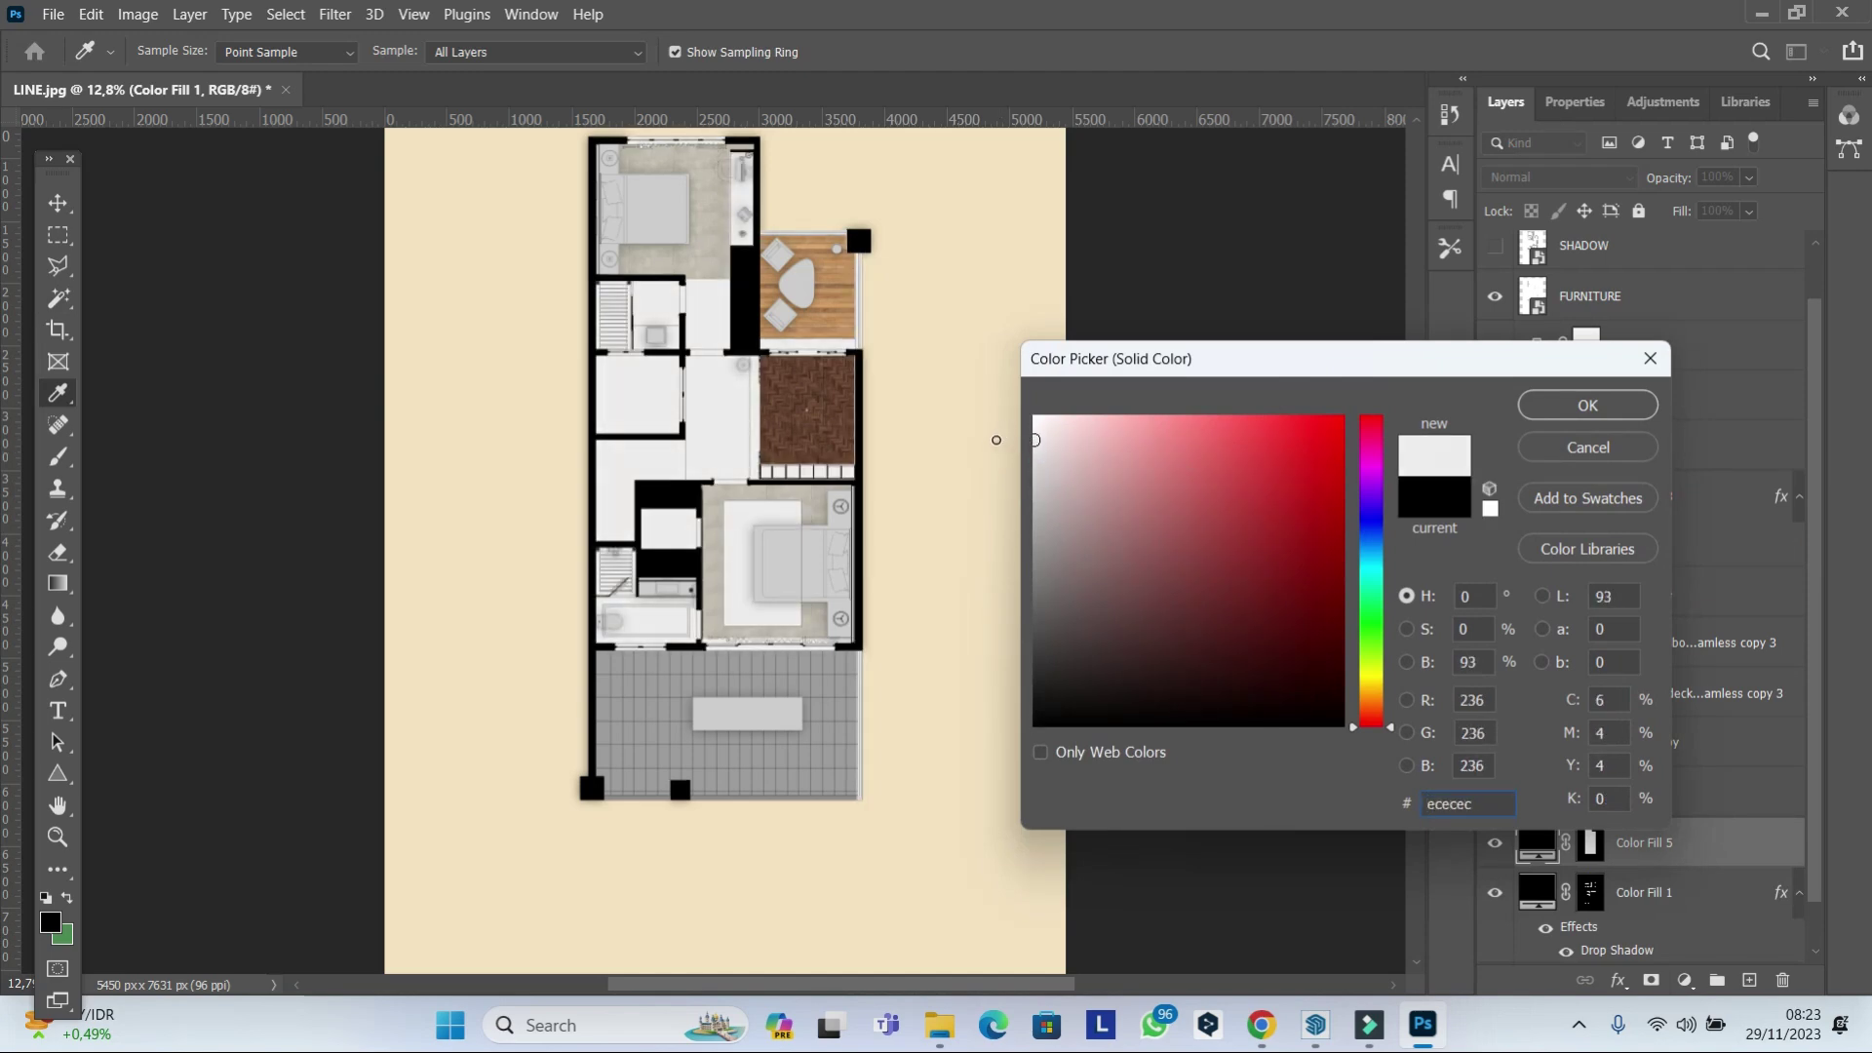
pyautogui.click(1611, 413)
pyautogui.press('w')
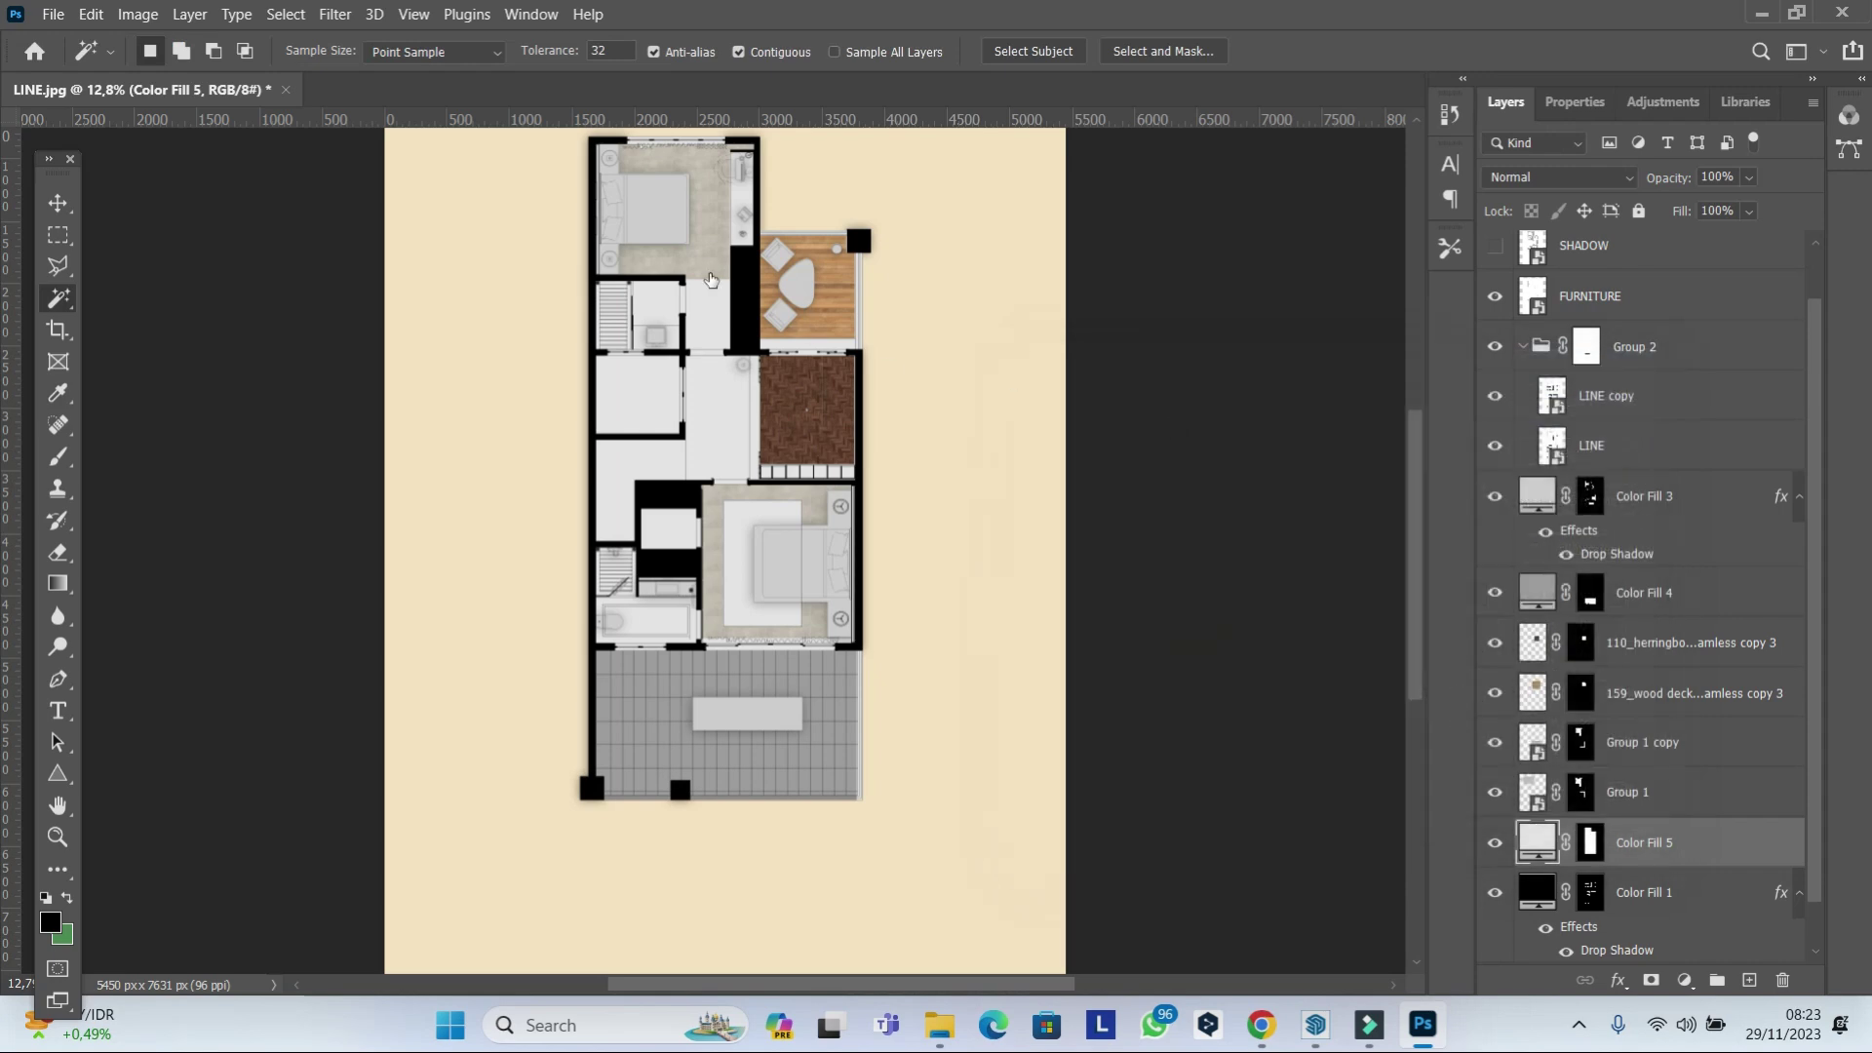
pyautogui.scroll(3, 653, 254)
pyautogui.scroll(2, 653, 254)
# Draw a rectangular marquee selection around the staircase room.
pyautogui.press('m')
pyautogui.scroll(2, 487, 337)
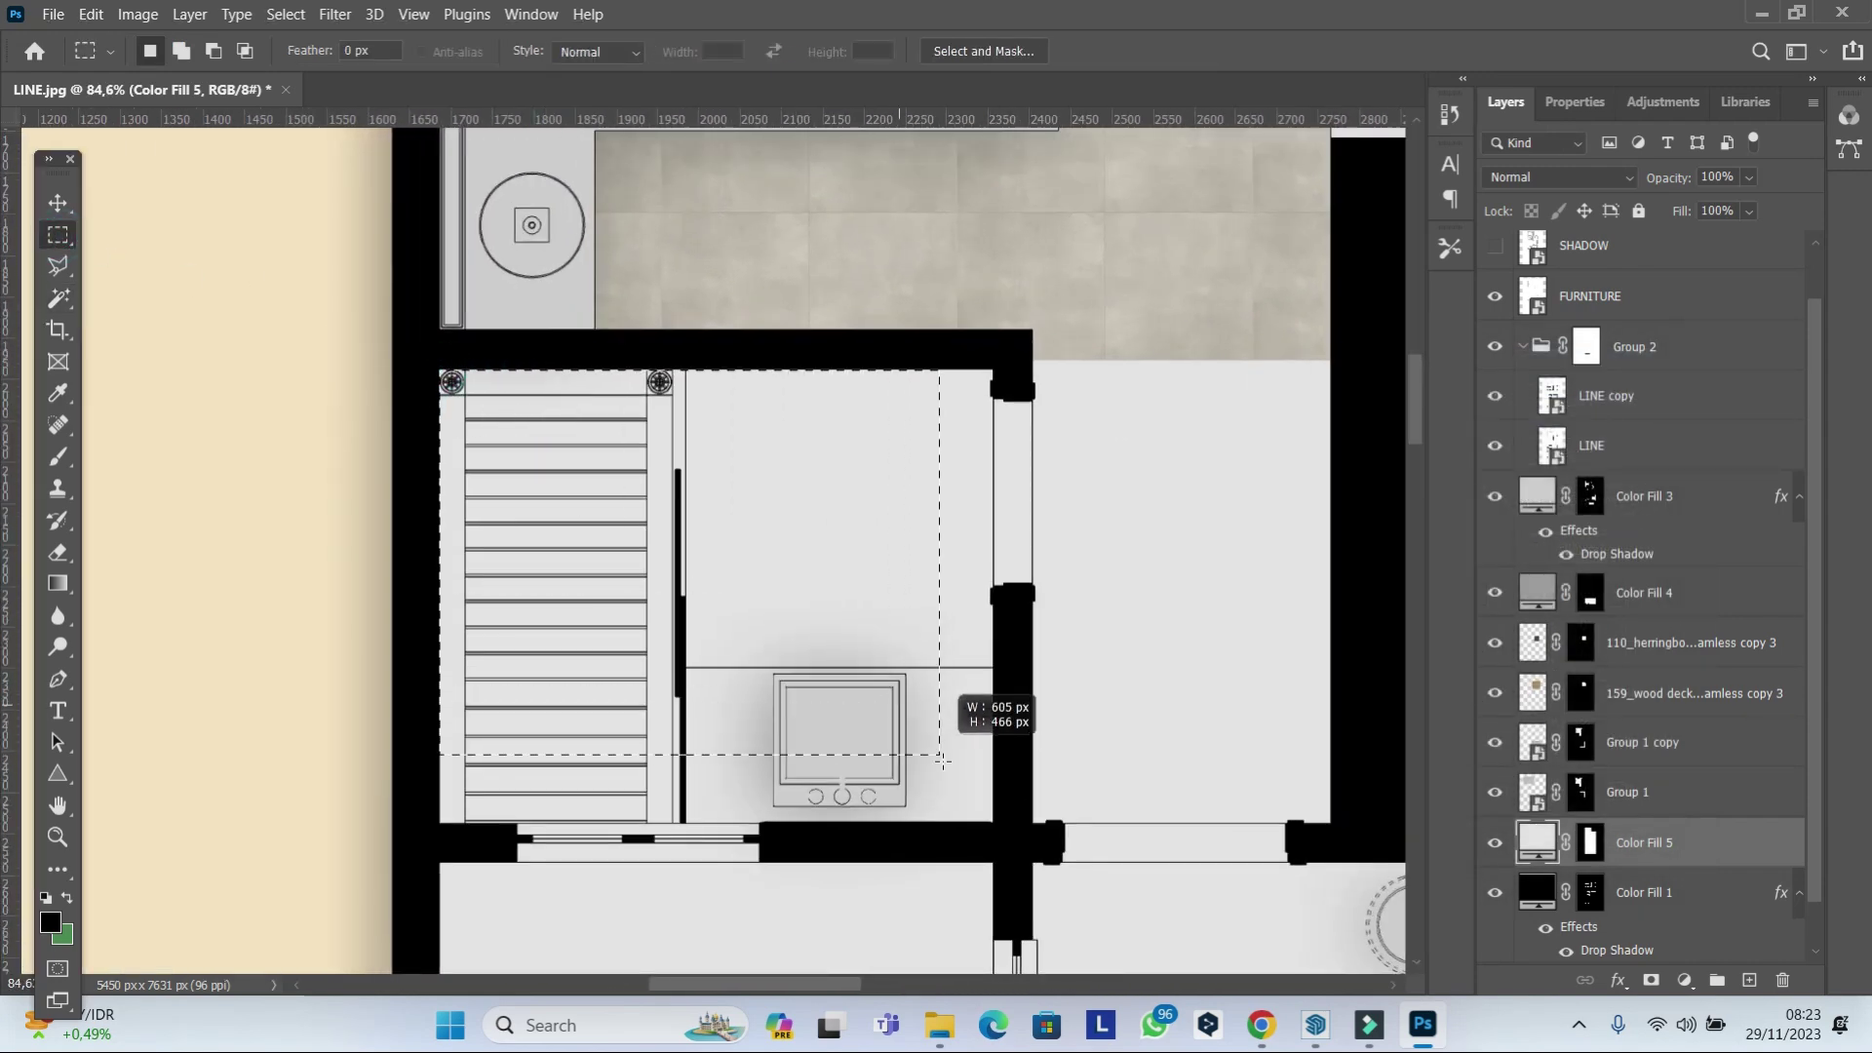
pyautogui.moveTo(502, 439); pyautogui.dragTo(995, 827)
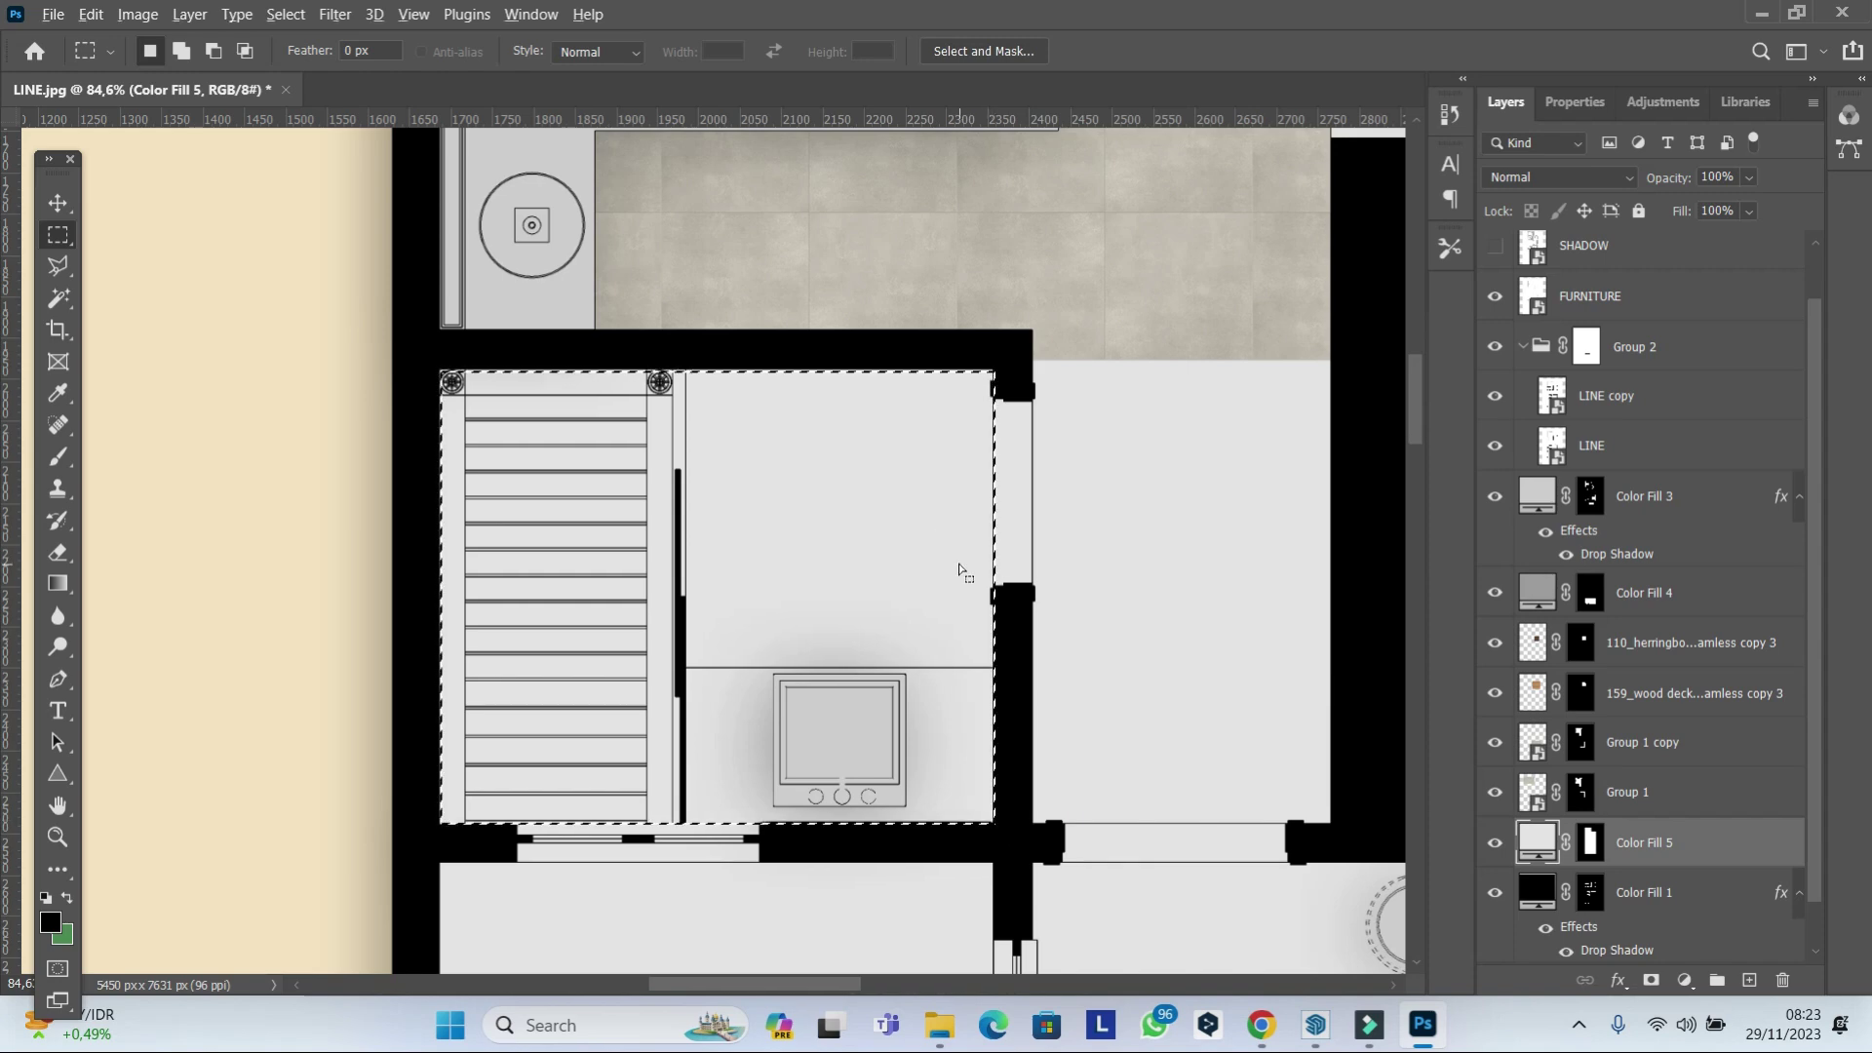
pyautogui.scroll(-2, 965, 570)
pyautogui.scroll(-2, 889, 522)
pyautogui.scroll(-1, 1044, 527)
pyautogui.scroll(-1, 1044, 527)
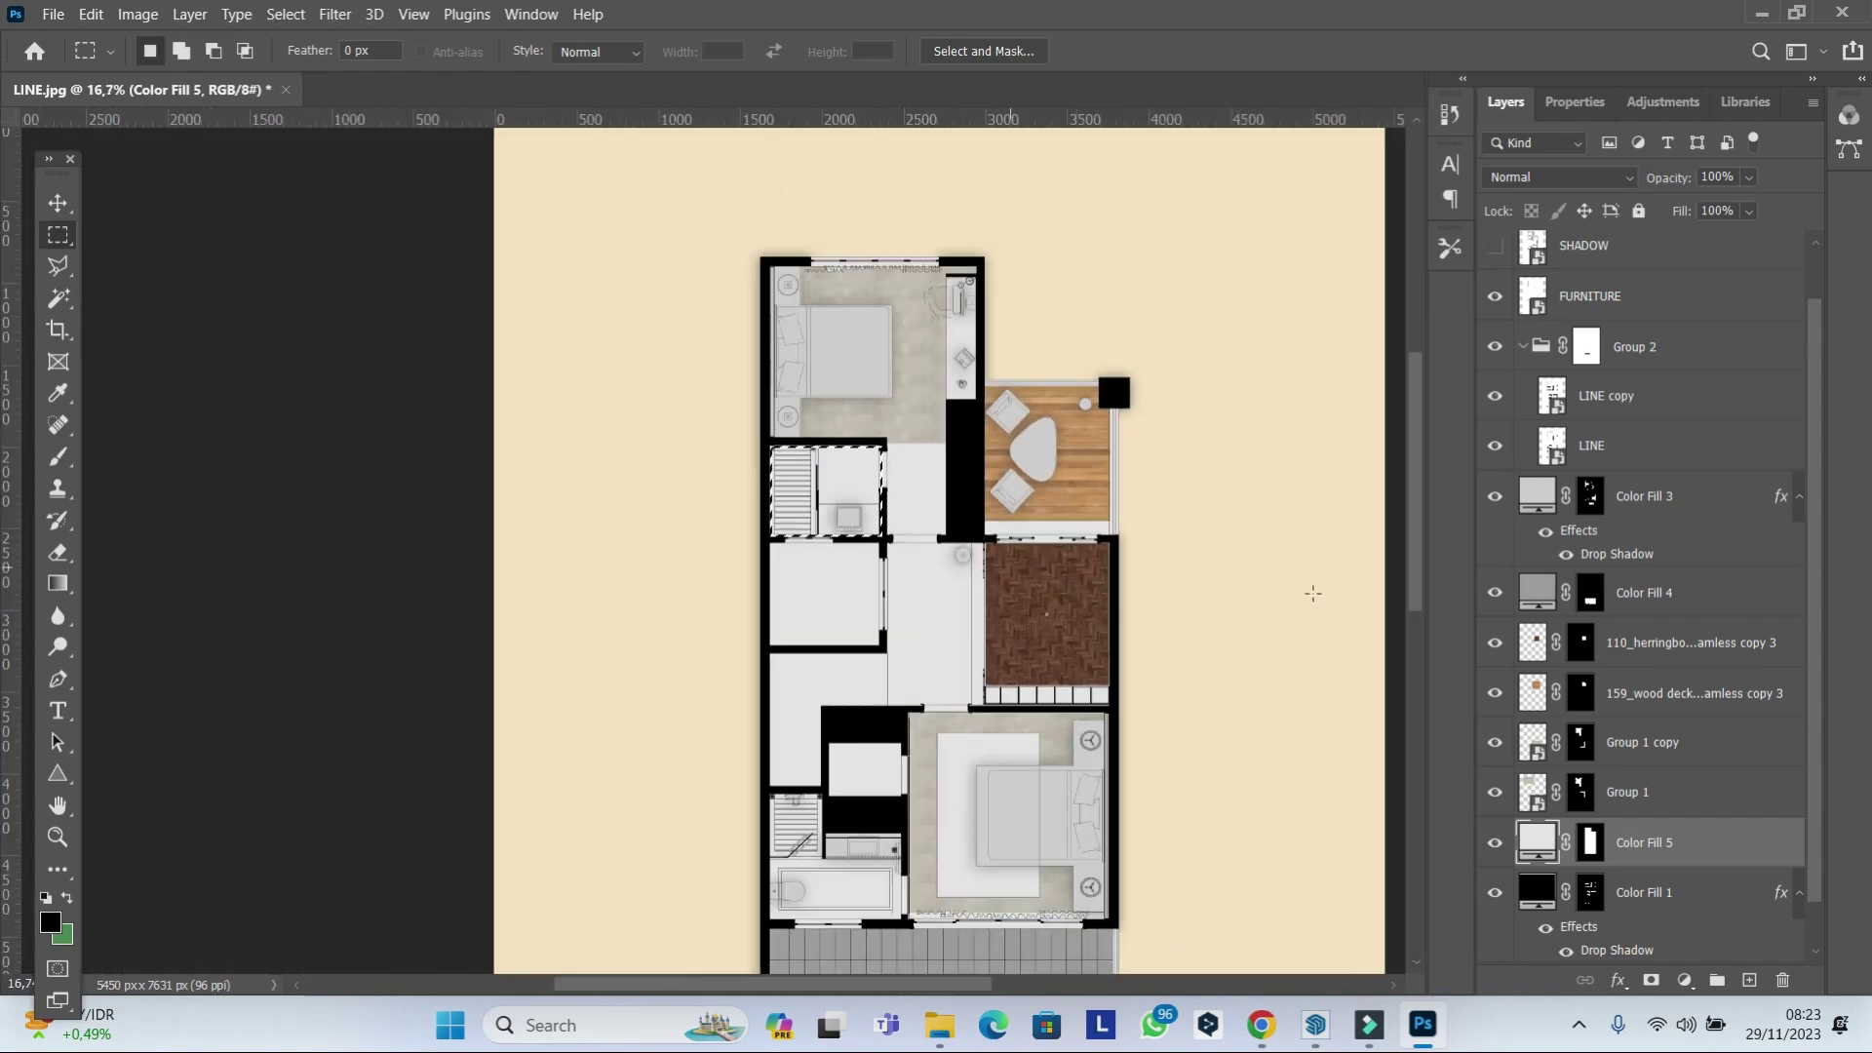
pyautogui.scroll(-1, 1044, 528)
pyautogui.scroll(1, 1392, 642)
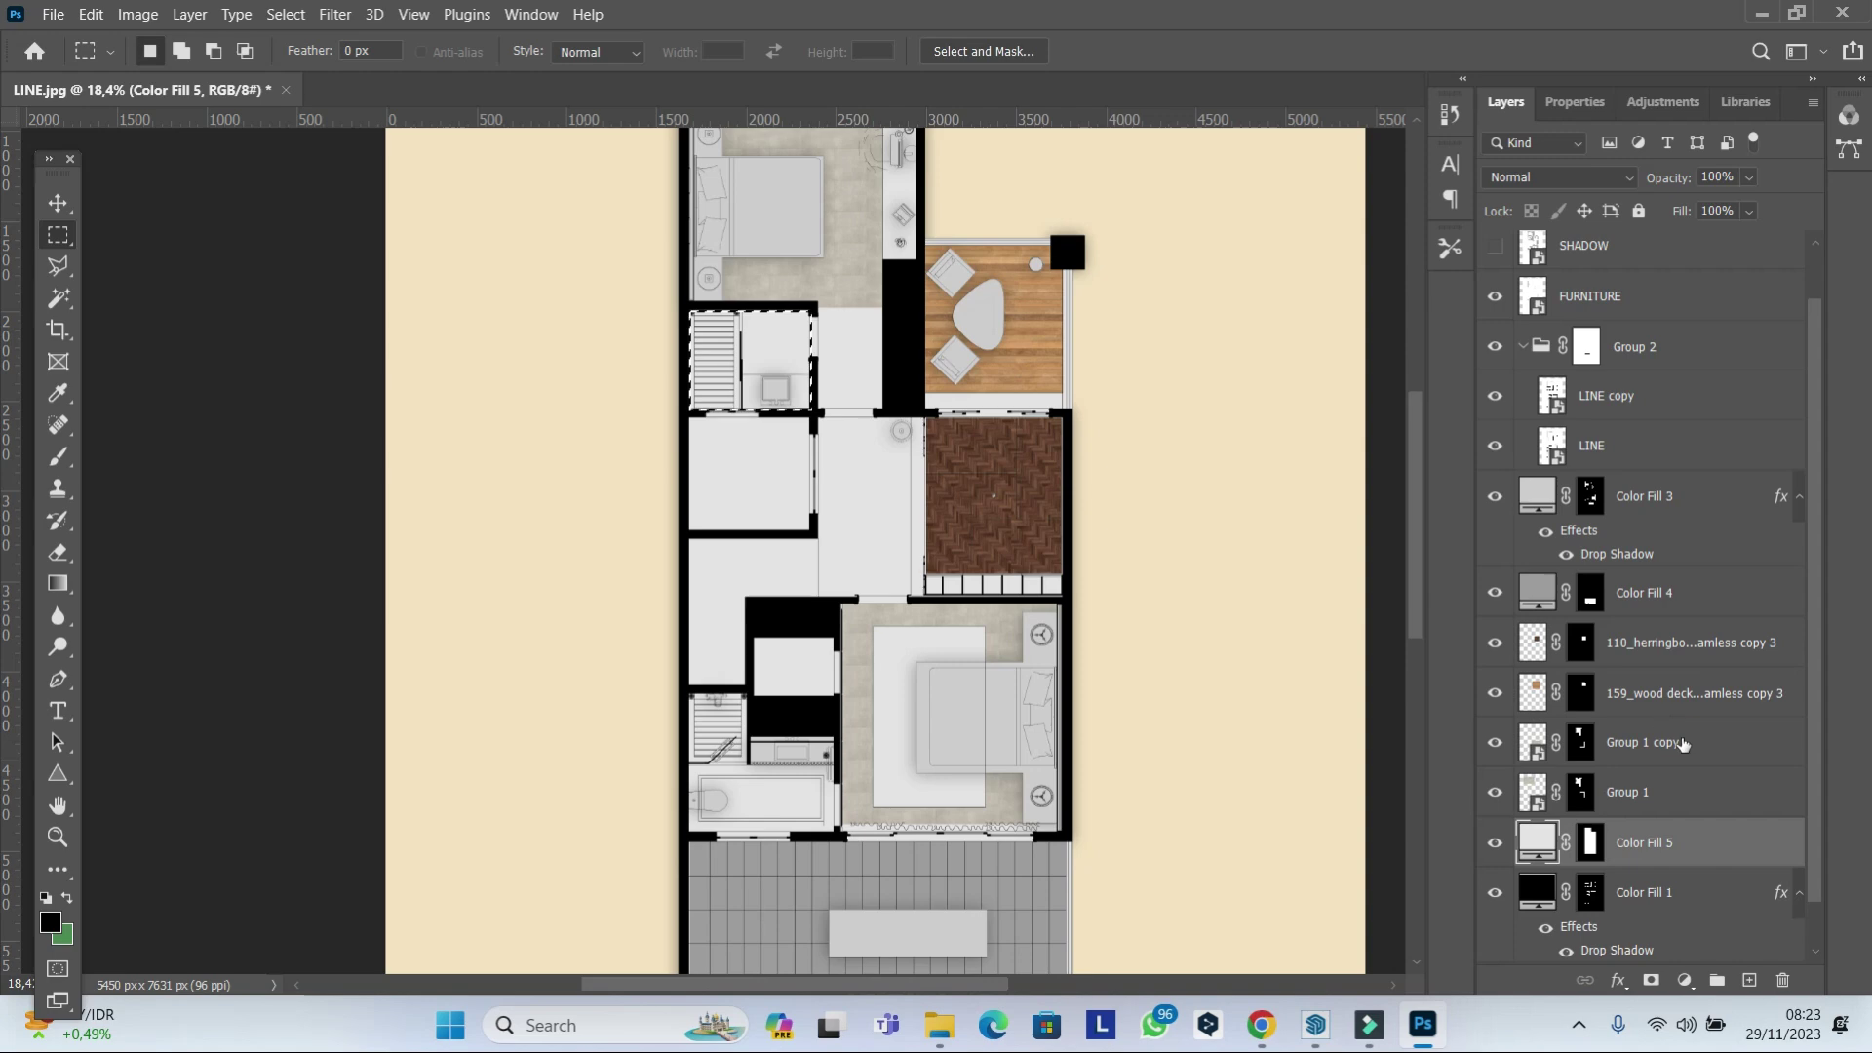
# Fill the selection with a Pattern Fill layer using the white BARU pattern at 56% scale.
pyautogui.click(1692, 643)
pyautogui.click(1684, 979)
pyautogui.click(1687, 607)
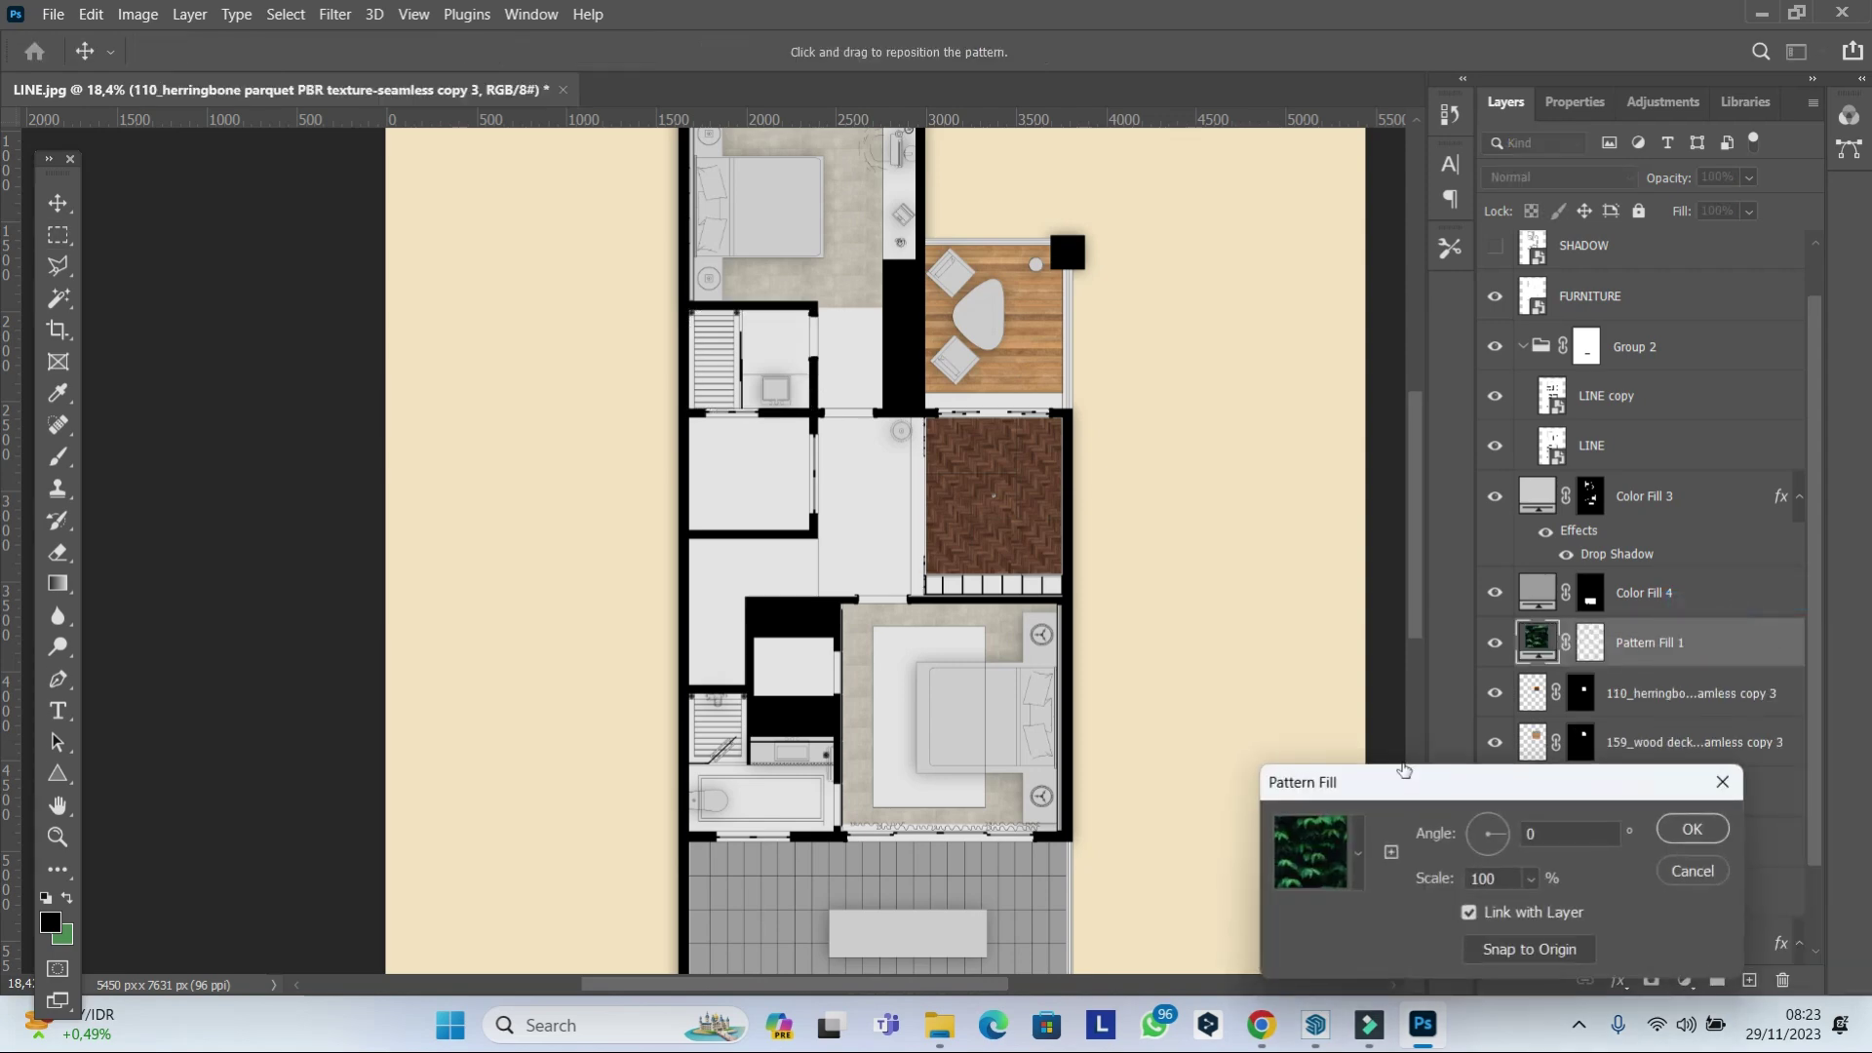
pyautogui.click(1351, 869)
pyautogui.scroll(-1, 1351, 870)
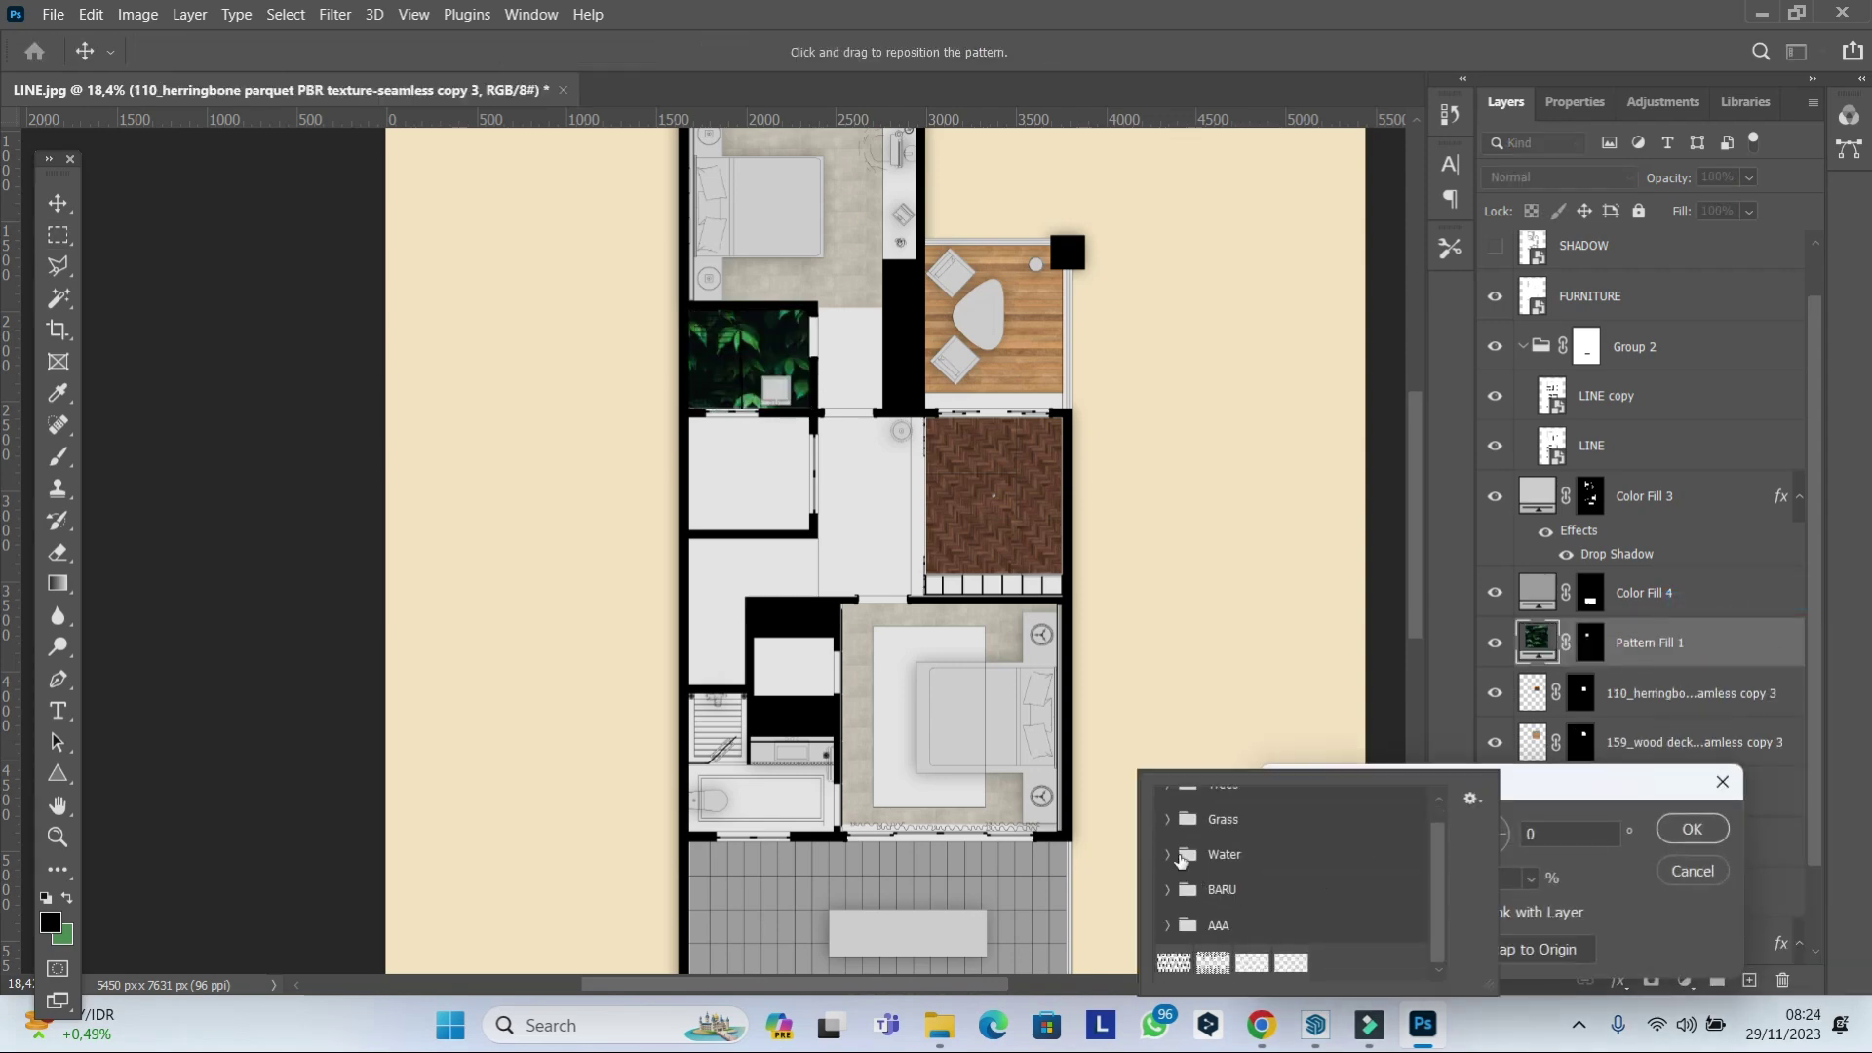
pyautogui.click(1168, 889)
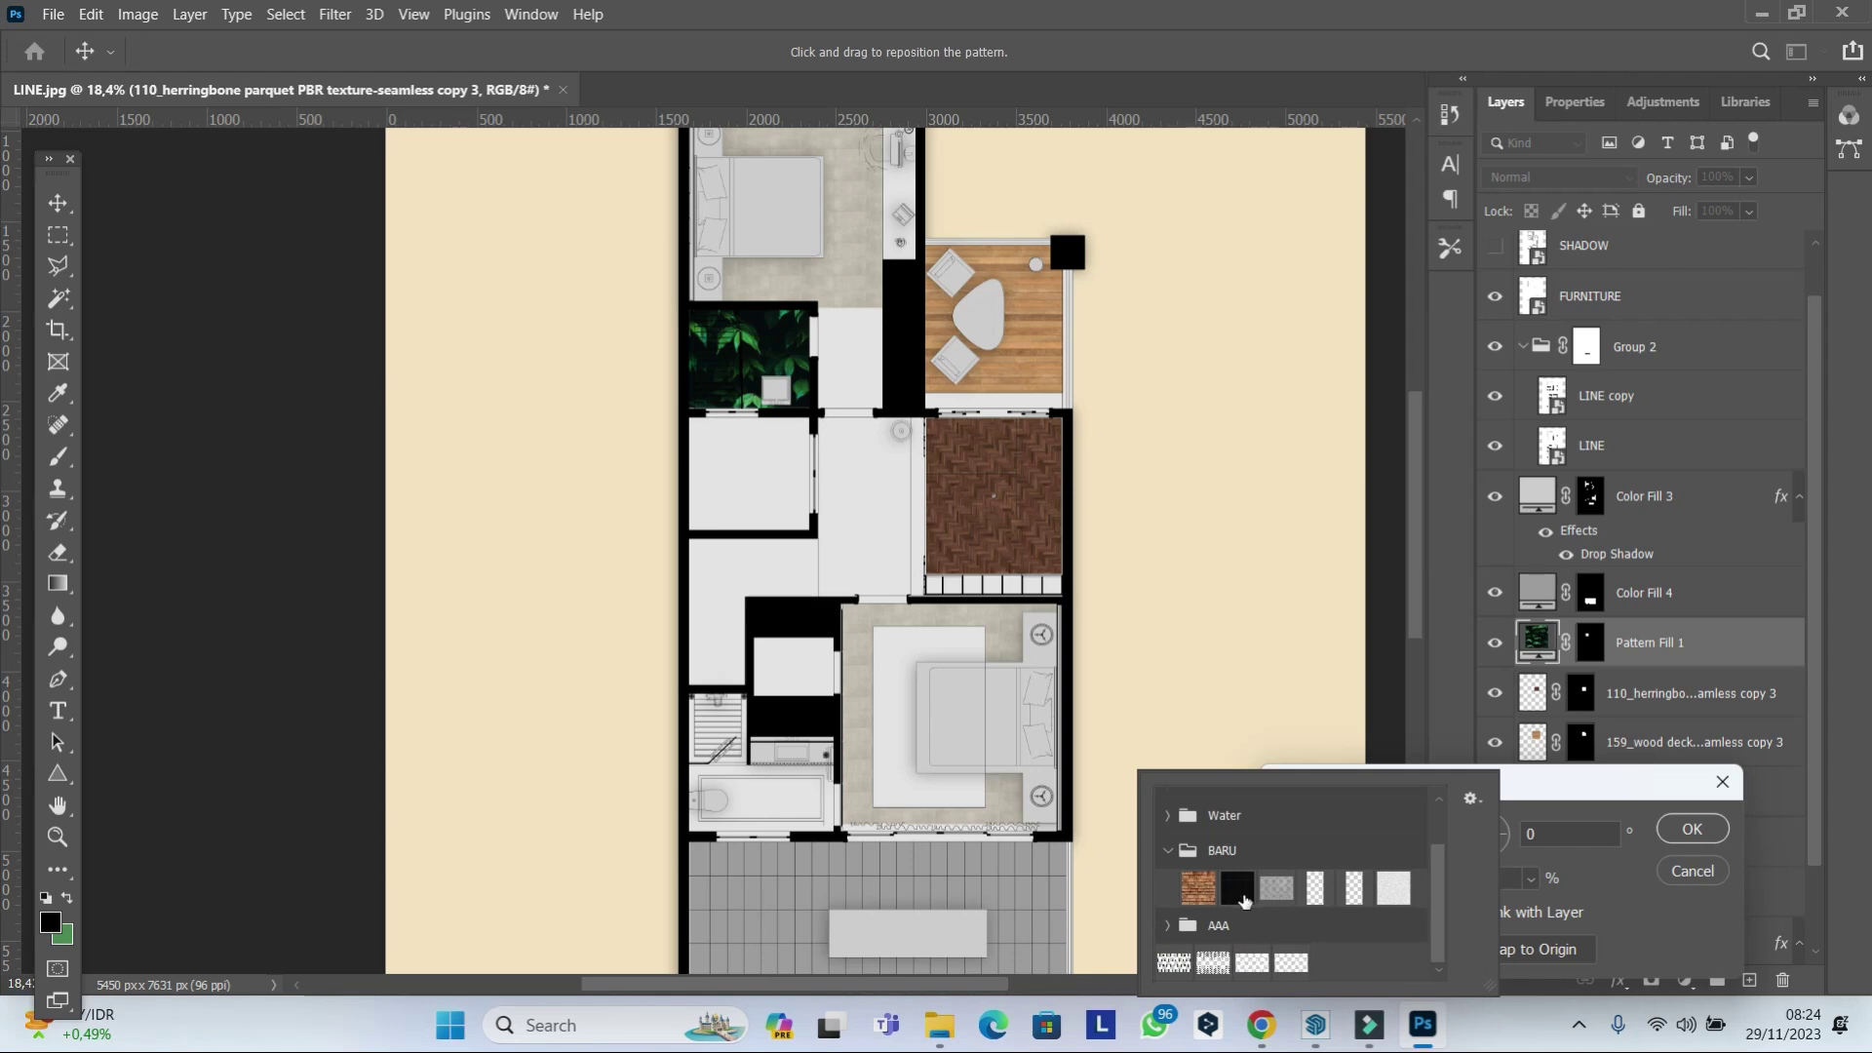
pyautogui.scroll(-1, 1309, 960)
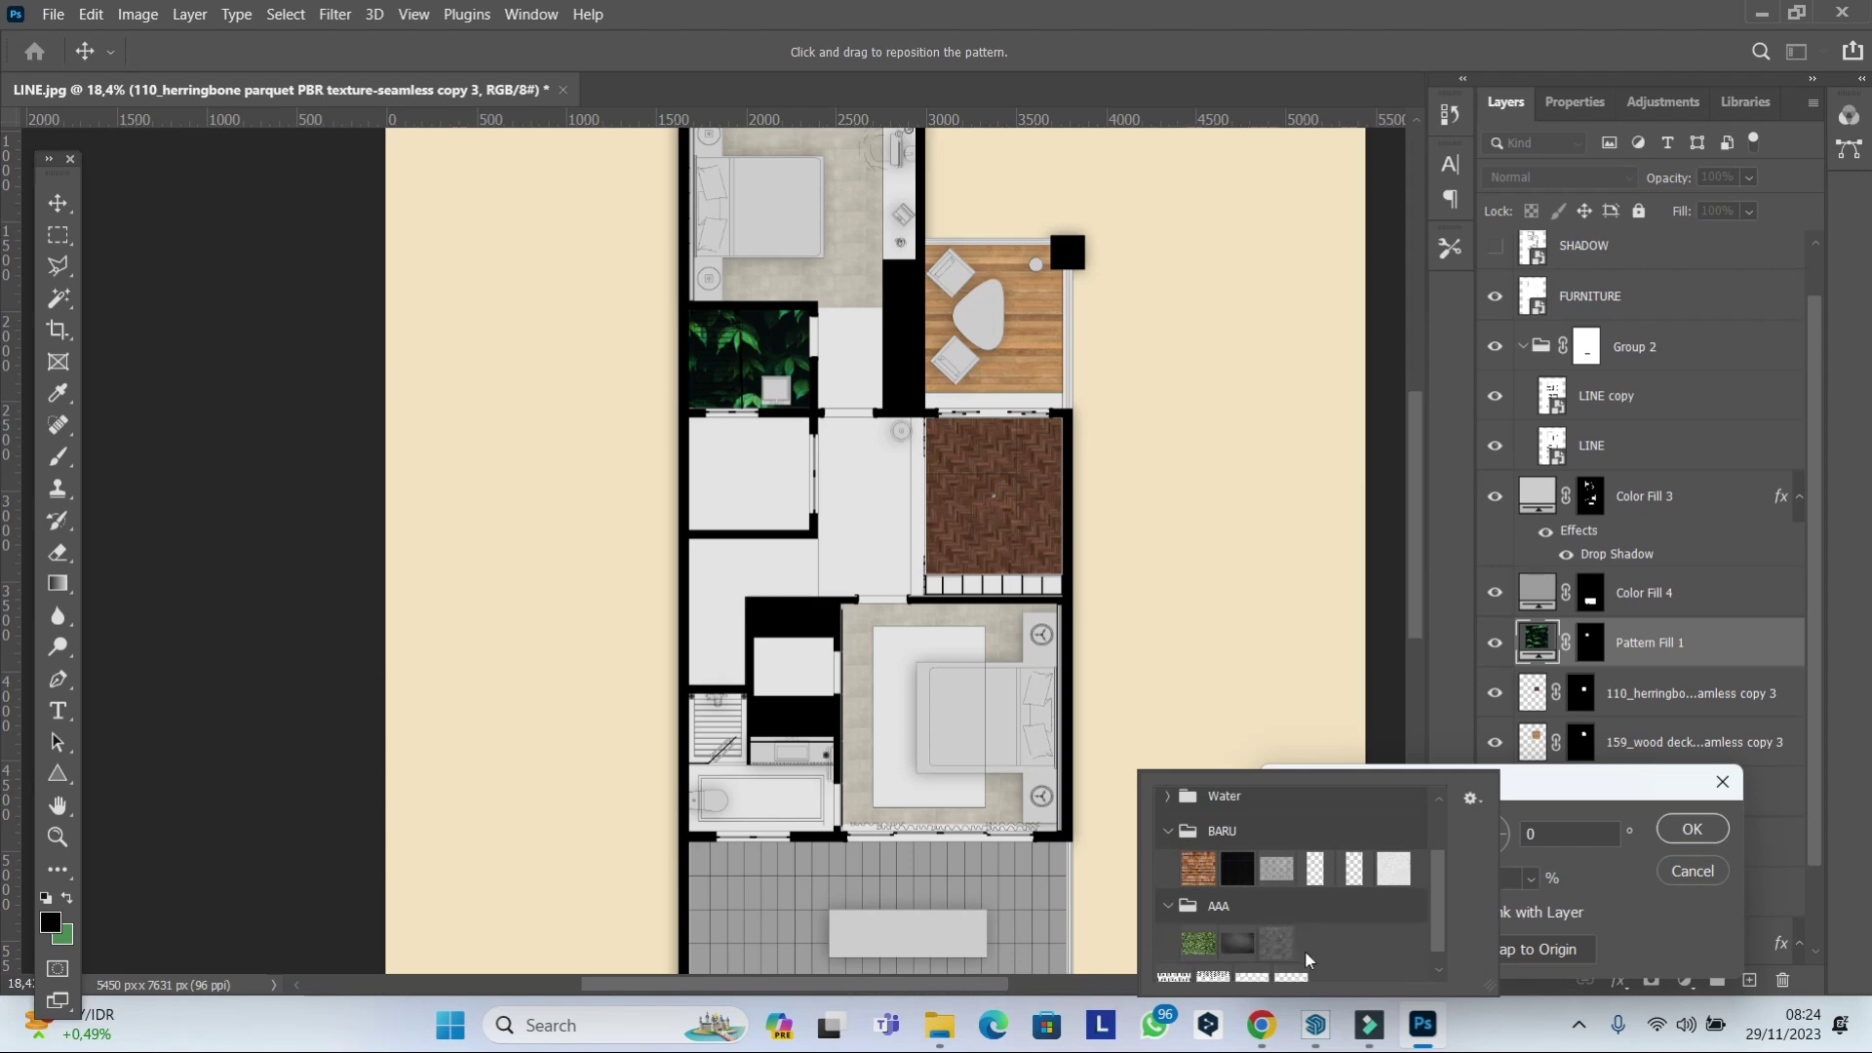
pyautogui.click(1389, 868)
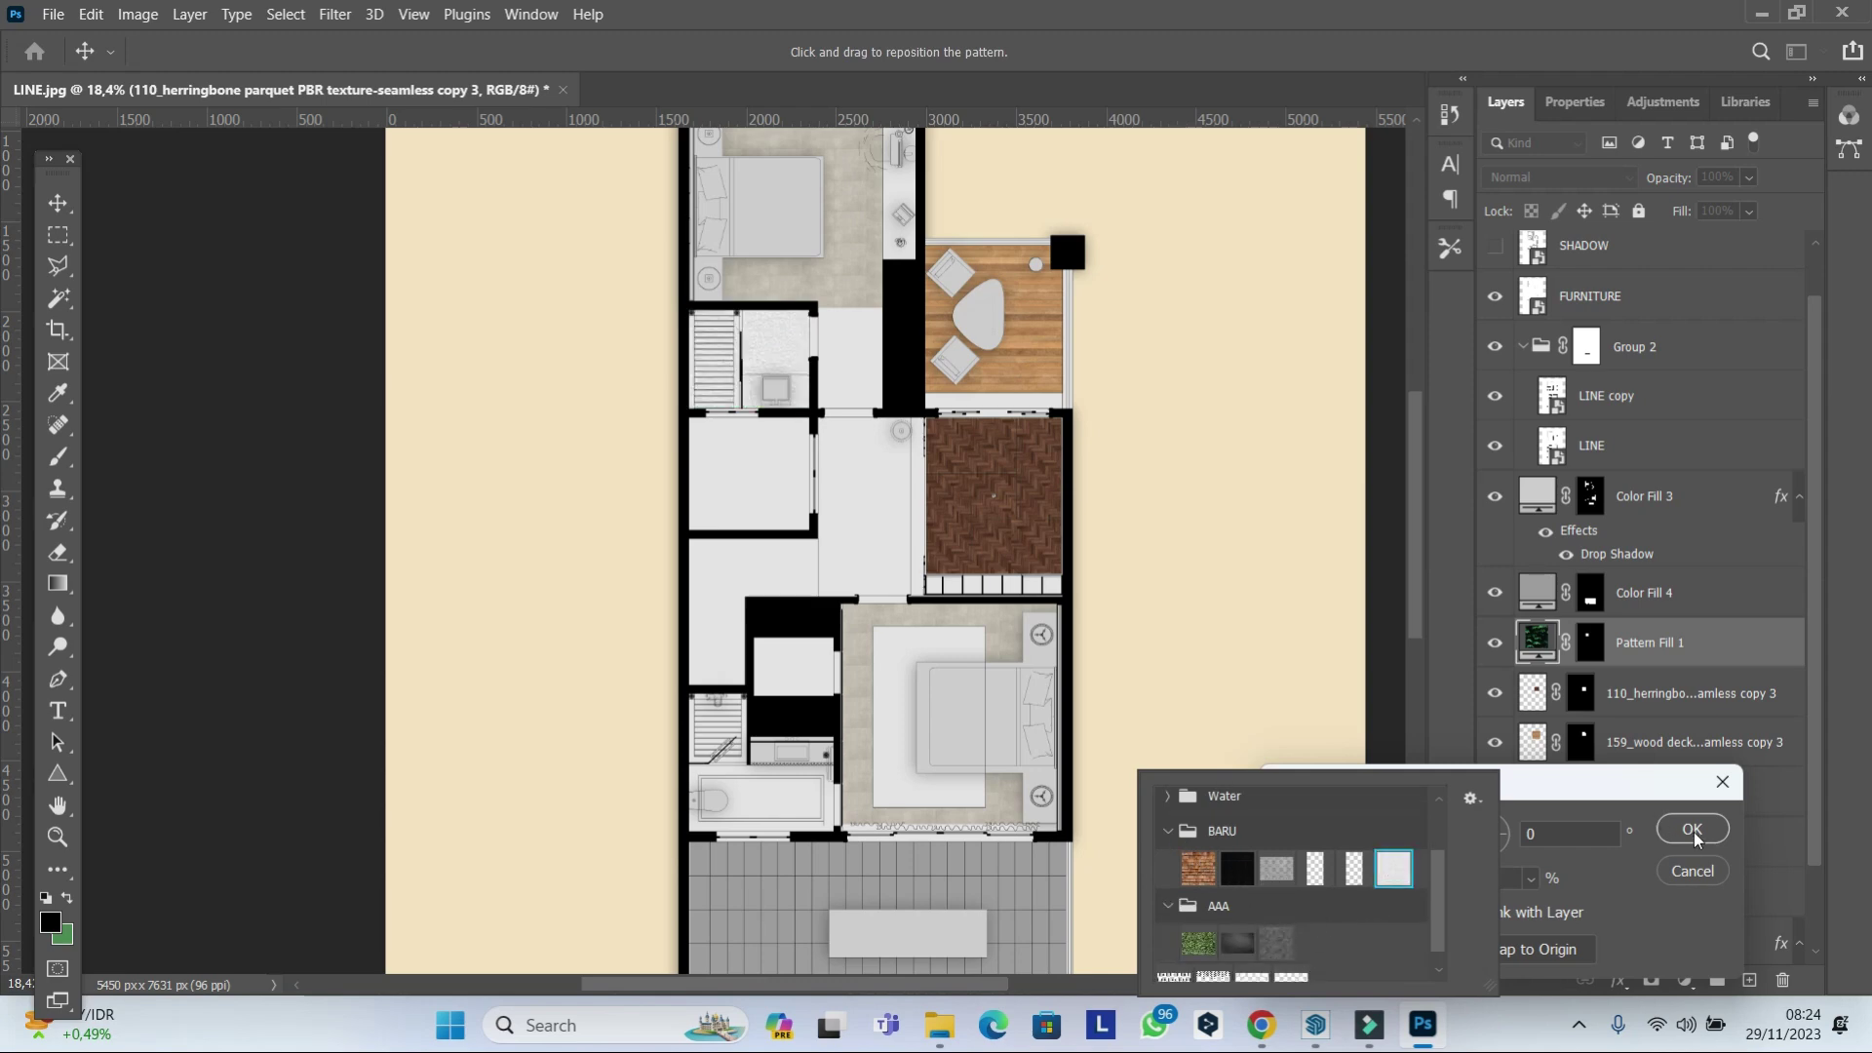
pyautogui.click(1524, 881)
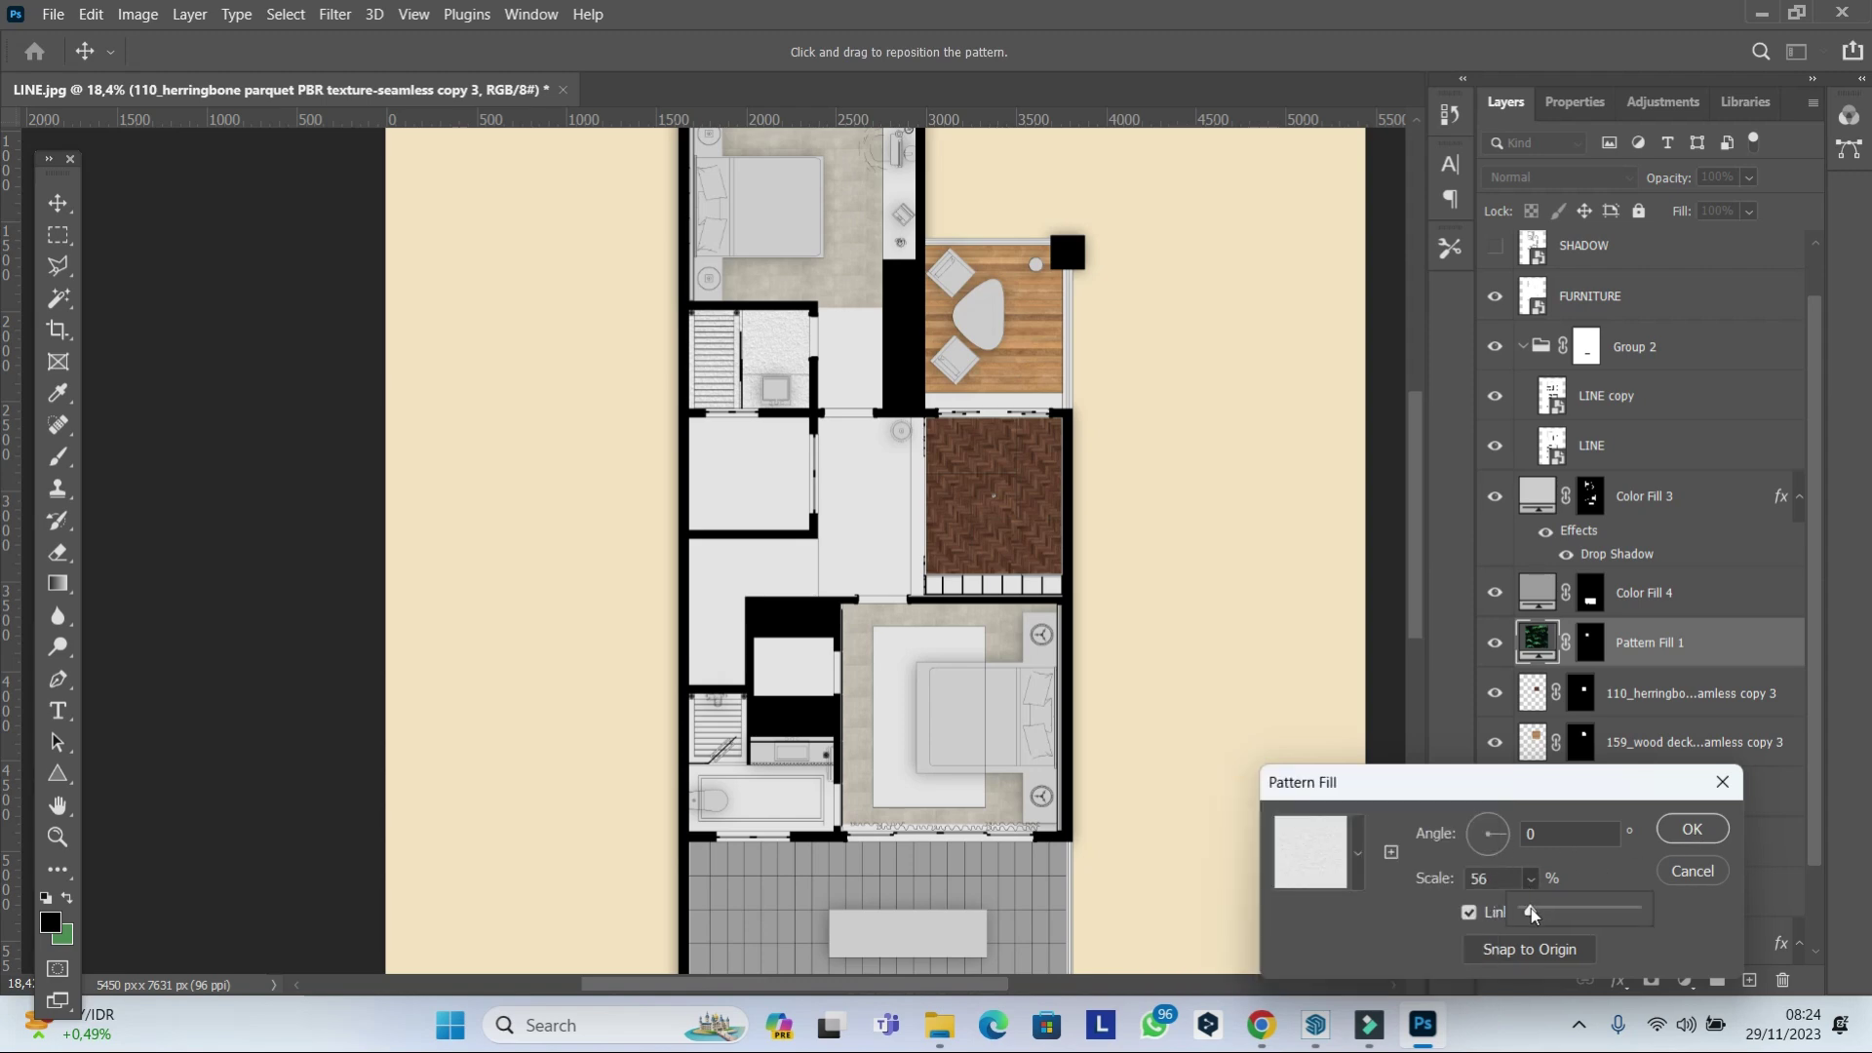
pyautogui.click(1691, 828)
pyautogui.scroll(-1, 938, 561)
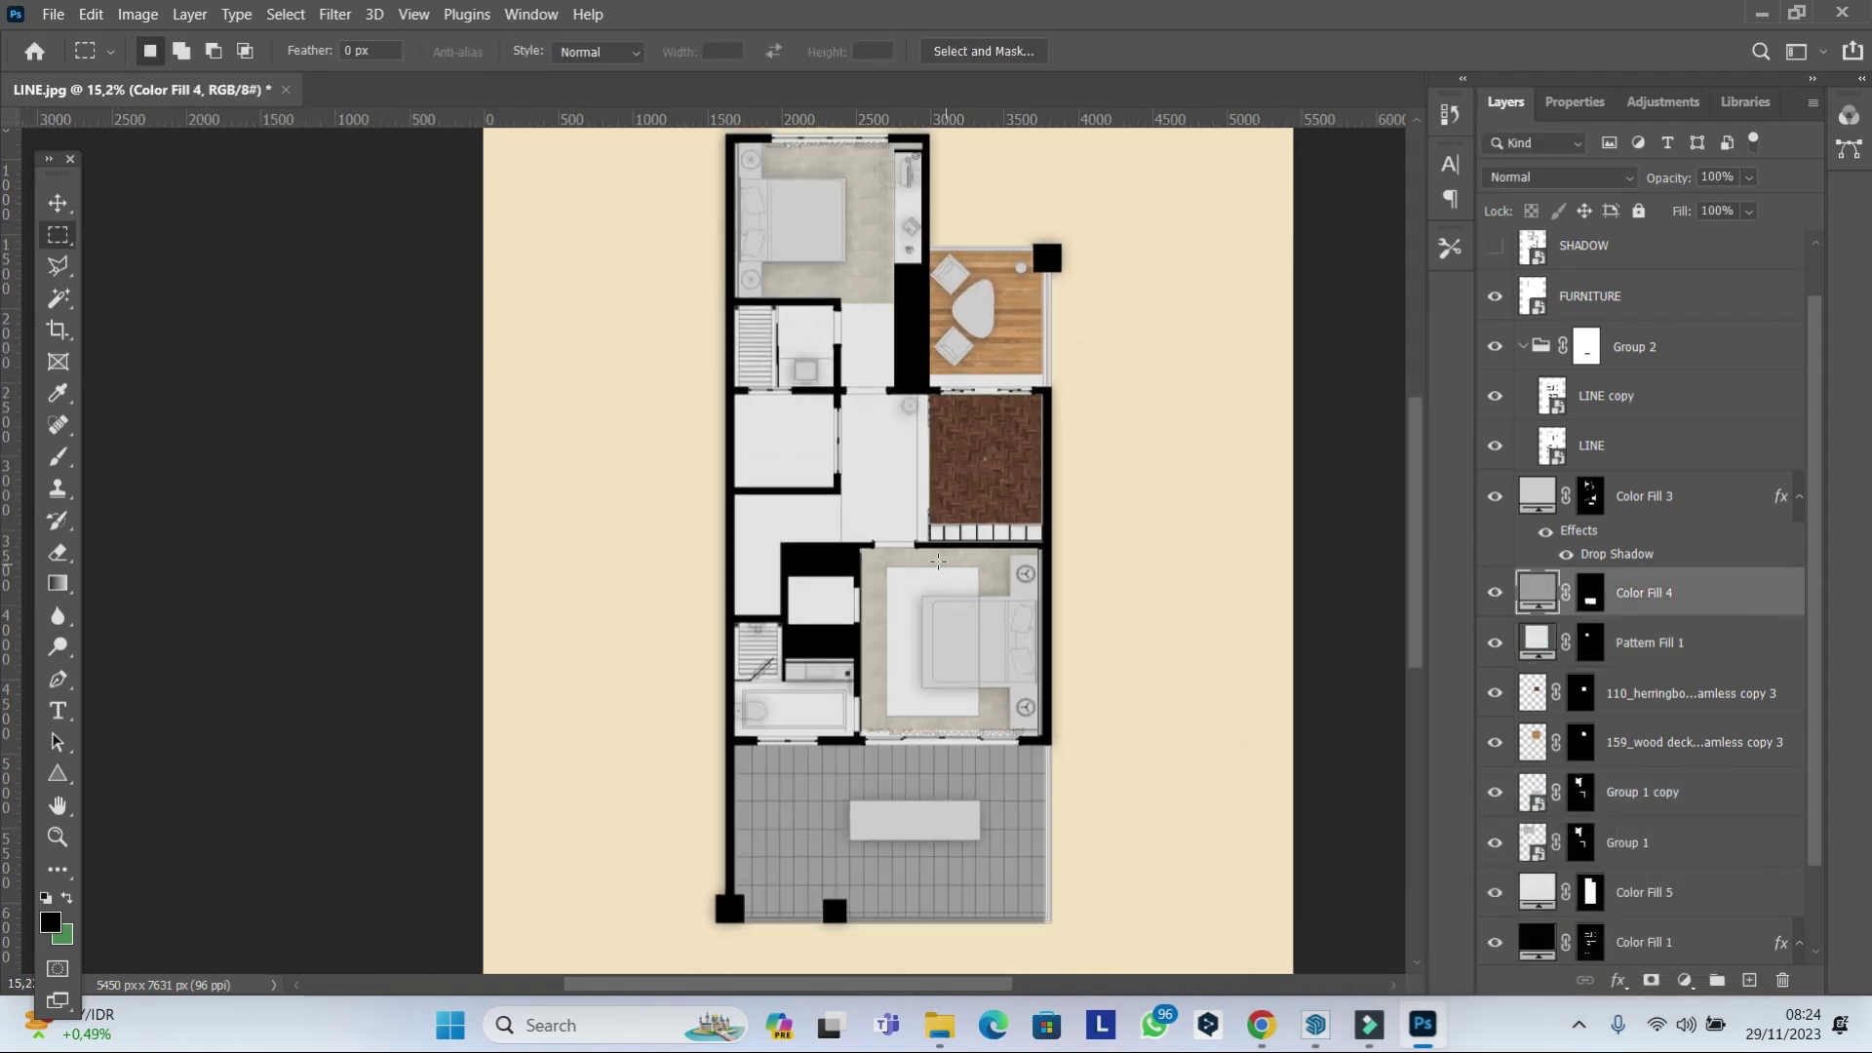
pyautogui.scroll(4, 782, 376)
pyautogui.click(58, 680)
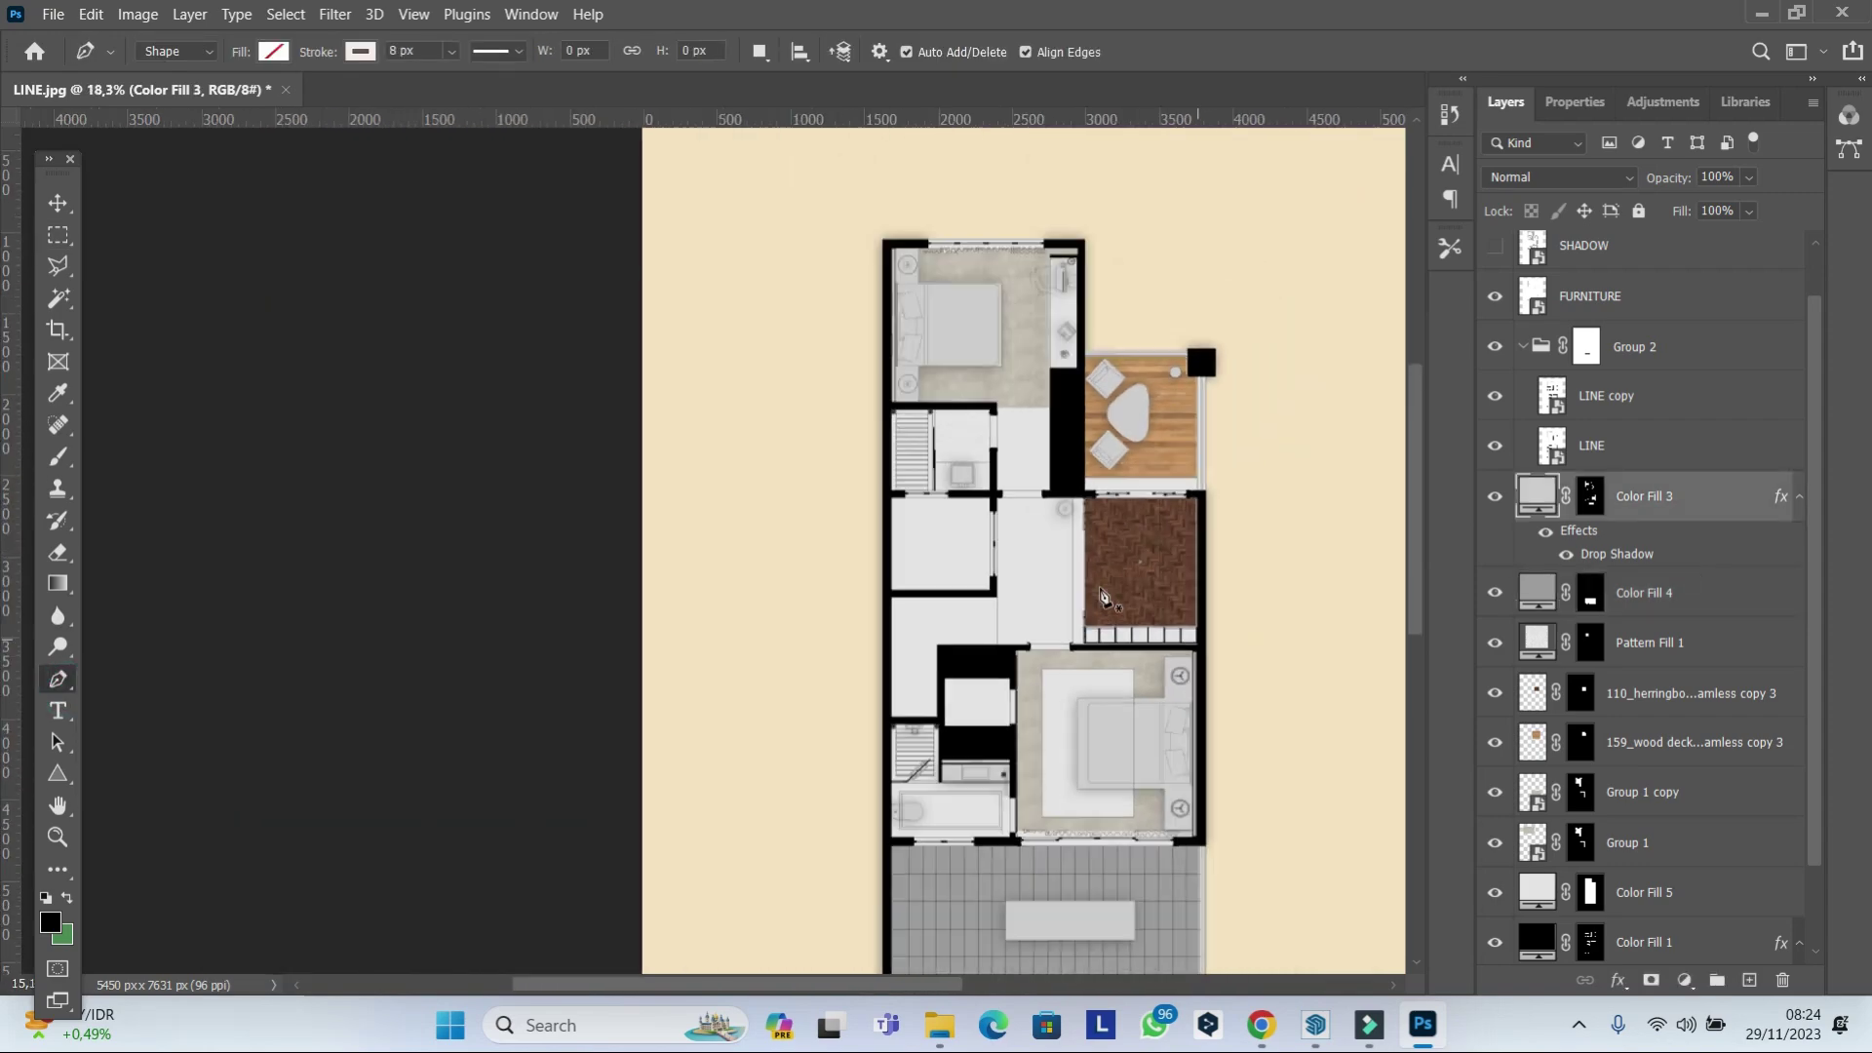
pyautogui.scroll(-2, 658, 616)
pyautogui.scroll(4, 658, 616)
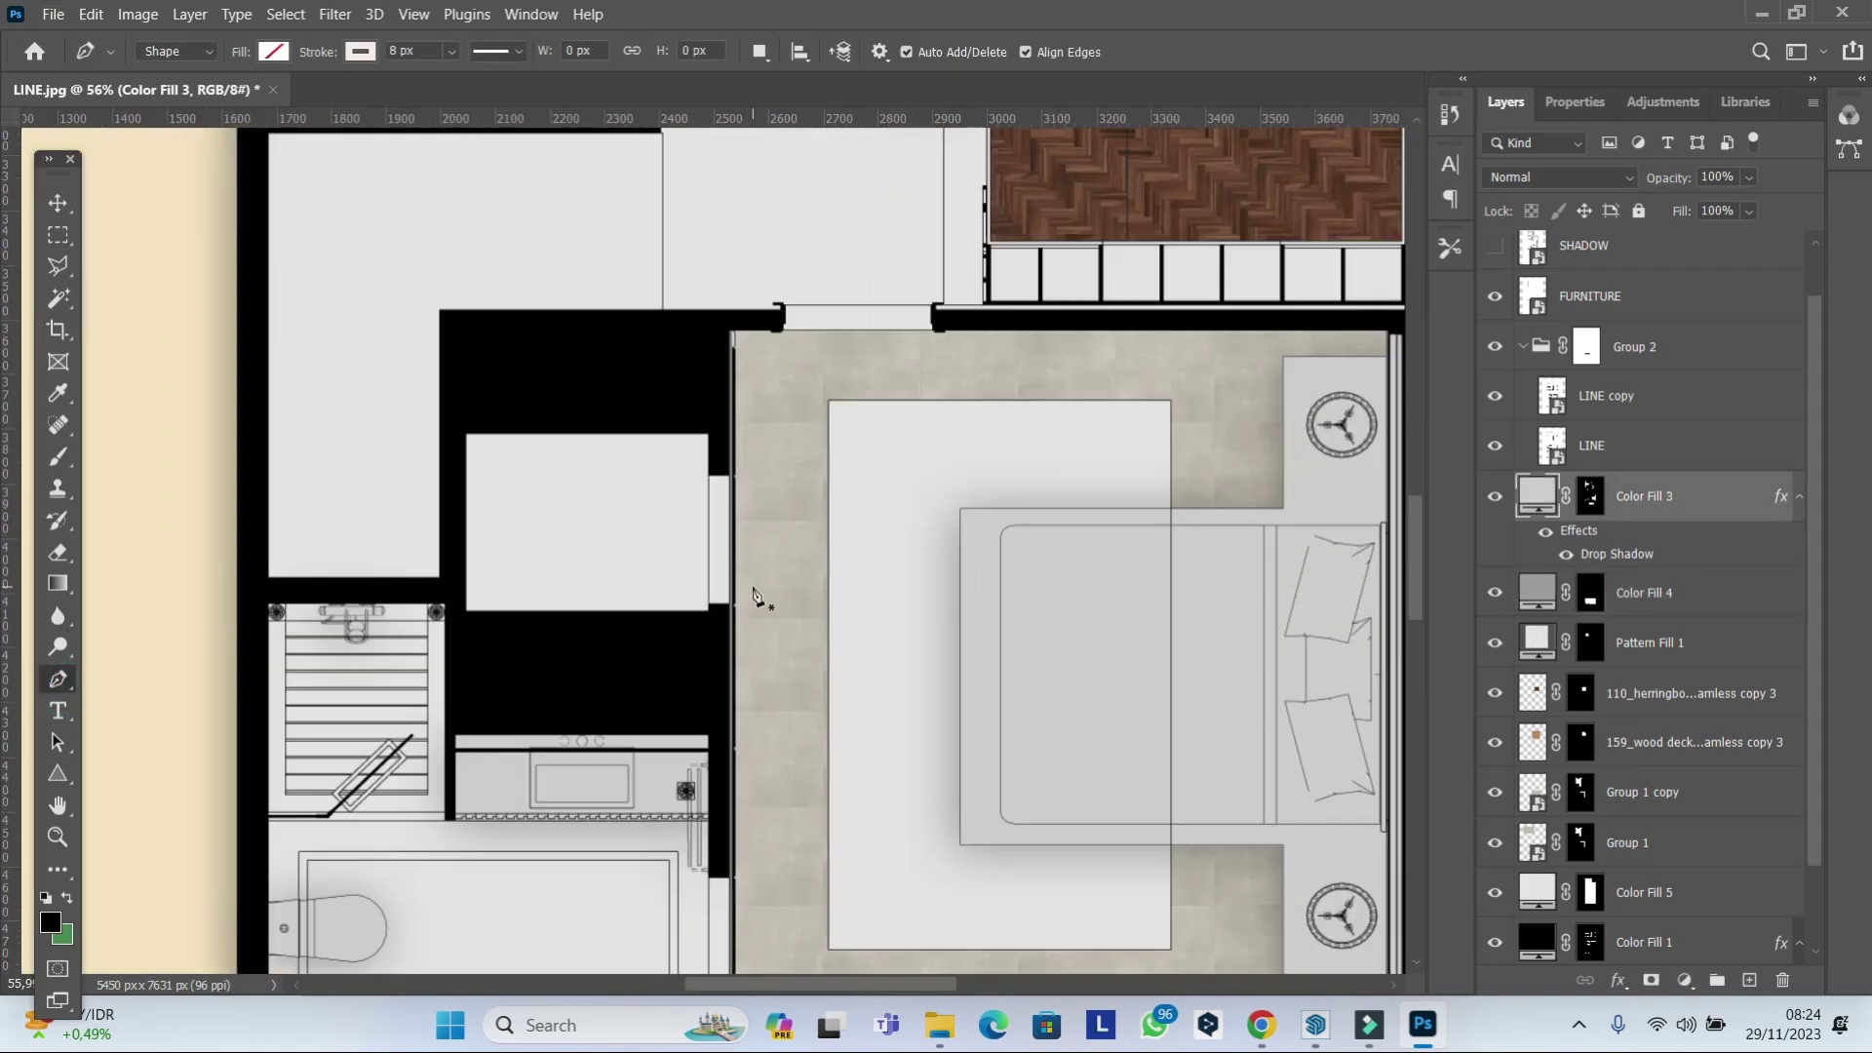
pyautogui.scroll(-2, 756, 596)
pyautogui.scroll(-1, 757, 597)
pyautogui.scroll(-1, 757, 597)
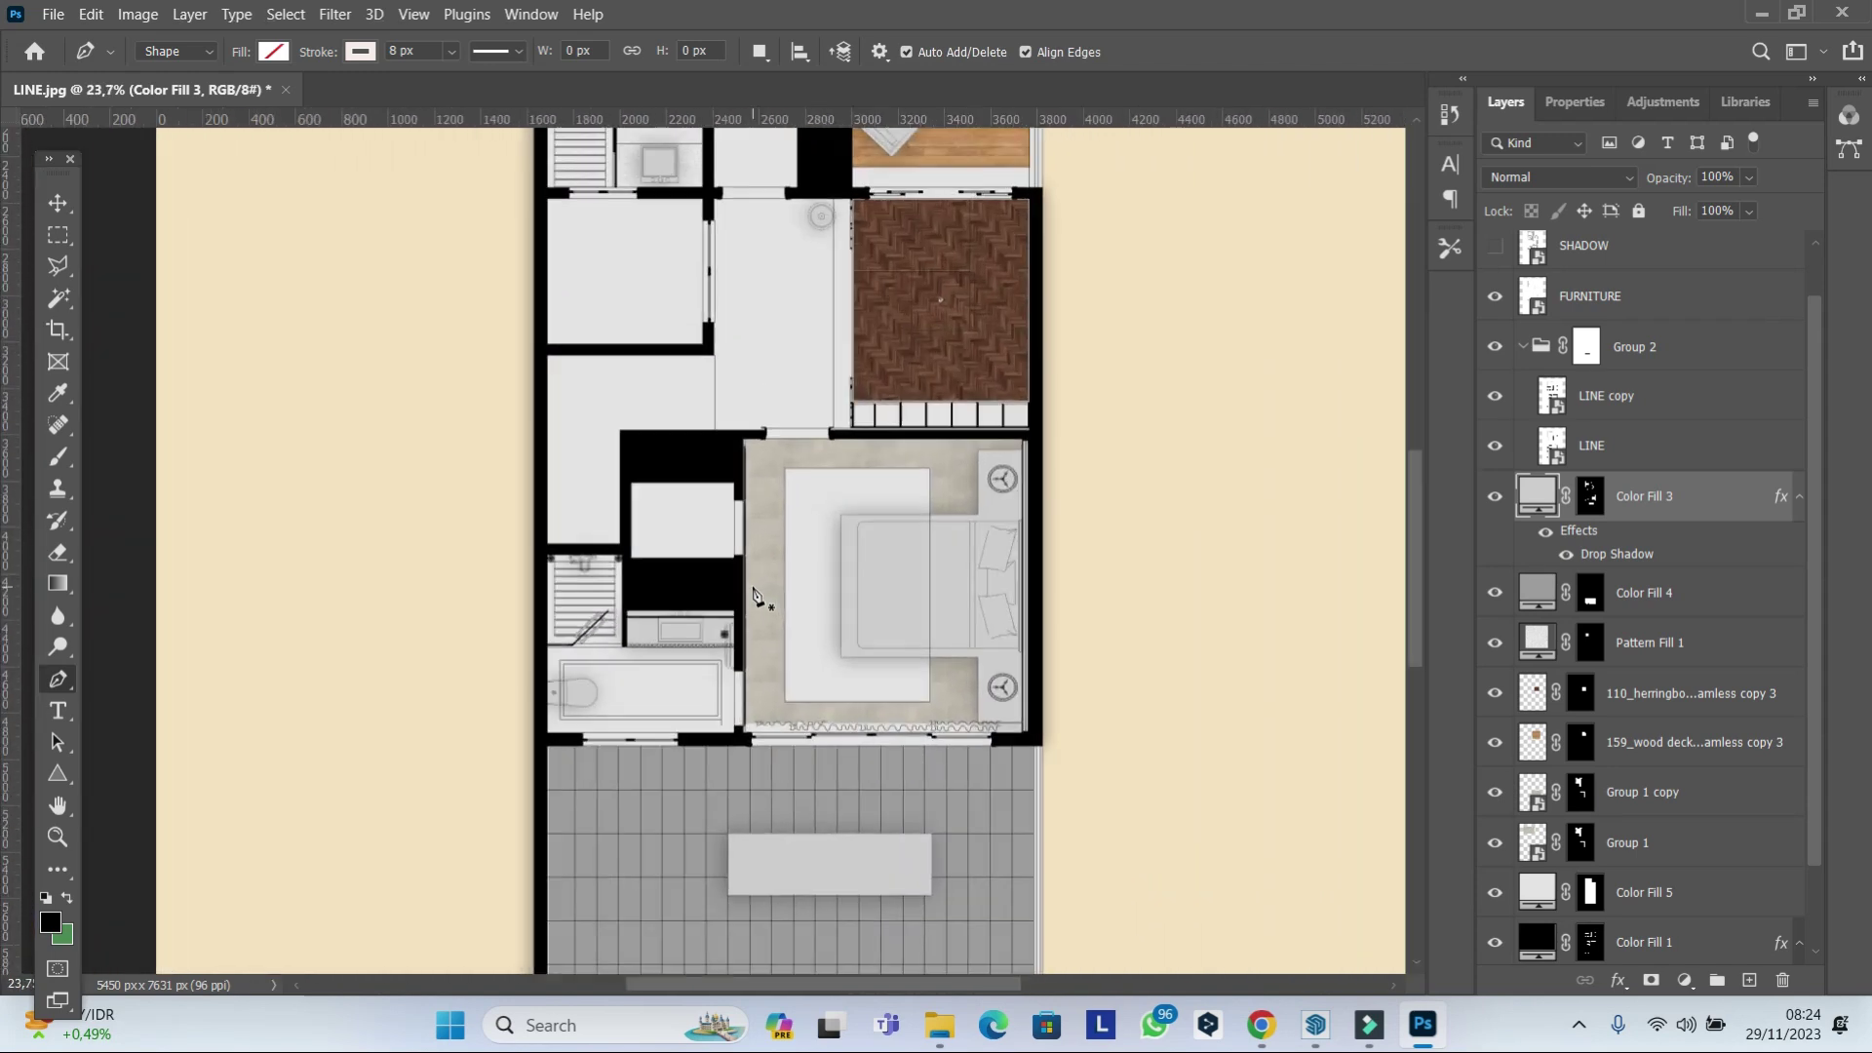
pyautogui.scroll(1, 756, 596)
pyautogui.scroll(2, 756, 596)
pyautogui.press('m')
pyautogui.hotkey('ctrl', '+')
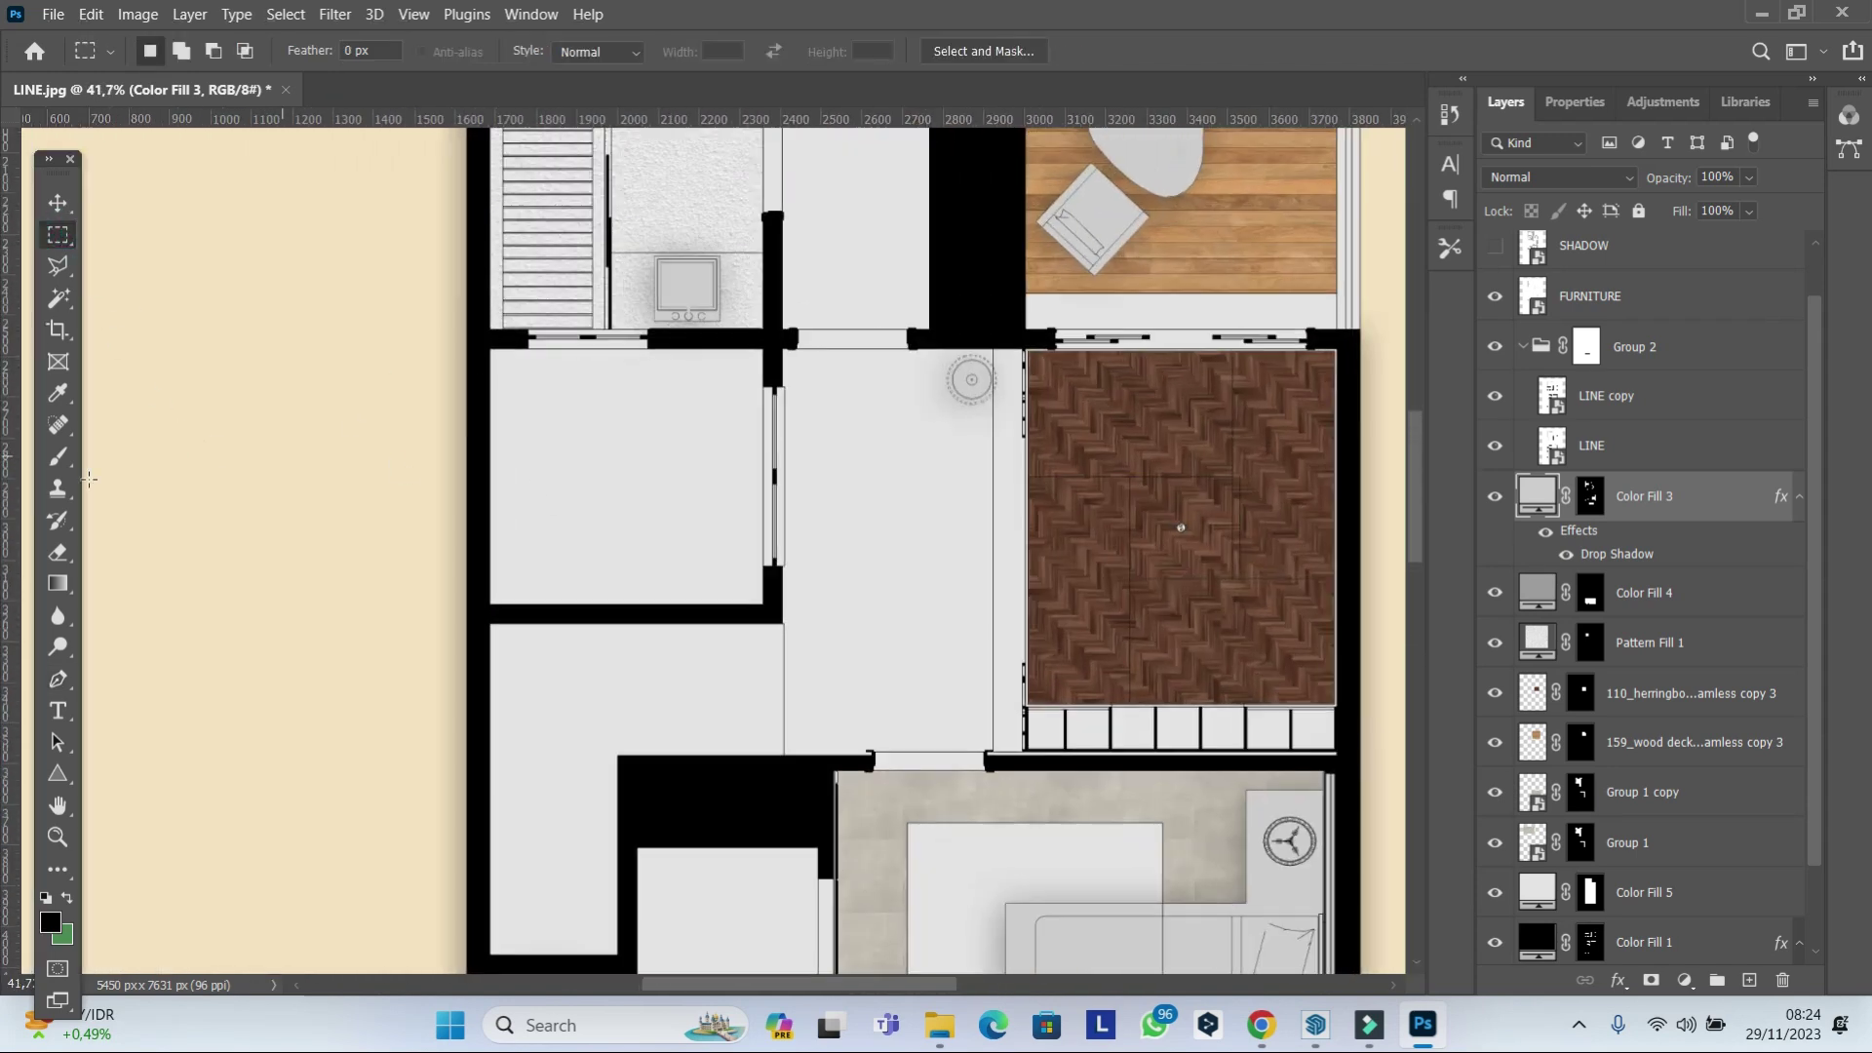
pyautogui.scroll(-4, 676, 541)
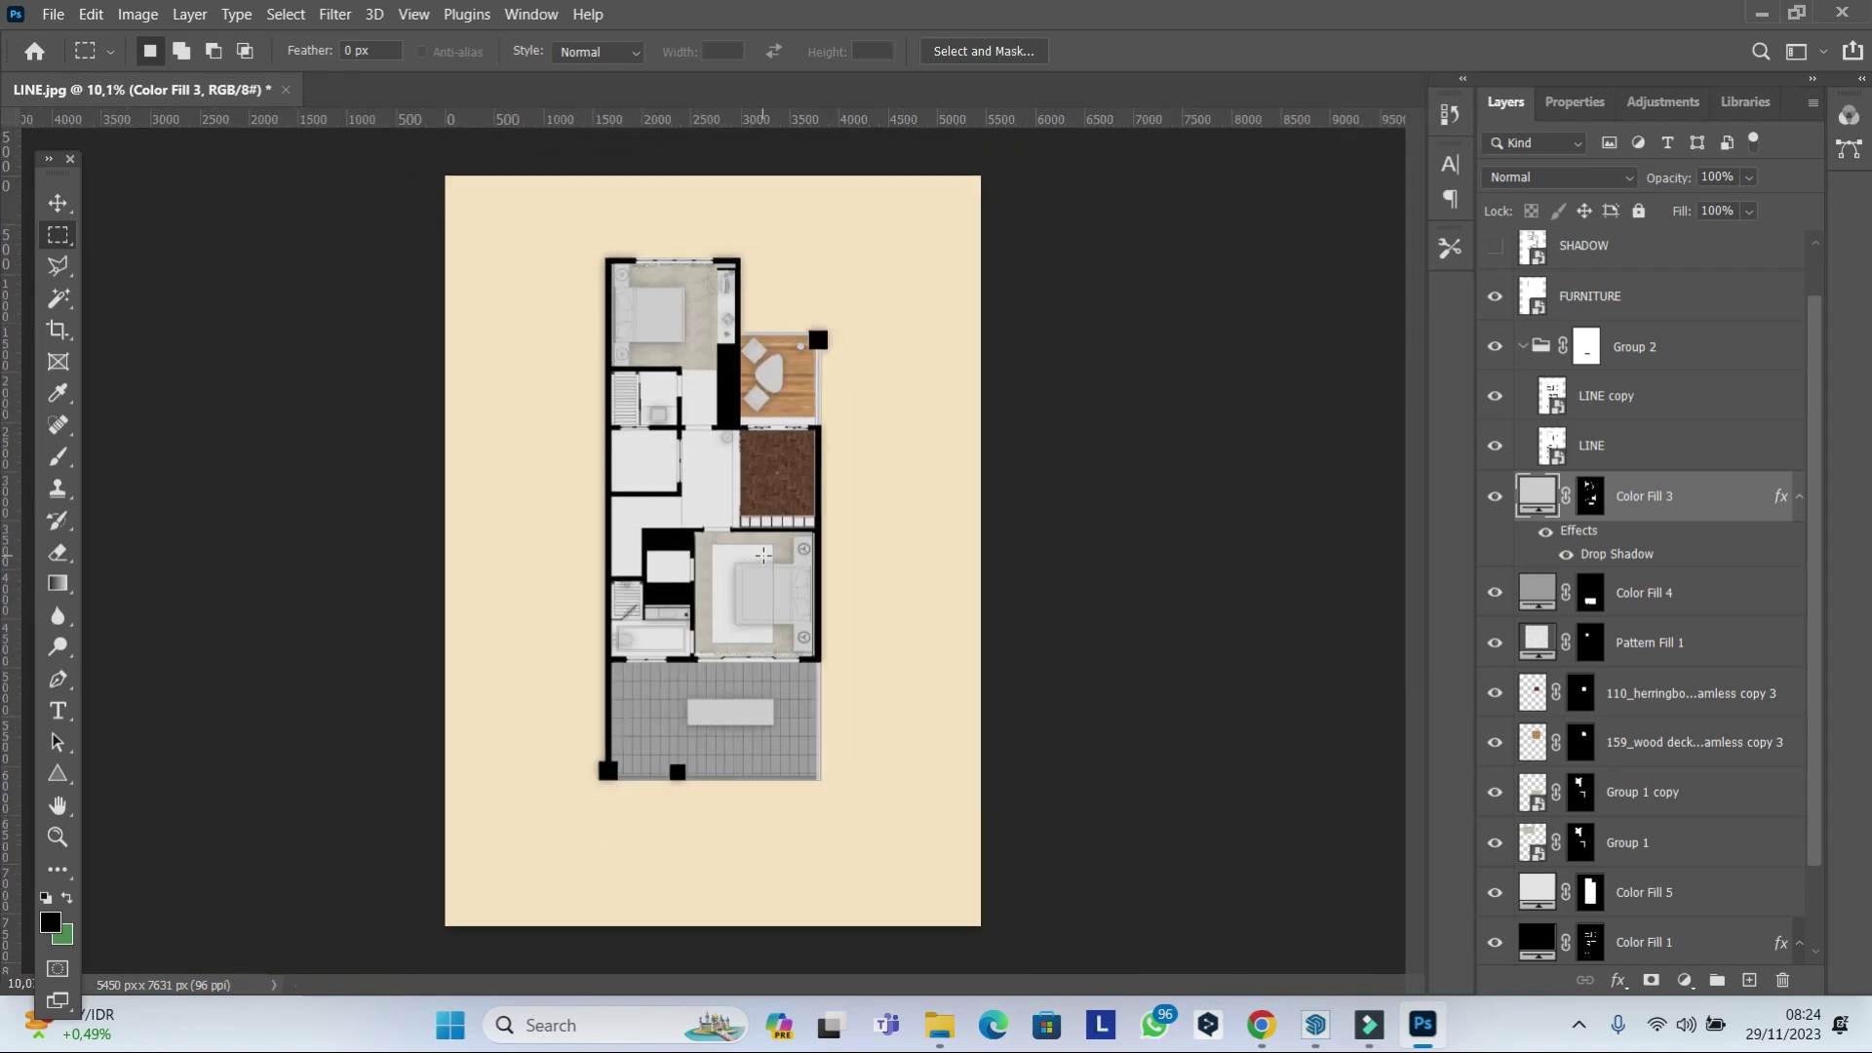
# Group the four floor texture layers and give the group an inner shadow (43%, 28 px distance, 8 px size).
pyautogui.scroll(-1, 1560, 566)
pyautogui.moveTo(1657, 593); pyautogui.dragTo(1684, 741)
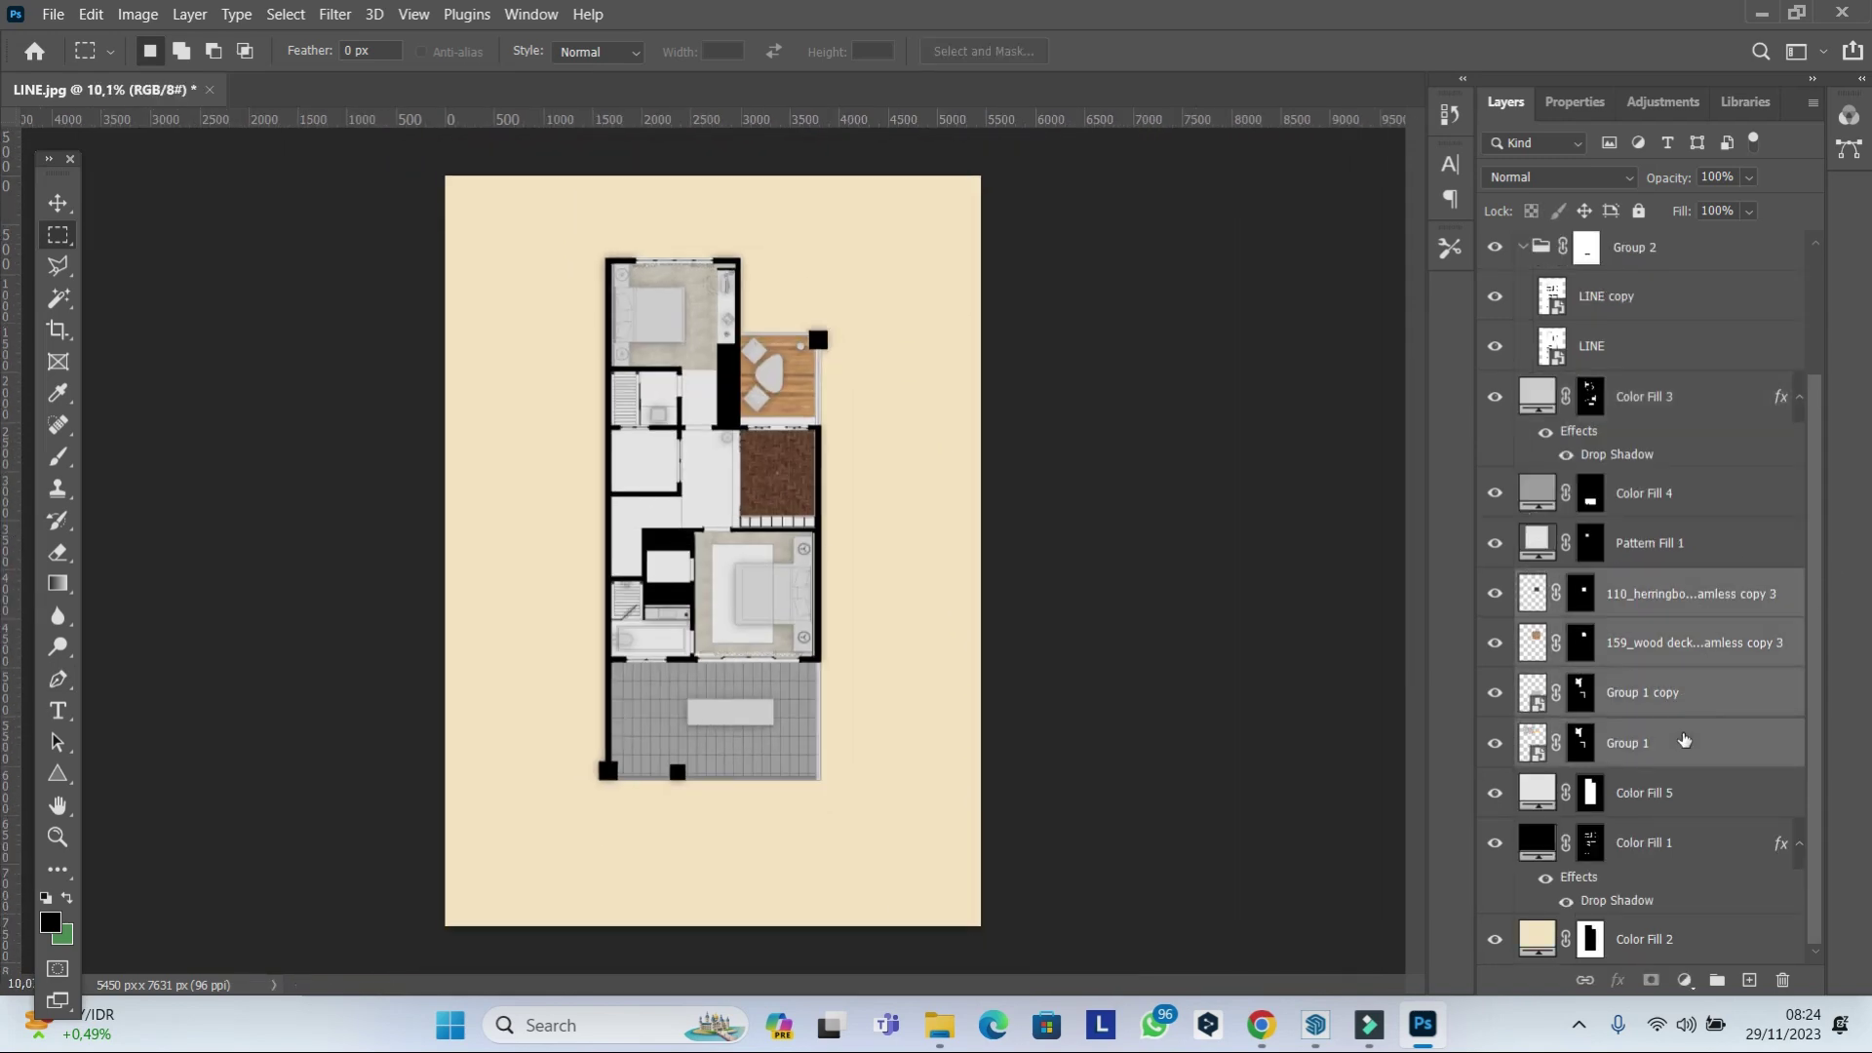
pyautogui.hotkey('ctrl', 'g')
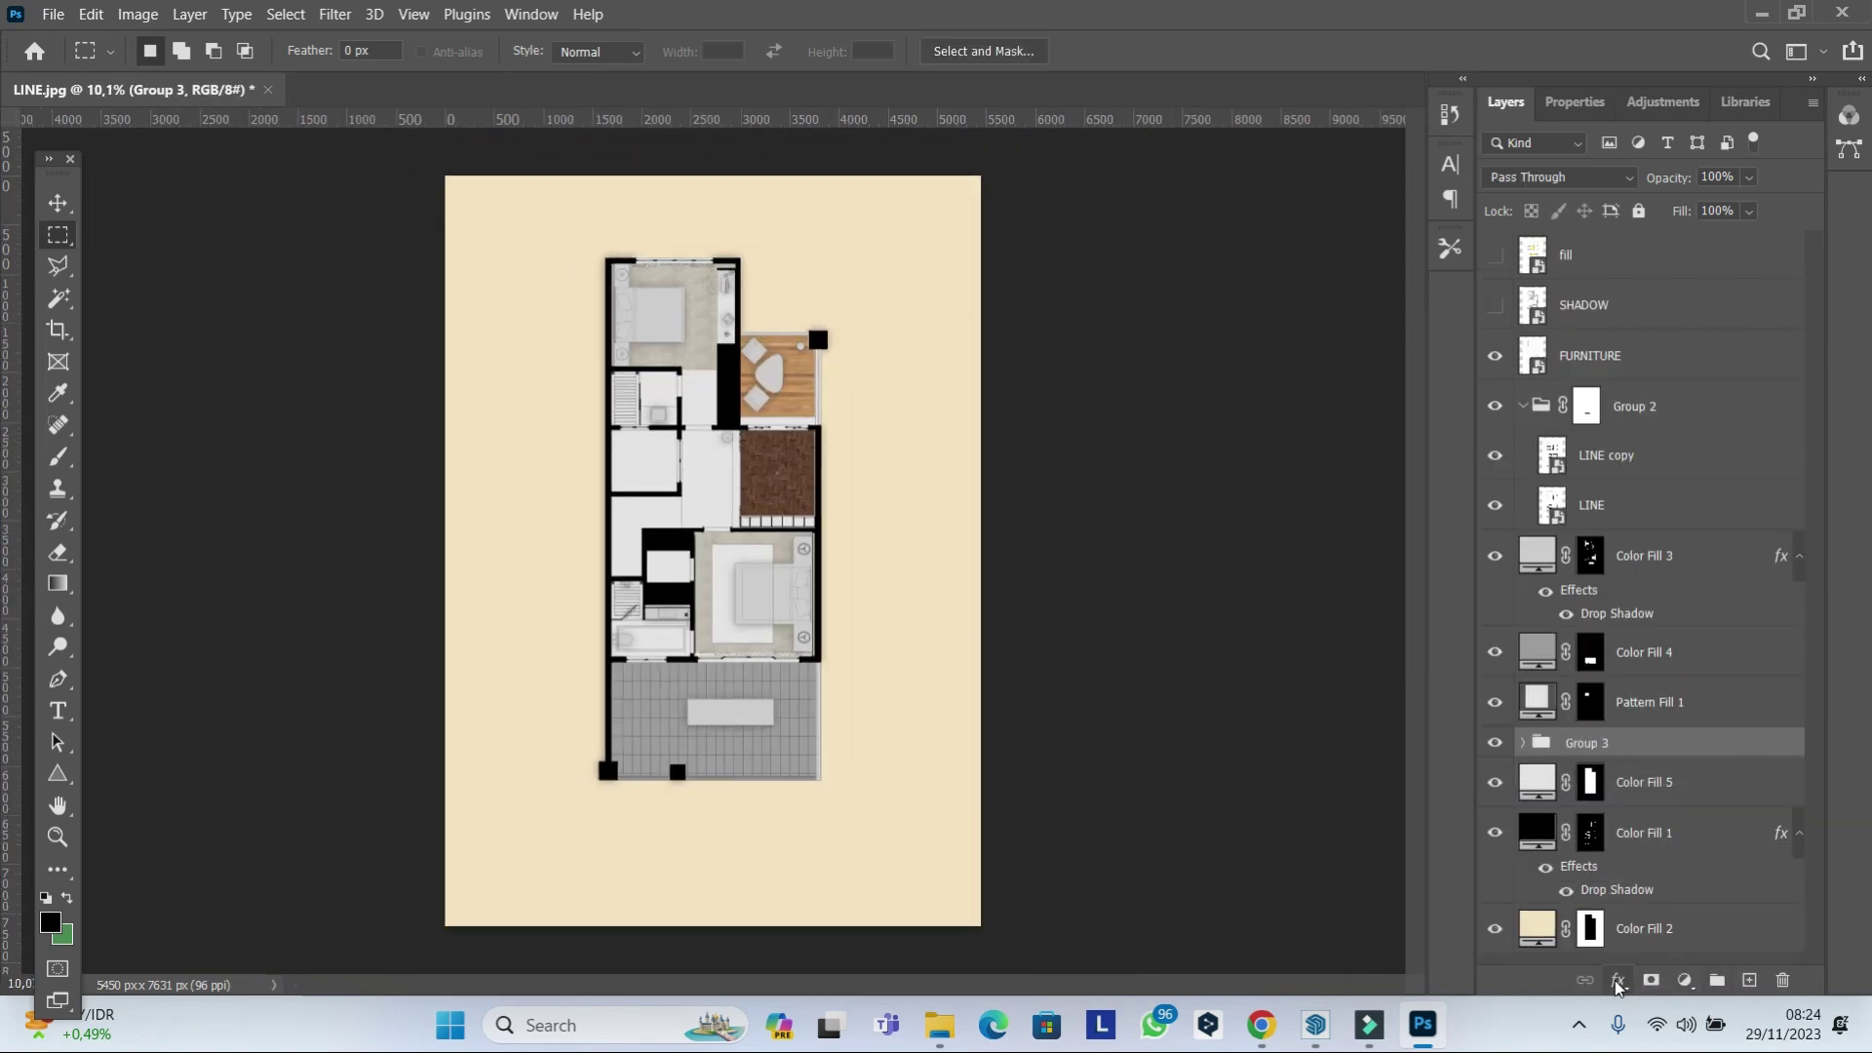
pyautogui.click(1617, 982)
pyautogui.click(1691, 829)
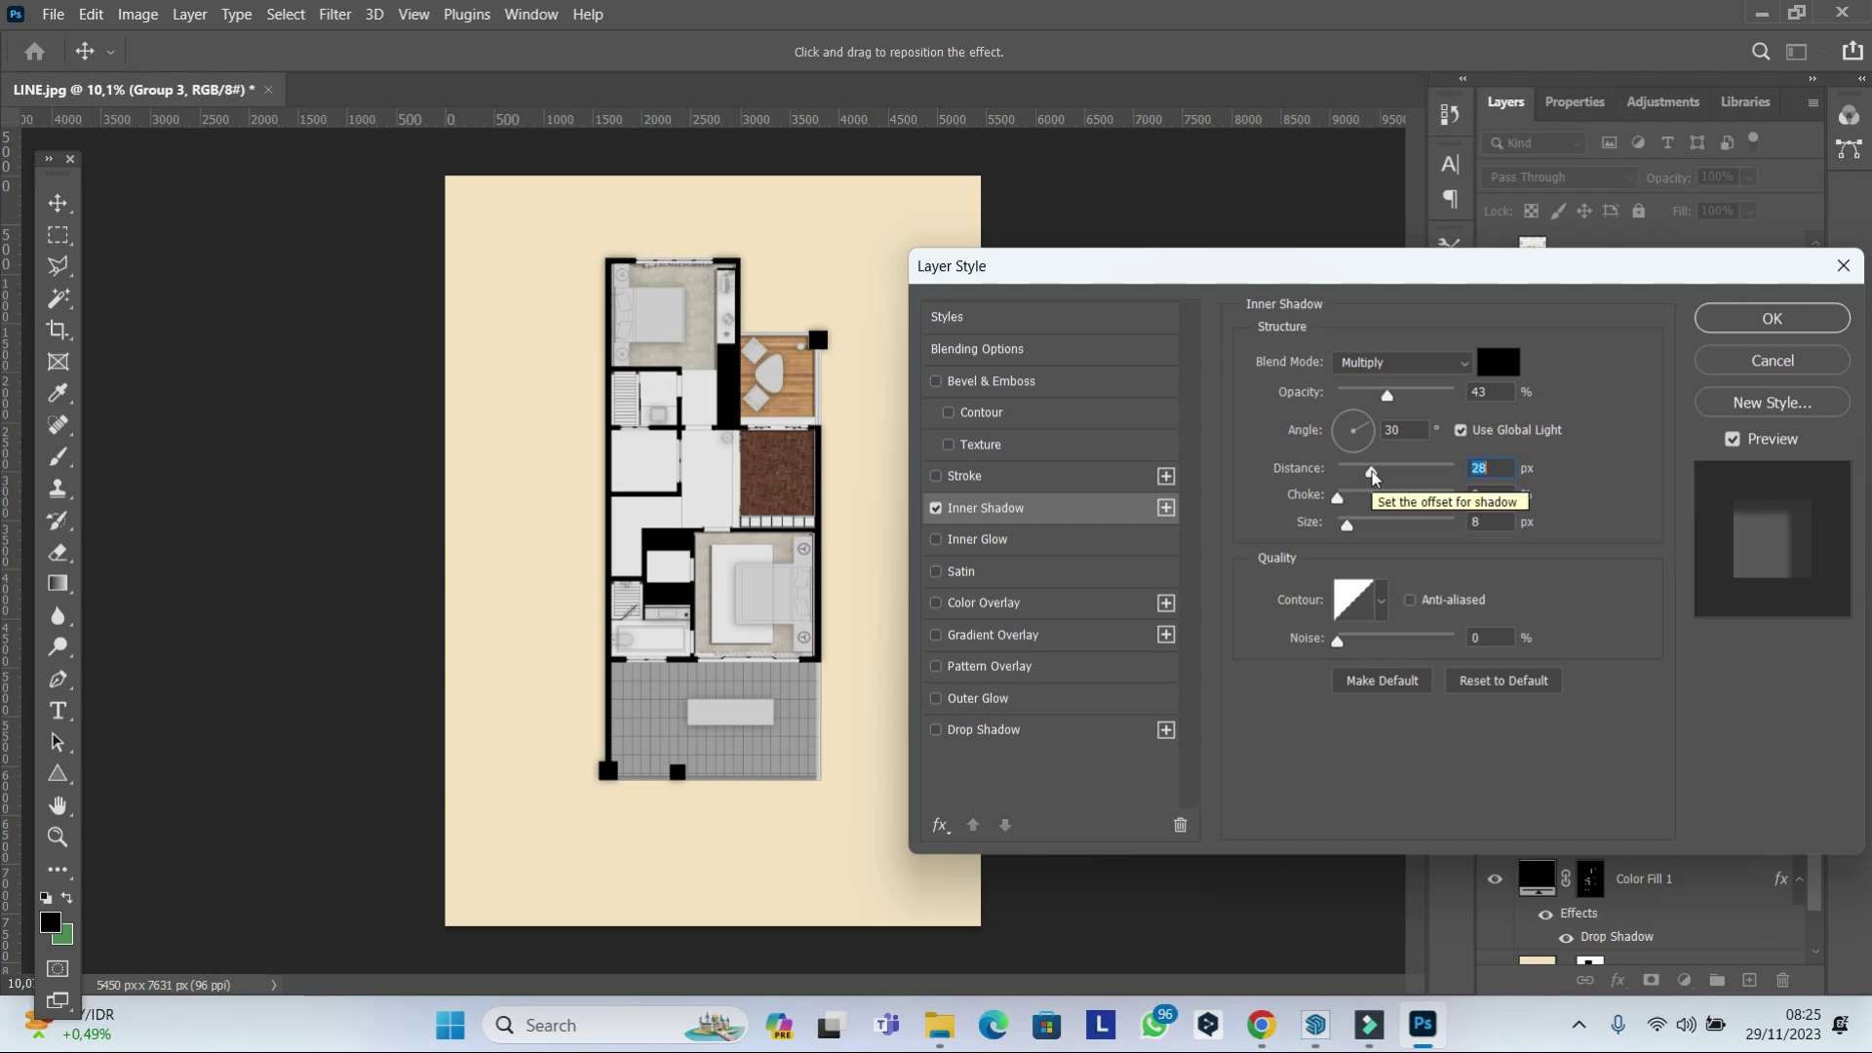
pyautogui.click(1771, 318)
pyautogui.scroll(3, 875, 424)
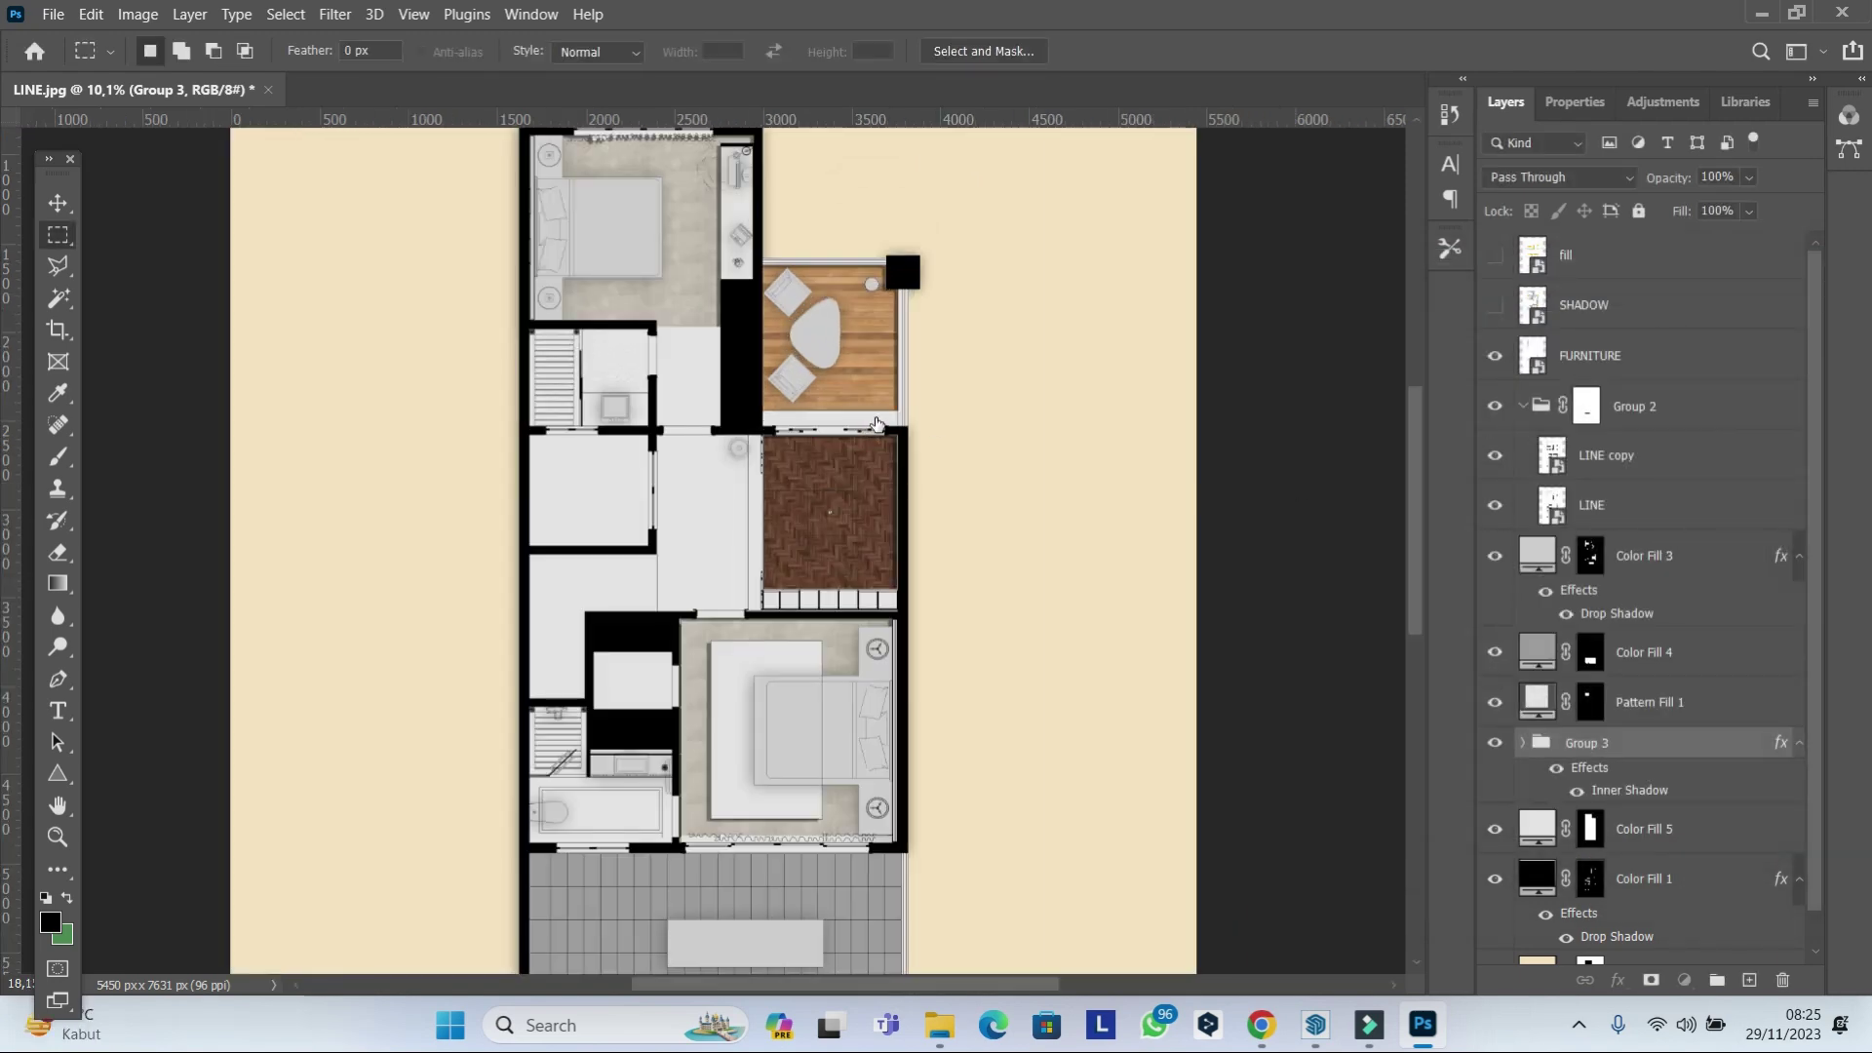
pyautogui.scroll(2, 875, 424)
pyautogui.scroll(-3, 838, 488)
pyautogui.scroll(-2, 838, 488)
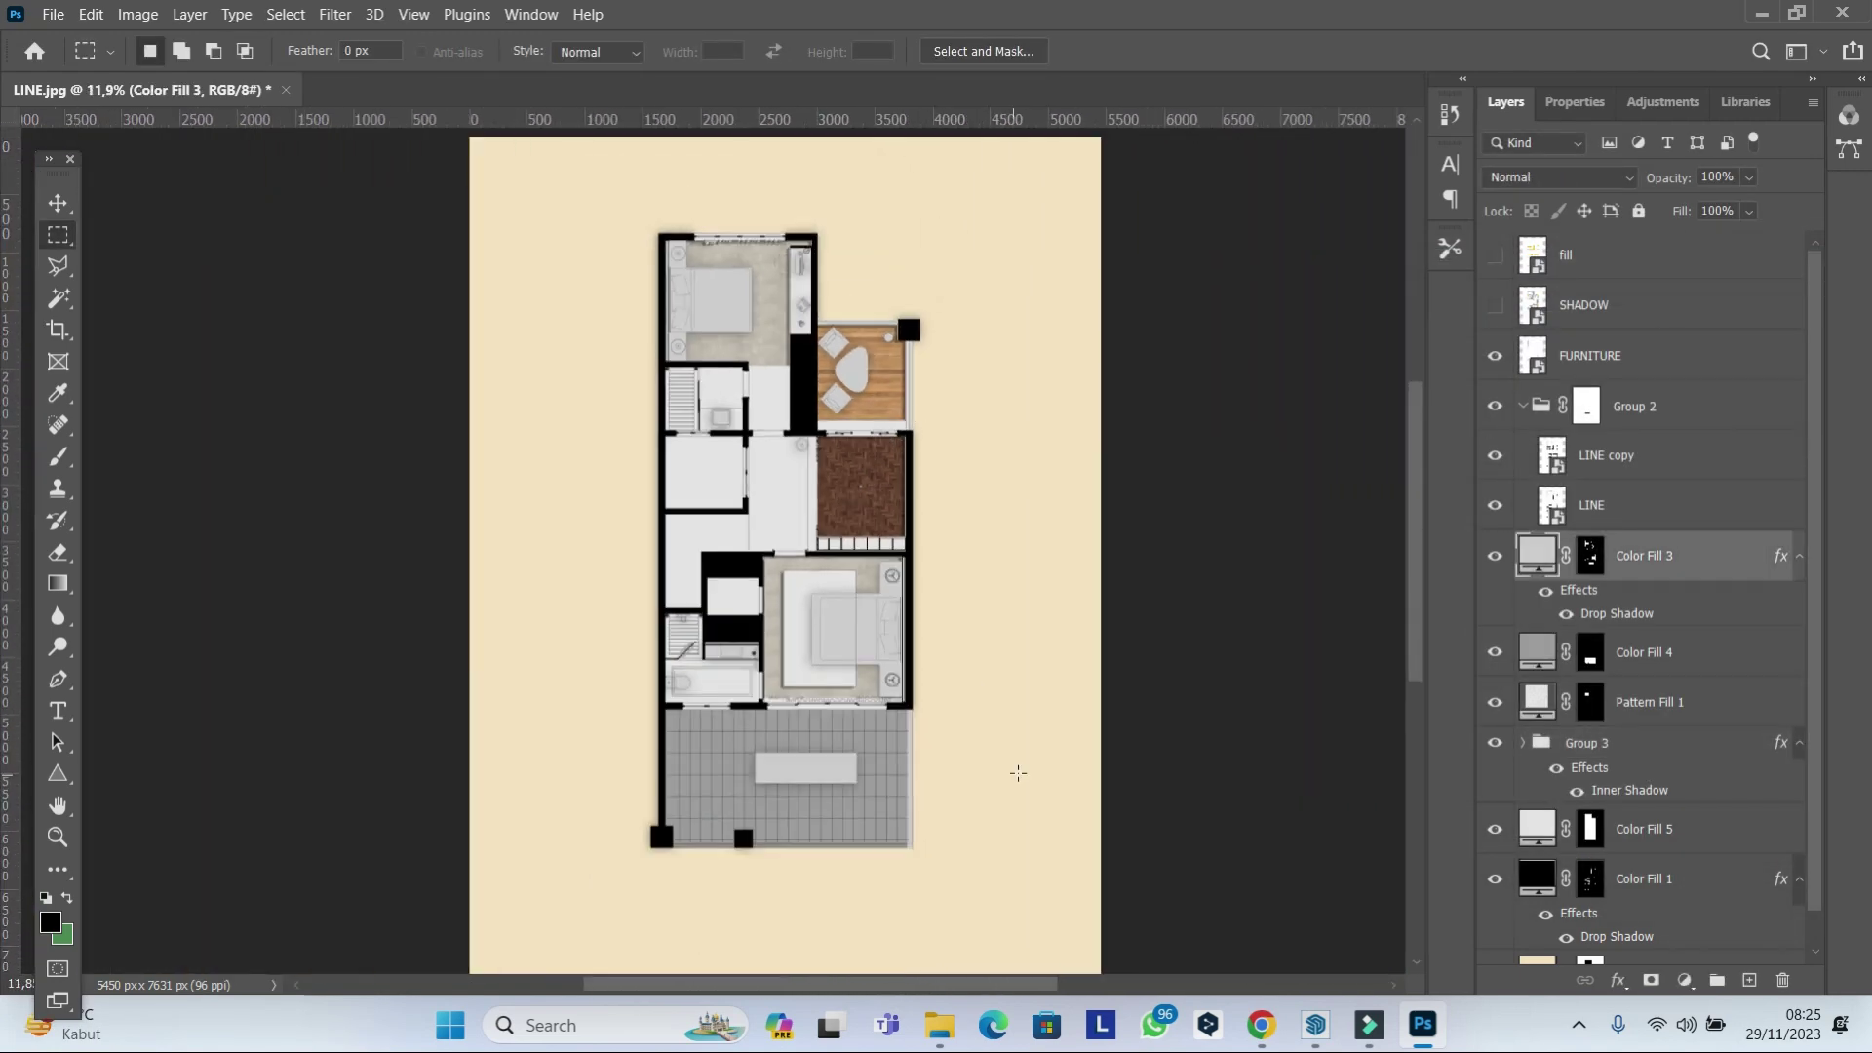
# Drag the tree symbols image from the FLOORPLAN TEXTURE folder onto the plan.
pyautogui.click(943, 1039)
pyautogui.click(159, 78)
pyautogui.click(779, 250)
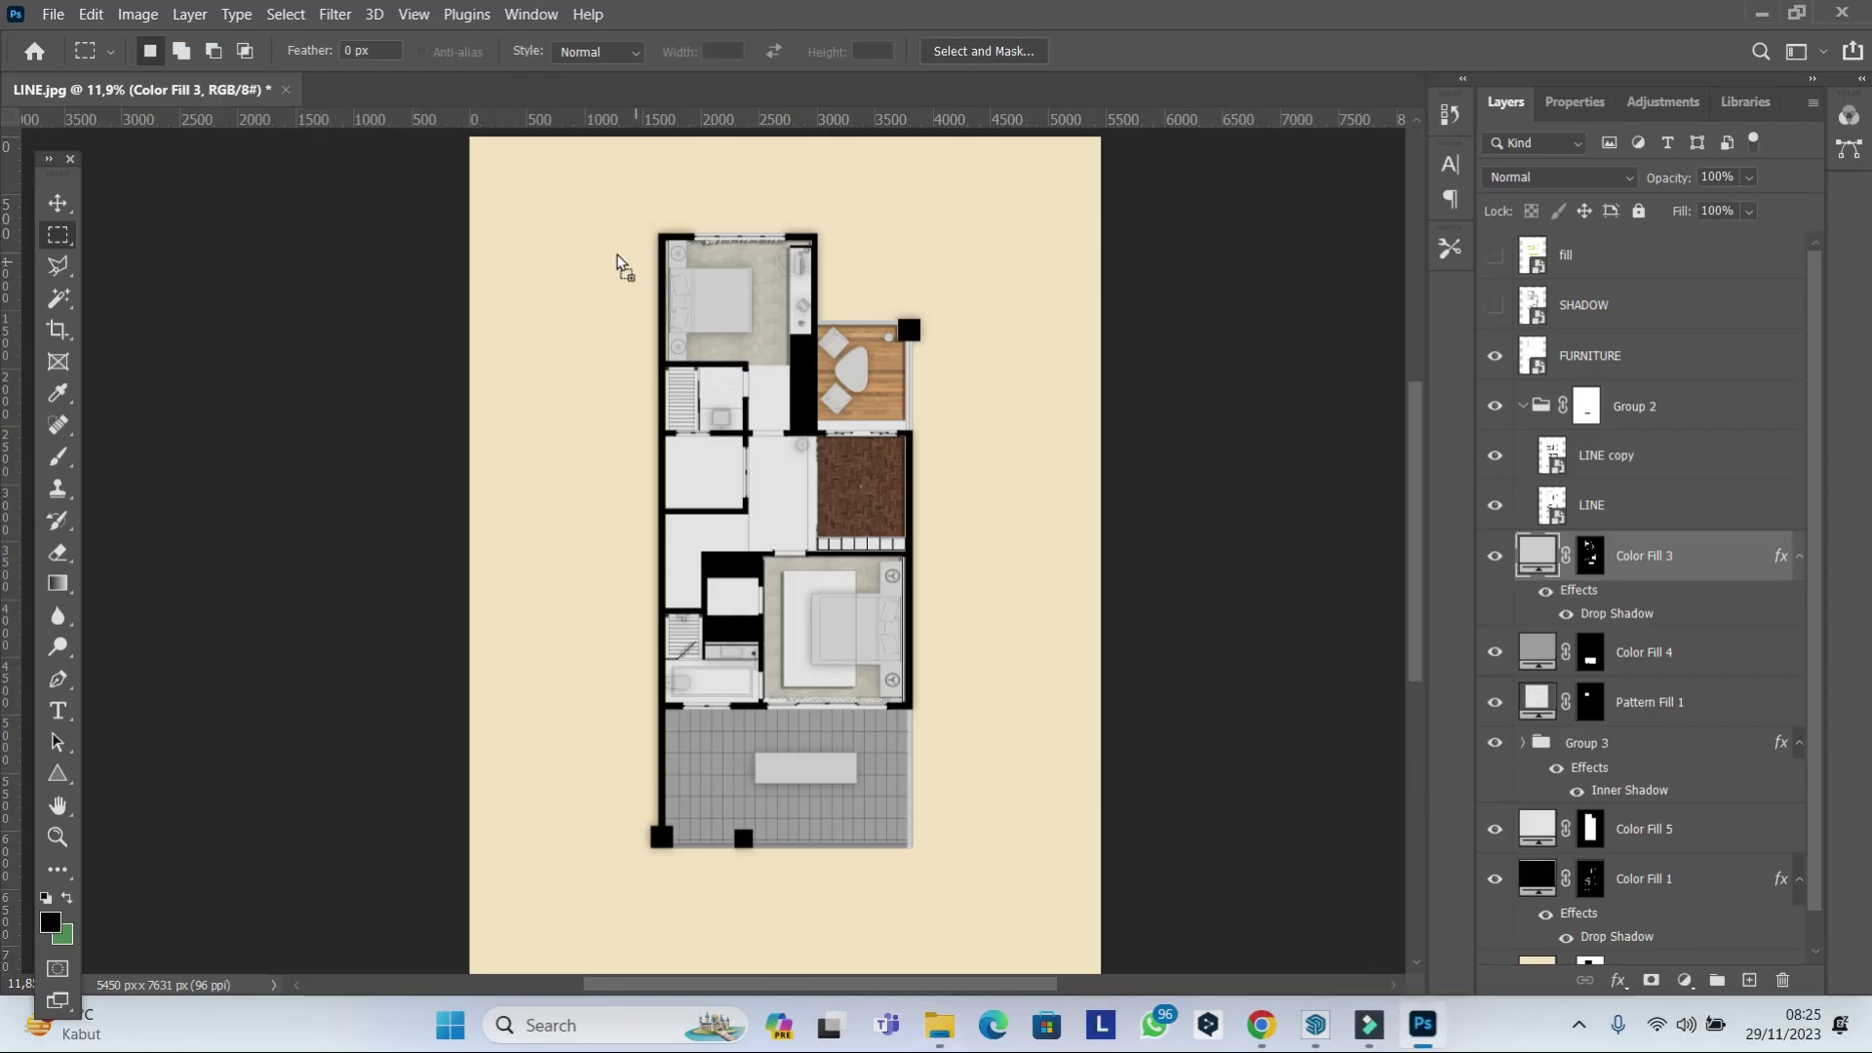
pyautogui.moveTo(904, 368); pyautogui.dragTo(624, 263)
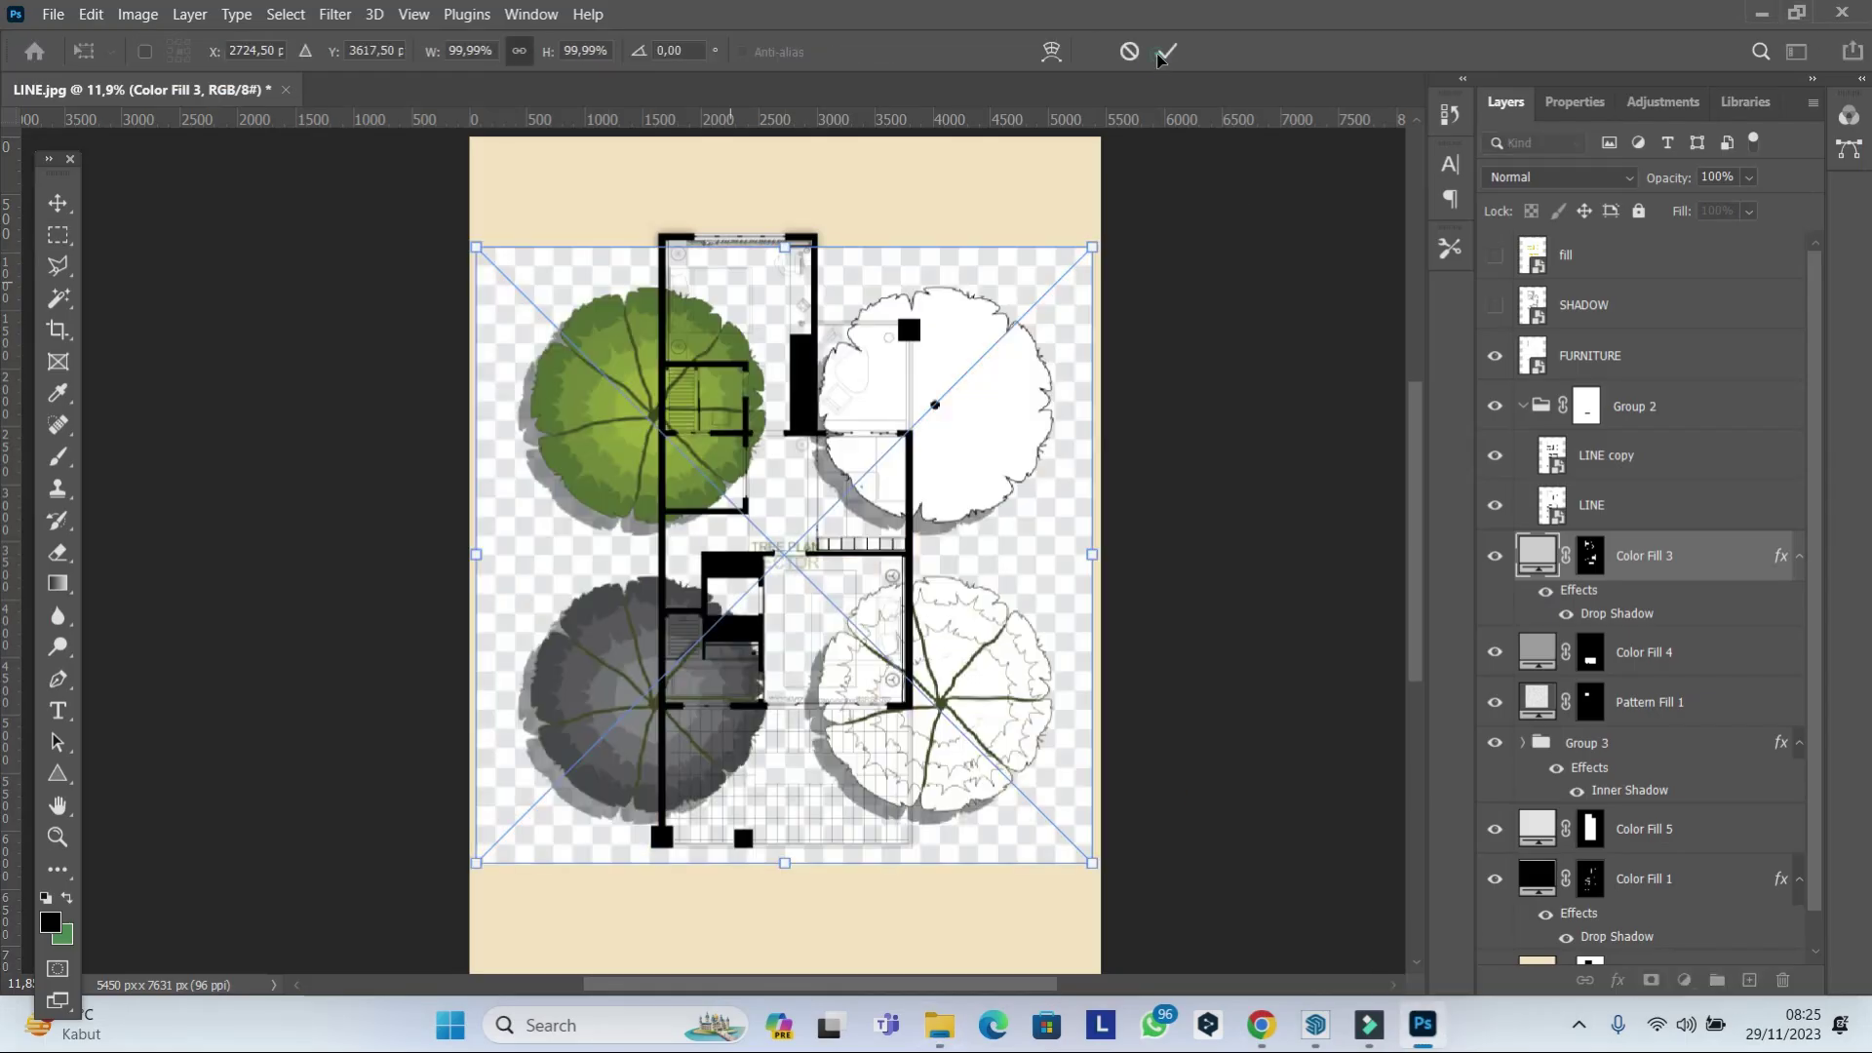
# Commit the tree symbol sheet as layer 20170625_002 and temporarily hide it.
pyautogui.click(1167, 52)
pyautogui.moveTo(1658, 555); pyautogui.dragTo(1506, 292)
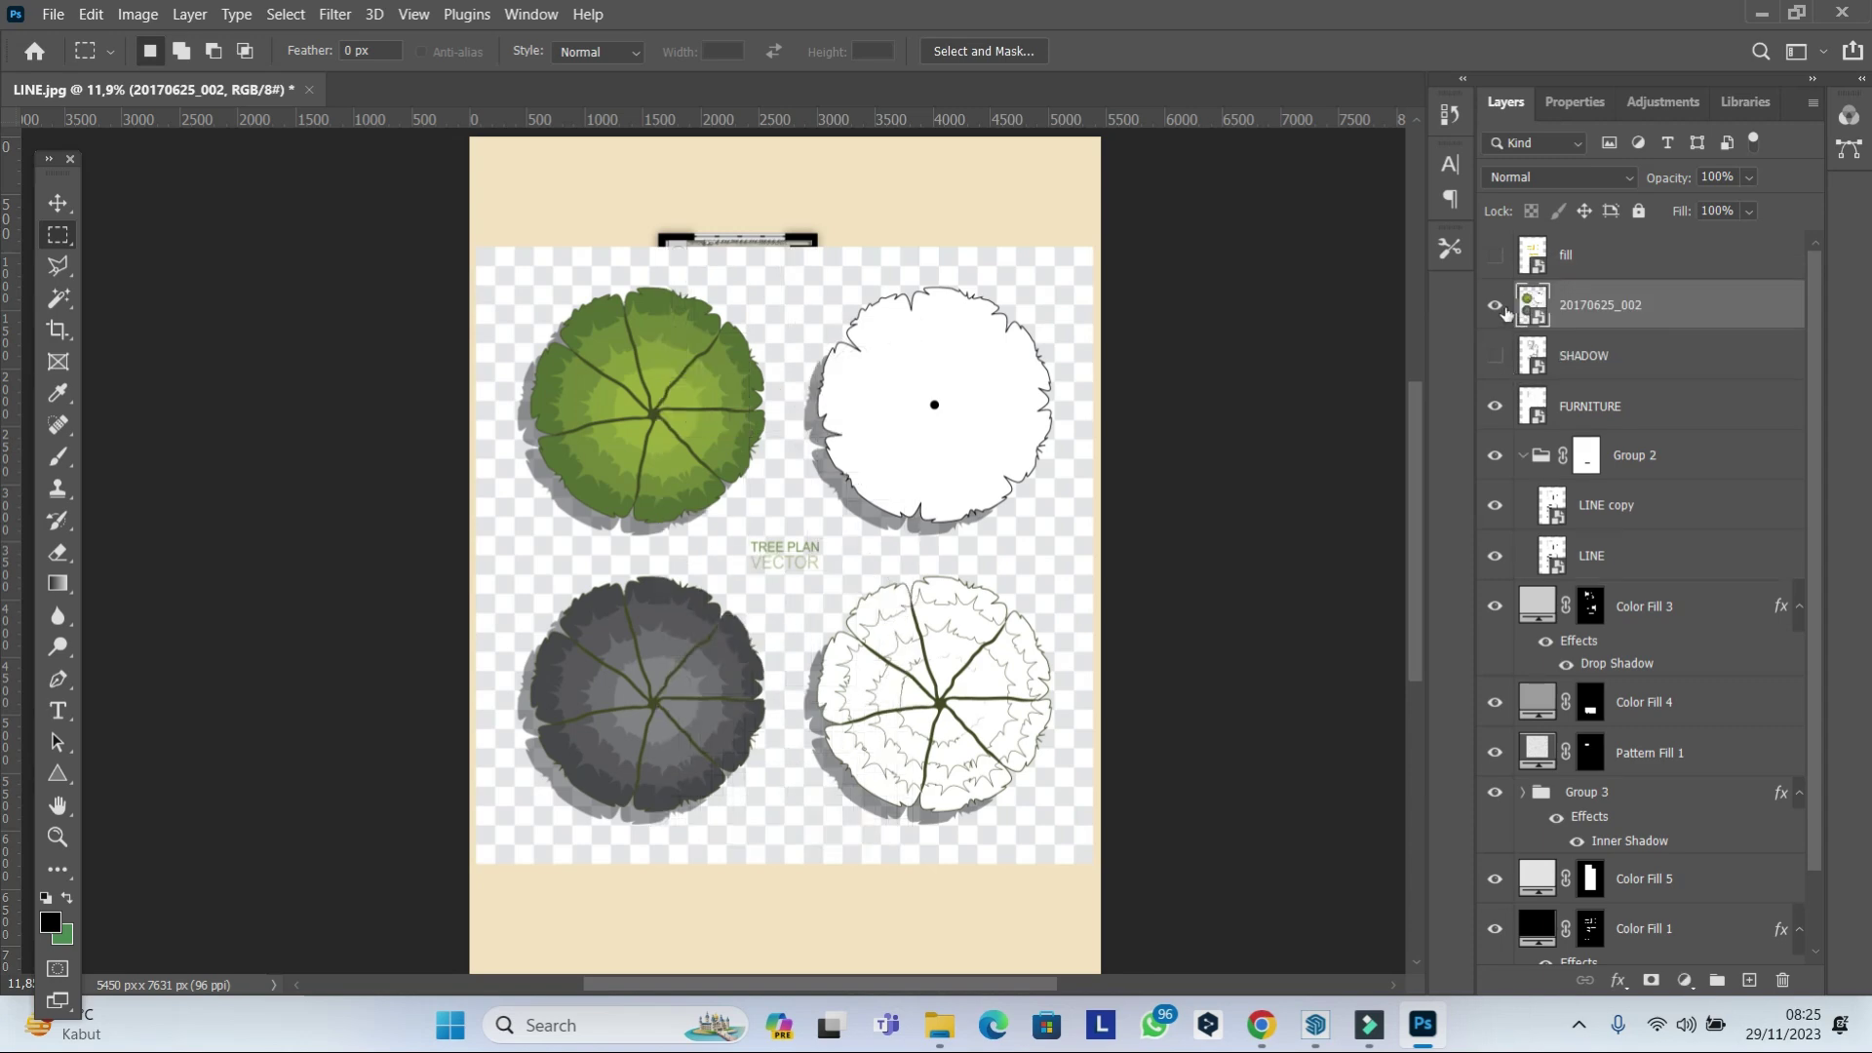
pyautogui.click(1495, 305)
# Show the SHADOW layer and set its opacity to 80%.
pyautogui.click(1495, 357)
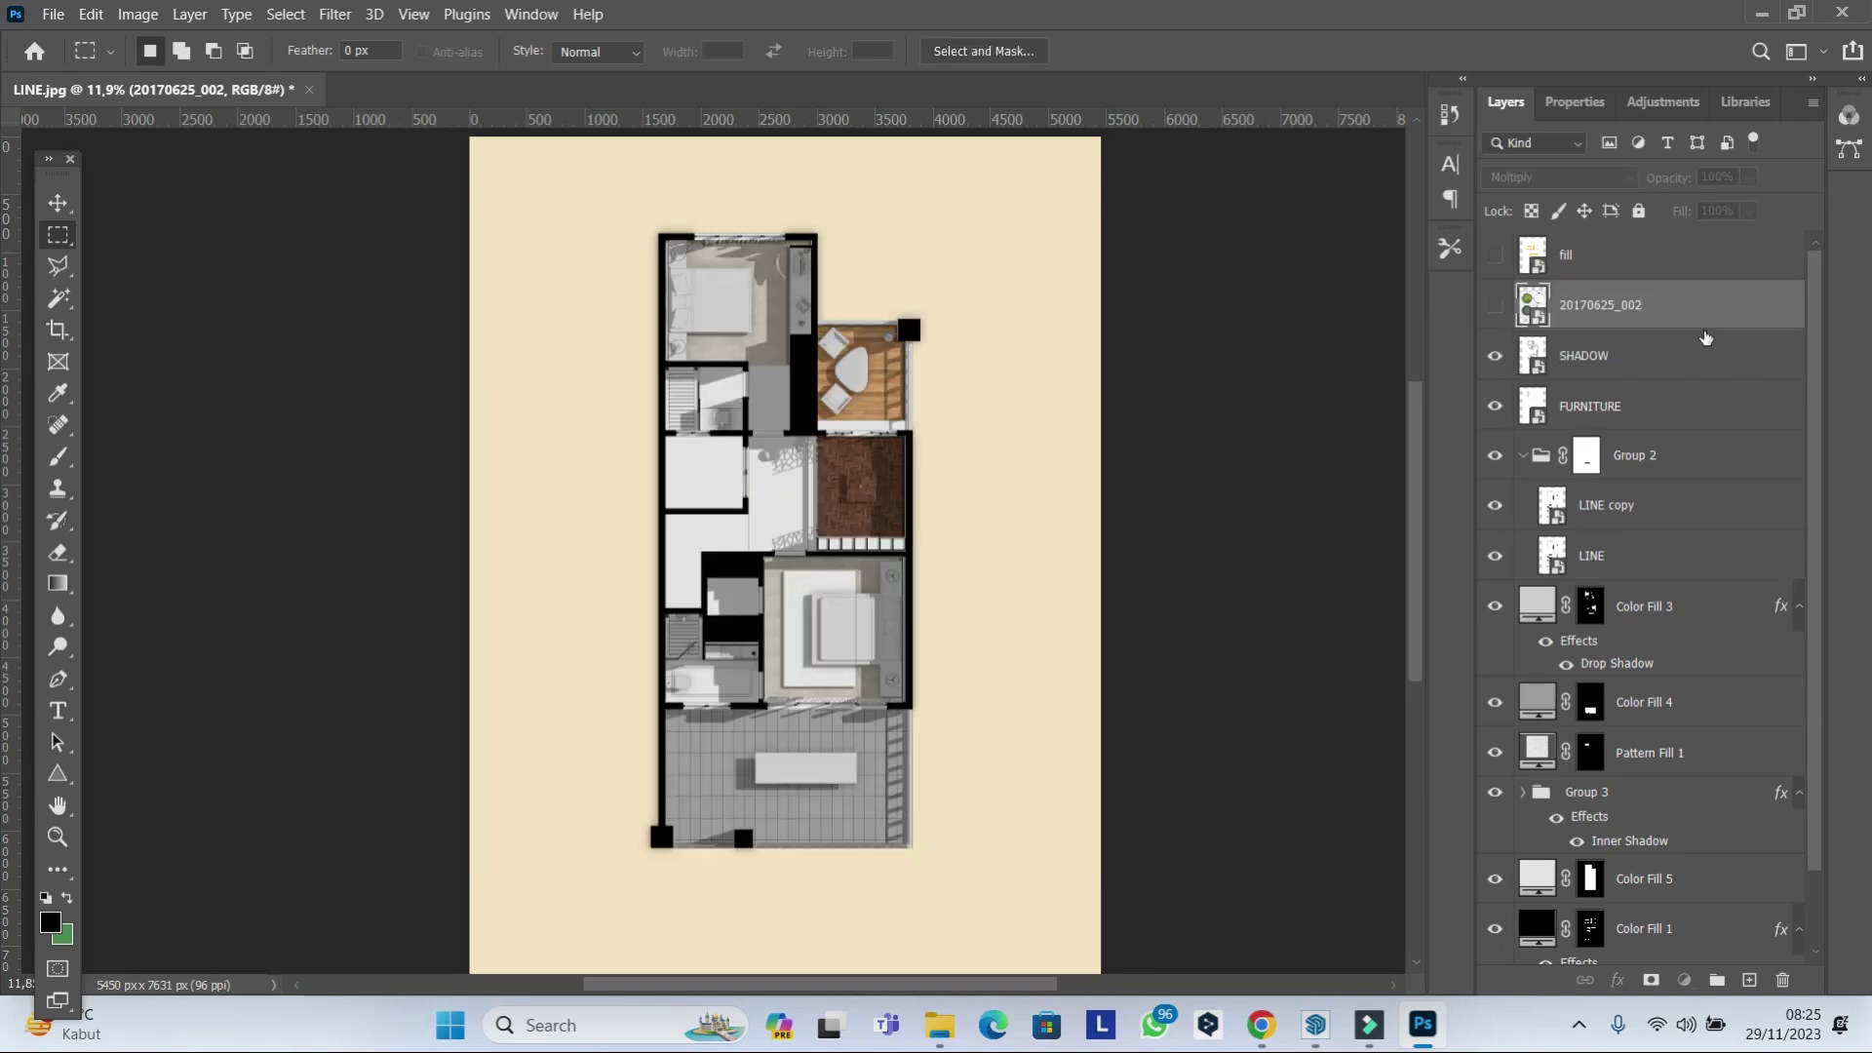
pyautogui.click(1705, 338)
pyautogui.click(1681, 185)
pyautogui.write('0')
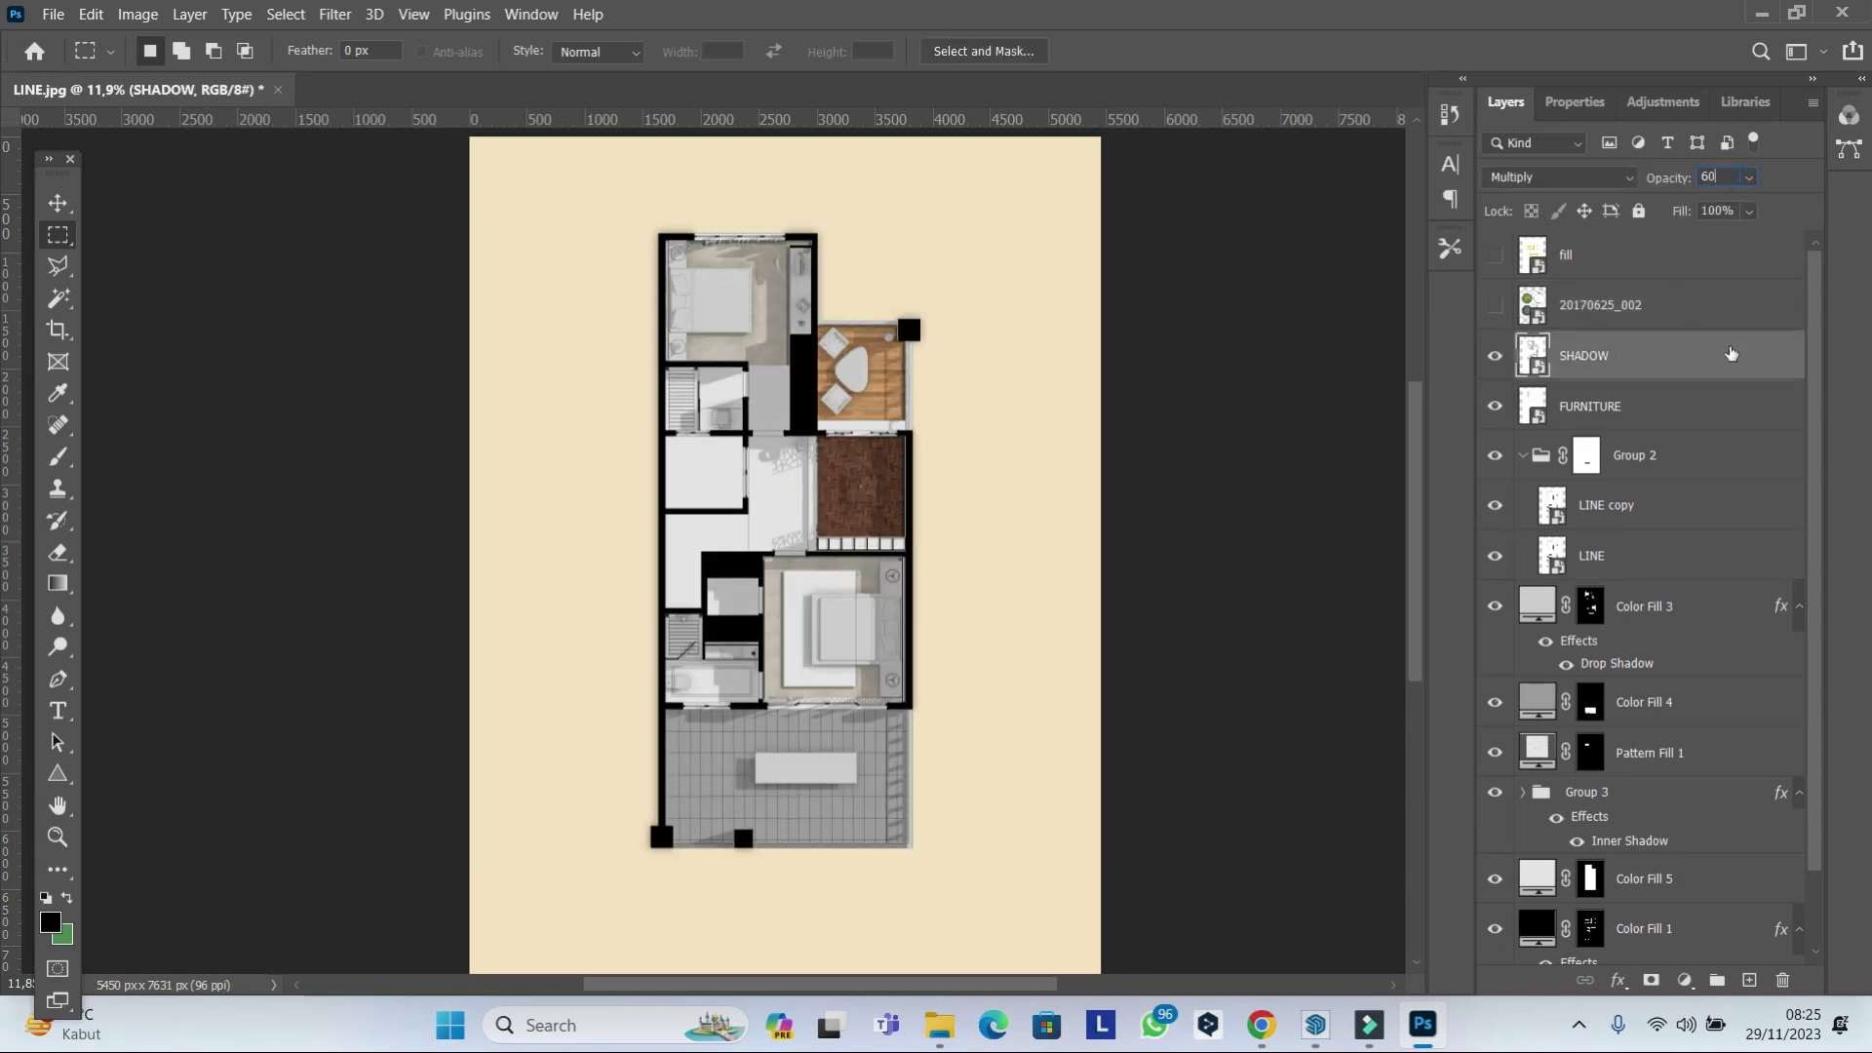
pyautogui.write('0')
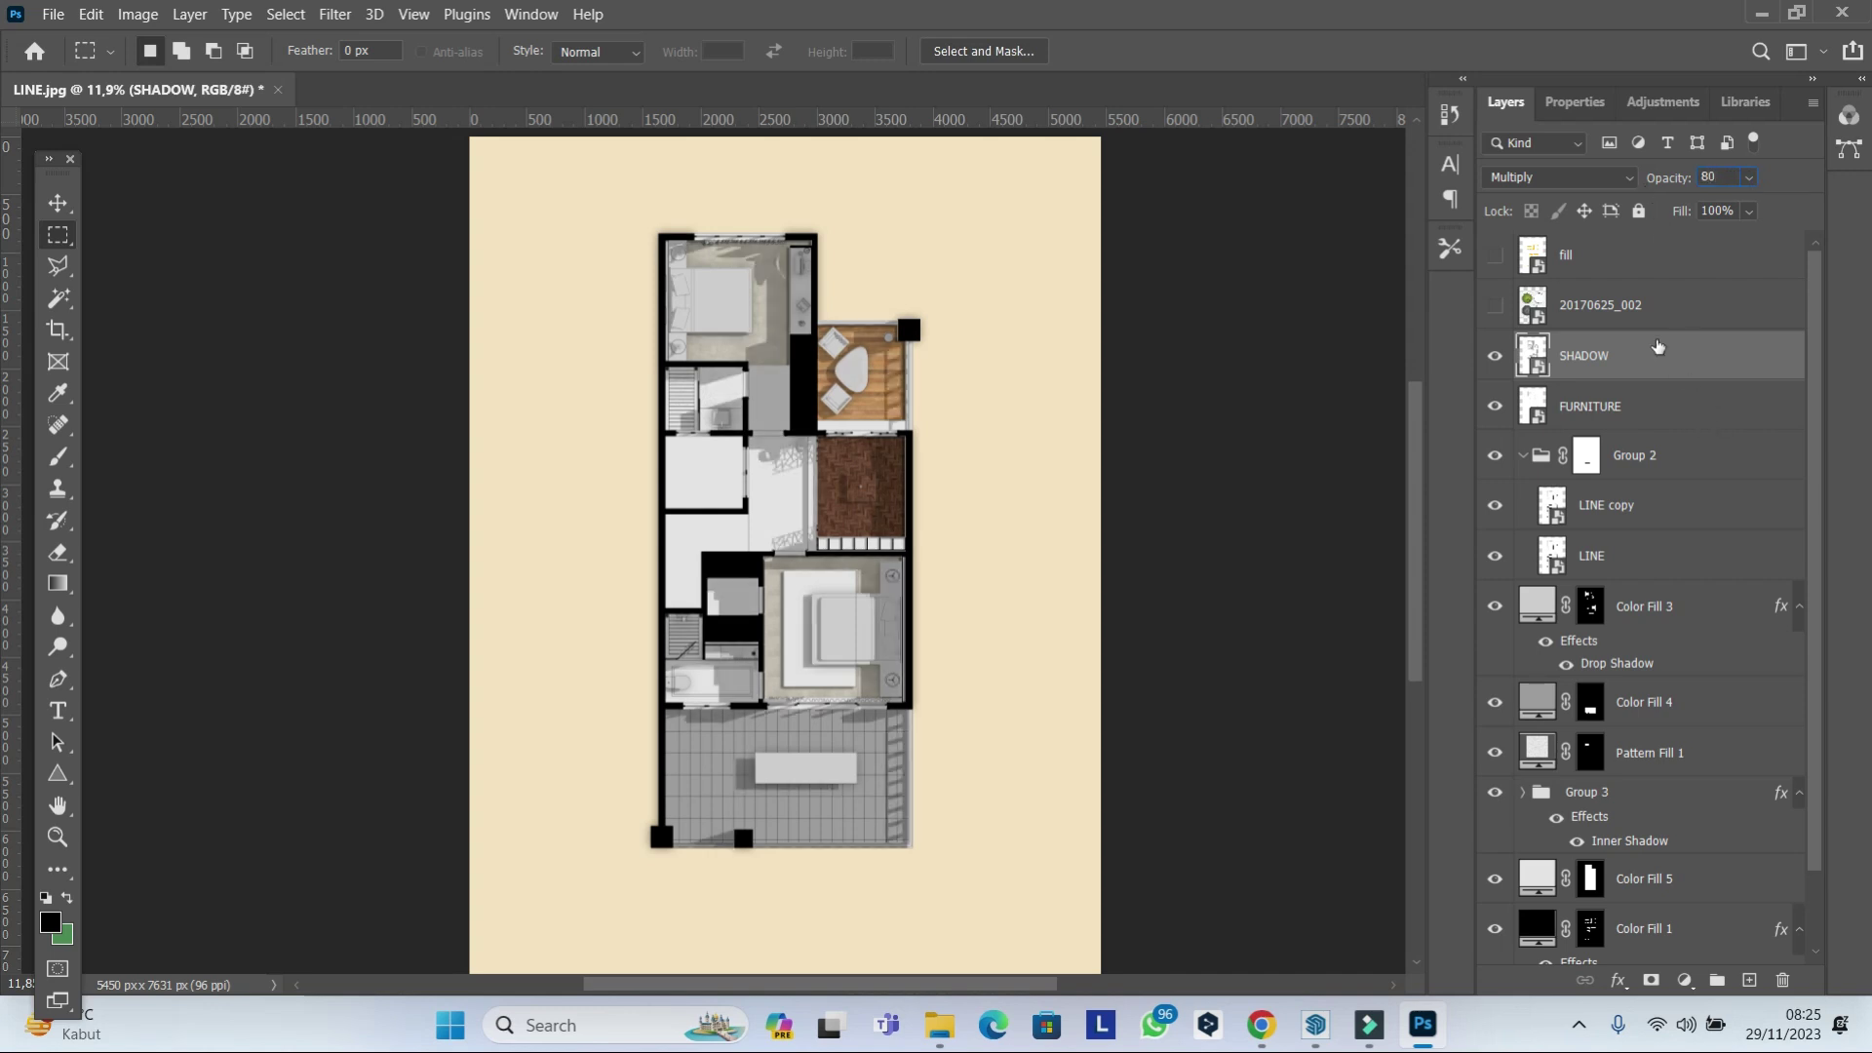
pyautogui.click(56, 309)
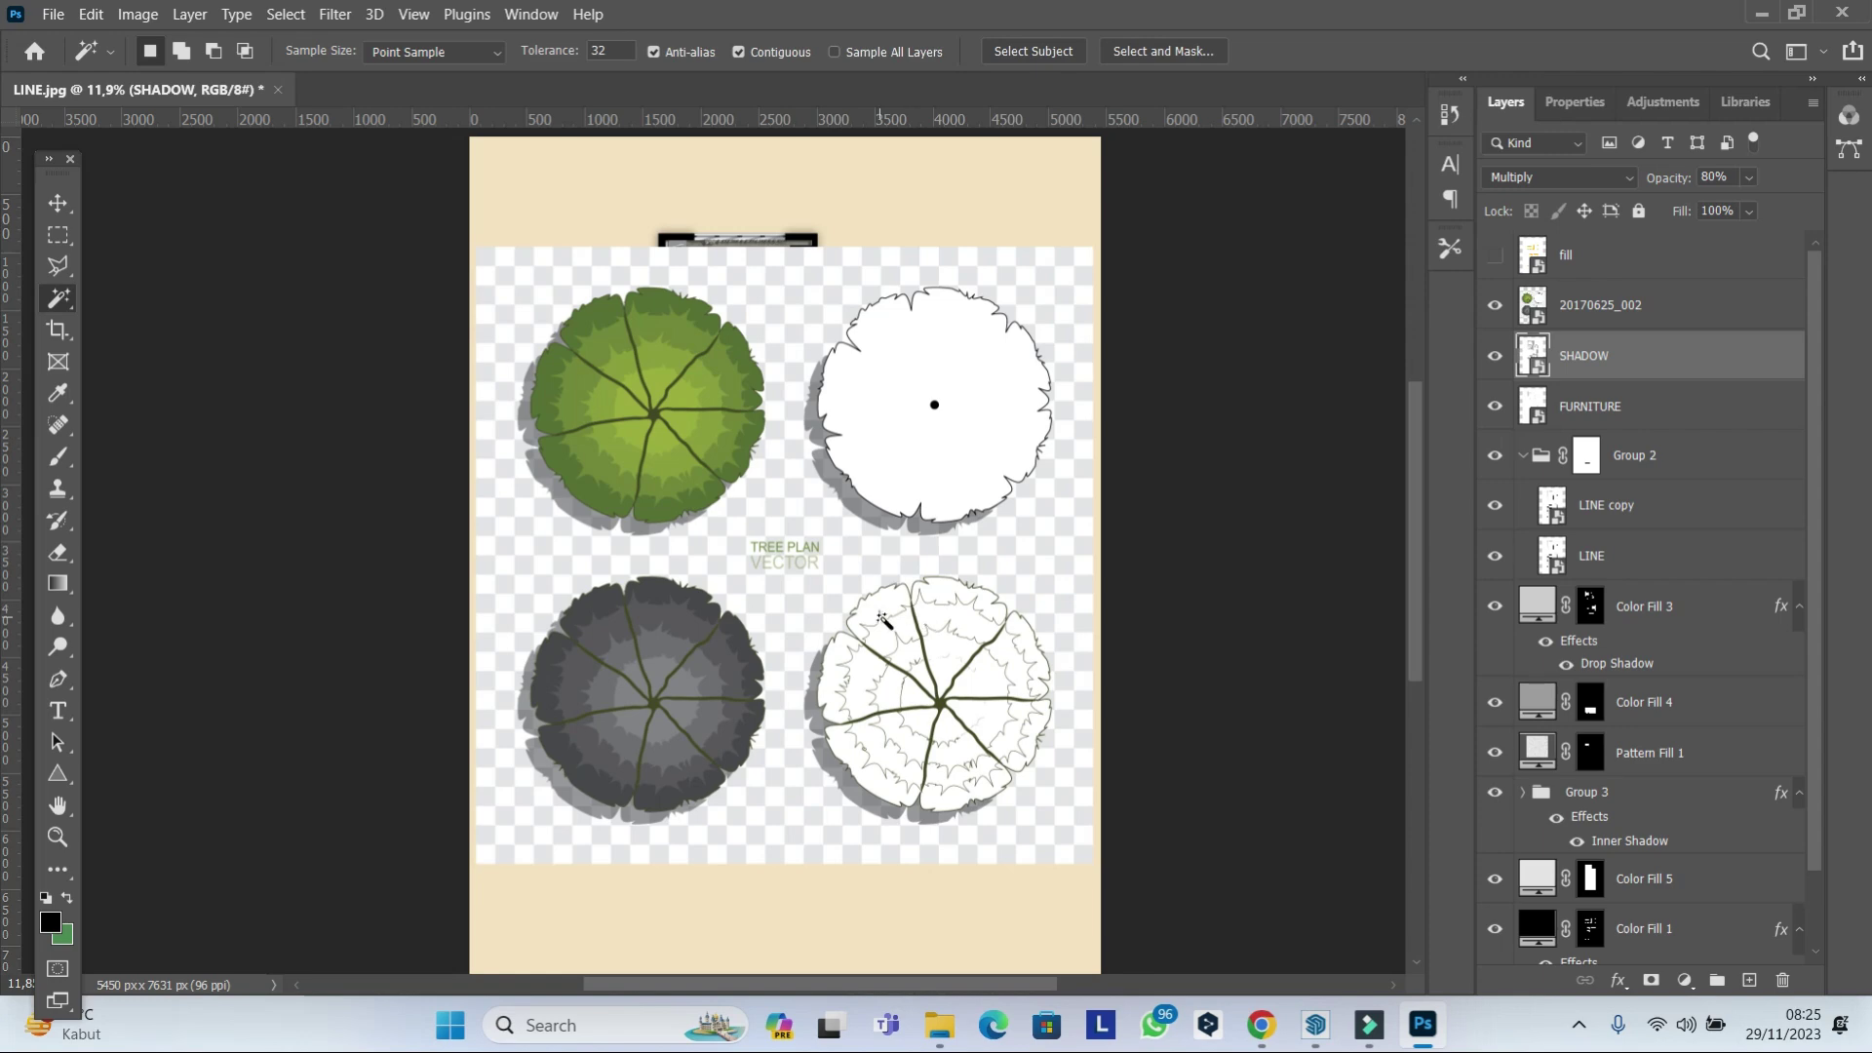
# Copy the lower-right white outlined tree onto a new layer and hide the original sheet.
pyautogui.scroll(3, 883, 620)
pyautogui.click(55, 234)
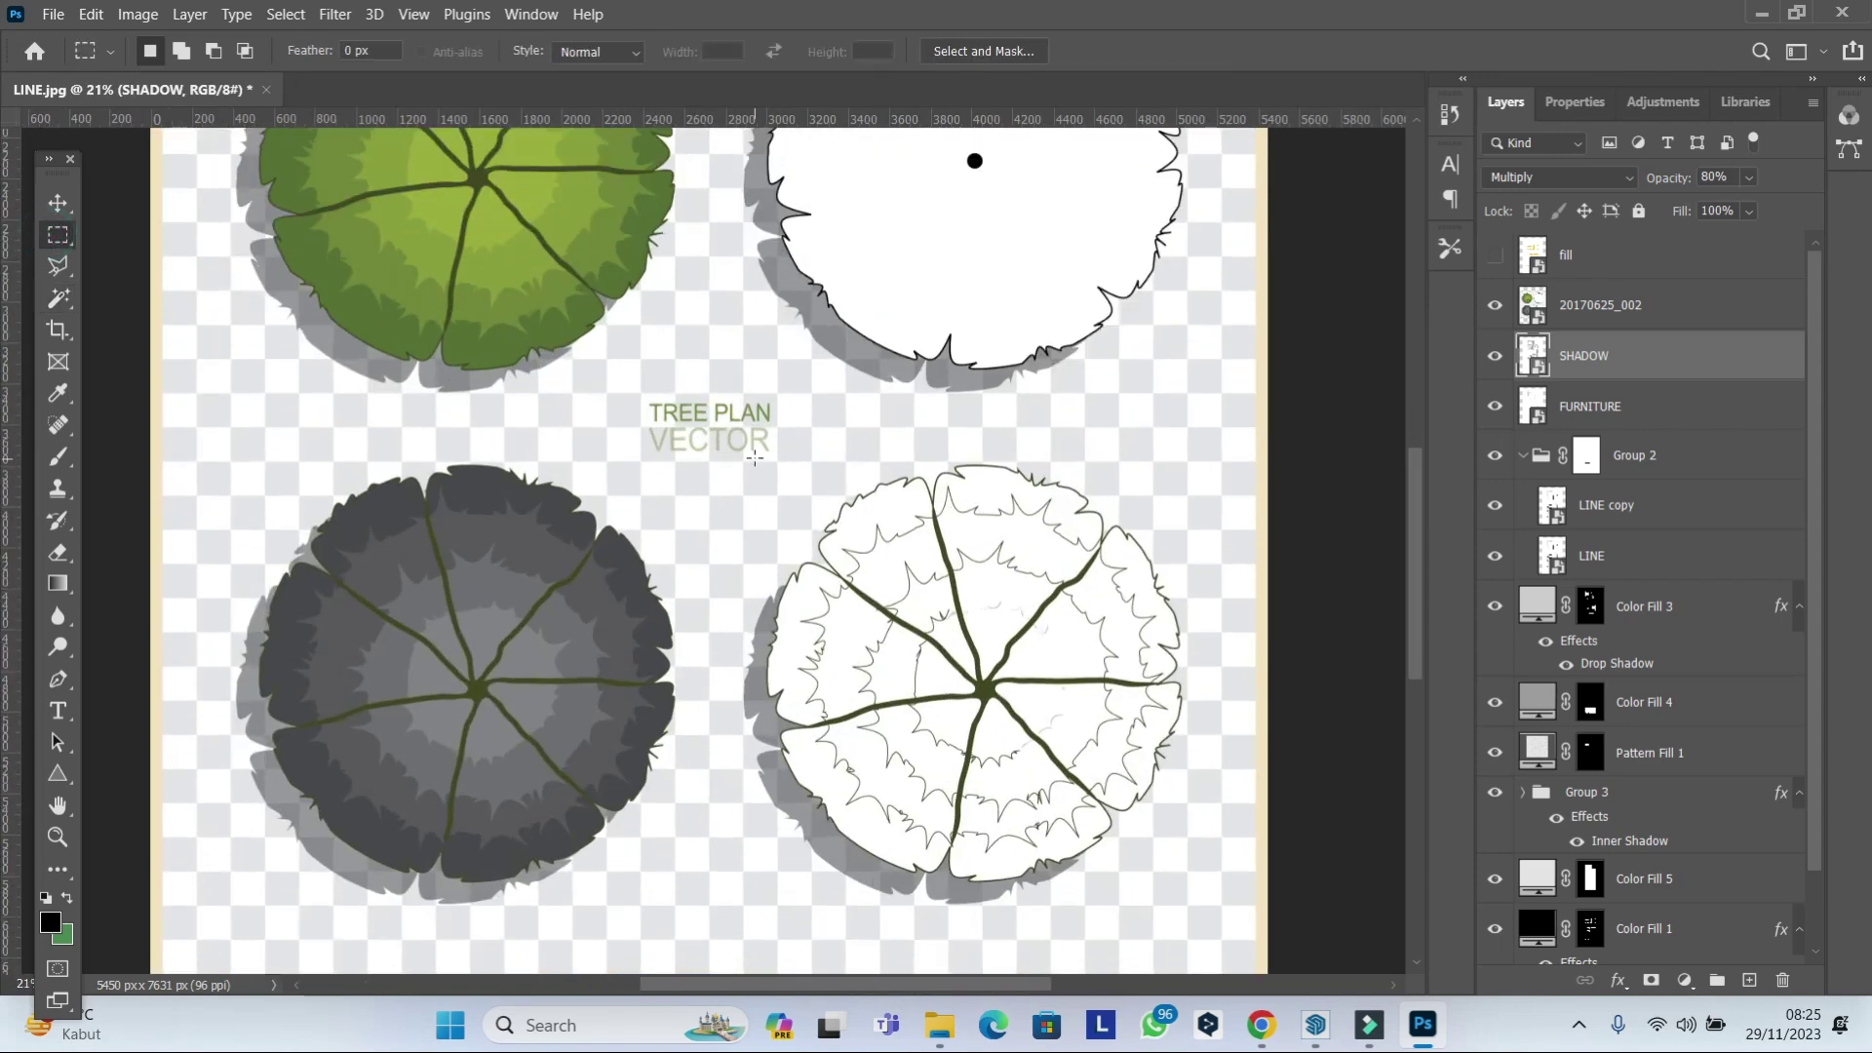
pyautogui.moveTo(754, 457); pyautogui.dragTo(1195, 925)
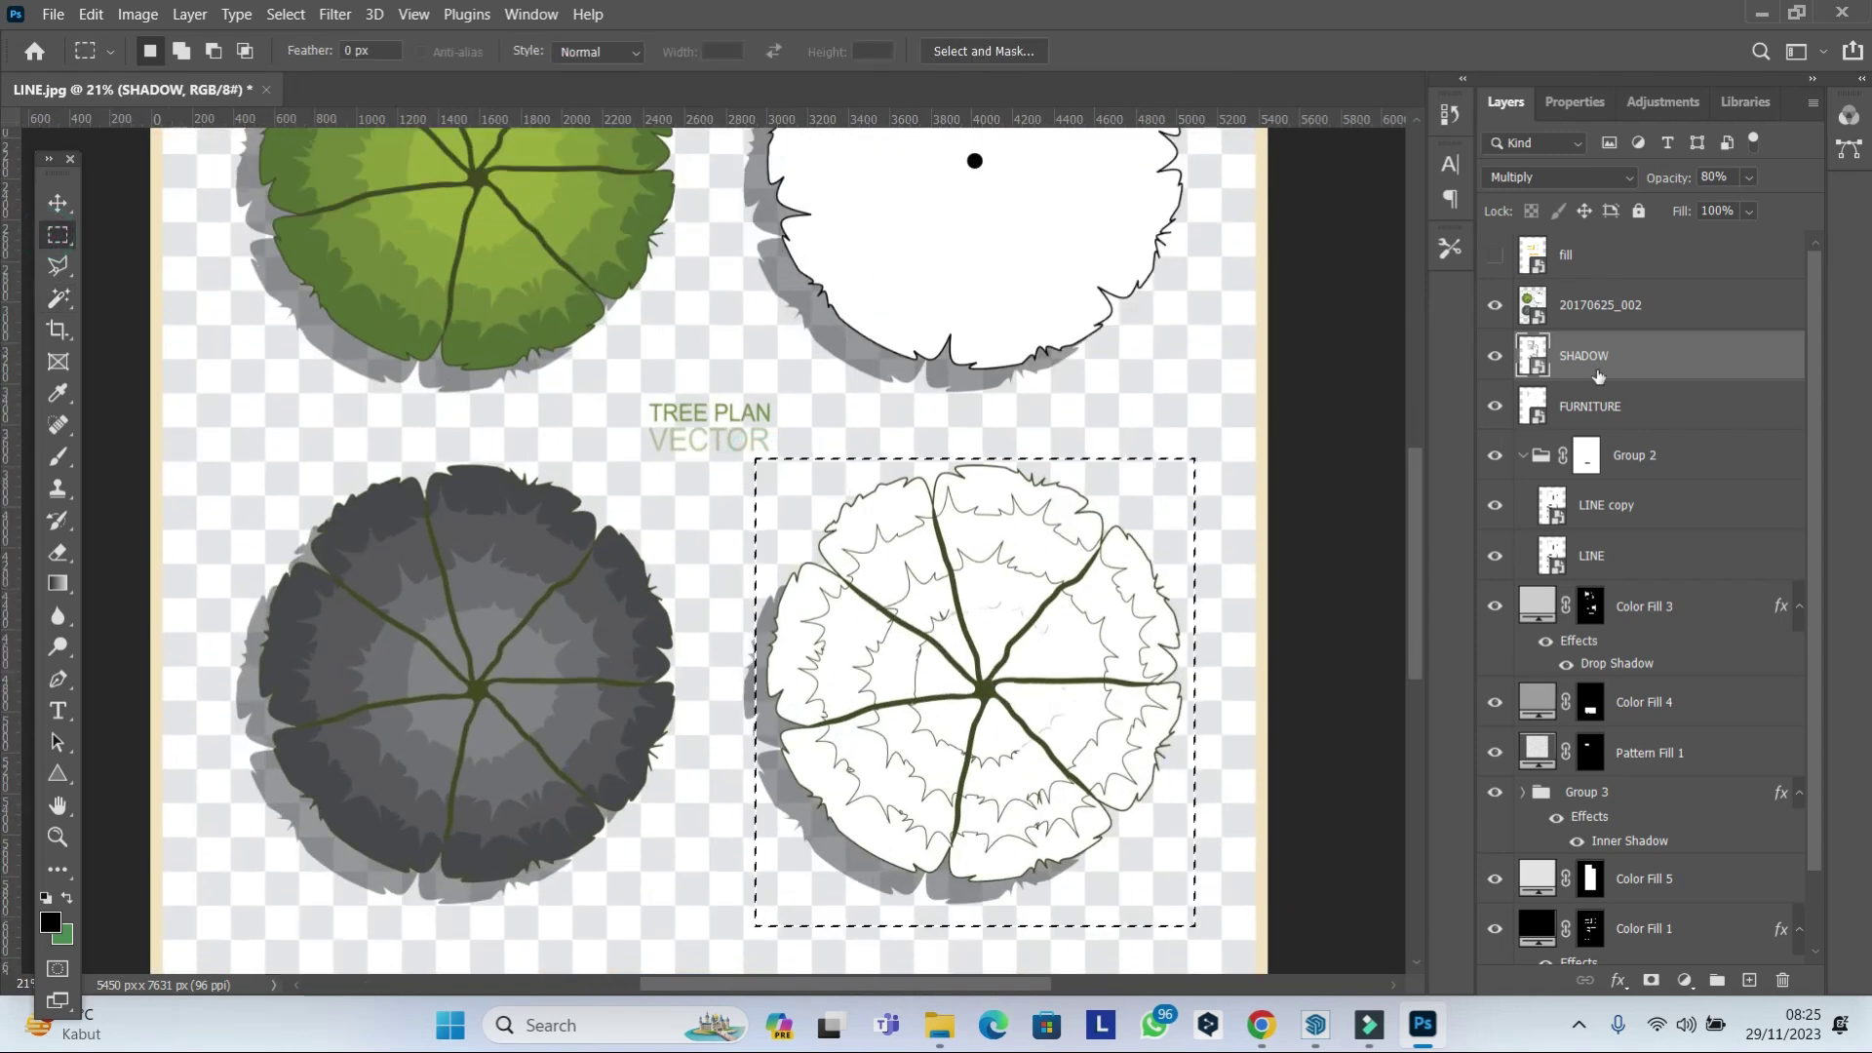
pyautogui.click(1599, 305)
pyautogui.rightClick(1060, 127)
pyautogui.click(1232, 256)
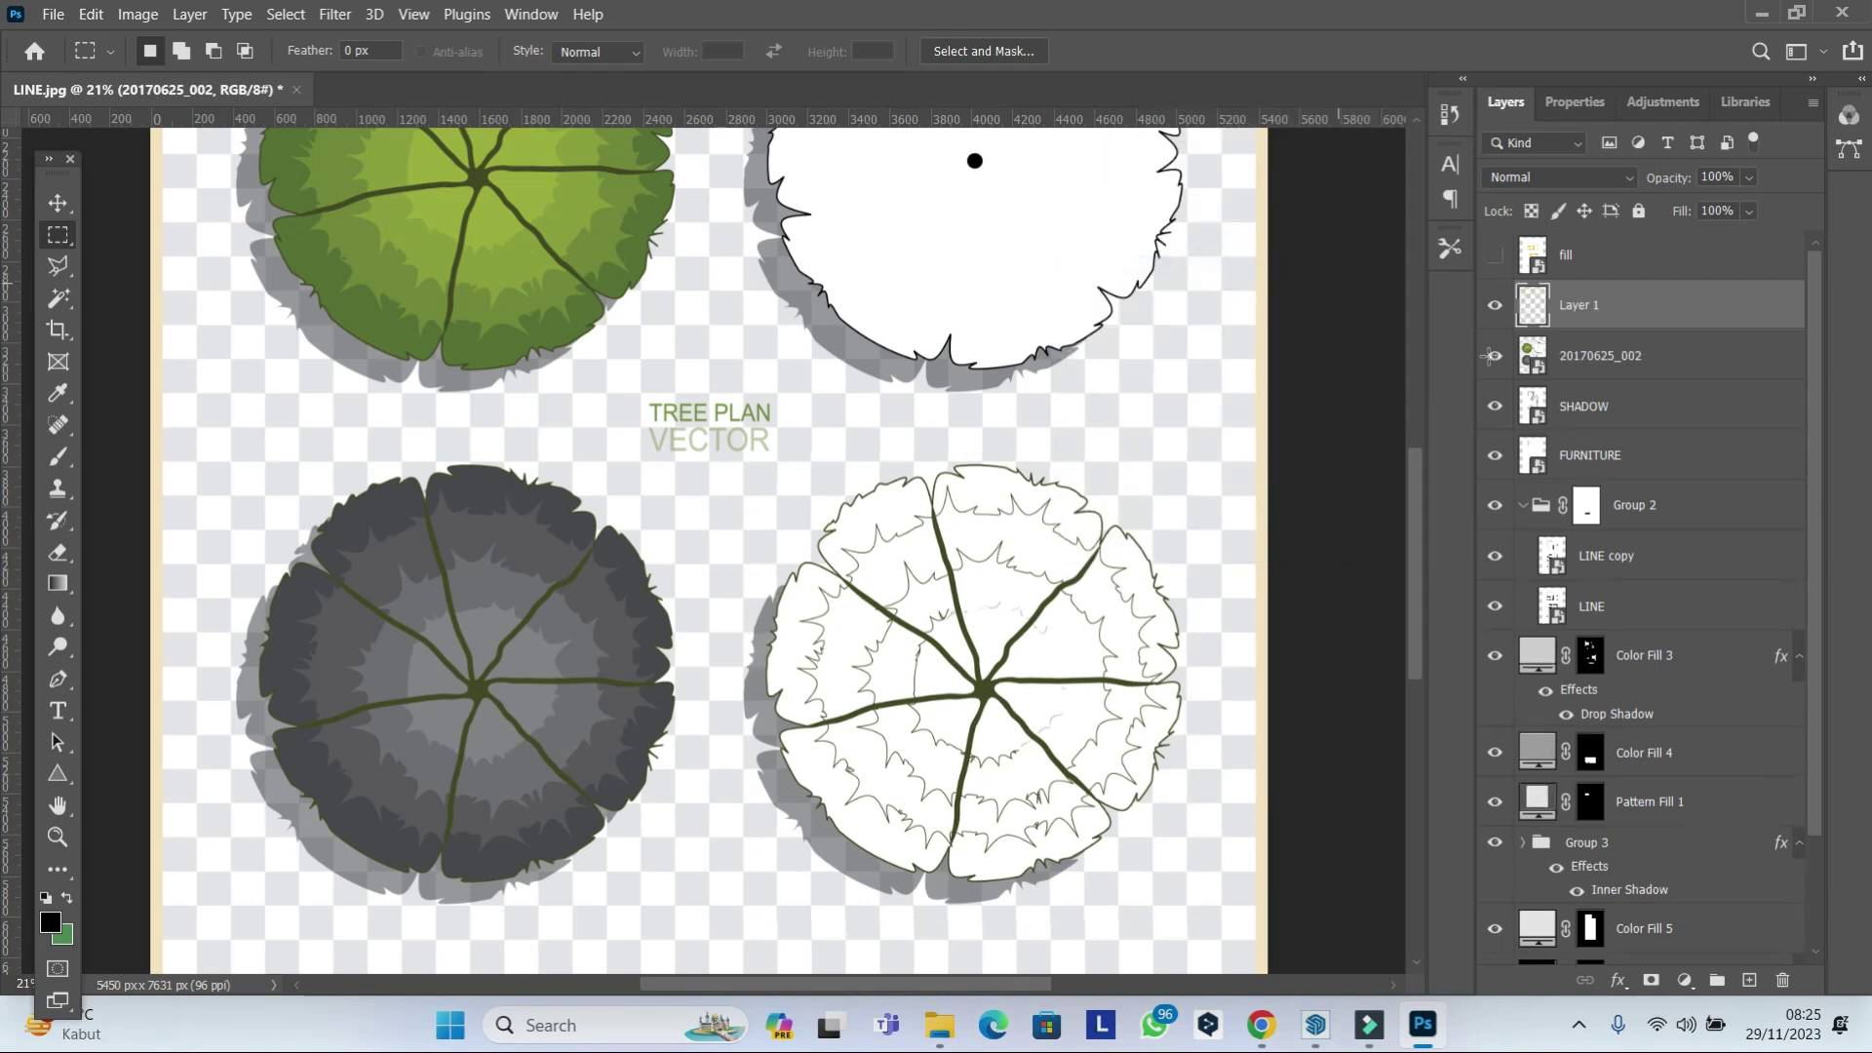
pyautogui.click(1495, 356)
# Delete the background around the copied tree and put it in its own group, pohom.
pyautogui.click(58, 298)
pyautogui.scroll(2, 1036, 471)
pyautogui.click(1037, 471)
pyautogui.scroll(-3, 1038, 512)
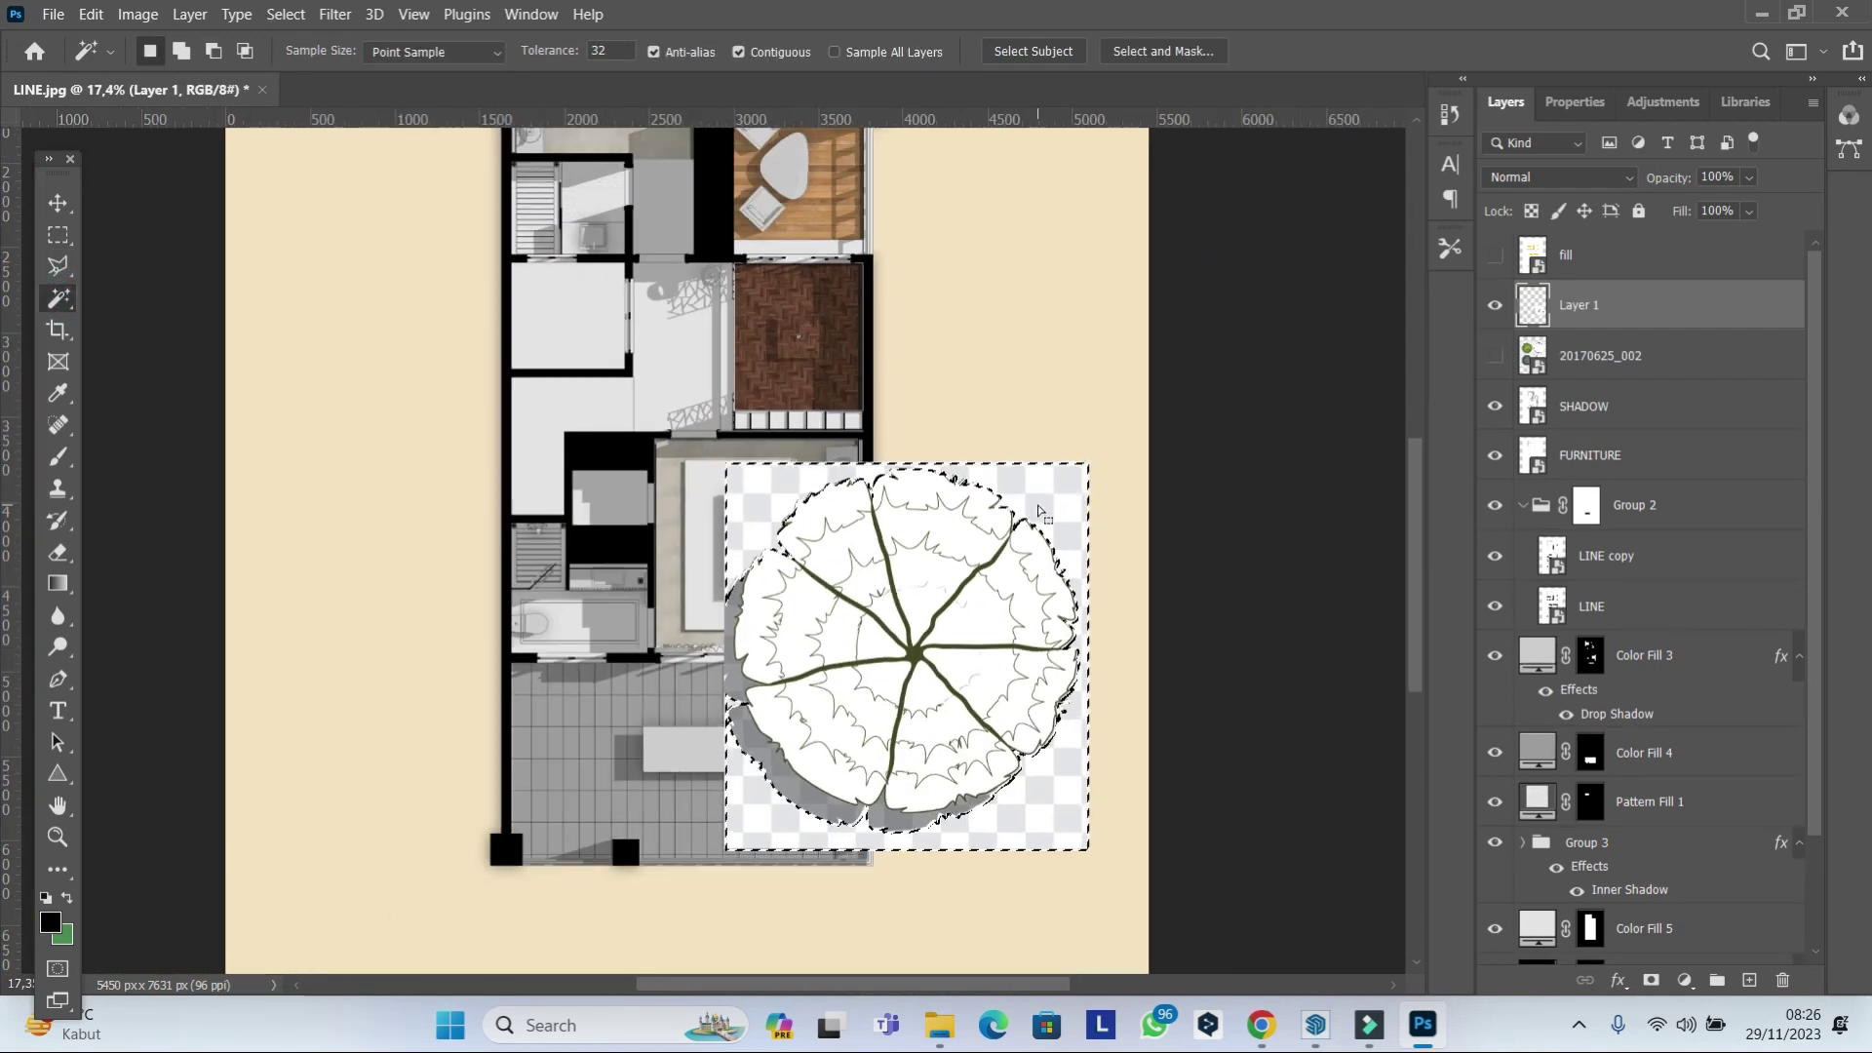
pyautogui.press('Delete')
pyautogui.hotkey('ctrl', 'd')
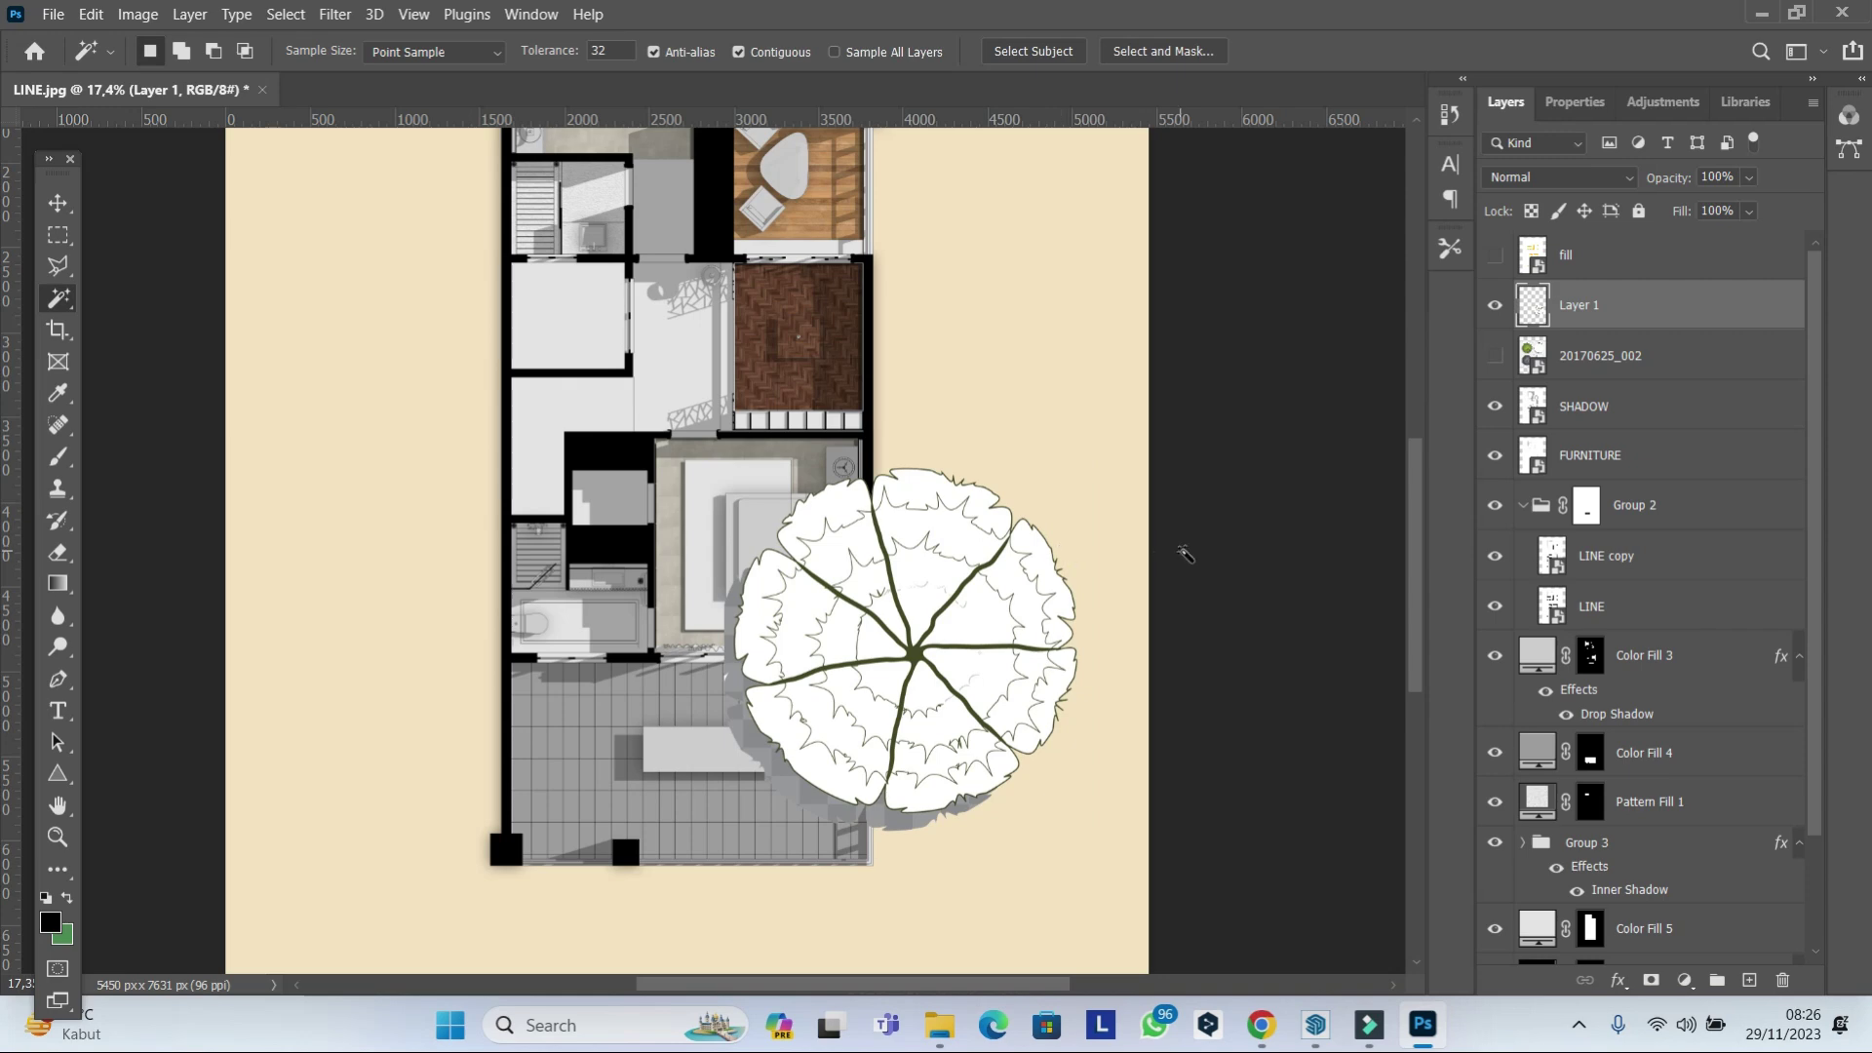
pyautogui.press('v')
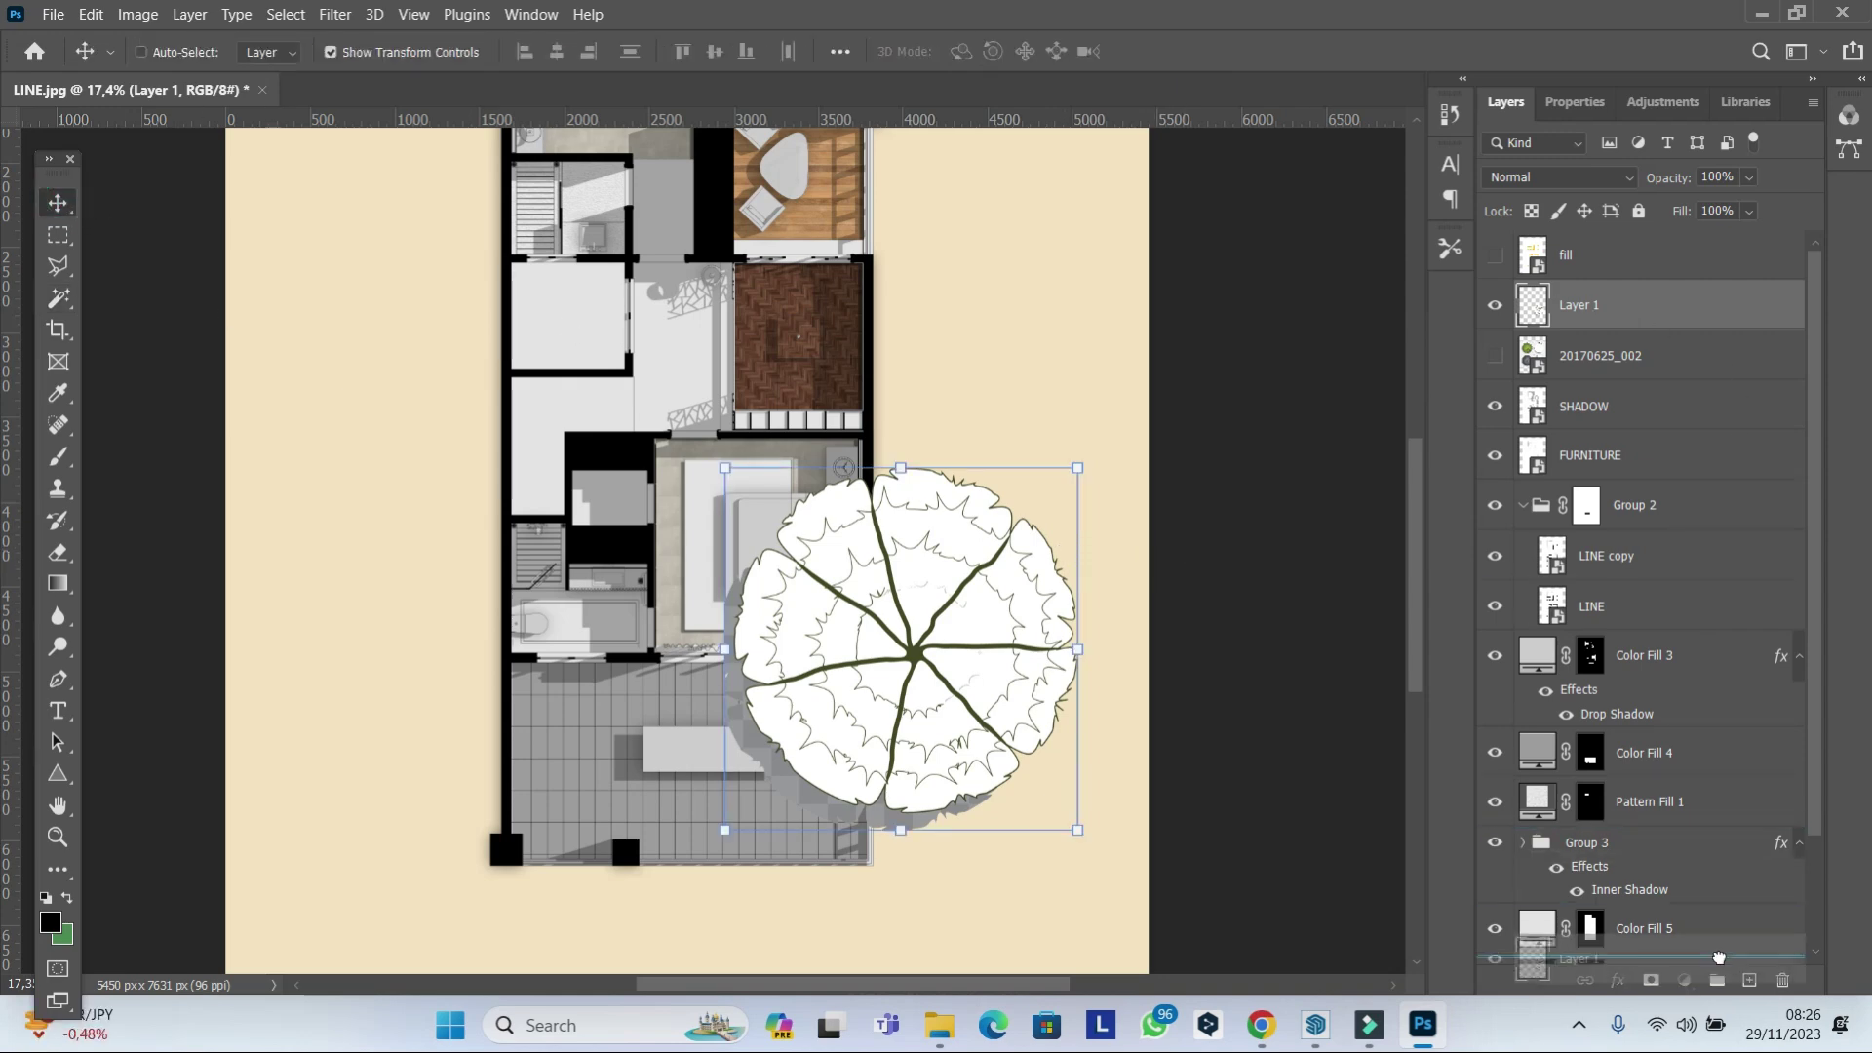
pyautogui.hotkey('ctrl', 'g')
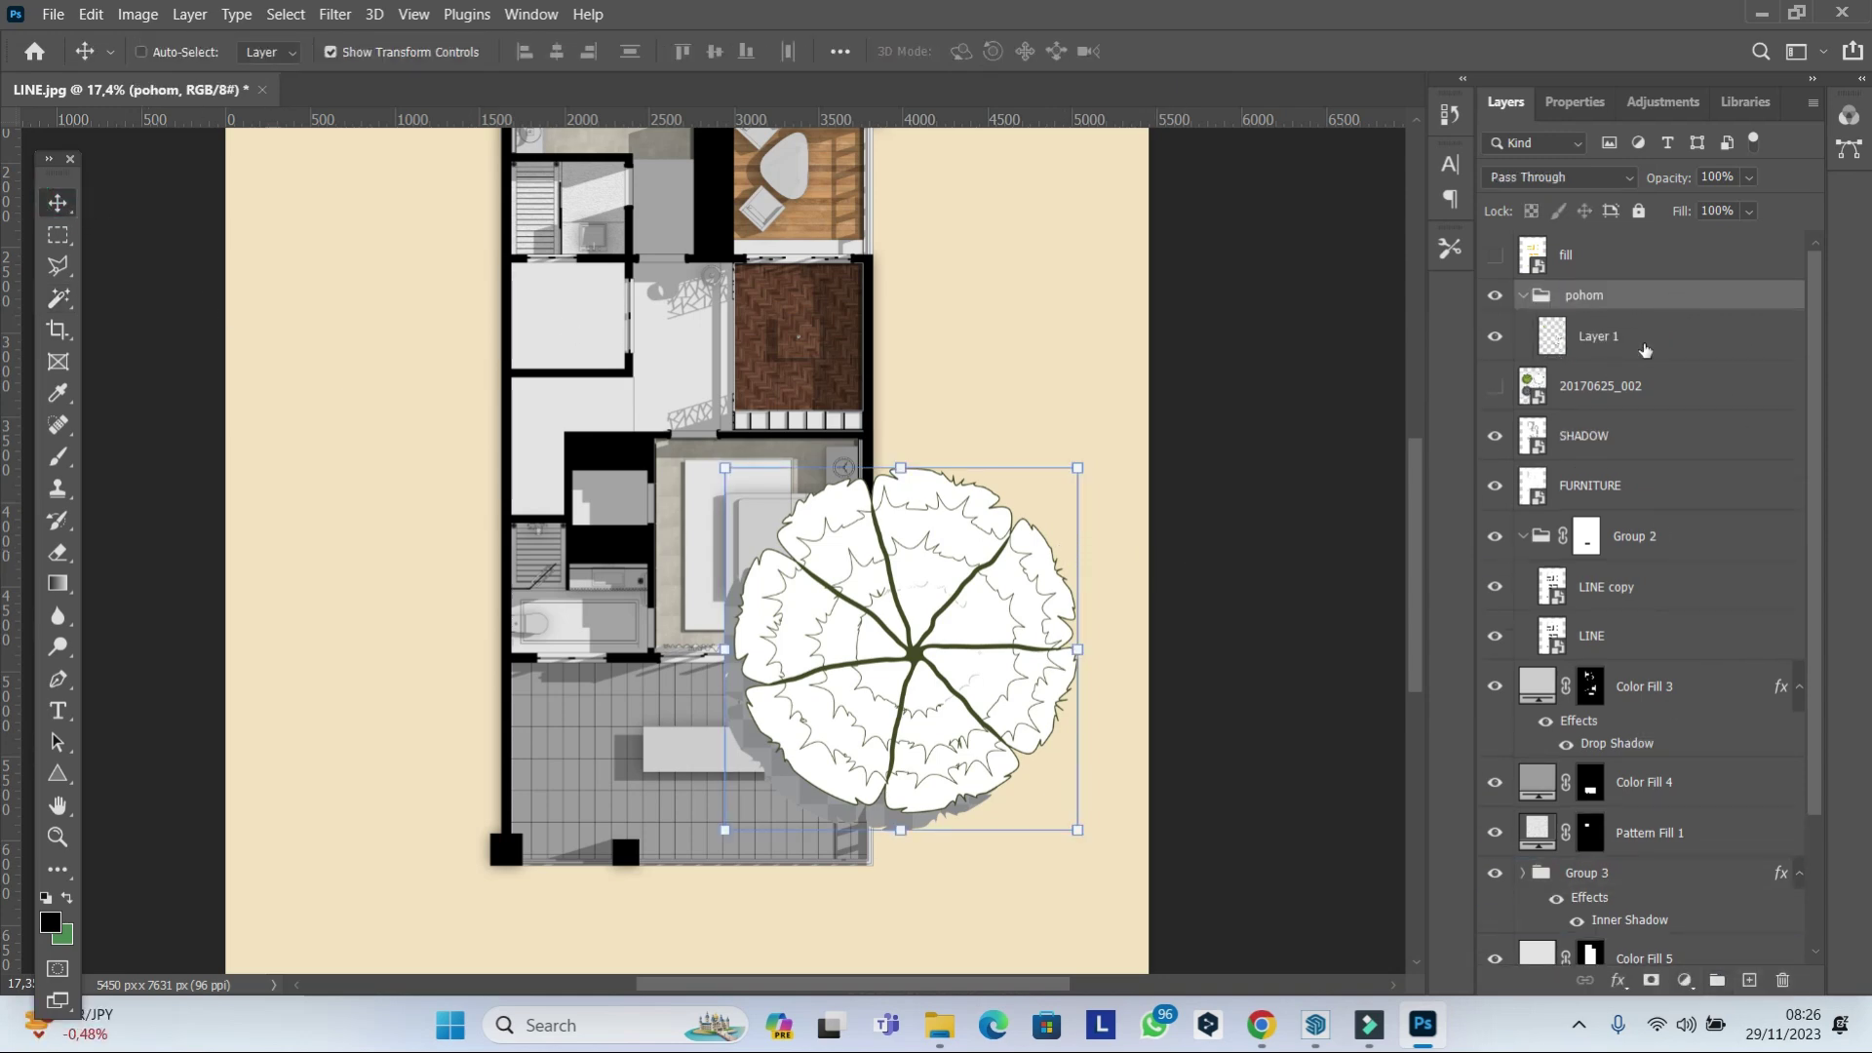
pyautogui.scroll(-3, 1340, 507)
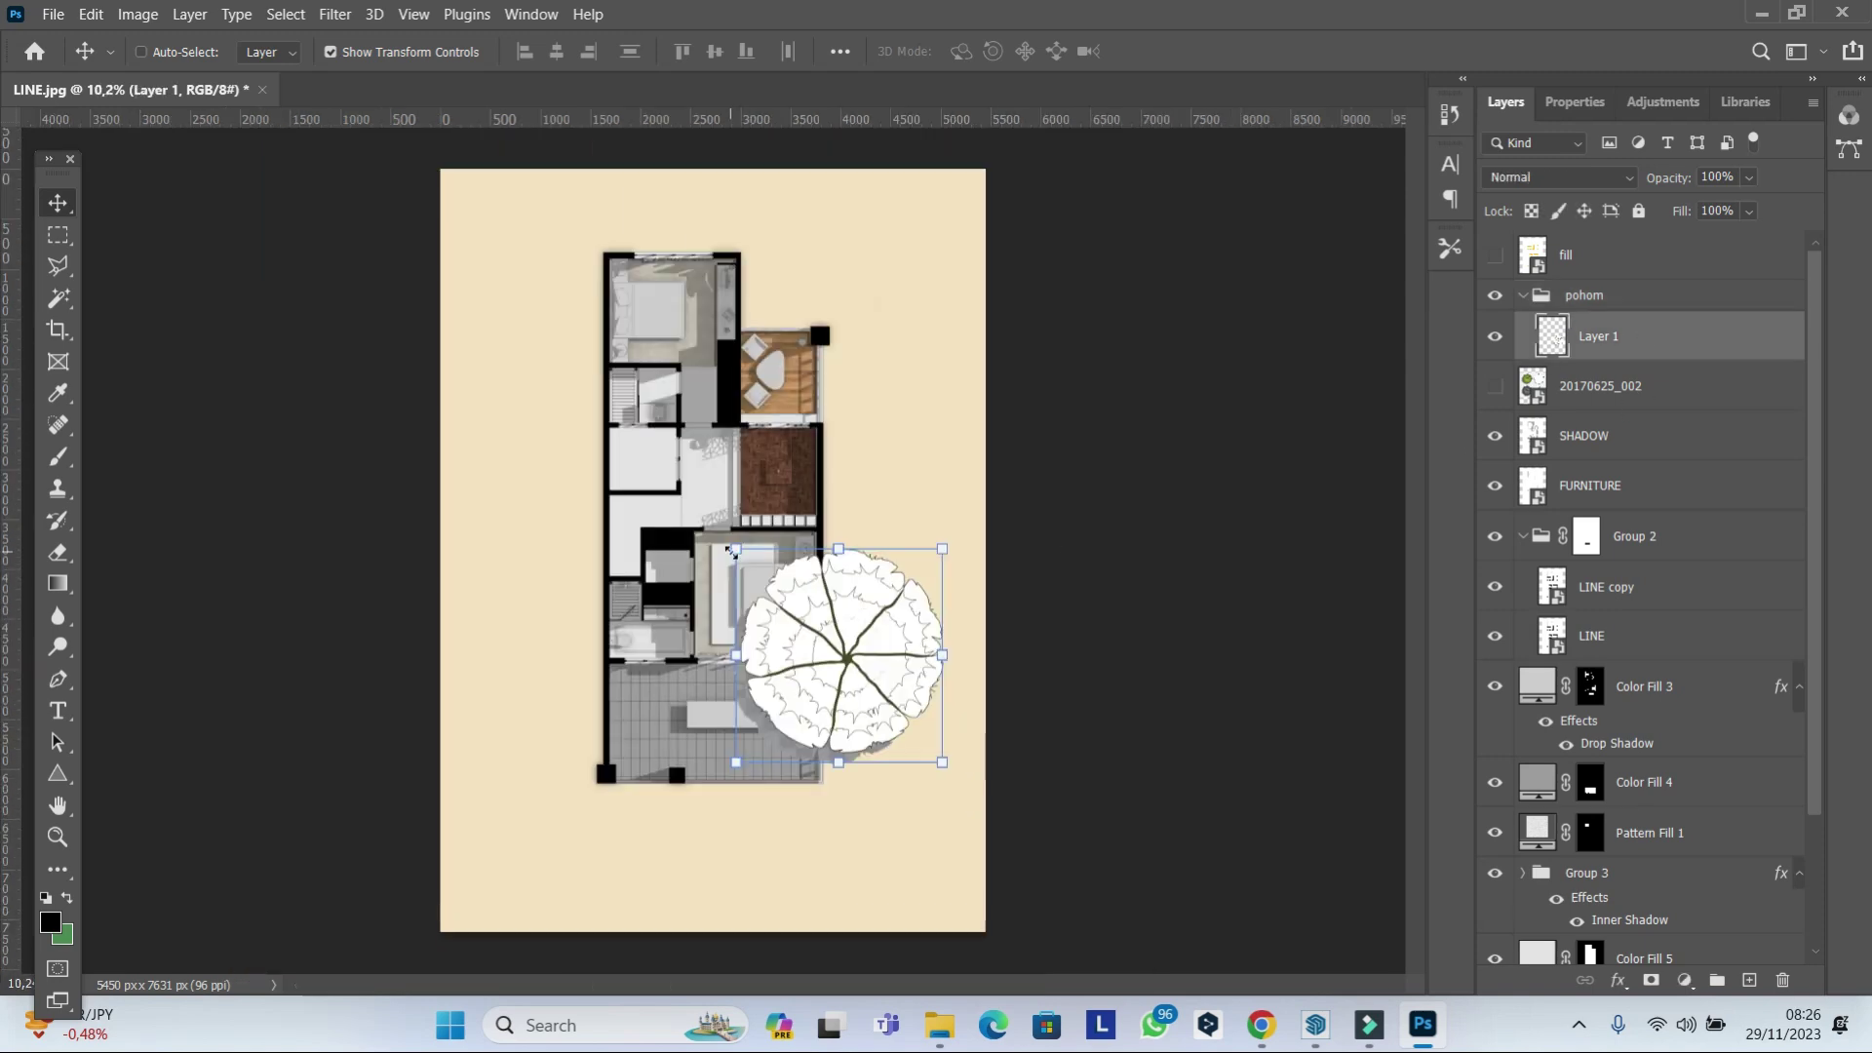
# Shrink the white tree and place five copies around the plan's edges.
pyautogui.moveTo(732, 551)
pyautogui.mouseDown()
pyautogui.moveTo(848, 664)
pyautogui.moveTo(897, 222)
pyautogui.moveTo(851, 187)
pyautogui.moveTo(449, 442)
pyautogui.moveTo(508, 501)
pyautogui.moveTo(572, 185)
pyautogui.moveTo(985, 417)
pyautogui.mouseUp()
pyautogui.click(1208, 52)
pyautogui.hotkey('ctrl', 't')
pyautogui.hotkey('ctrl', 't')
pyautogui.click(1208, 52)
pyautogui.hotkey('ctrl', 't')
pyautogui.press('Return')
pyautogui.hotkey('ctrl', 't')
pyautogui.click(1208, 51)
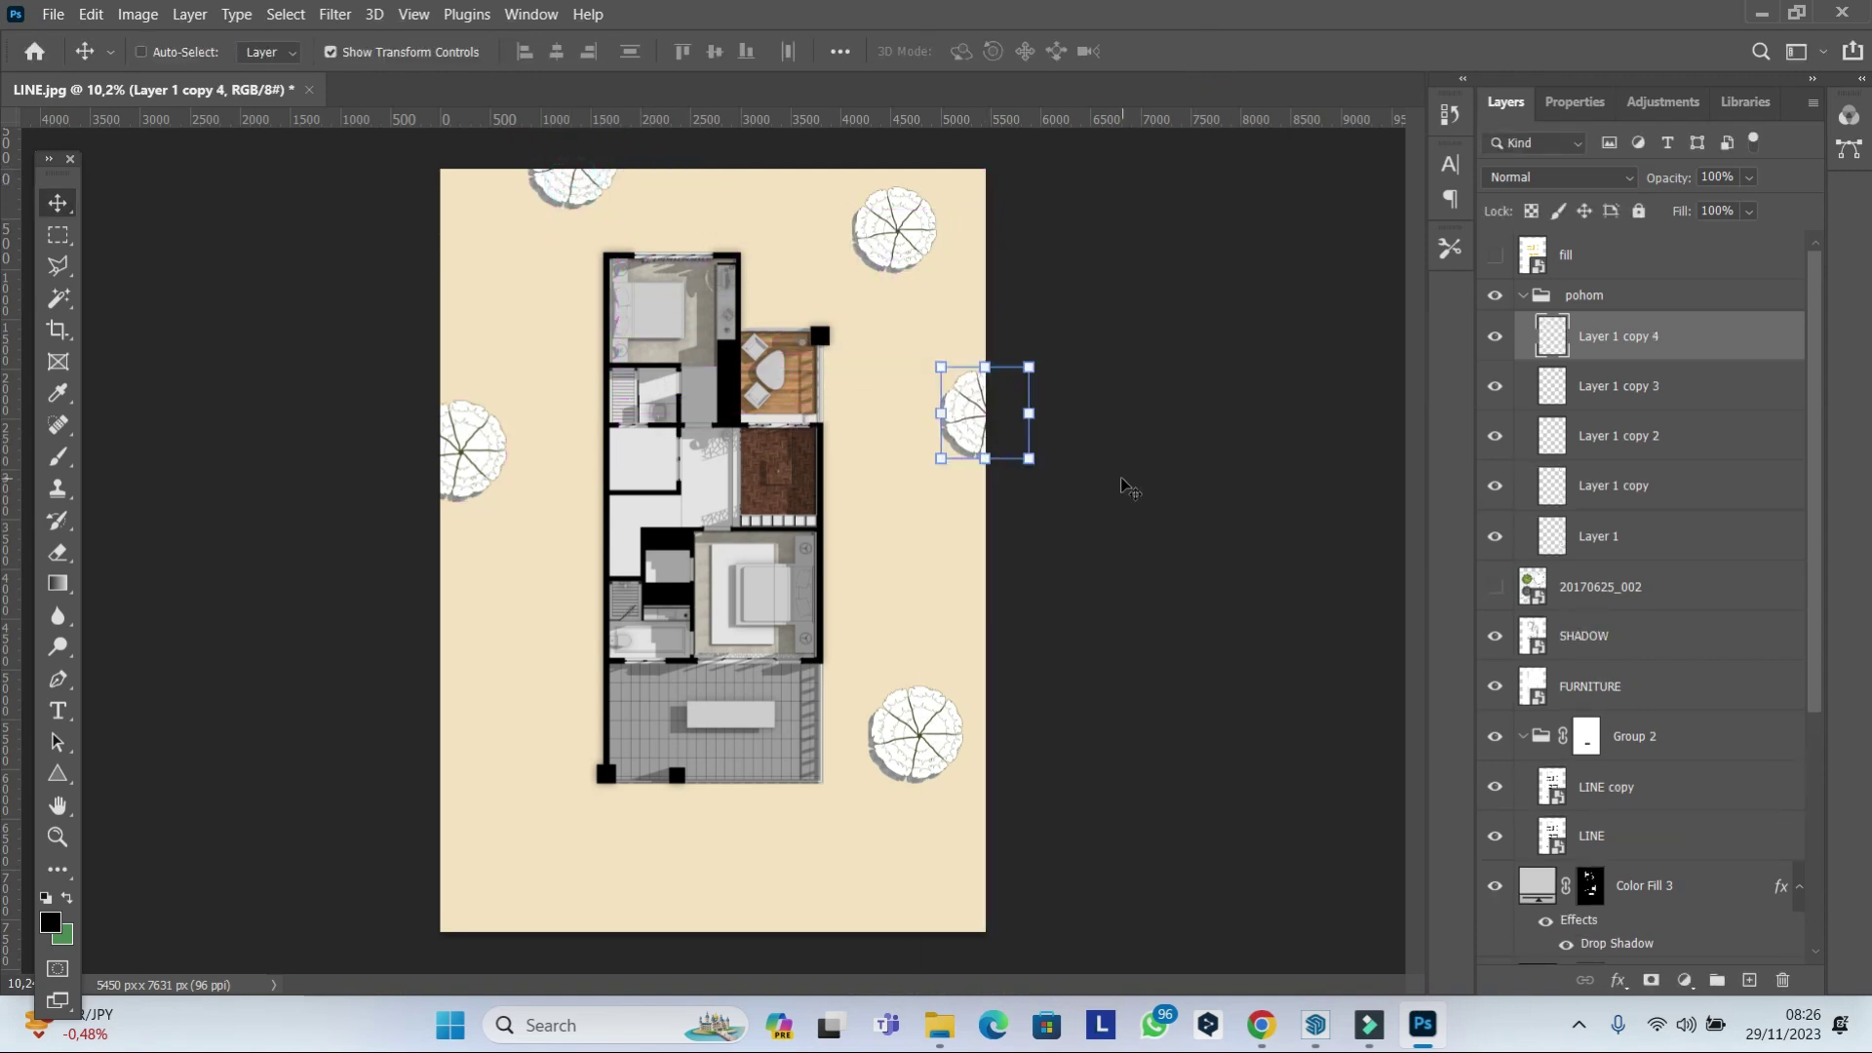
# Set the pohom tree group's opacity to 77% and collapse it.
pyautogui.click(1639, 306)
pyautogui.click(1747, 209)
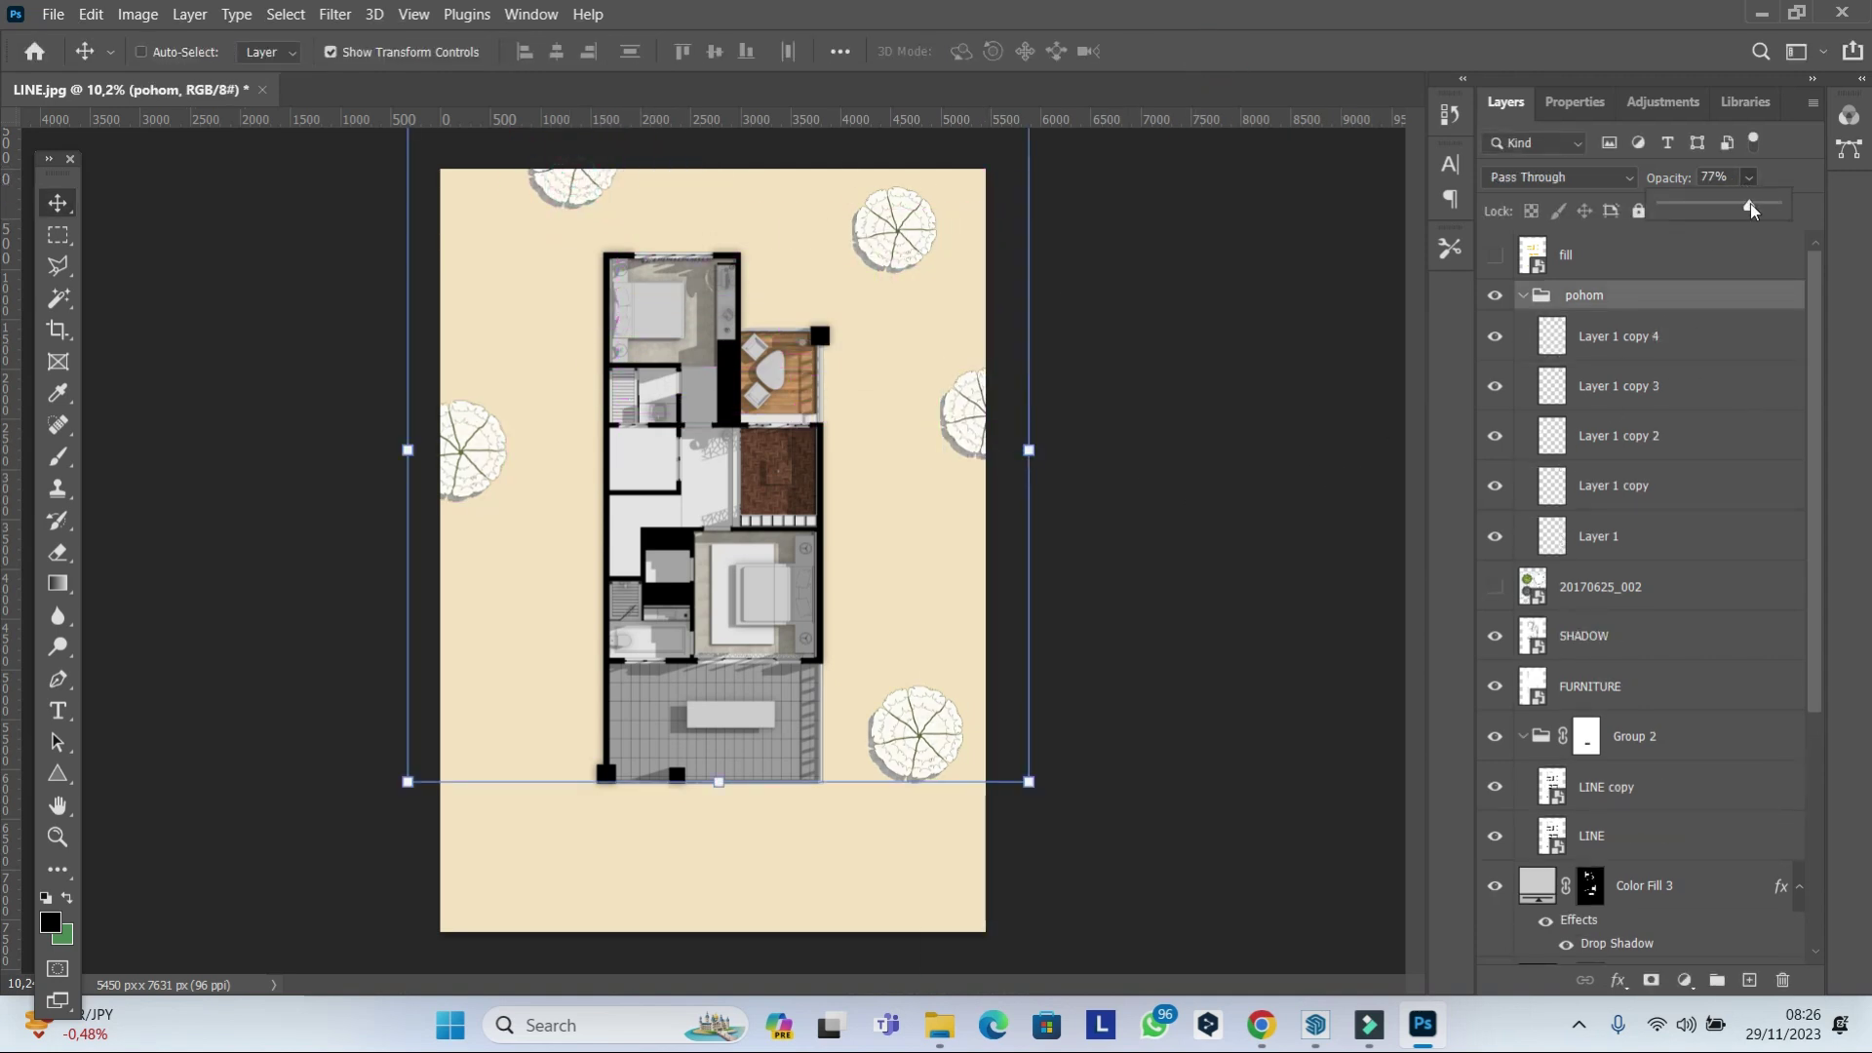
pyautogui.click(1522, 295)
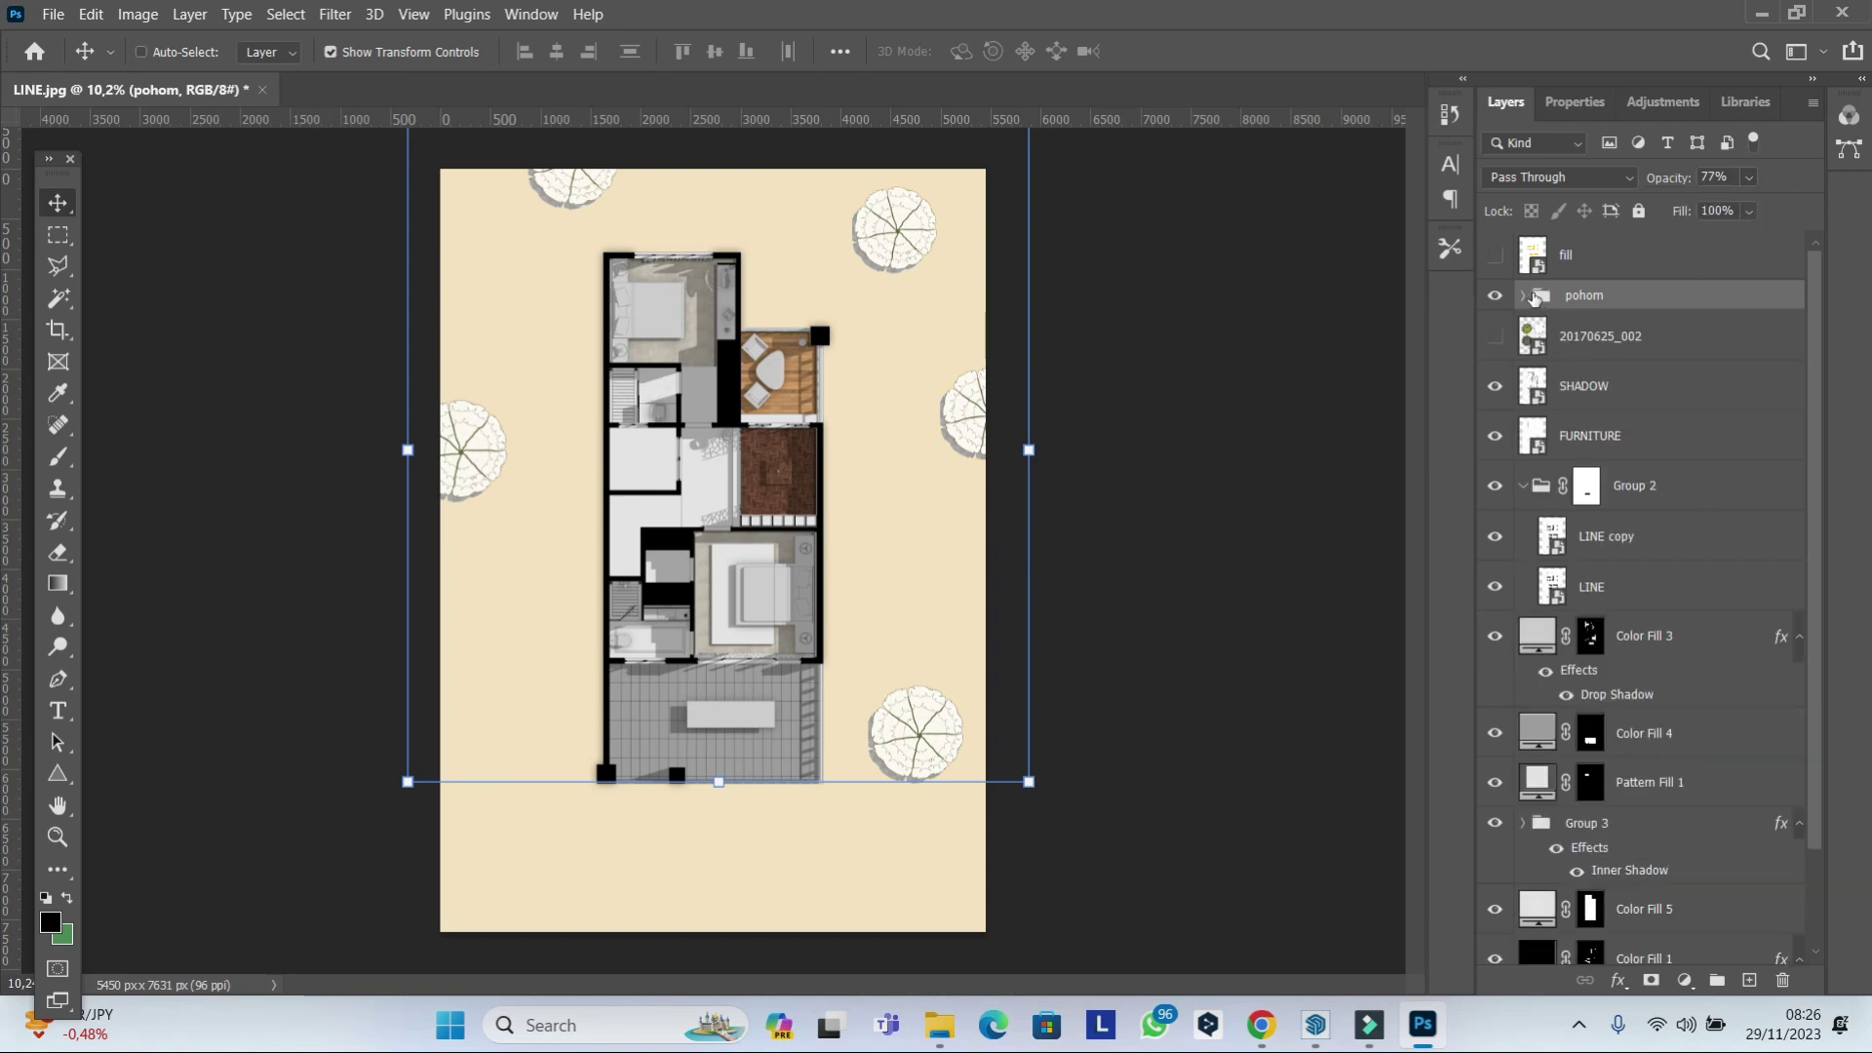
pyautogui.click(1591, 585)
pyautogui.click(58, 298)
# Select the whole cream site area around the plan by colour.
pyautogui.click(936, 452)
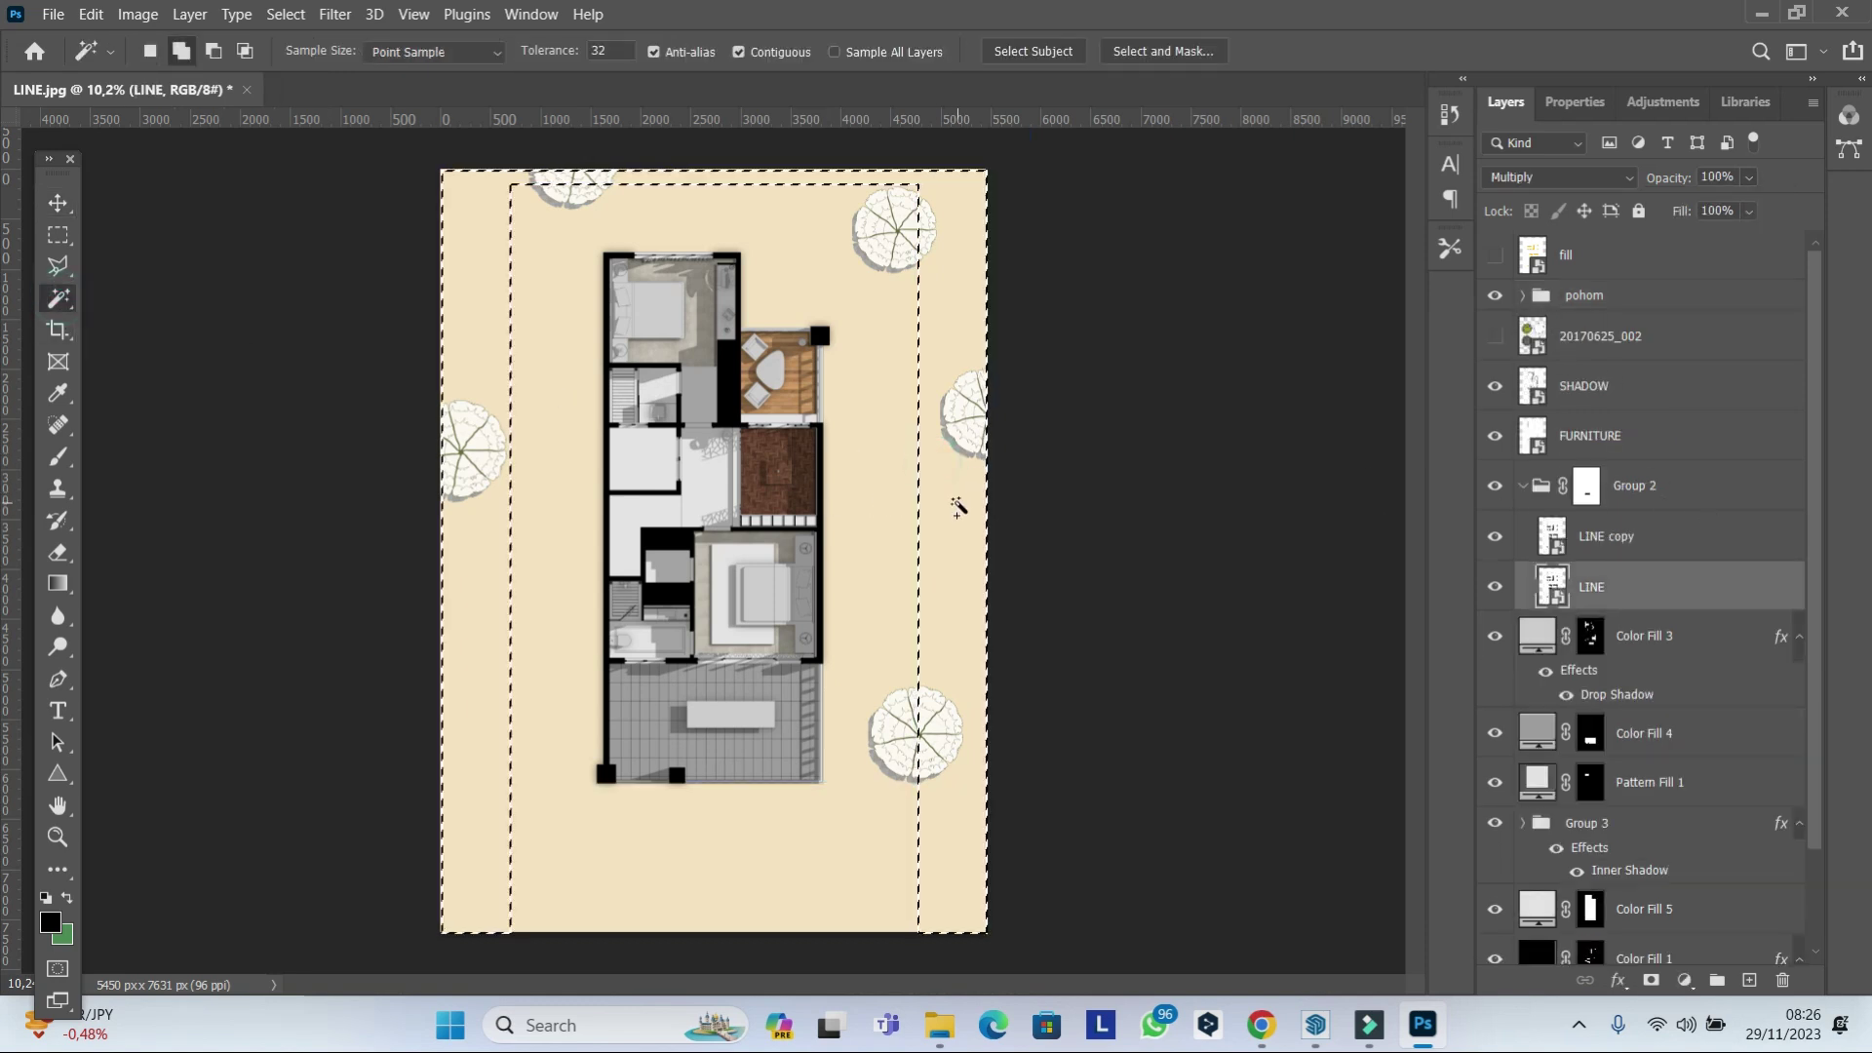
pyautogui.keyDown('shift'); pyautogui.click(889, 523); pyautogui.keyUp('shift')
pyautogui.scroll(-2, 1715, 820)
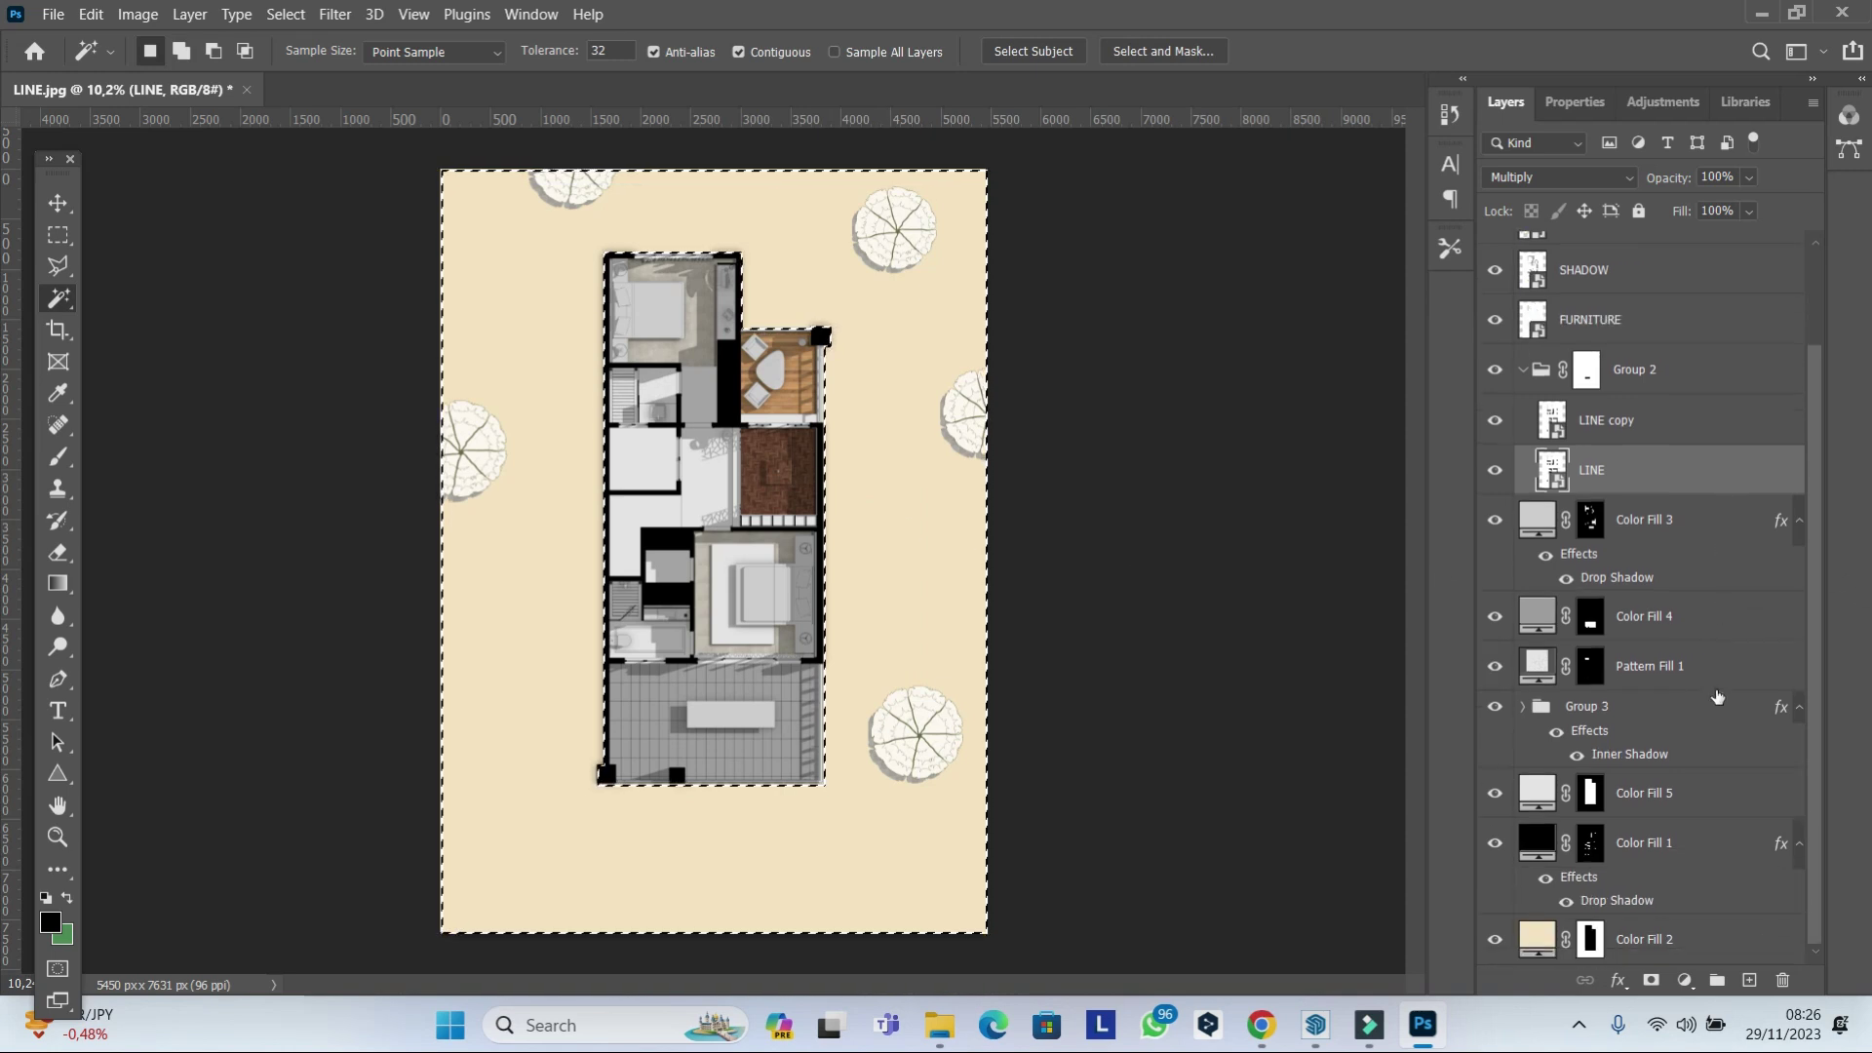
# Add a Pattern Fill layer above Color Fill 2 using the cream dotted pattern.
pyautogui.click(1710, 938)
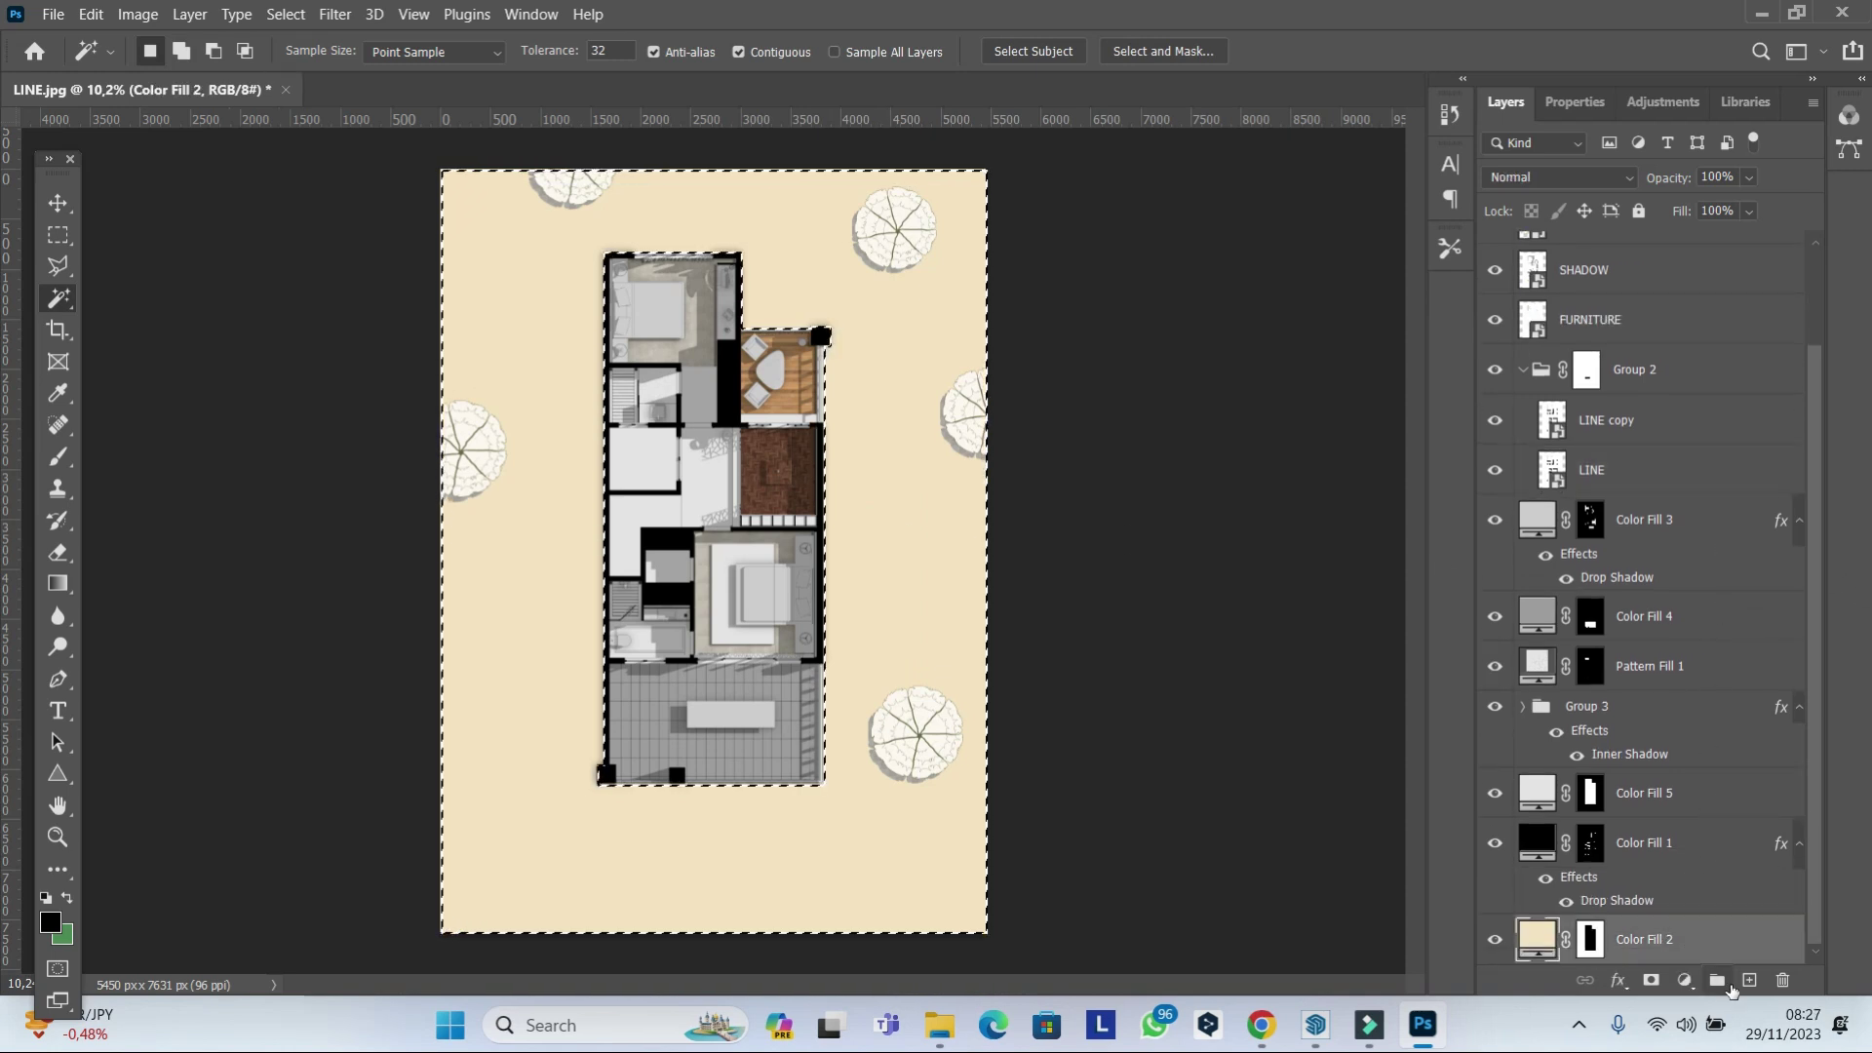
pyautogui.click(1685, 979)
pyautogui.click(1718, 599)
pyautogui.click(1370, 854)
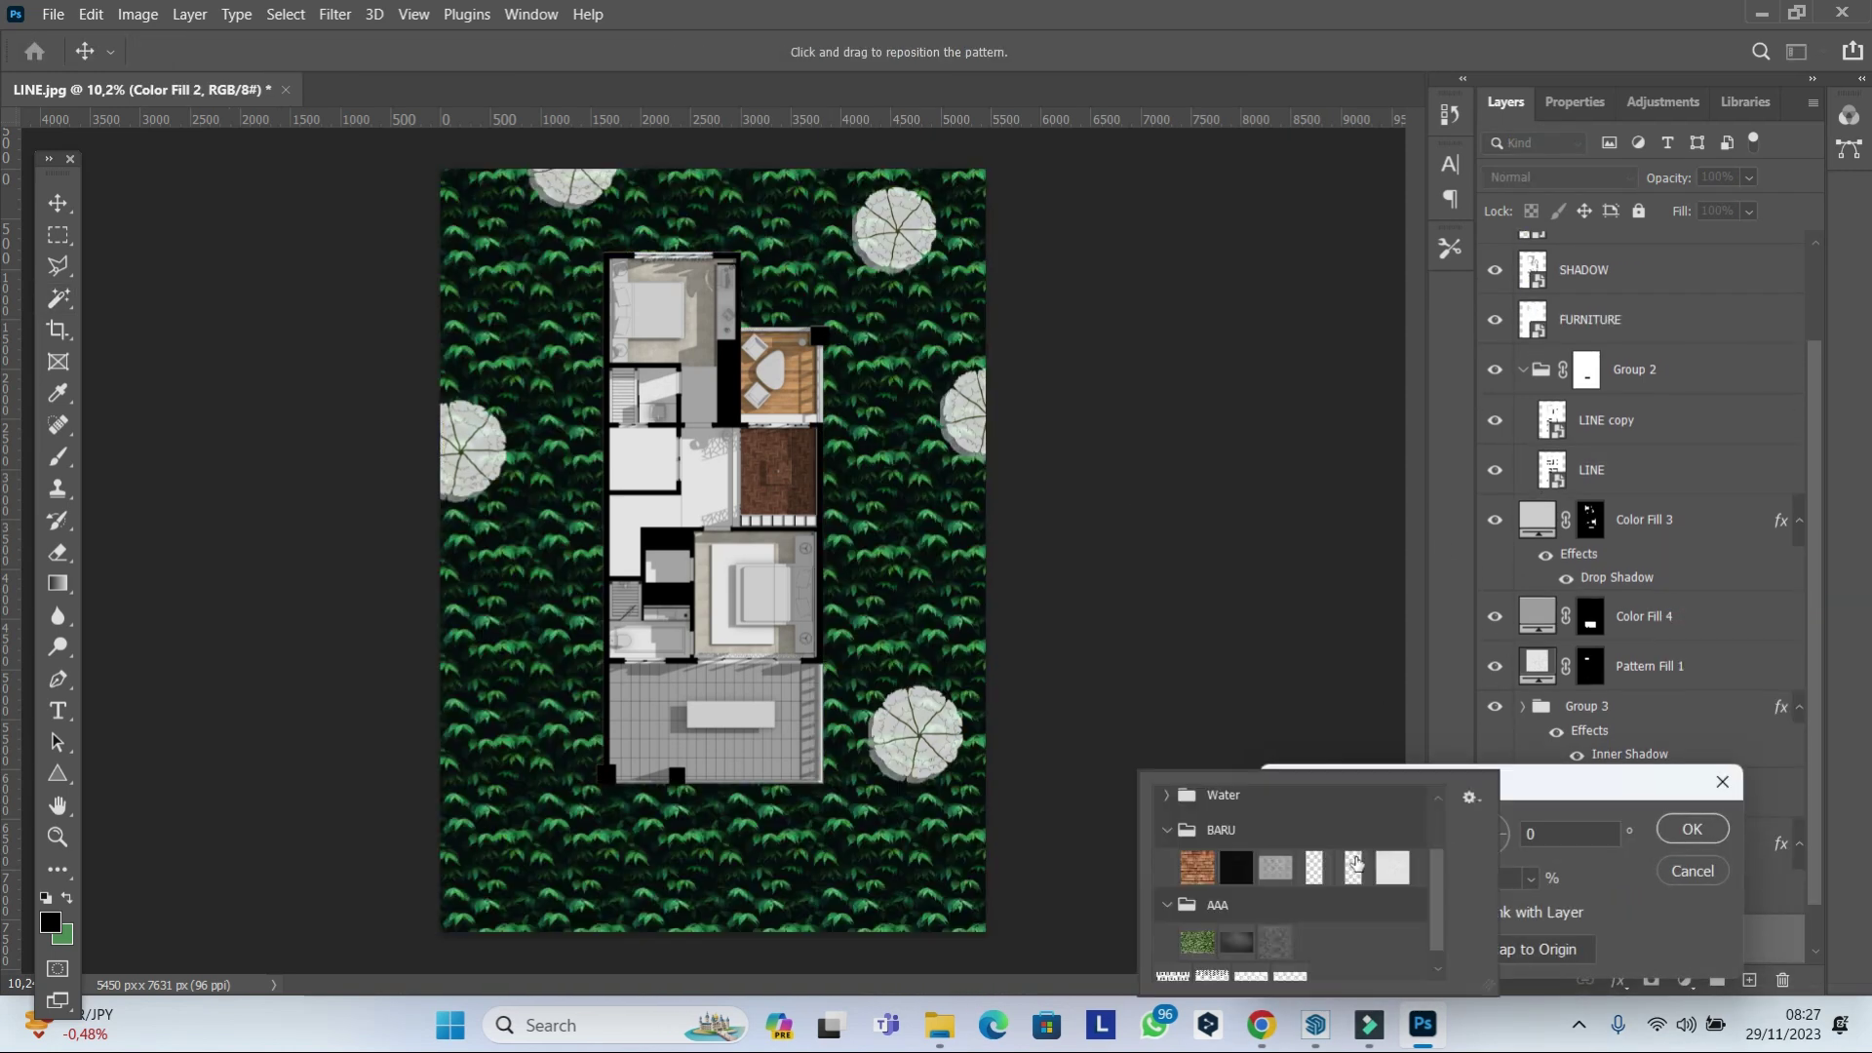
pyautogui.click(1283, 963)
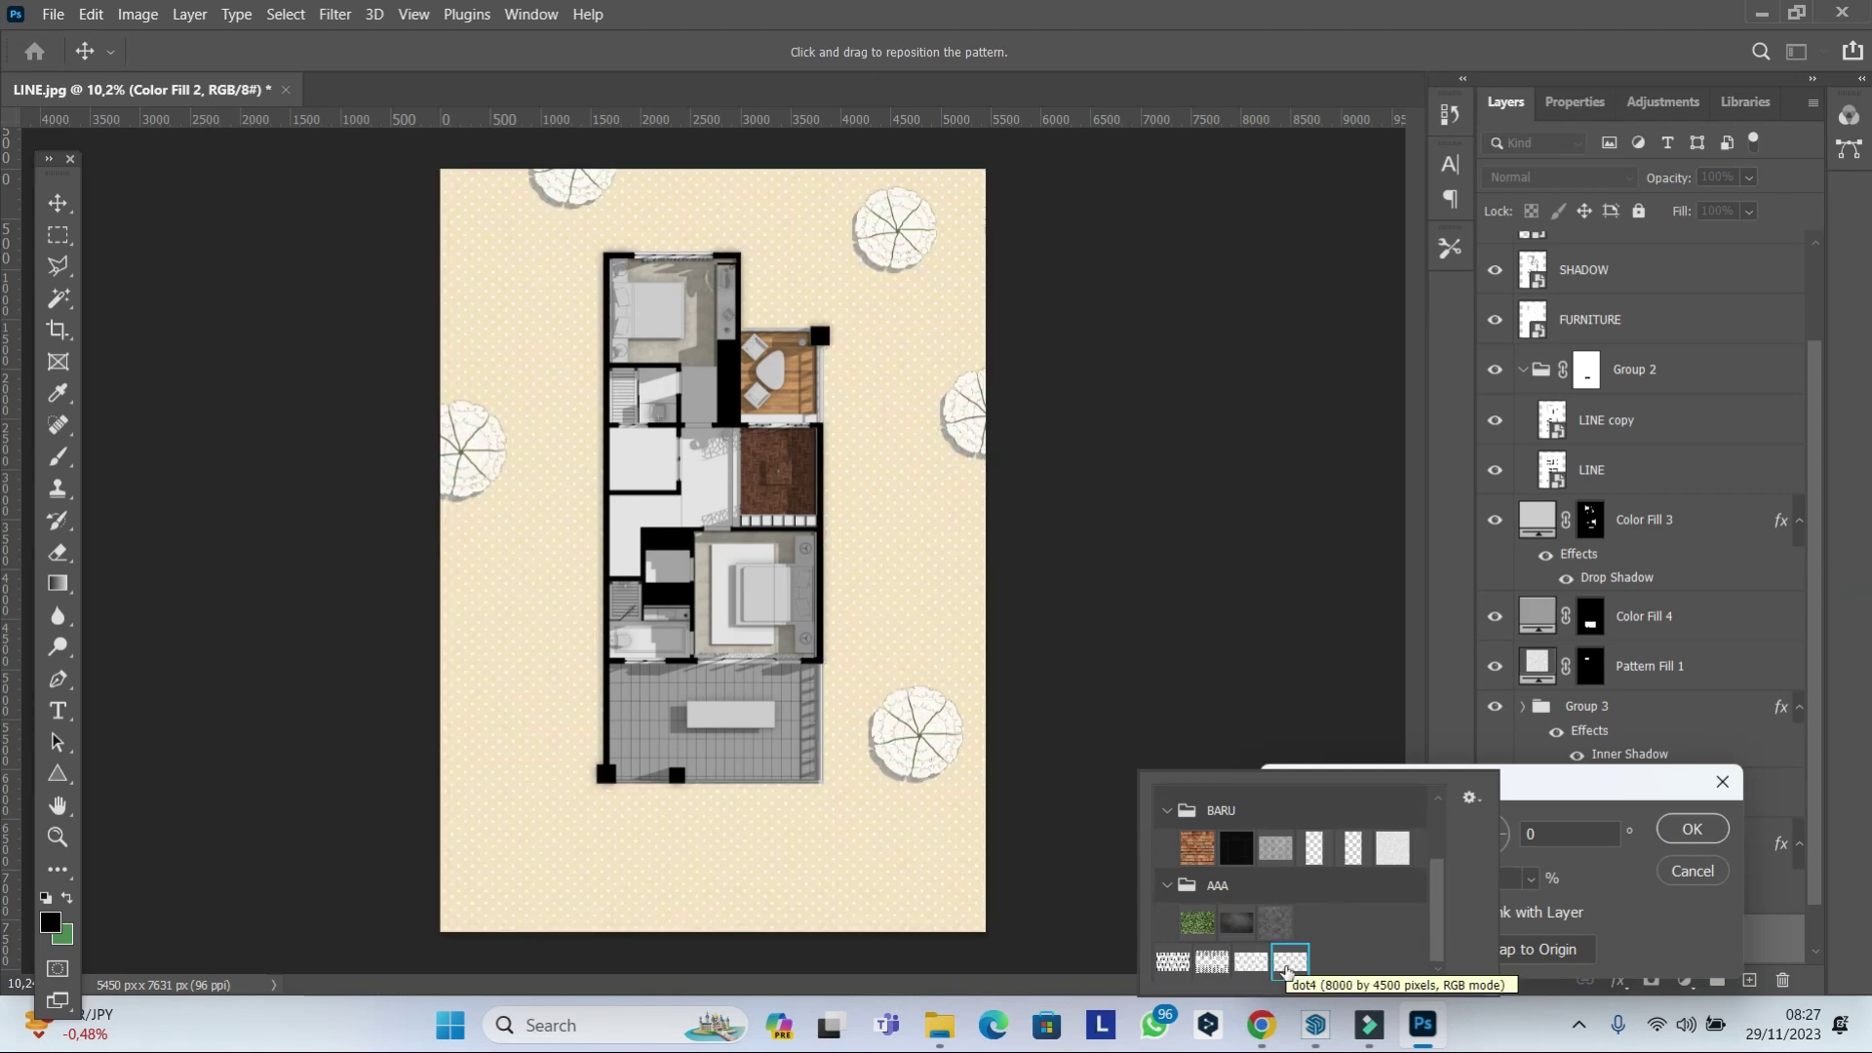
pyautogui.click(1633, 925)
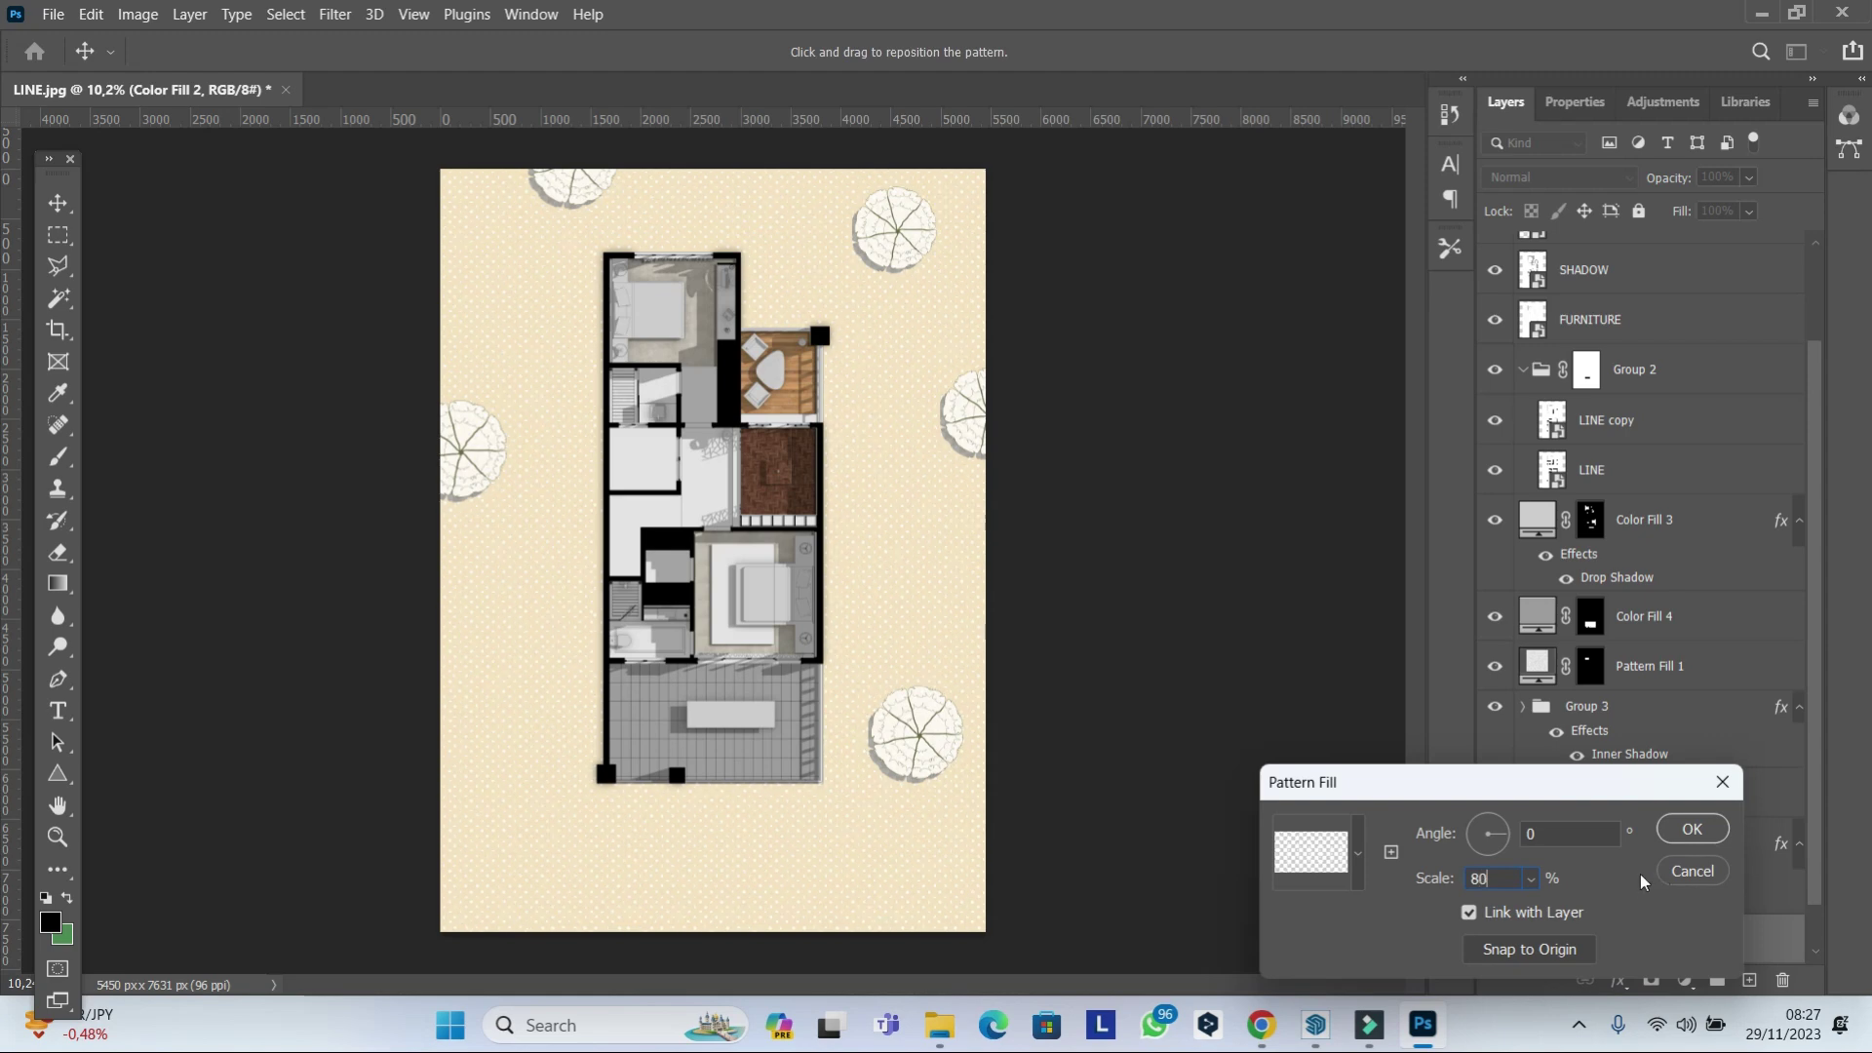
# Confirm the cream dotted pattern fill at 80% scale and expand the trees group.
pyautogui.click(1693, 829)
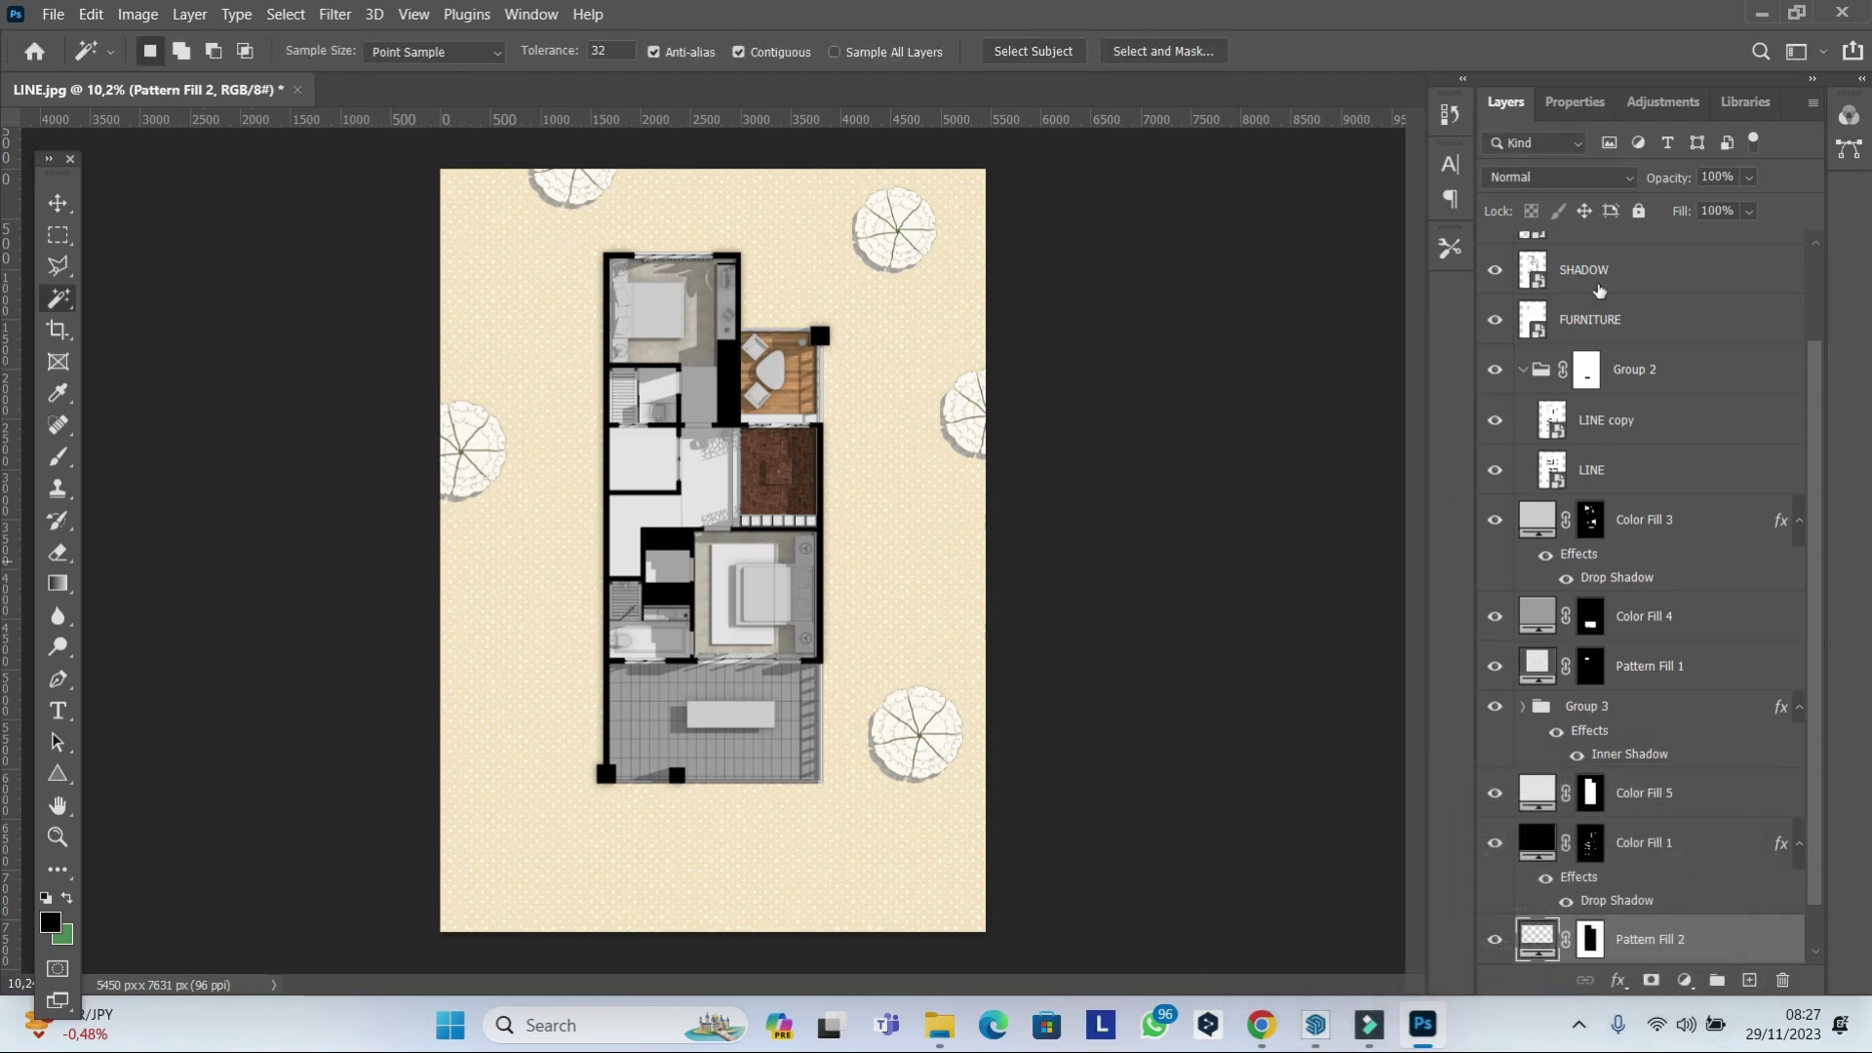
pyautogui.scroll(3, 1598, 290)
pyautogui.click(1523, 294)
# Alt-drag a copy of tree Layer 1 copy 4 to the sheet's bottom-left corner.
pyautogui.click(1641, 346)
pyautogui.press('v')
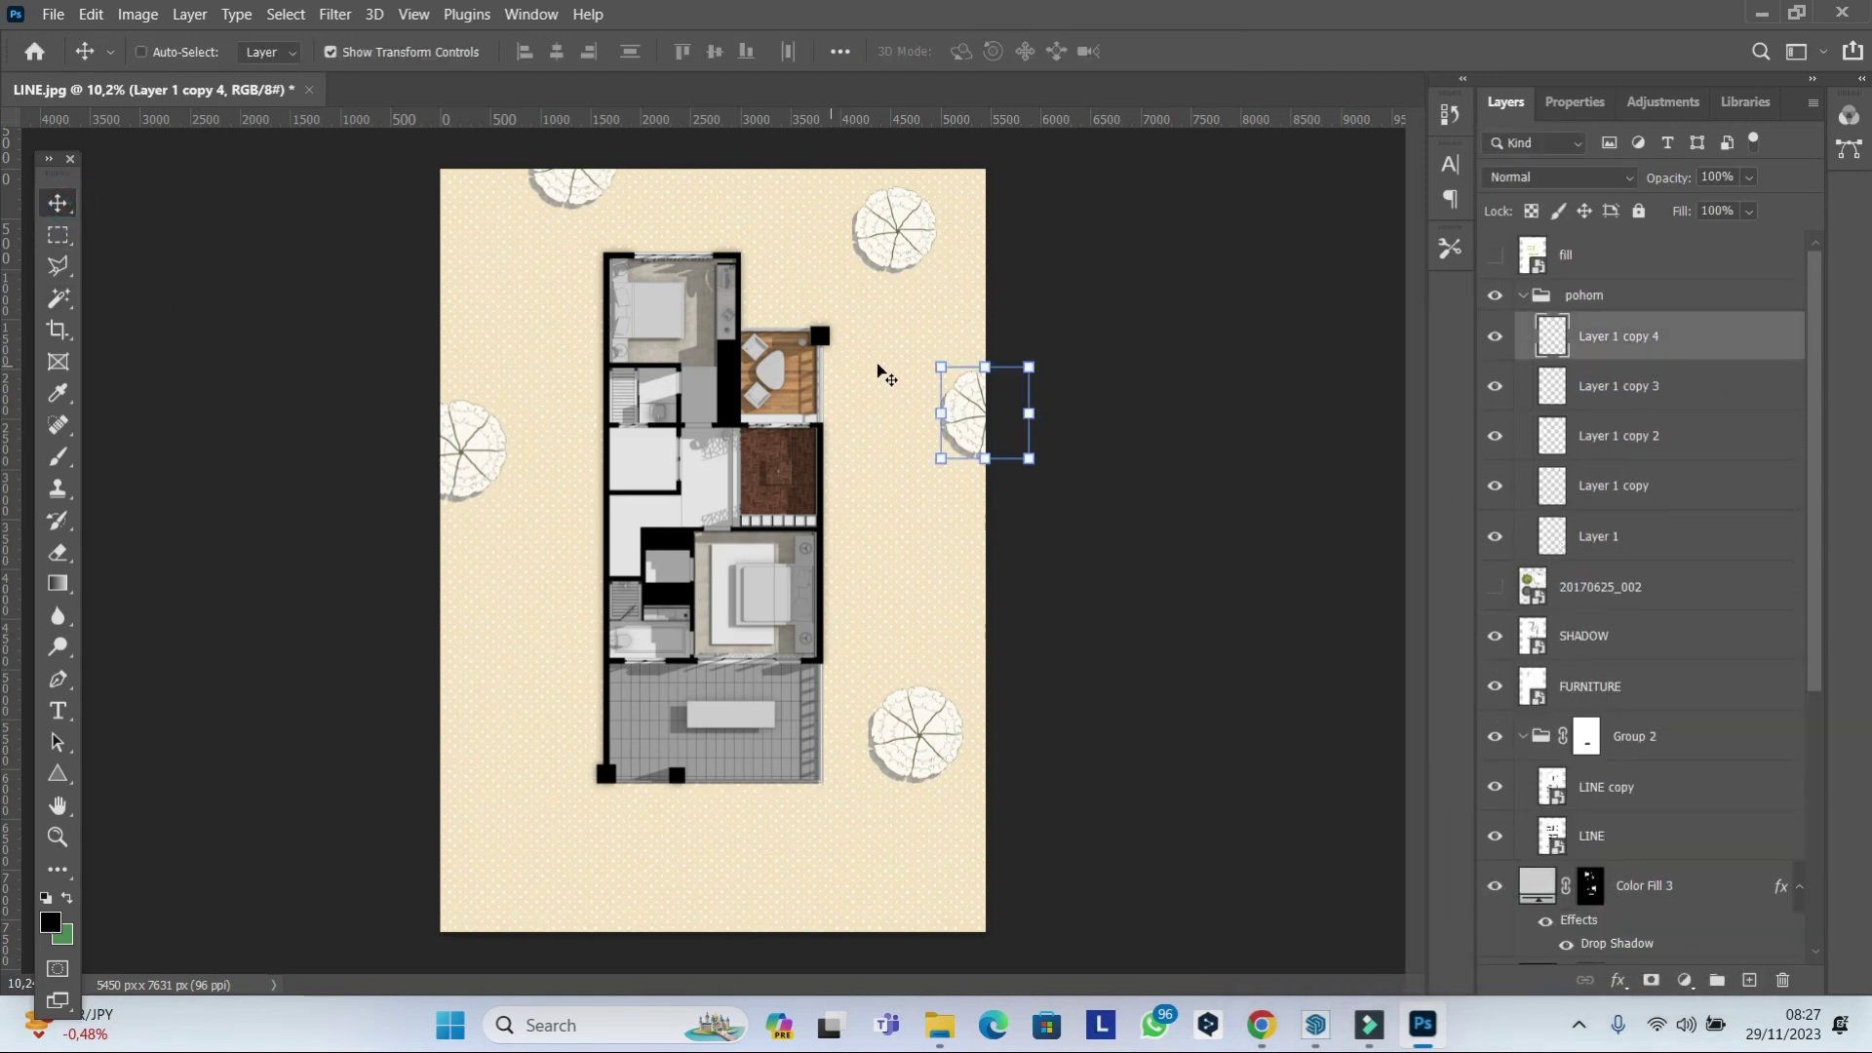
pyautogui.moveTo(884, 373); pyautogui.dragTo(444, 921)
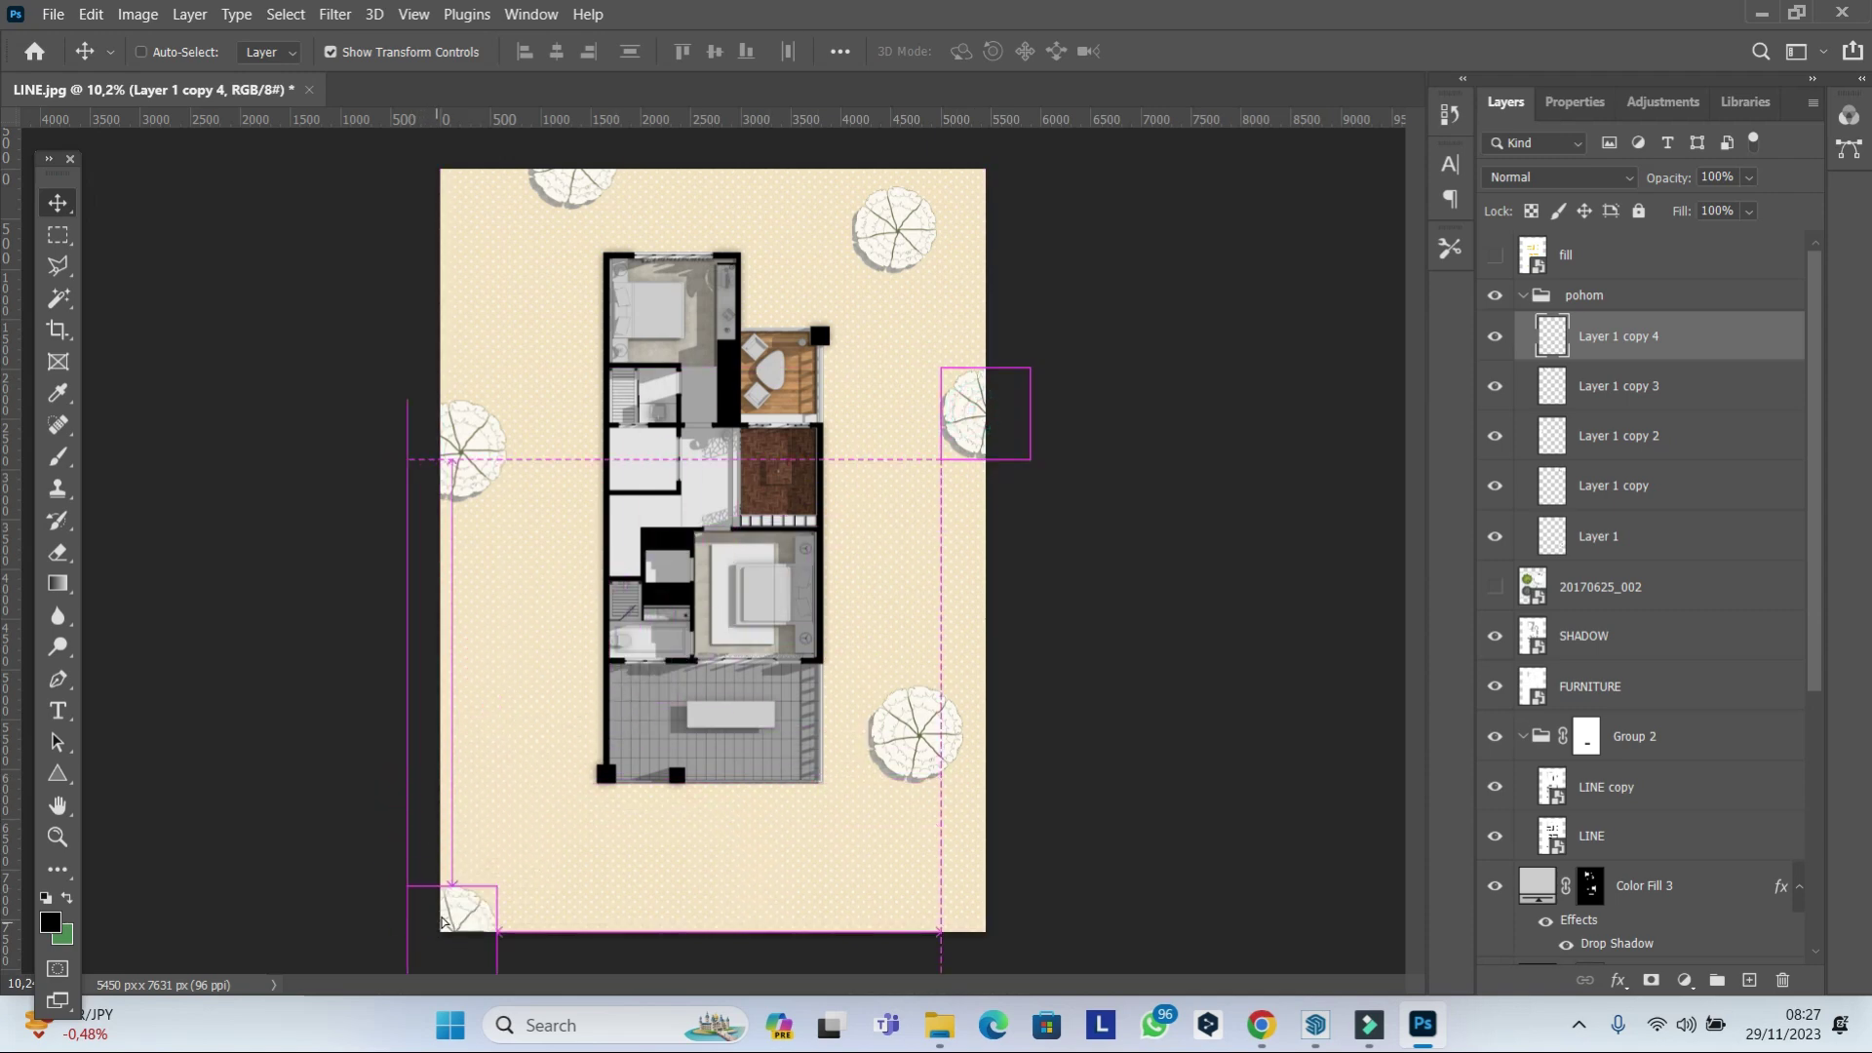
pyautogui.click(1584, 294)
# Give the trees group a drop shadow with 34% opacity and 120 px size.
pyautogui.click(1618, 980)
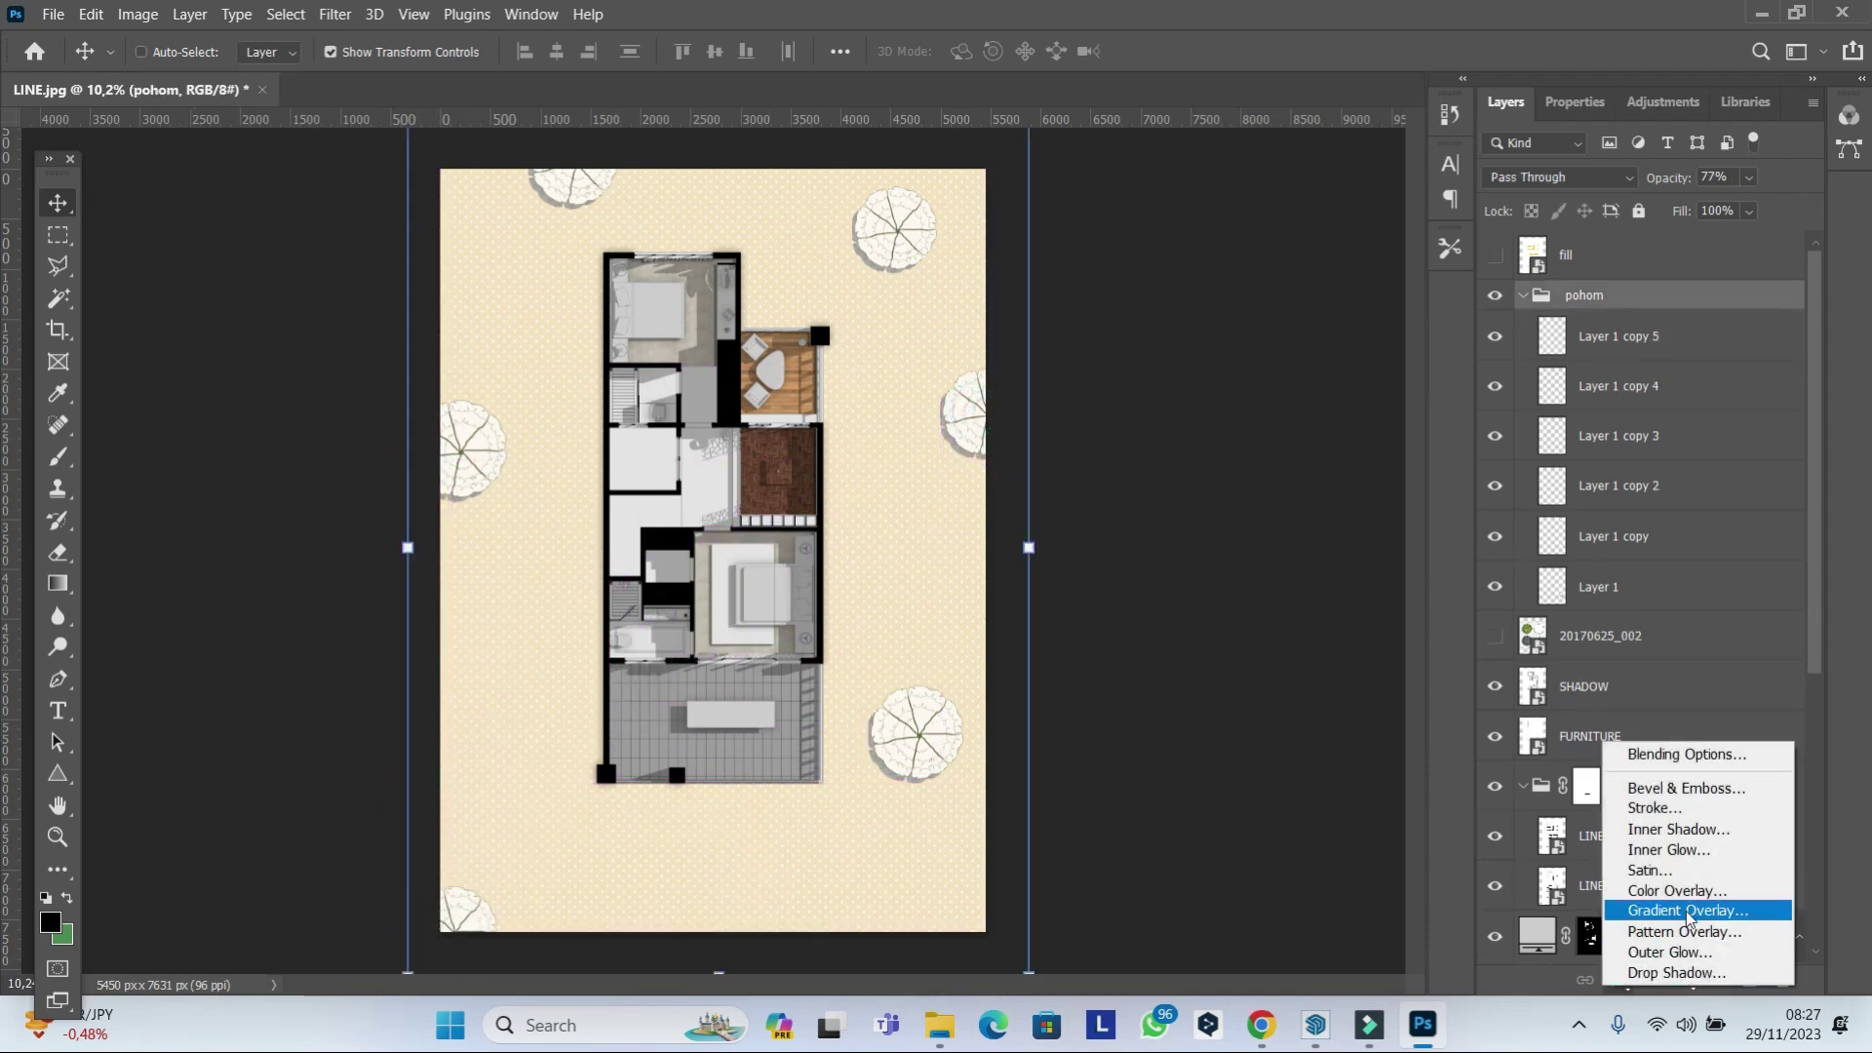
pyautogui.click(1677, 972)
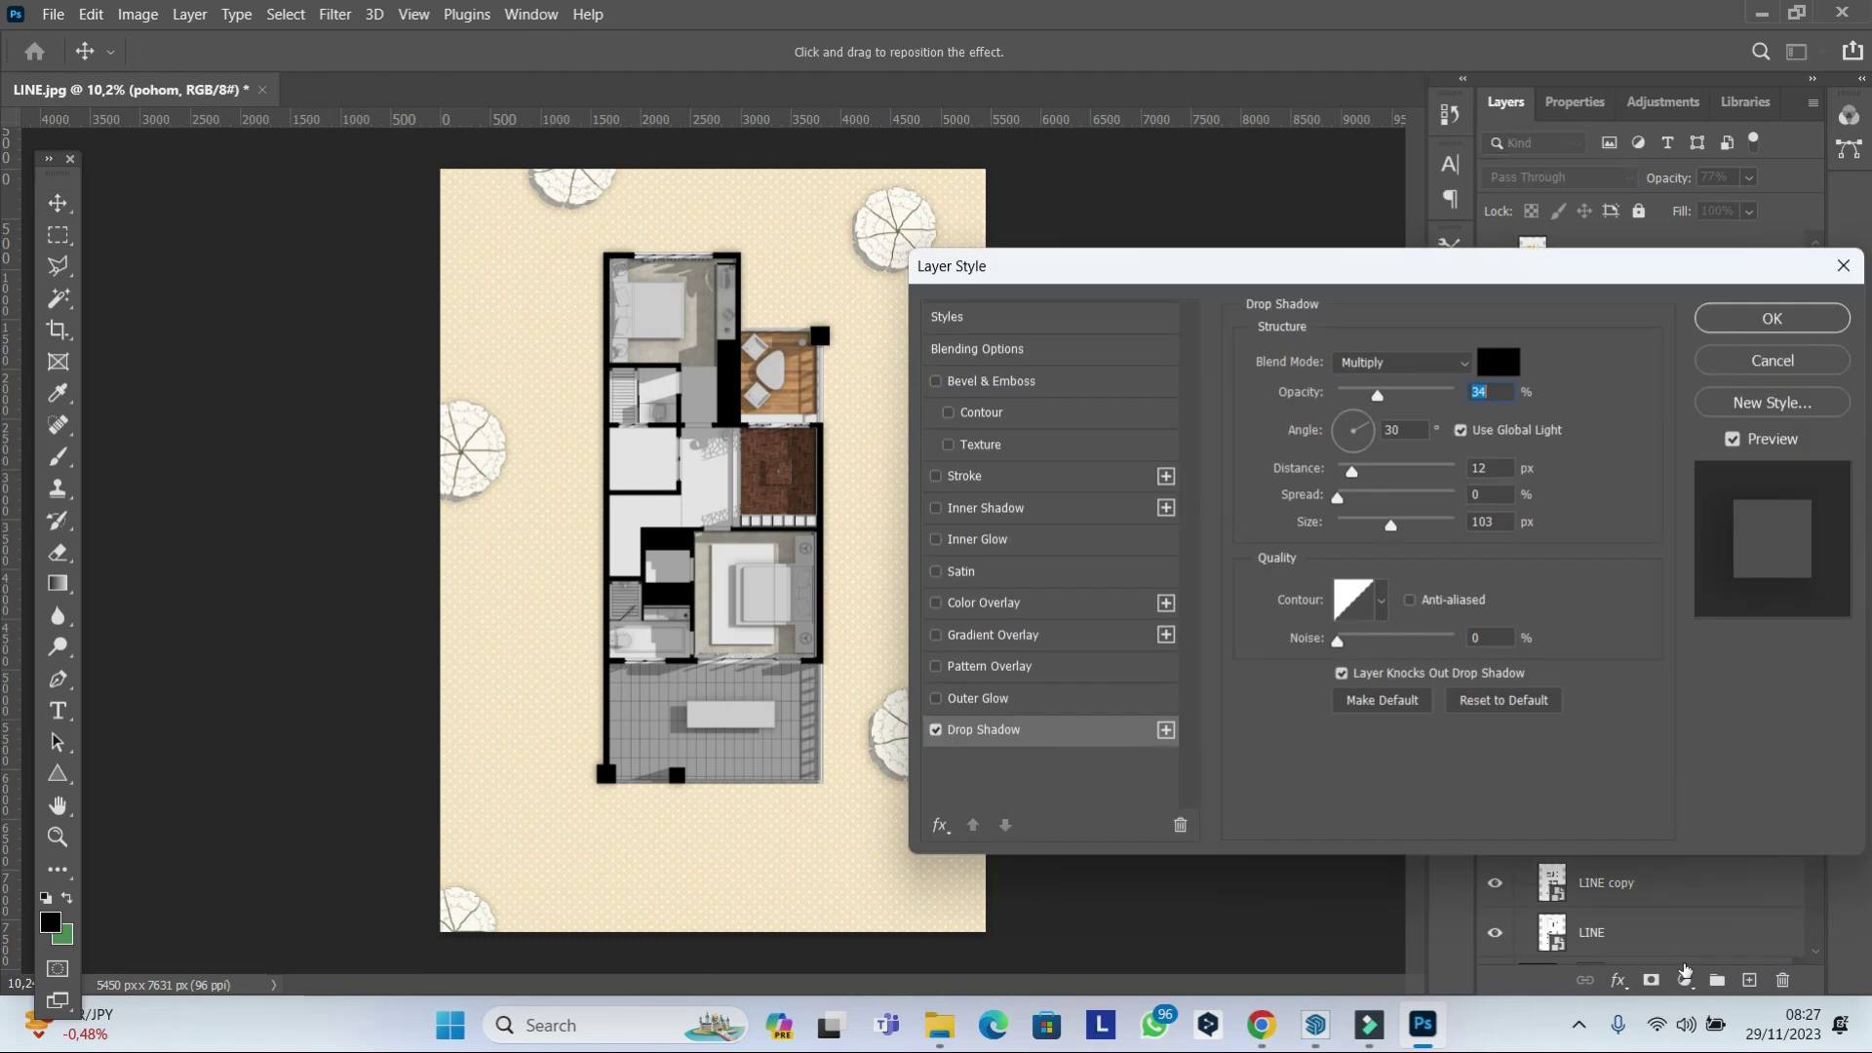
pyautogui.click(1398, 525)
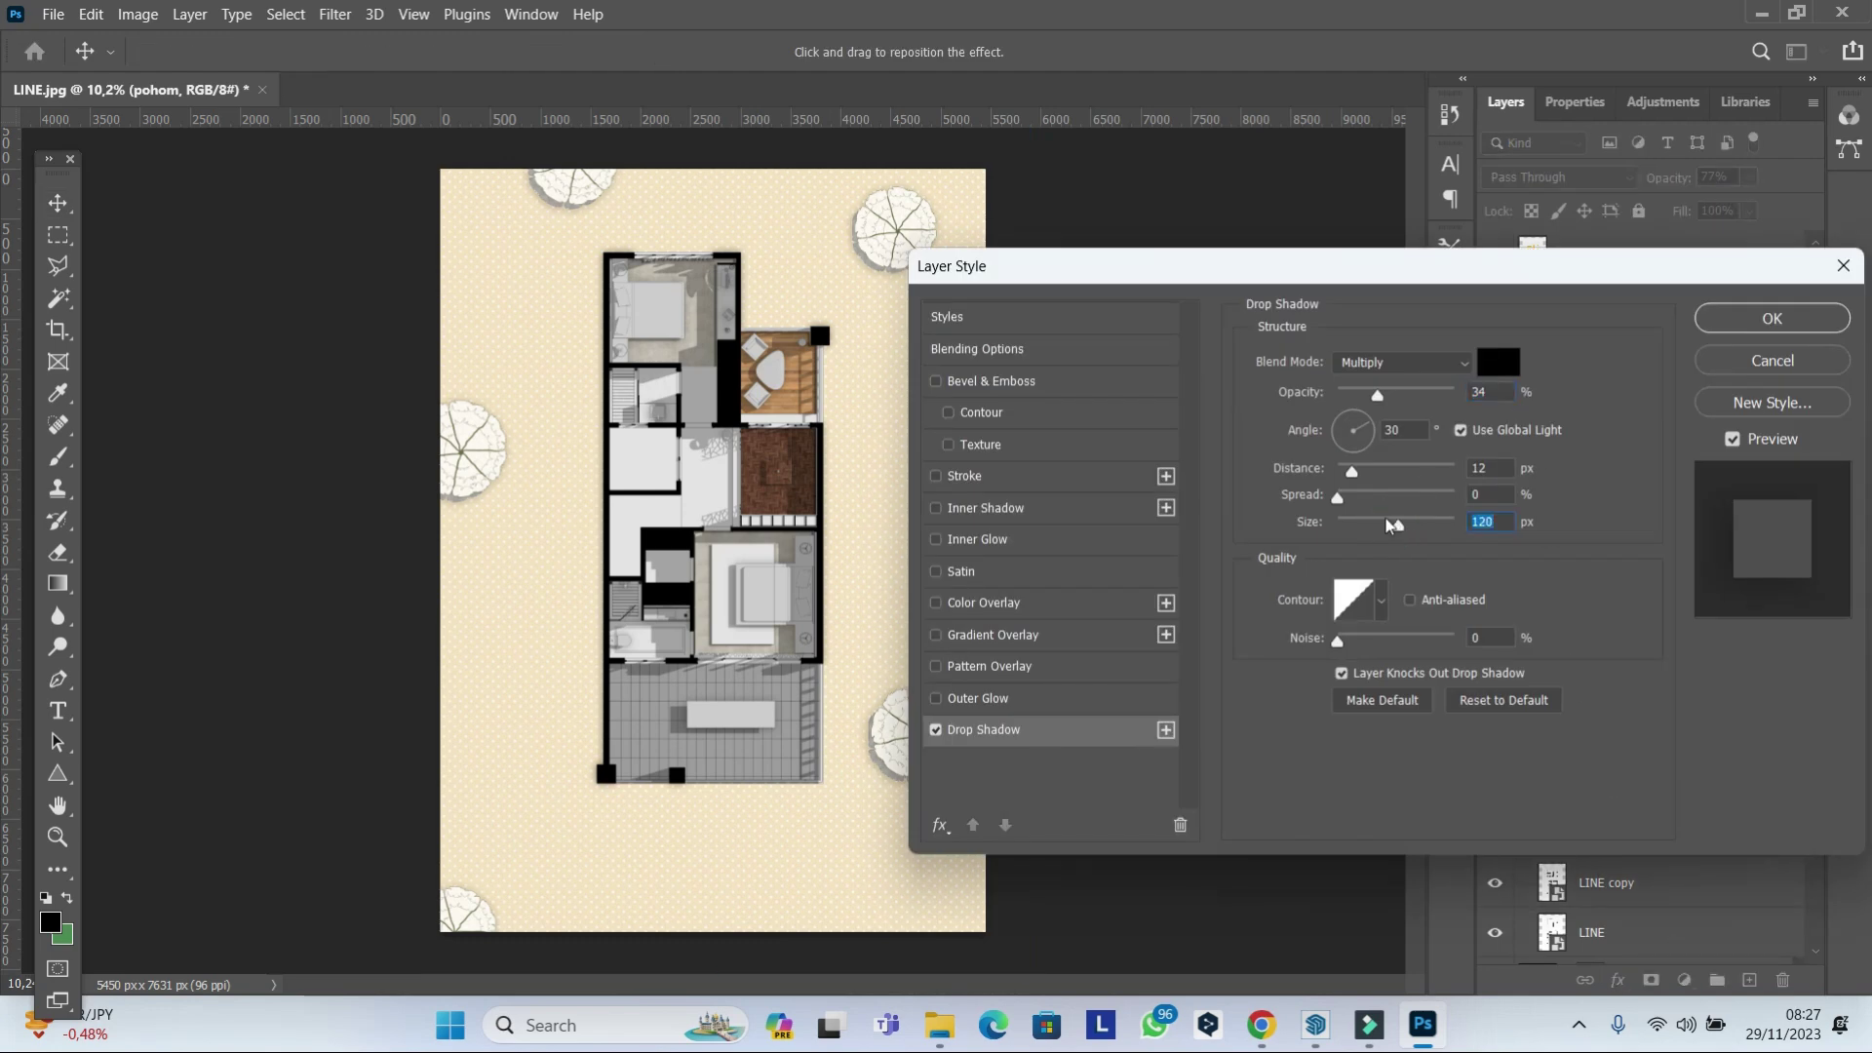
pyautogui.click(1751, 326)
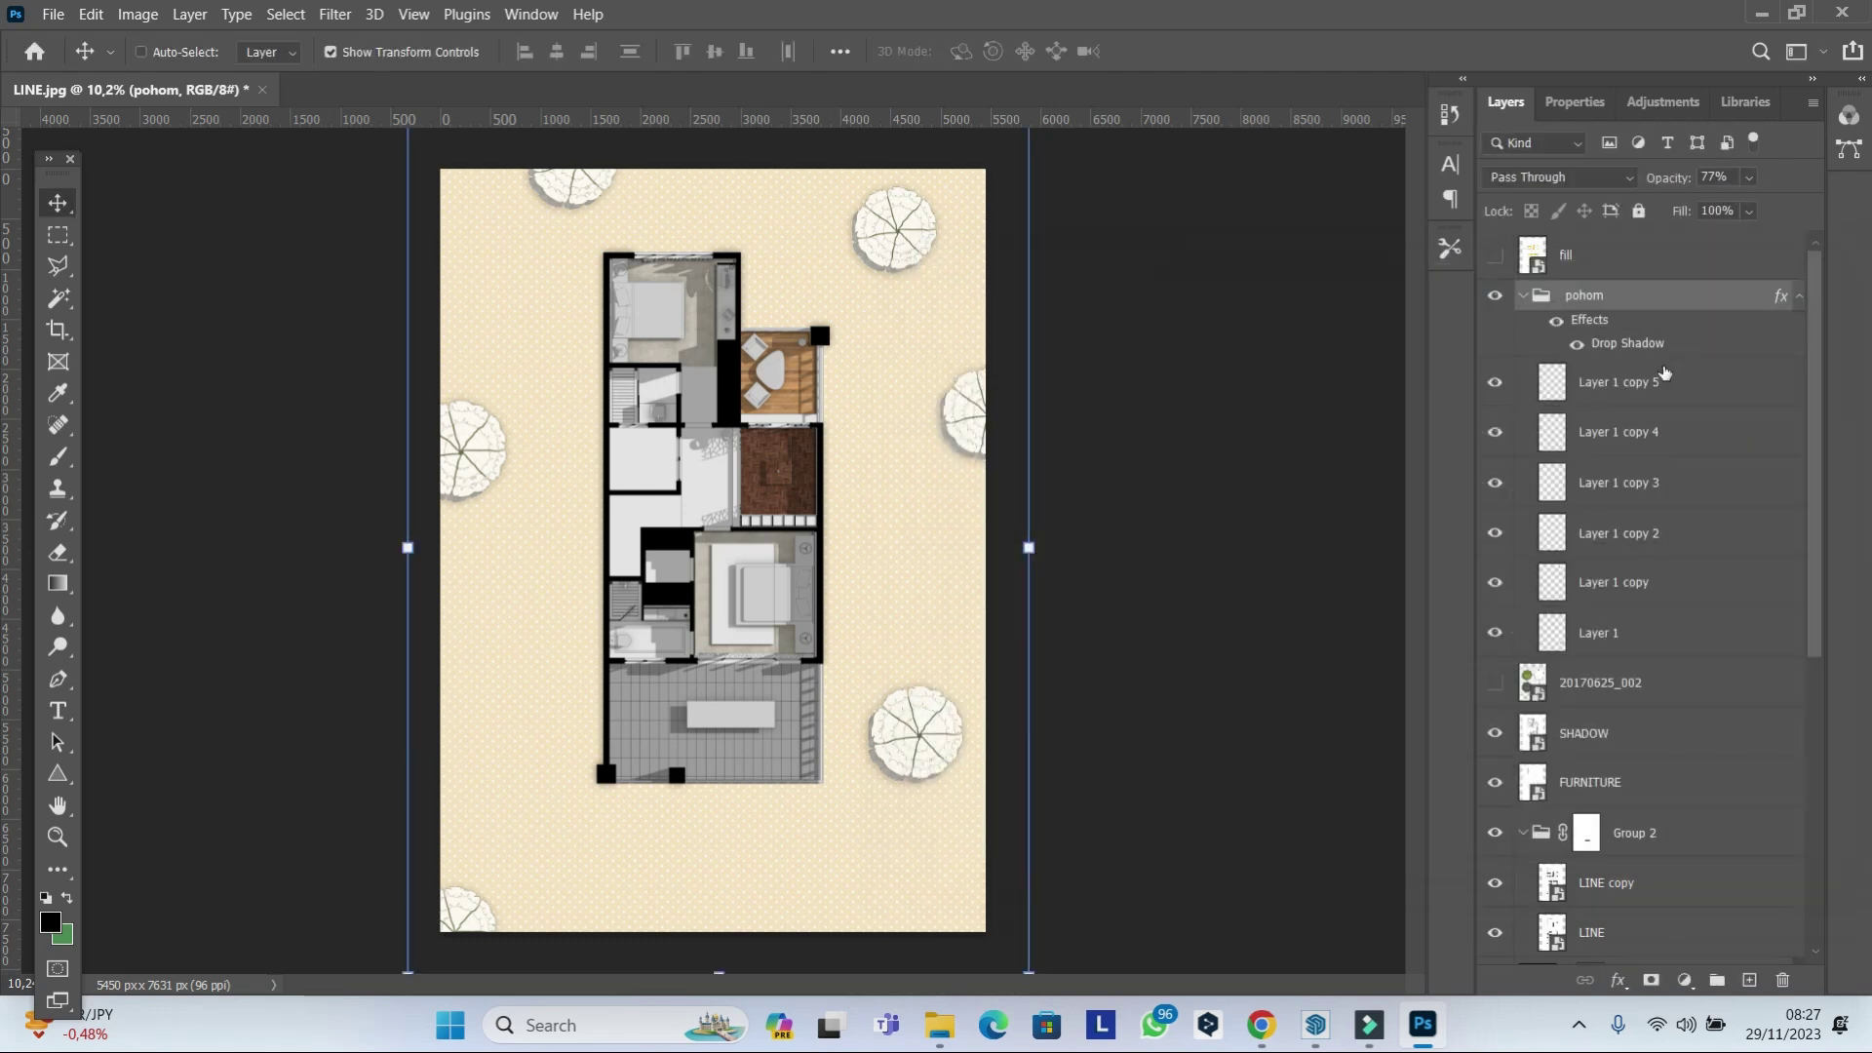
pyautogui.click(1523, 297)
# Create a new empty group, Group 4, around the trees group.
pyautogui.scroll(2, 783, 582)
pyautogui.scroll(2, 783, 582)
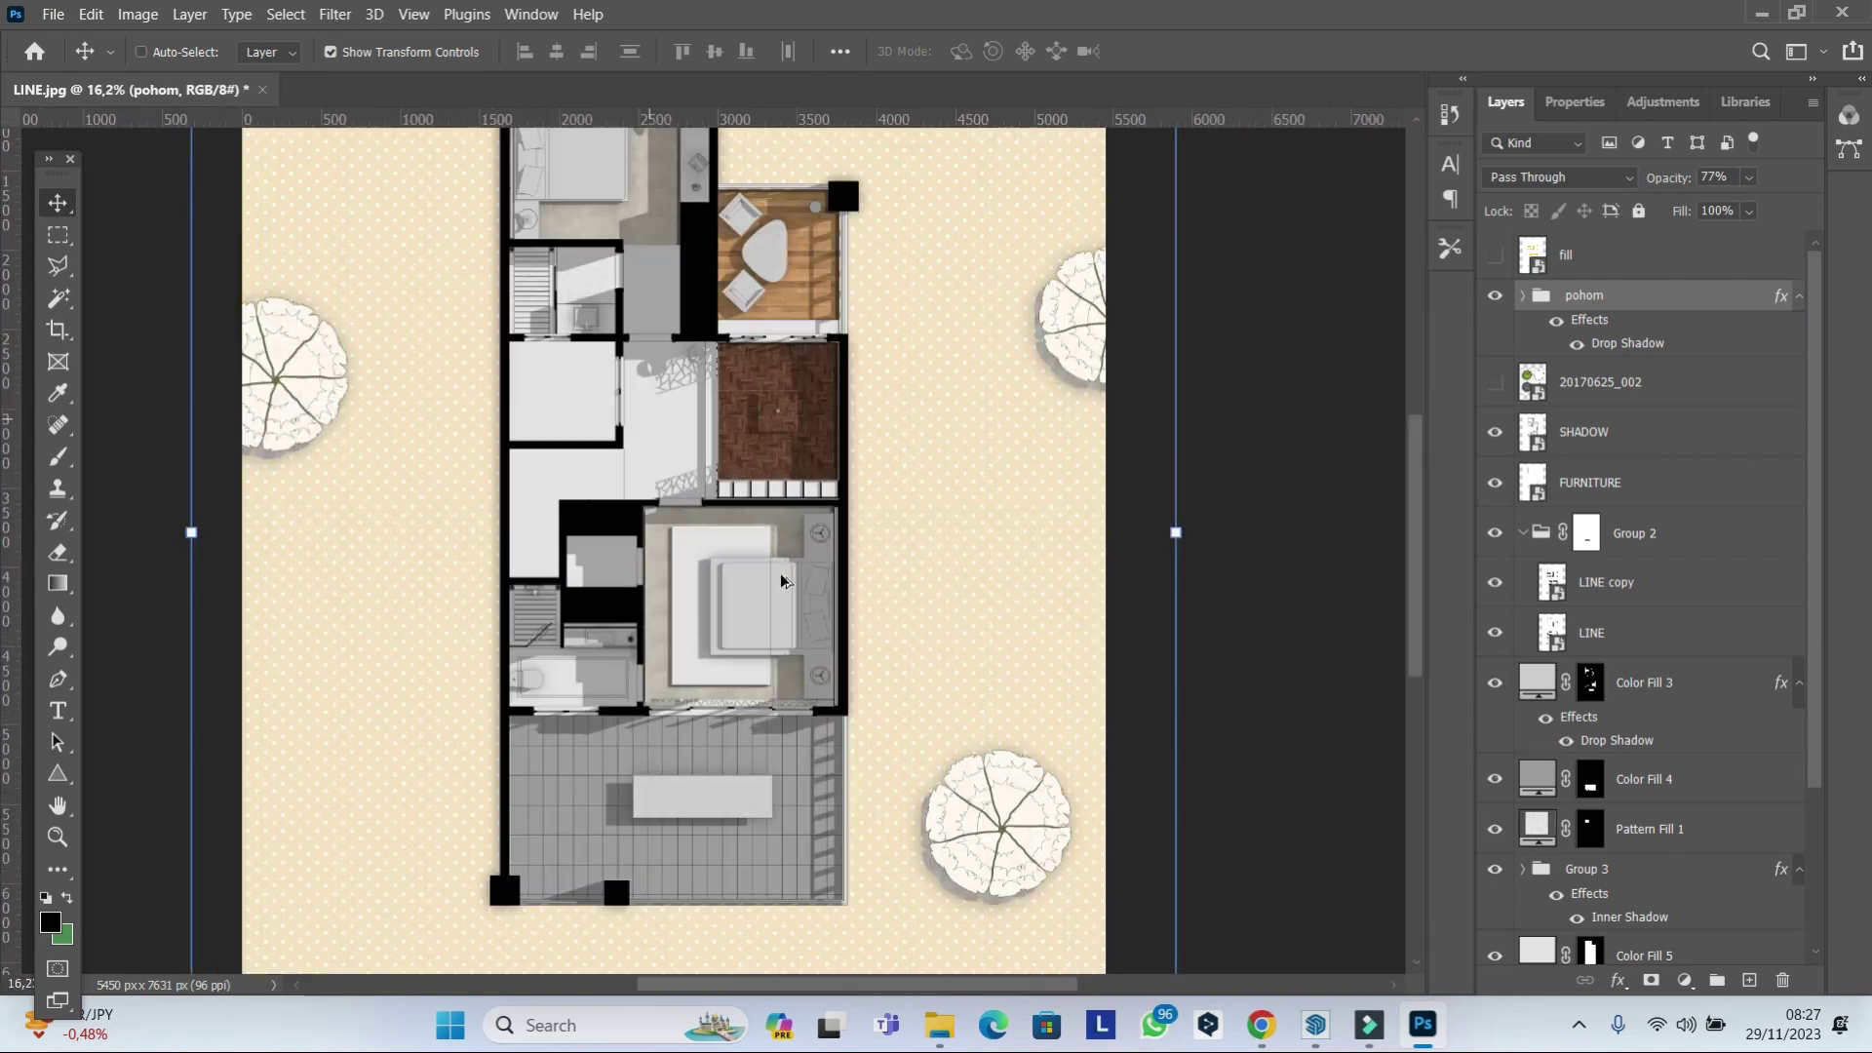
pyautogui.scroll(1, 943, 544)
pyautogui.scroll(-1, 943, 544)
pyautogui.scroll(-1, 944, 544)
pyautogui.scroll(-1, 943, 544)
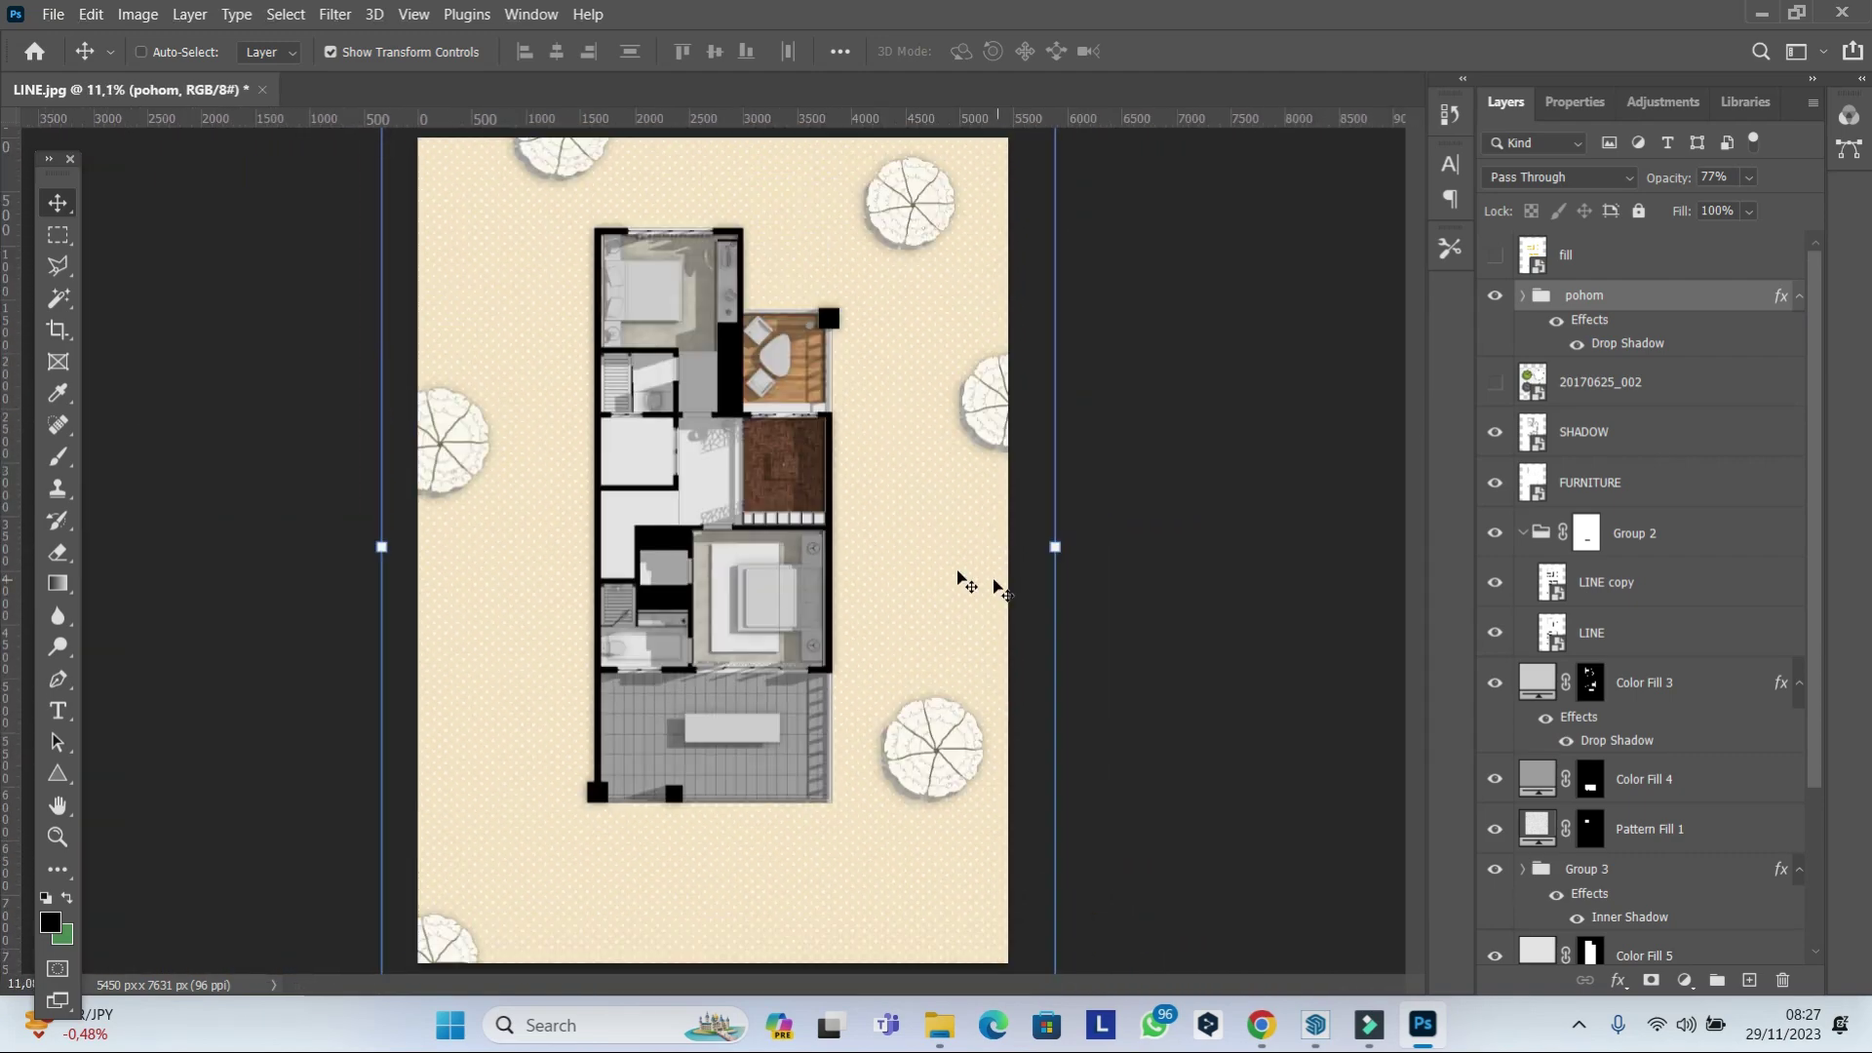
pyautogui.click(1719, 980)
# Start a new 8 px-stroke shape layer with the Pen tool in Shape mode.
pyautogui.click(60, 686)
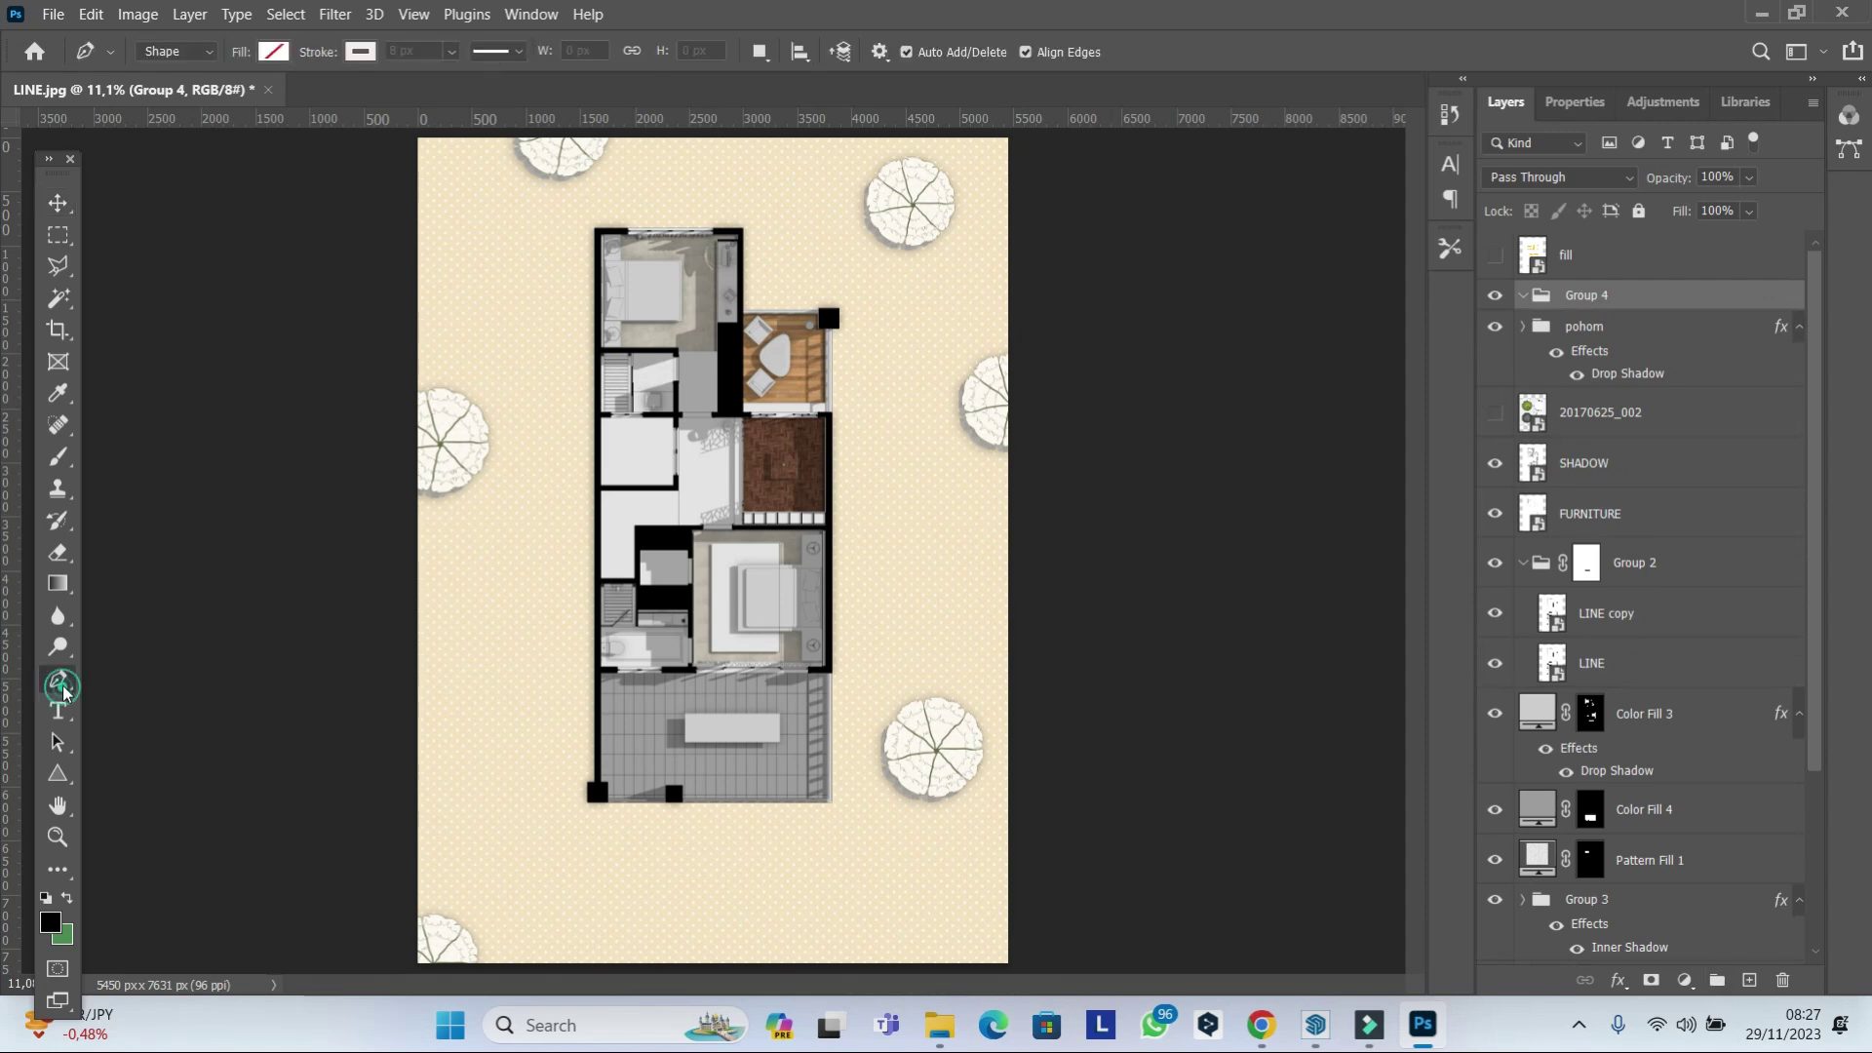
pyautogui.click(1579, 1025)
pyautogui.rightClick(1530, 851)
pyautogui.click(1560, 866)
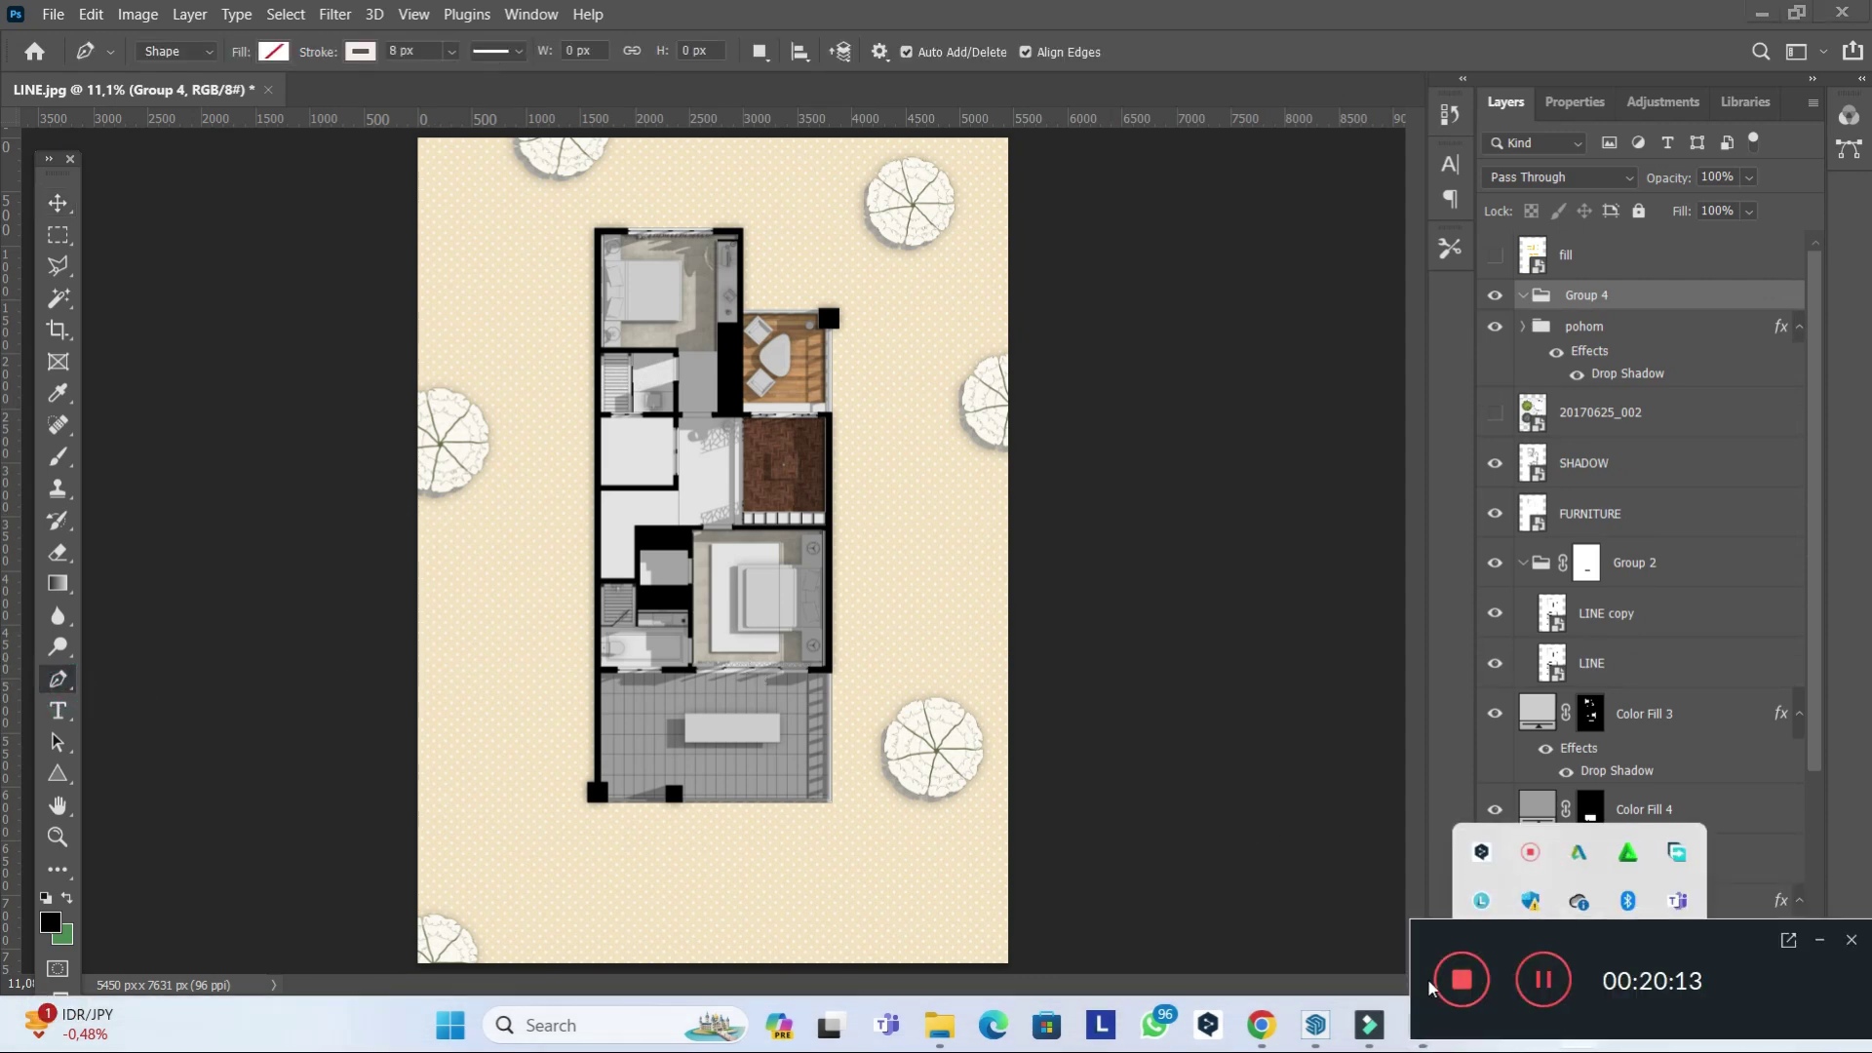
pyautogui.press('v')
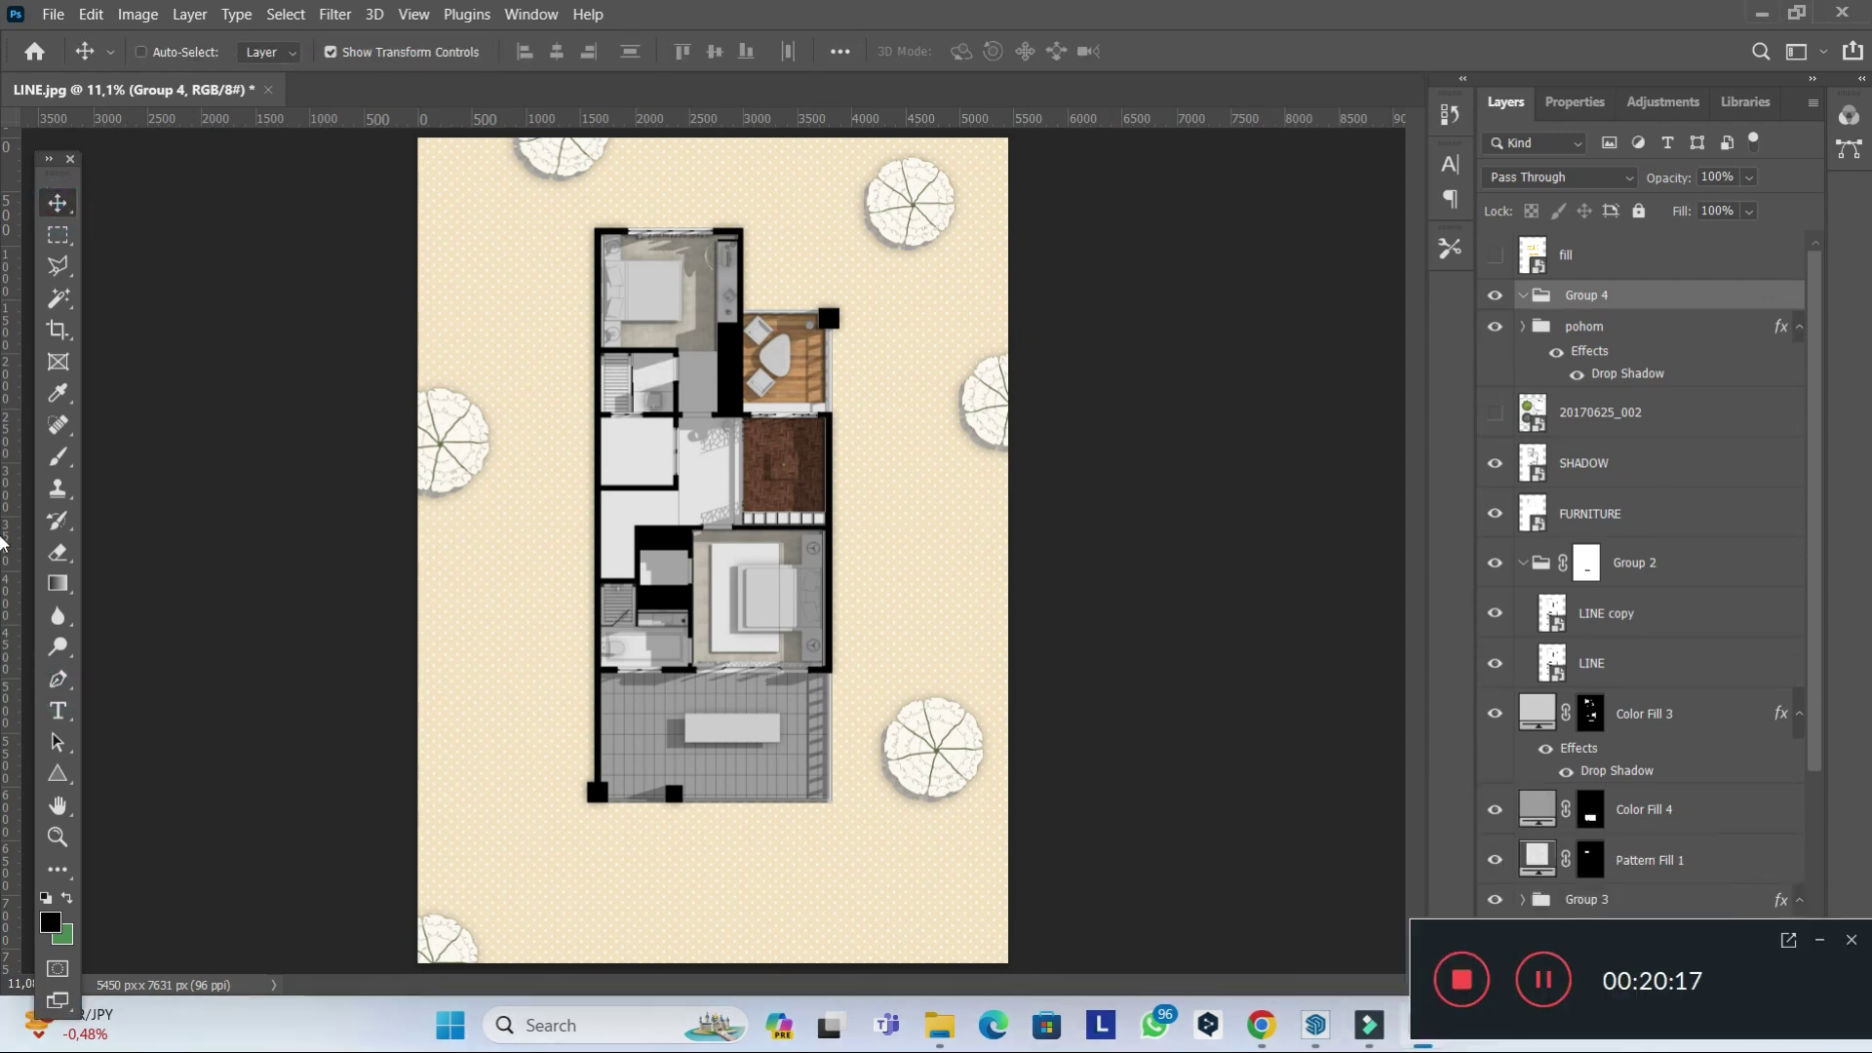
pyautogui.scroll(1, 305, 426)
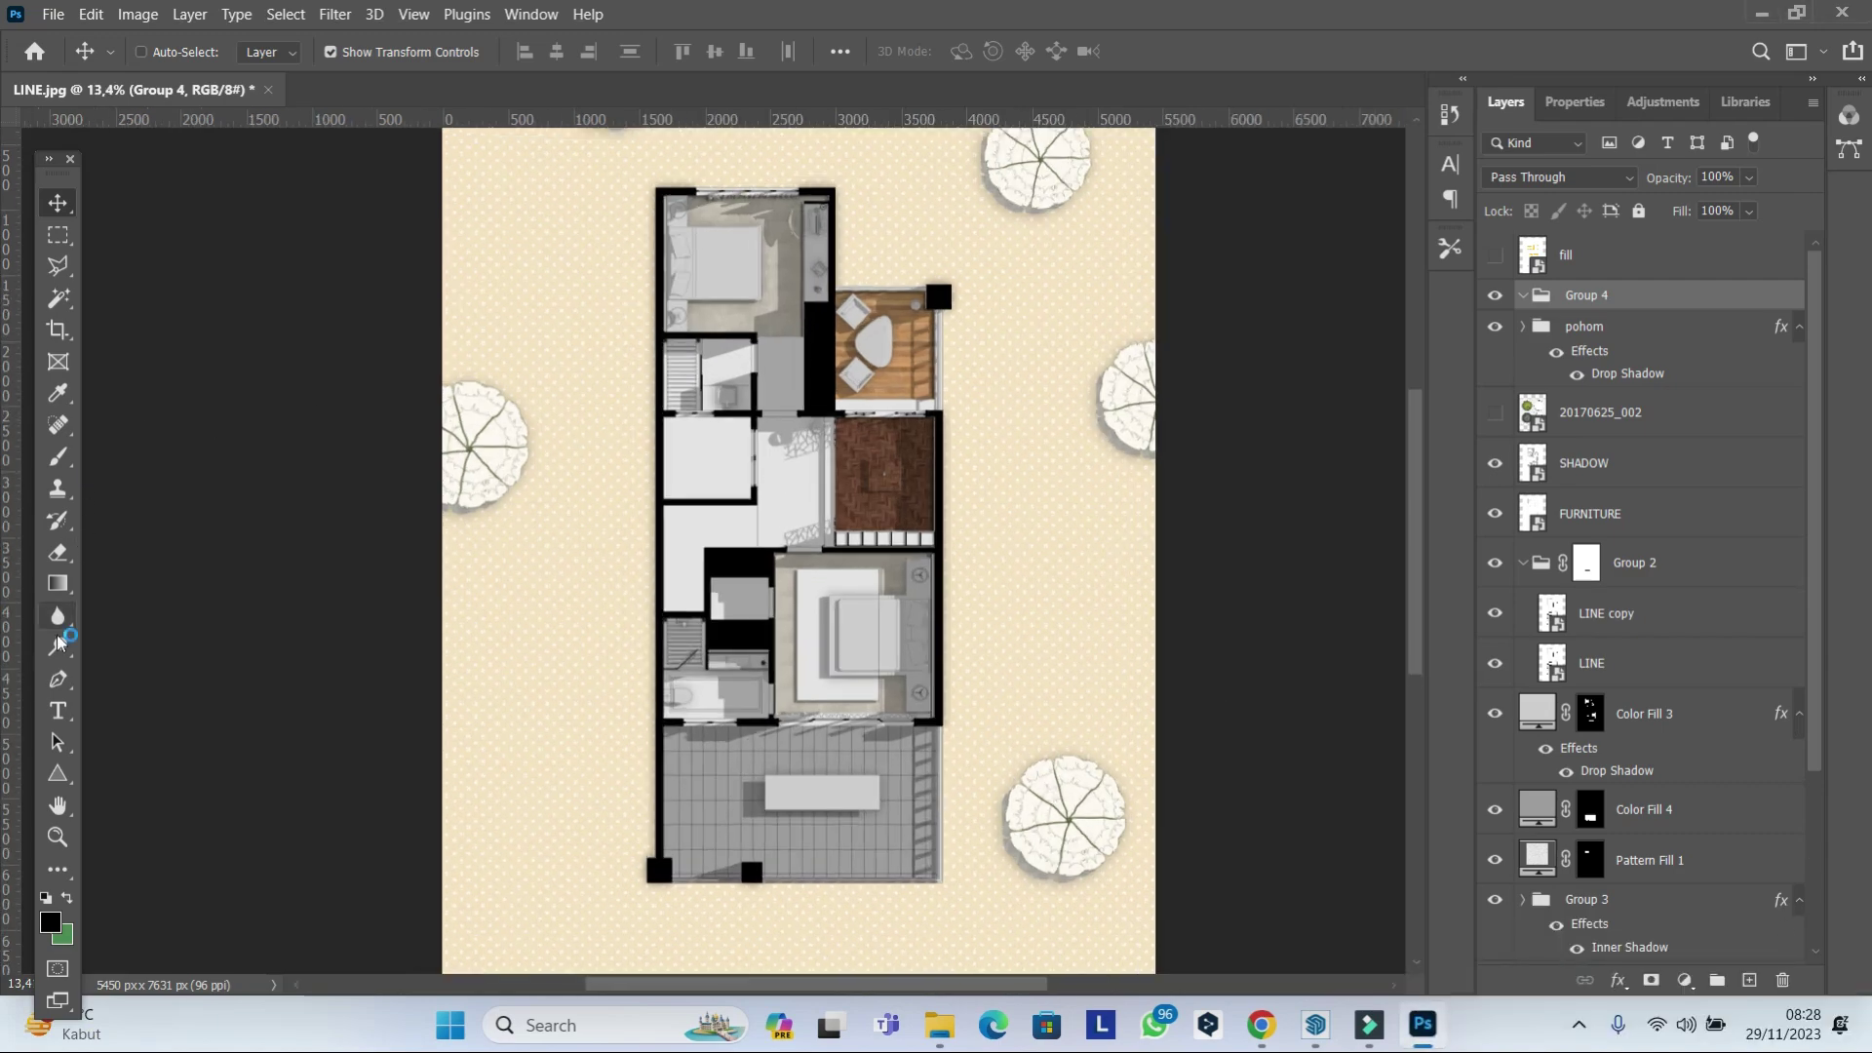
pyautogui.press('p')
pyautogui.scroll(2, 385, 460)
# Draw a horizontal line across the floor plan from its left to right side.
pyautogui.scroll(2, 386, 460)
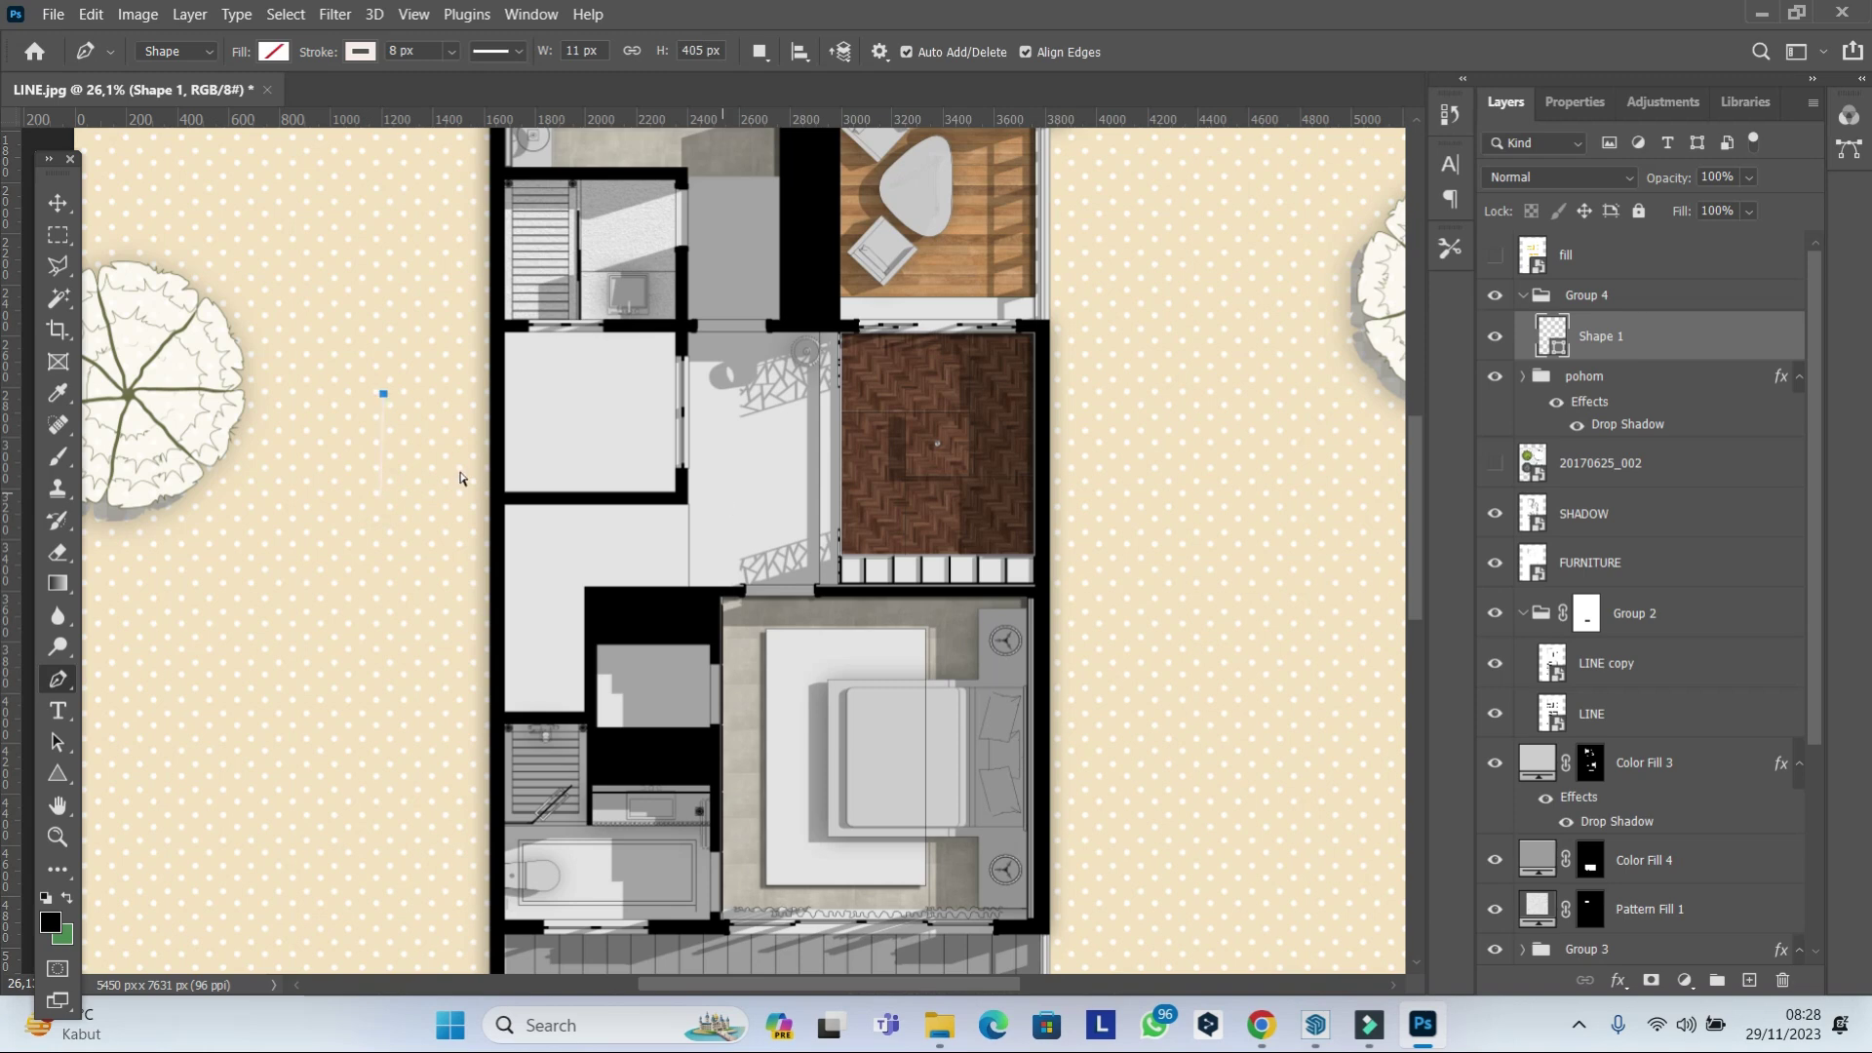
pyautogui.keyDown('shift'); pyautogui.click(1136, 467); pyautogui.keyUp('shift')
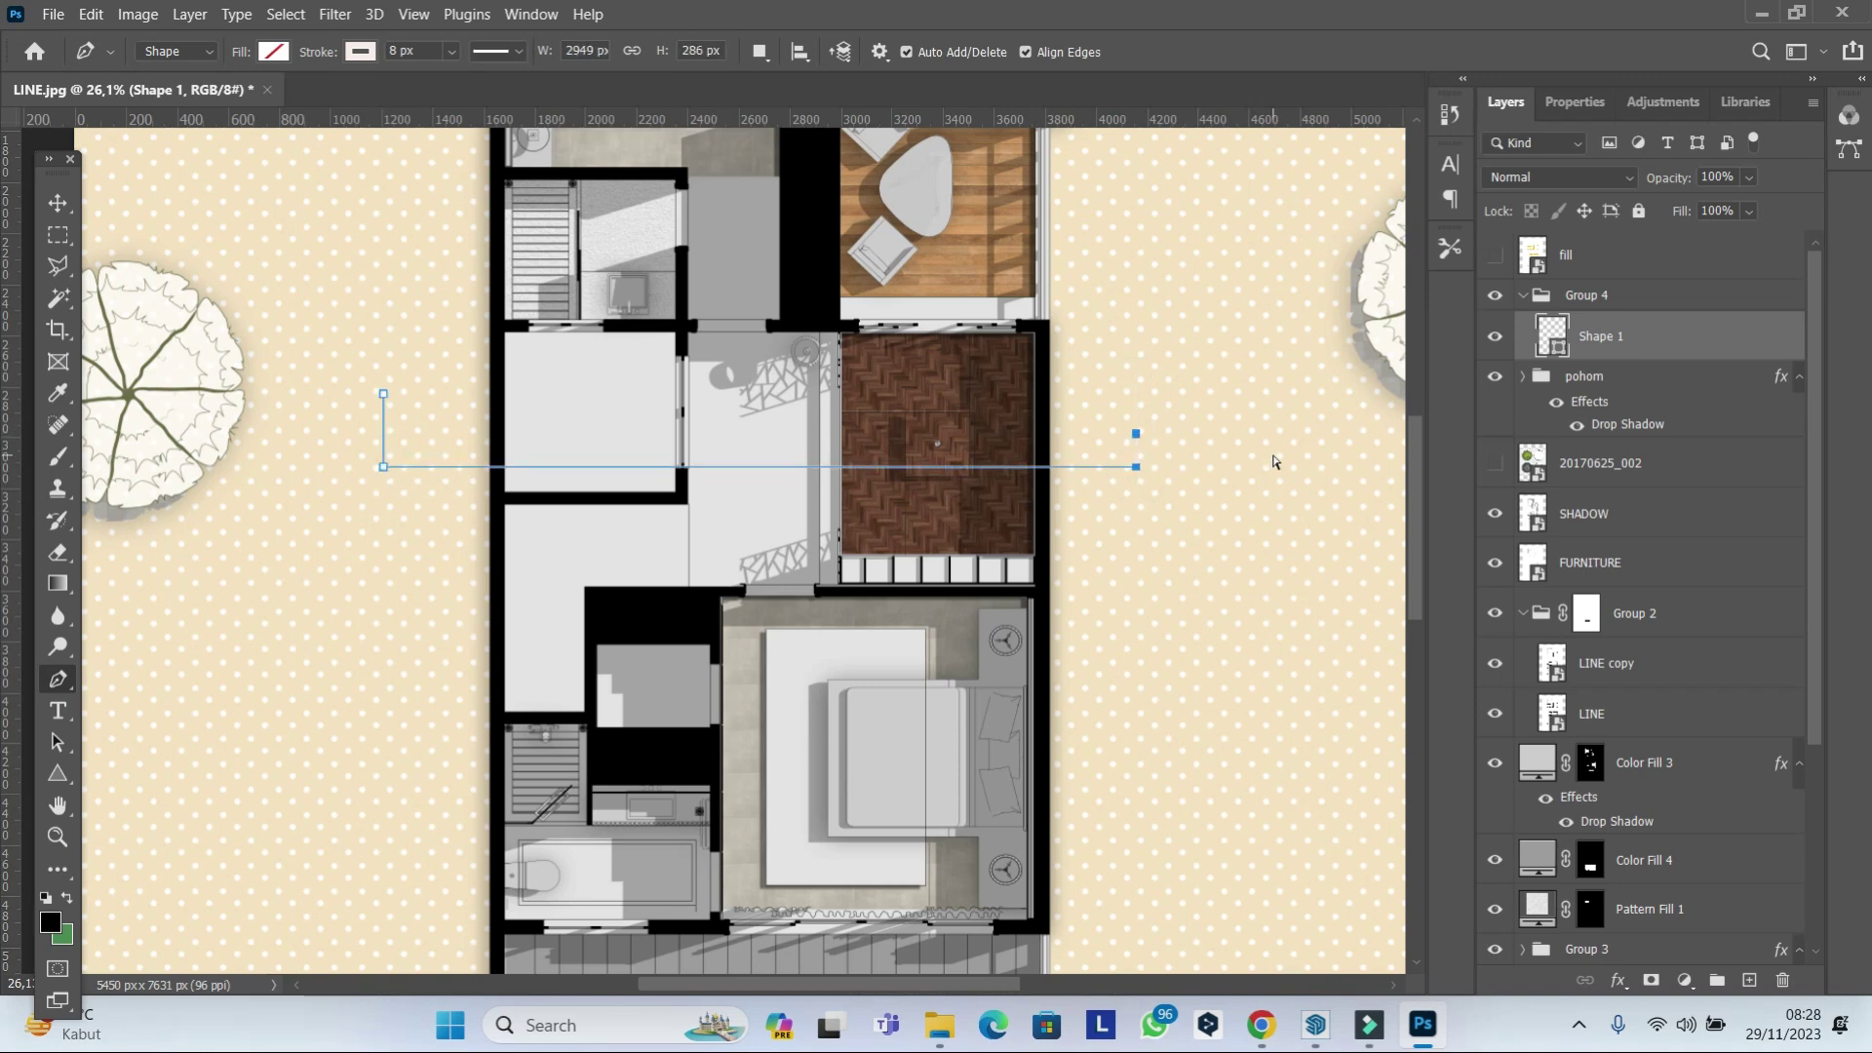
pyautogui.hotkey('ctrl', 'z')
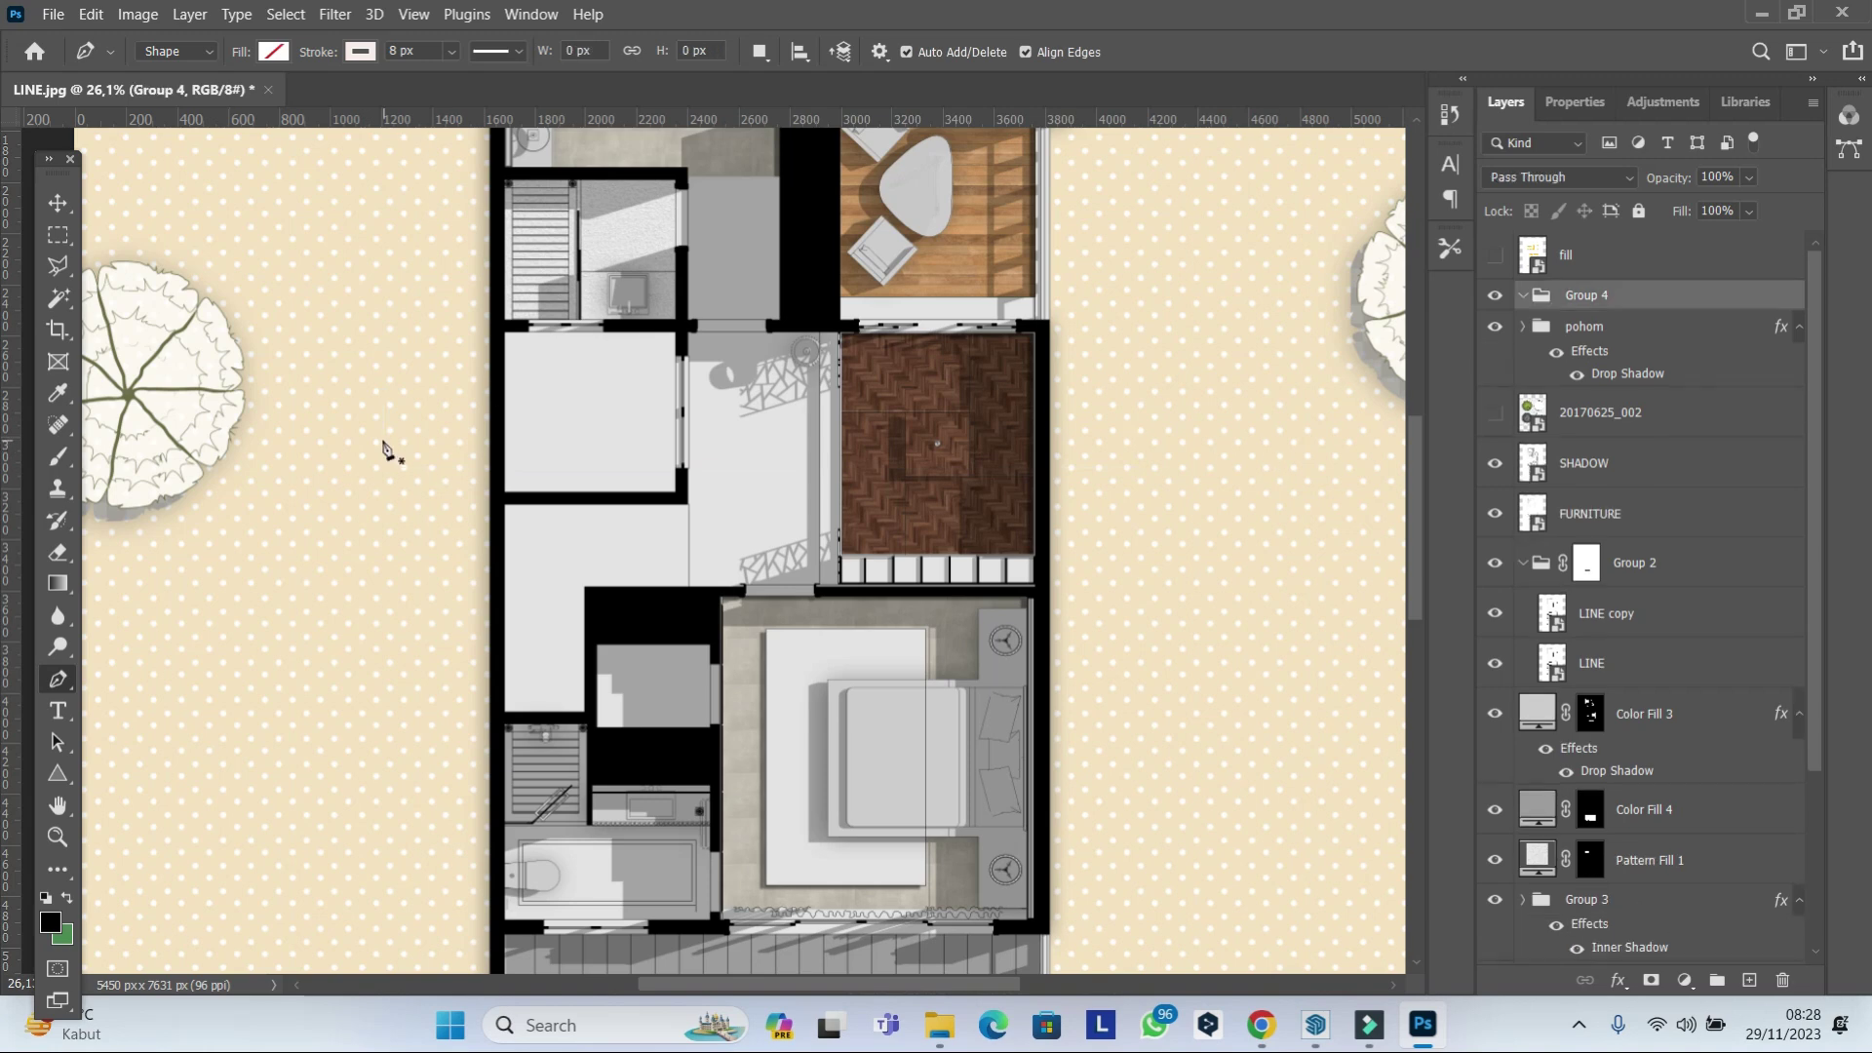
pyautogui.click(382, 440)
pyautogui.keyDown('shift'); pyautogui.click(1163, 440); pyautogui.keyUp('shift')
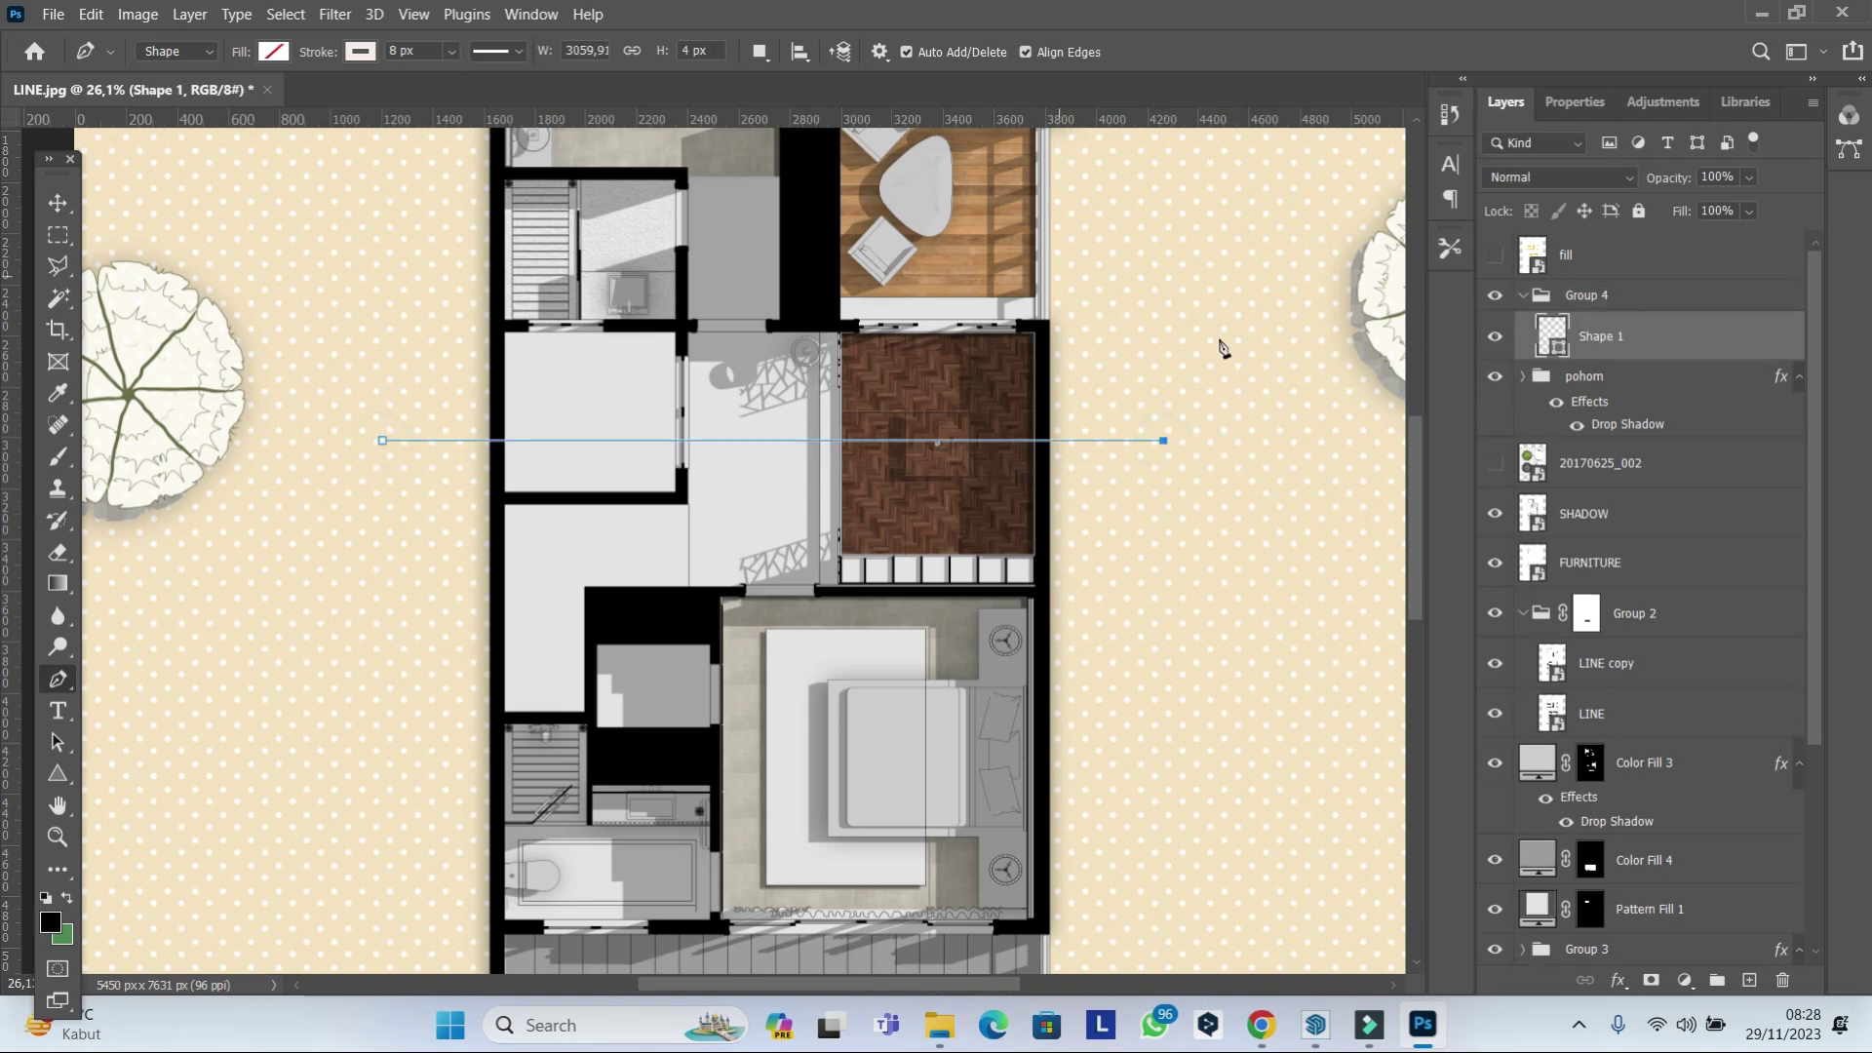
# Set the line's stroke colour to red in the Color Picker.
pyautogui.click(361, 52)
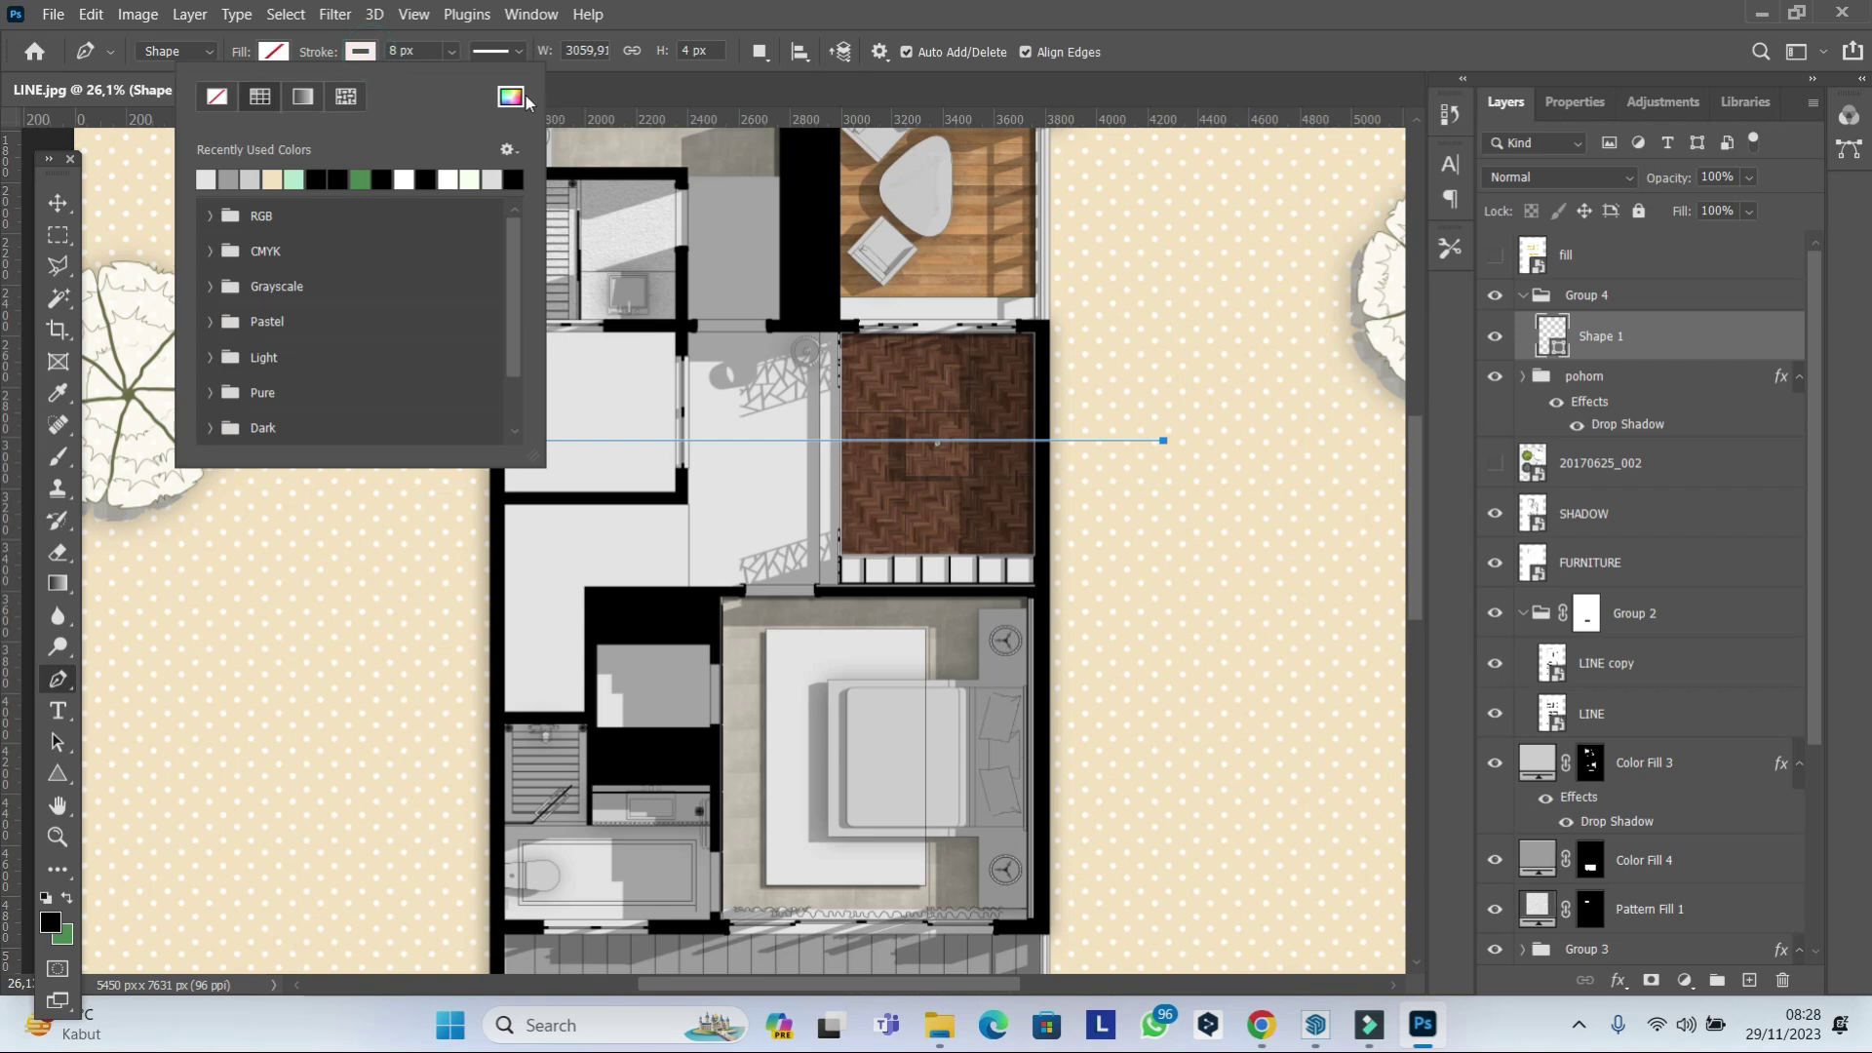
pyautogui.click(510, 95)
pyautogui.moveTo(1371, 499); pyautogui.dragTo(1371, 417)
pyautogui.click(1203, 473)
pyautogui.moveTo(1212, 431); pyautogui.dragTo(1225, 468)
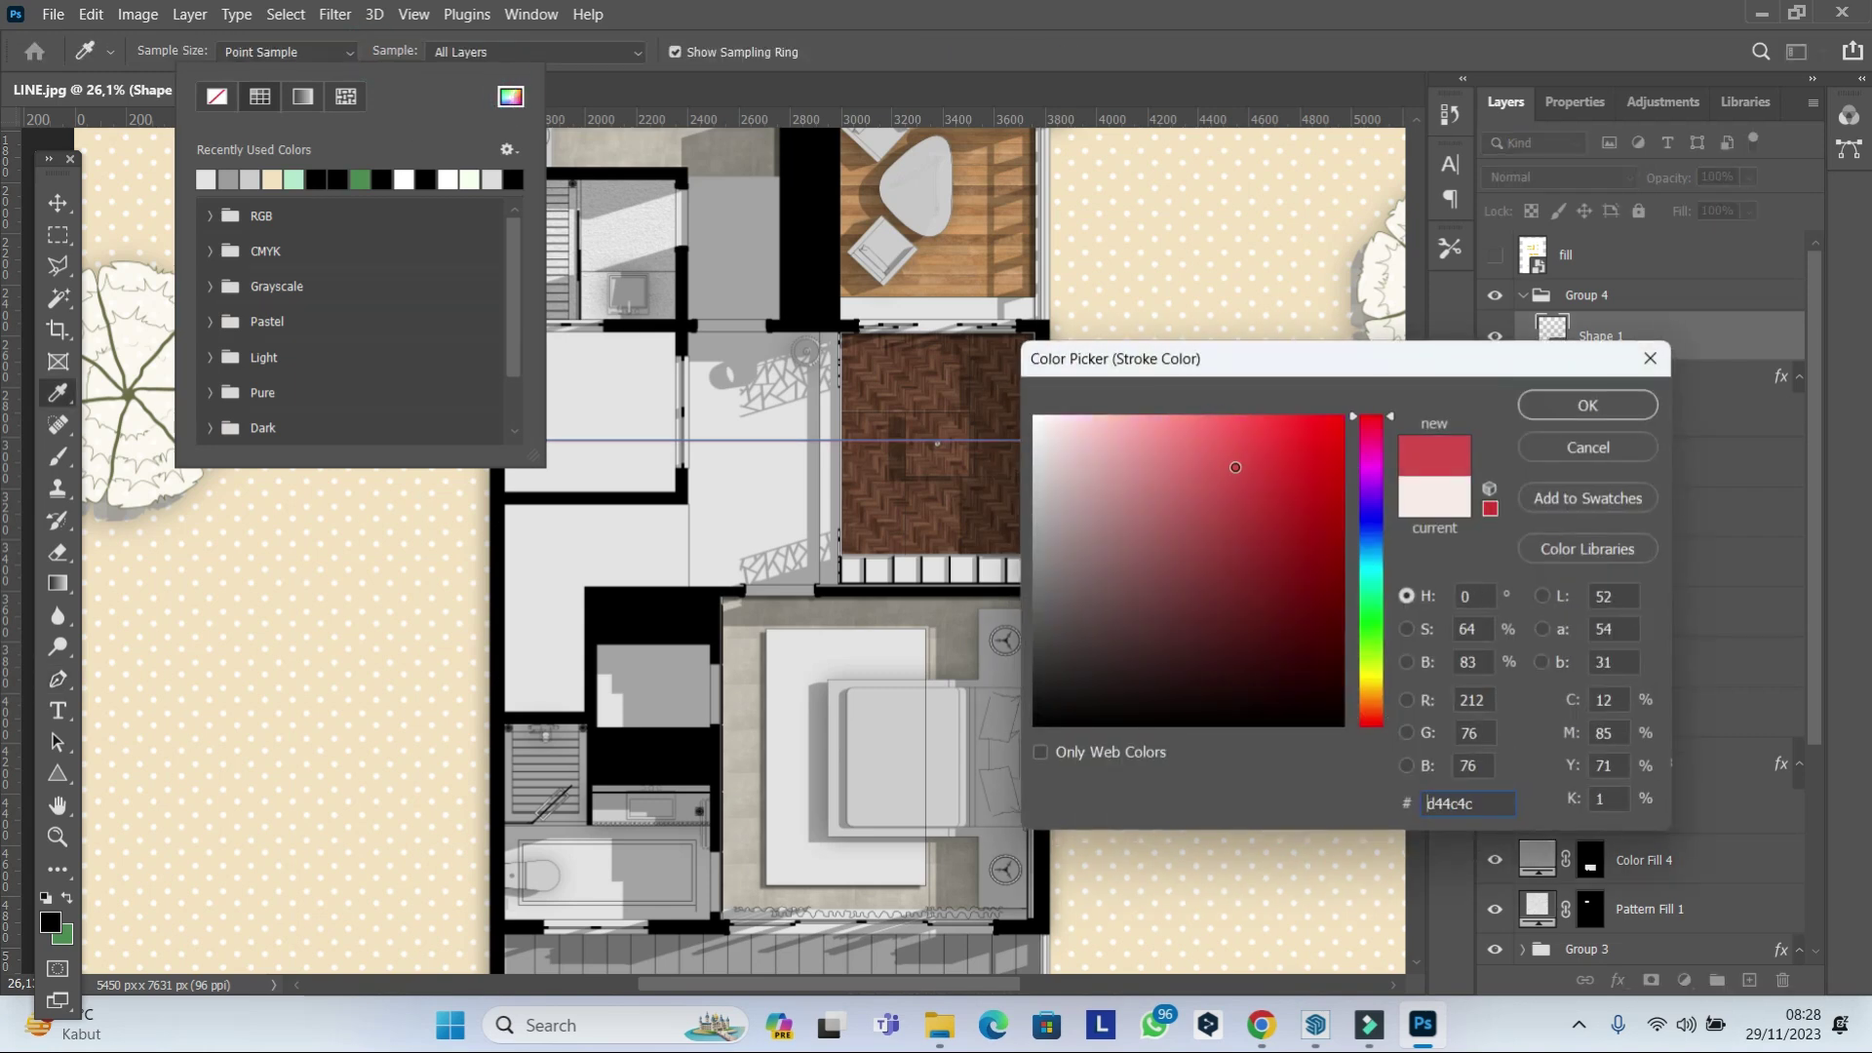
pyautogui.click(1587, 404)
pyautogui.scroll(1, 387, 395)
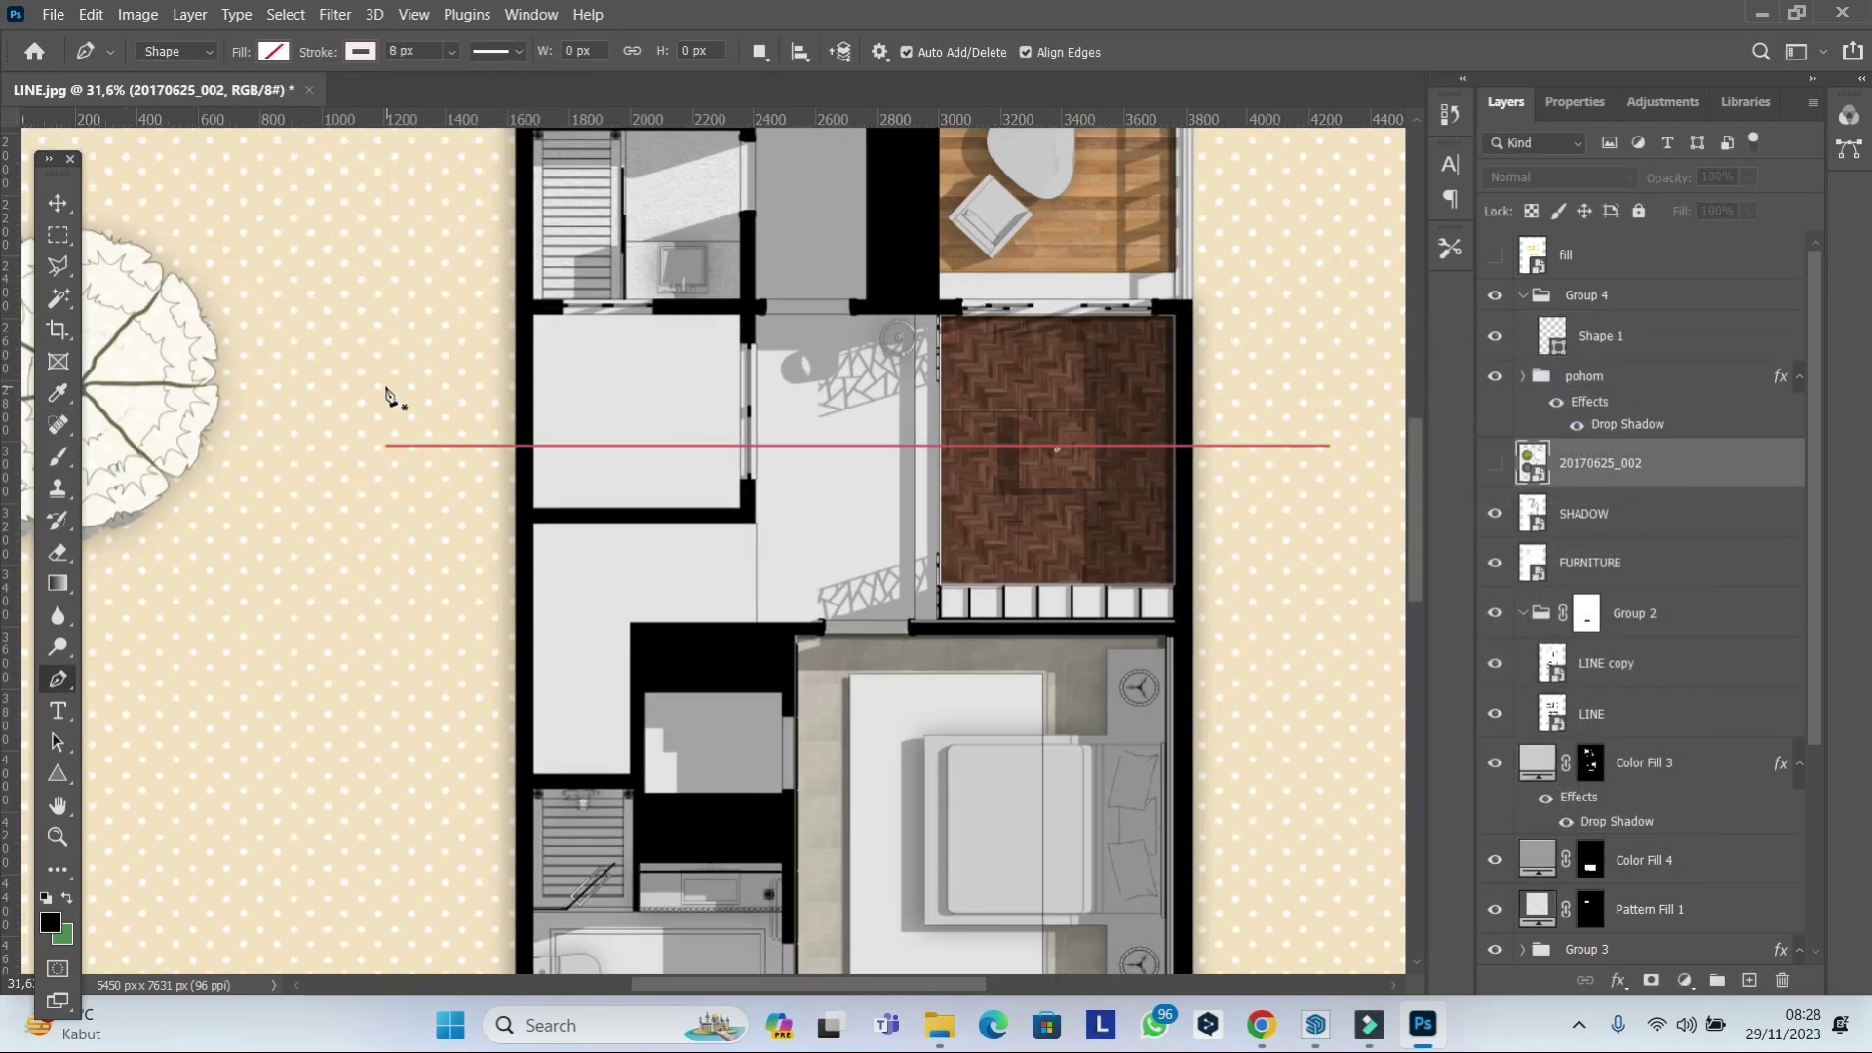
pyautogui.click(1632, 337)
# Draw a short upright tick aligned with the line's left end.
pyautogui.click(390, 370)
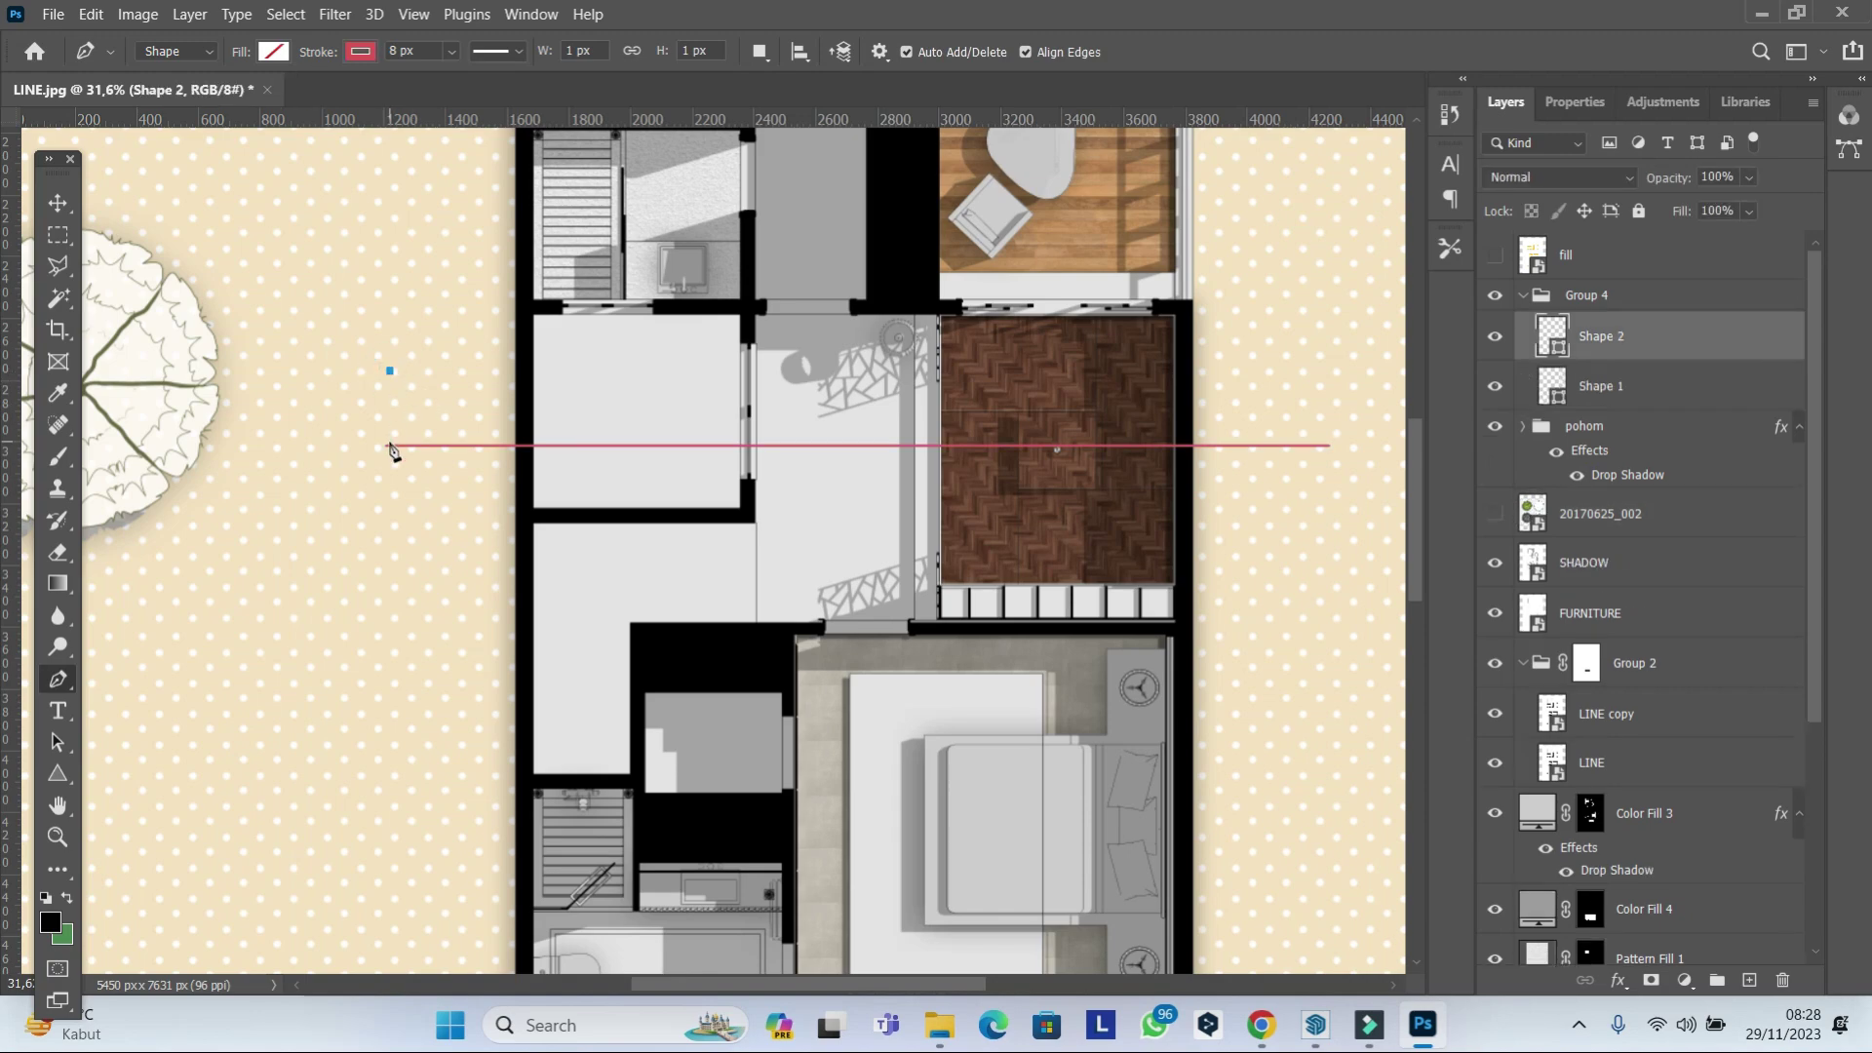
pyautogui.click(57, 203)
pyautogui.scroll(3, 318, 415)
pyautogui.scroll(2, 373, 409)
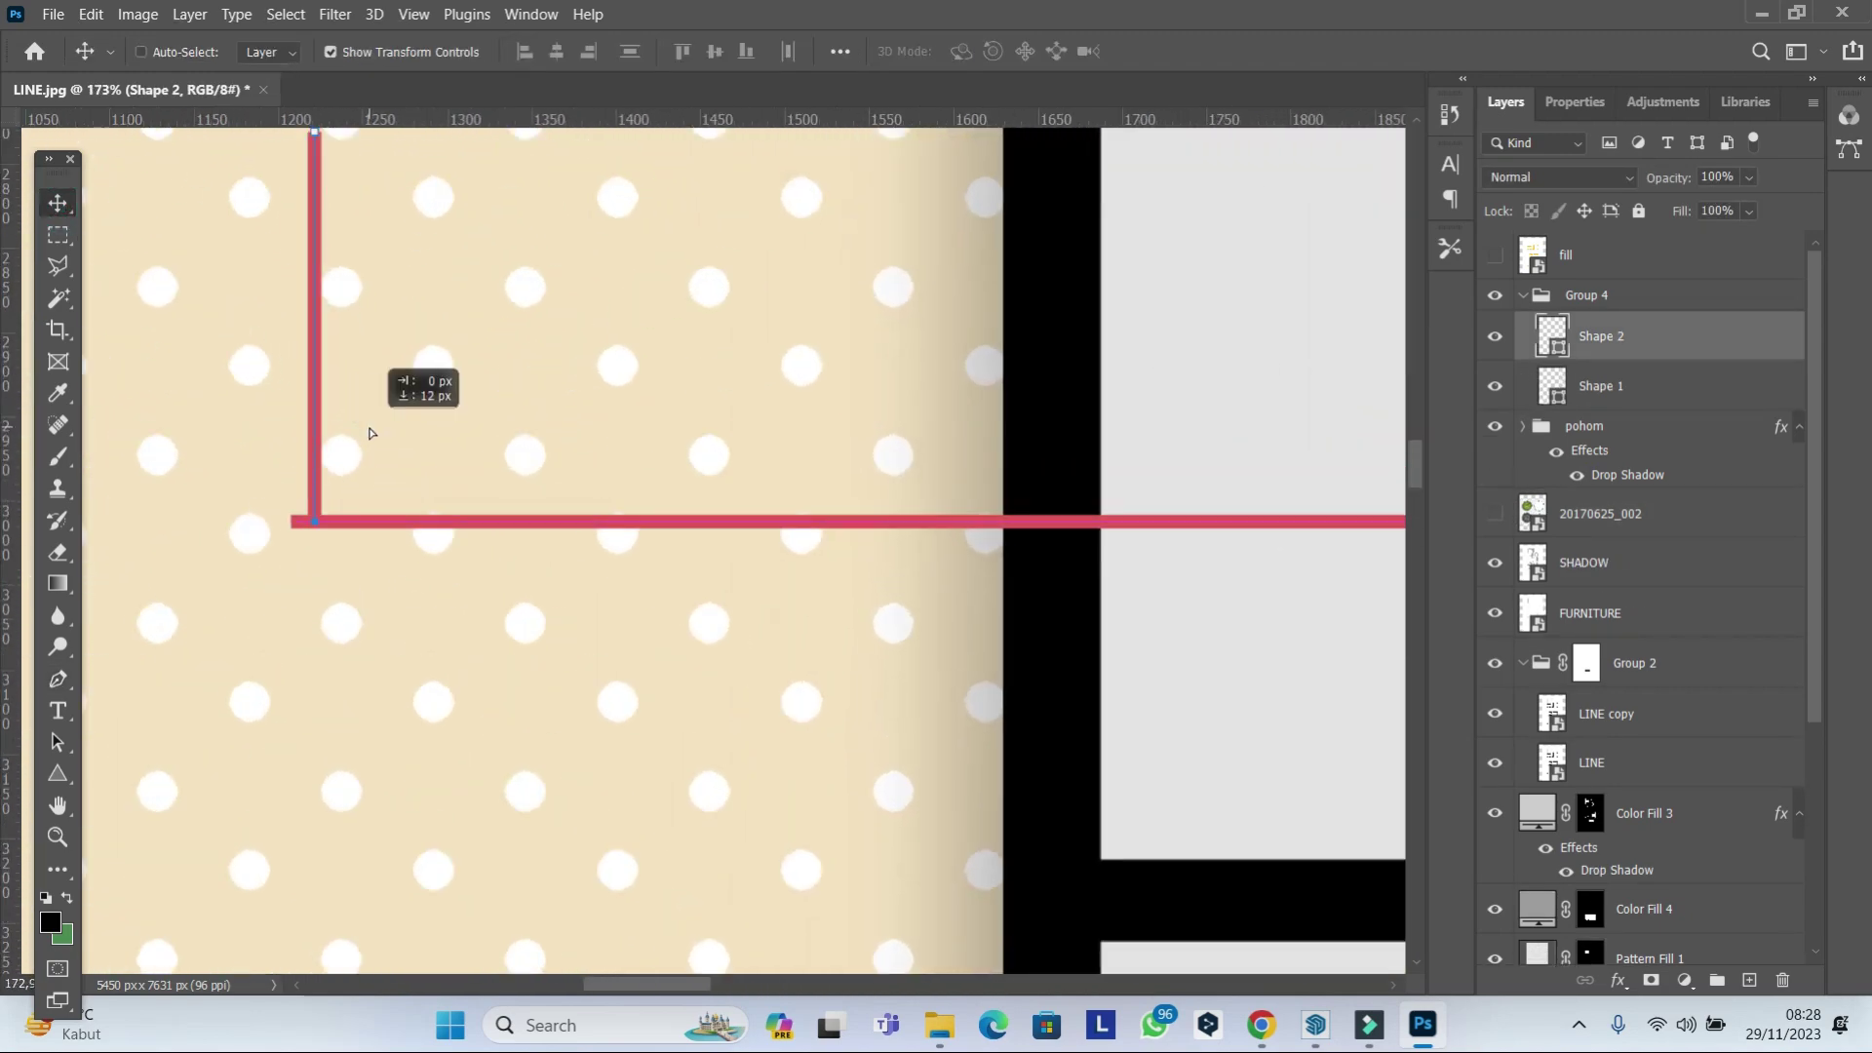
pyautogui.moveTo(369, 431); pyautogui.dragTo(354, 438)
pyautogui.scroll(3, 312, 477)
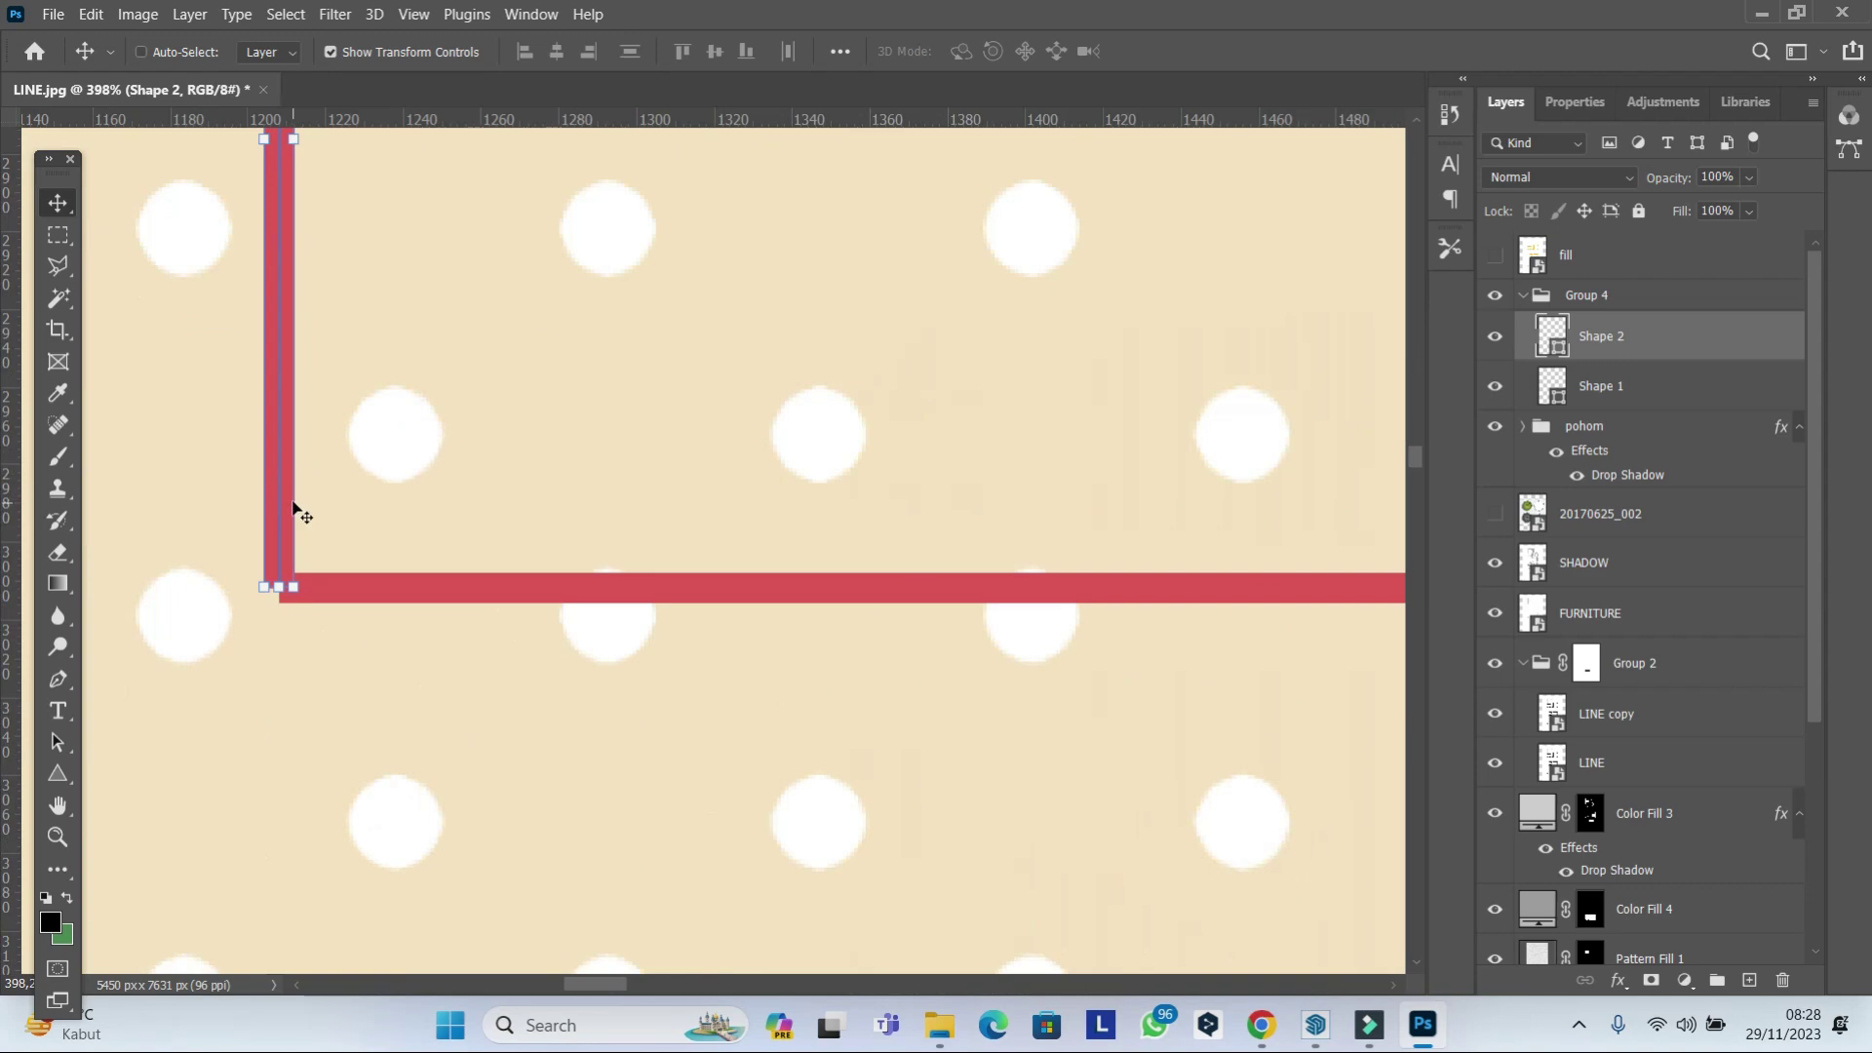
pyautogui.scroll(-1, 293, 507)
pyautogui.scroll(-3, 305, 505)
pyautogui.scroll(-3, 305, 493)
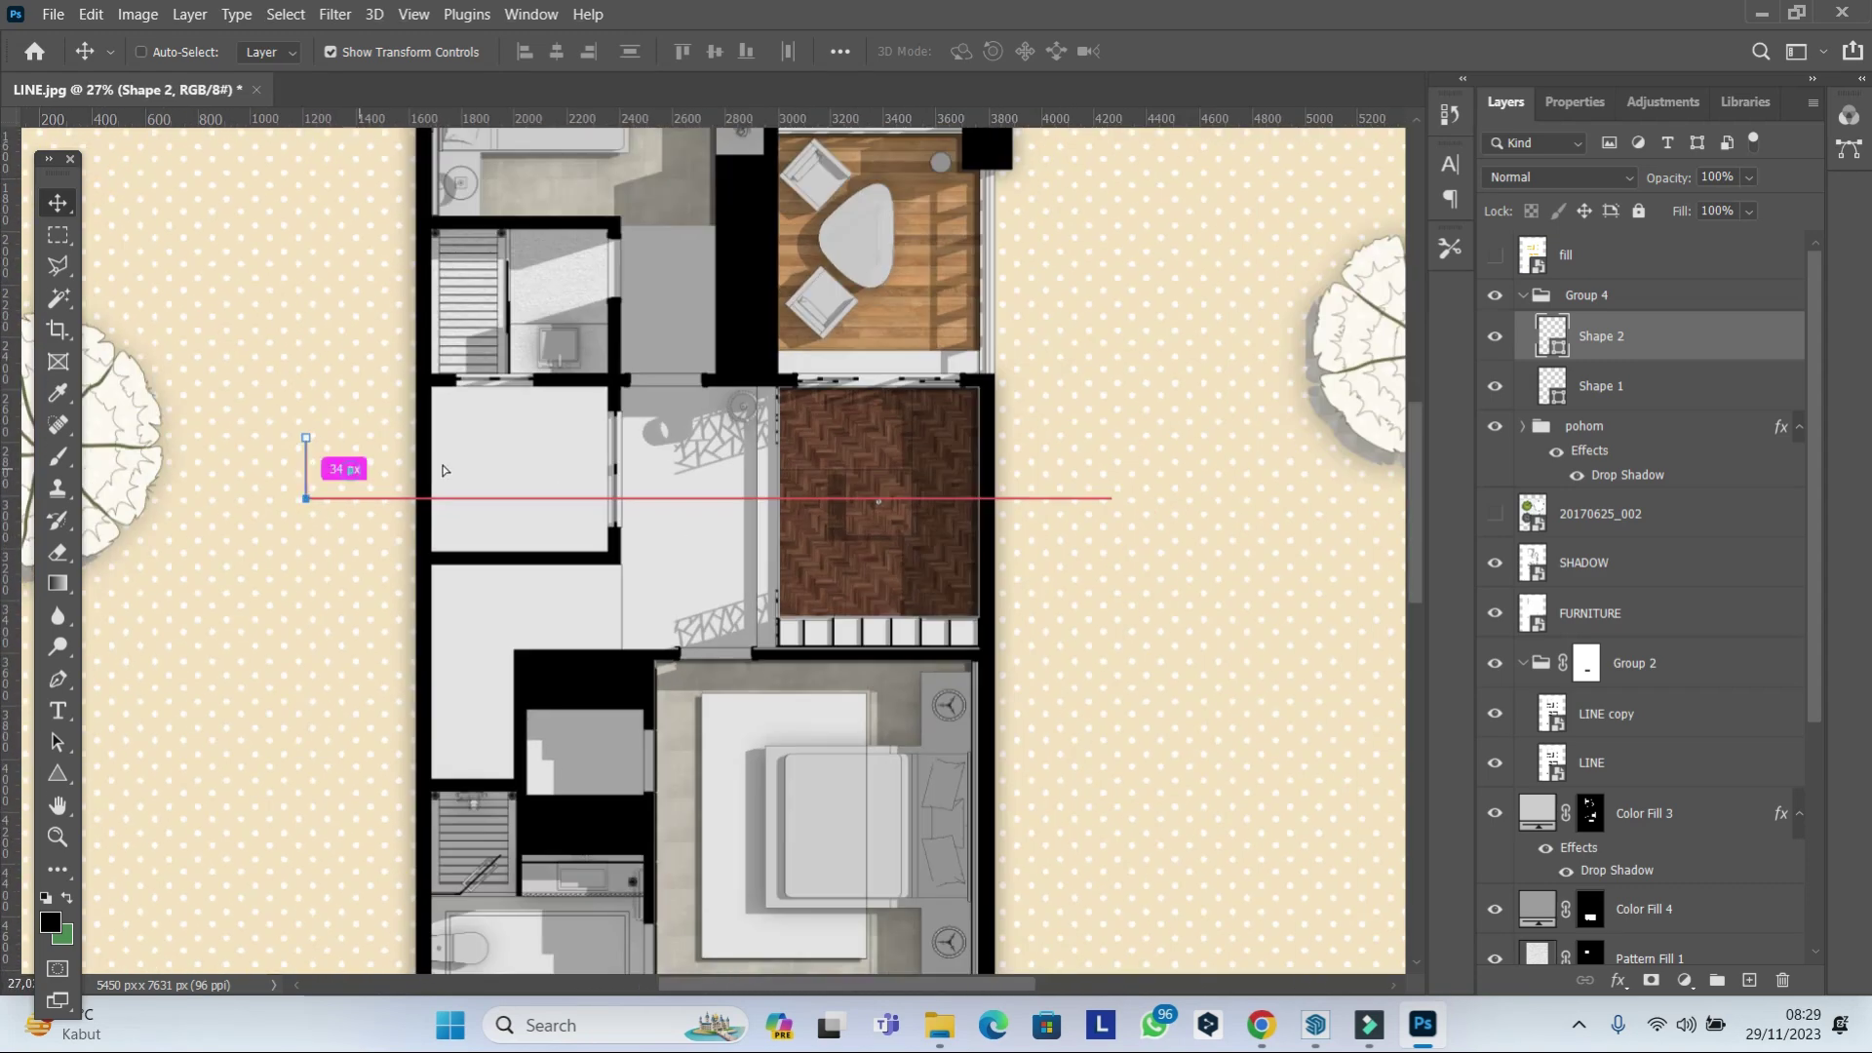
# Alt-drag a copy of the tick and line it up with the line's right end.
pyautogui.moveTo(442, 471); pyautogui.dragTo(1141, 484)
pyautogui.scroll(3, 1045, 468)
pyautogui.scroll(2, 1045, 468)
pyautogui.moveTo(945, 510); pyautogui.dragTo(1115, 501)
pyautogui.scroll(2, 1115, 501)
pyautogui.scroll(1, 961, 640)
pyautogui.hotkey('ctrl', 't')
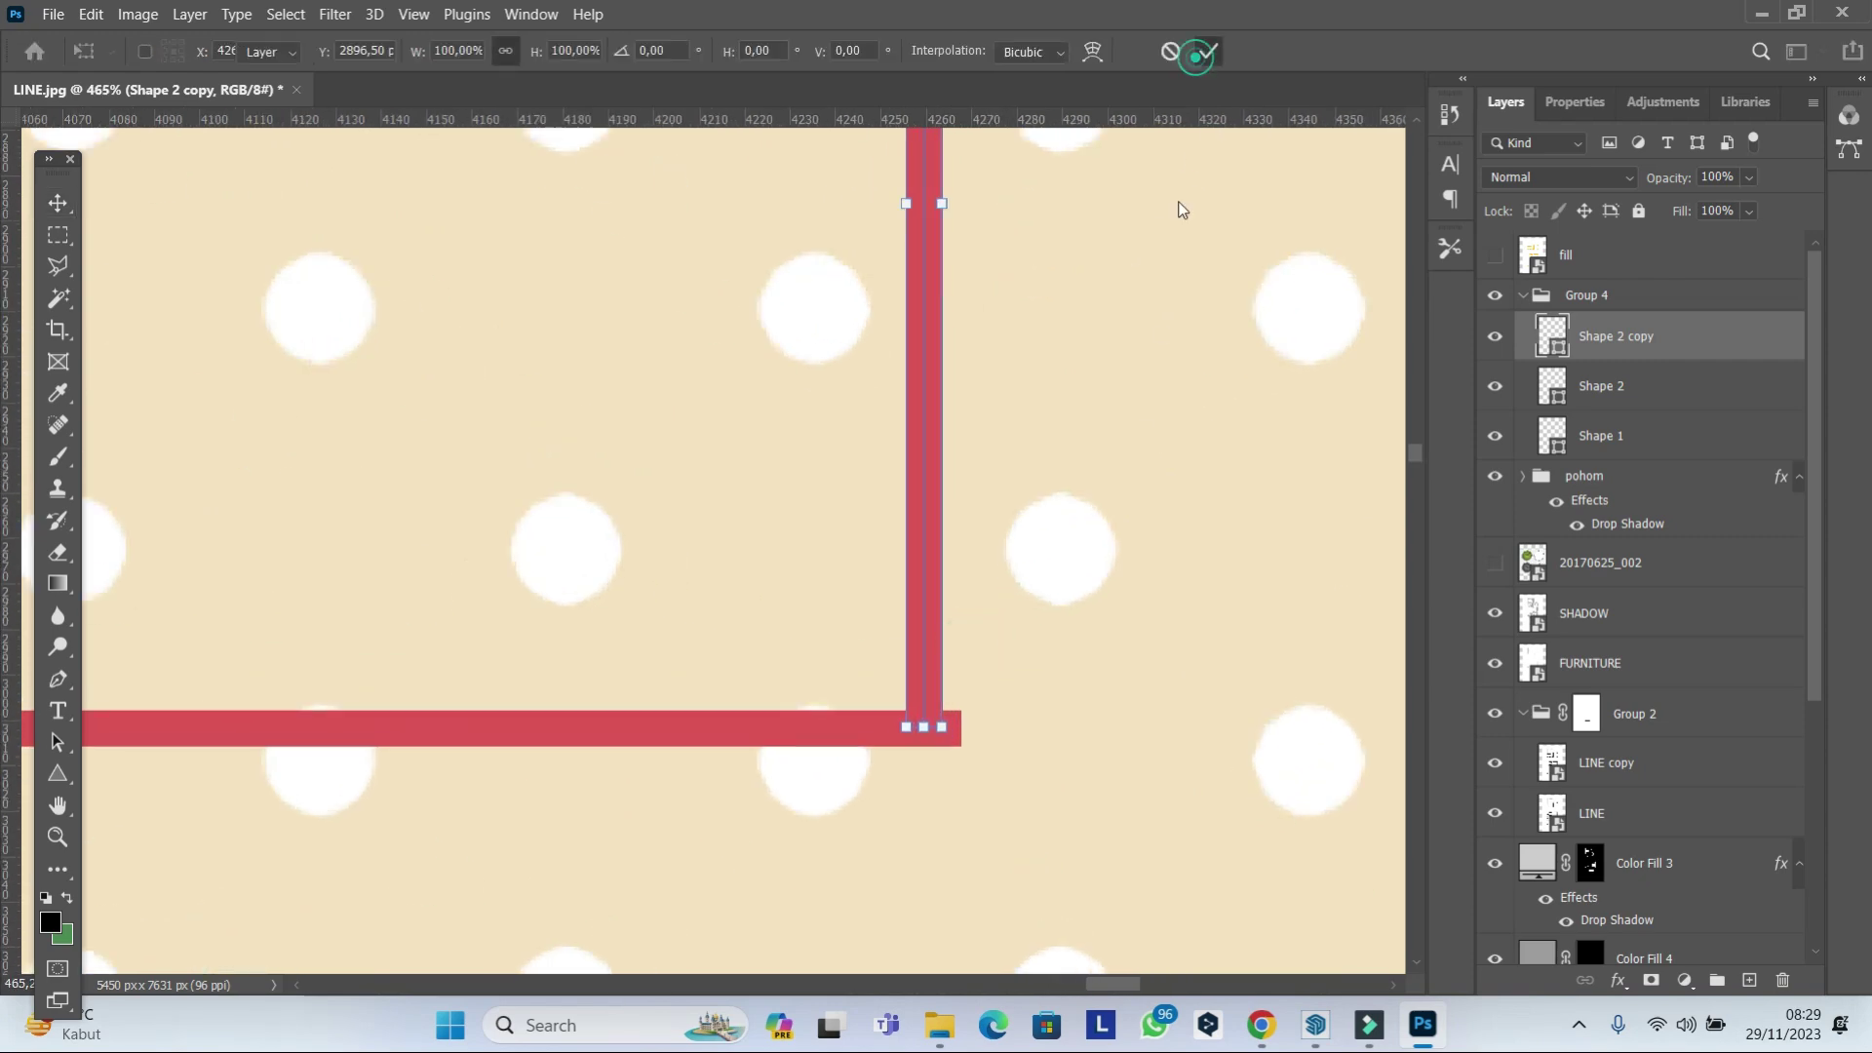
pyautogui.scroll(1, 958, 656)
pyautogui.press('Return')
pyautogui.moveTo(1016, 523); pyautogui.dragTo(1035, 526)
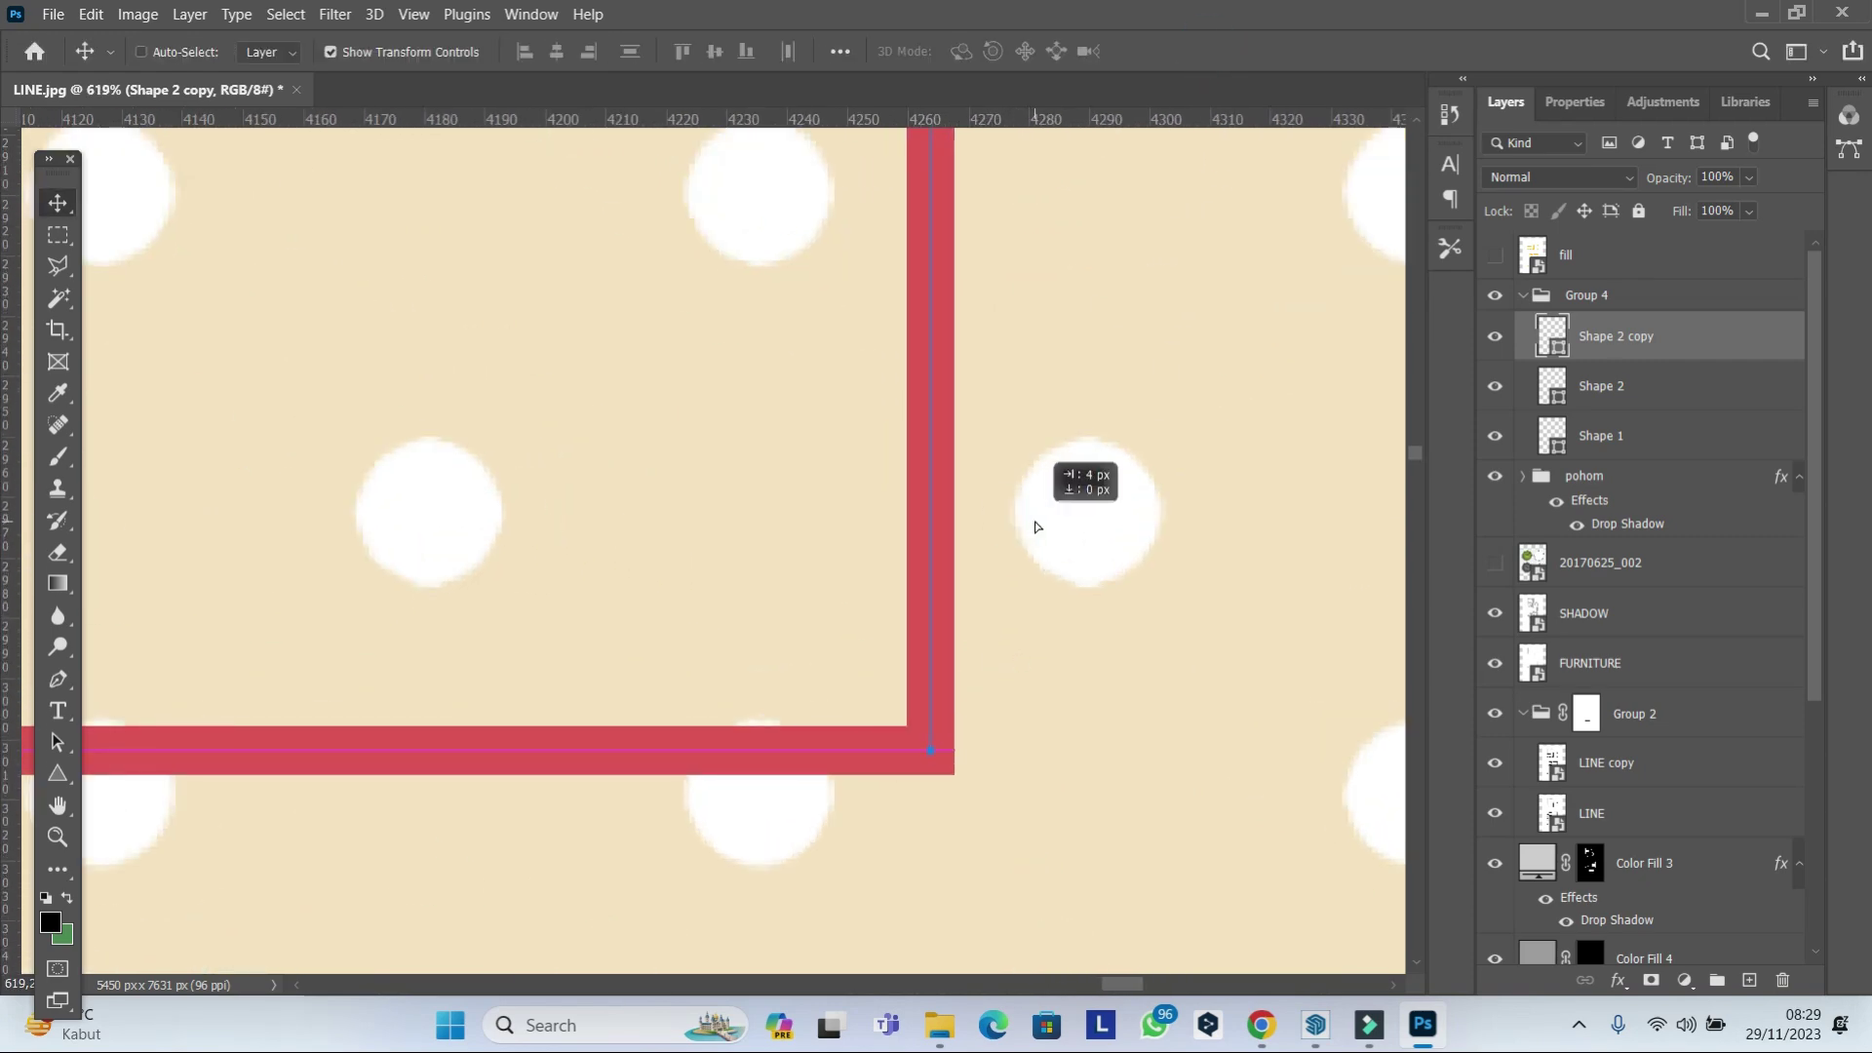
pyautogui.scroll(-5, 1043, 502)
pyautogui.scroll(-3, 1059, 482)
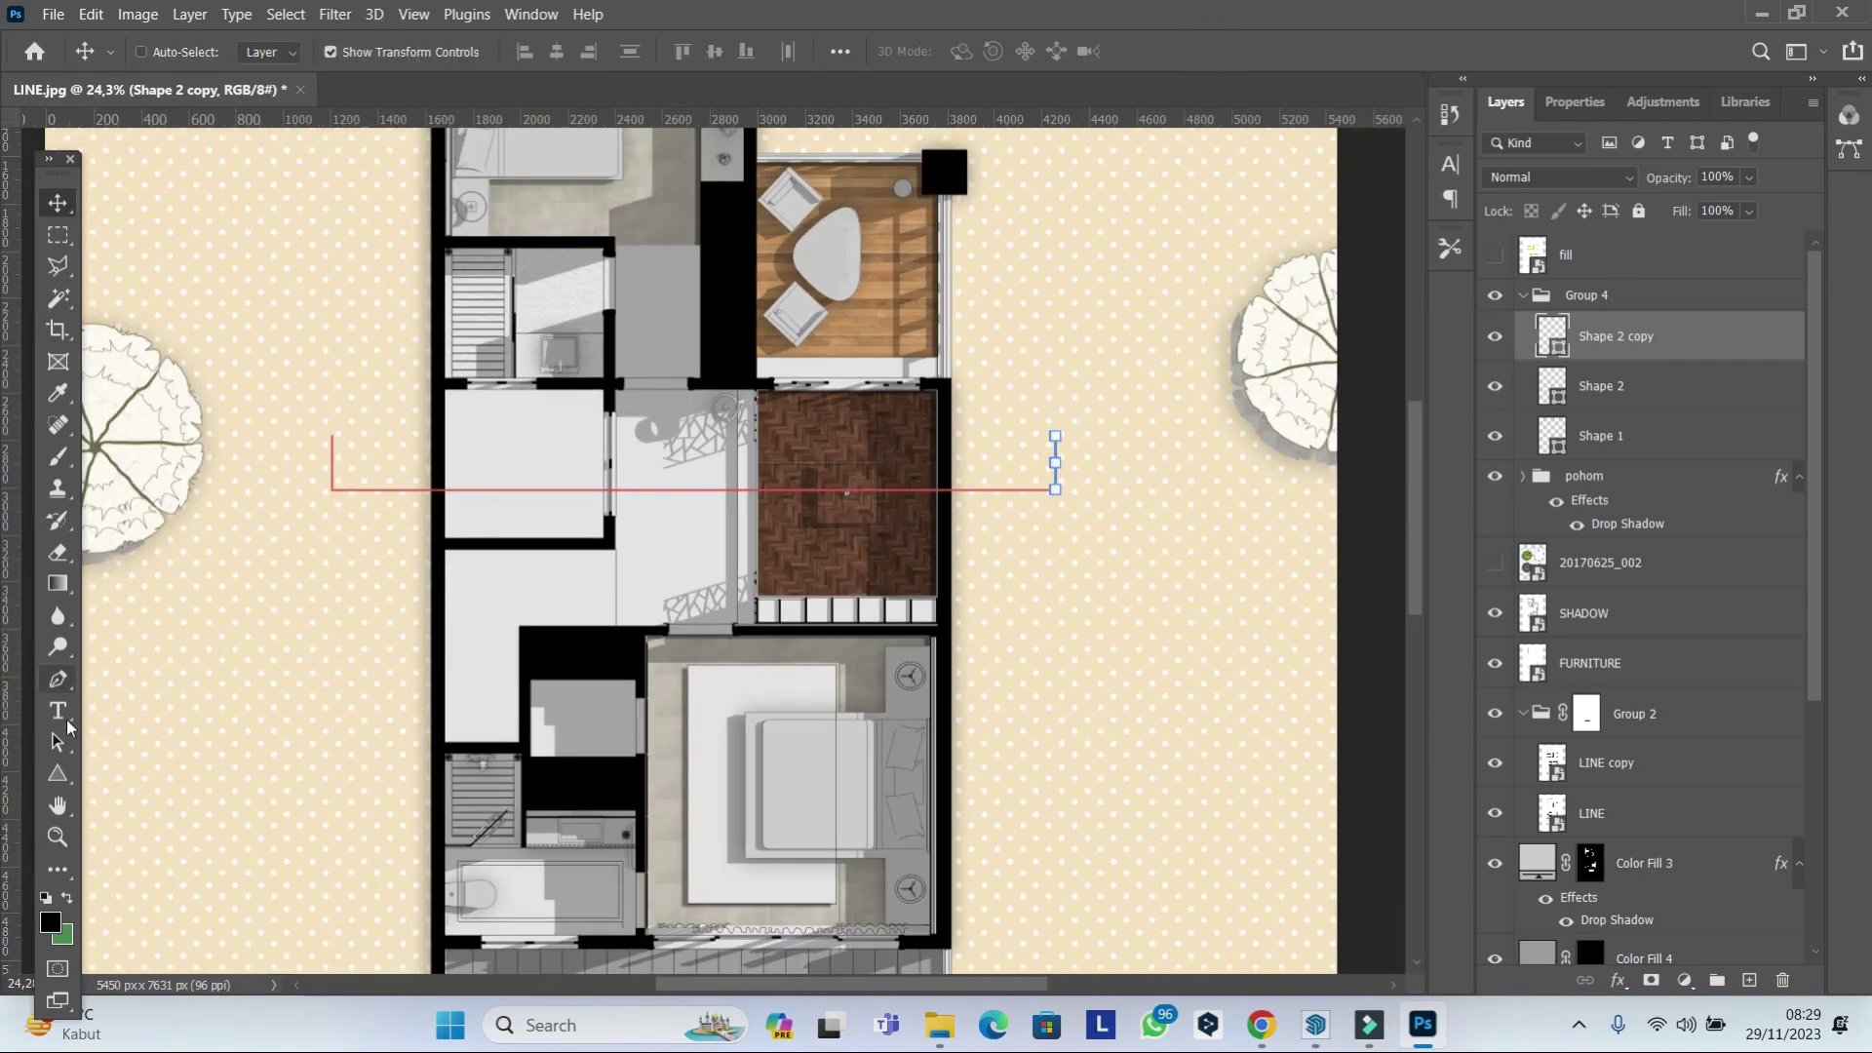
# Draw a red-filled triangle with no outline above the right tick.
pyautogui.rightClick(58, 773)
pyautogui.click(107, 819)
pyautogui.click(360, 52)
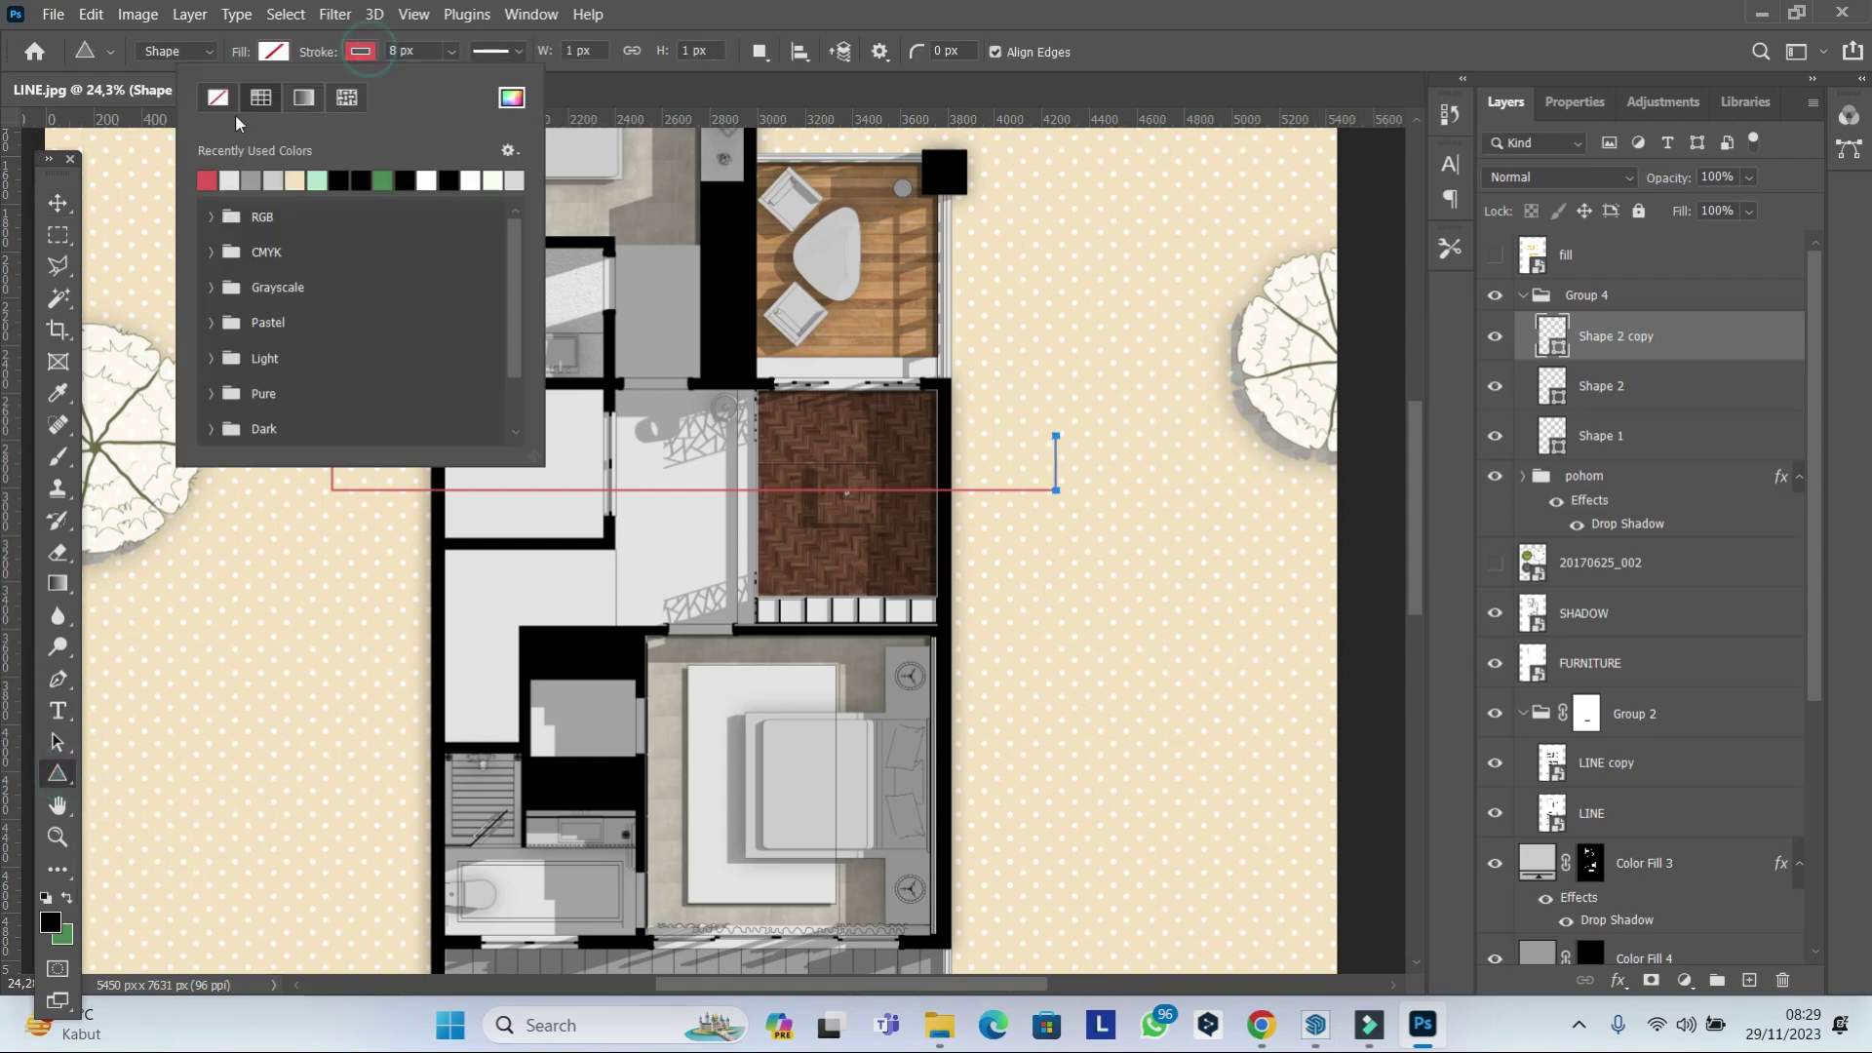
pyautogui.click(217, 97)
pyautogui.click(274, 51)
pyautogui.click(118, 180)
pyautogui.scroll(3, 1102, 420)
pyautogui.moveTo(976, 360)
pyautogui.mouseDown()
pyautogui.moveTo(1084, 466)
pyautogui.moveTo(1034, 446)
pyautogui.mouseUp()
# Position the triangle on the right tick and give the copied tick a red stroke.
pyautogui.press('v')
pyautogui.scroll(2, 1073, 410)
pyautogui.click(1505, 101)
pyautogui.click(1614, 390)
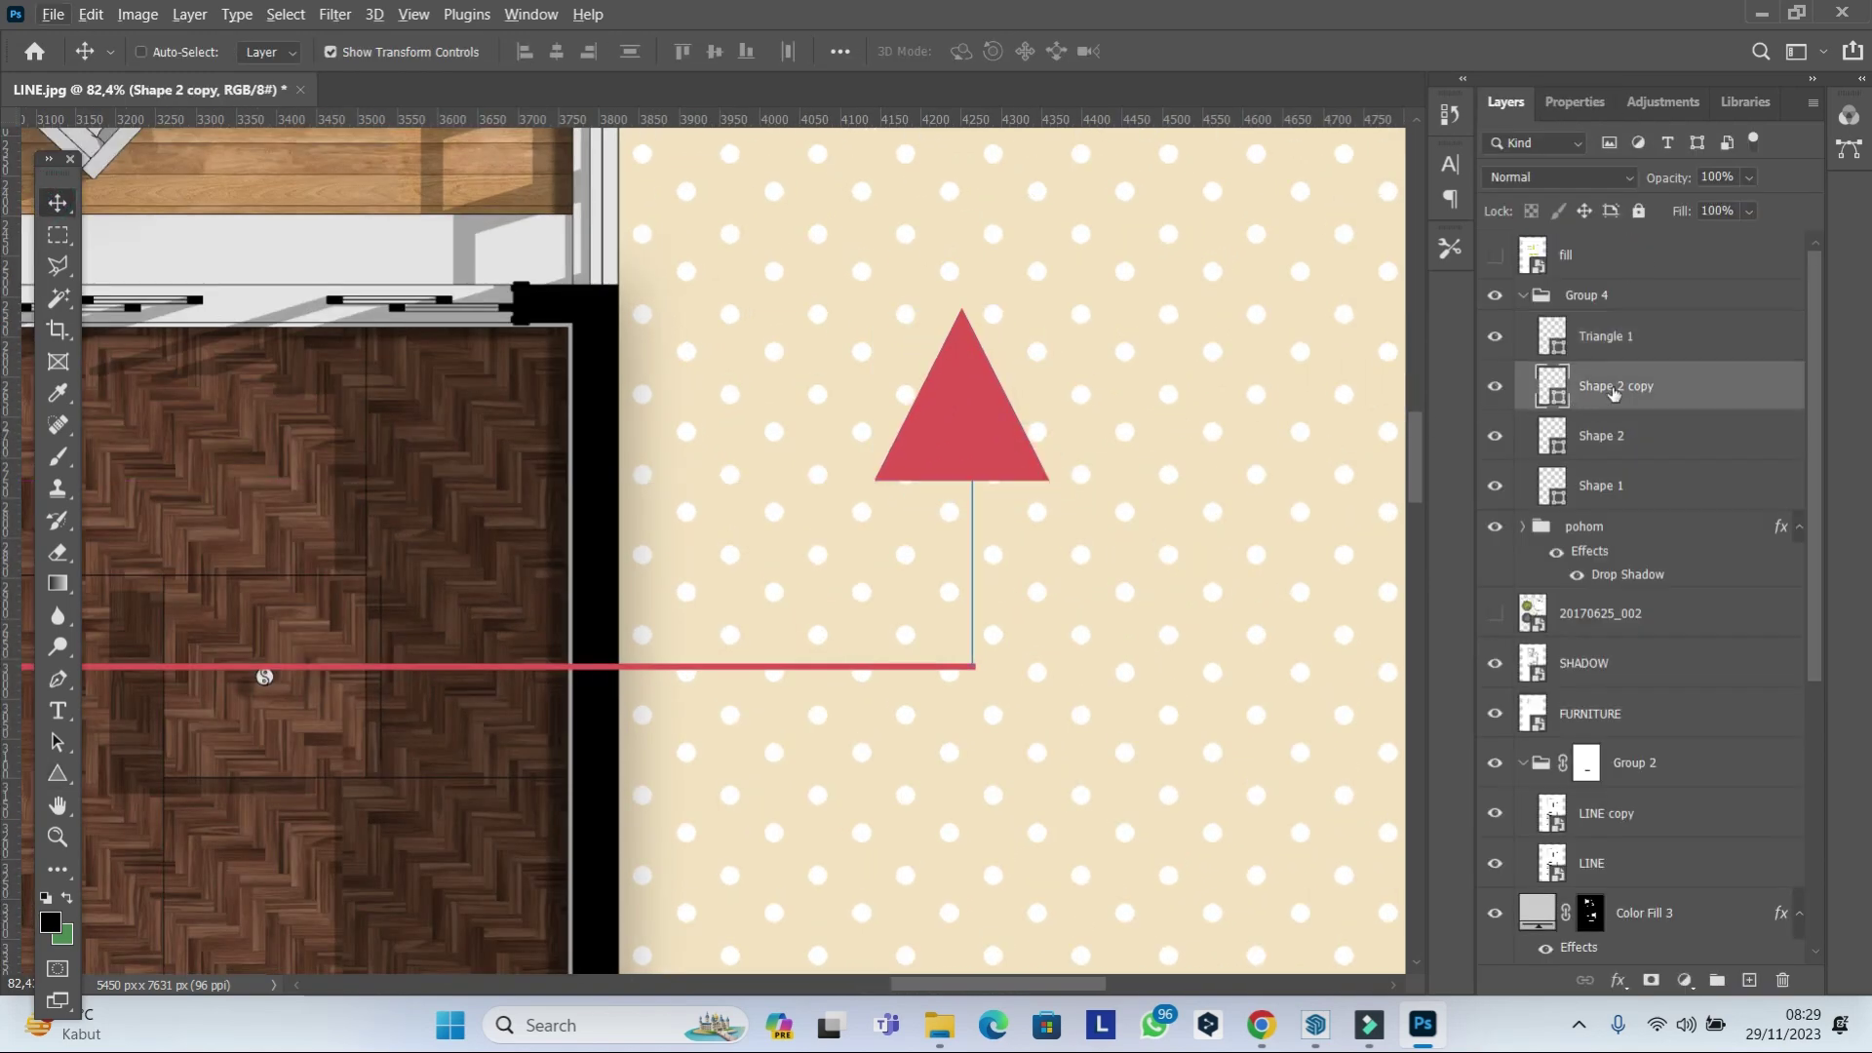
pyautogui.click(58, 773)
pyautogui.click(274, 51)
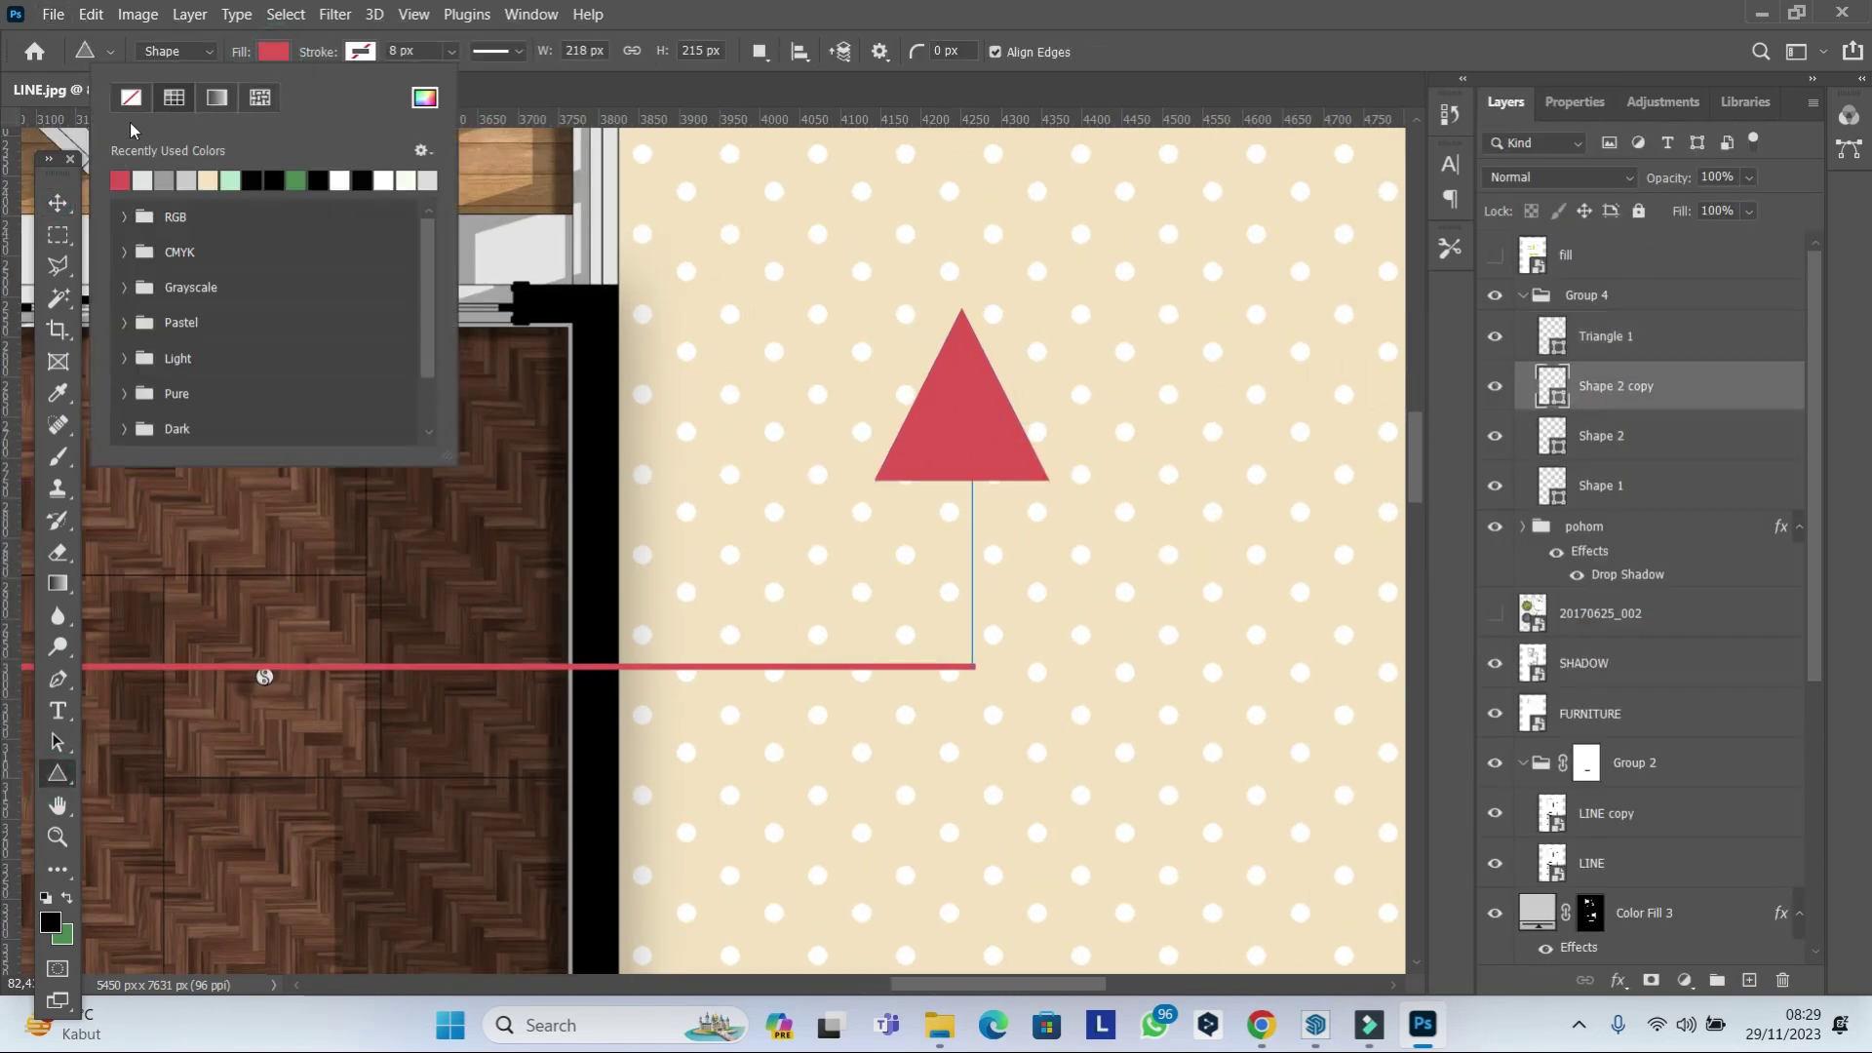
pyautogui.click(359, 50)
pyautogui.click(120, 181)
# Alt-drag a copy of the red triangle to the section line's left end.
pyautogui.click(1606, 336)
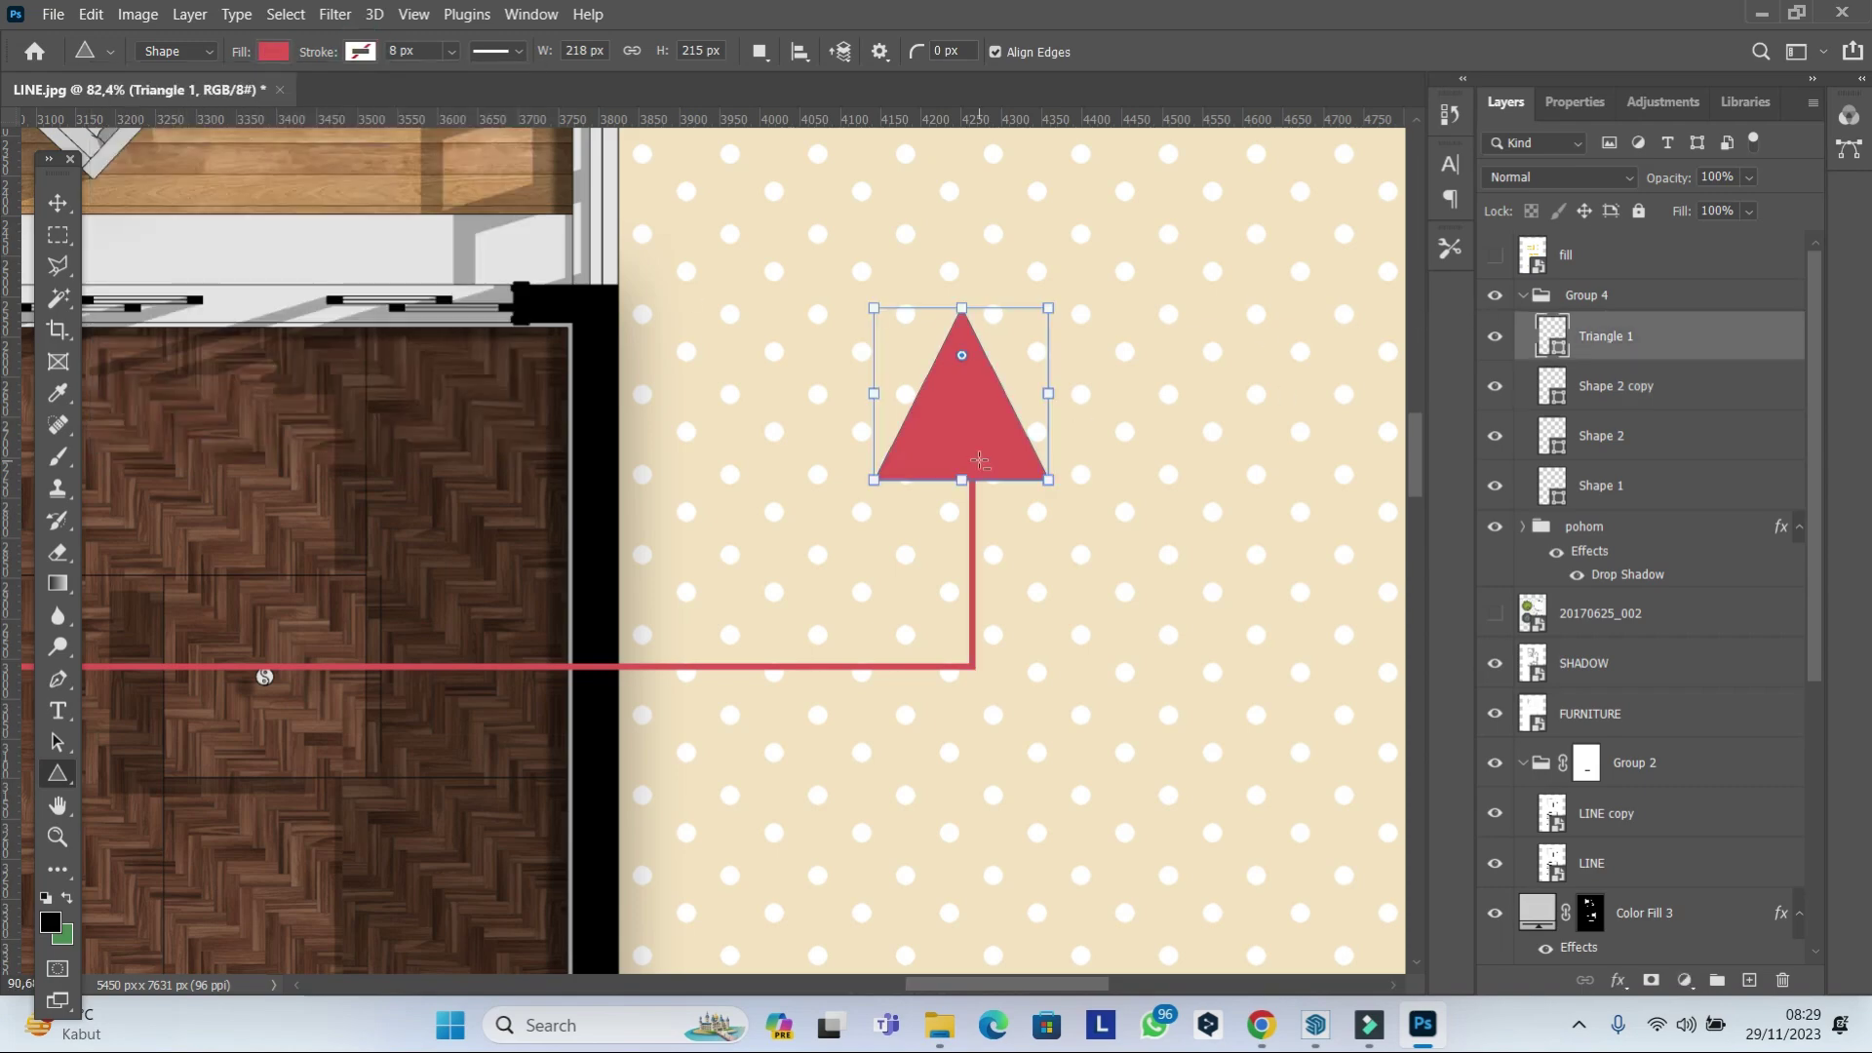
pyautogui.scroll(3, 980, 456)
pyautogui.click(55, 203)
pyautogui.scroll(-3, 986, 409)
pyautogui.scroll(-4, 985, 409)
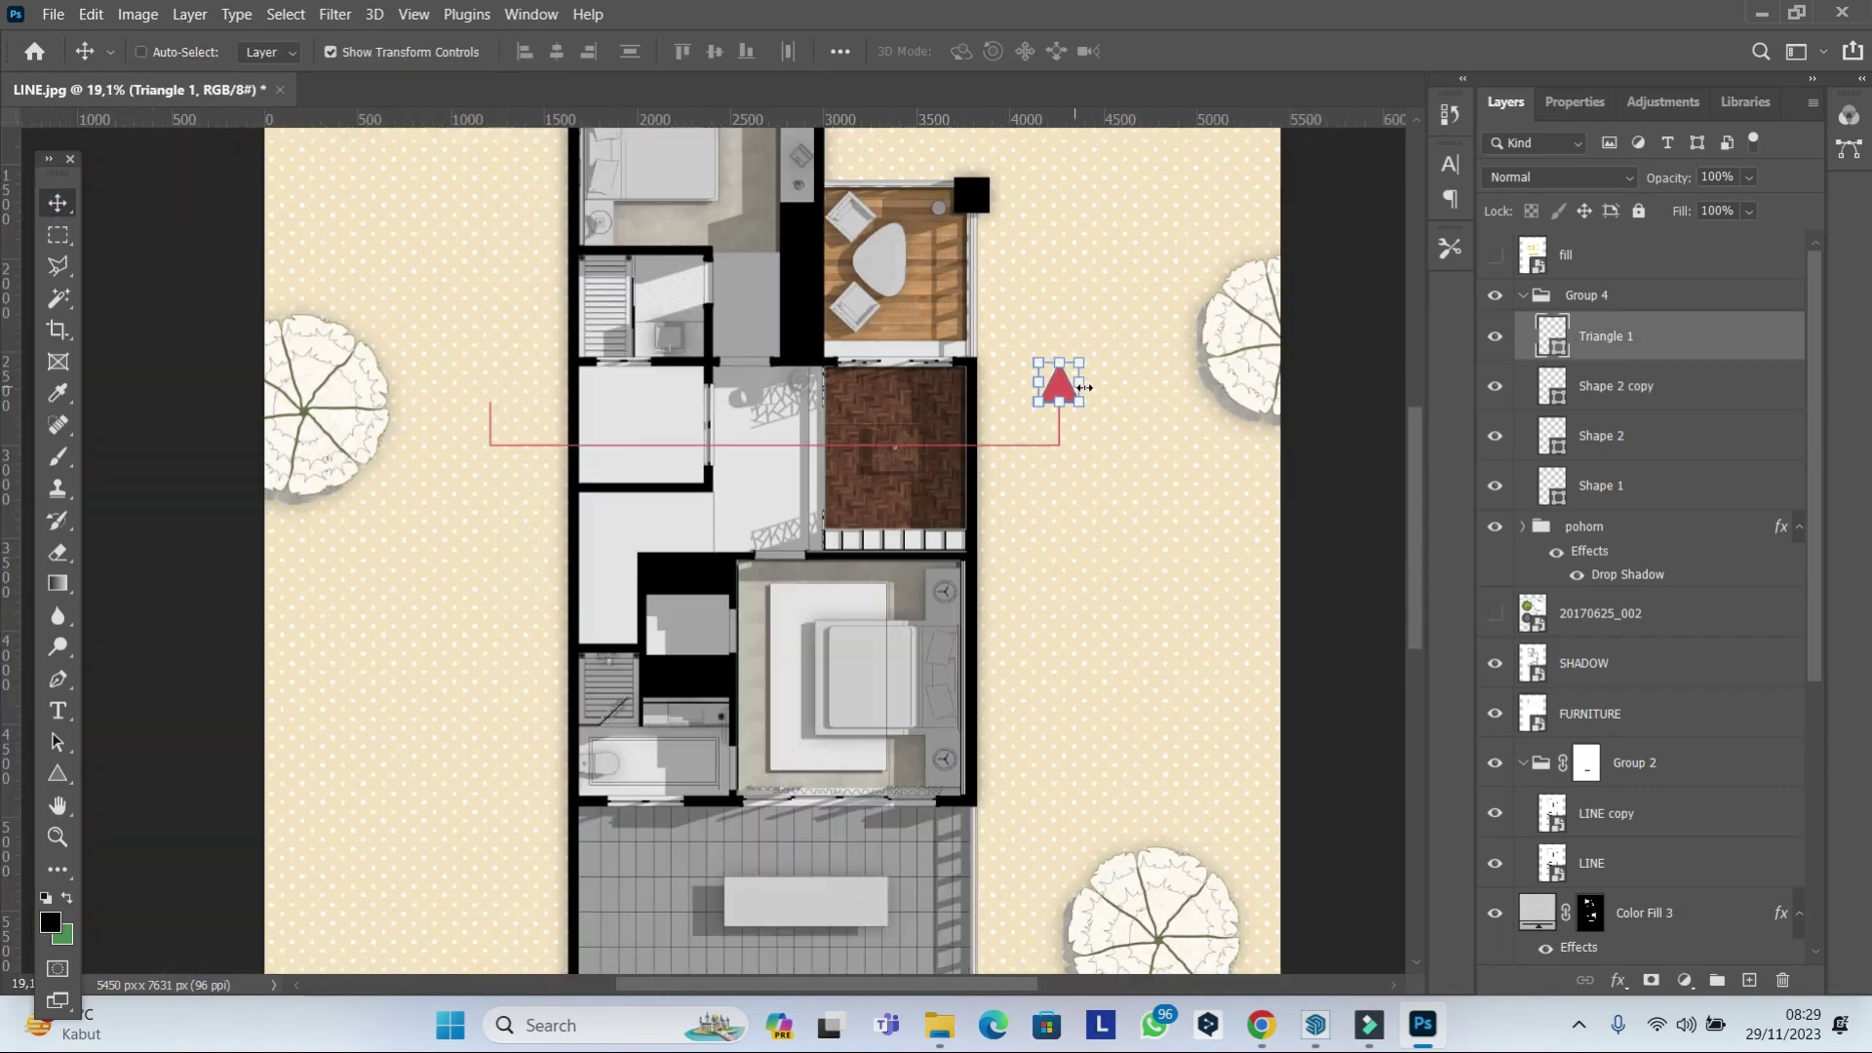
pyautogui.moveTo(1030, 397); pyautogui.dragTo(460, 398)
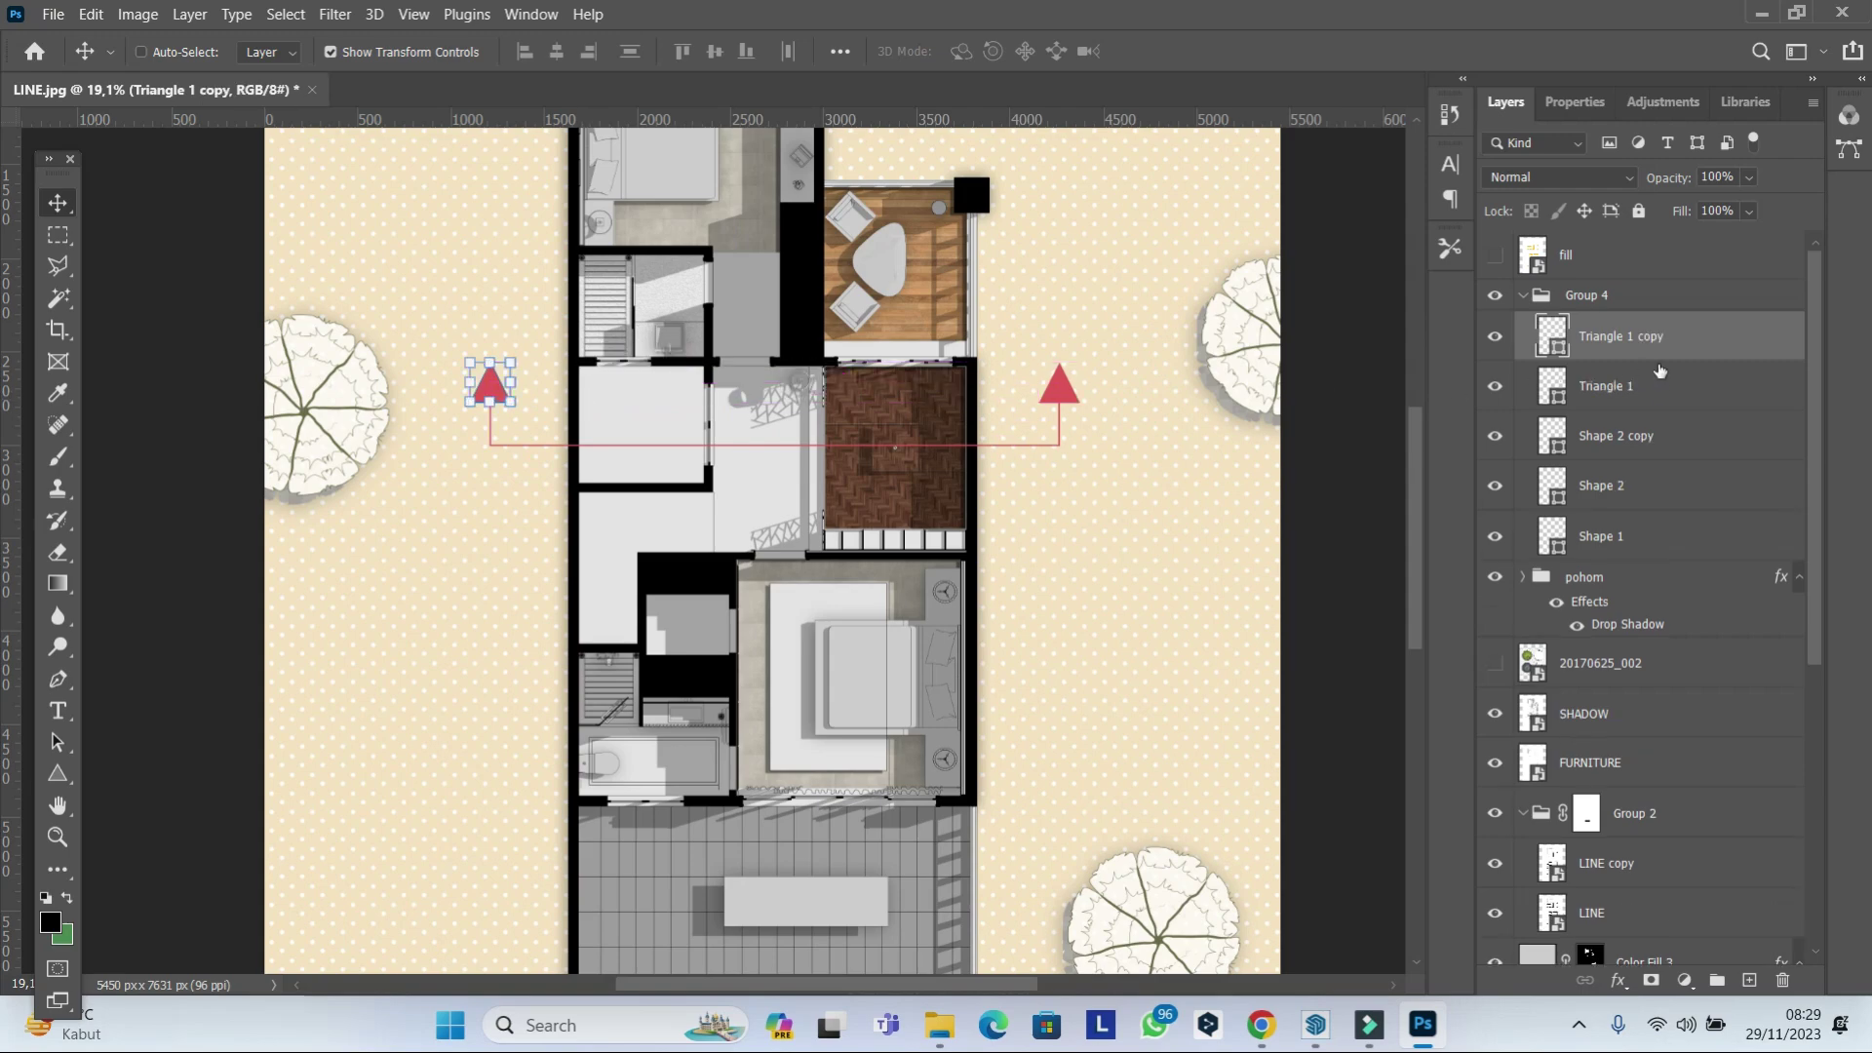
# Group the two triangles and the line shapes into Group 5.
pyautogui.keyDown('ctrl'); pyautogui.click(1647, 388); pyautogui.keyUp('ctrl')
pyautogui.keyDown('ctrl'); pyautogui.click(1654, 433); pyautogui.keyUp('ctrl')
pyautogui.keyDown('shift'); pyautogui.click(1602, 536); pyautogui.keyUp('shift')
pyautogui.hotkey('ctrl', 'g')
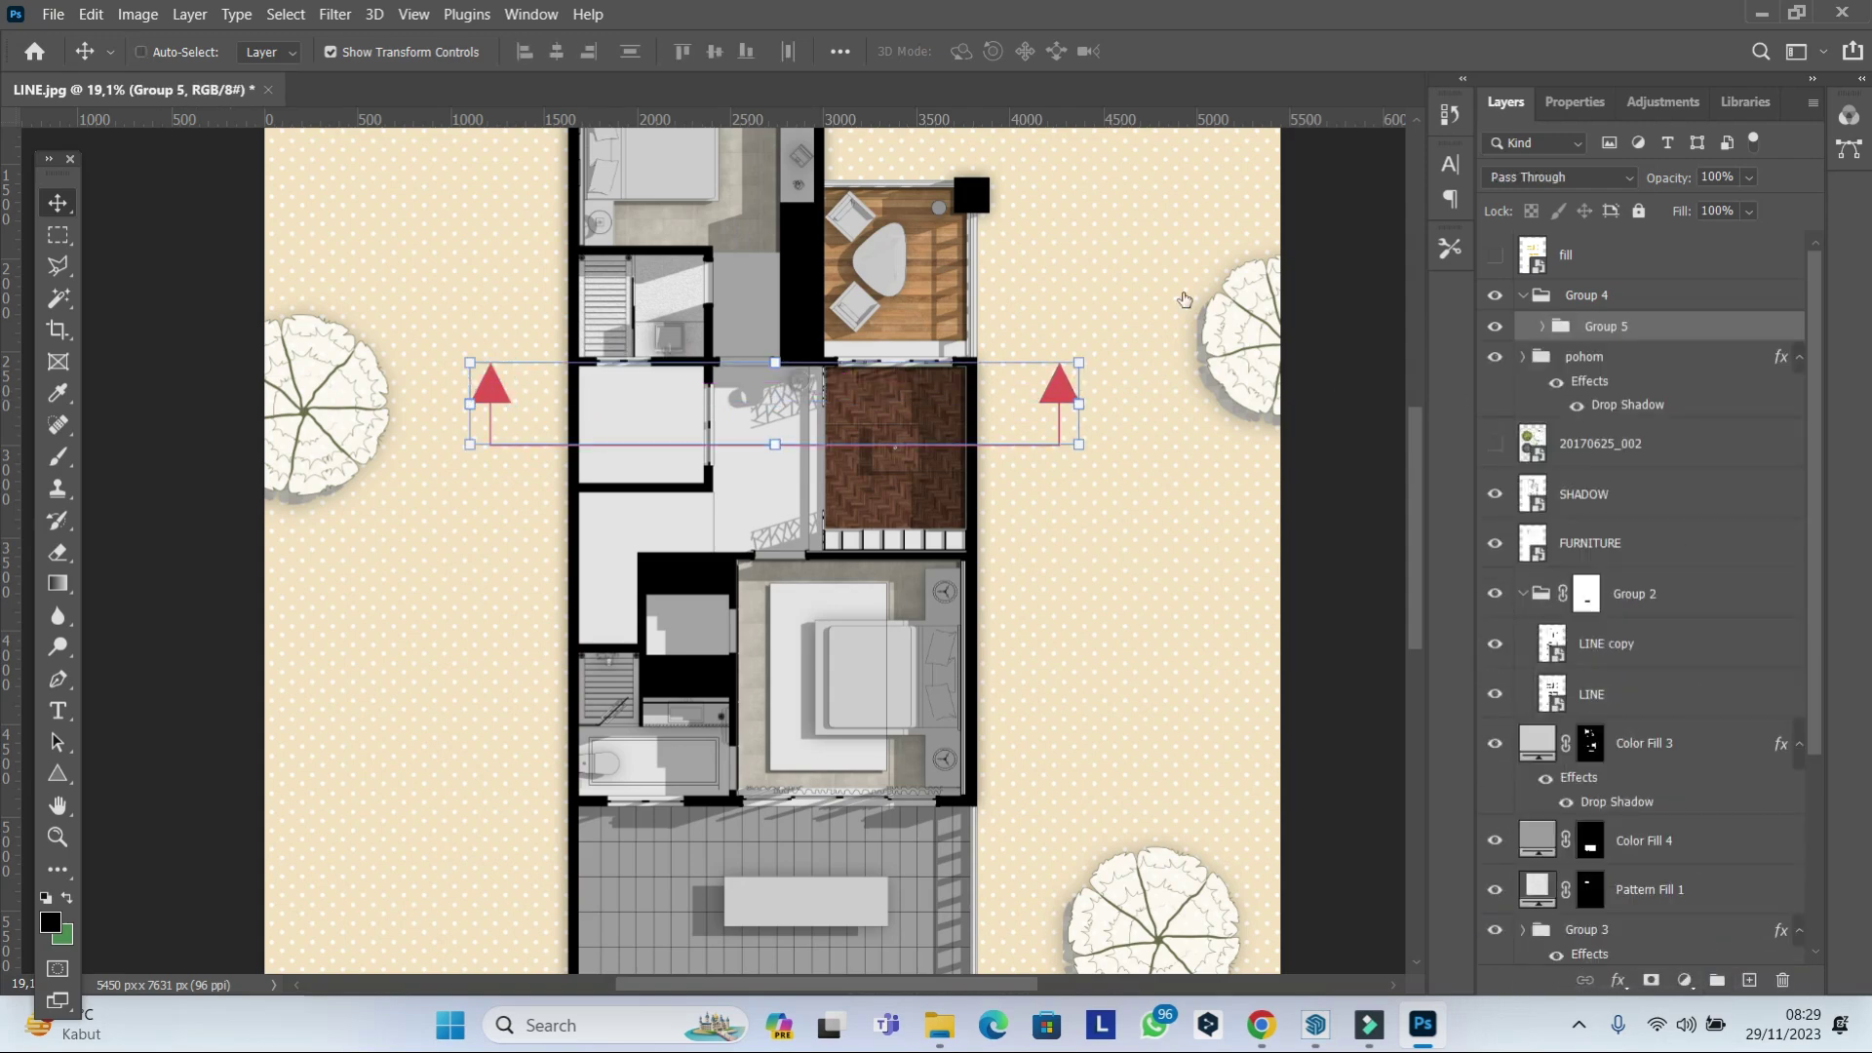
pyautogui.scroll(-1, 1100, 400)
pyautogui.scroll(-1, 1100, 399)
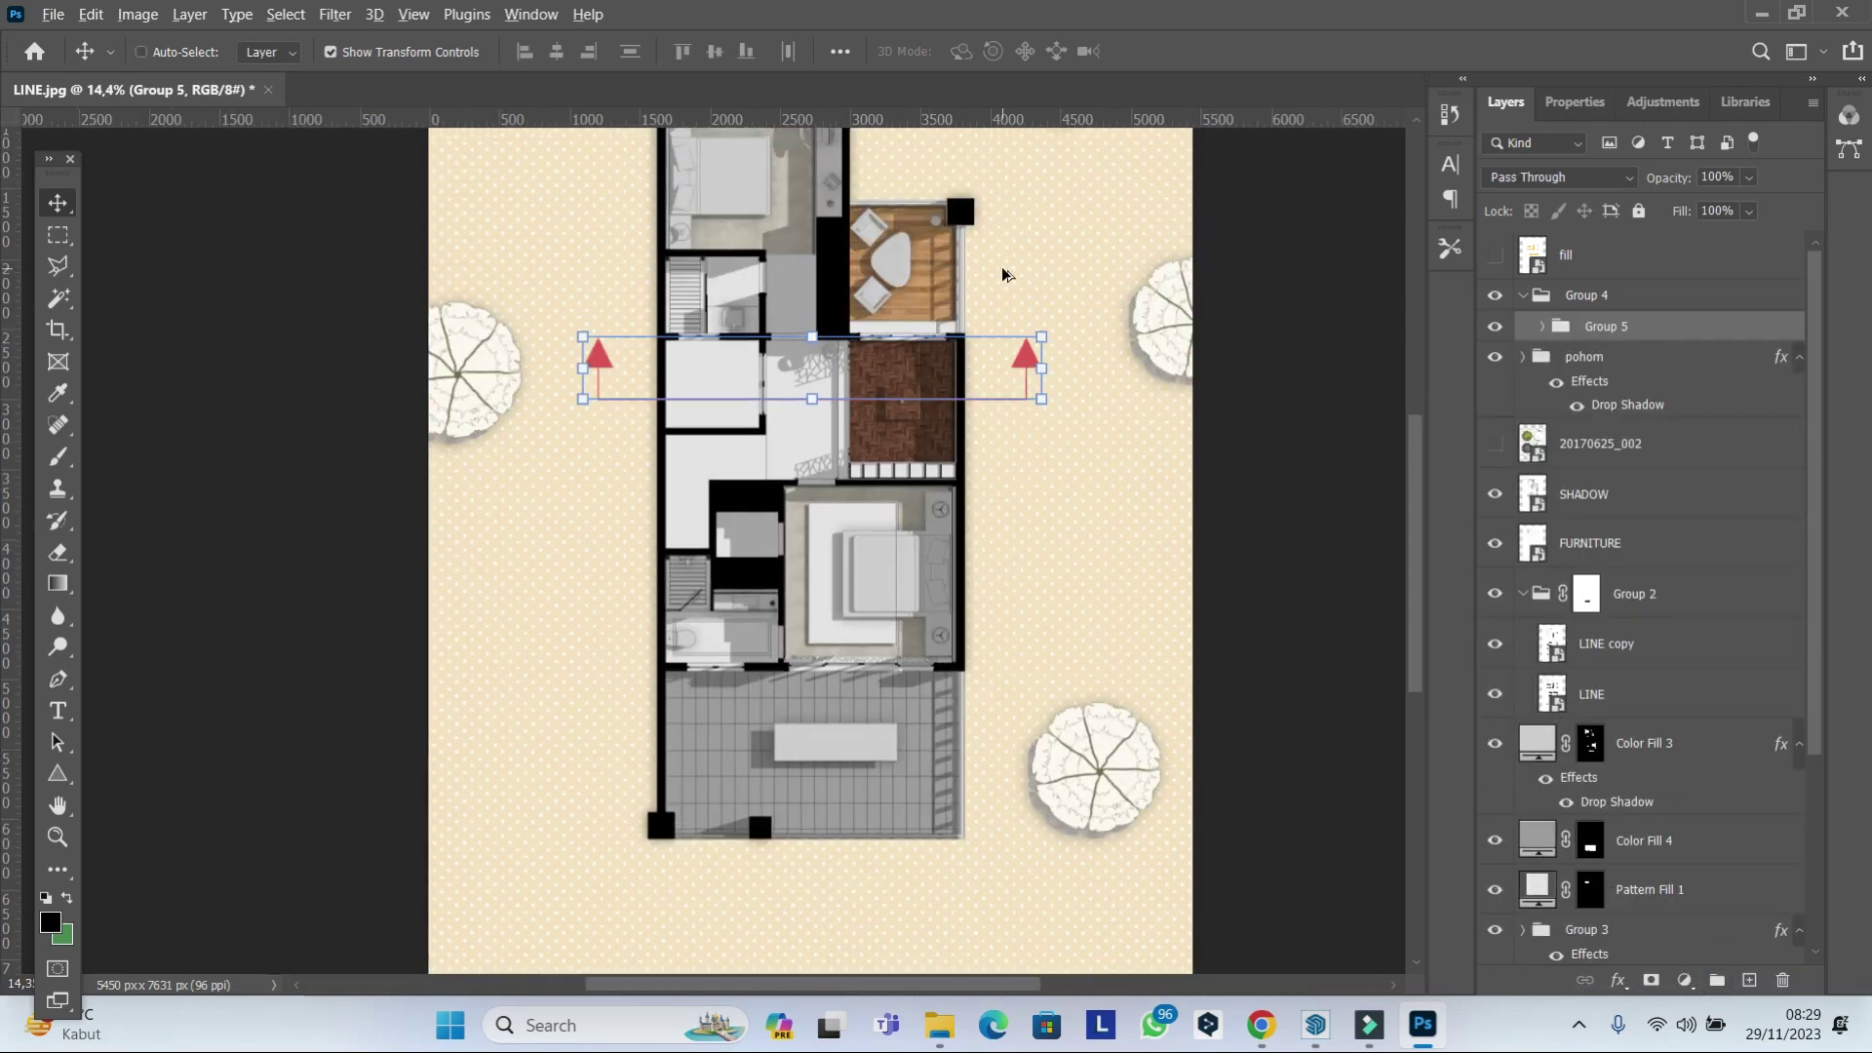
# Duplicate the section marker and flip the top copy vertically so its arrows point down.
pyautogui.moveTo(1004, 278)
pyautogui.mouseDown()
pyautogui.moveTo(1035, 459)
pyautogui.moveTo(1093, 505)
pyautogui.moveTo(1082, 371)
pyautogui.moveTo(1121, 191)
pyautogui.moveTo(1135, 520)
pyautogui.mouseUp()
pyautogui.scroll(-1, 1093, 505)
pyautogui.scroll(1, 1121, 190)
pyautogui.hotkey('ctrl', 't')
pyautogui.rightClick(957, 552)
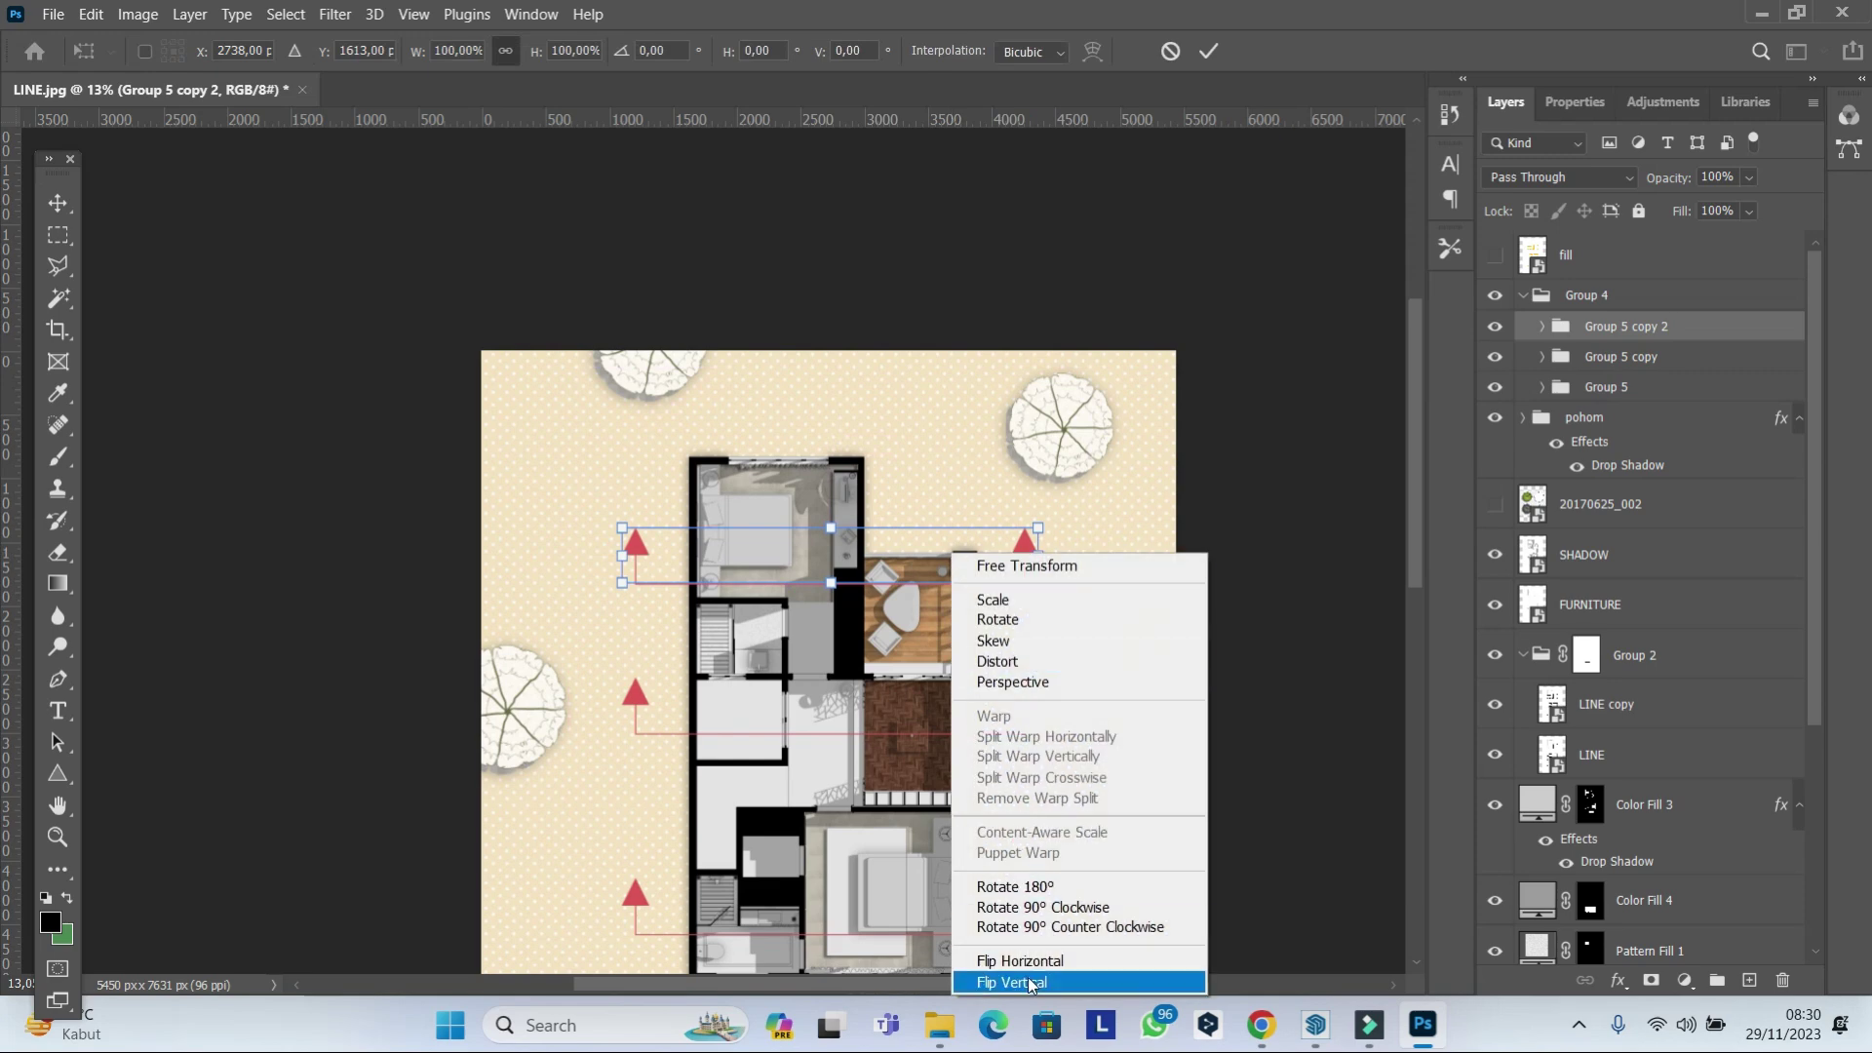
pyautogui.click(1014, 986)
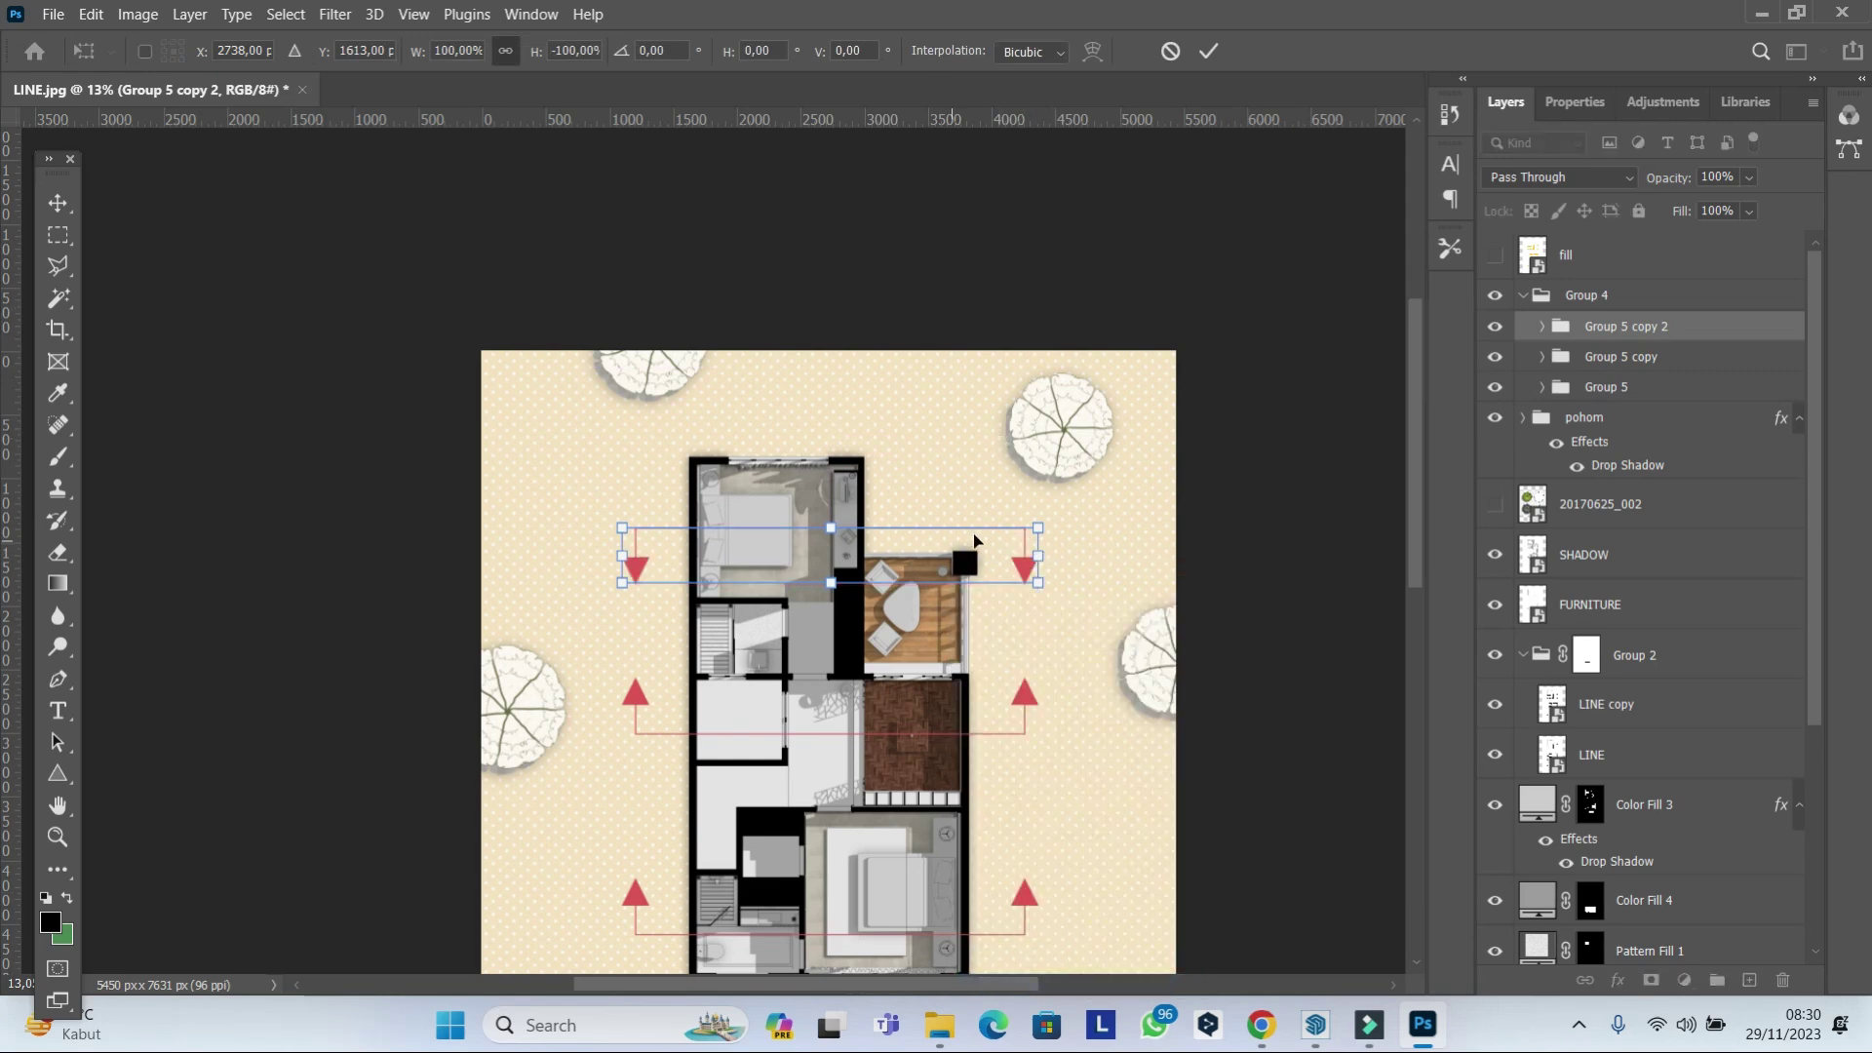
pyautogui.click(1209, 51)
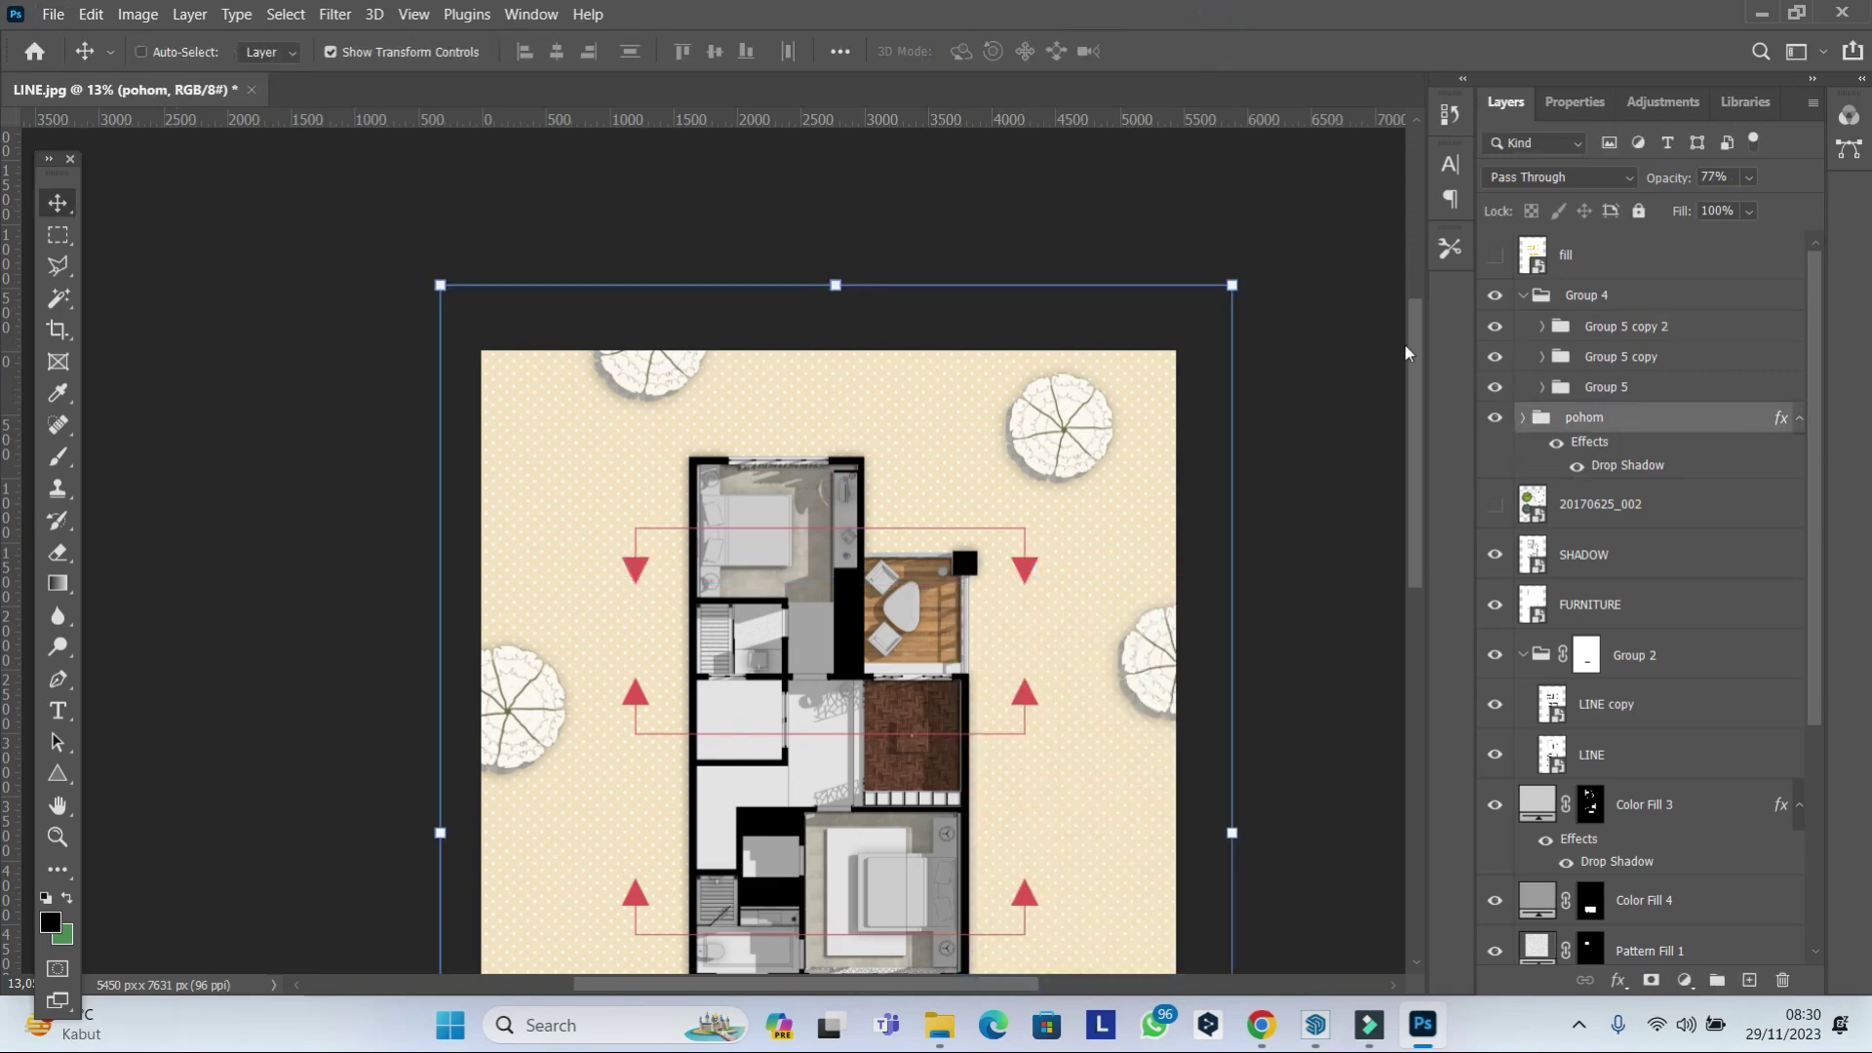
# Duplicate the marker again, rotate it -90° to run vertically, and position it across the plan.
pyautogui.scroll(-2, 790, 409)
pyautogui.moveTo(789, 409); pyautogui.dragTo(790, 468)
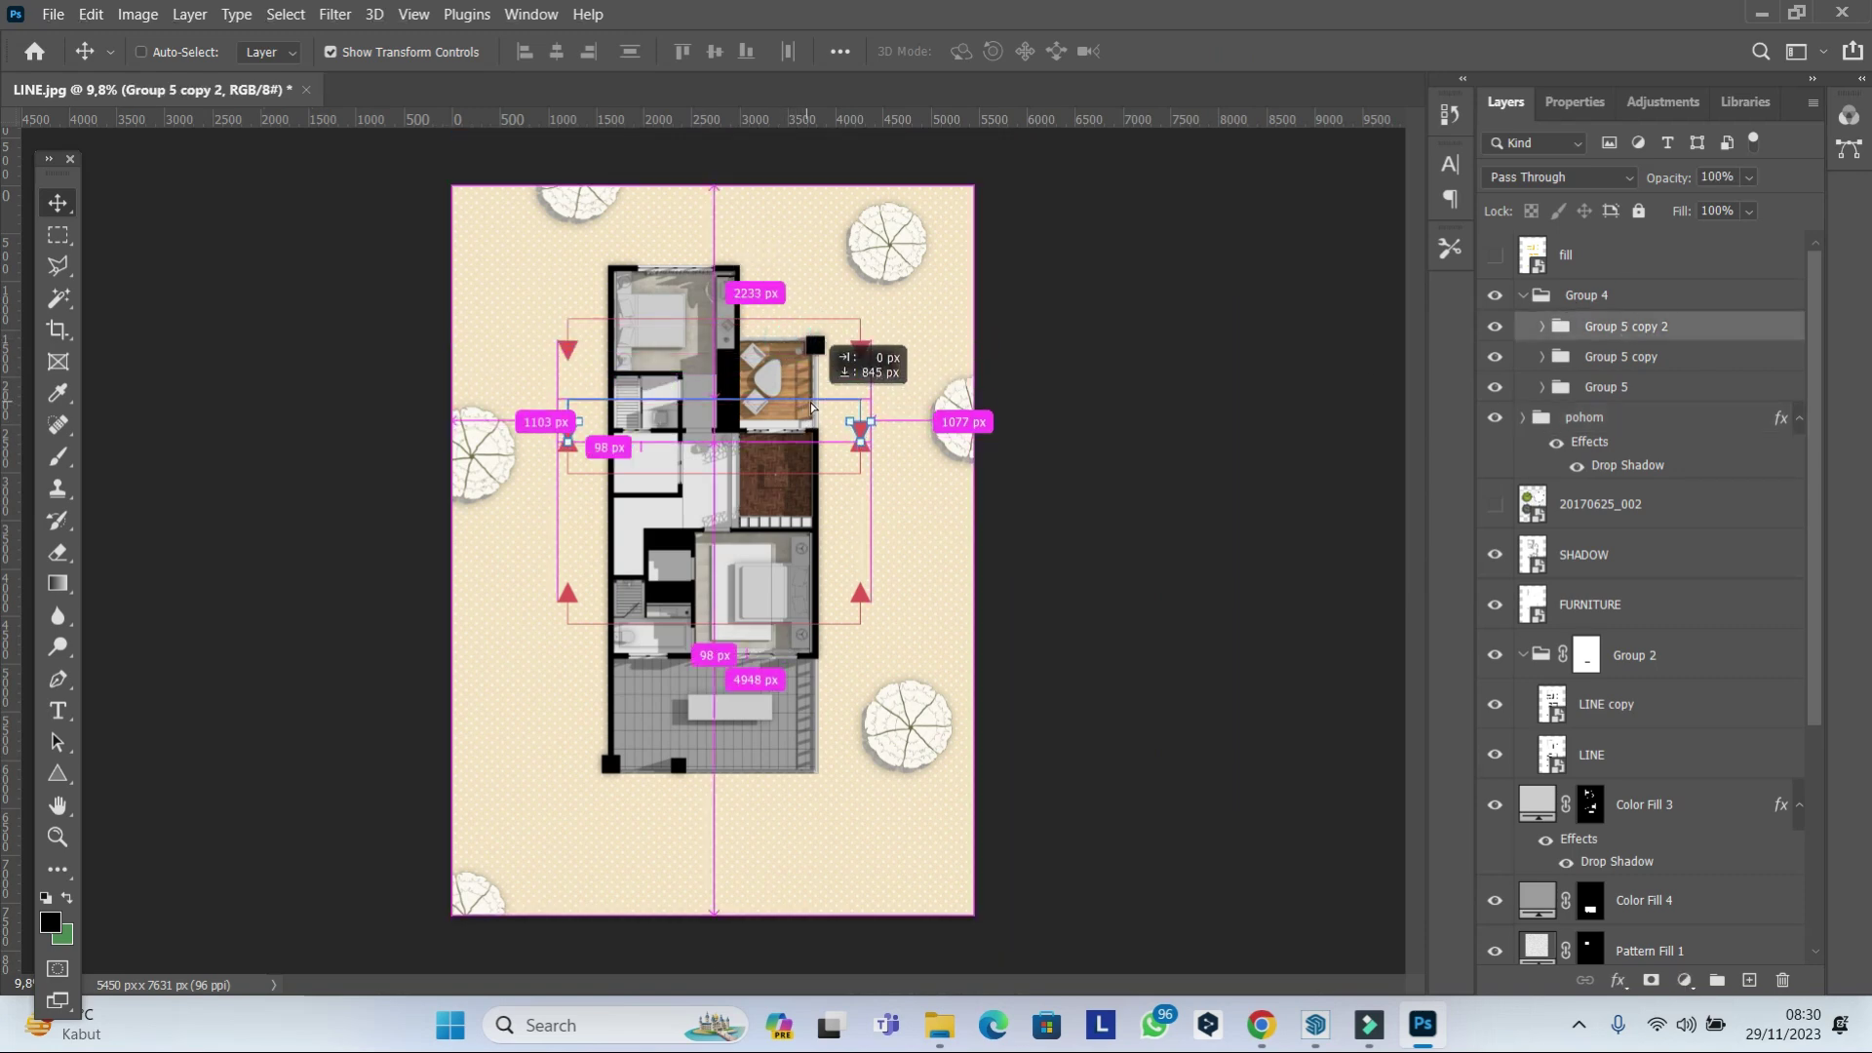
pyautogui.hotkey('ctrl', 't')
pyautogui.moveTo(877, 388)
pyautogui.mouseDown()
pyautogui.moveTo(738, 261)
pyautogui.moveTo(731, 209)
pyautogui.mouseUp()
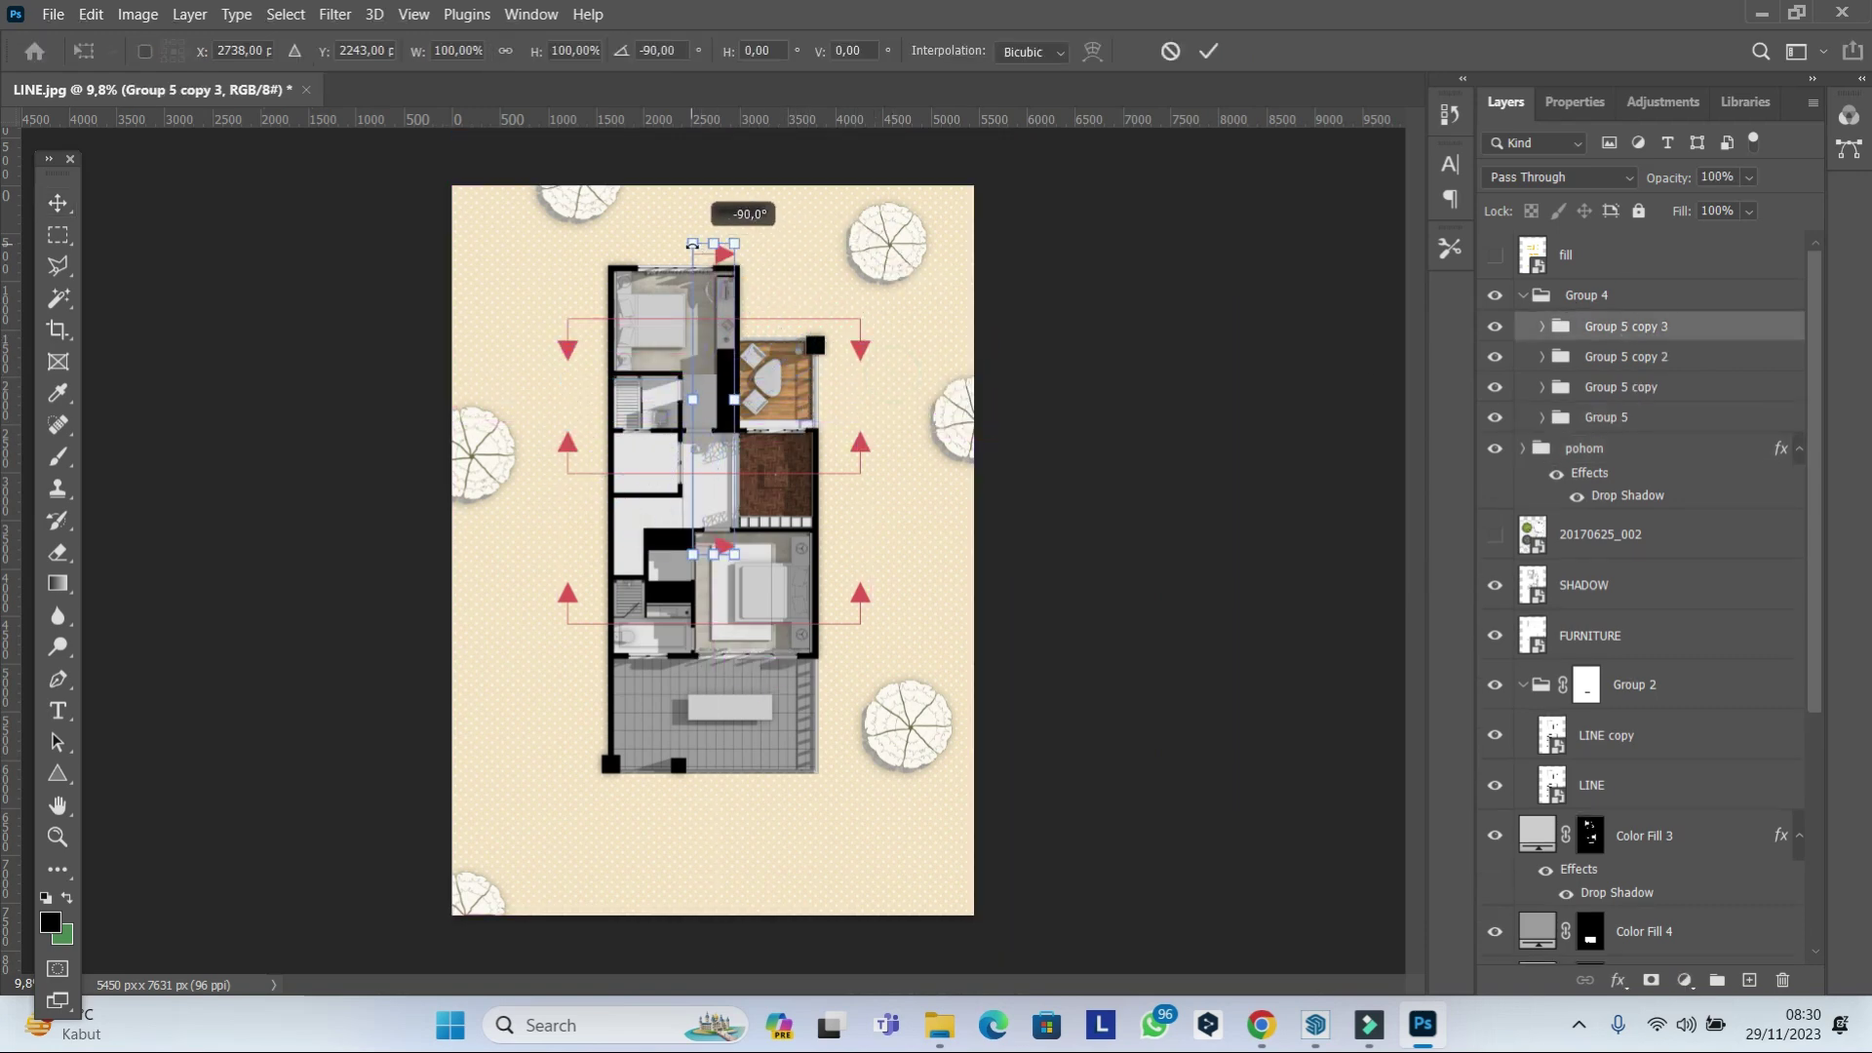
pyautogui.click(1208, 51)
pyautogui.moveTo(707, 292); pyautogui.dragTo(678, 289)
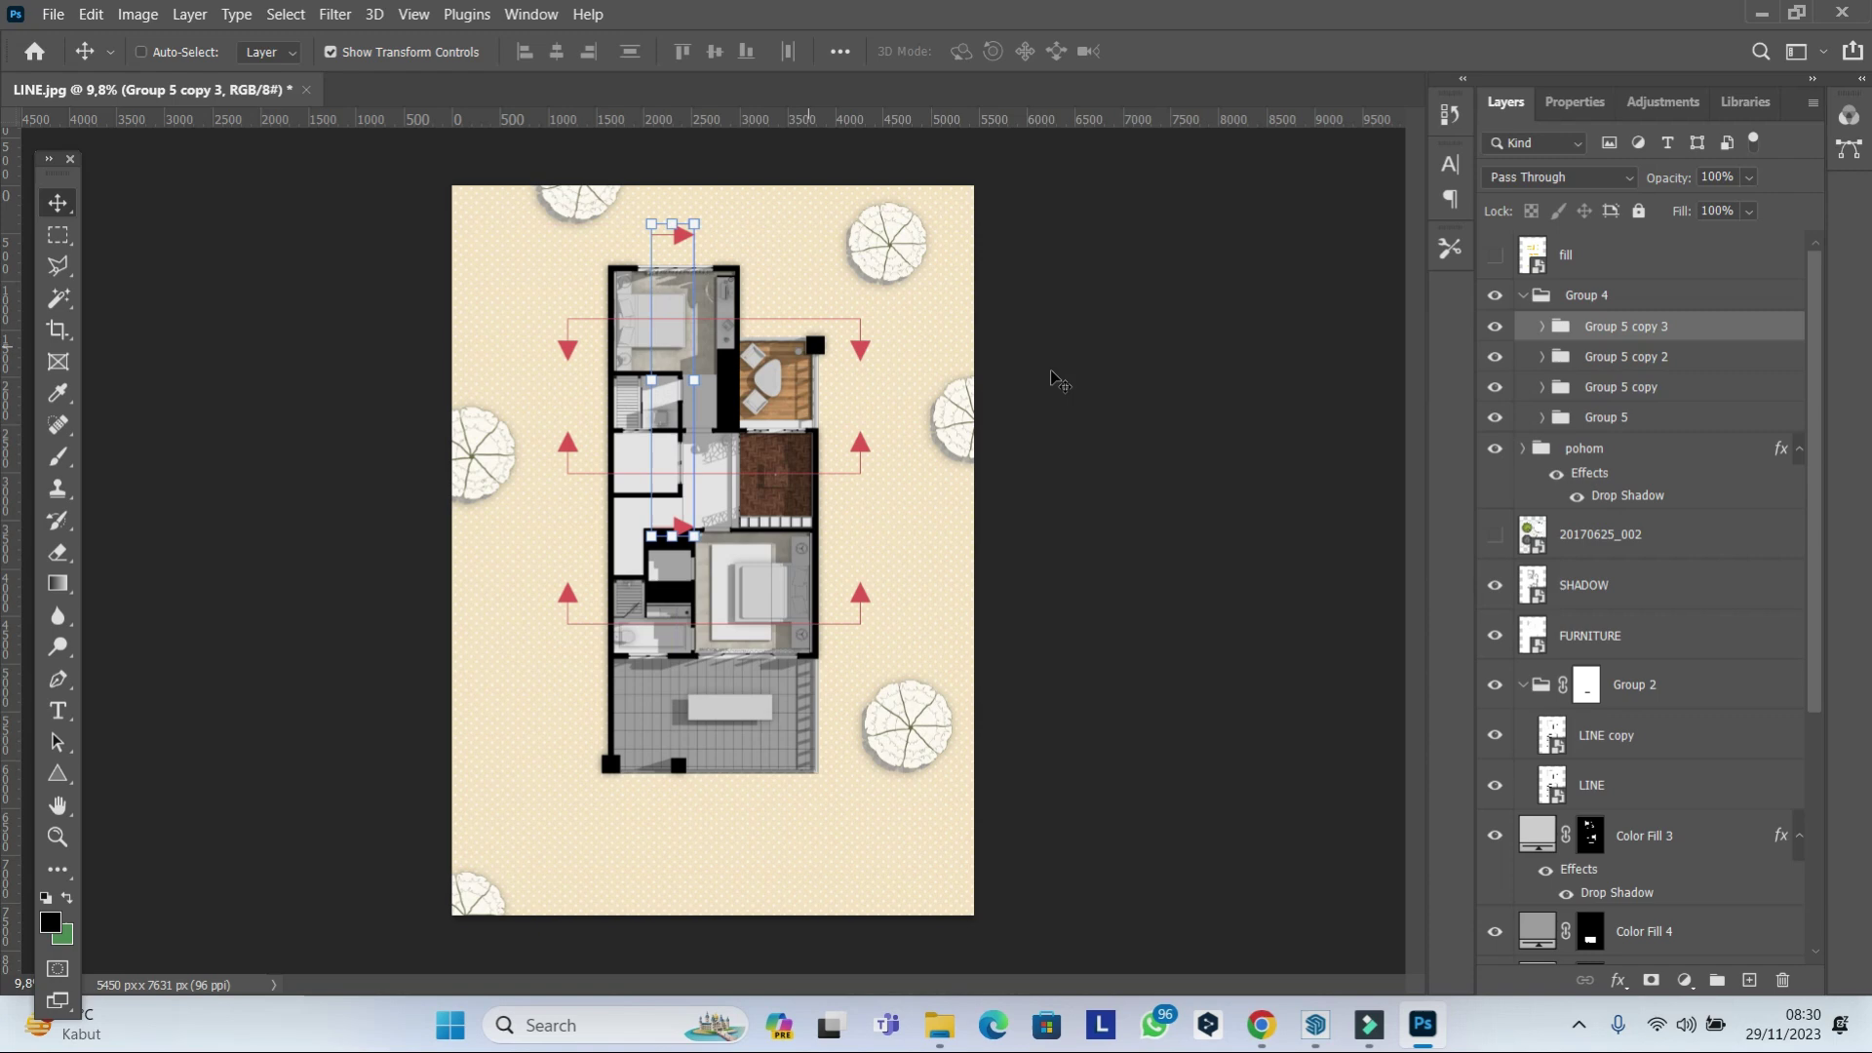
# Move the vertical marker's lower triangle and tick below the plan.
pyautogui.click(1538, 327)
pyautogui.click(1640, 381)
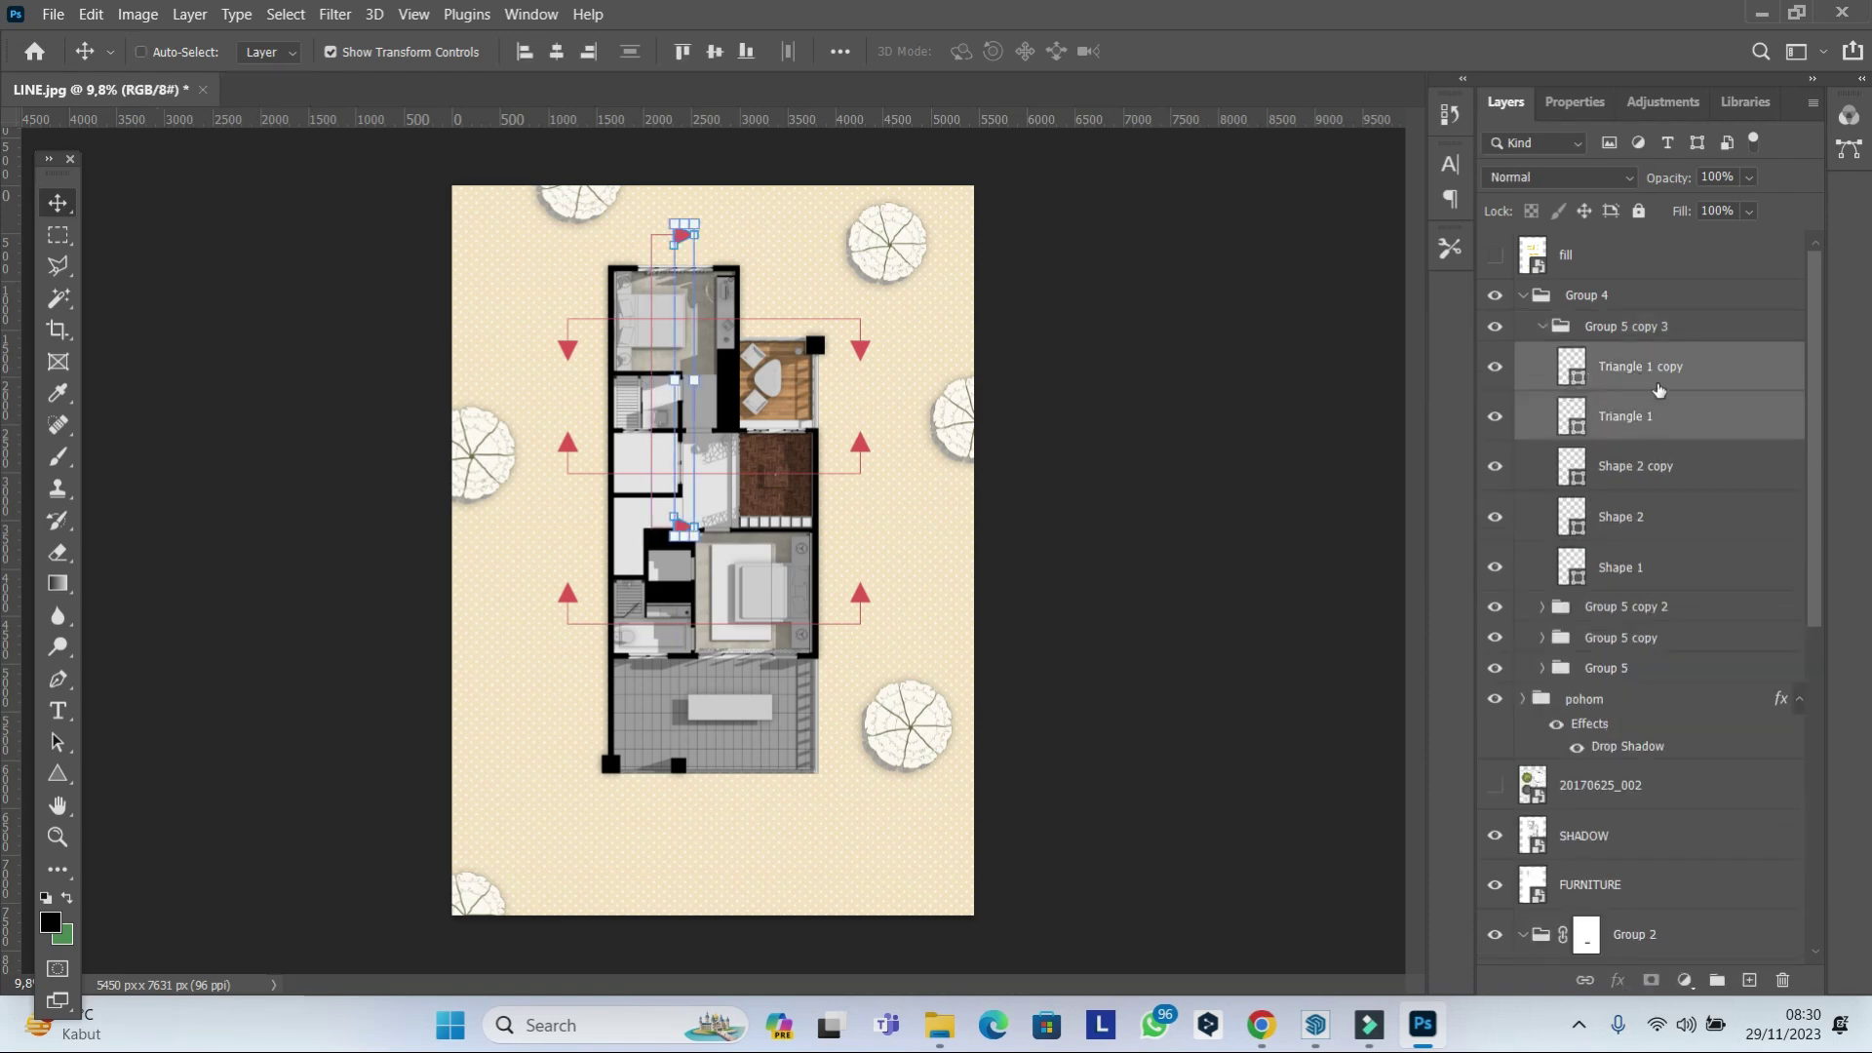
pyautogui.keyDown('ctrl'); pyautogui.click(1657, 400); pyautogui.keyUp('ctrl')
pyautogui.keyDown('ctrl'); pyautogui.click(1602, 462); pyautogui.keyUp('ctrl')
pyautogui.keyDown('ctrl'); pyautogui.click(1638, 466); pyautogui.keyUp('ctrl')
pyautogui.keyDown('ctrl'); pyautogui.click(1638, 517); pyautogui.keyUp('ctrl')
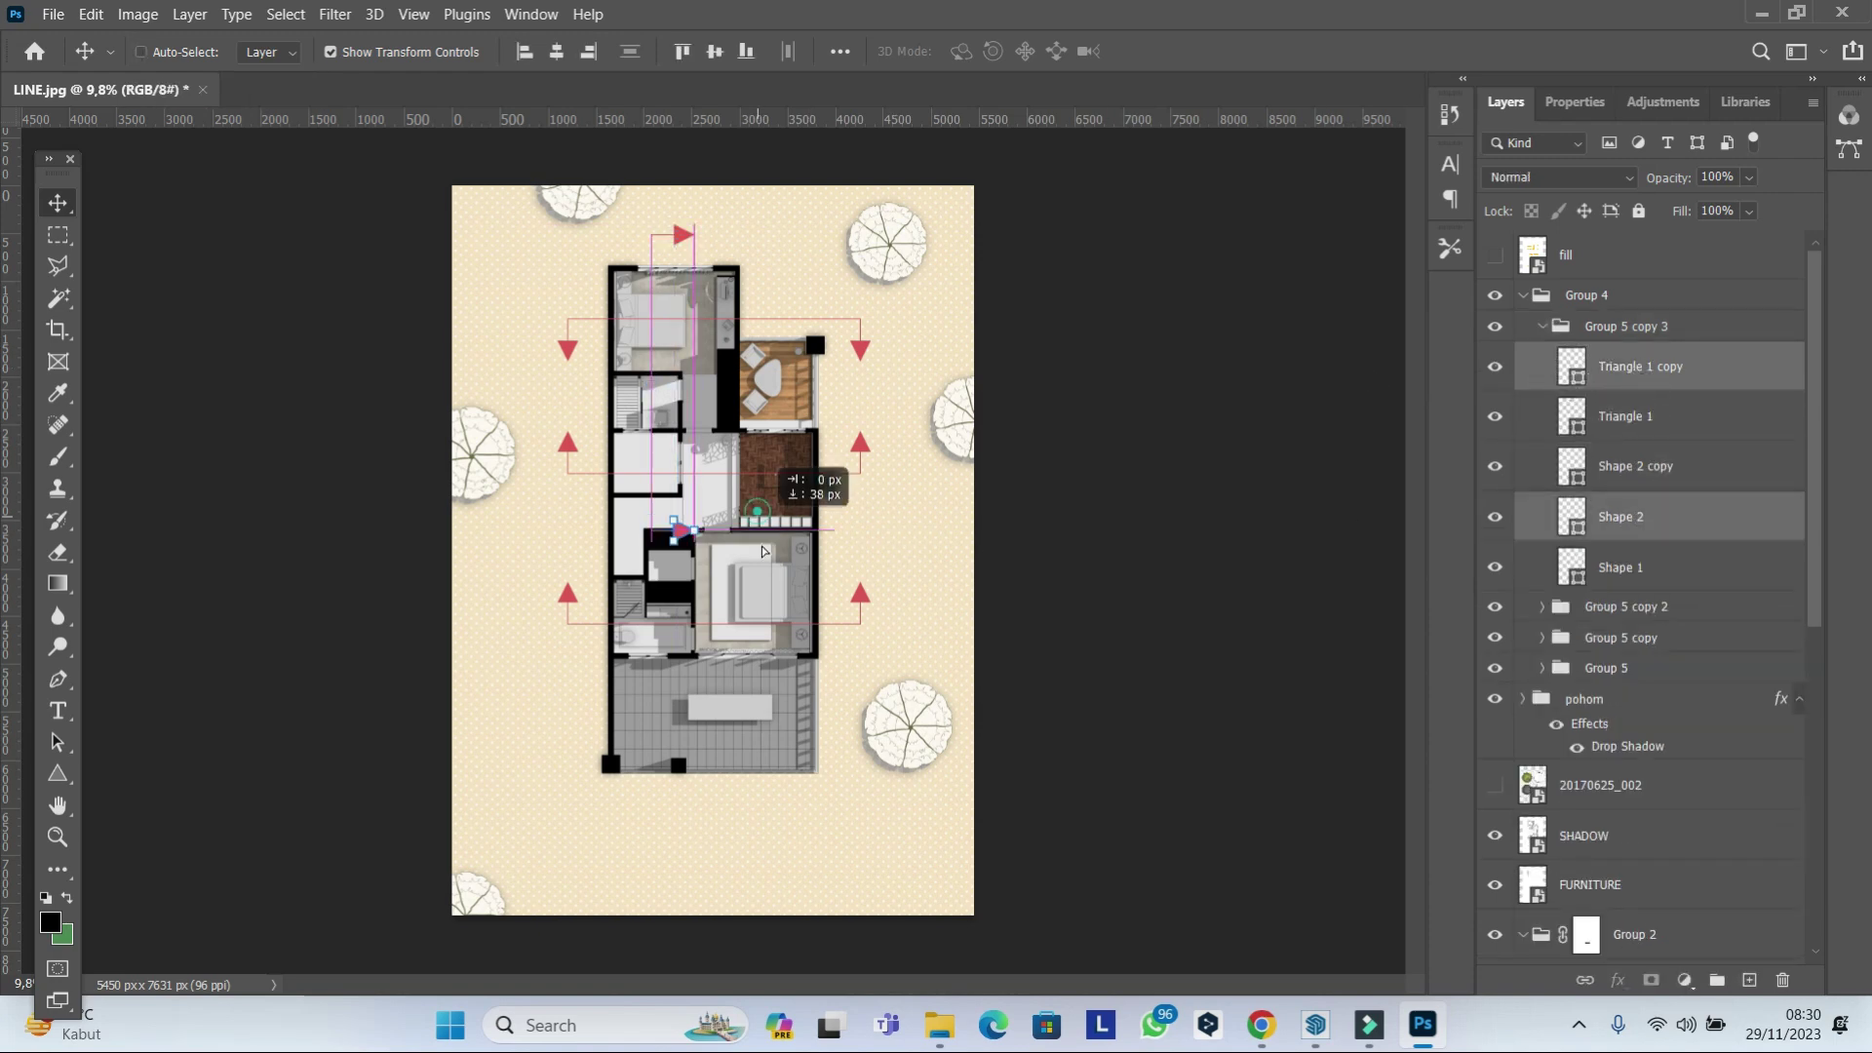
pyautogui.moveTo(766, 443); pyautogui.dragTo(770, 720)
# Lengthen the vertical marker's line down to meet the bottom arrow.
pyautogui.click(1625, 564)
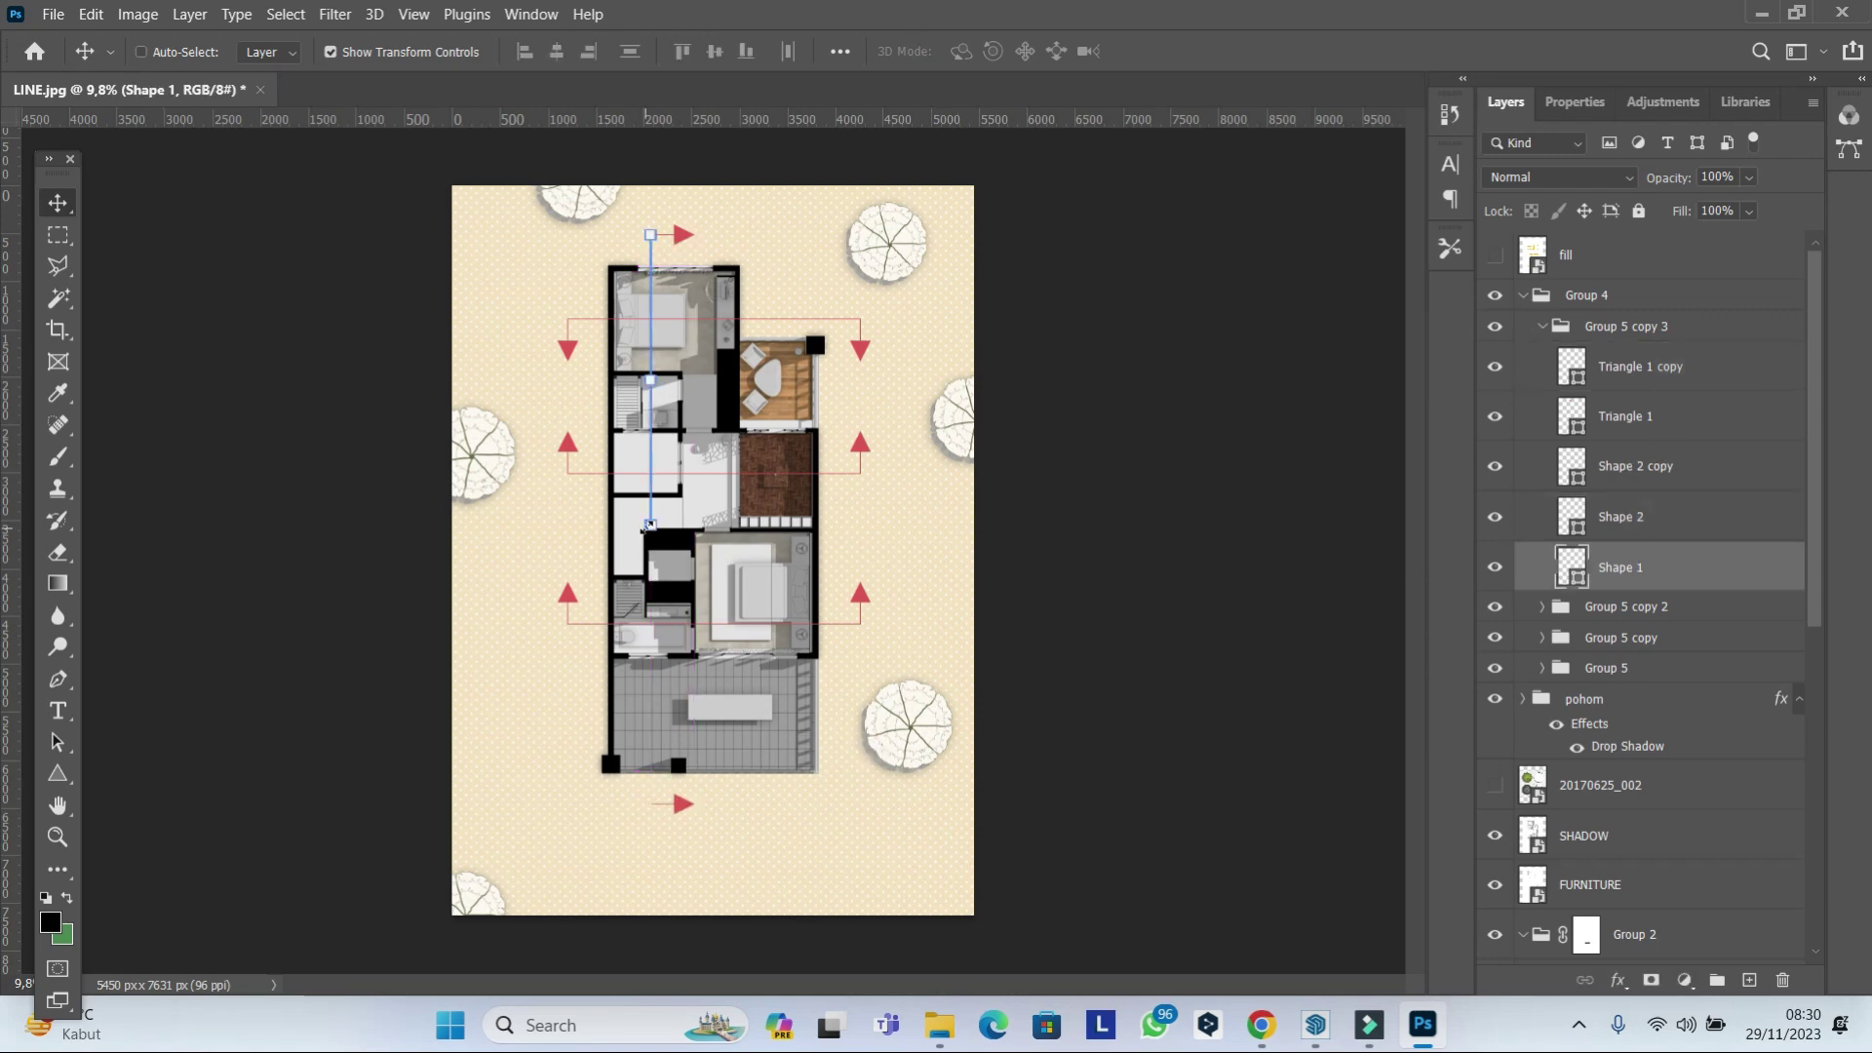
pyautogui.scroll(2, 651, 526)
pyautogui.scroll(1, 644, 487)
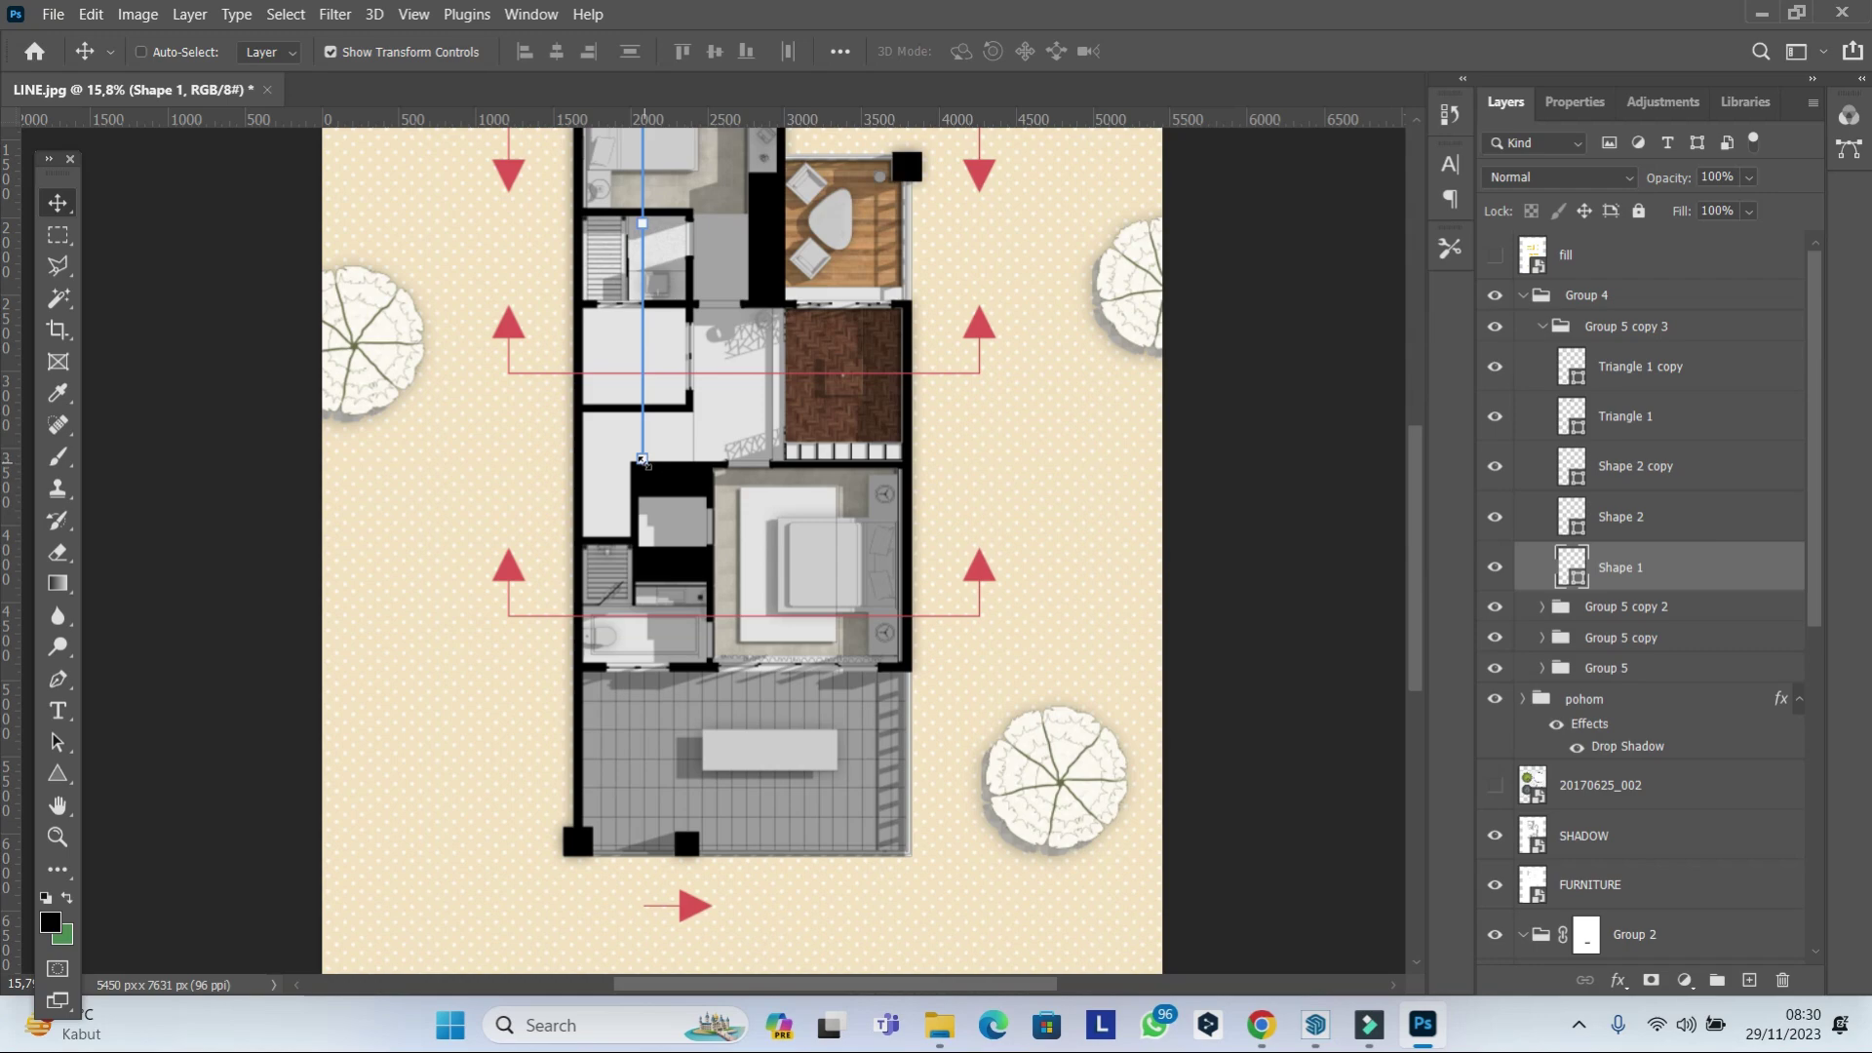
pyautogui.scroll(2, 641, 460)
pyautogui.scroll(2, 641, 468)
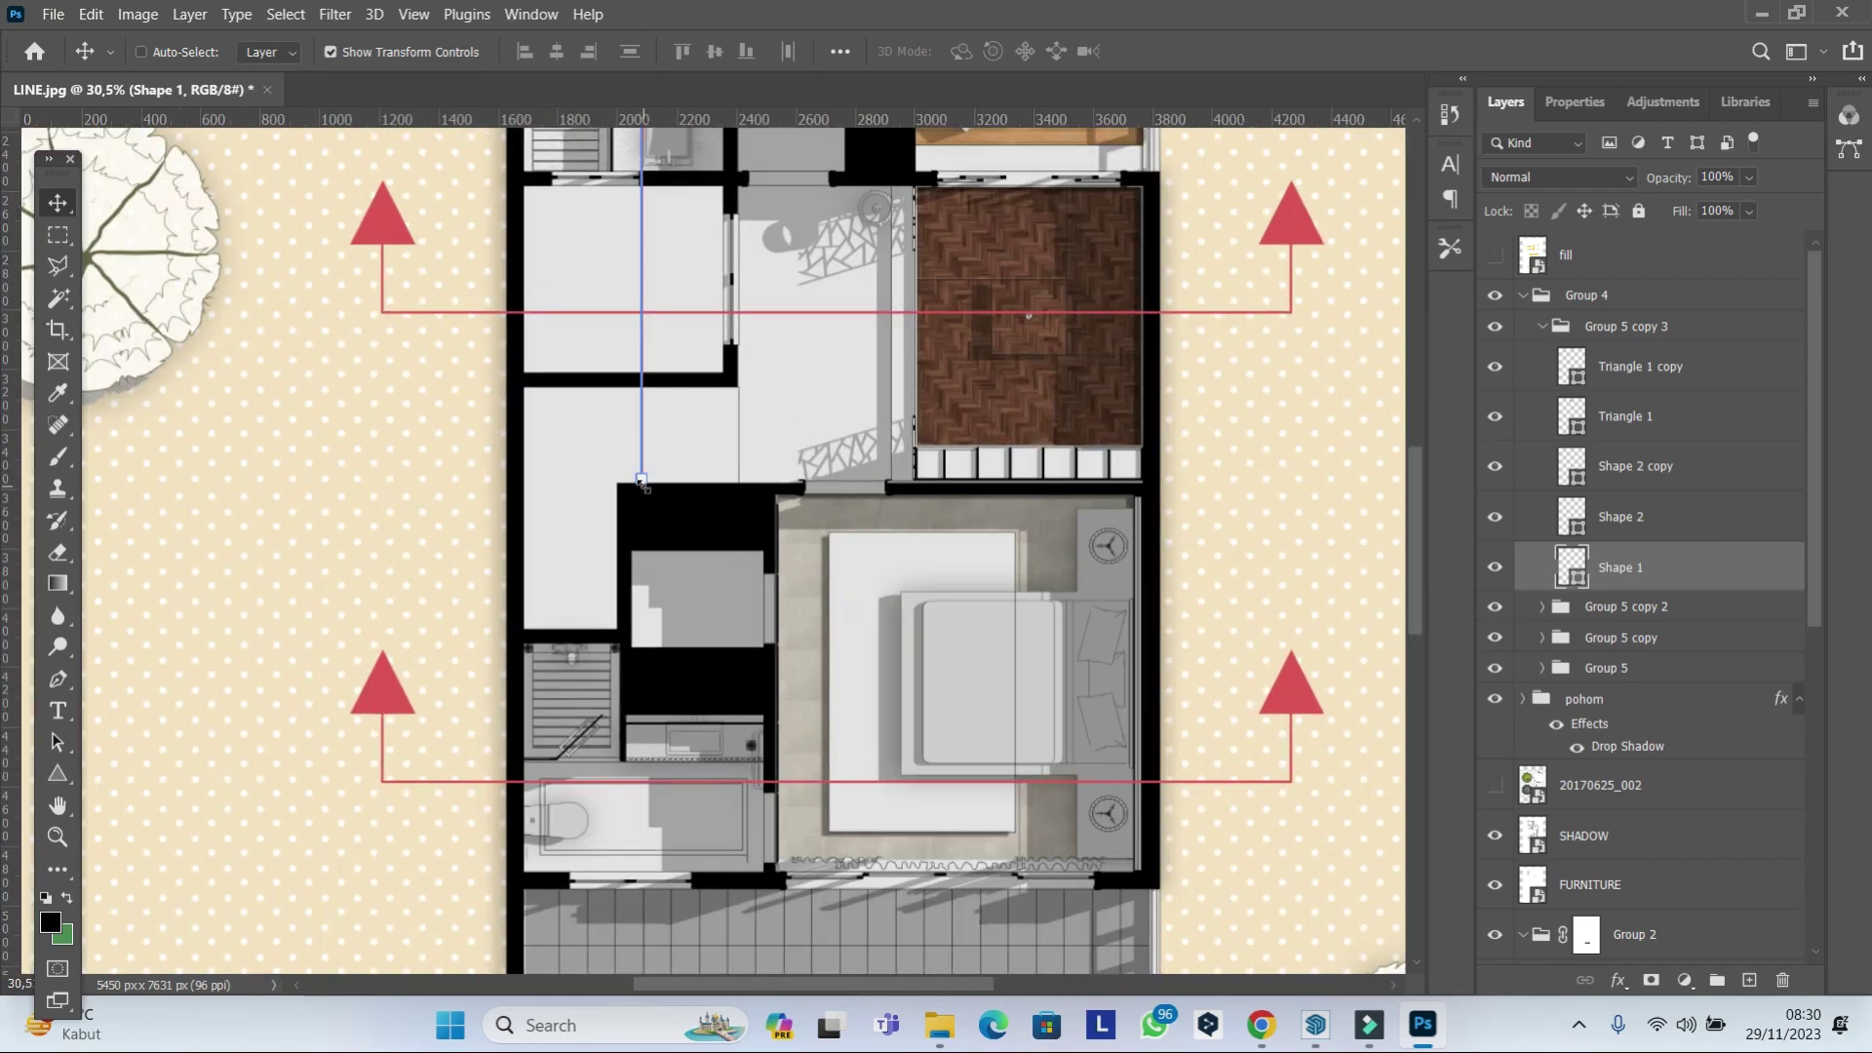
pyautogui.scroll(3, 641, 481)
pyautogui.moveTo(642, 487)
pyautogui.mouseDown()
pyautogui.moveTo(614, 1004)
pyautogui.moveTo(645, 538)
pyautogui.moveTo(573, 537)
pyautogui.mouseUp()
pyautogui.scroll(5, 624, 534)
pyautogui.scroll(5, 585, 529)
pyautogui.click(1199, 68)
pyautogui.scroll(-4, 1007, 413)
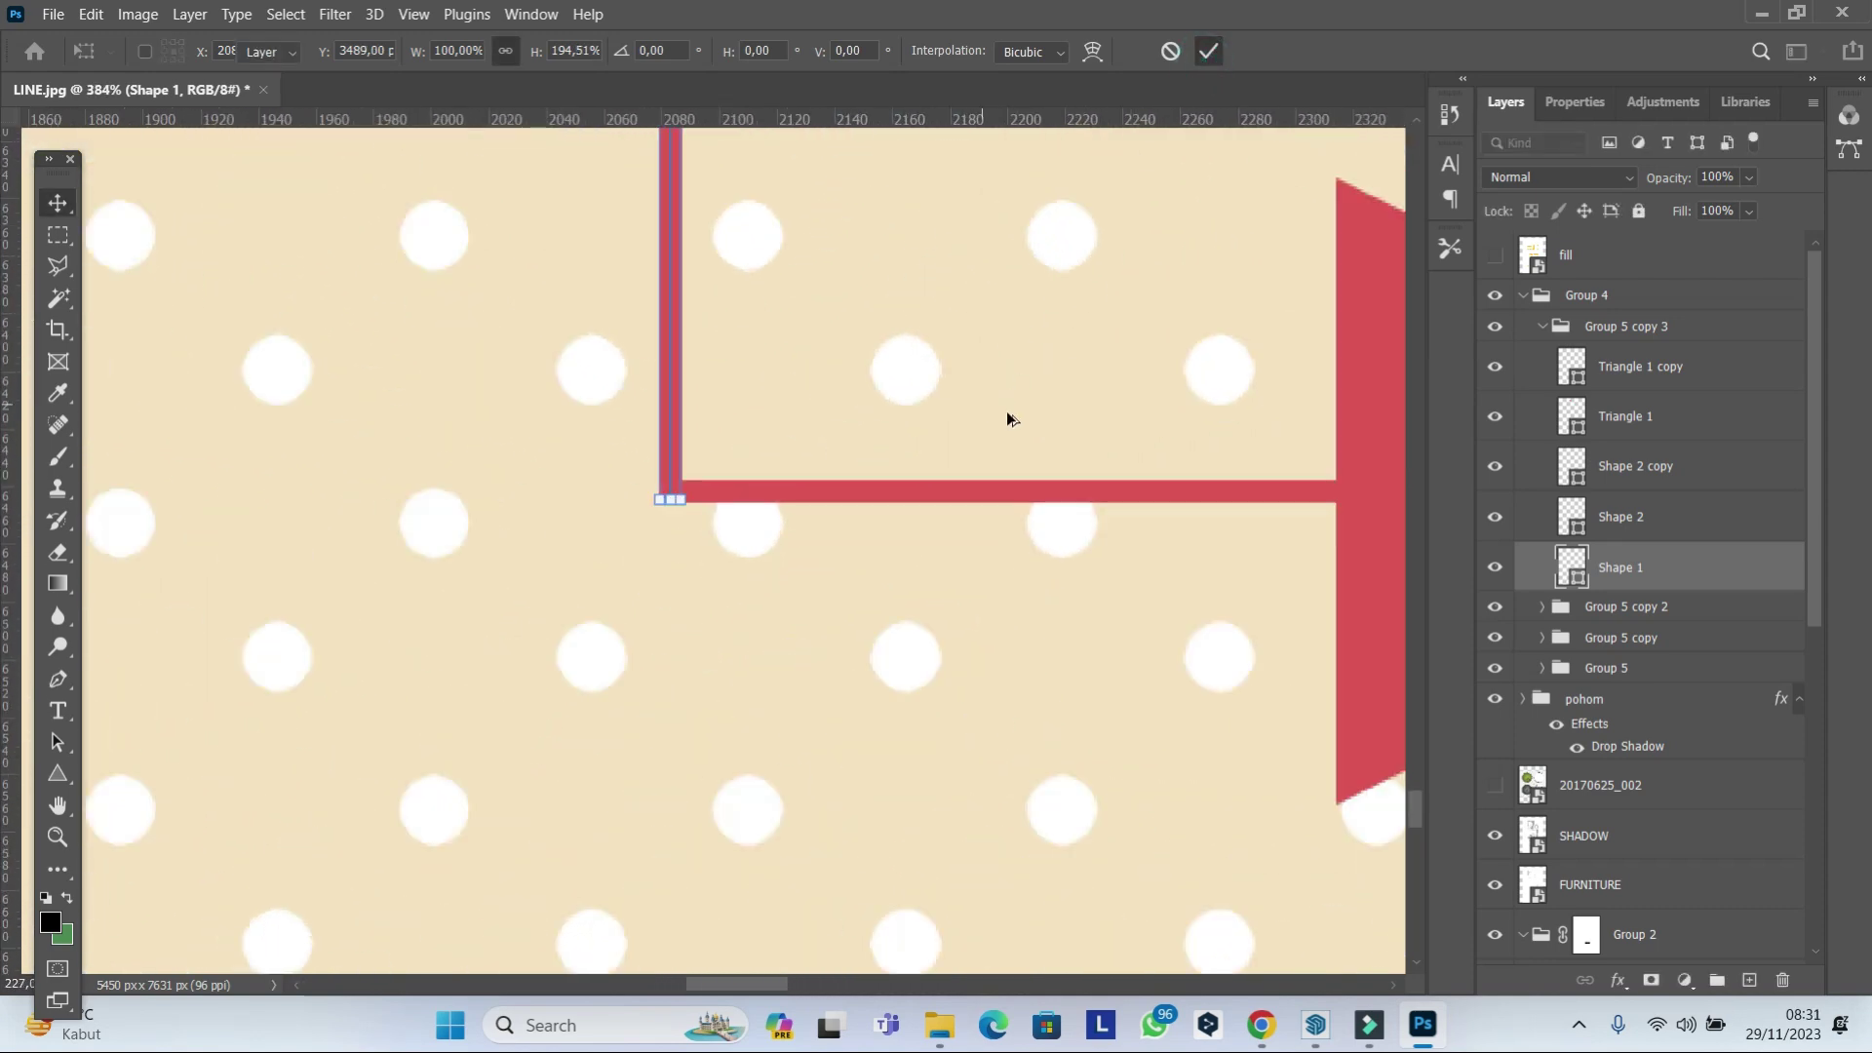
pyautogui.scroll(-5, 1040, 422)
pyautogui.scroll(-4, 994, 422)
pyautogui.scroll(-4, 994, 422)
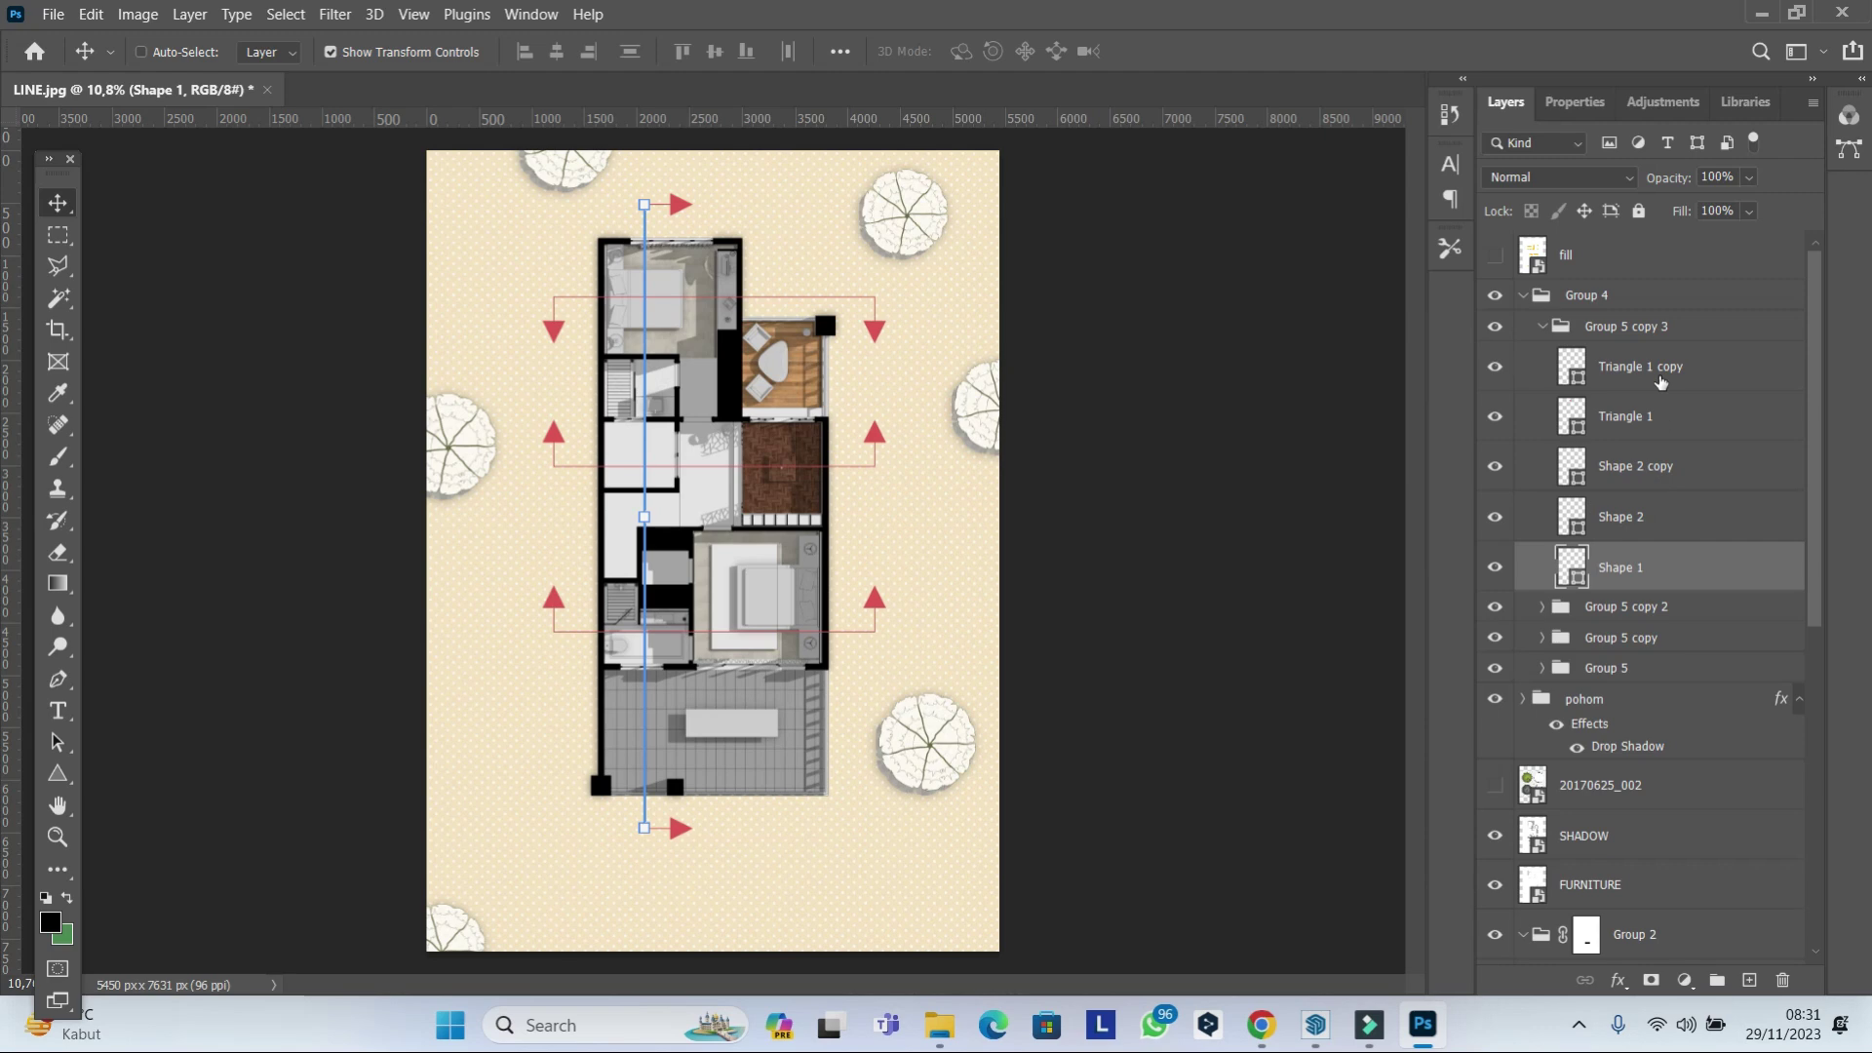
# Alt-drag a copy of the vertical marker to the right as Group 5 copy 4, then collapse Group 4.
pyautogui.click(1619, 326)
pyautogui.moveTo(755, 370); pyautogui.dragTo(906, 370)
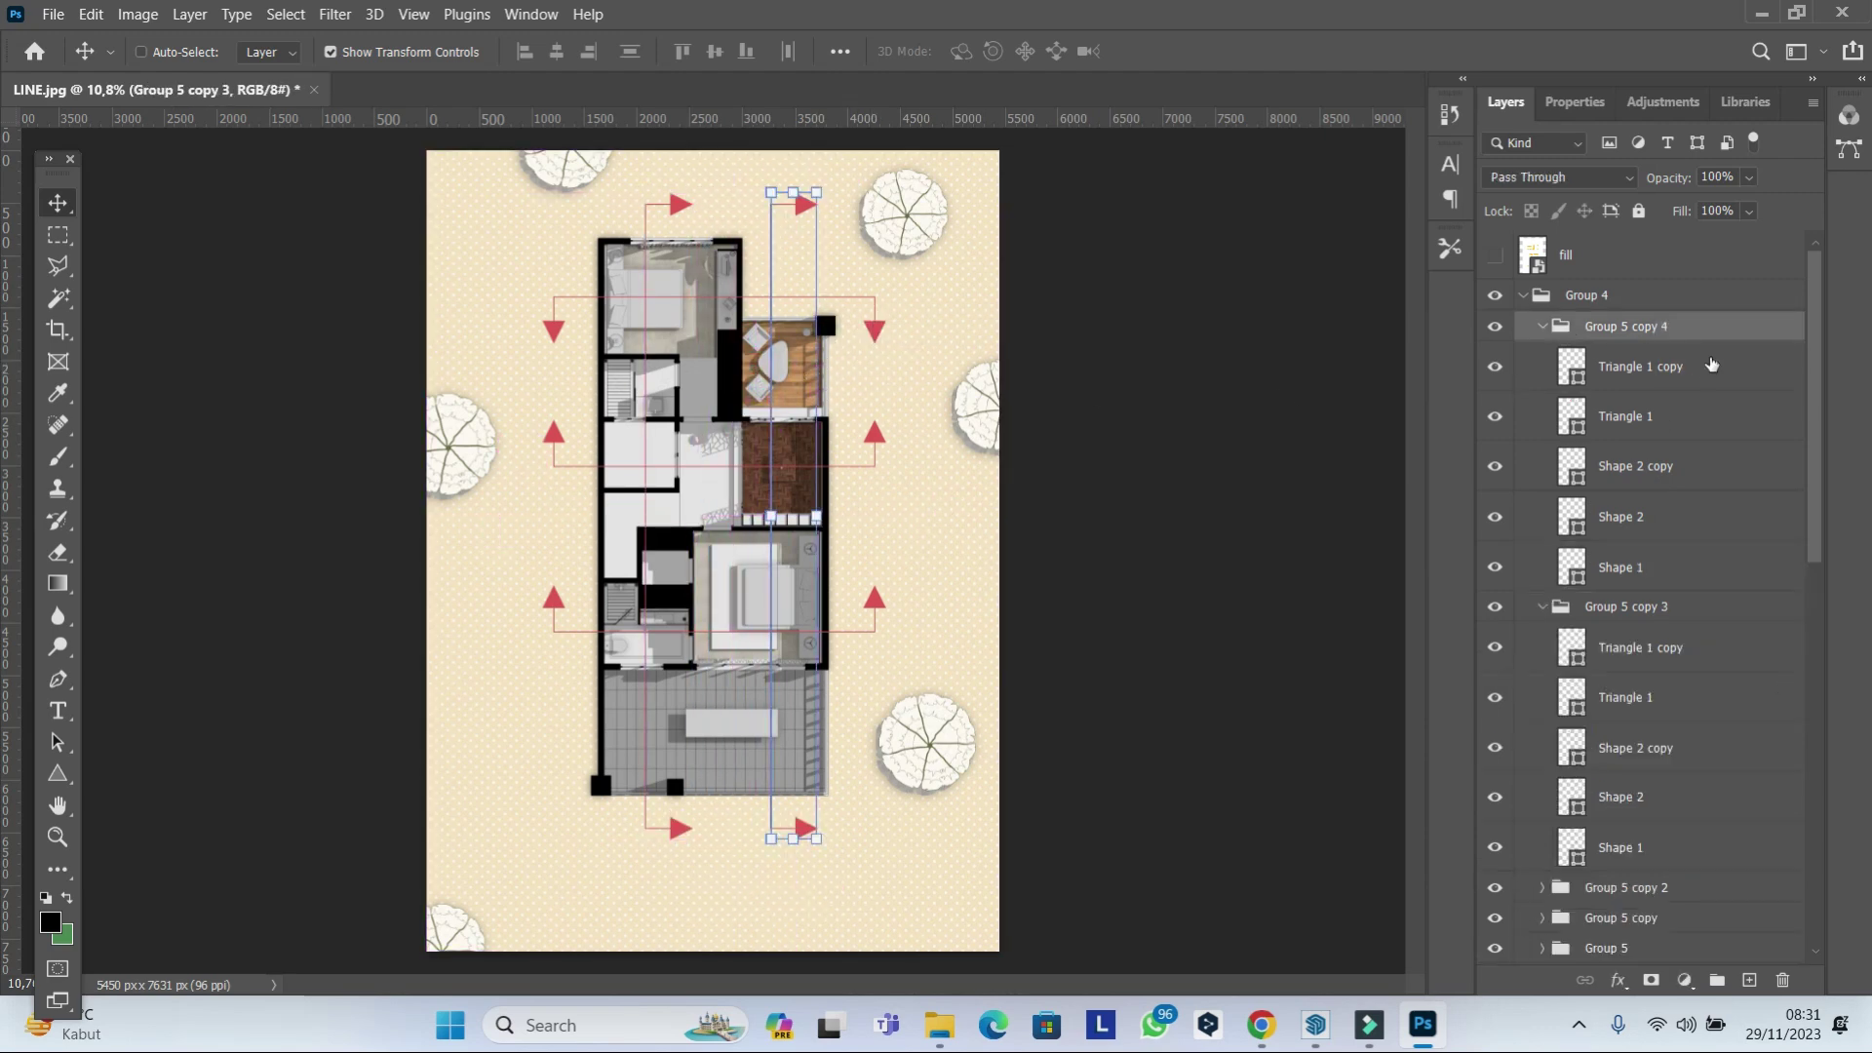
pyautogui.click(1710, 416)
pyautogui.scroll(2, 897, 598)
pyautogui.scroll(-1, 898, 598)
pyautogui.click(1523, 294)
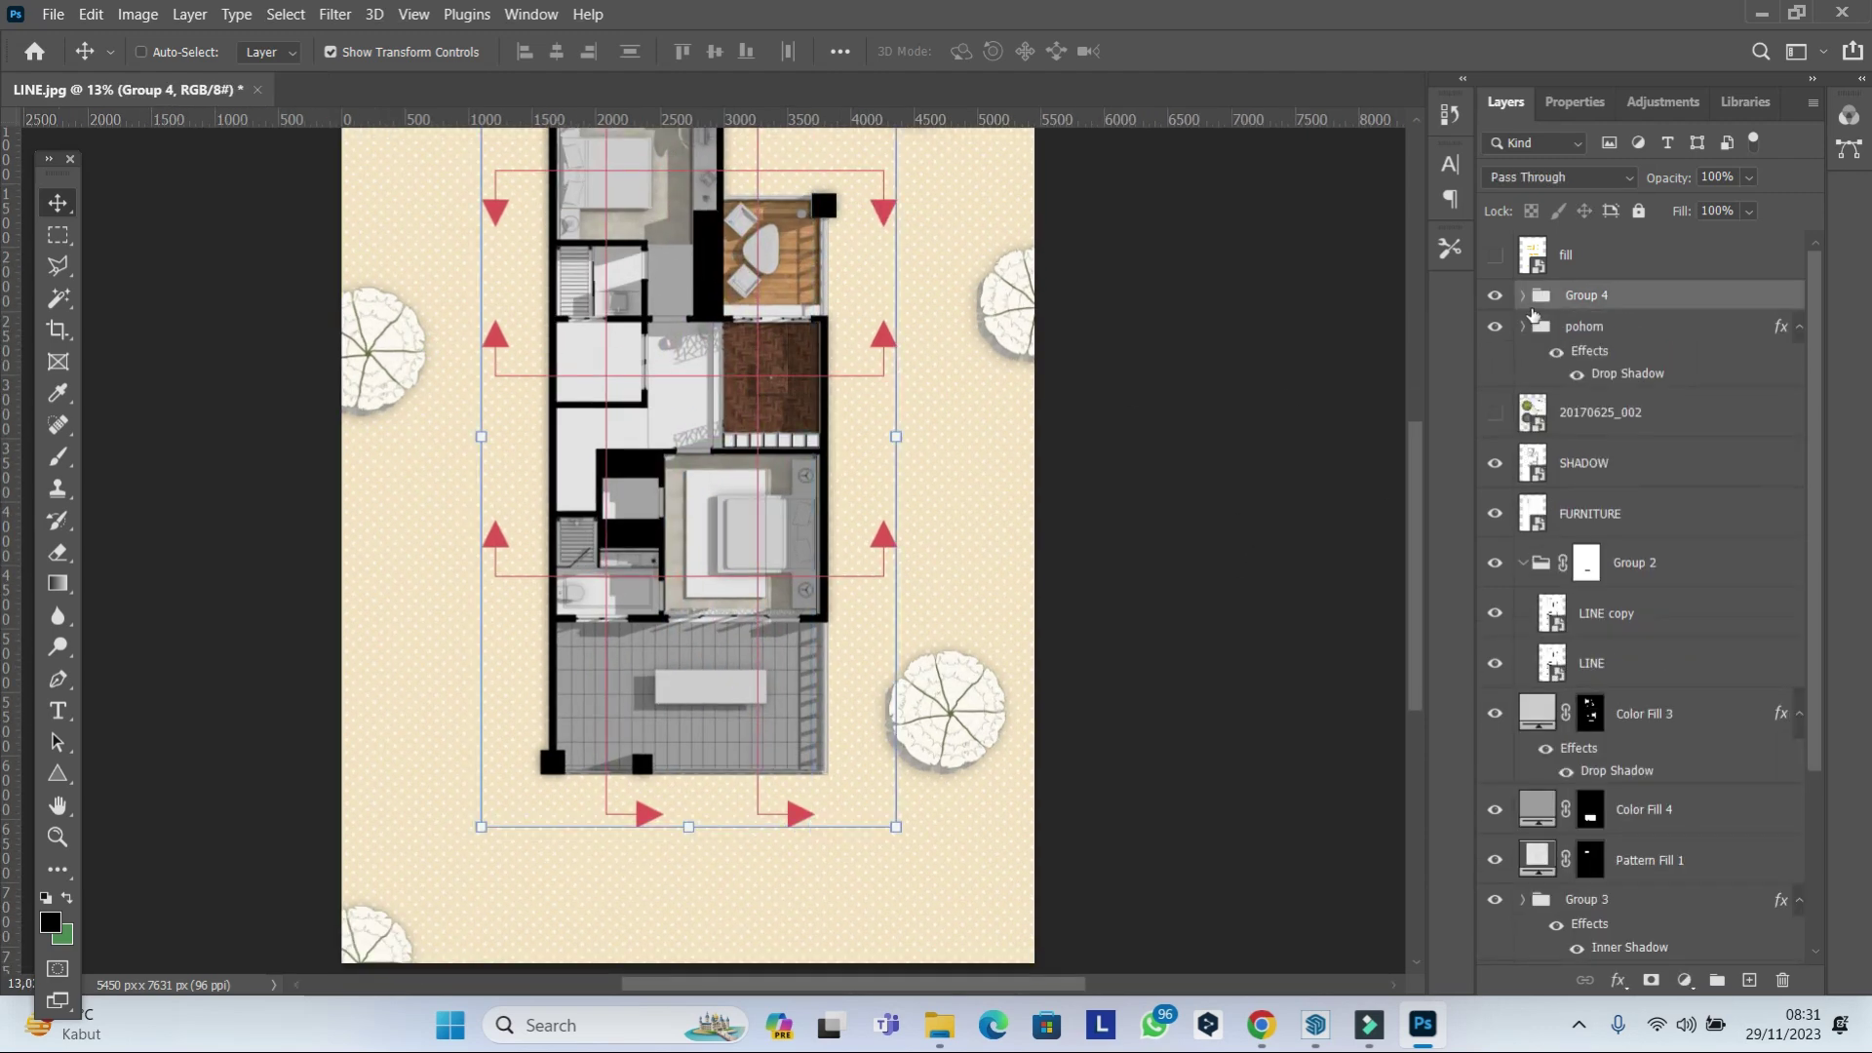
# Type the title '2ND FLOORPLAN' below the plan and set it to 72 pt.
pyautogui.click(58, 711)
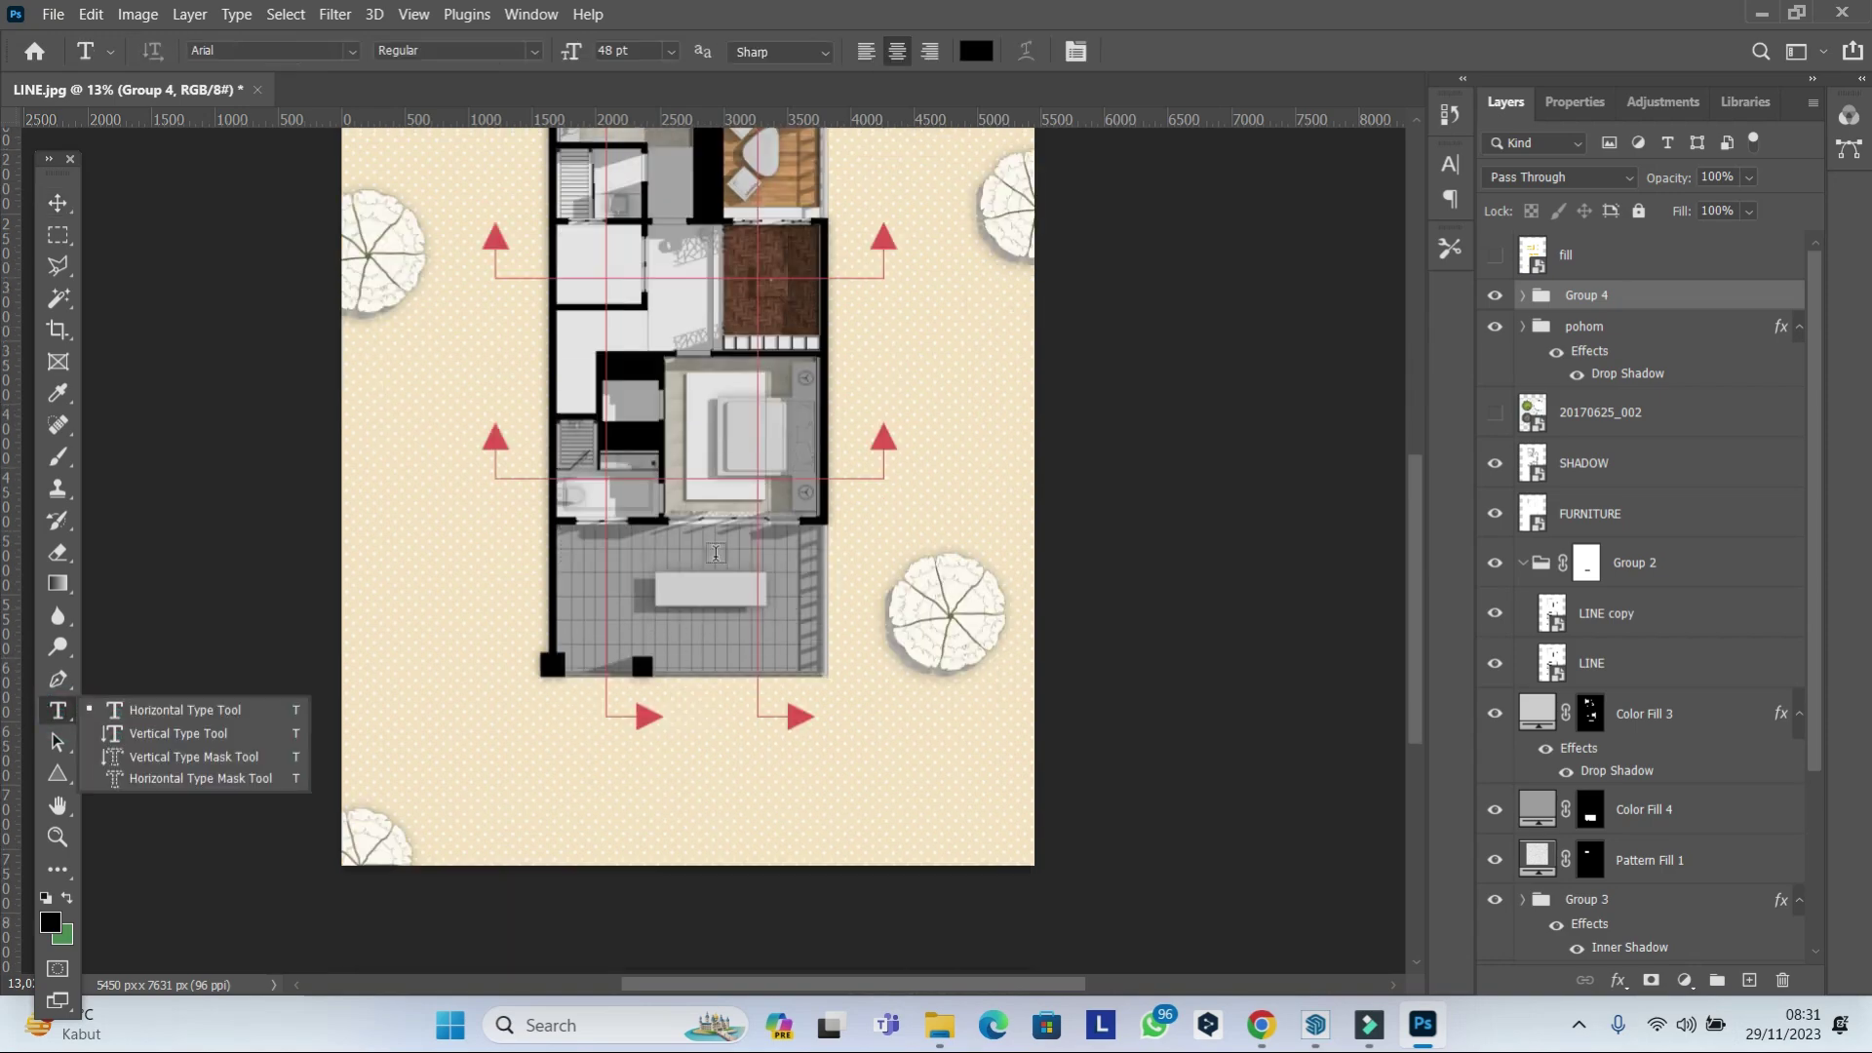
pyautogui.scroll(3, 585, 683)
pyautogui.click(526, 790)
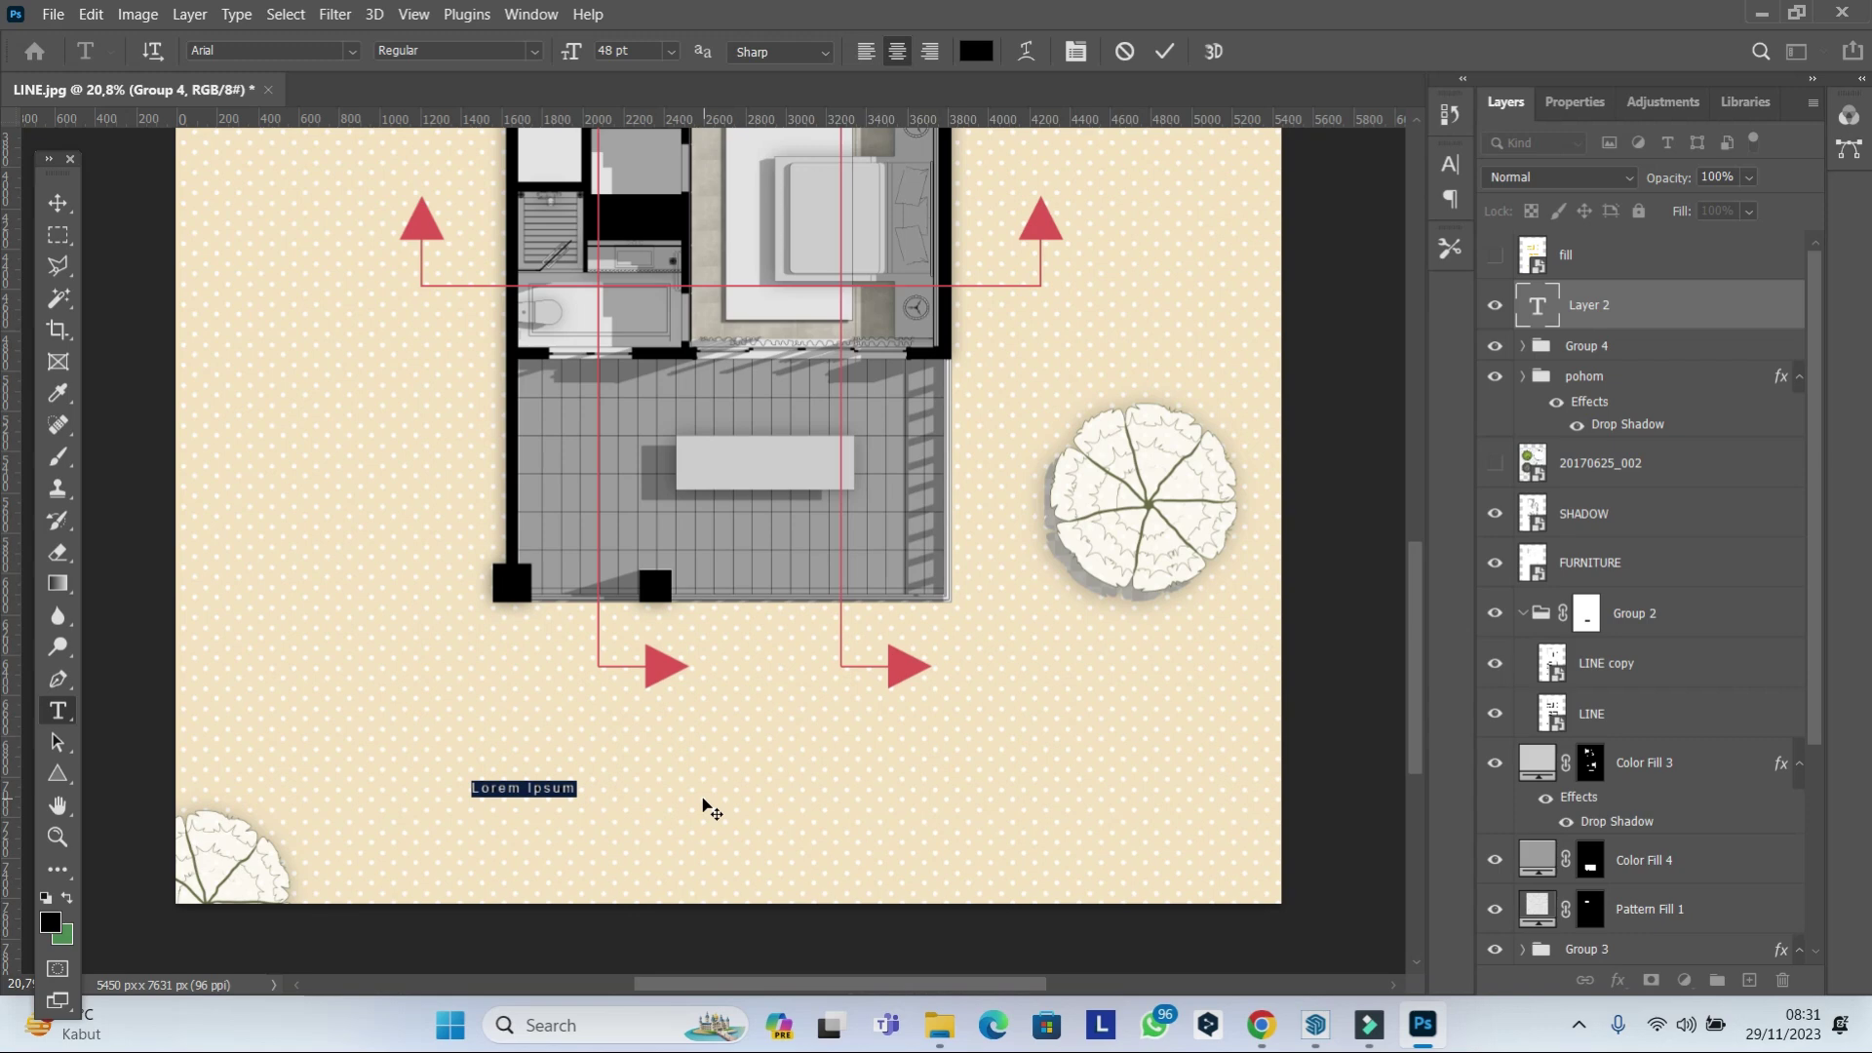
pyautogui.press('BackSpace')
pyautogui.write('2')
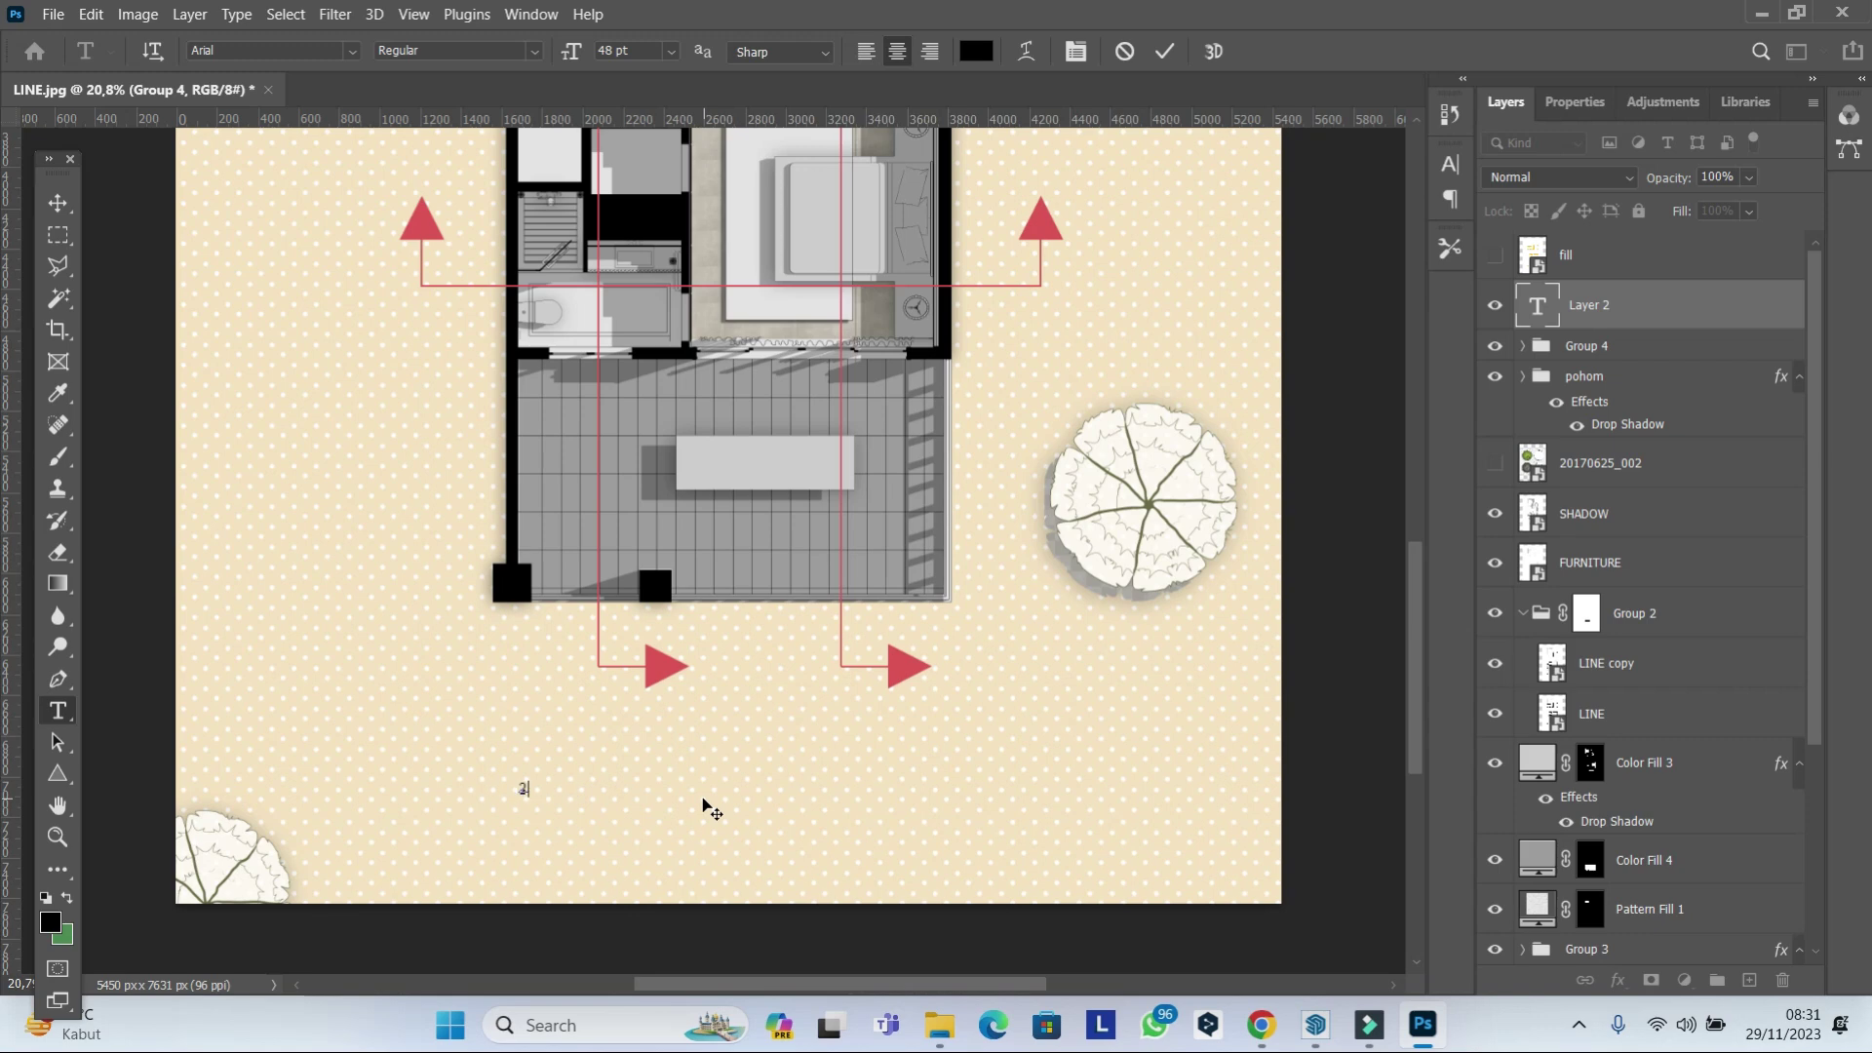
pyautogui.write('ND F')
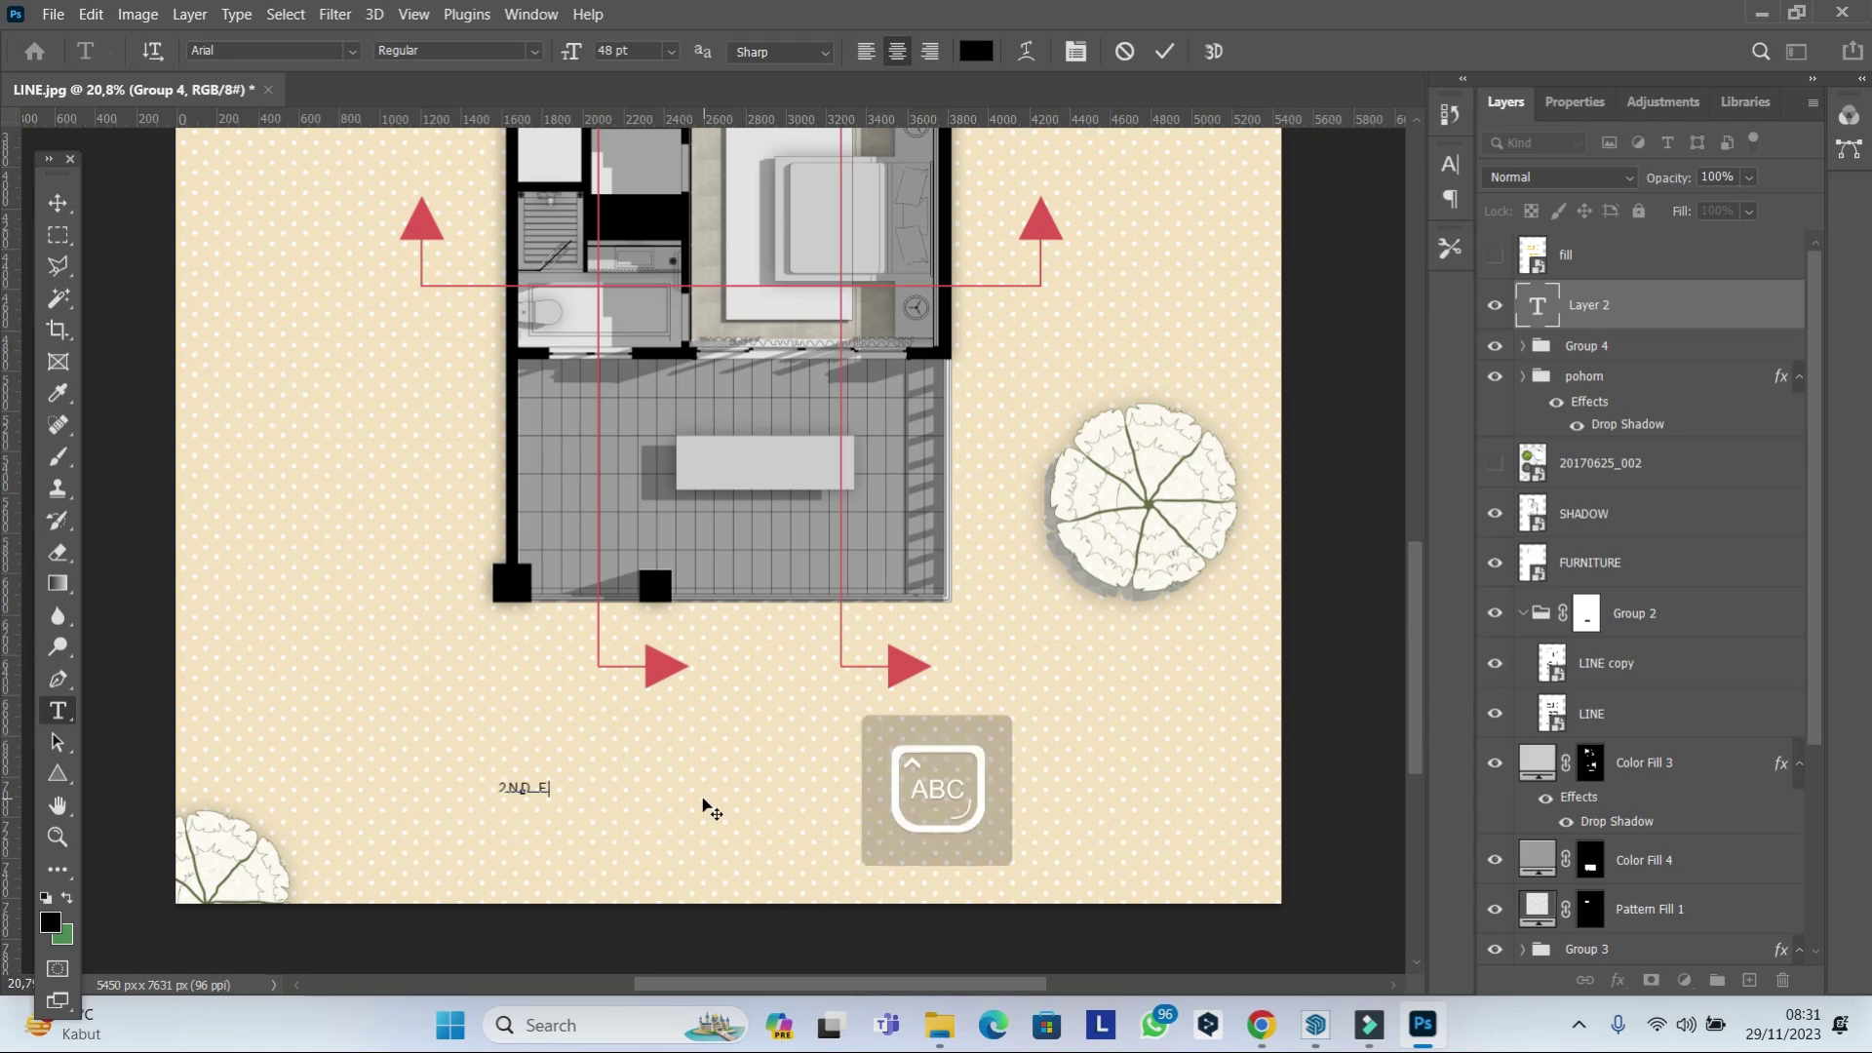
pyautogui.write('LOORPLAN')
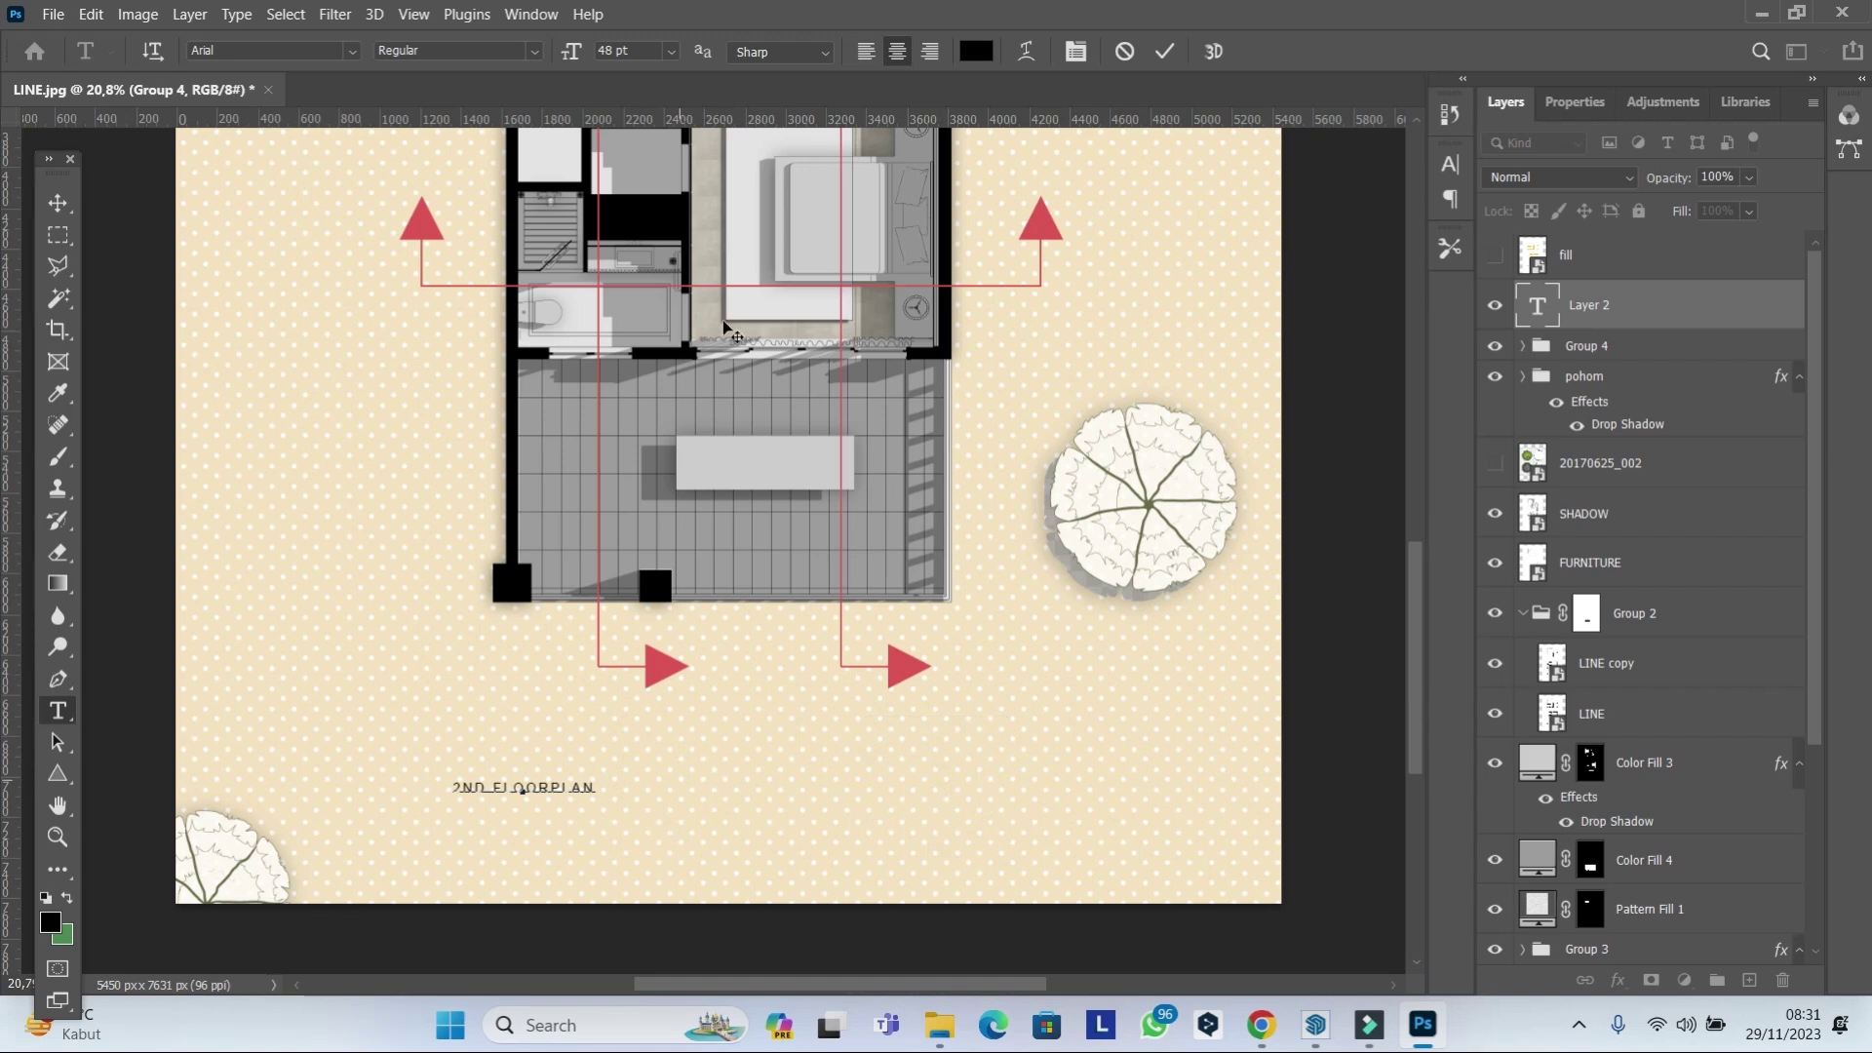
pyautogui.hotkey('ctrl', 'a')
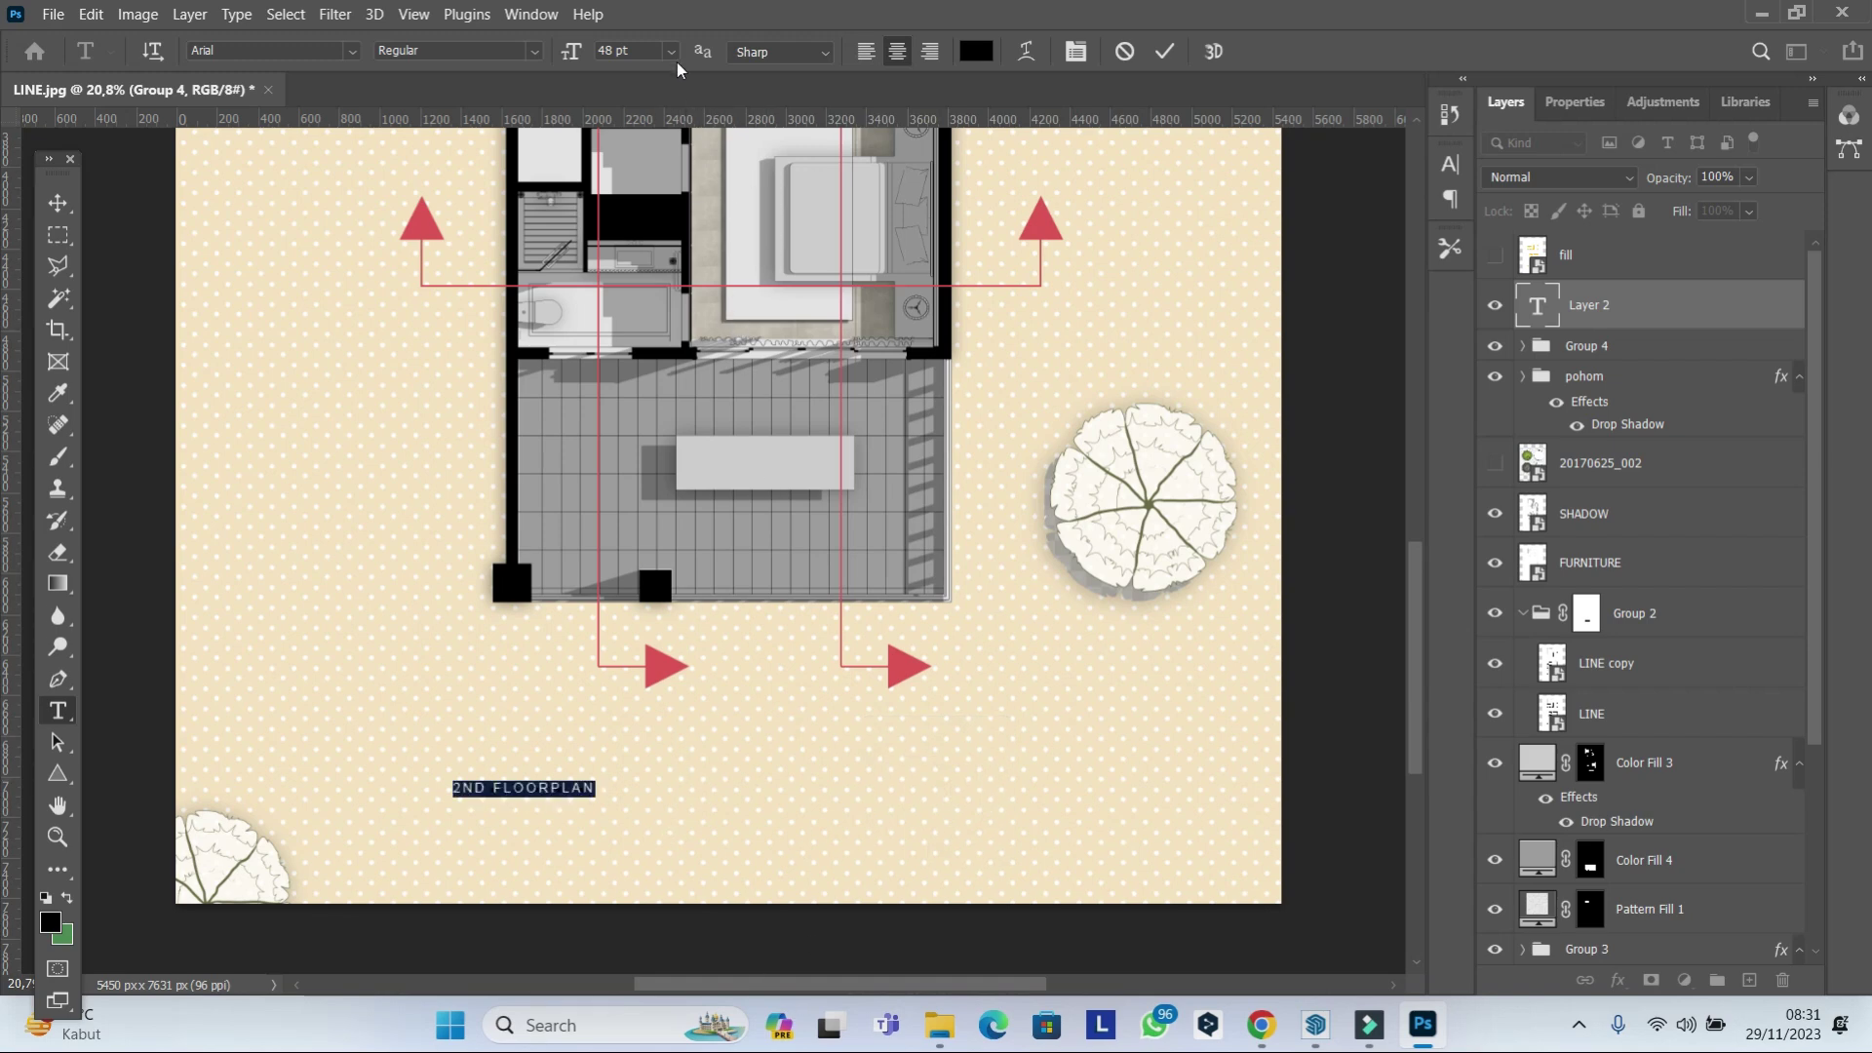
pyautogui.click(671, 51)
pyautogui.click(659, 372)
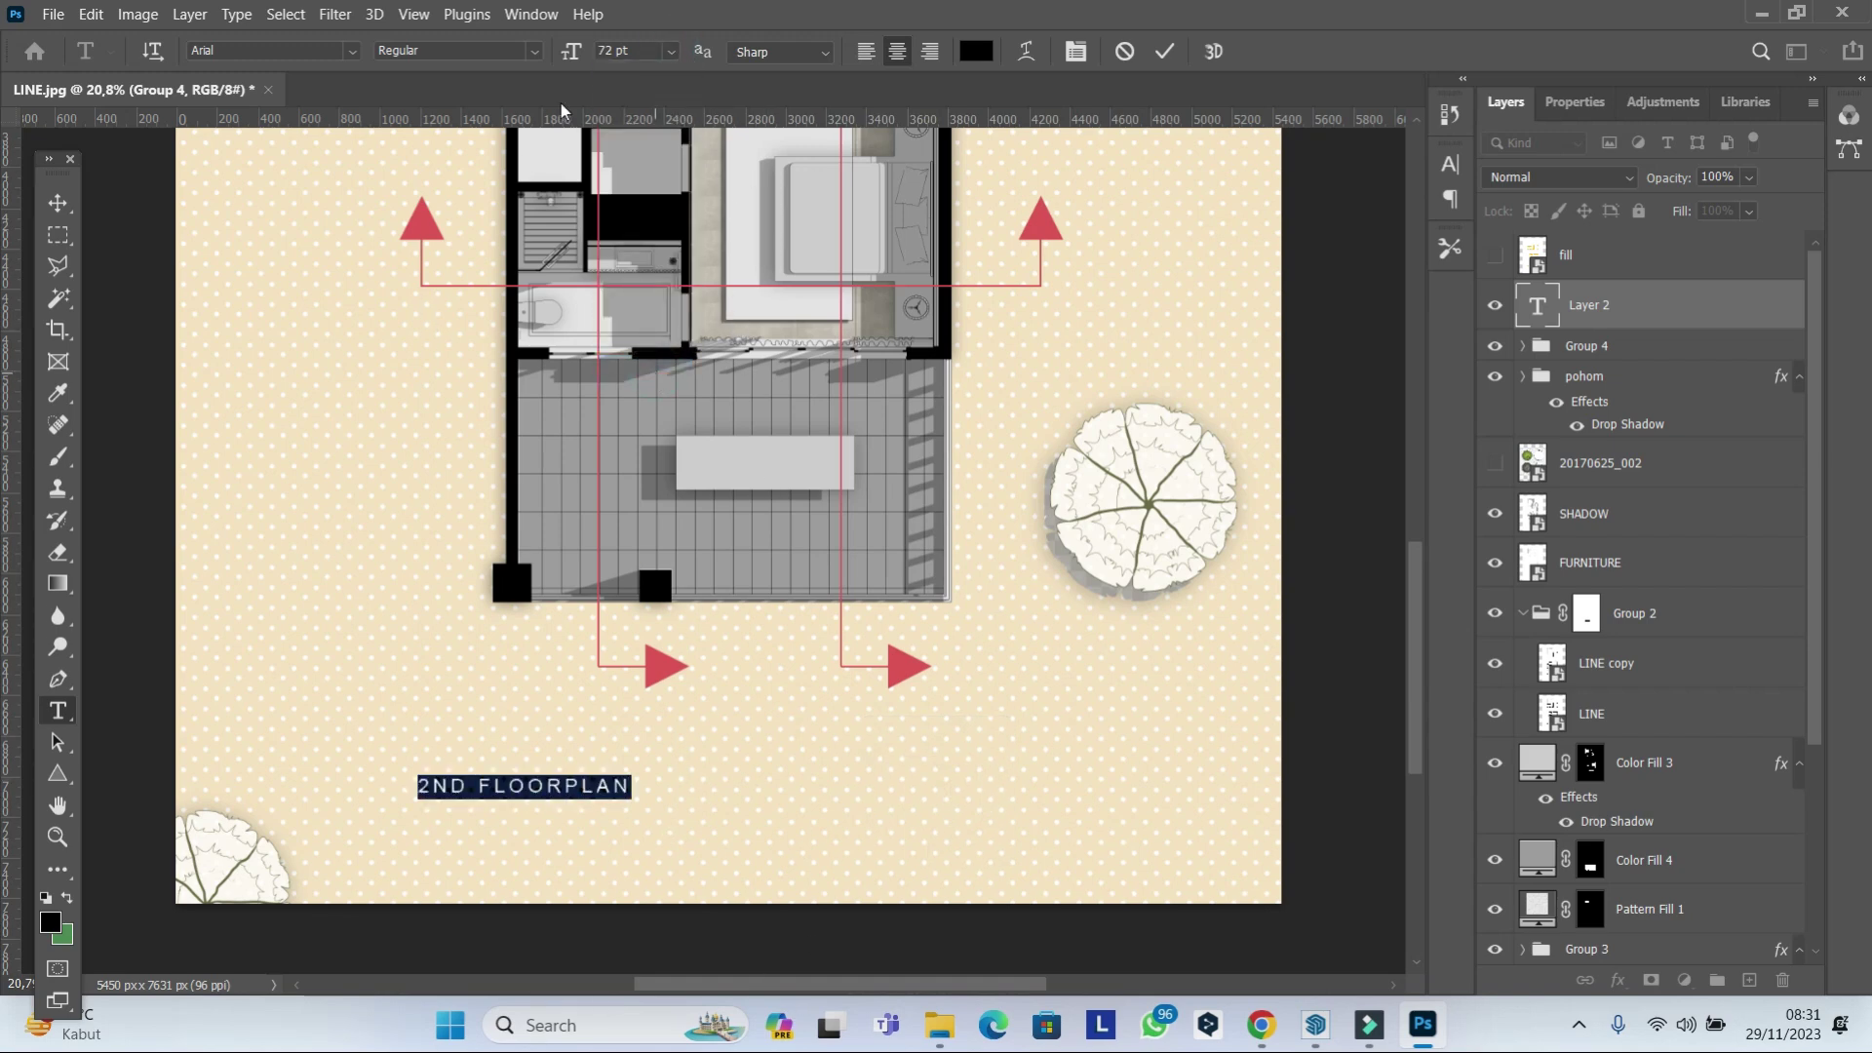
pyautogui.click(57, 201)
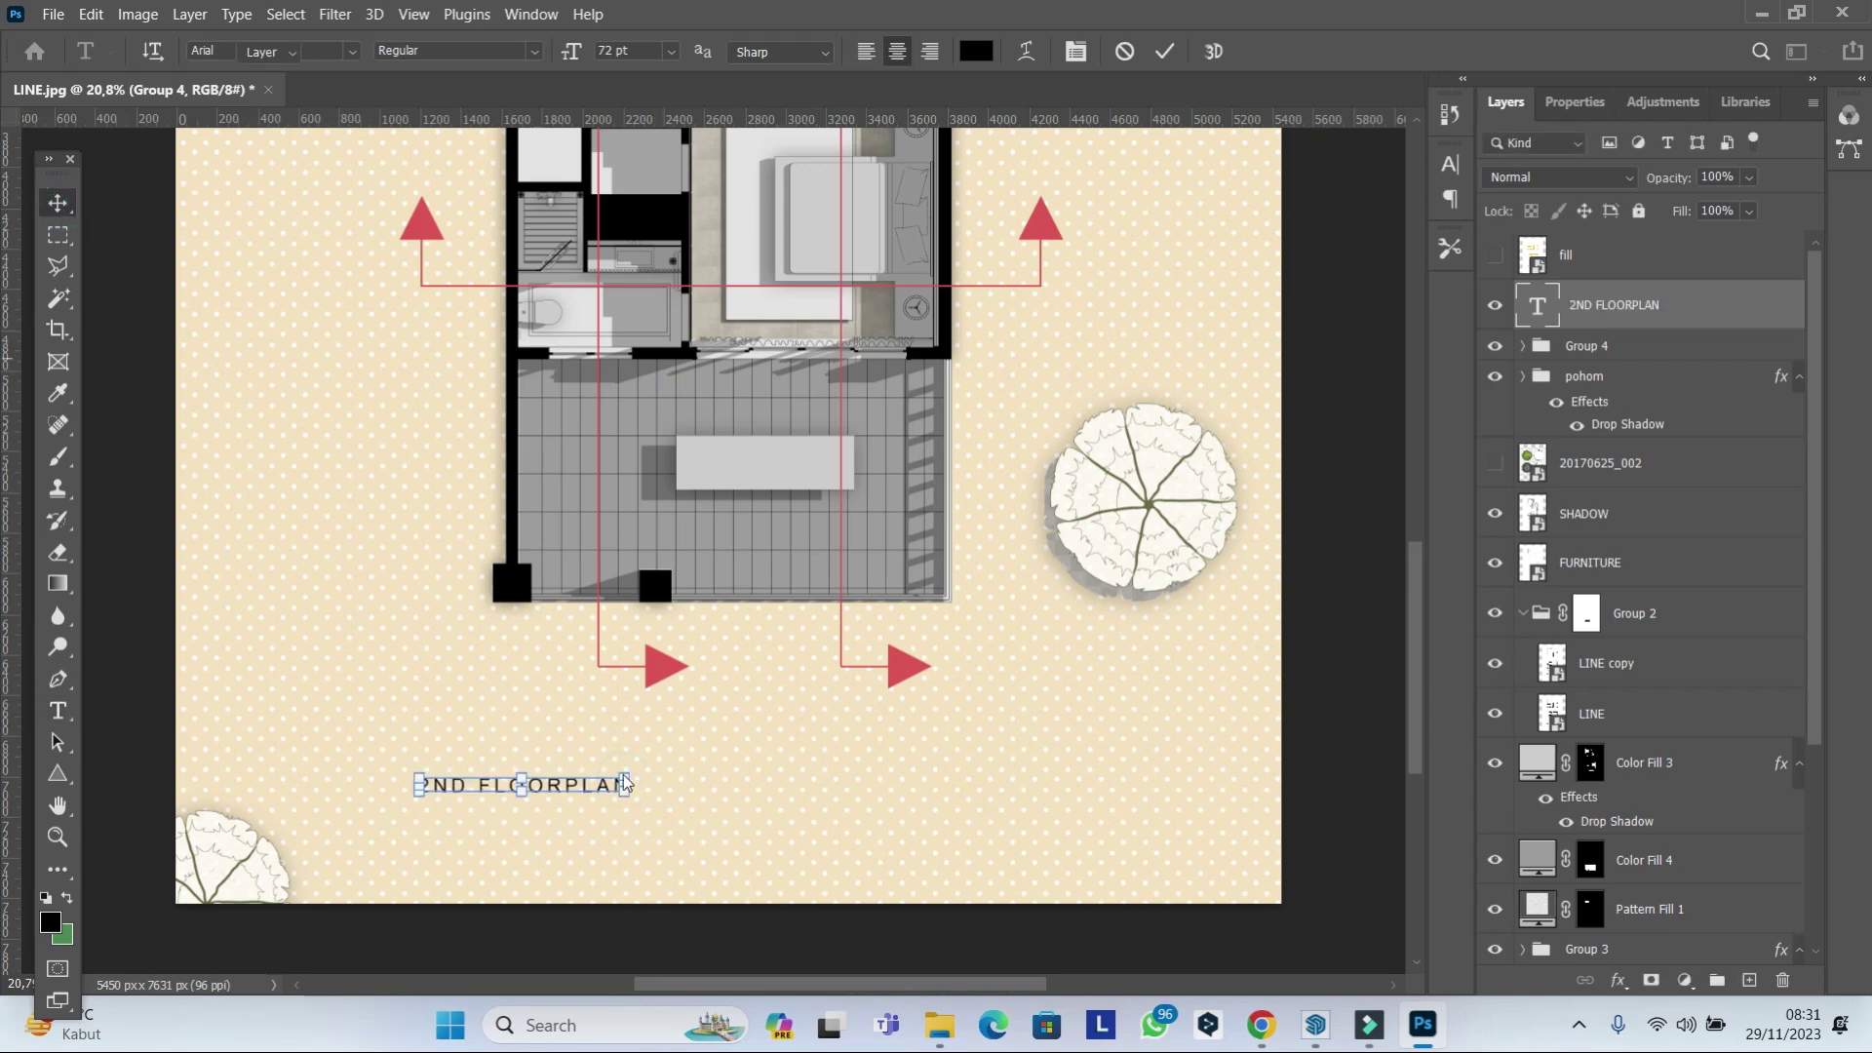
# Scale the title up to about 119% and centre it below the floorplan.
pyautogui.click(627, 783)
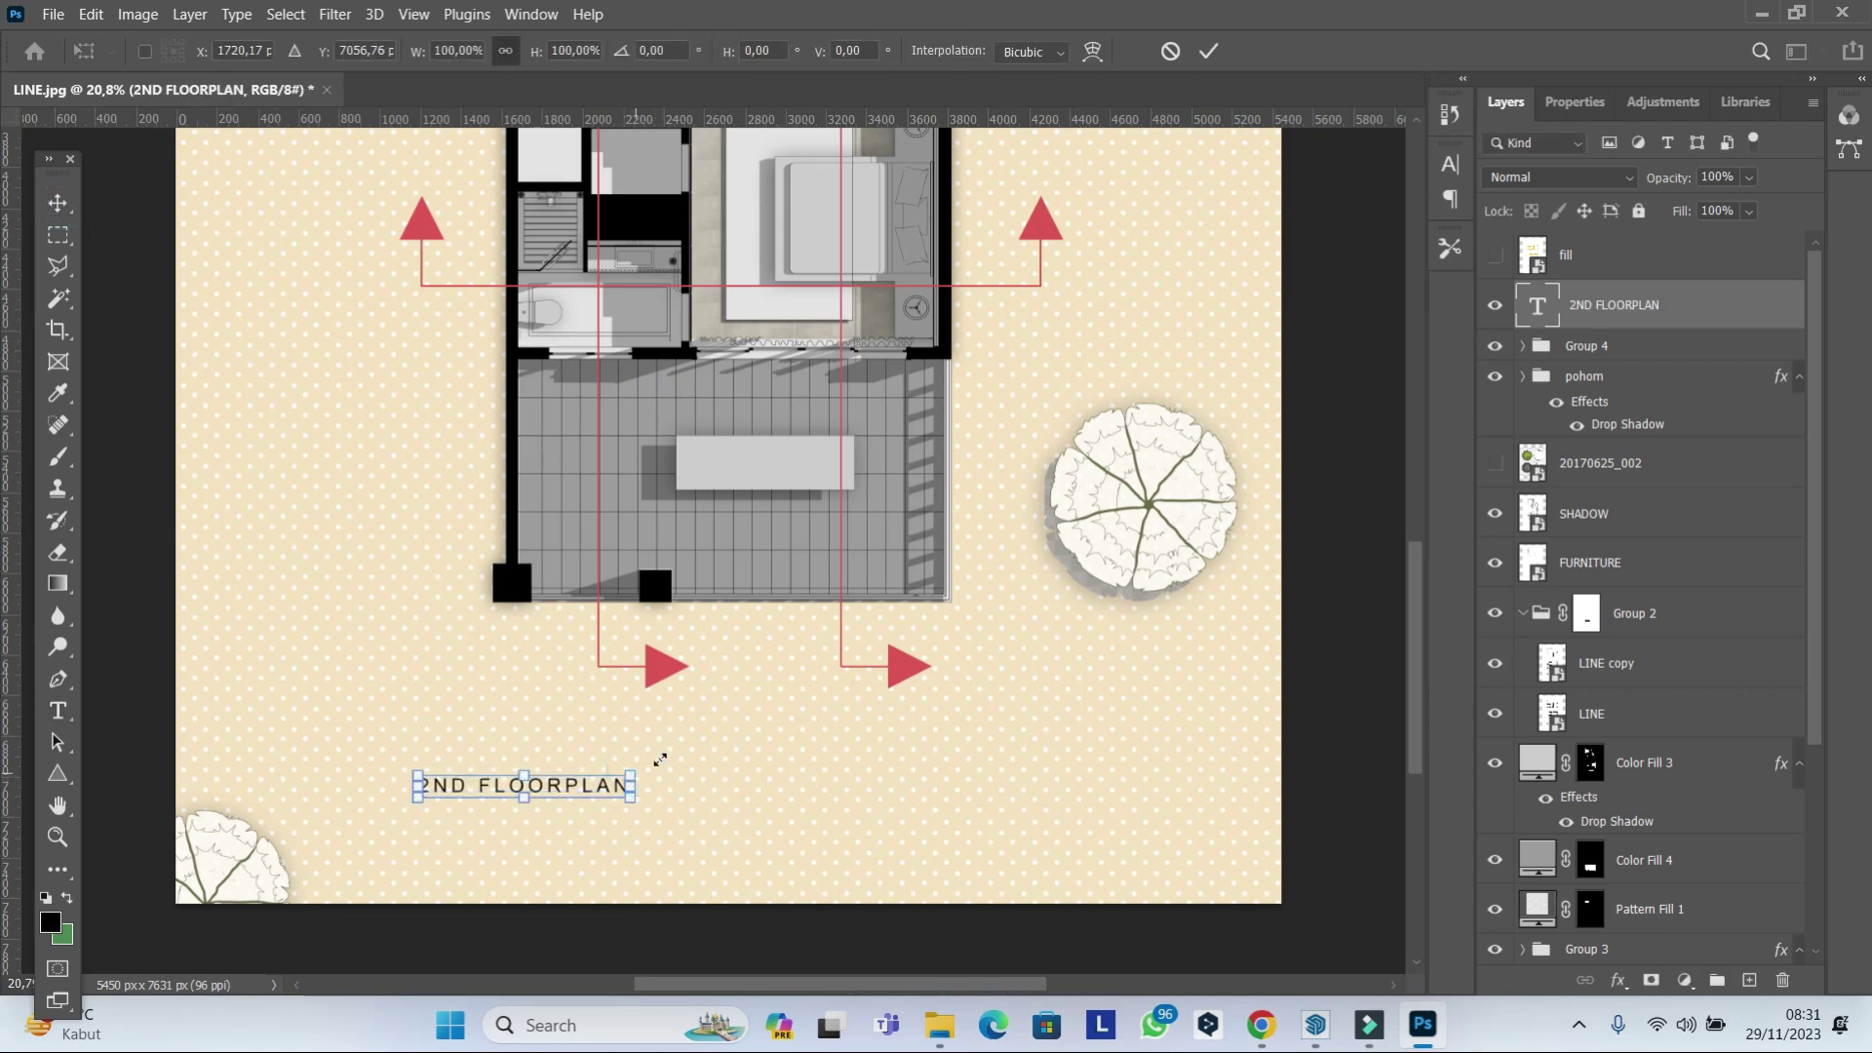
pyautogui.moveTo(660, 759); pyautogui.dragTo(665, 756)
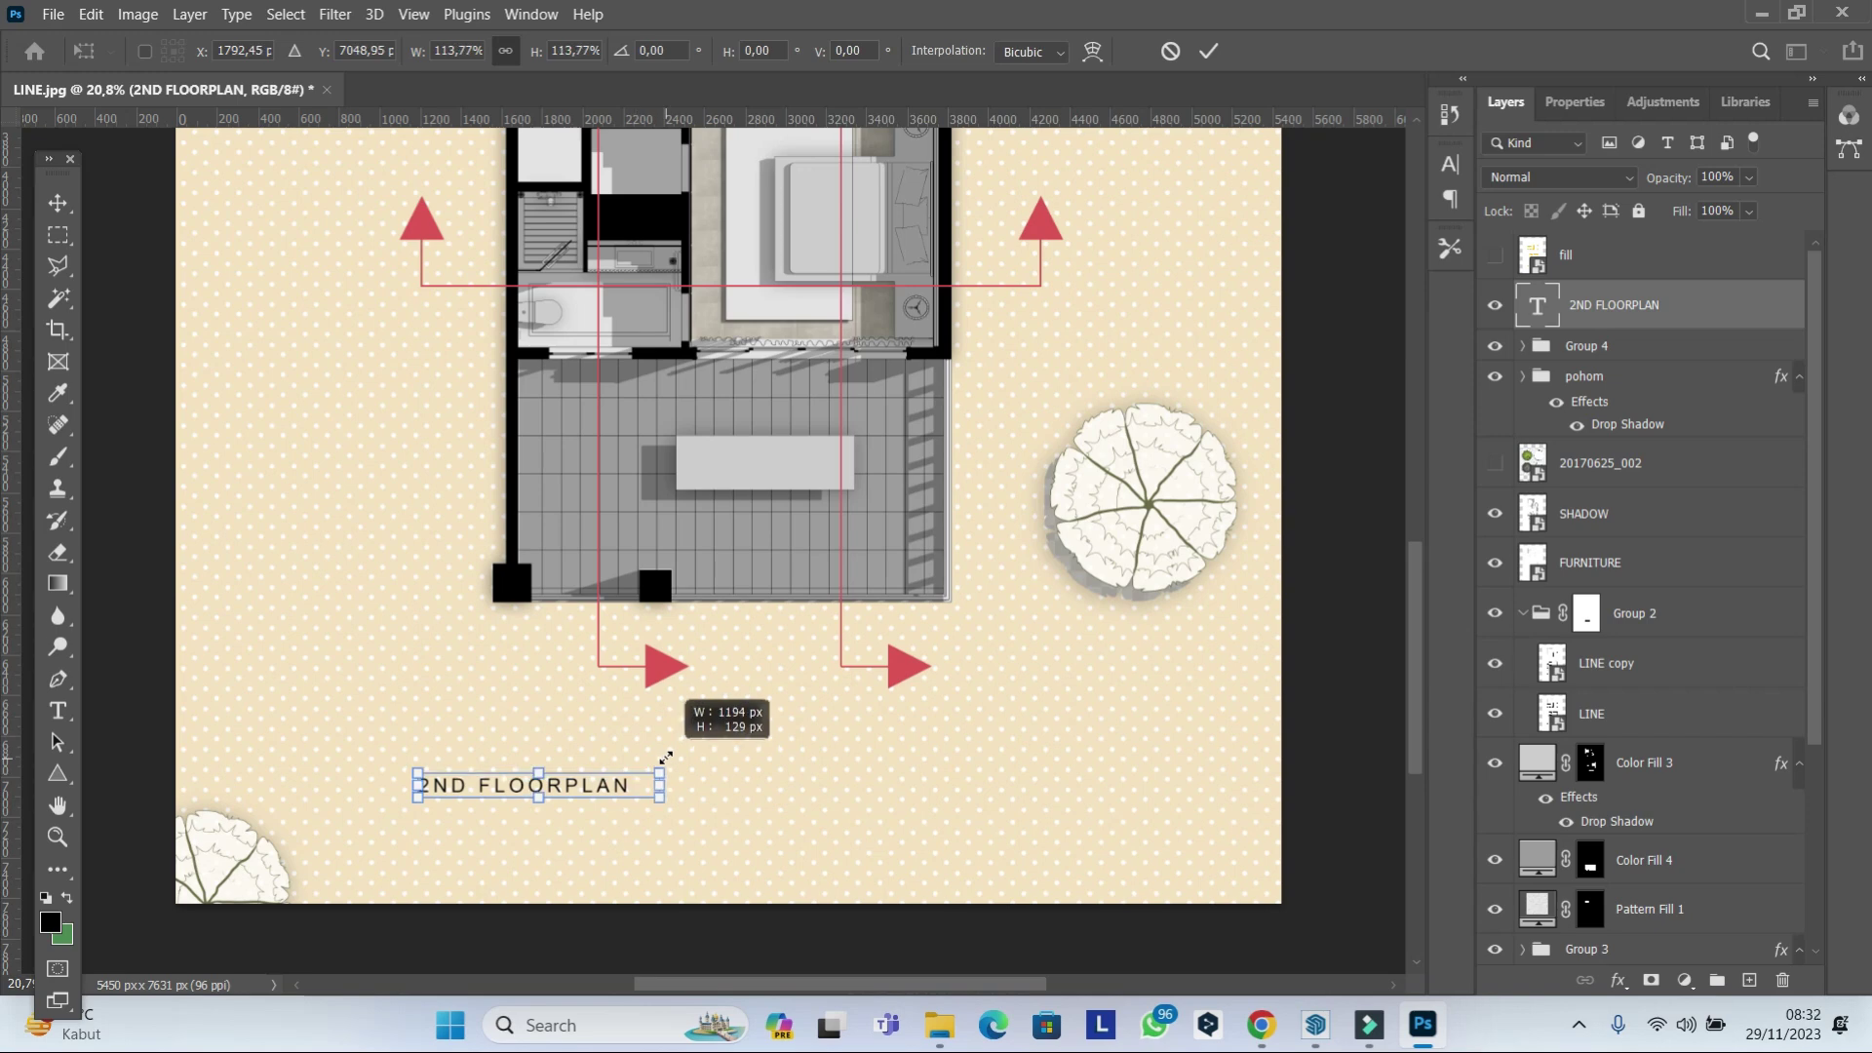
pyautogui.moveTo(666, 756); pyautogui.dragTo(690, 730)
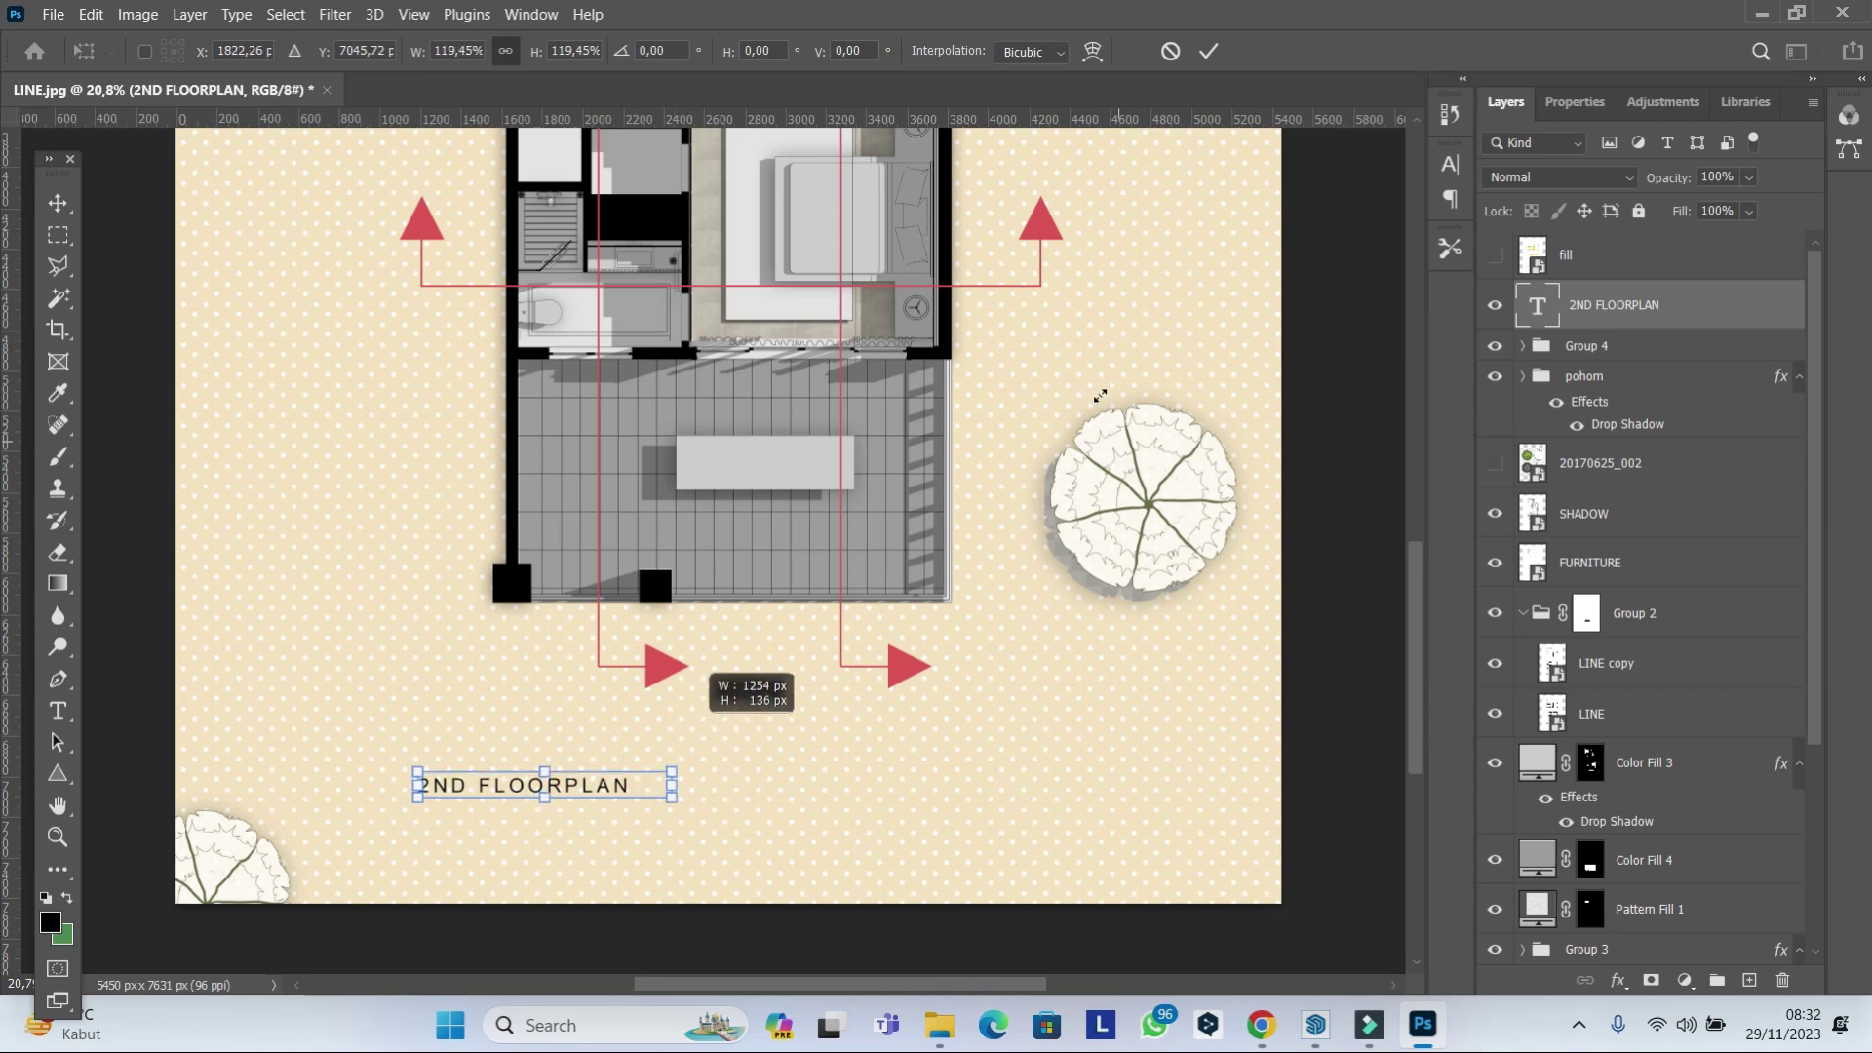
pyautogui.click(1207, 51)
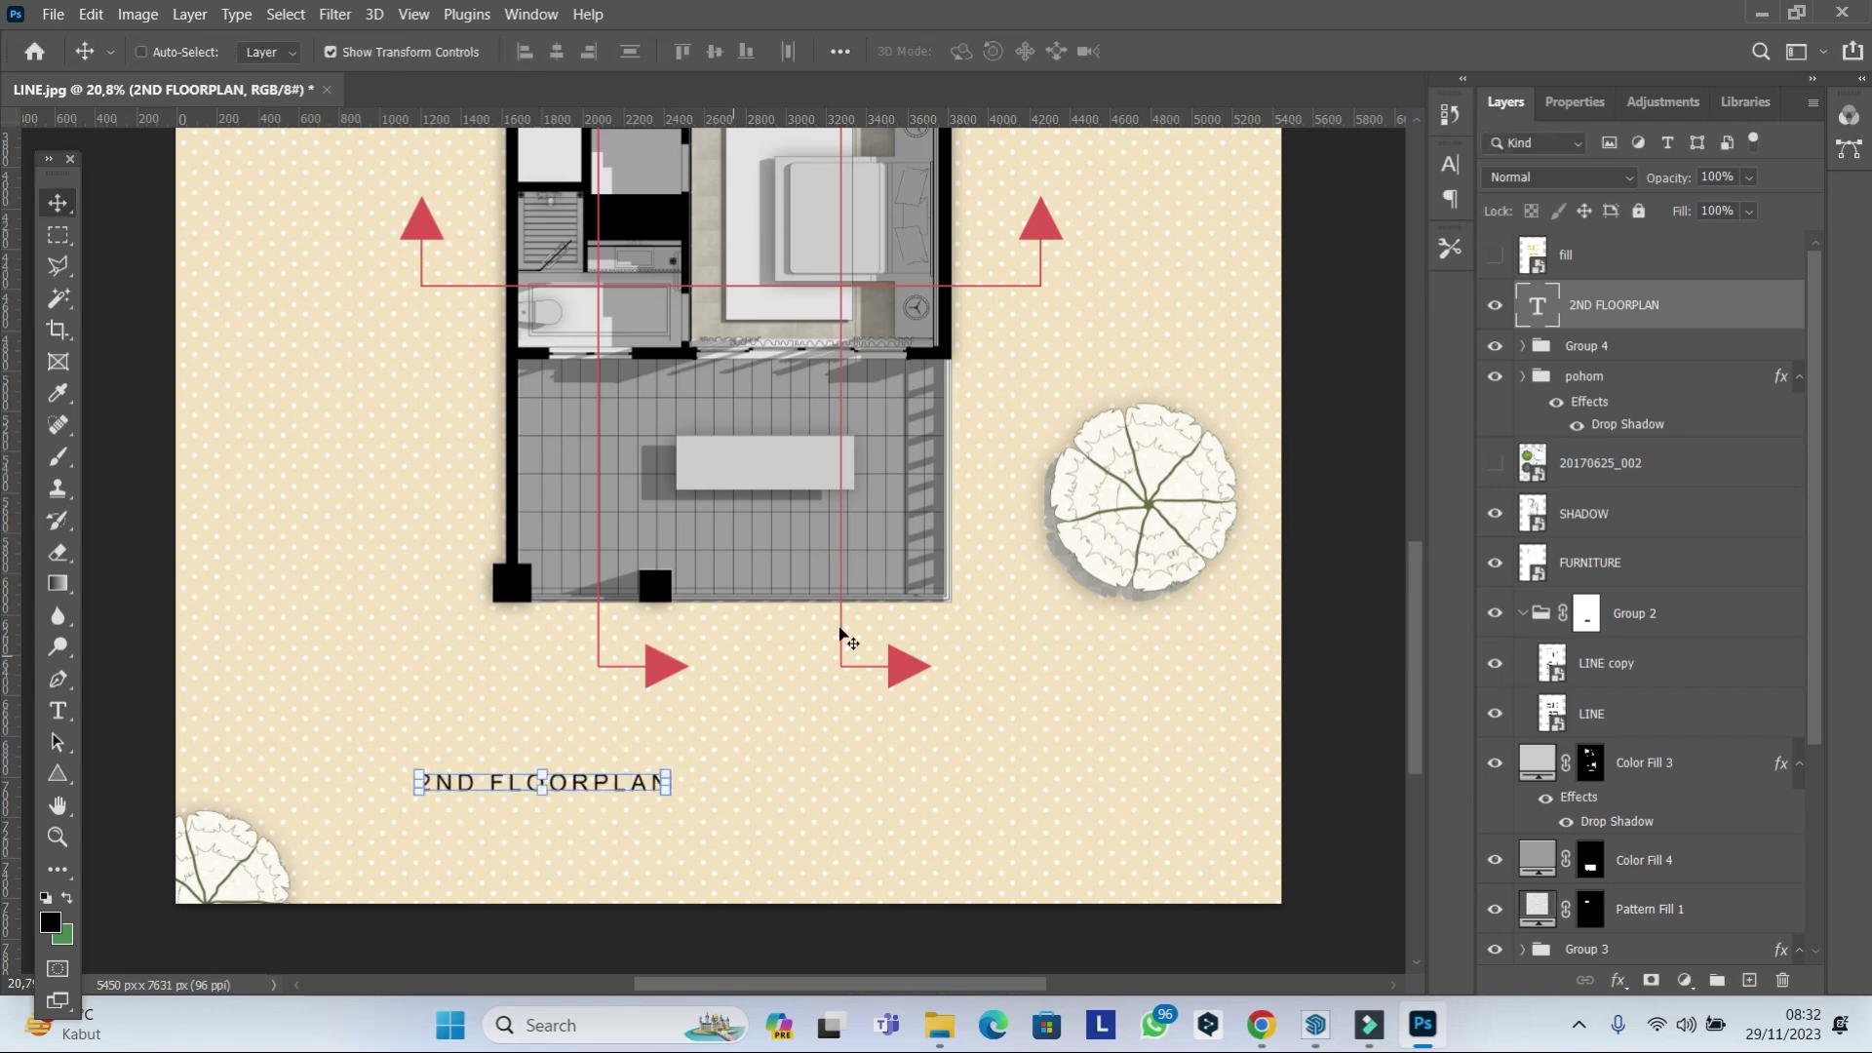
pyautogui.moveTo(598, 729); pyautogui.dragTo(772, 717)
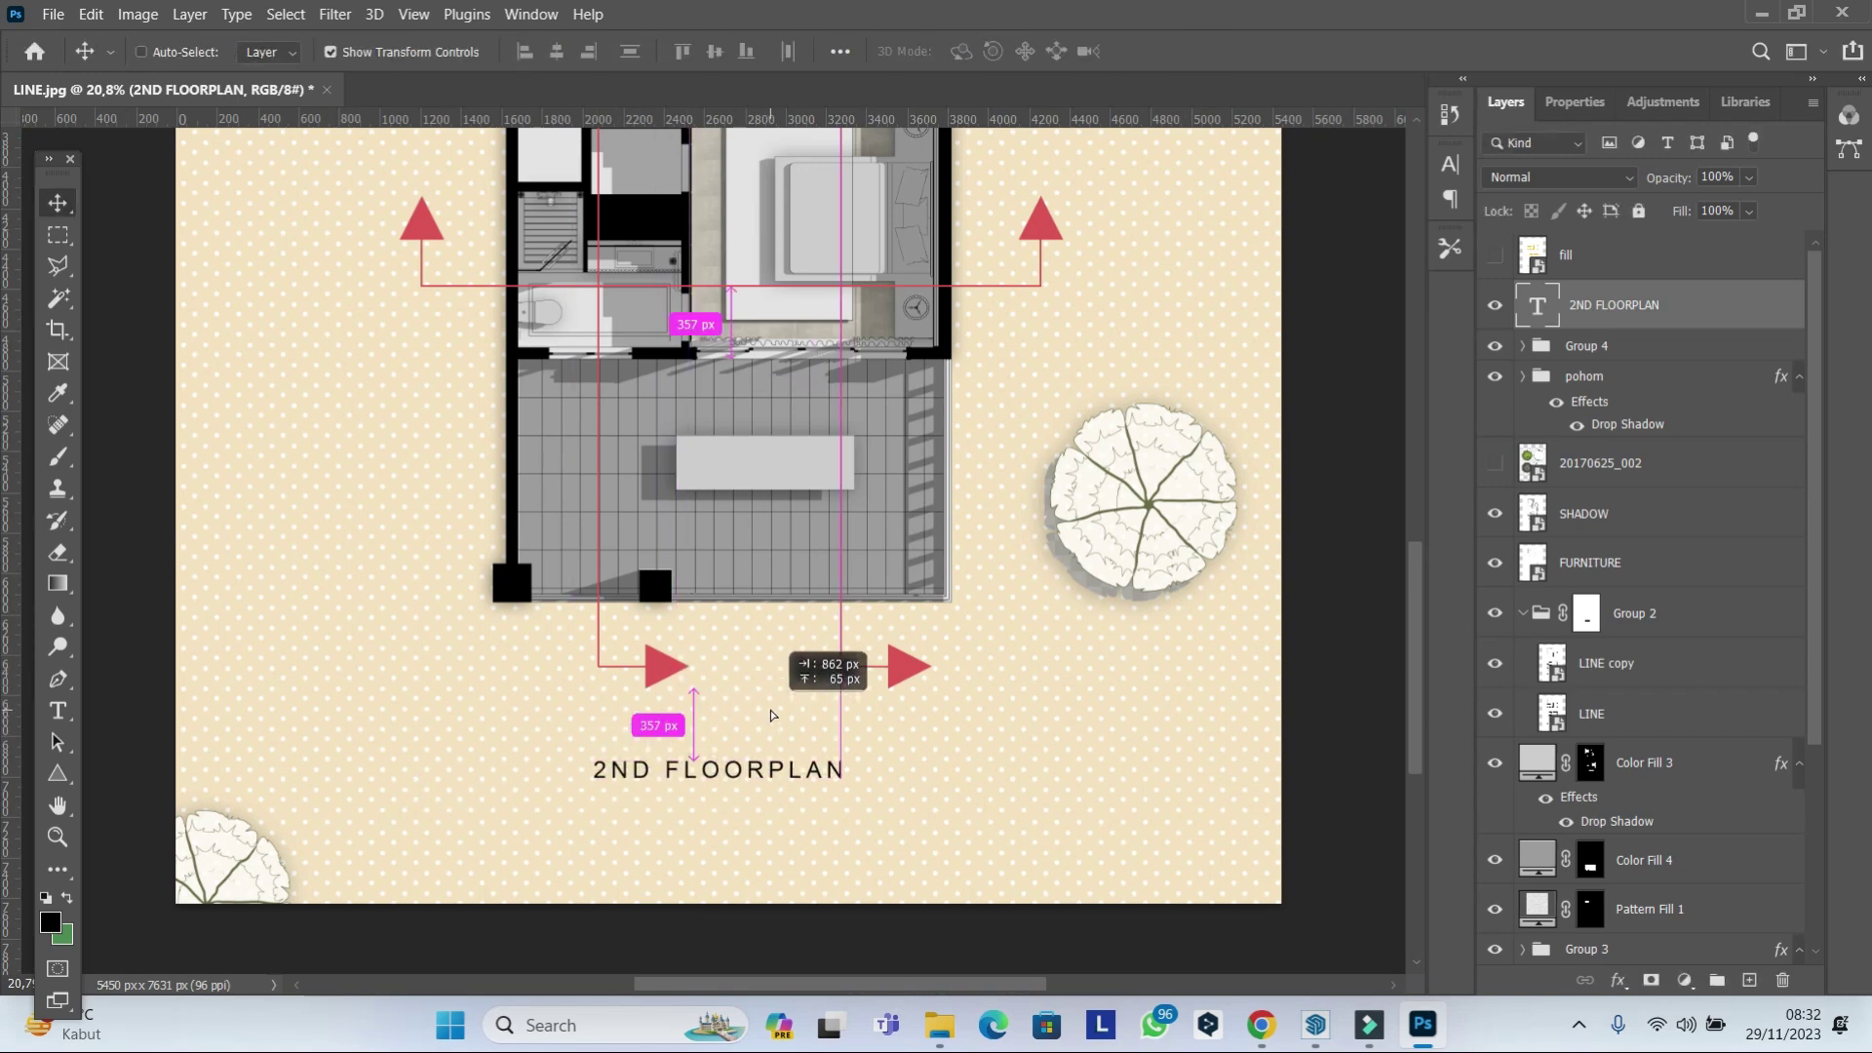
# Draw a horizontal line with a black stroke under the title.
pyautogui.click(57, 679)
pyautogui.scroll(2, 674, 825)
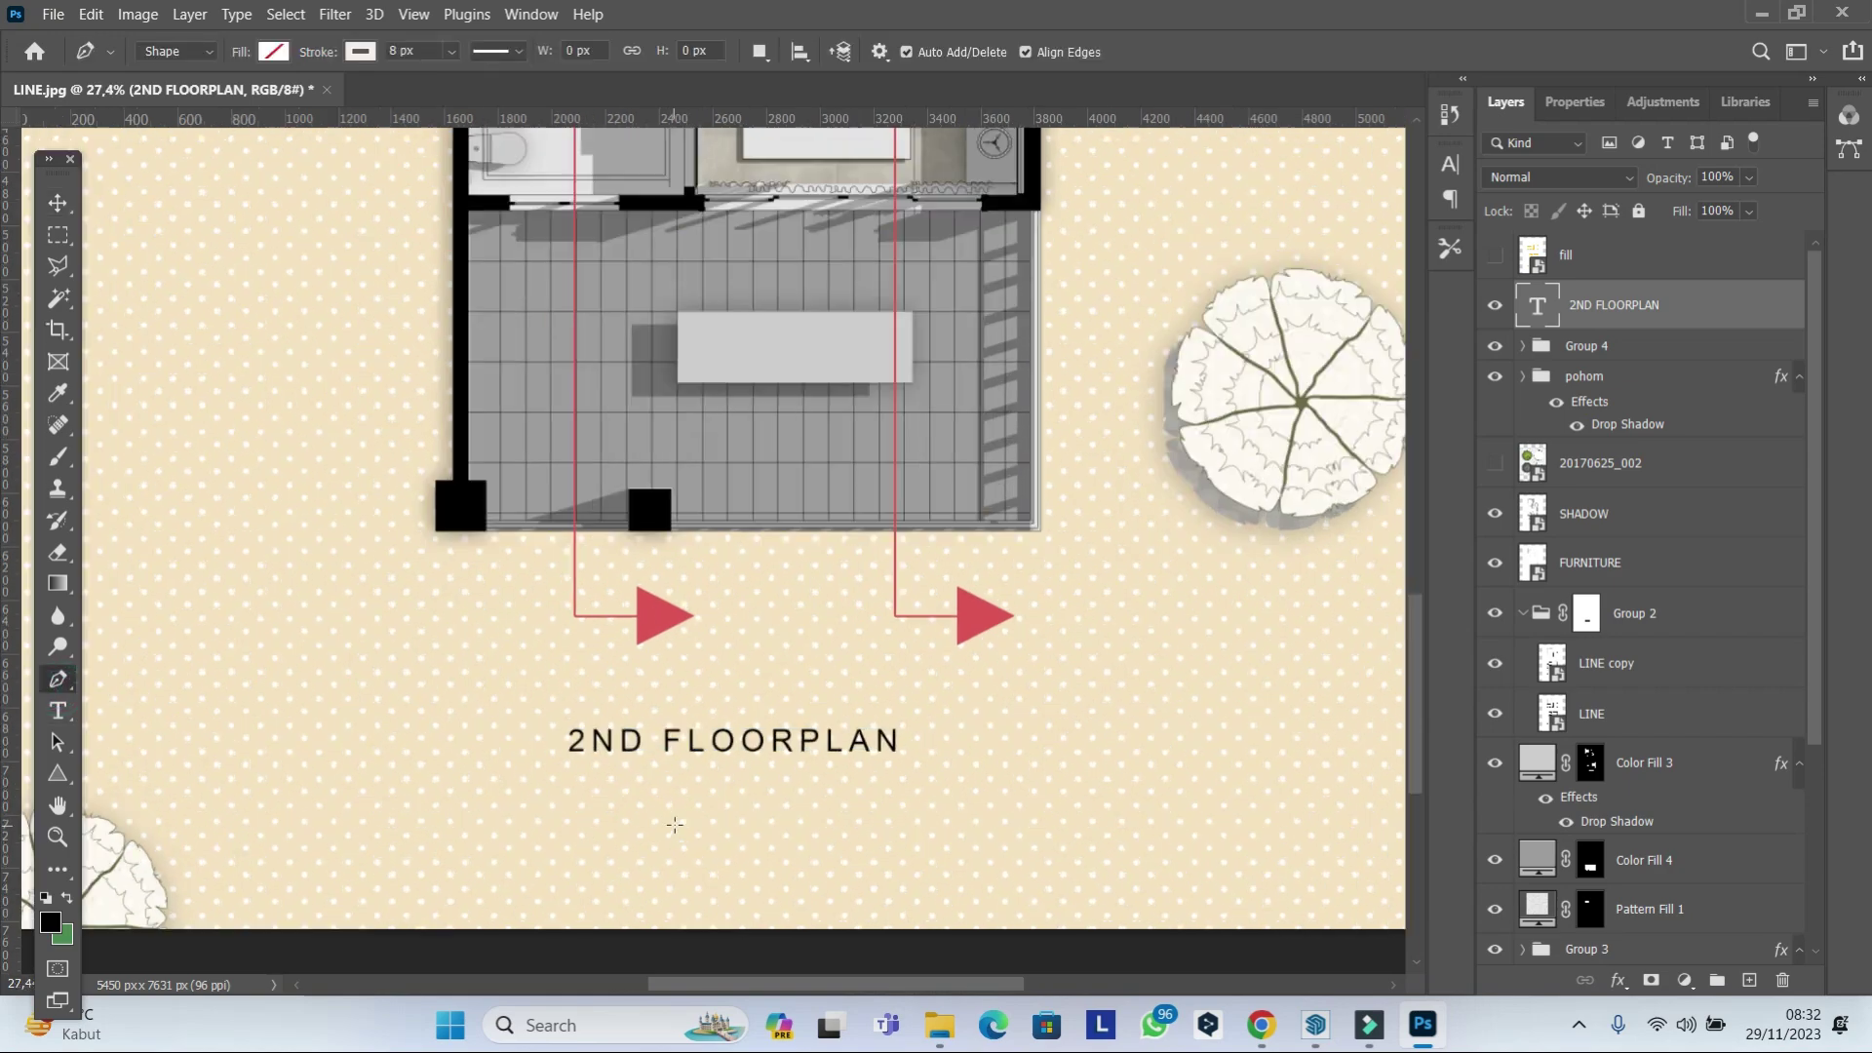
pyautogui.scroll(2, 675, 825)
pyautogui.keyDown('shift'); pyautogui.click(1023, 771); pyautogui.keyUp('shift')
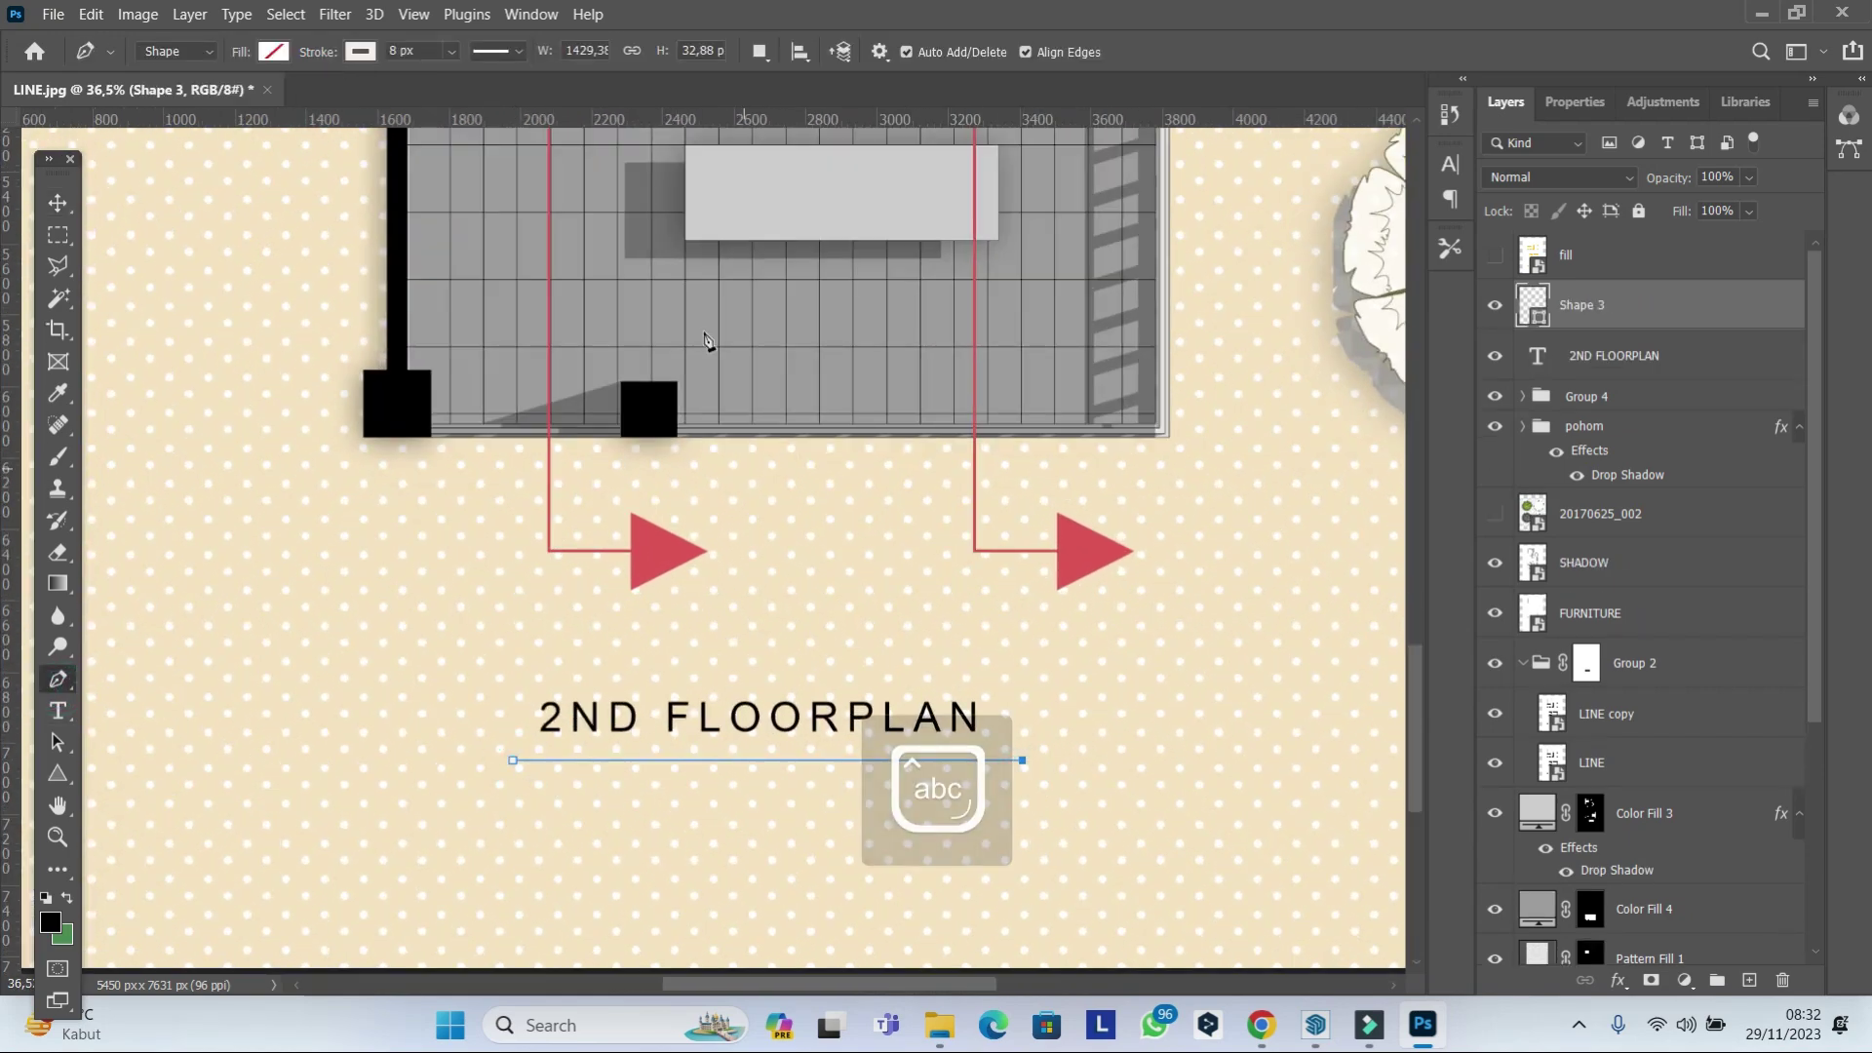
pyautogui.click(361, 52)
pyautogui.click(216, 181)
# Draw a small circle left of the underline with black fill and no stroke.
pyautogui.click(57, 202)
pyautogui.click(58, 775)
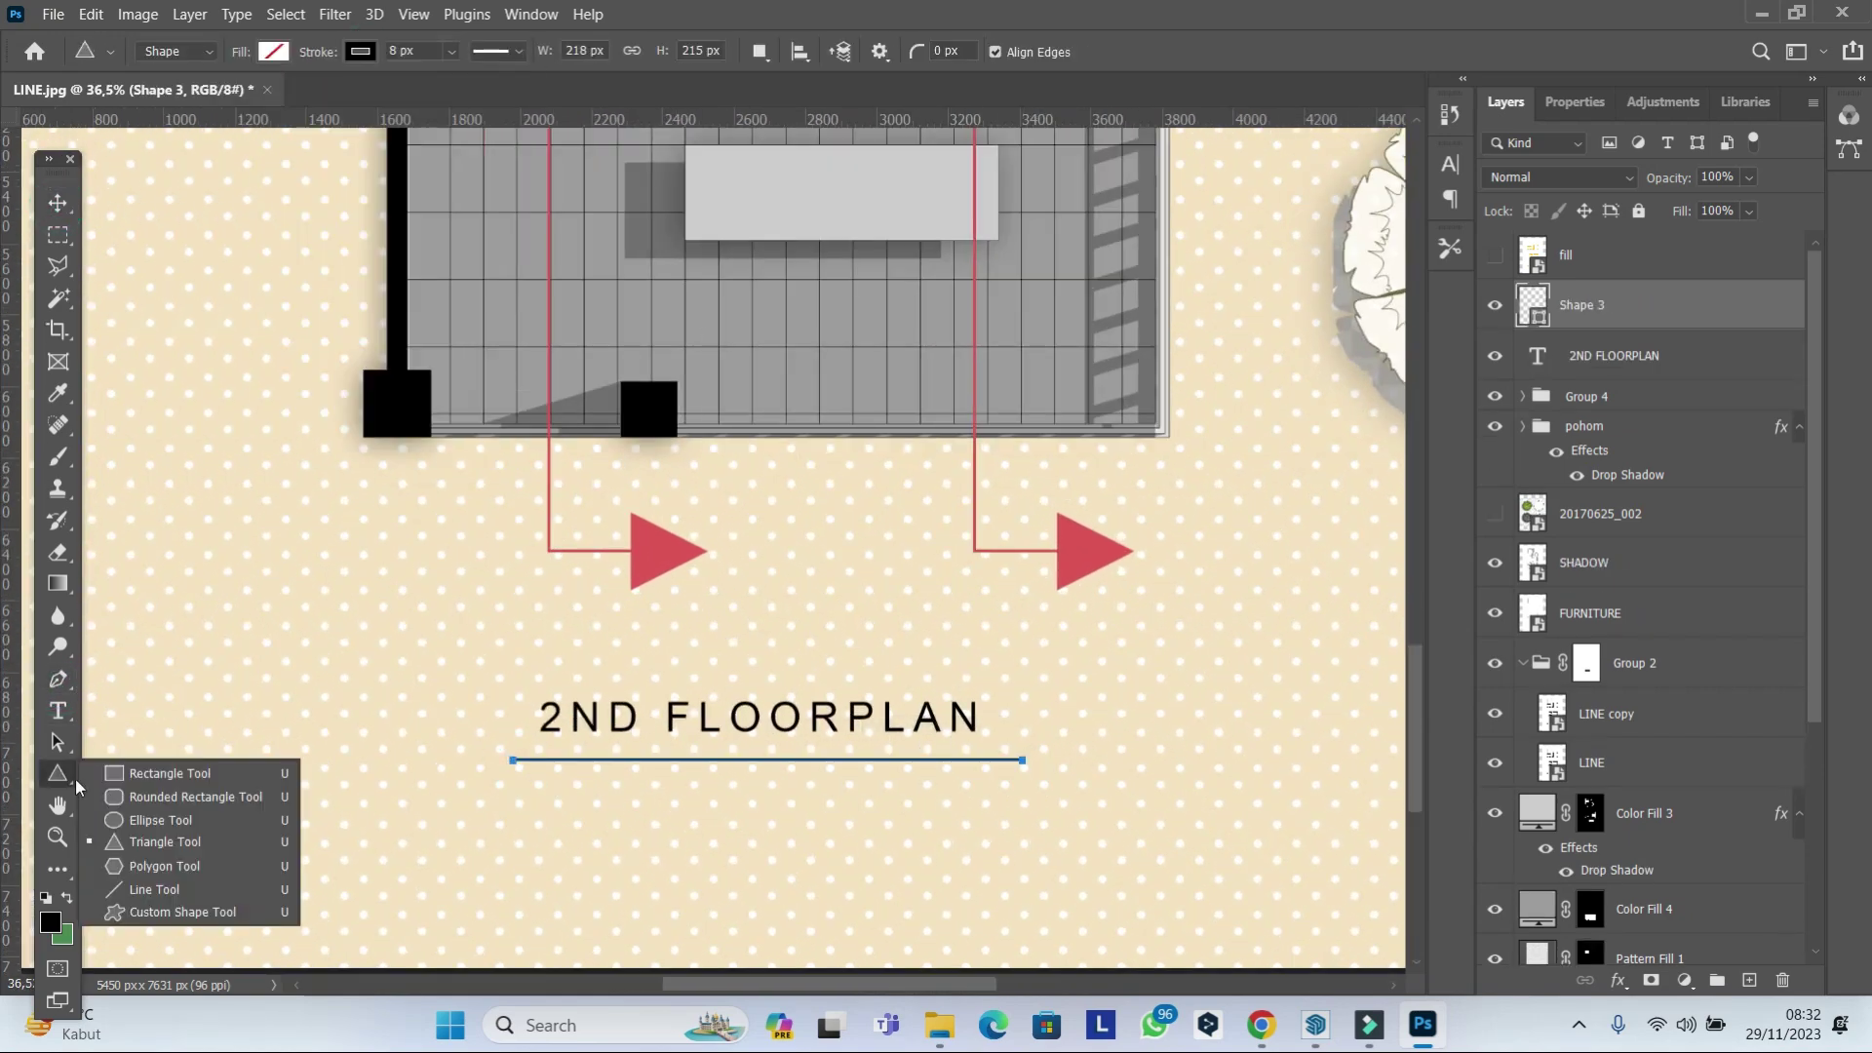
pyautogui.click(160, 820)
pyautogui.moveTo(423, 733); pyautogui.dragTo(503, 814)
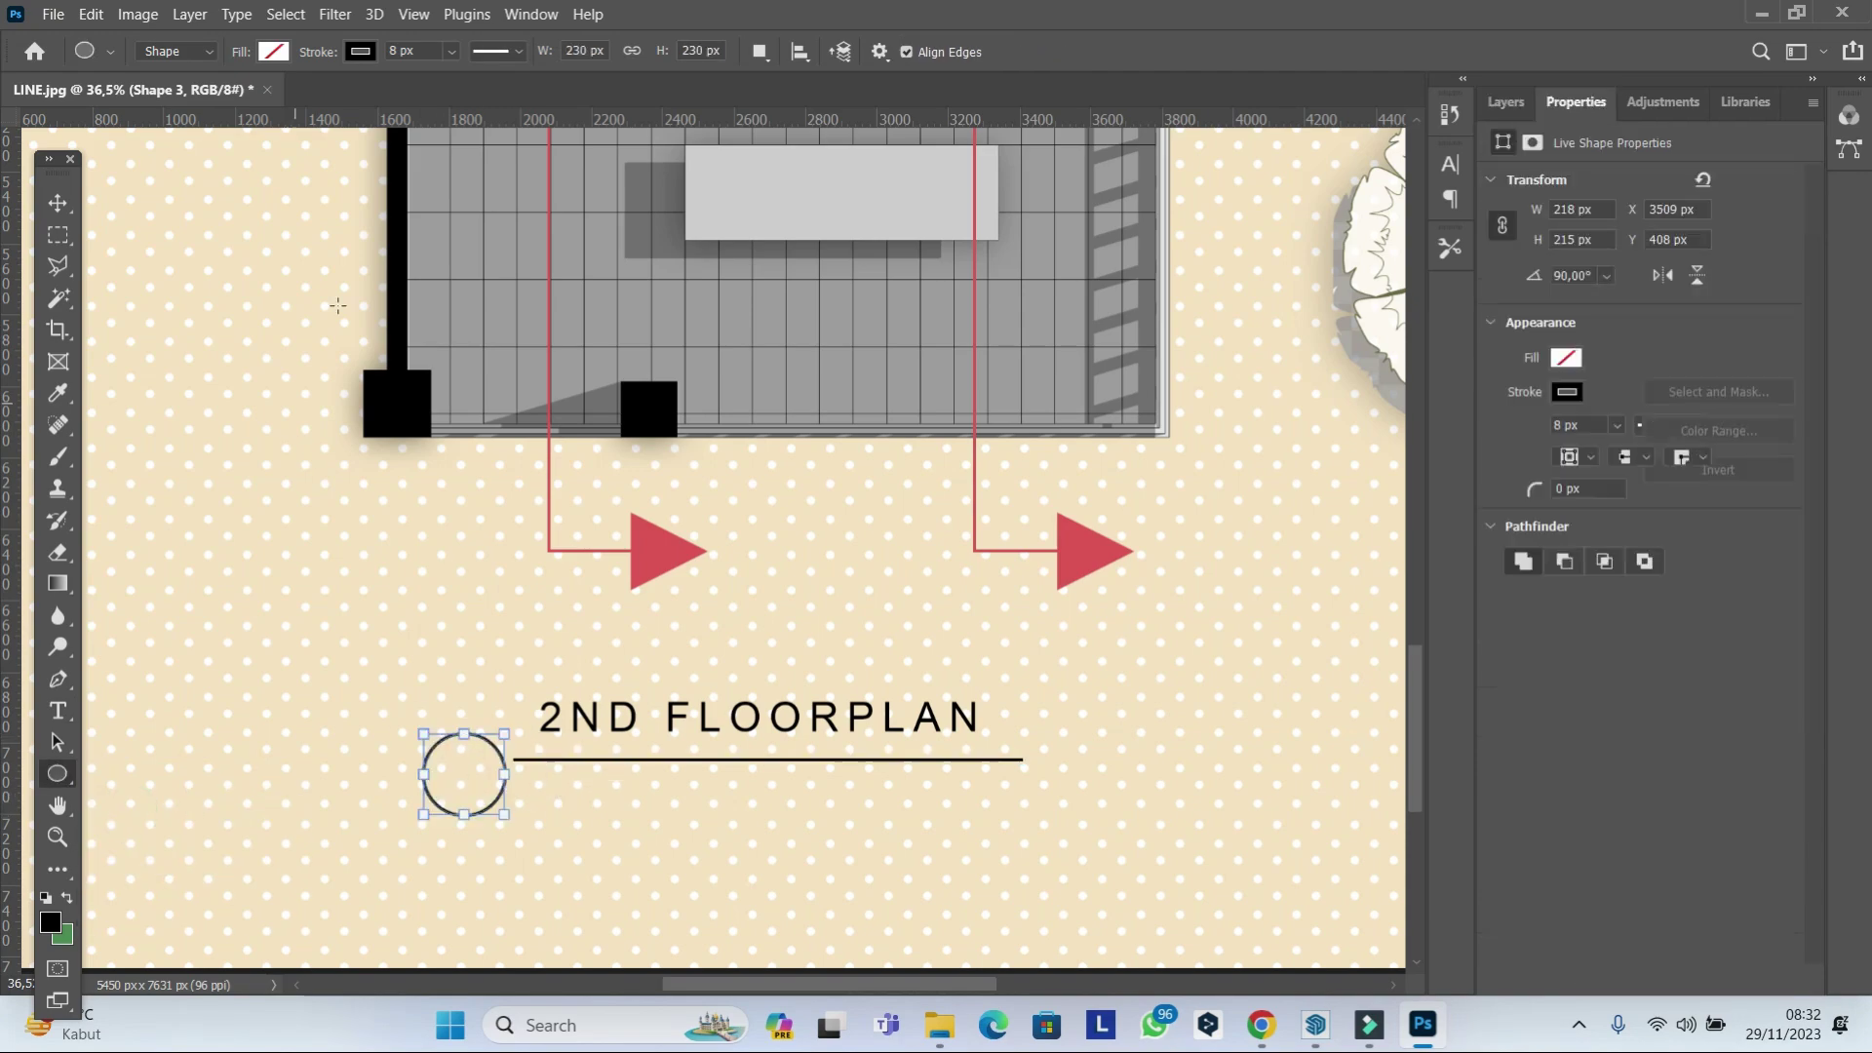
pyautogui.click(274, 52)
pyautogui.click(216, 182)
# Move the circle to the underline's left end.
pyautogui.click(58, 202)
pyautogui.scroll(3, 419, 756)
pyautogui.moveTo(481, 735); pyautogui.dragTo(492, 754)
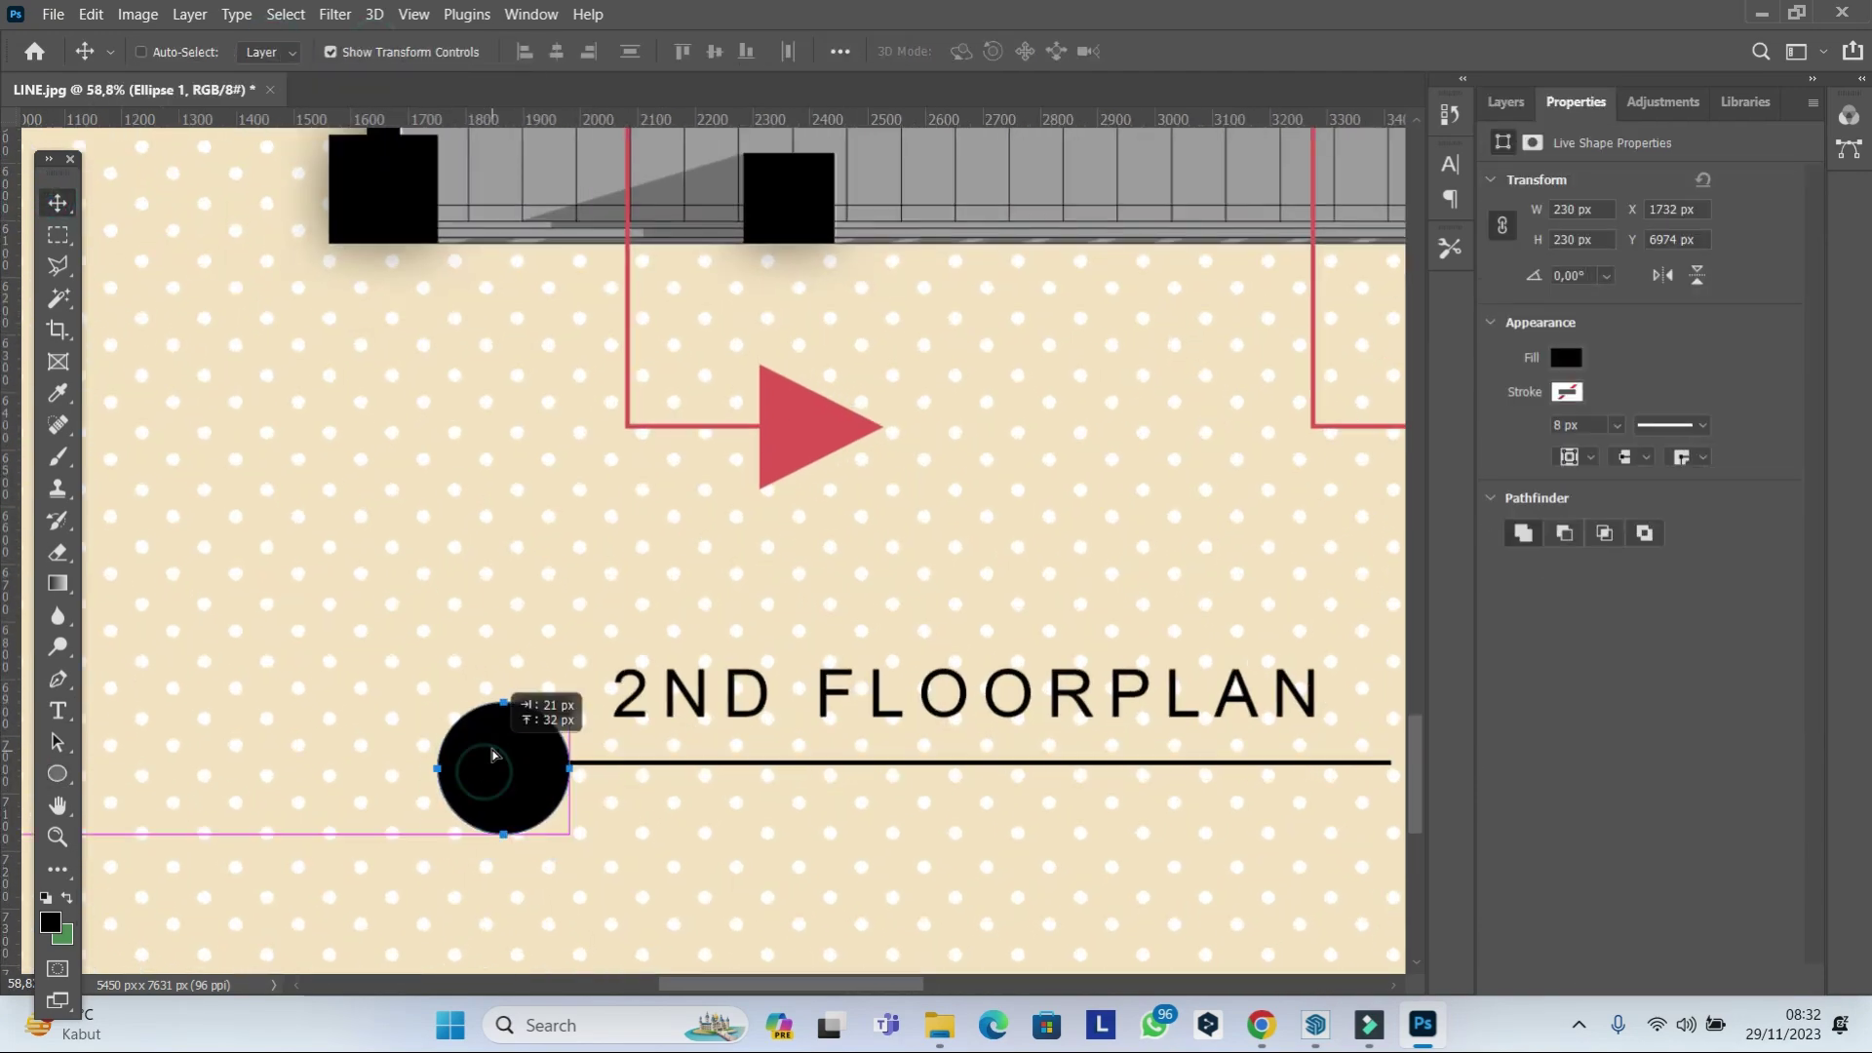
pyautogui.scroll(-3, 492, 754)
# Select the dot, Shape 3 line and title layers and move them together.
pyautogui.click(1506, 101)
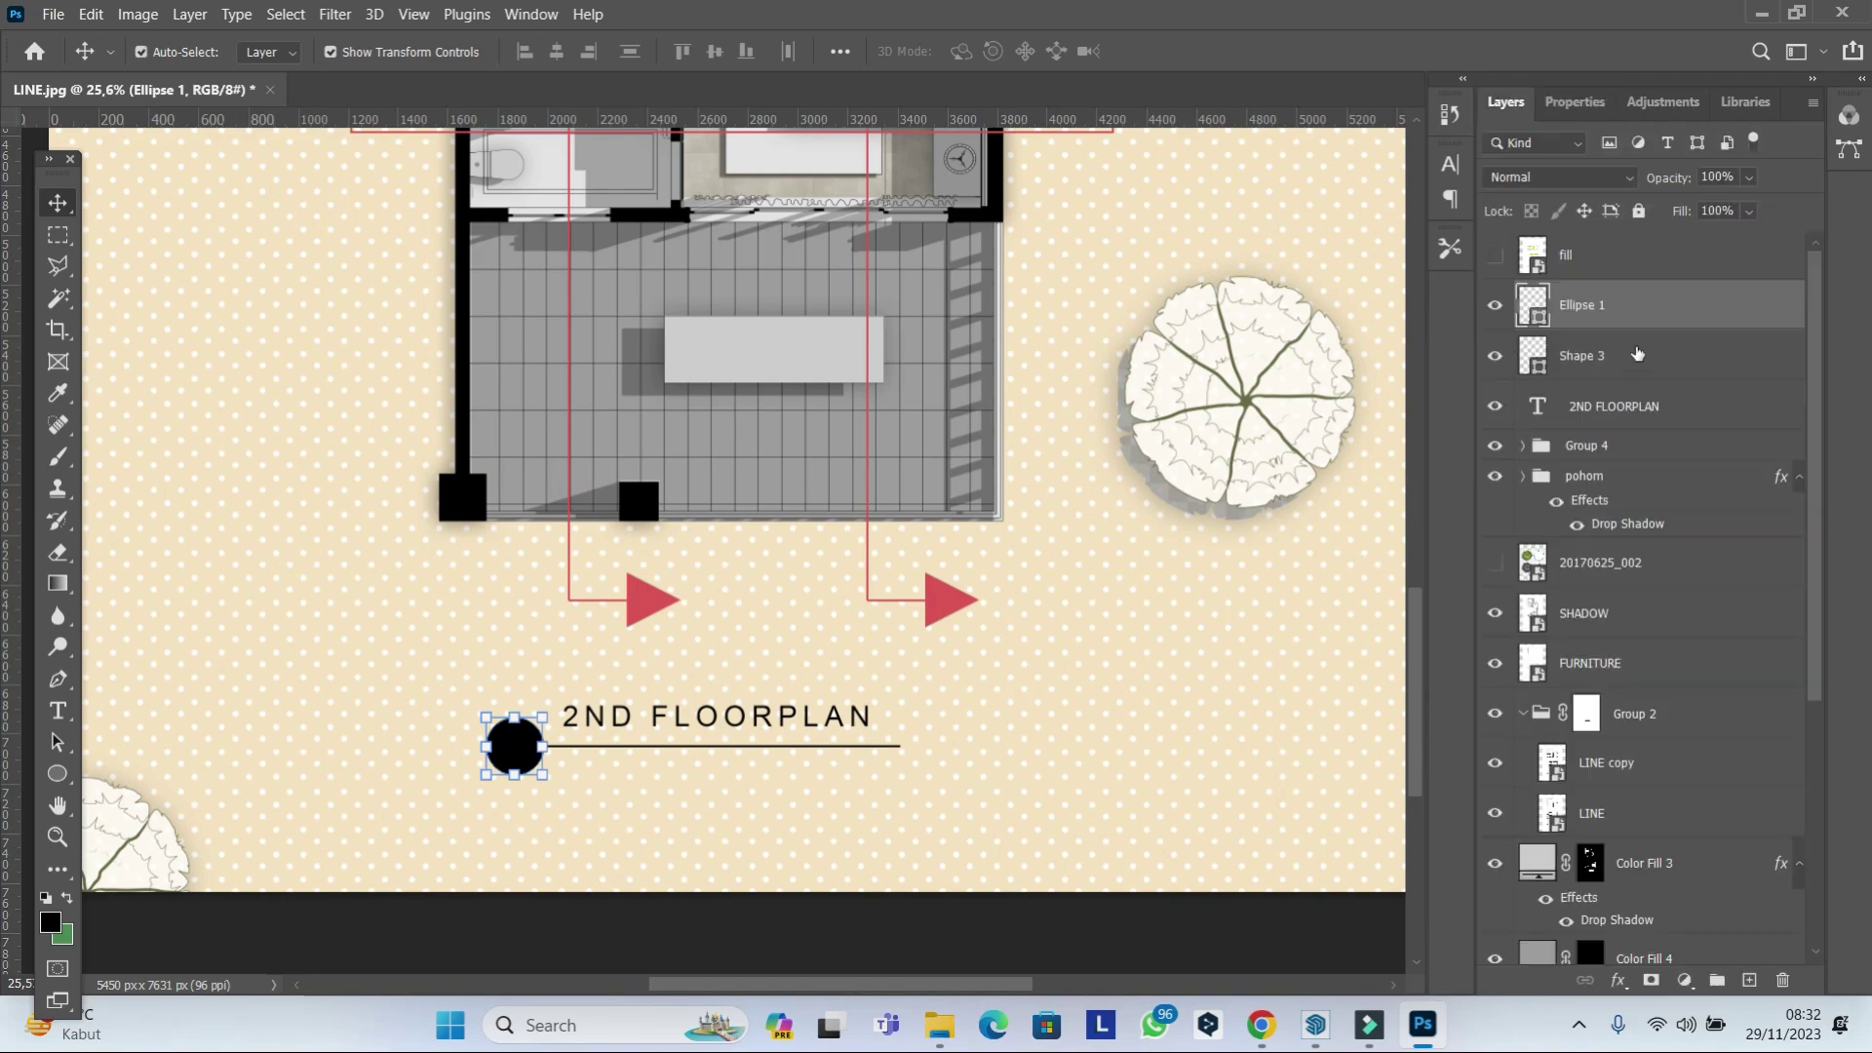
pyautogui.keyDown('ctrl'); pyautogui.click(1636, 355); pyautogui.keyUp('ctrl')
pyautogui.keyDown('ctrl'); pyautogui.click(1636, 406); pyautogui.keyUp('ctrl')
pyautogui.scroll(2, 872, 714)
pyautogui.moveTo(784, 746); pyautogui.dragTo(808, 749)
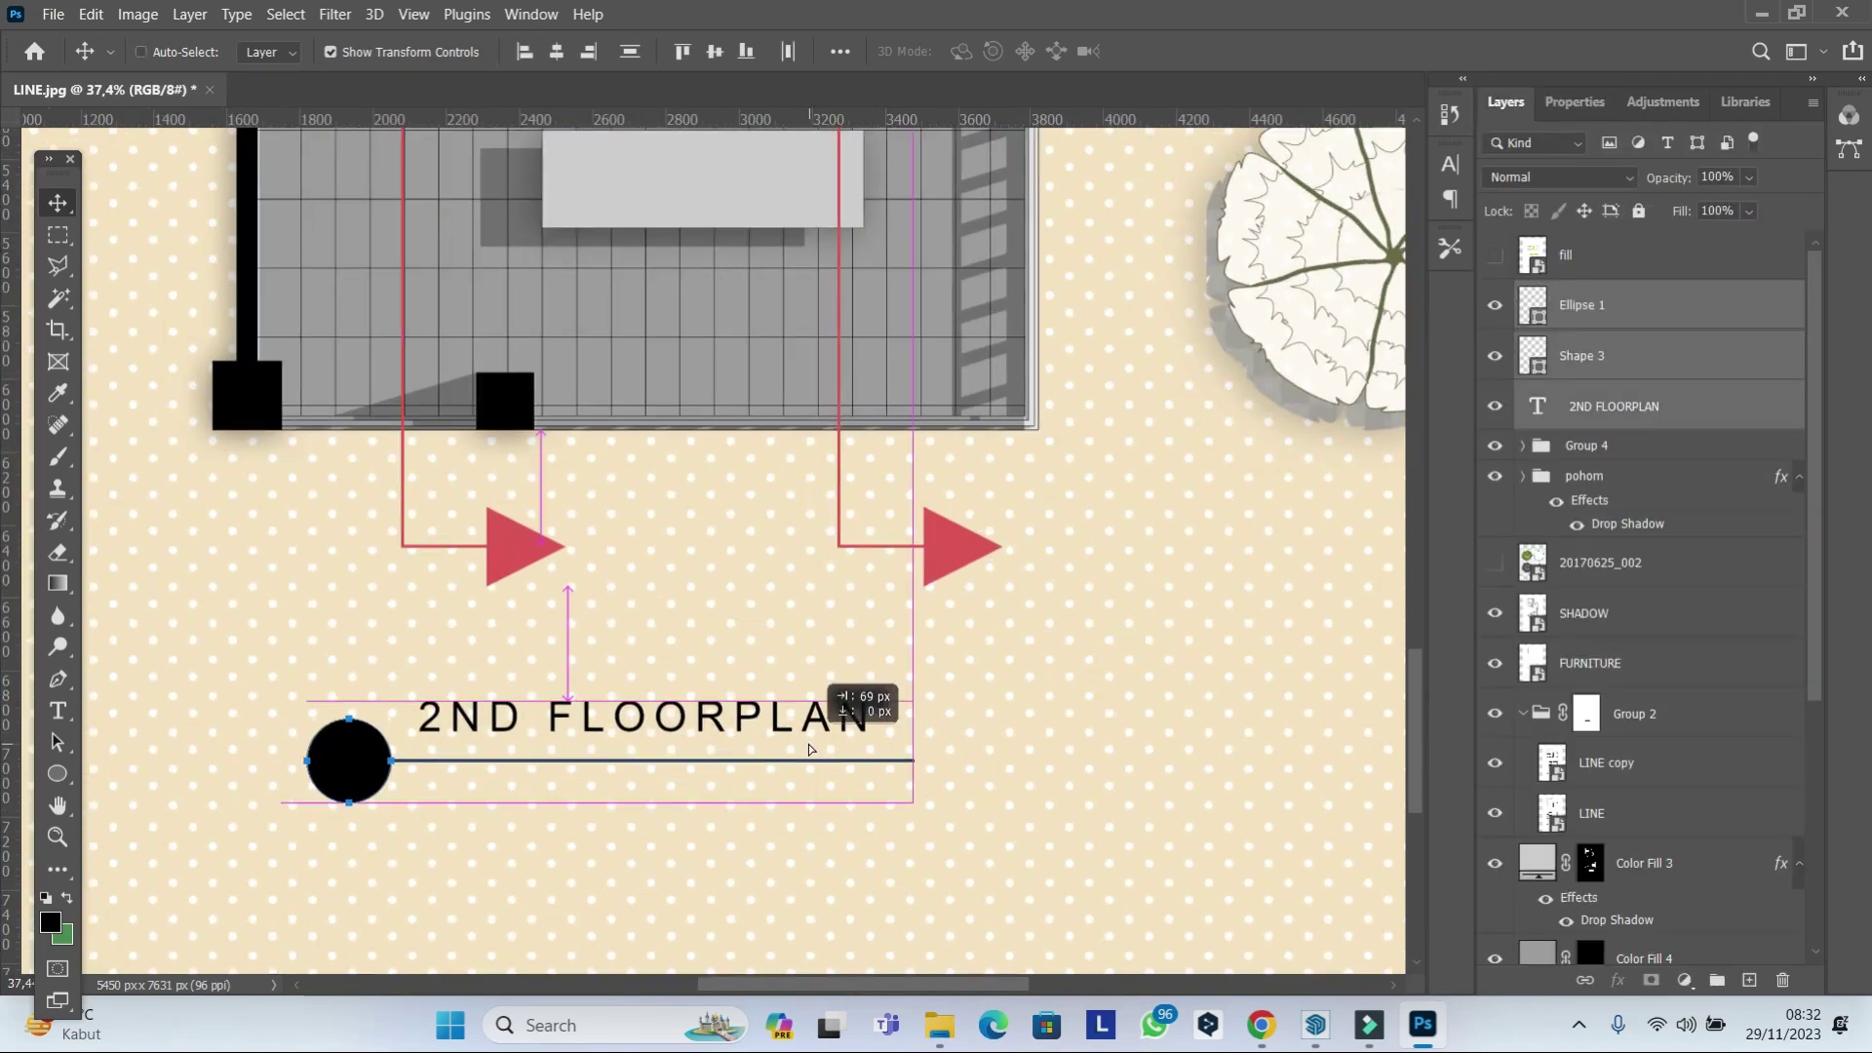
# Shrink the Ellipse 1 dot to about 70%.
pyautogui.scroll(1, 780, 683)
pyautogui.scroll(2, 752, 648)
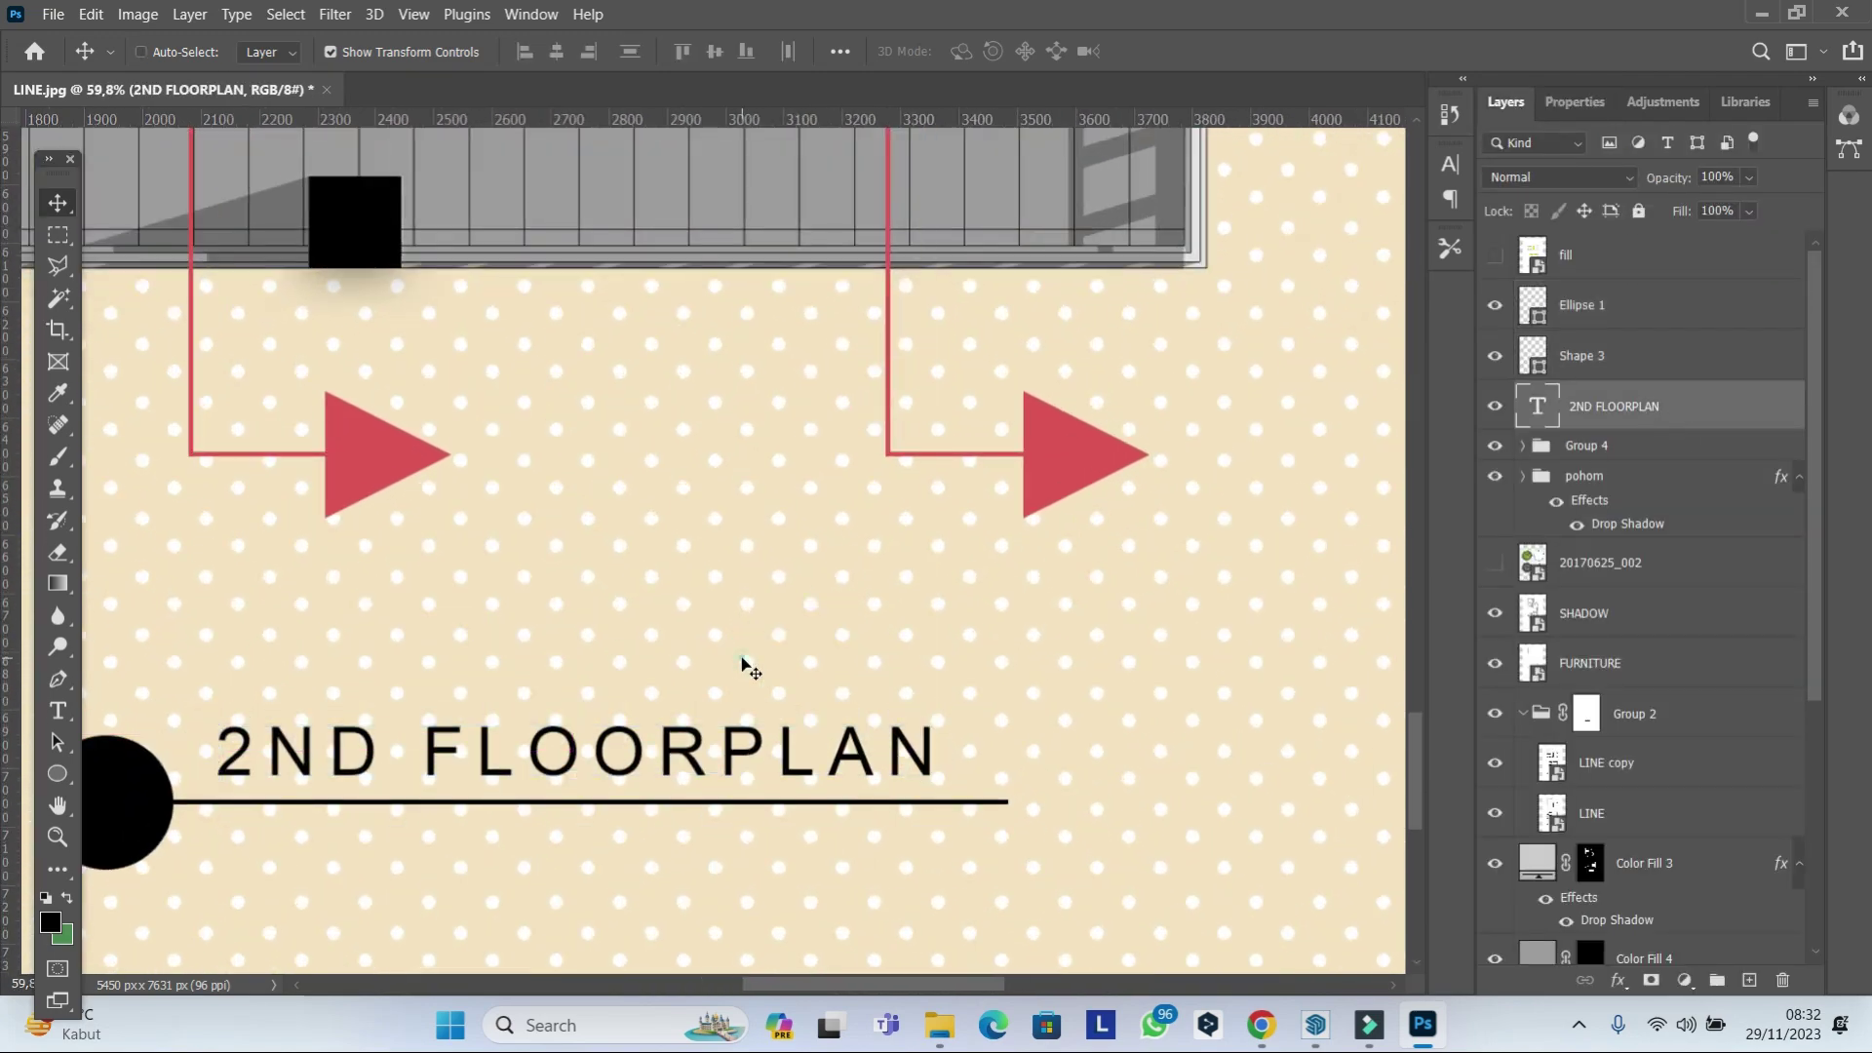
pyautogui.scroll(-3, 1180, 624)
pyautogui.scroll(-2, 1178, 654)
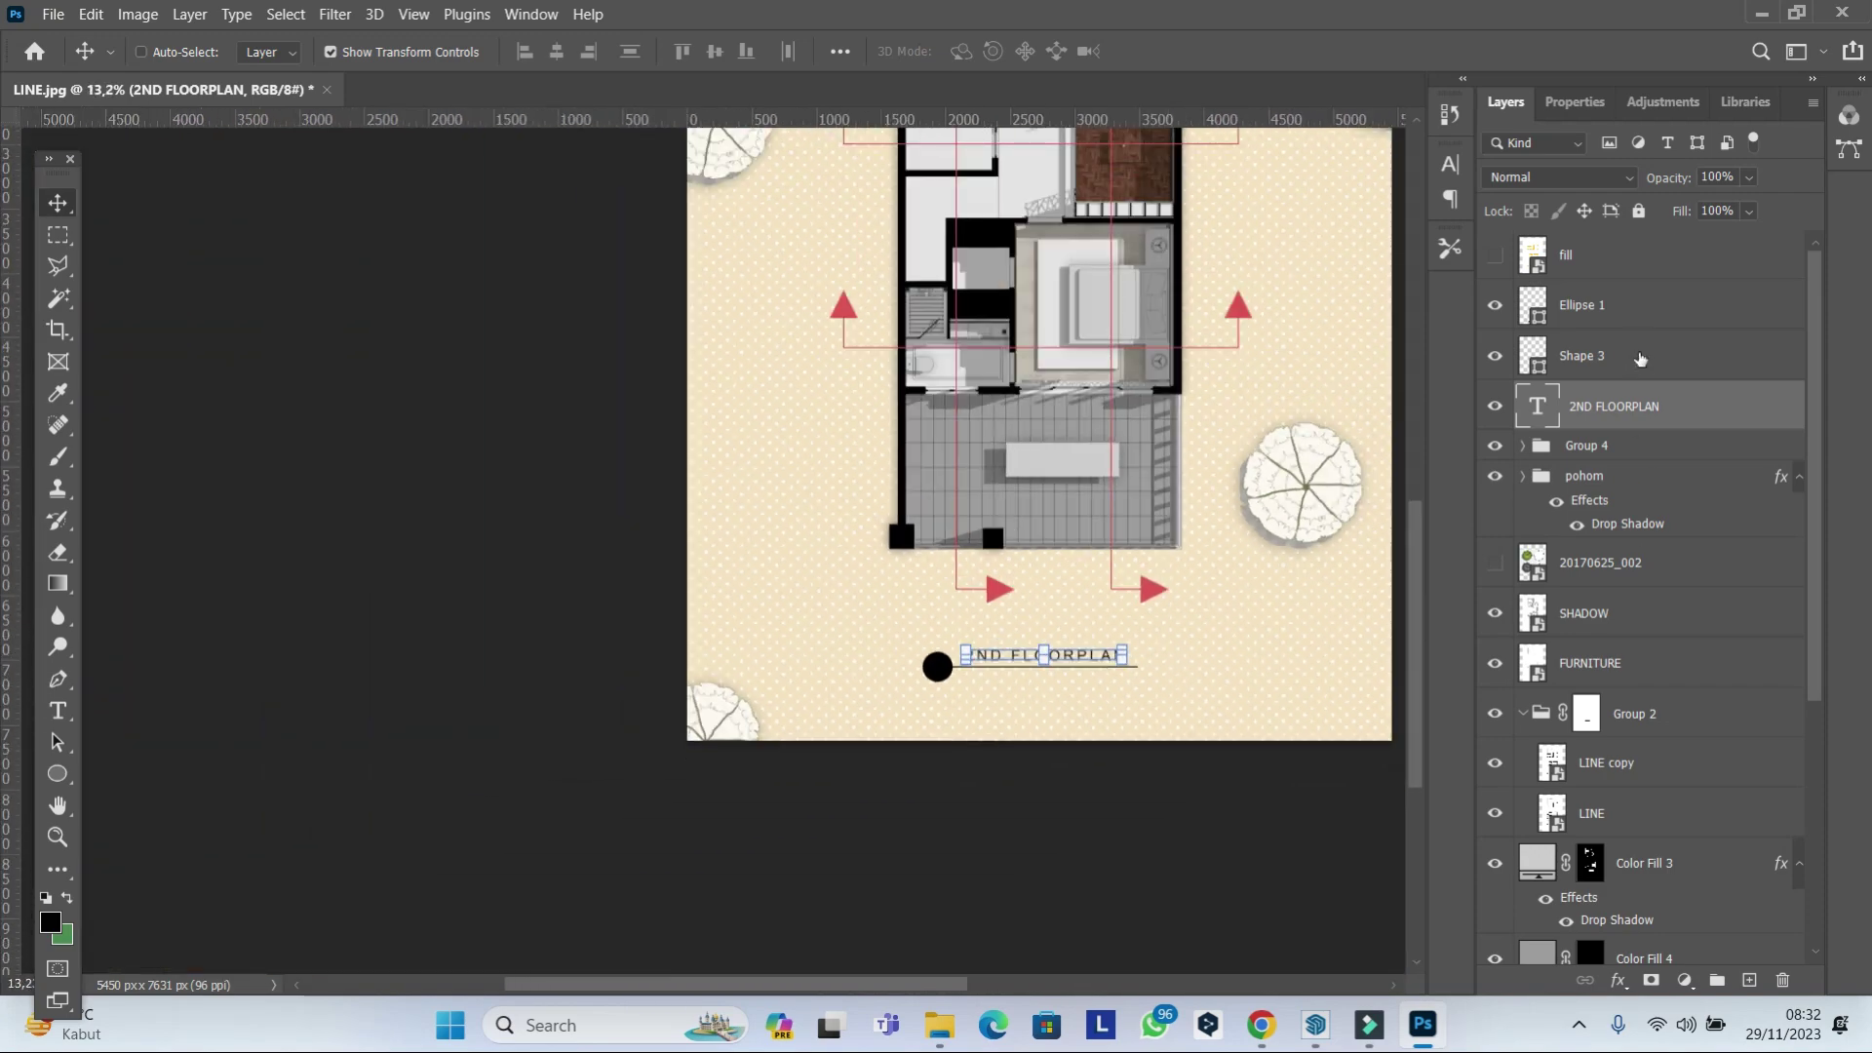
pyautogui.keyDown('ctrl'); pyautogui.click(937, 666); pyautogui.keyUp('ctrl')
pyautogui.scroll(4, 936, 666)
pyautogui.hotkey('ctrl', 't')
pyautogui.moveTo(827, 680); pyautogui.dragTo(844, 673)
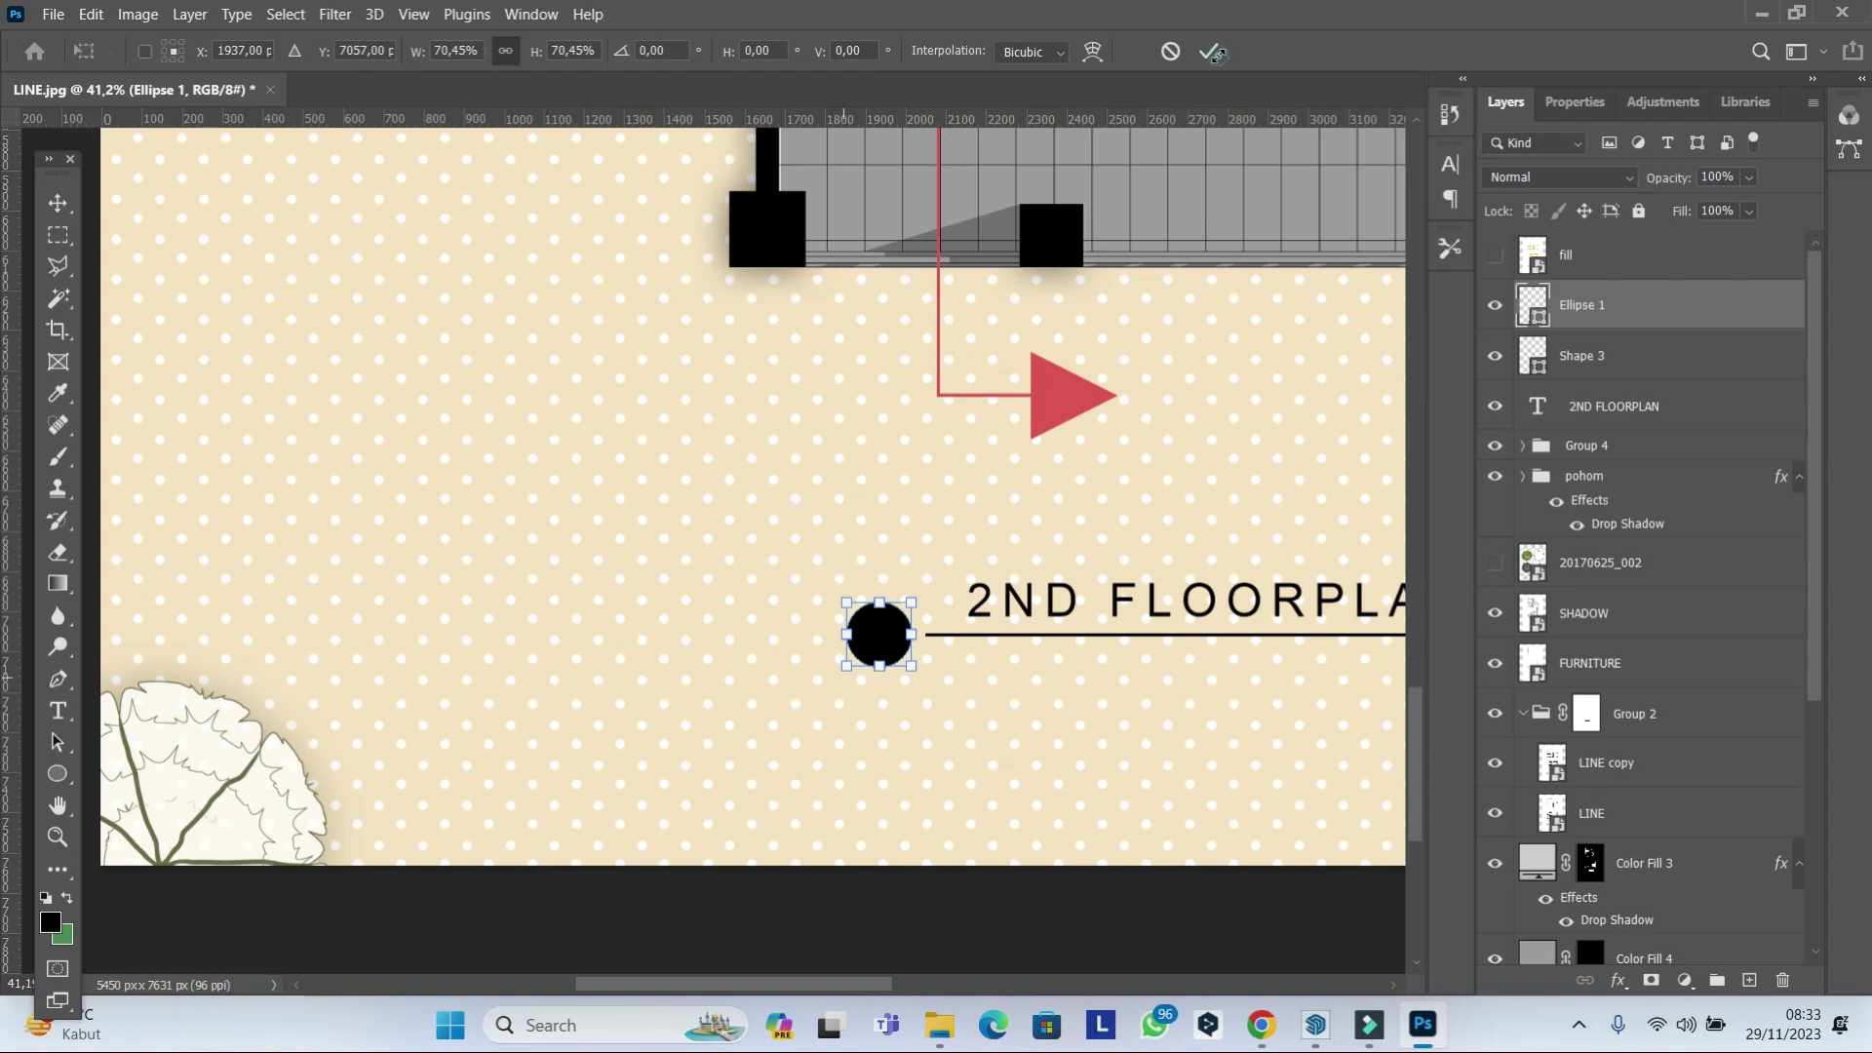
pyautogui.click(1211, 51)
# Snap the resized dot onto the underline's left end.
pyautogui.scroll(5, 1044, 656)
pyautogui.moveTo(780, 754); pyautogui.dragTo(819, 754)
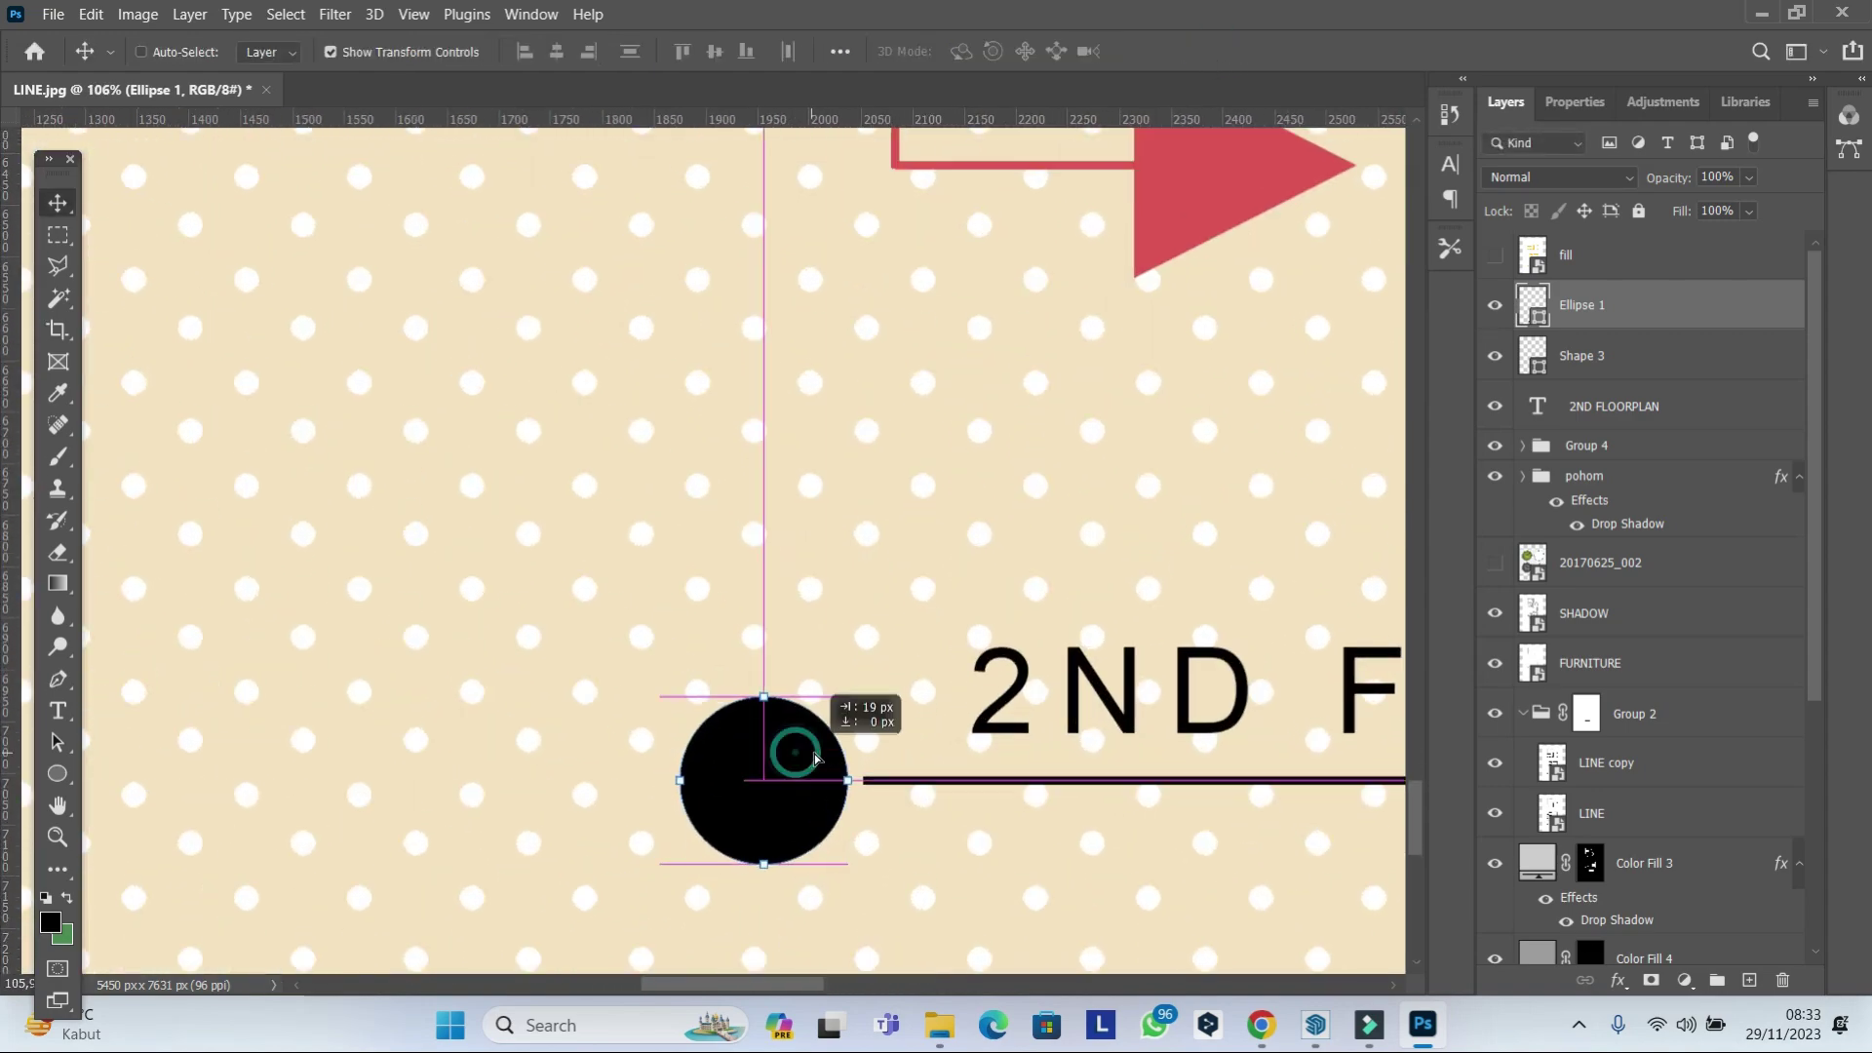
pyautogui.scroll(-5, 819, 753)
pyautogui.scroll(-2, 806, 744)
pyautogui.keyDown('ctrl'); pyautogui.click(806, 743); pyautogui.keyUp('ctrl')
# Load the building and background masks as a selection and select Color Fill 2.
pyautogui.scroll(1, 919, 693)
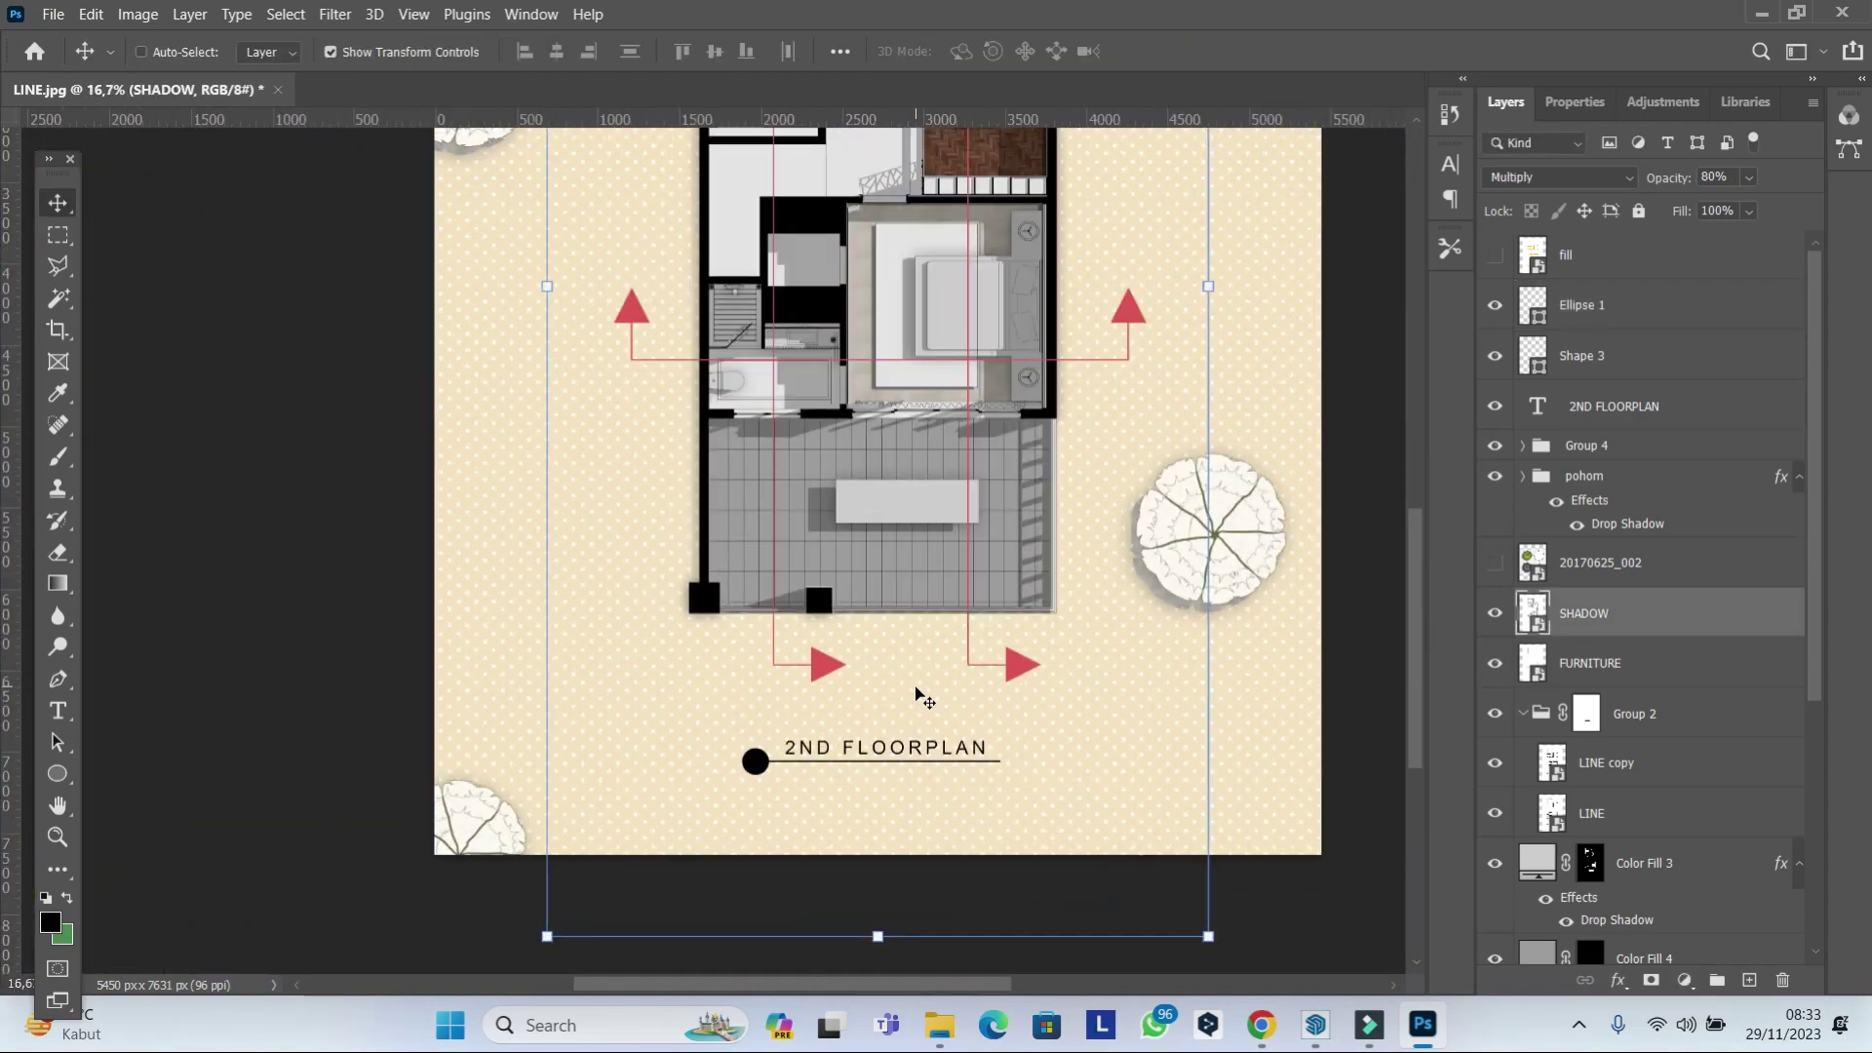
pyautogui.scroll(1, 904, 694)
pyautogui.hotkey('ctrl', '0')
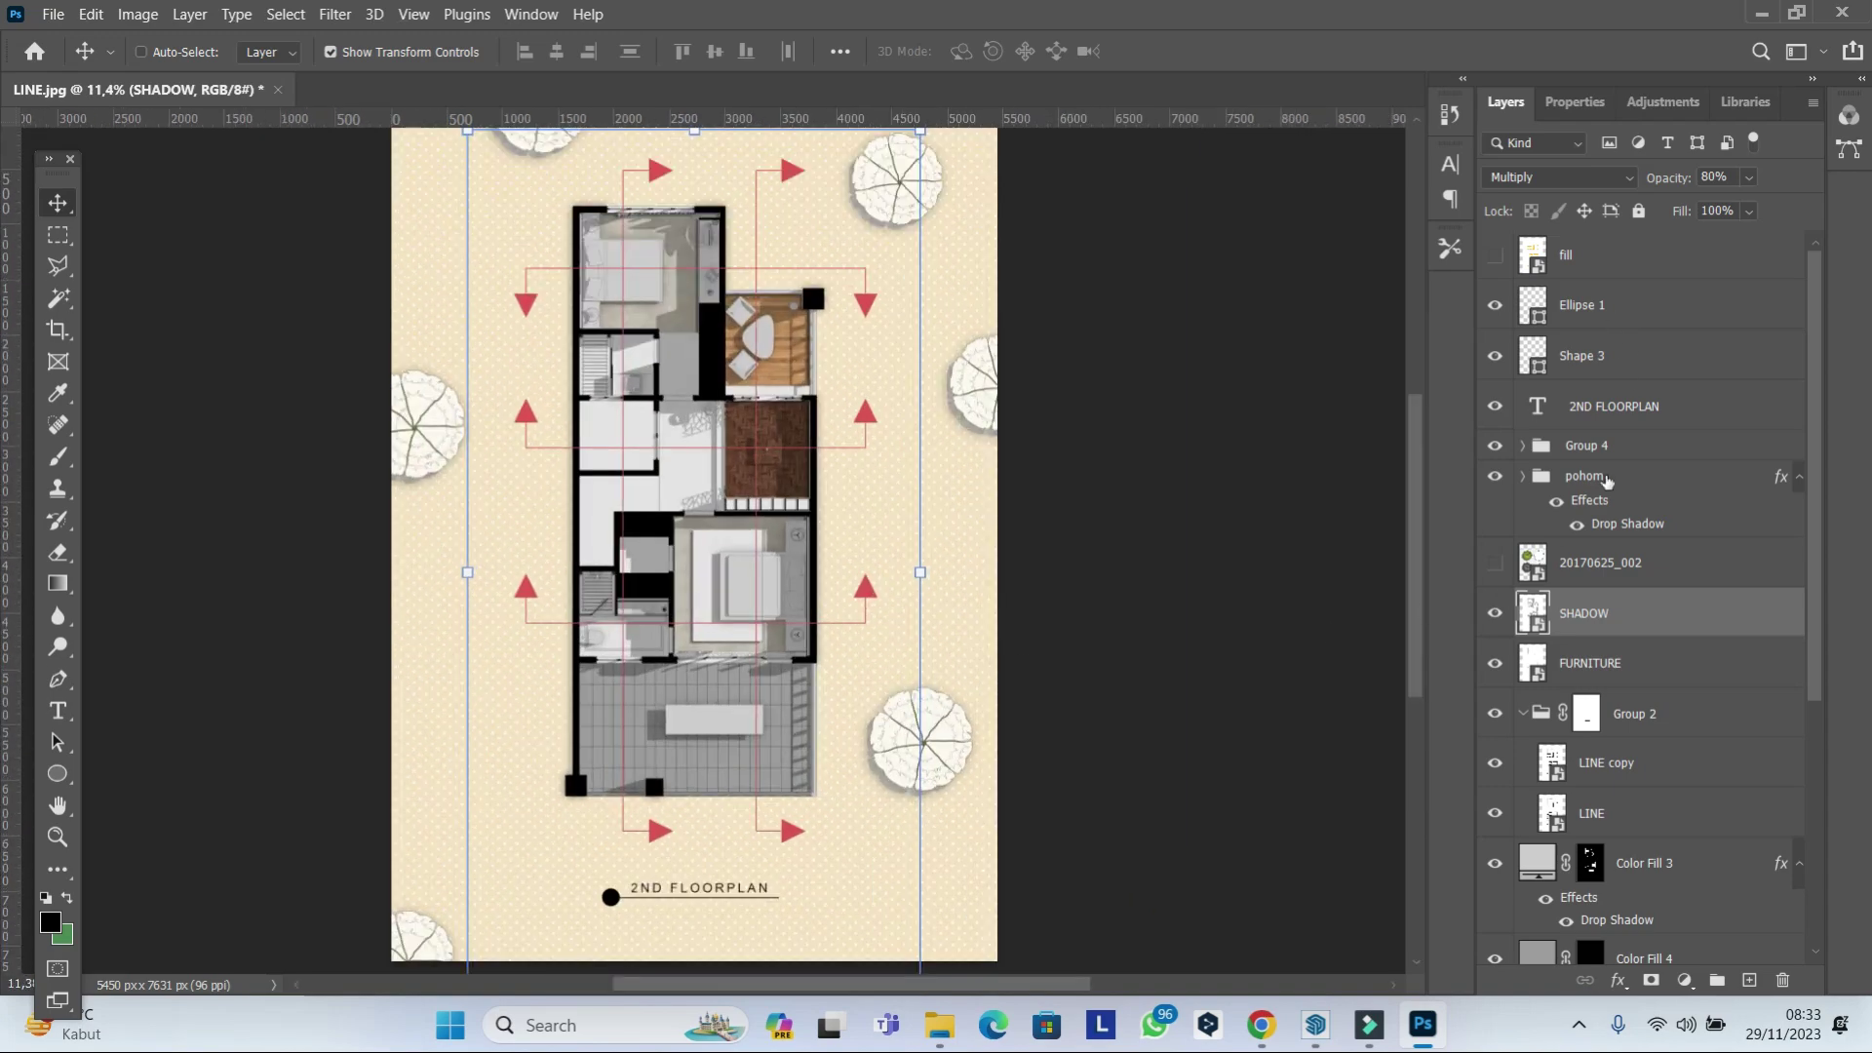
pyautogui.scroll(-5, 1606, 480)
pyautogui.keyDown('ctrl'); pyautogui.click(1603, 892); pyautogui.keyUp('ctrl')
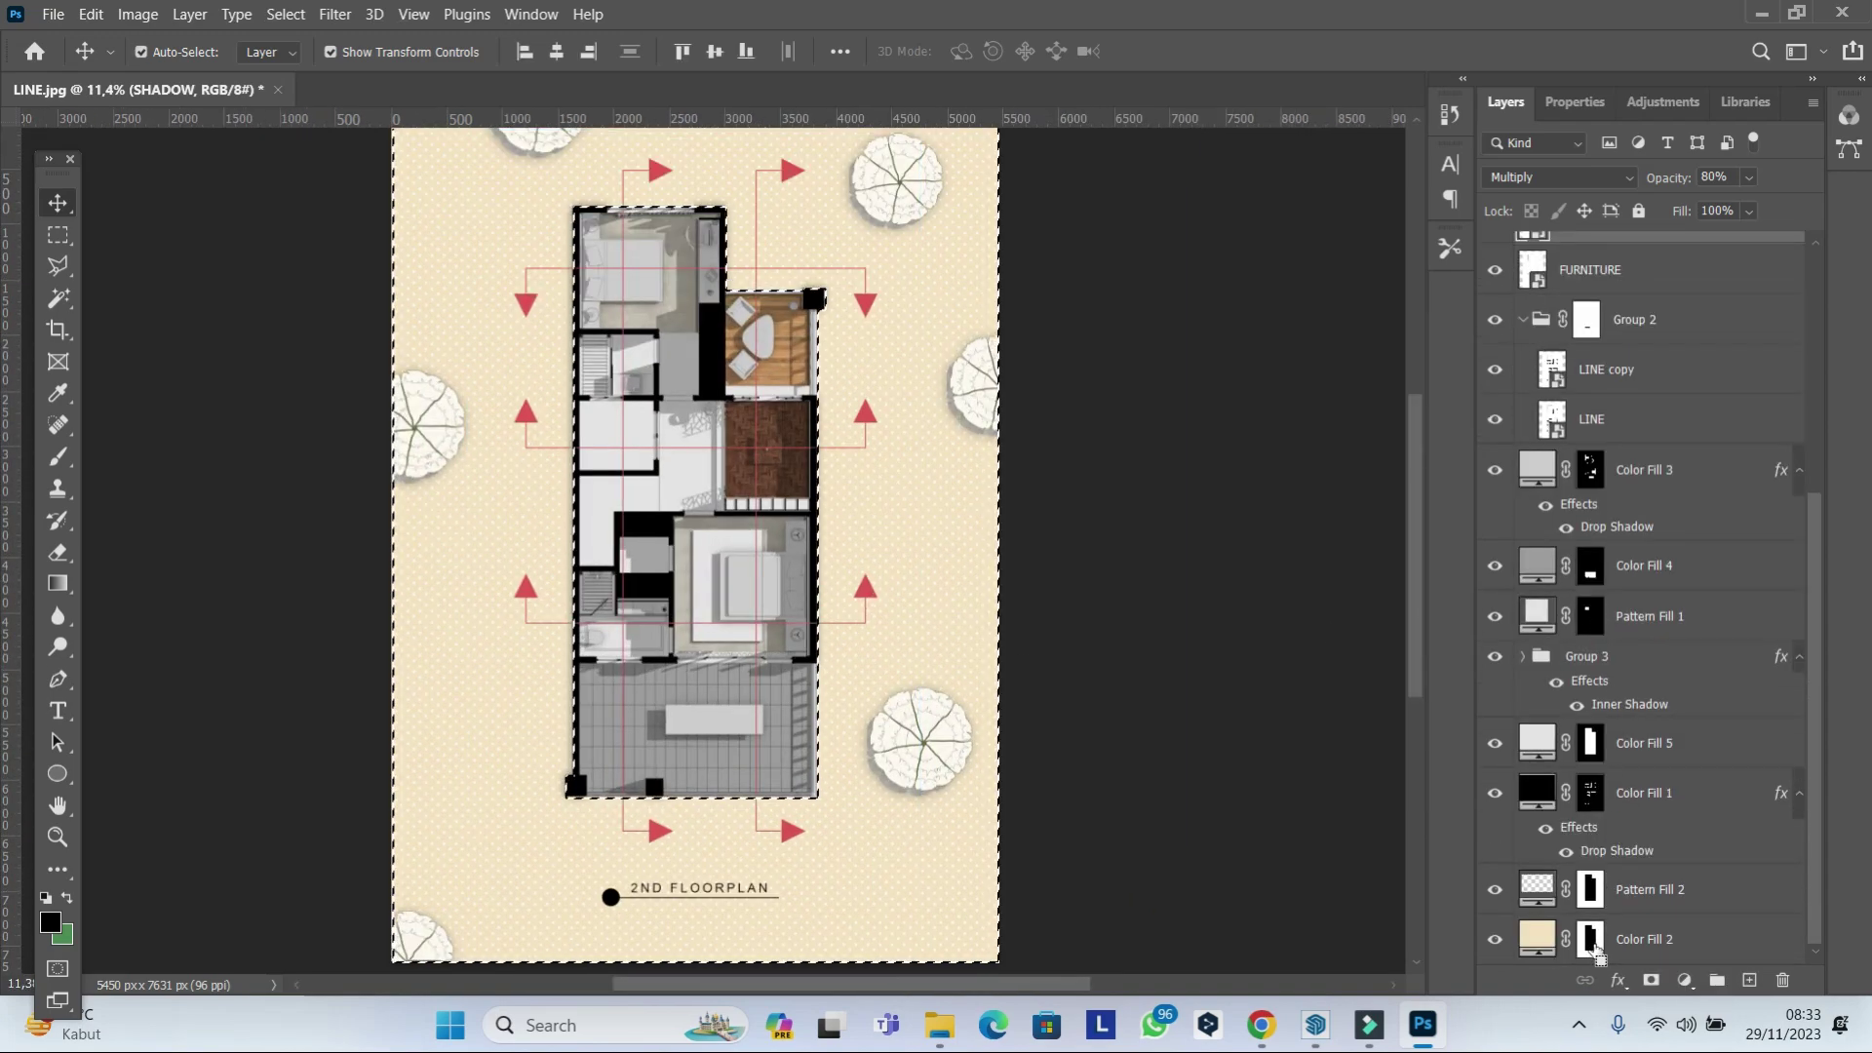
pyautogui.keyDown('ctrl'); pyautogui.click(1602, 941); pyautogui.keyUp('ctrl')
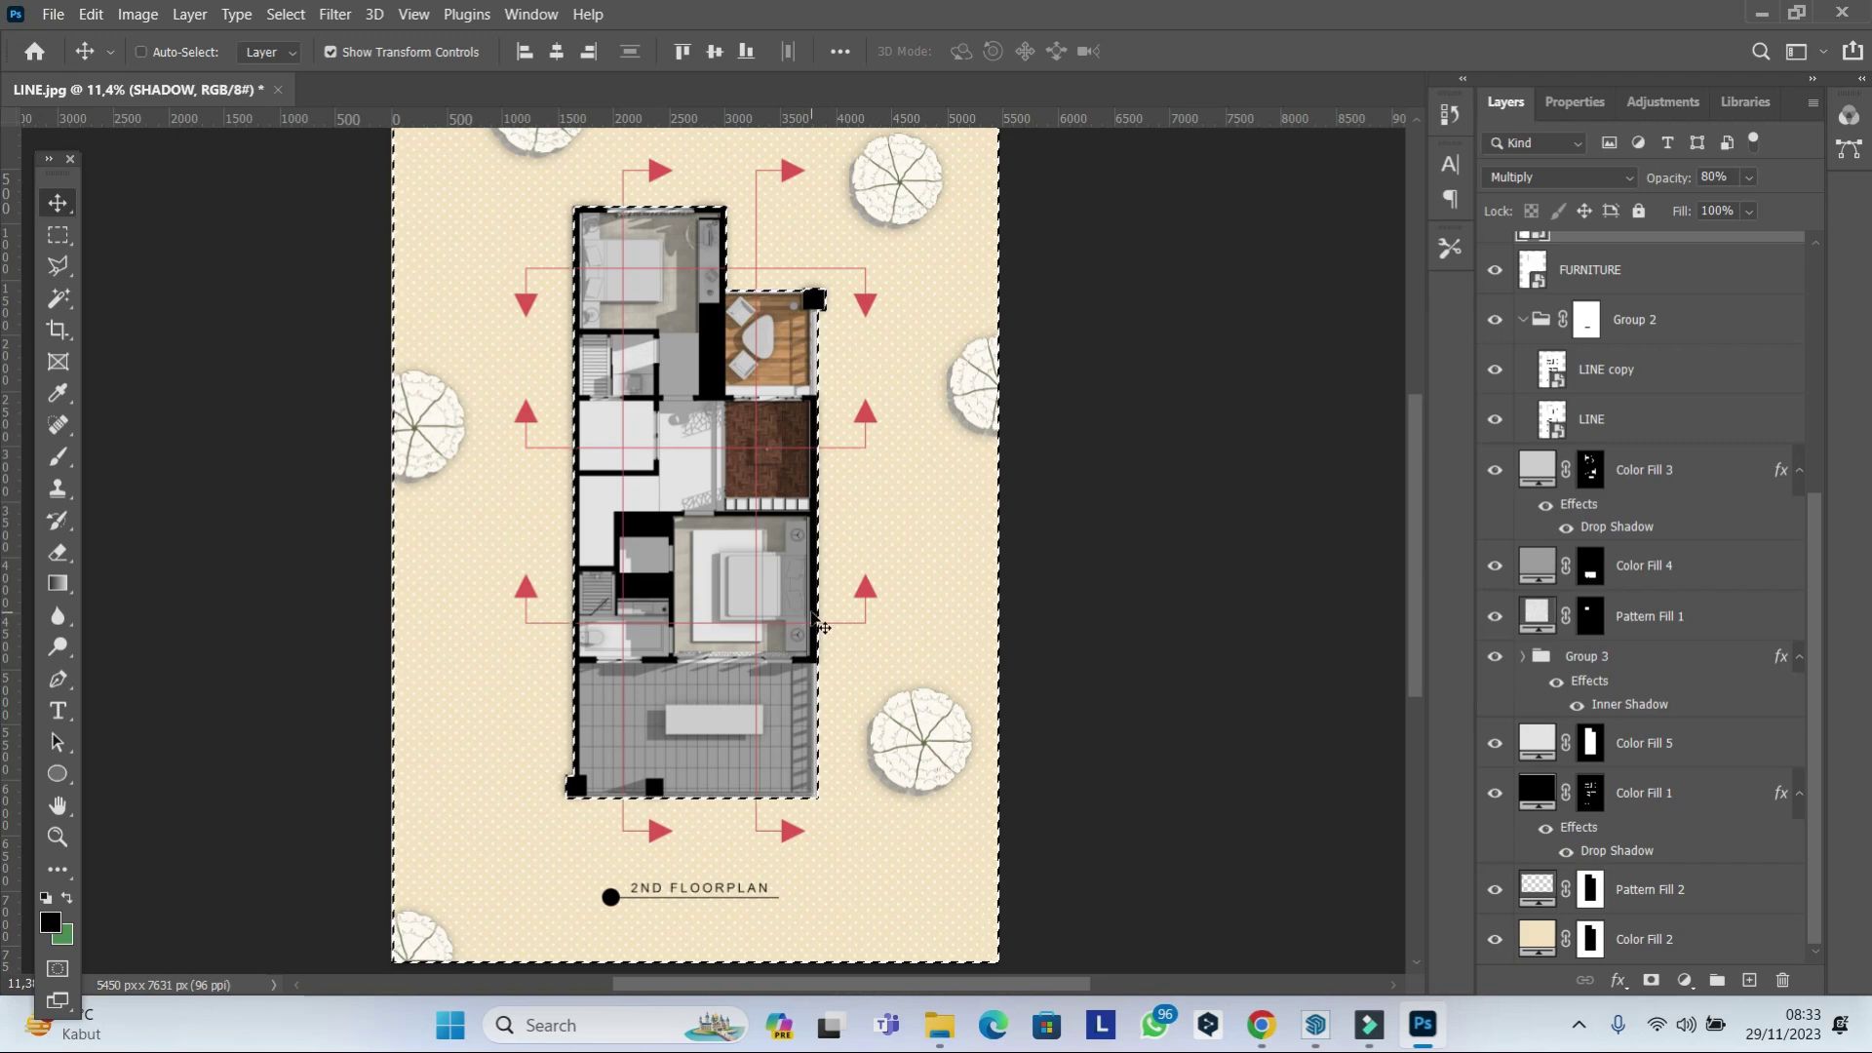
pyautogui.click(1684, 979)
# Add a pattern fill layer using the grey dotted pattern.
pyautogui.click(1537, 939)
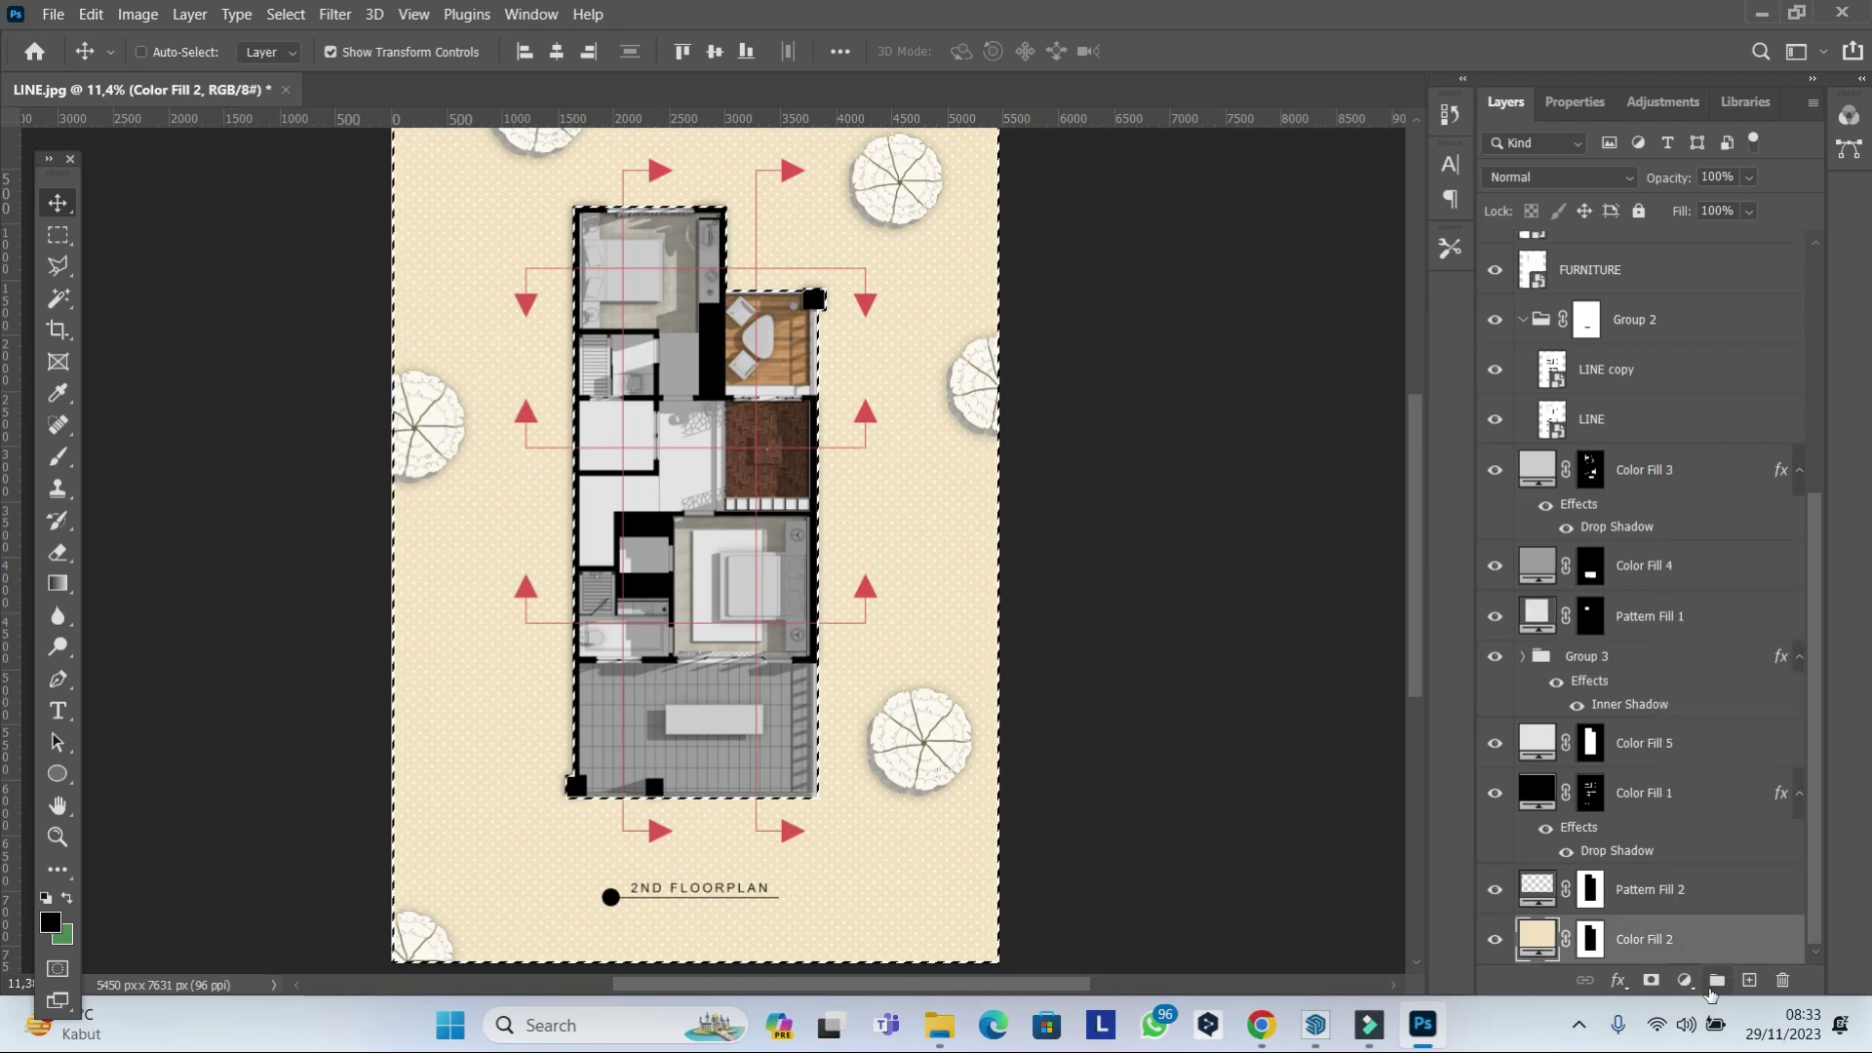
pyautogui.click(1683, 980)
pyautogui.click(1718, 597)
pyautogui.click(1357, 871)
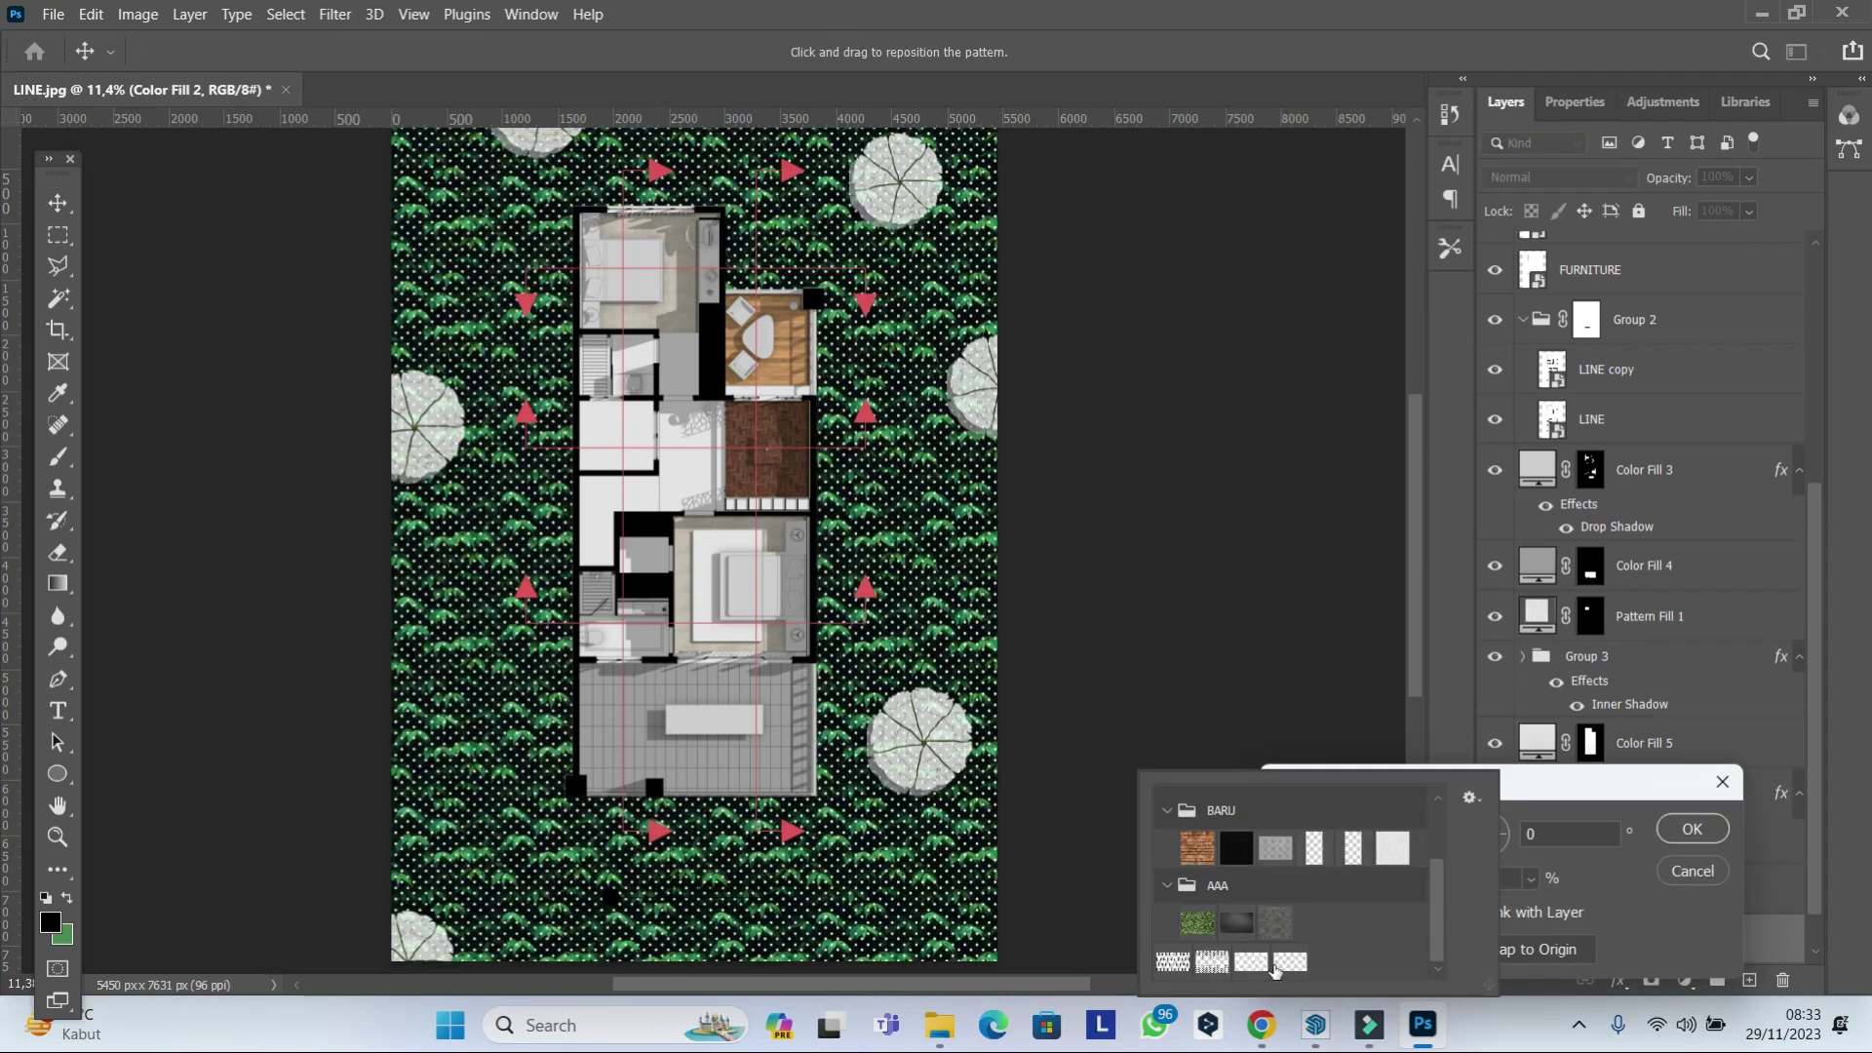
pyautogui.click(1277, 858)
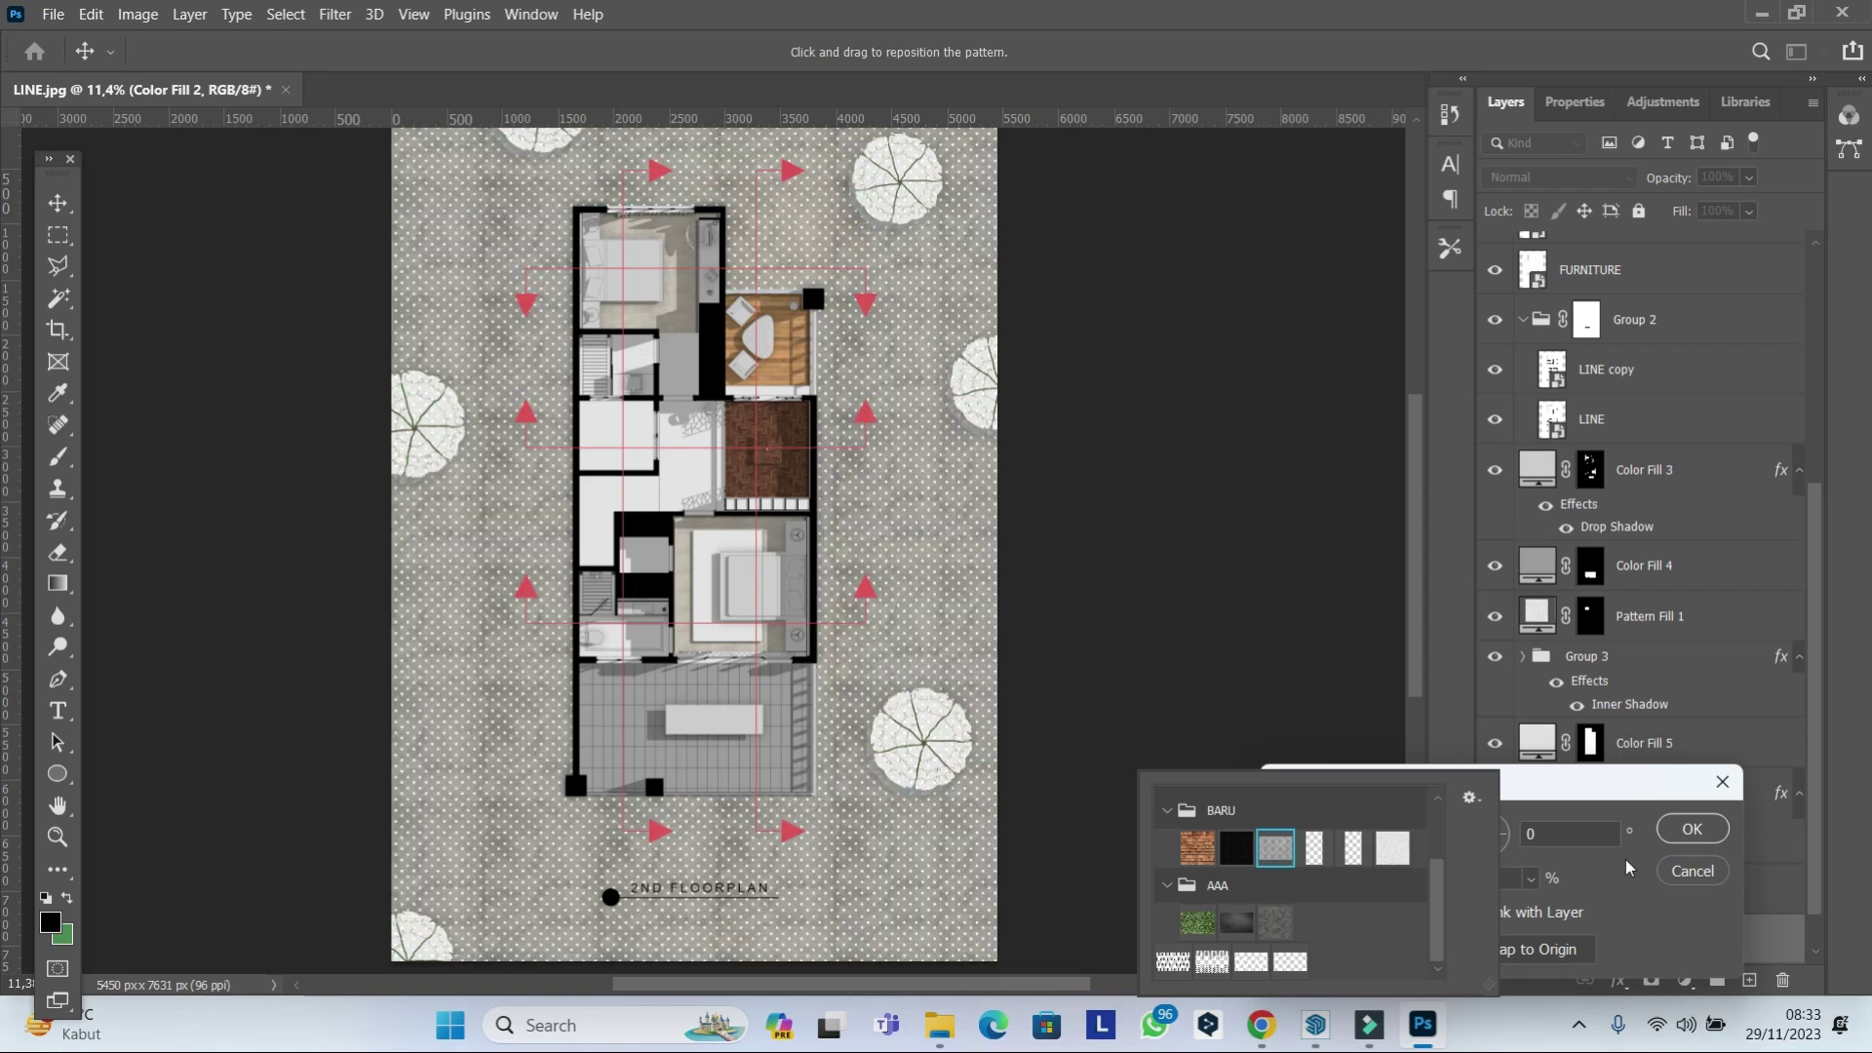
pyautogui.click(1691, 830)
# Set the pattern fill layer's blend mode to Overlay.
pyautogui.click(1604, 180)
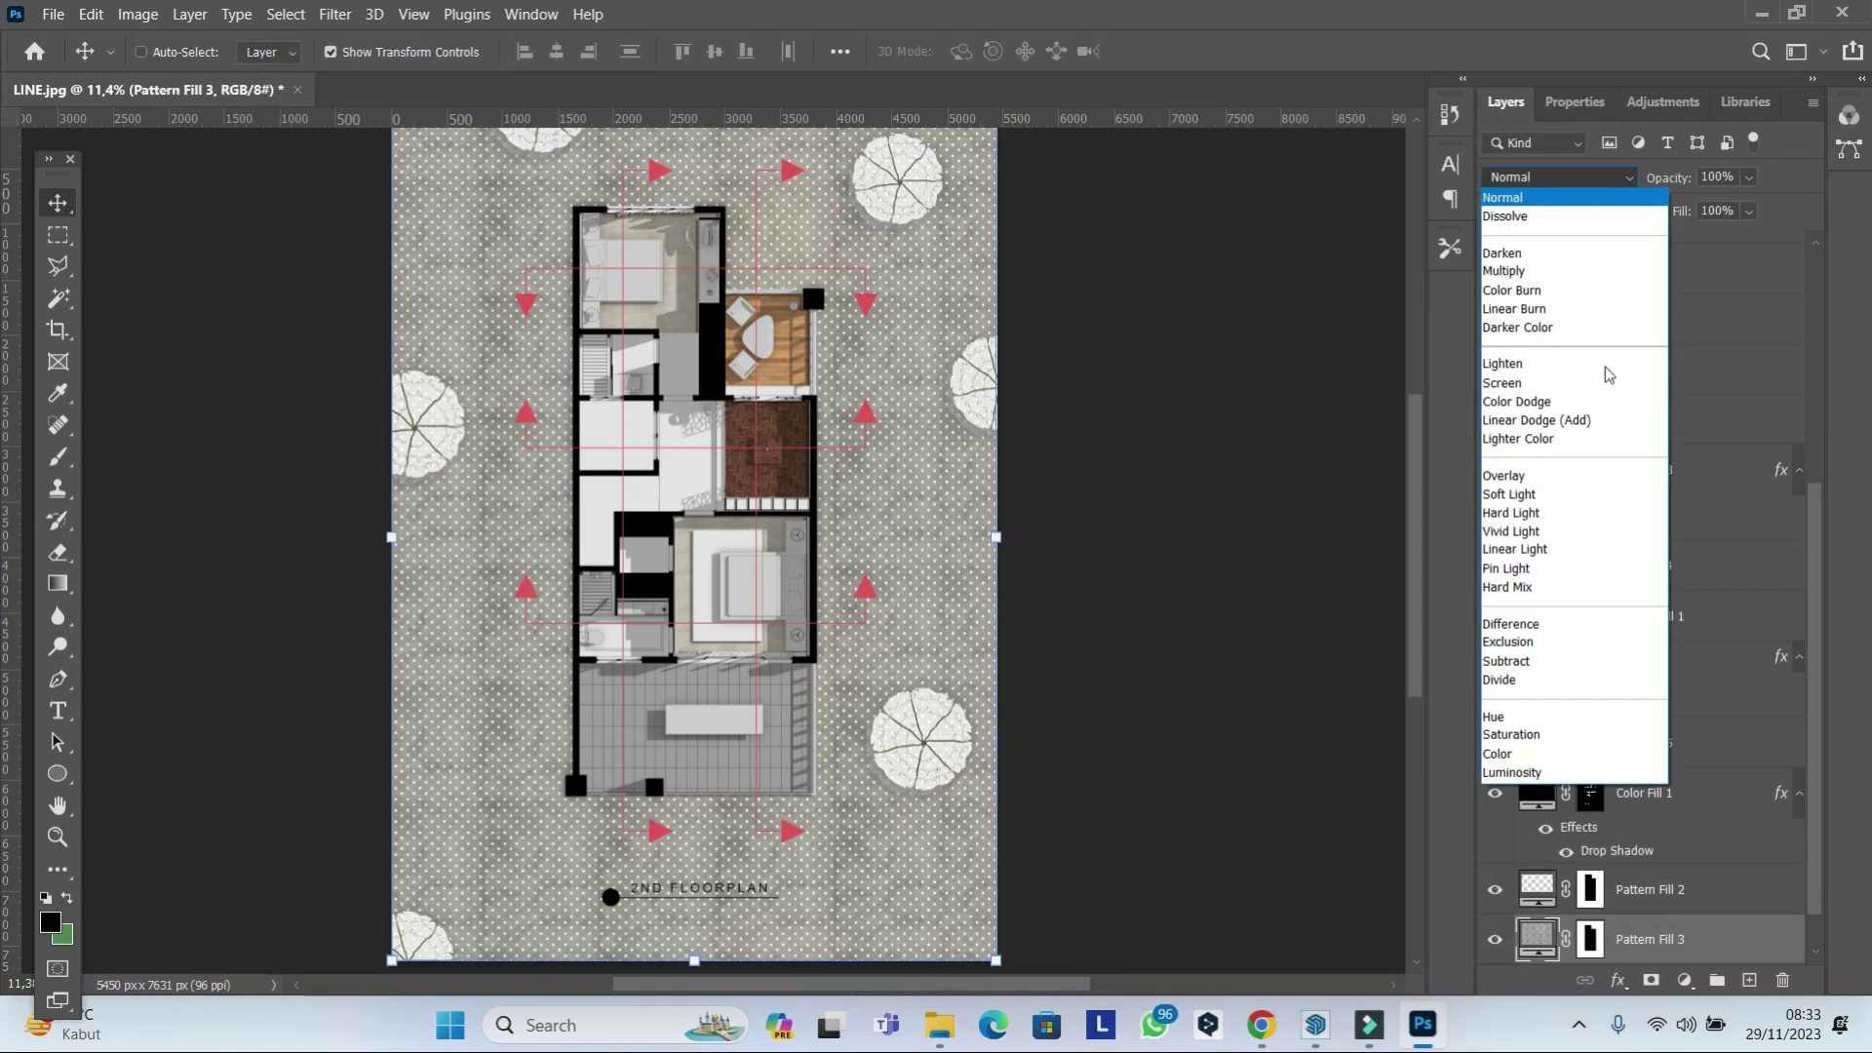
pyautogui.click(1529, 479)
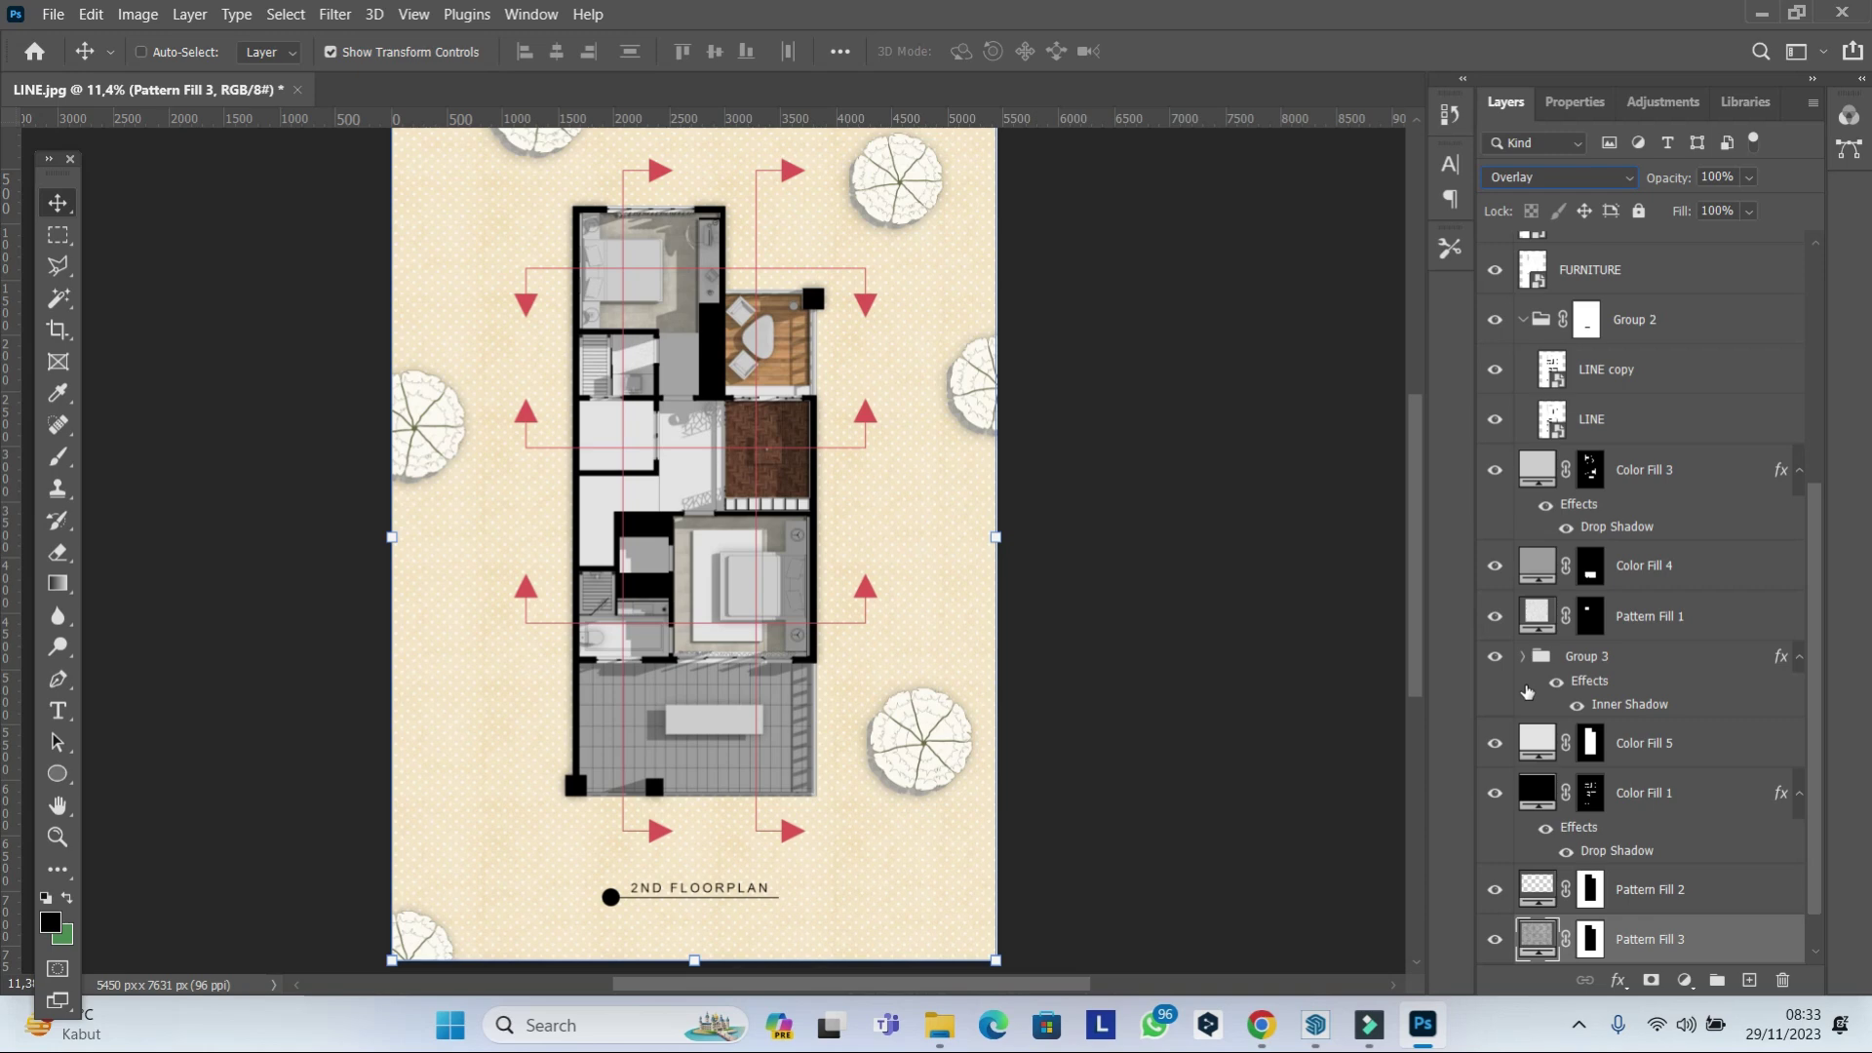
pyautogui.scroll(4, 1527, 690)
pyautogui.scroll(4, 1526, 690)
pyautogui.click(1632, 306)
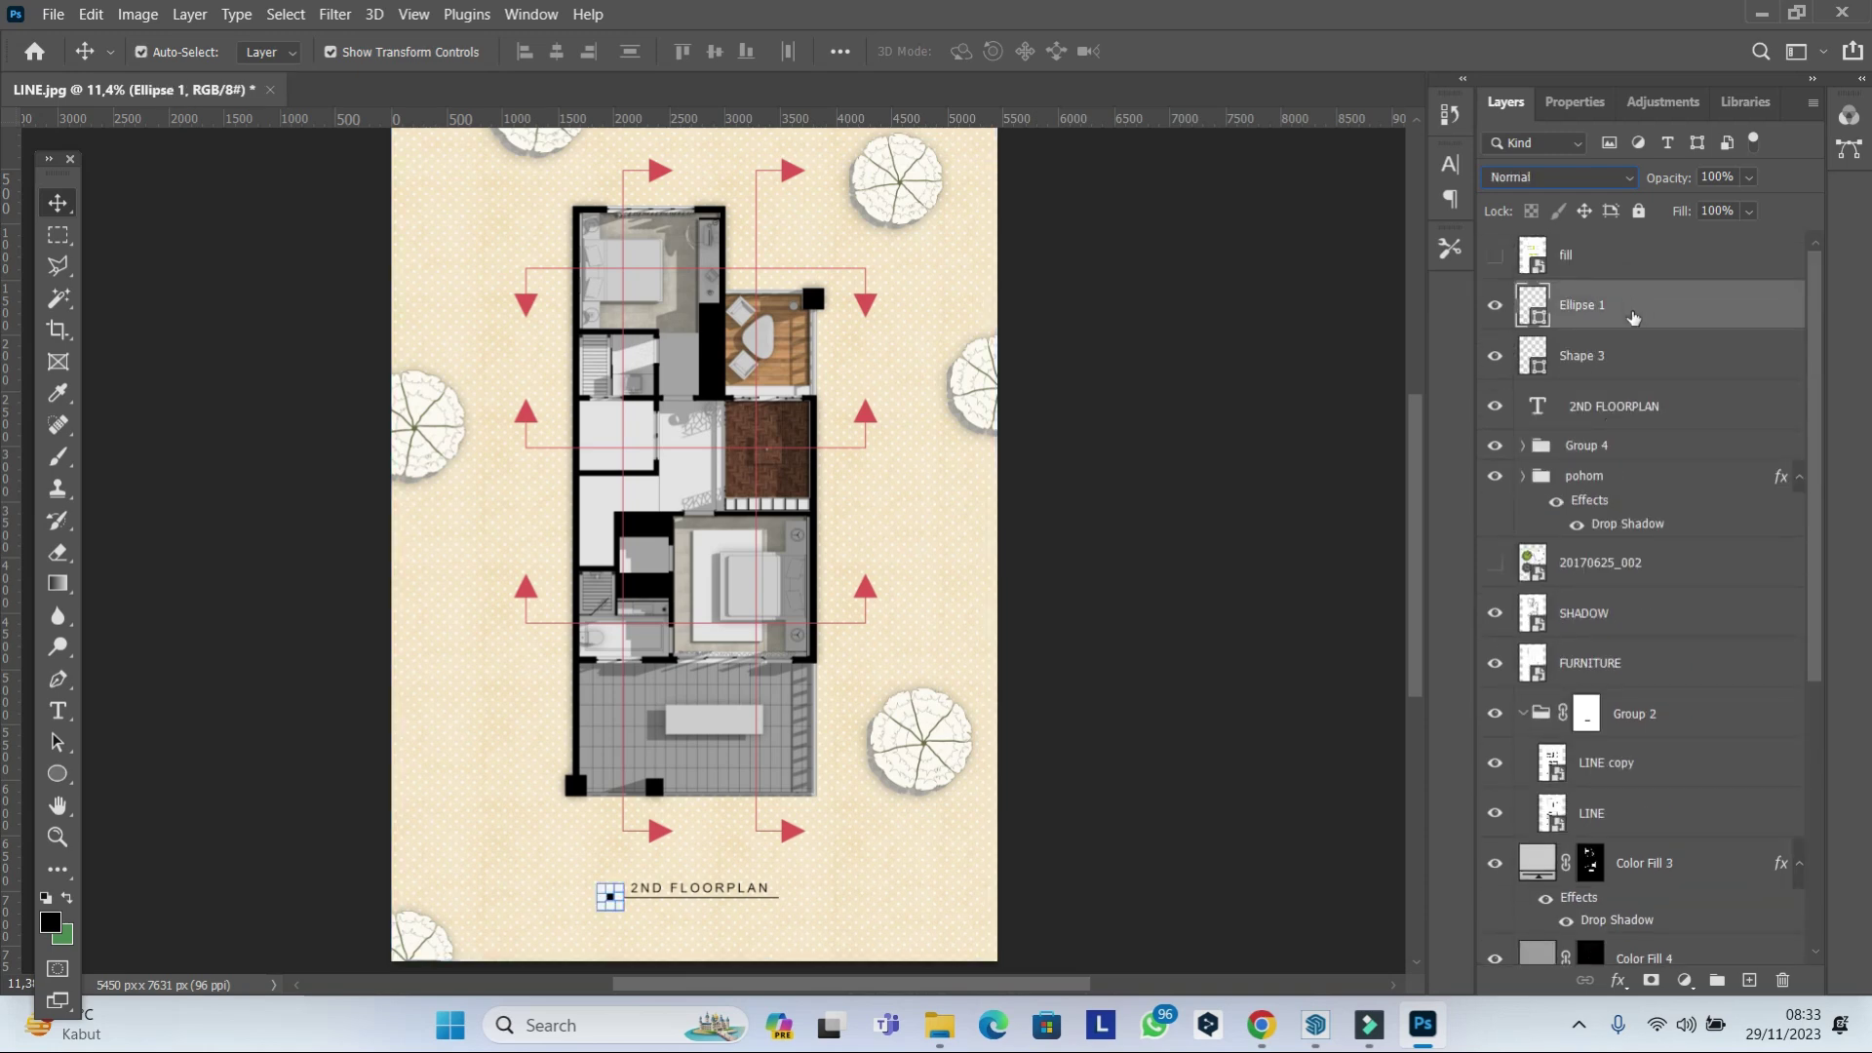
# Merge all visible layers into a new layer and convert it to a smart object.
pyautogui.hotkey('ctrl', 'shift', 'alt', 'e')
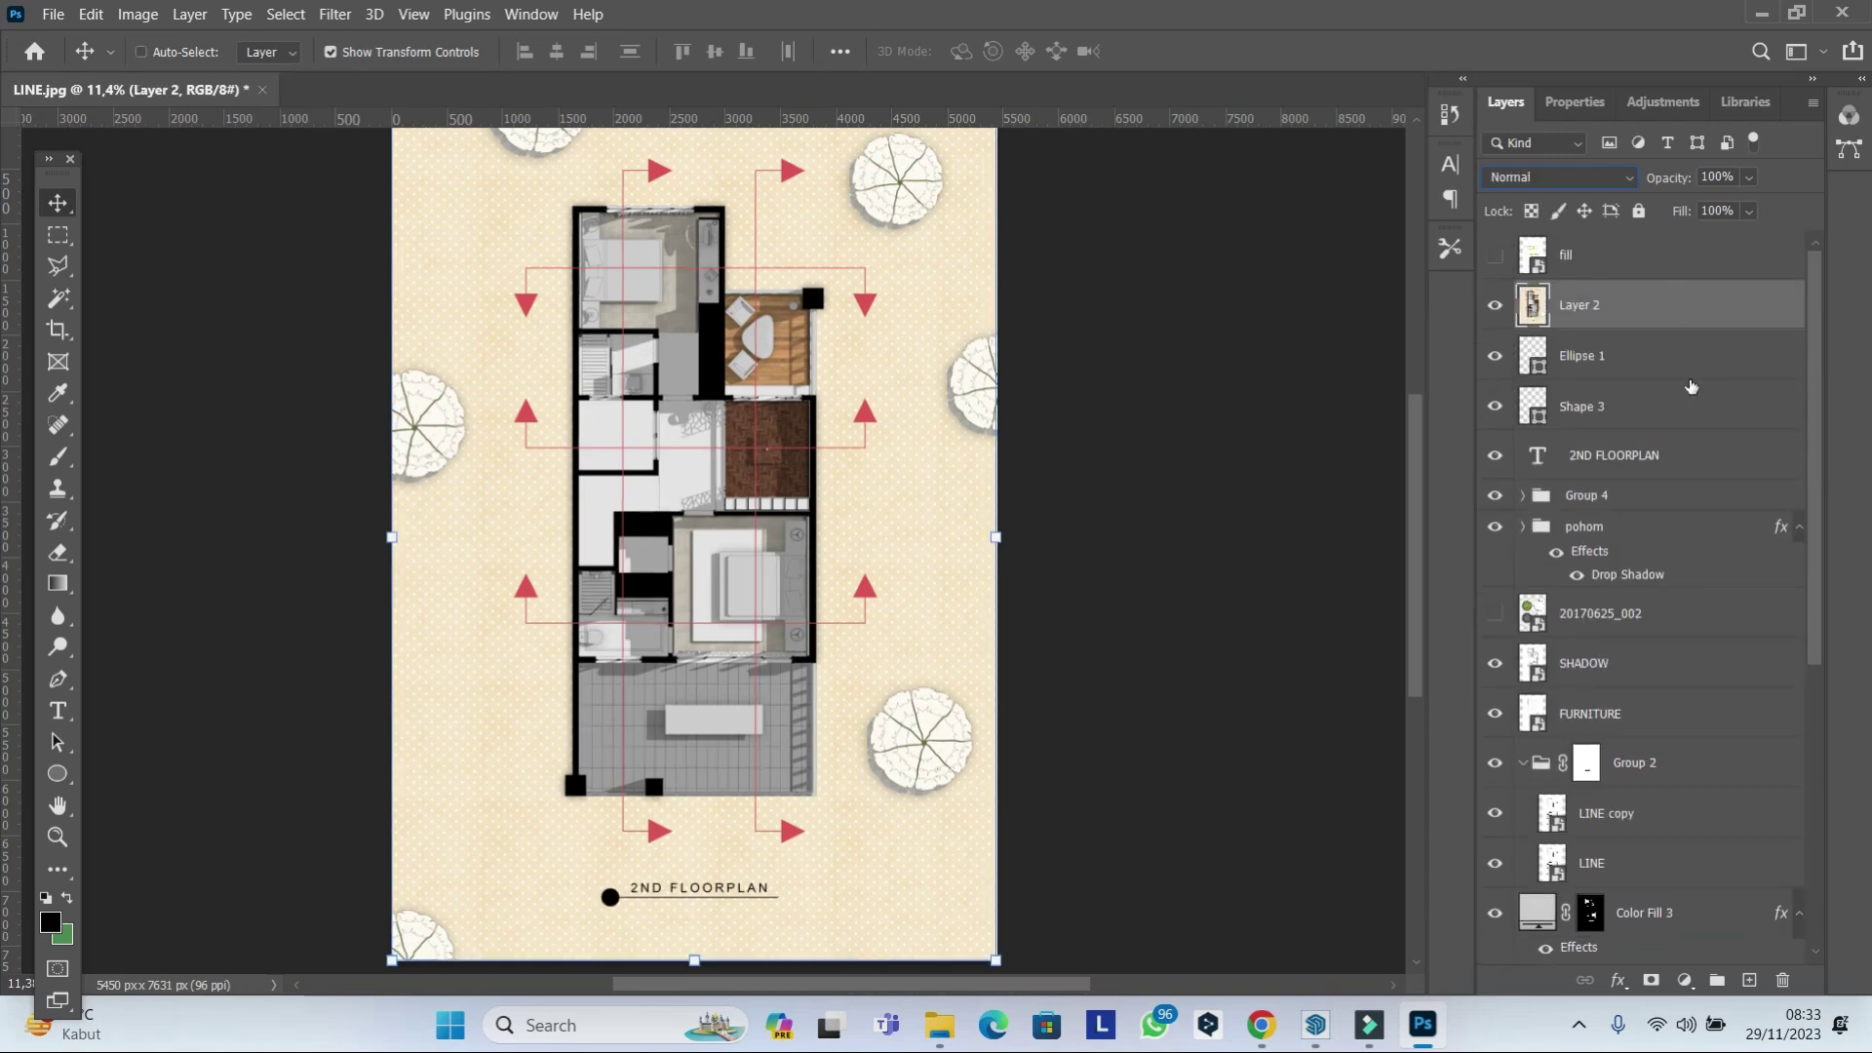
pyautogui.rightClick(1638, 311)
pyautogui.click(1550, 306)
# Apply Camera Raw with Texture +20, Clarity +9, Sharpening 15, then start Export As.
pyautogui.click(335, 13)
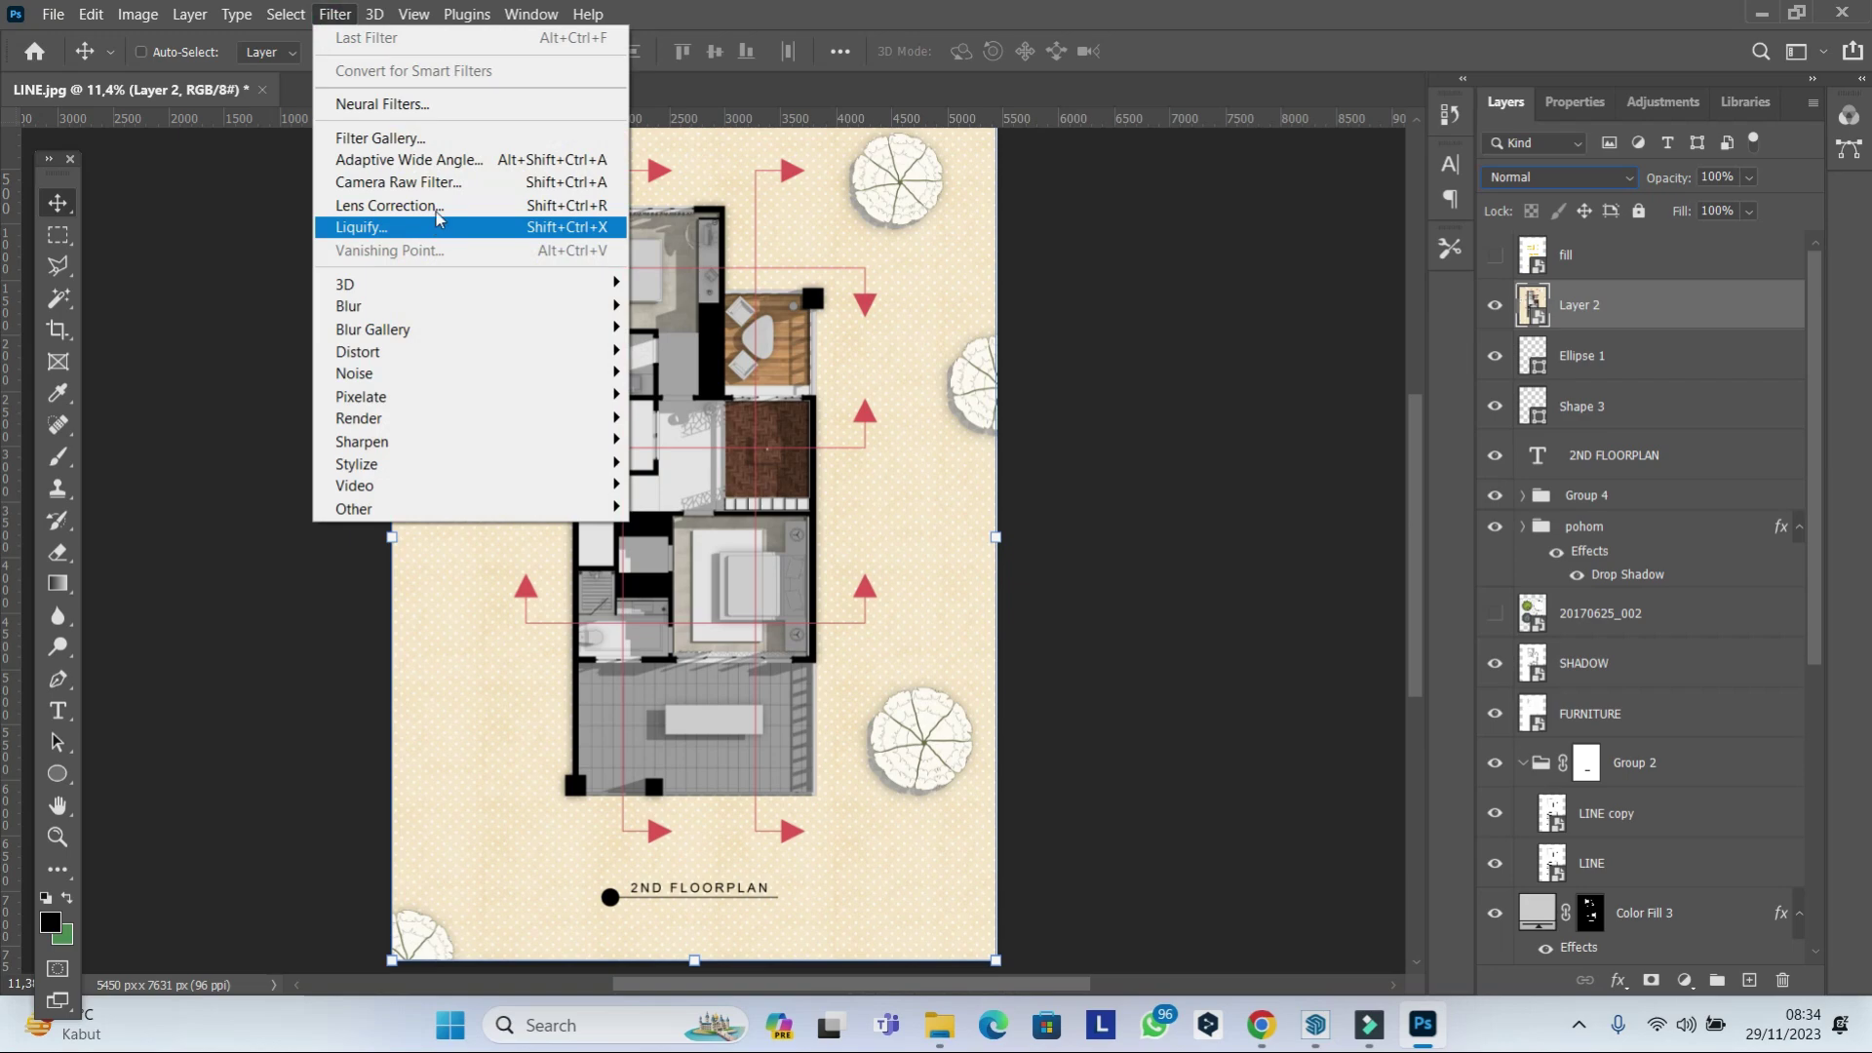
pyautogui.click(521, 232)
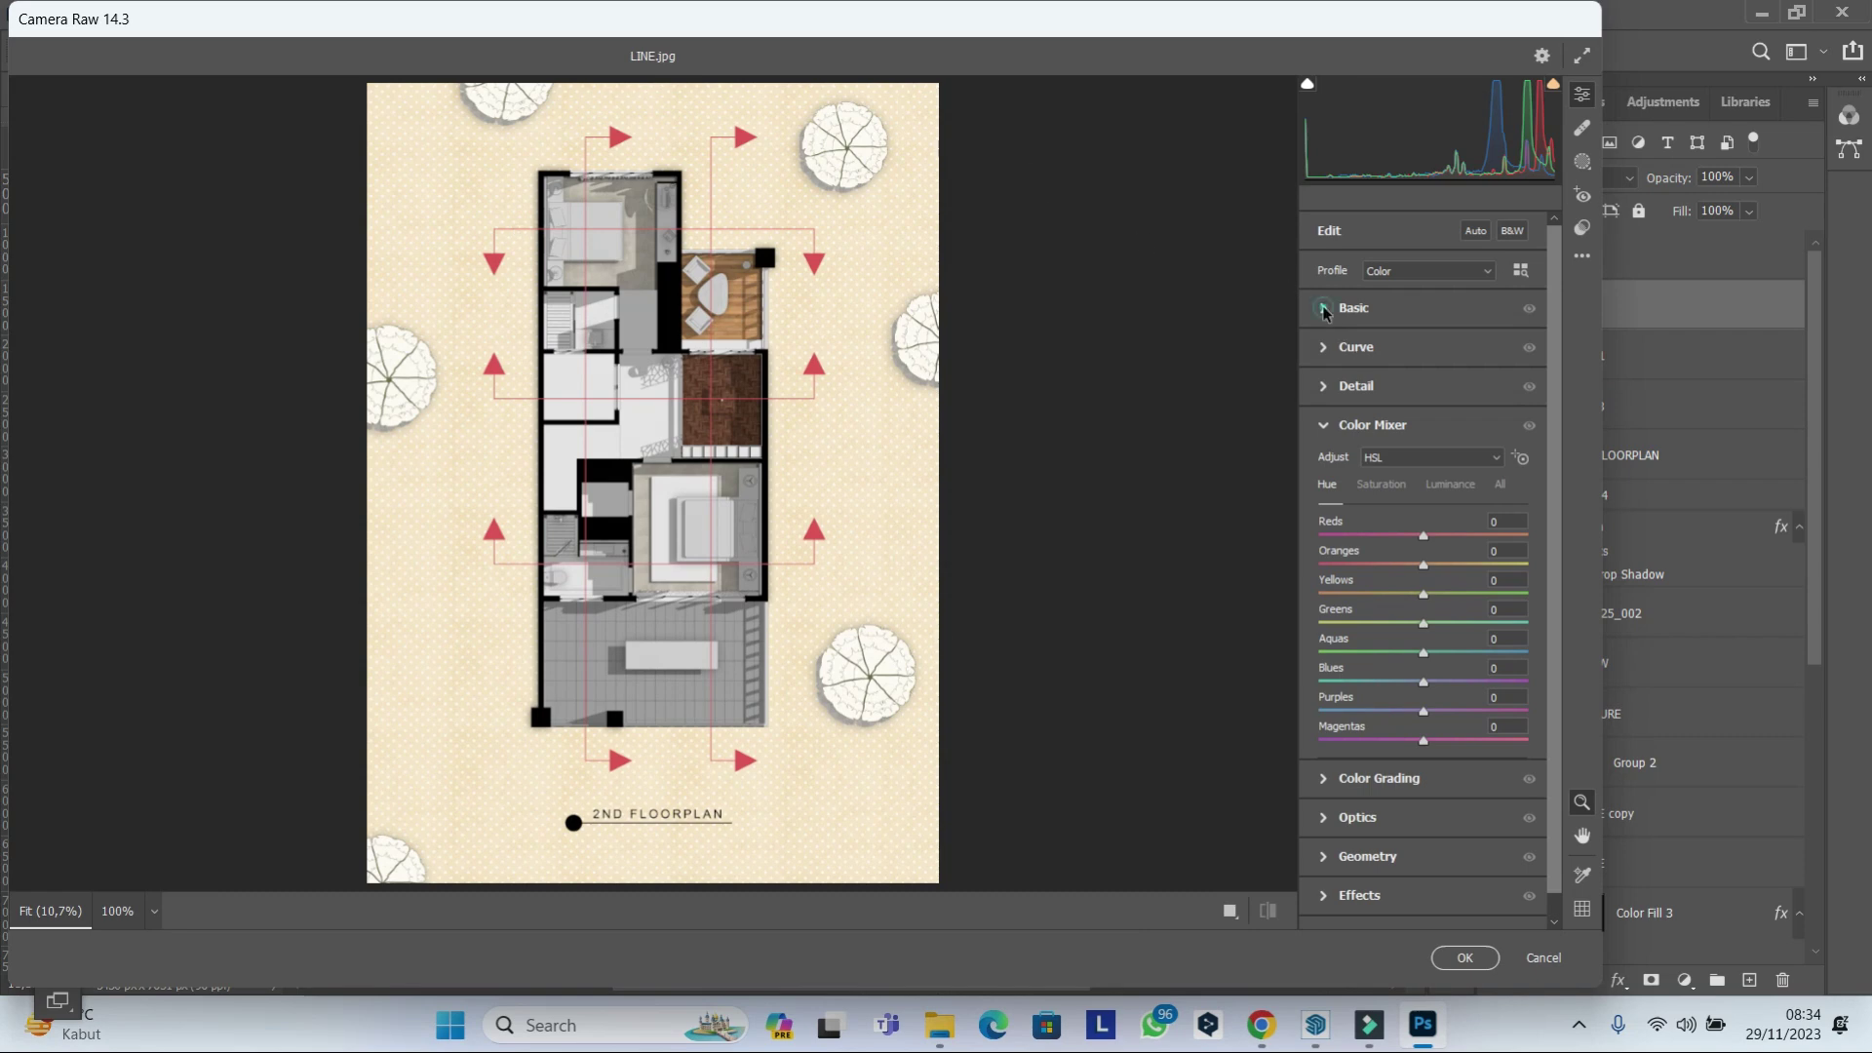
pyautogui.click(1324, 308)
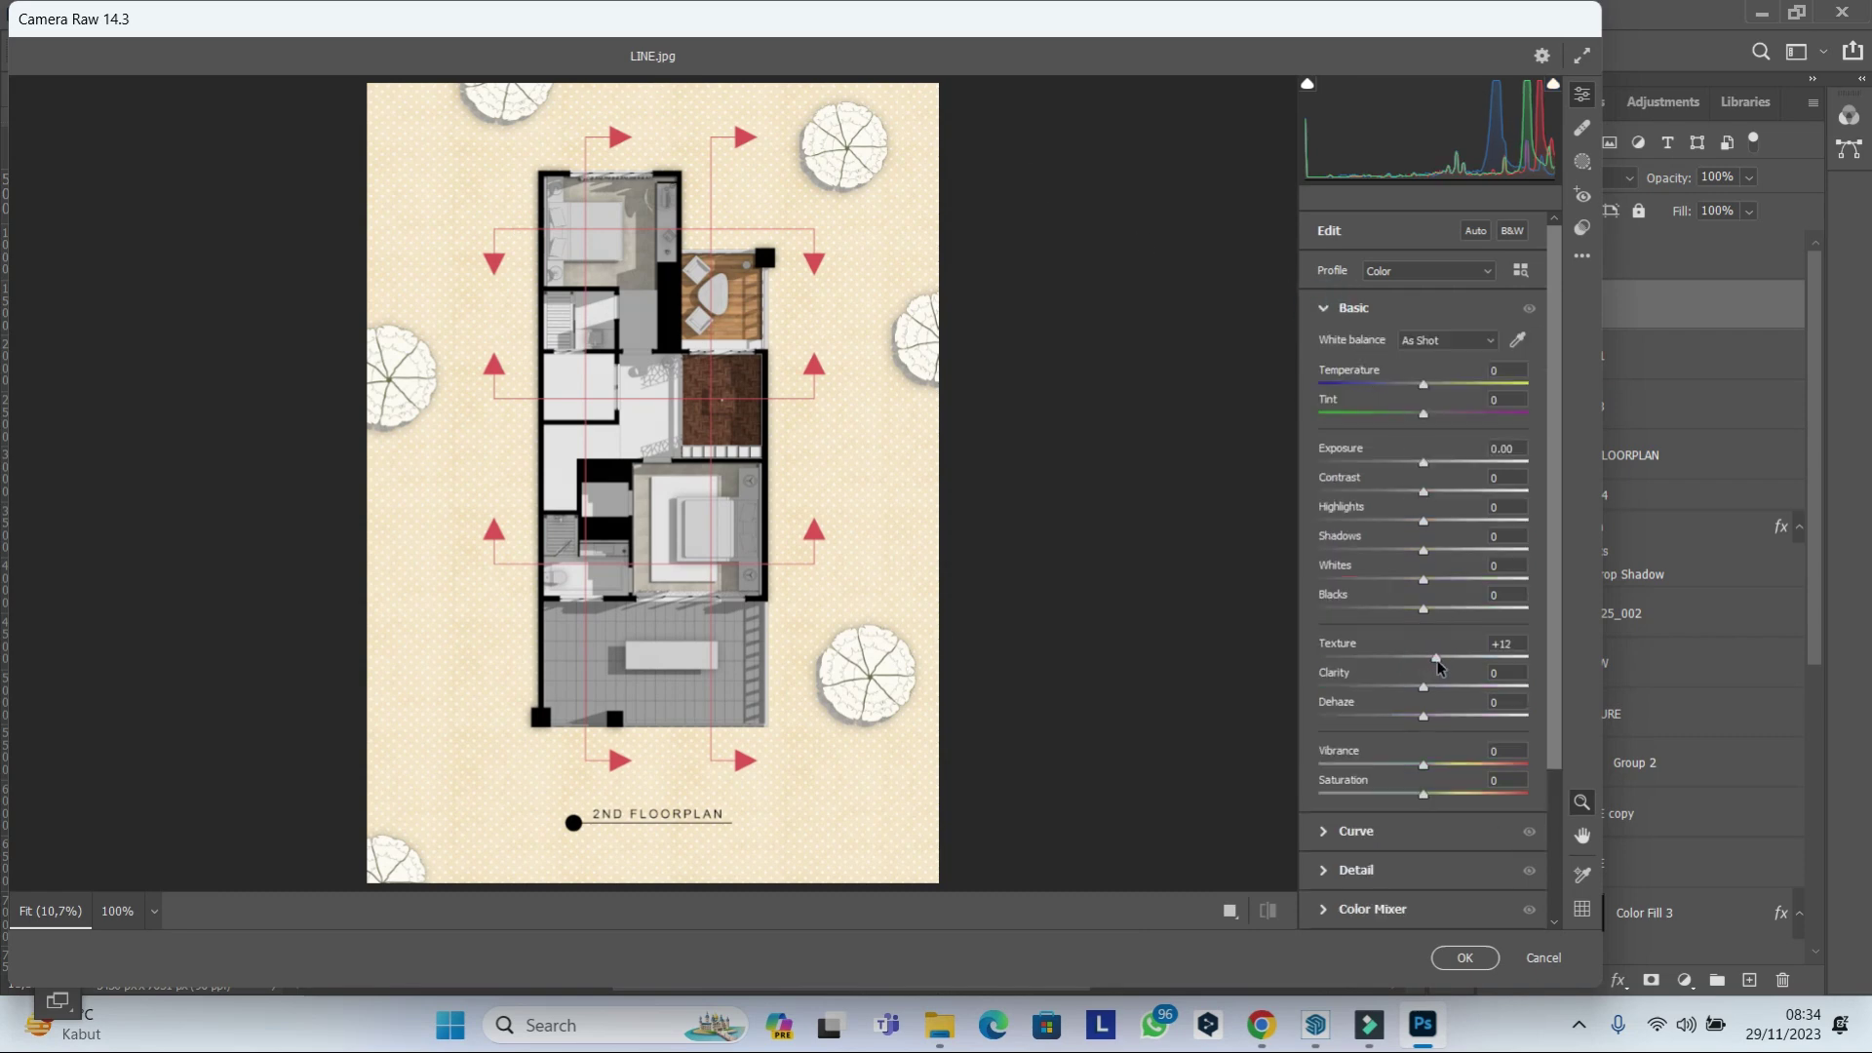
pyautogui.moveTo(1430, 693); pyautogui.dragTo(1435, 696)
pyautogui.scroll(-3, 1536, 682)
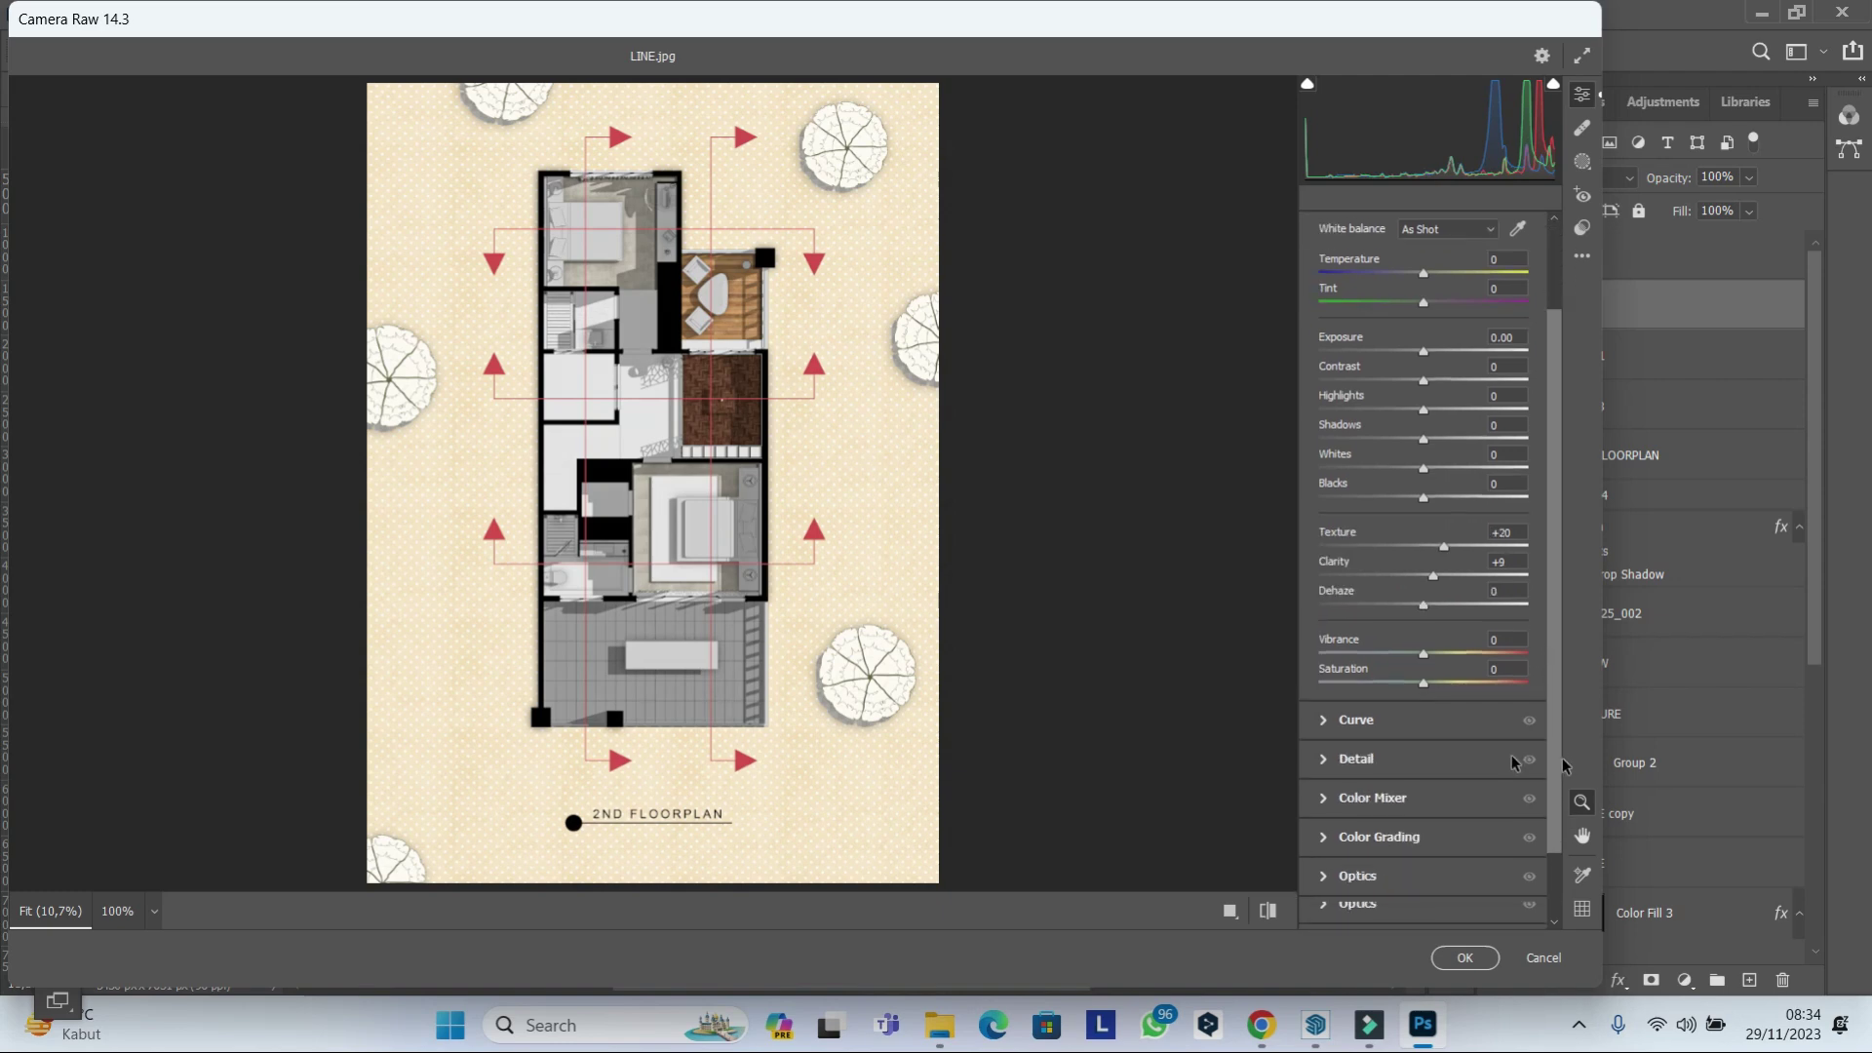
pyautogui.click(1325, 768)
pyautogui.moveTo(1319, 433); pyautogui.dragTo(1336, 434)
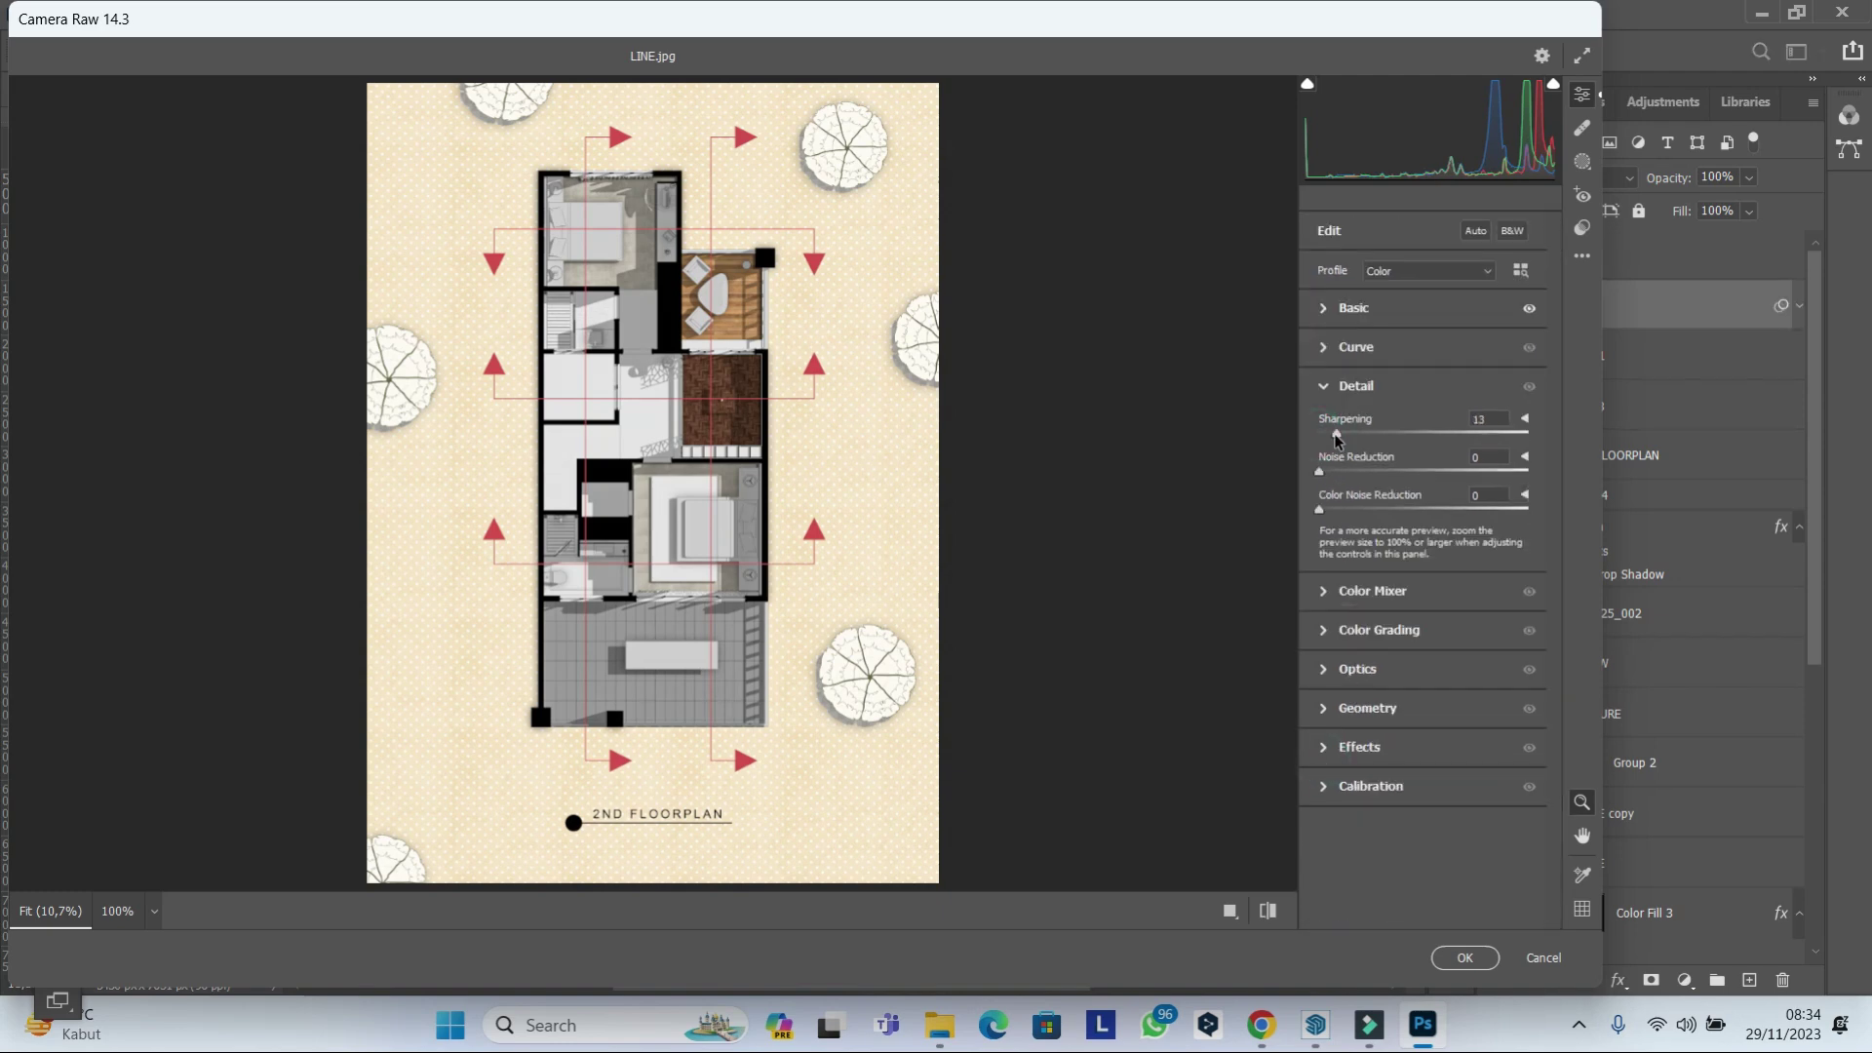
pyautogui.click(1464, 958)
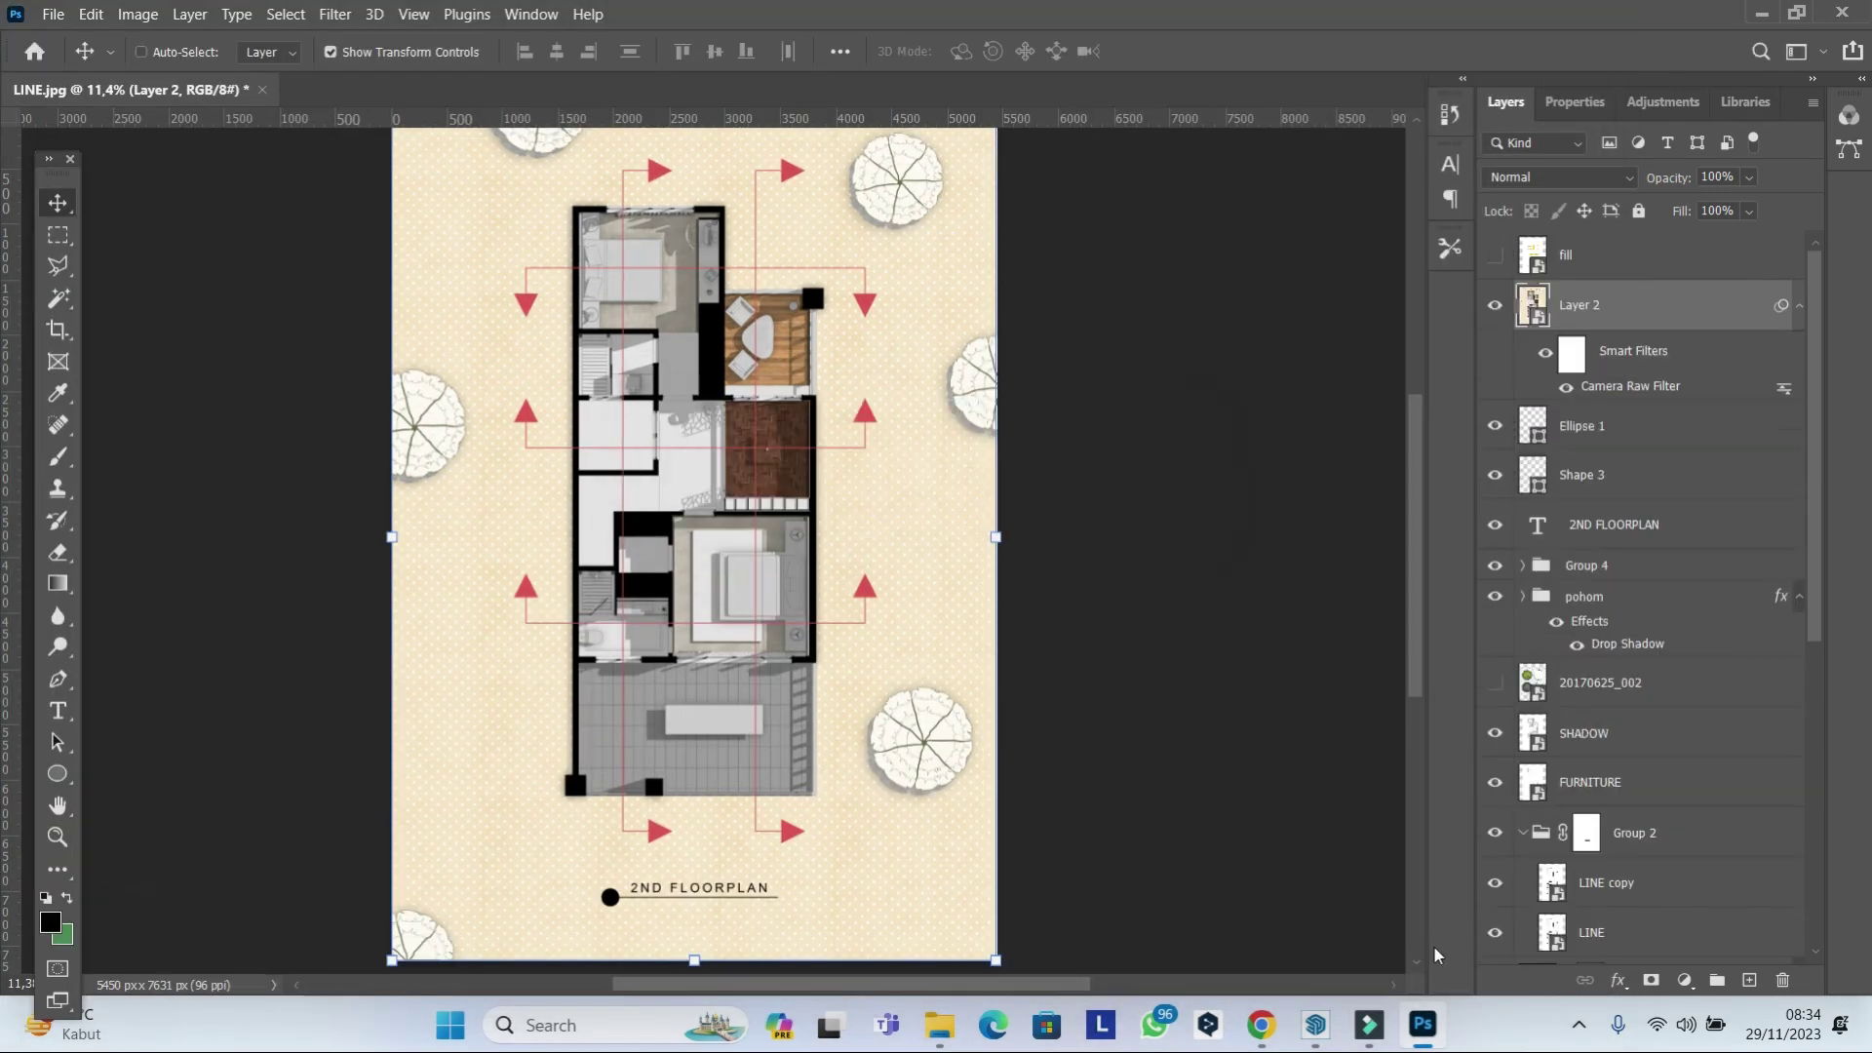
pyautogui.click(54, 16)
pyautogui.moveTo(88, 341)
pyautogui.click(371, 343)
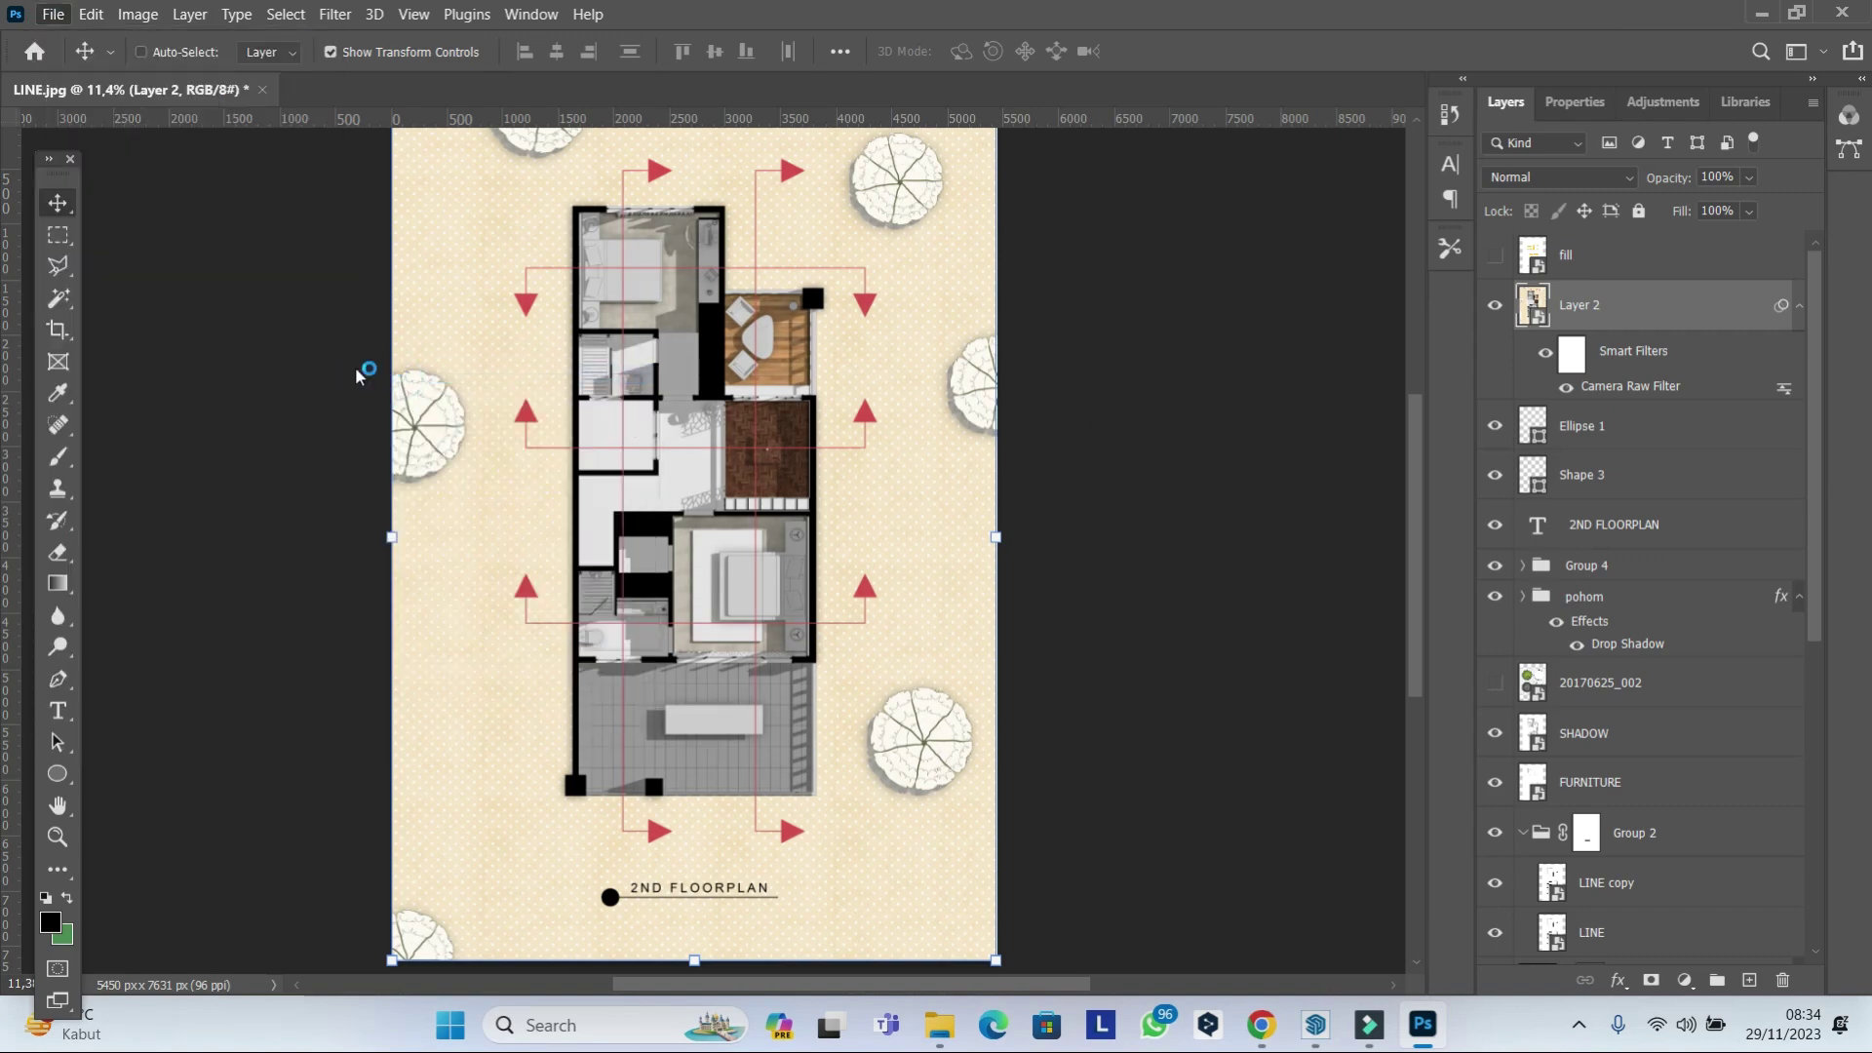